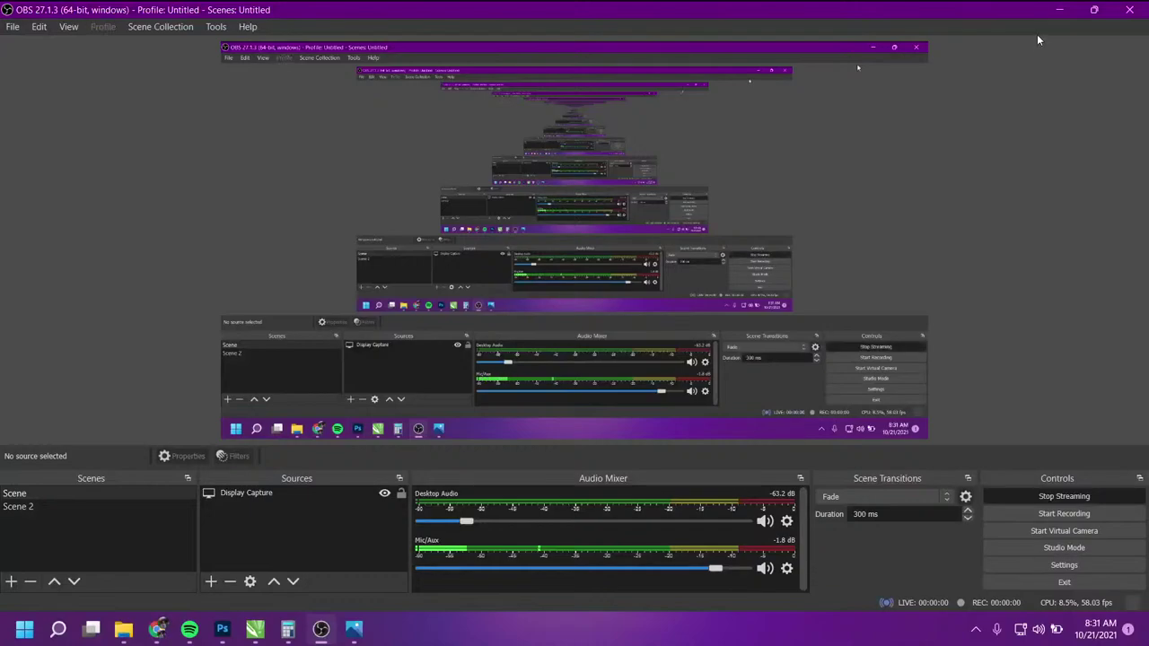
Step: Hide the OBS window to show the desktop, then bring OBS back to the front
{"action": "left_click", "coordinate": [1060, 10]}
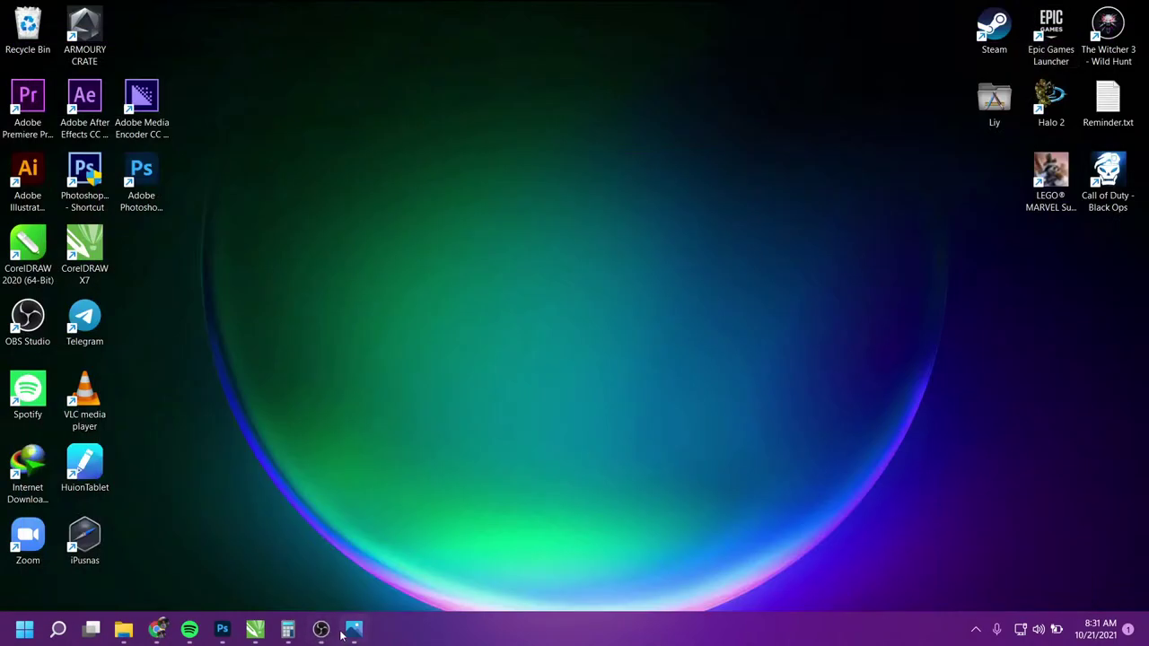
{"action": "mouse_move", "coordinate": [320, 629]}
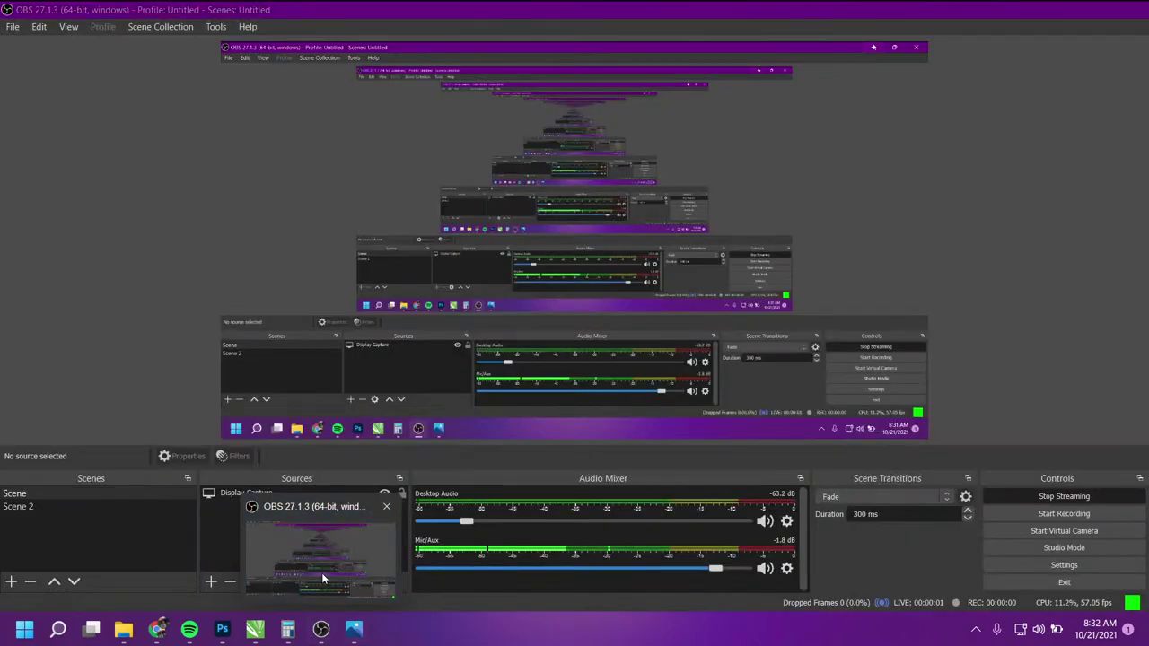
{"action": "left_click", "coordinate": [322, 573]}
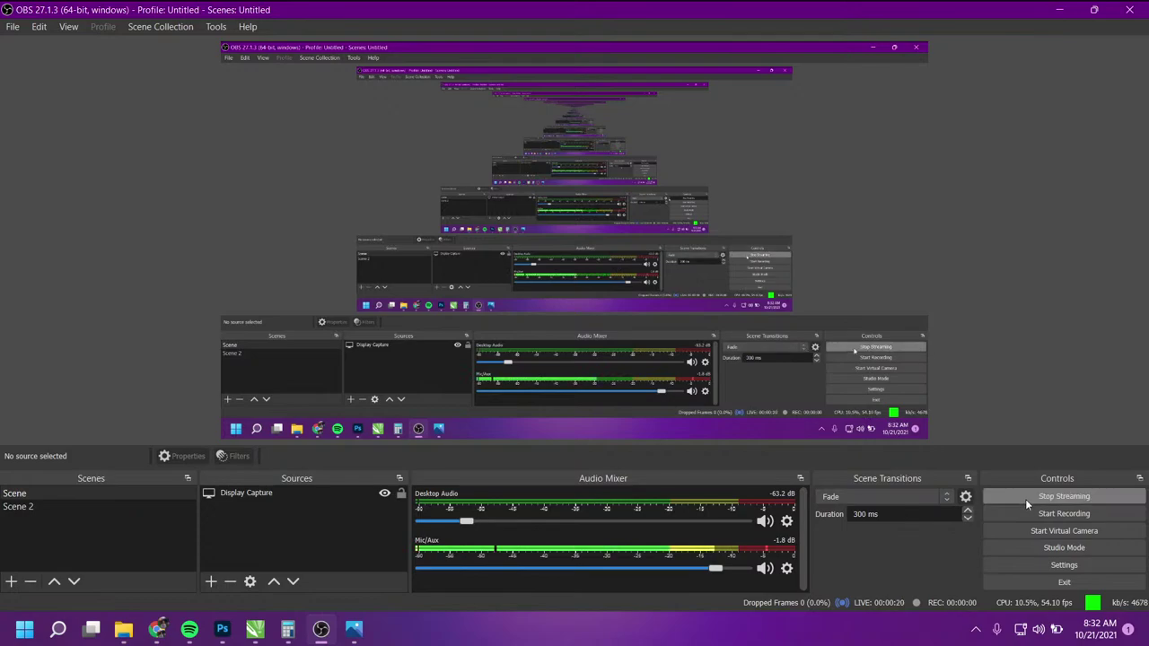
Step: Bring up the 4.jpg Smart City reference photo and zoom into it
{"action": "left_click", "coordinate": [1059, 10]}
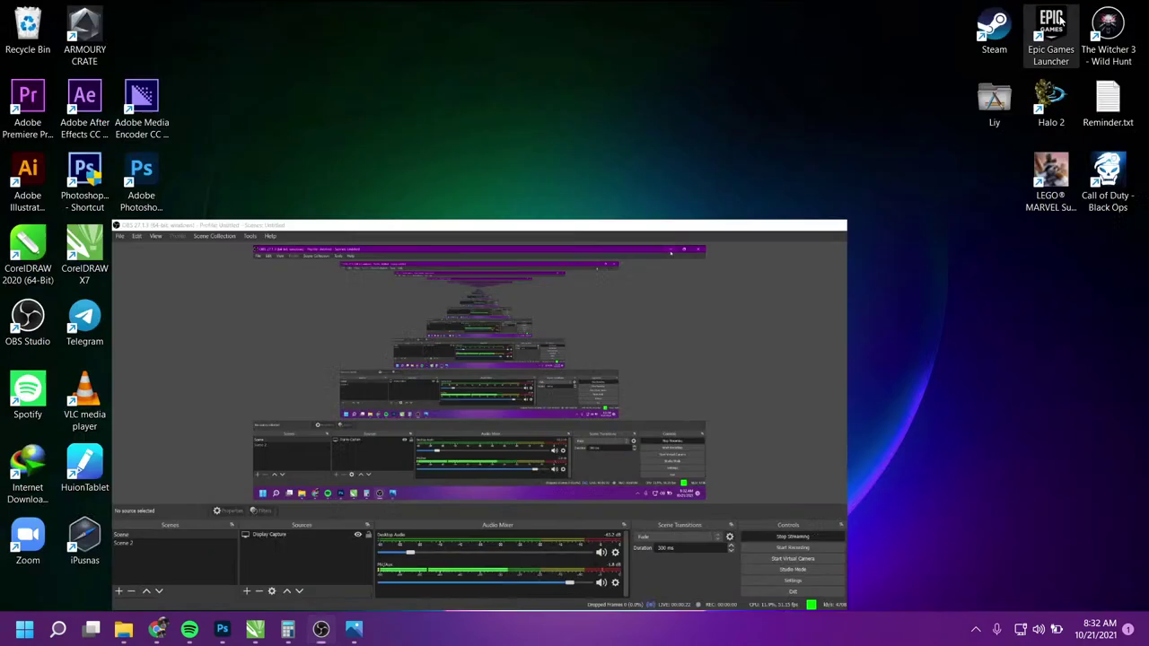
{"action": "left_click", "coordinate": [255, 629]}
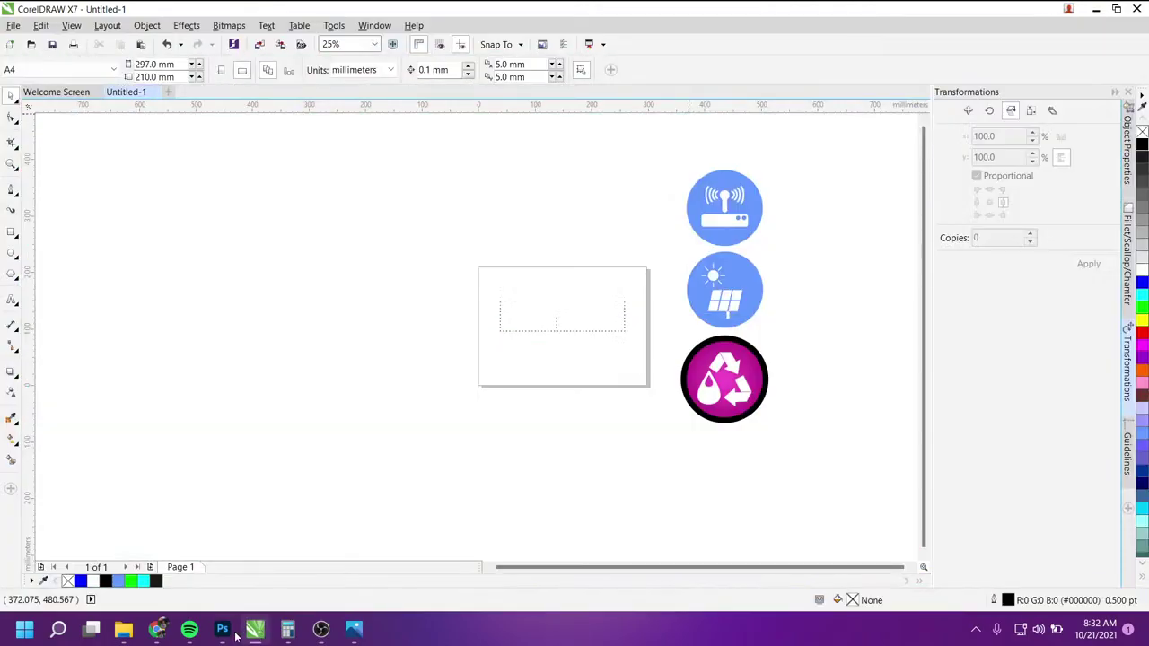
{"action": "left_click", "coordinate": [356, 630]}
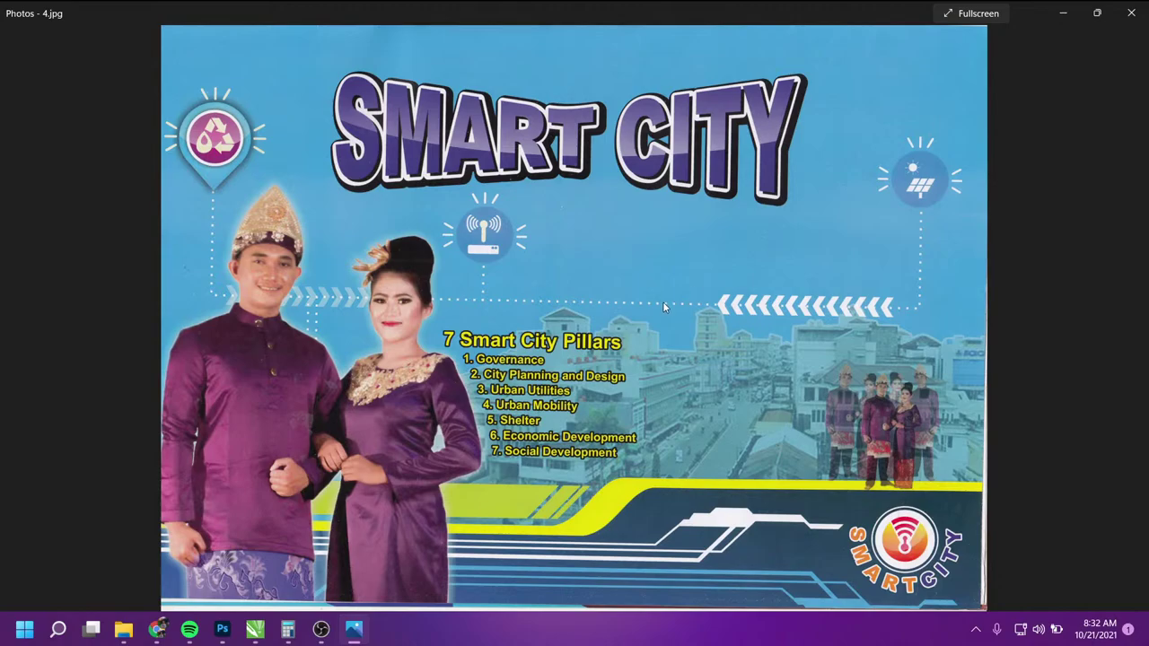
{"action": "scroll", "coordinate": [662, 310], "scroll_direction": "up", "scroll_amount": 1}
{"action": "scroll", "coordinate": [660, 315], "scroll_direction": "up", "scroll_amount": 1}
{"action": "scroll", "coordinate": [659, 321], "scroll_direction": "up", "scroll_amount": 2}
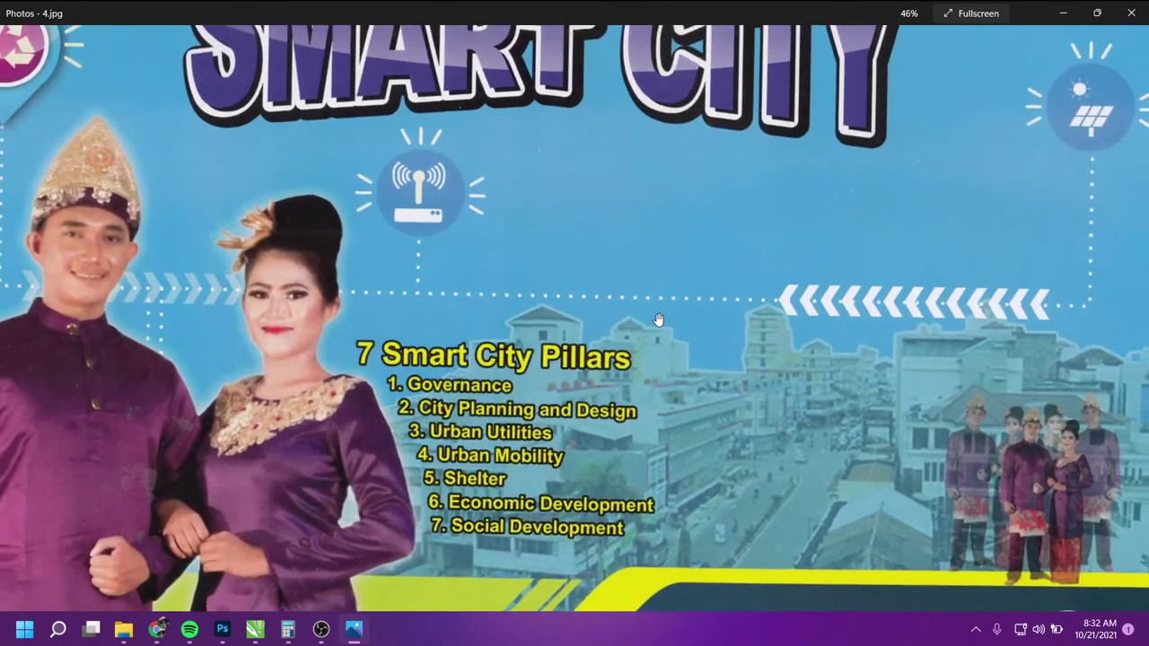
{"action": "scroll", "coordinate": [658, 320], "scroll_direction": "down", "scroll_amount": 4}
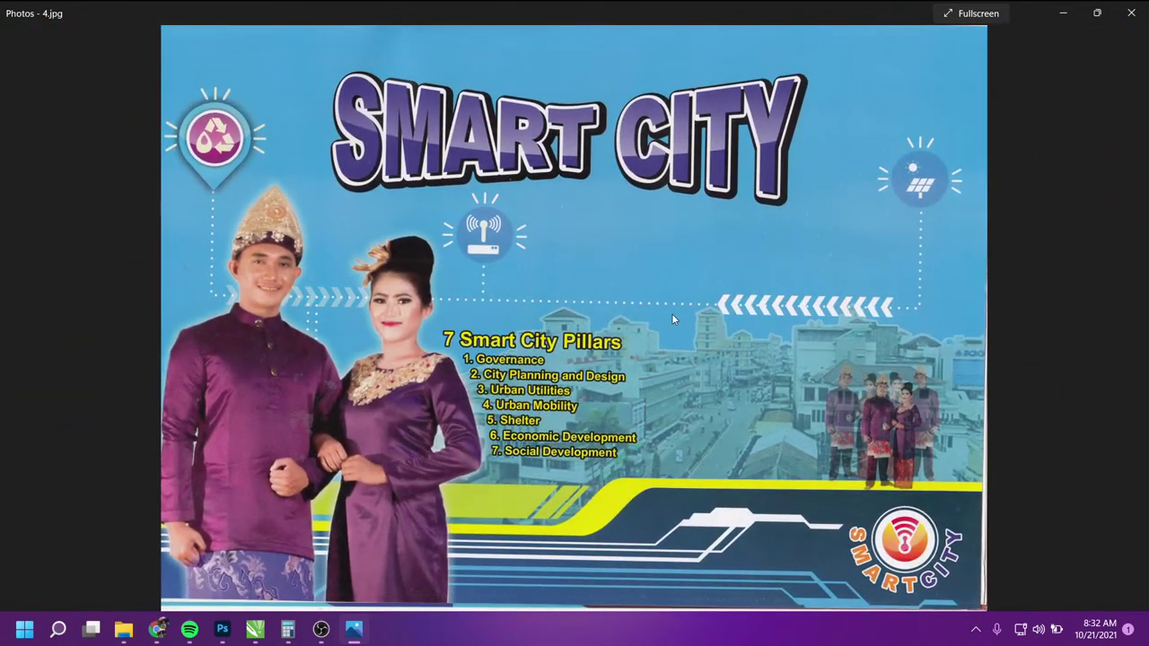
Step: Pan around the zoomed reference photo, then minimize it and return to Photoshop
{"action": "scroll", "coordinate": [677, 325], "scroll_direction": "up", "scroll_amount": 1}
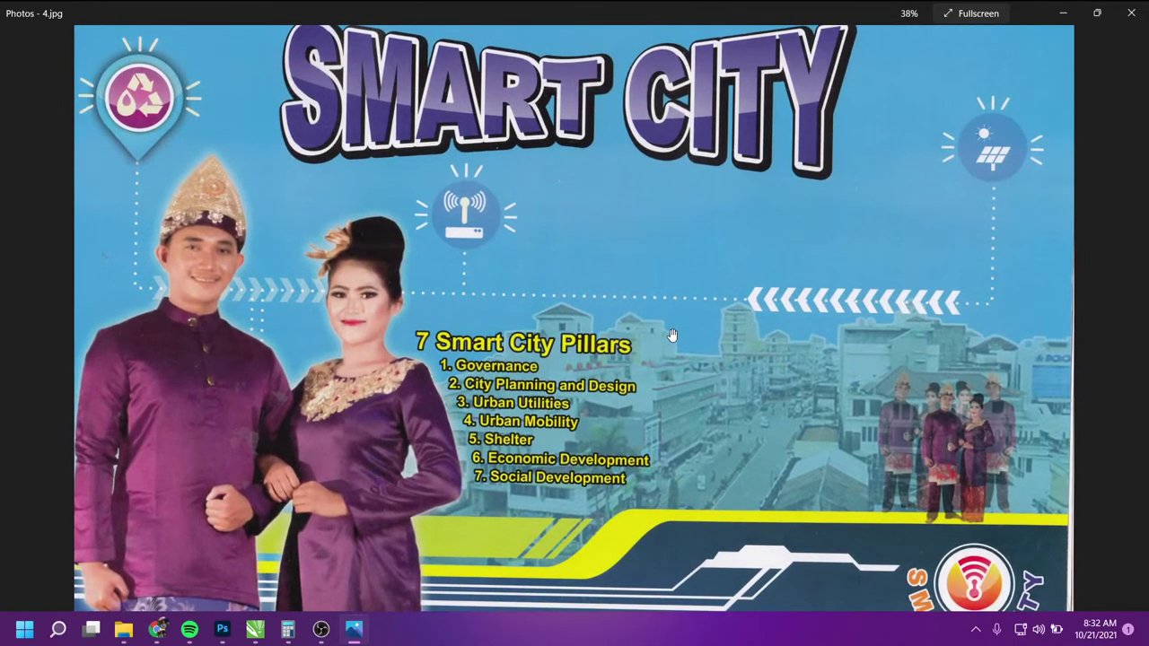
{"action": "scroll", "coordinate": [671, 335], "scroll_direction": "down", "scroll_amount": 1}
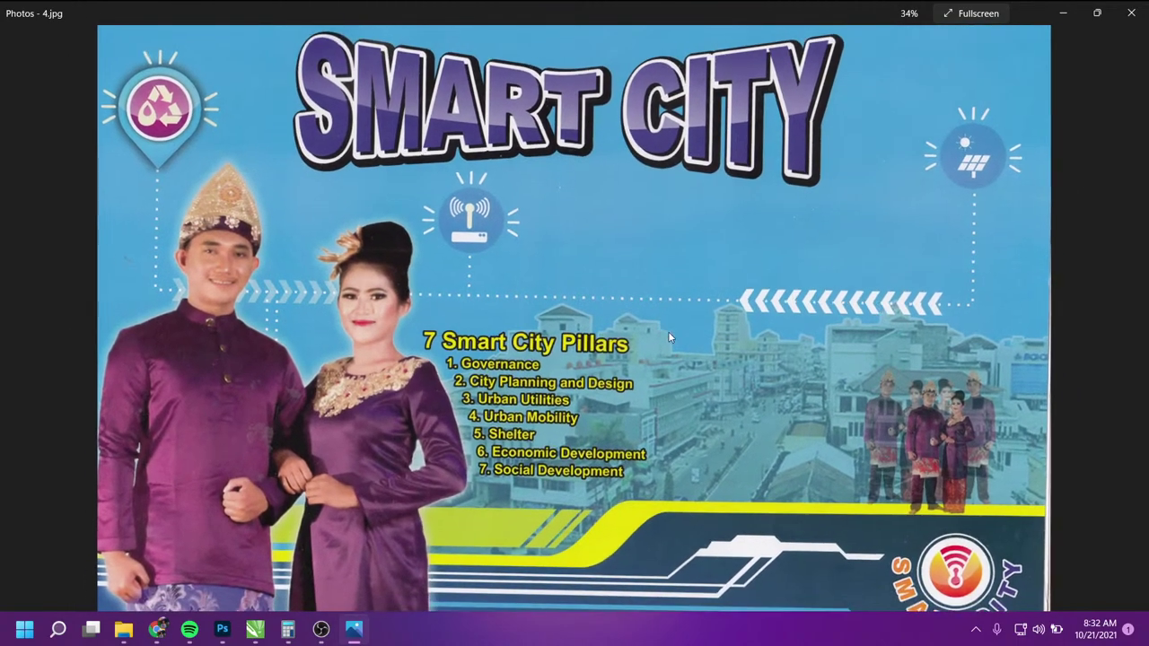
{"action": "scroll", "coordinate": [580, 257], "scroll_direction": "up", "scroll_amount": 1}
{"action": "mouse_move", "coordinate": [580, 256]}
{"action": "left_mouse_down"}
{"action": "mouse_move", "coordinate": [585, 295]}
{"action": "mouse_move", "coordinate": [593, 180]}
{"action": "left_mouse_up"}
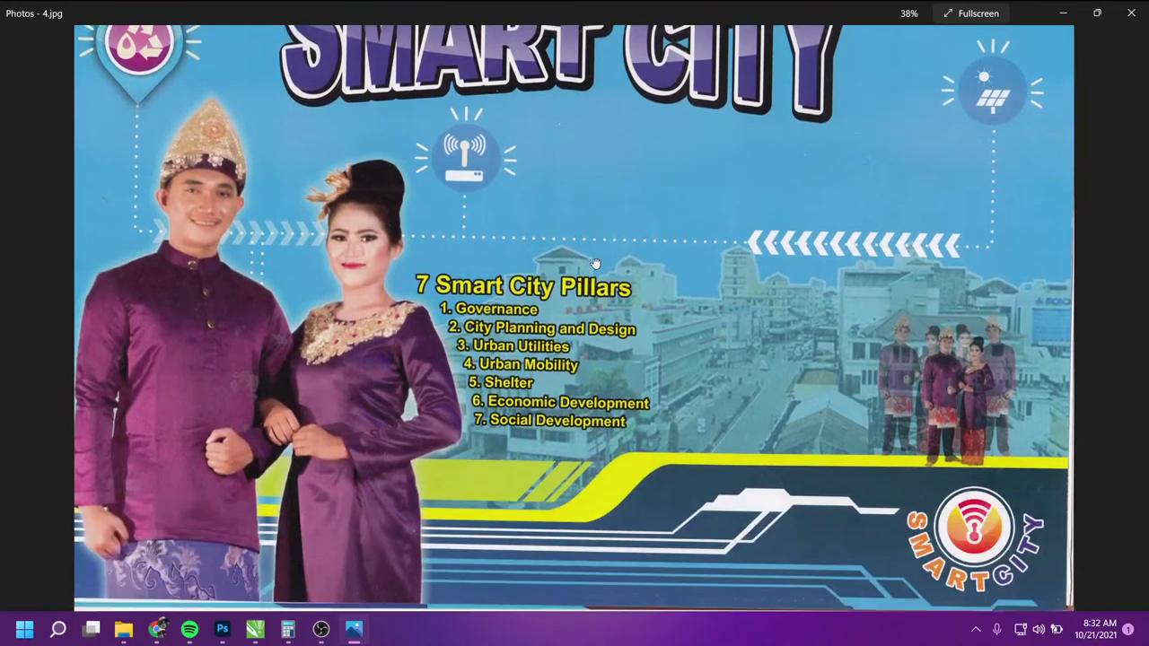
{"action": "left_click_drag", "start_coordinate": [772, 270], "coordinate": [794, 343]}
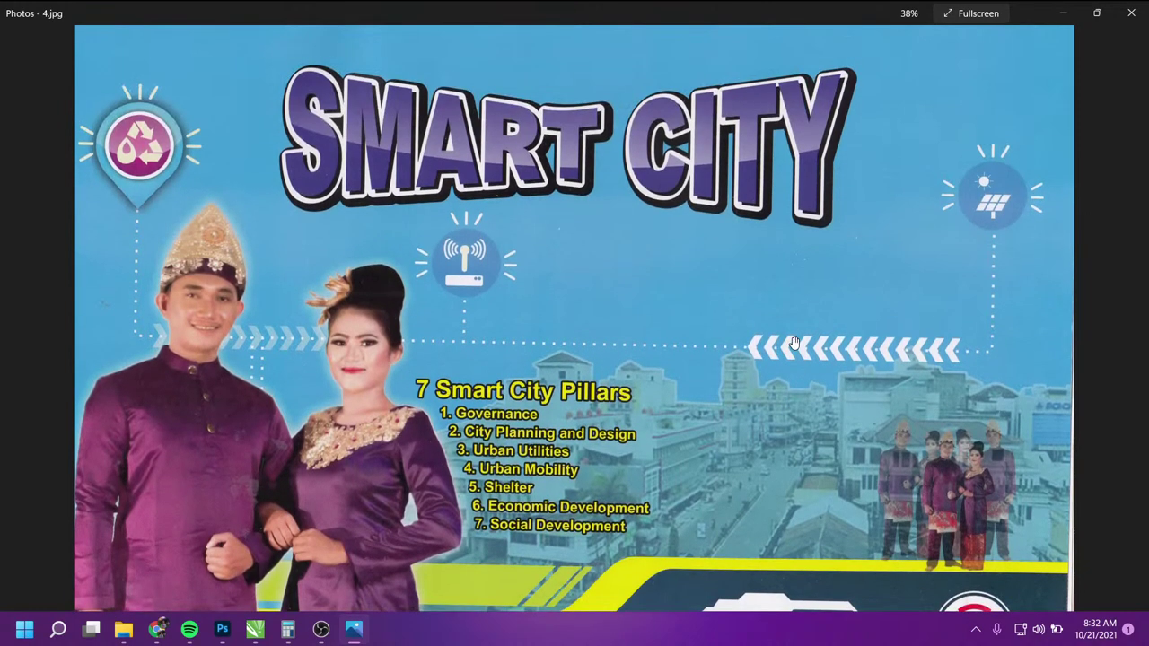
{"action": "left_click", "coordinate": [1061, 14]}
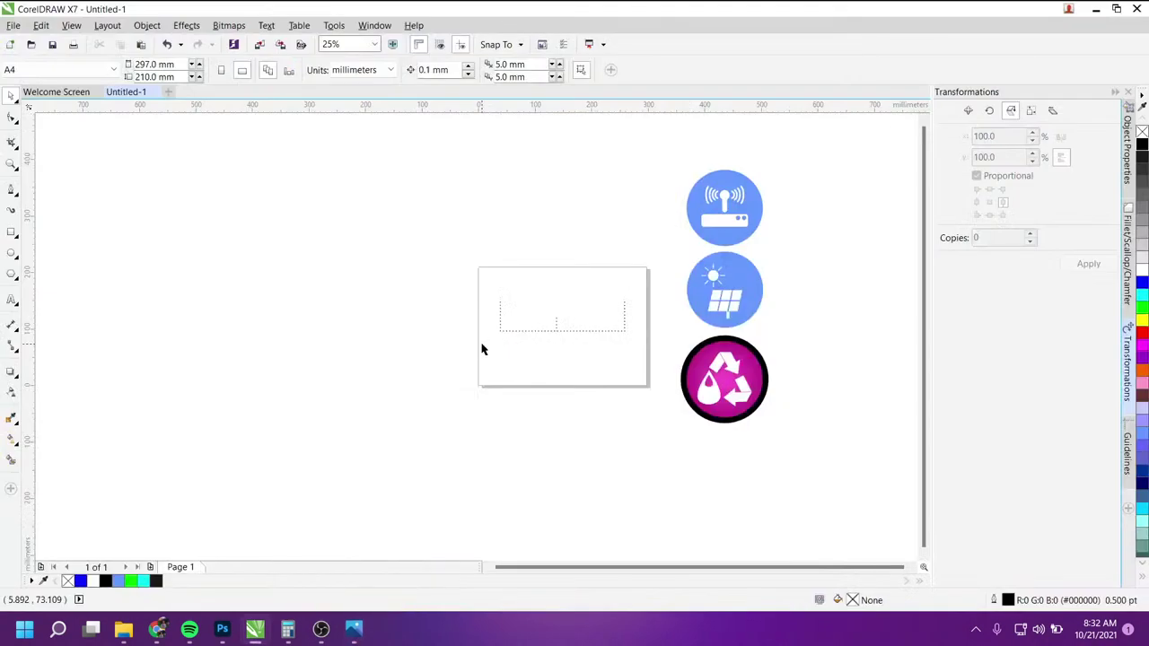
{"action": "left_click", "coordinate": [222, 629]}
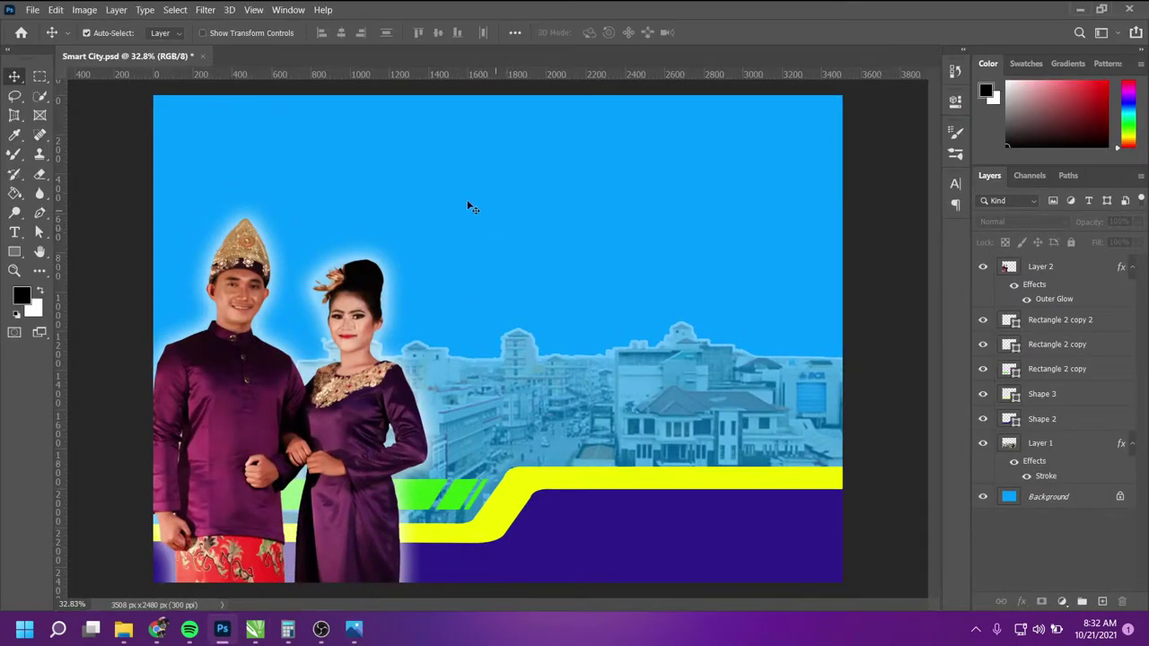
Step: Type the SMART CITY title text above the people with the Type tool
{"action": "key", "text": "t"}
{"action": "left_click", "coordinate": [420, 174]}
{"action": "type", "text": "SM"}
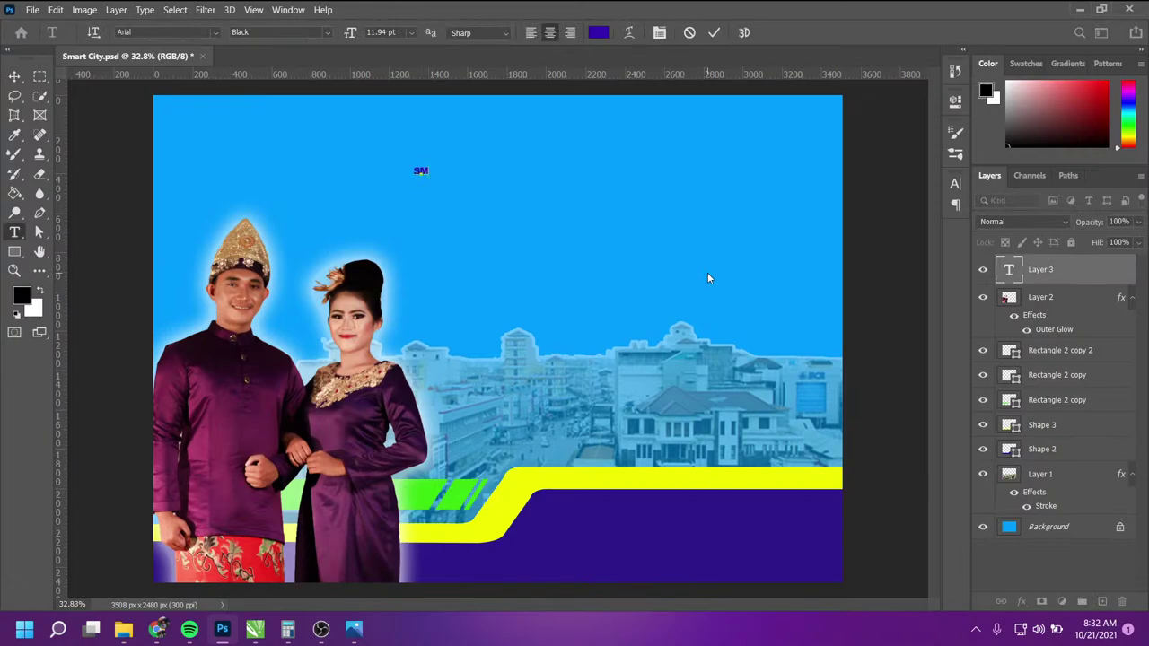
{"action": "type", "text": "ART CIT"}
{"action": "type", "text": "Y"}
{"action": "key", "text": "BackSpace"}
{"action": "type", "text": "T"}
{"action": "key", "text": "BackSpace"}
{"action": "type", "text": "y"}
{"action": "left_click", "coordinate": [15, 77]}
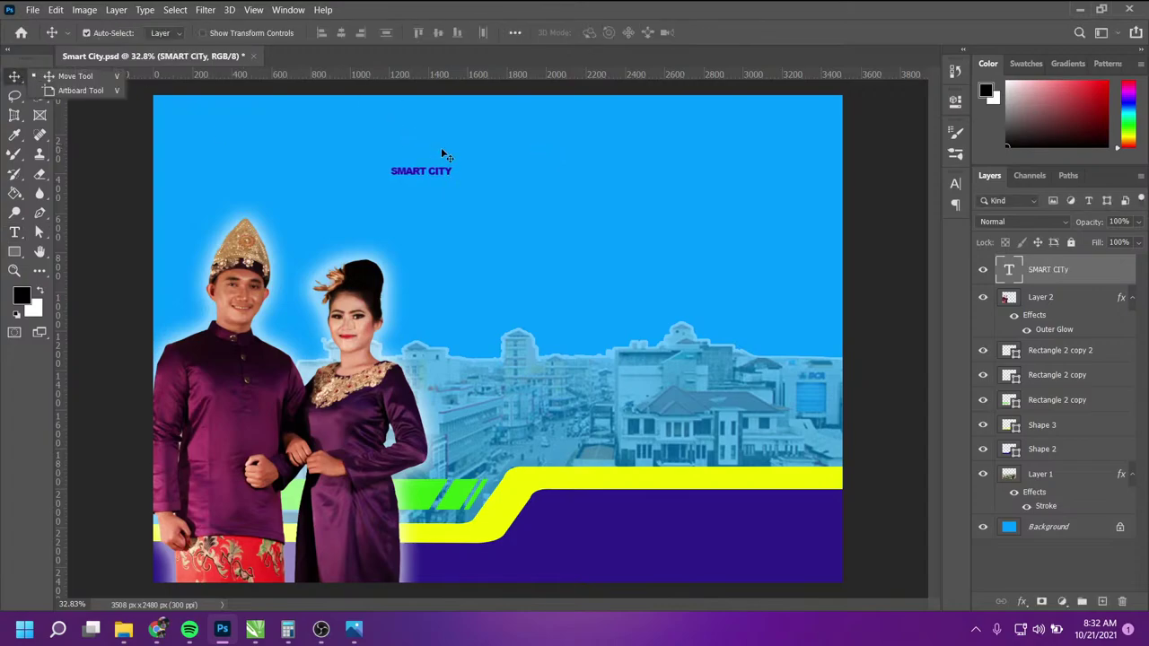
Step: Scale the SMART CITY title up to about 505% and nudge it left
{"action": "key", "text": "ctrl+t"}
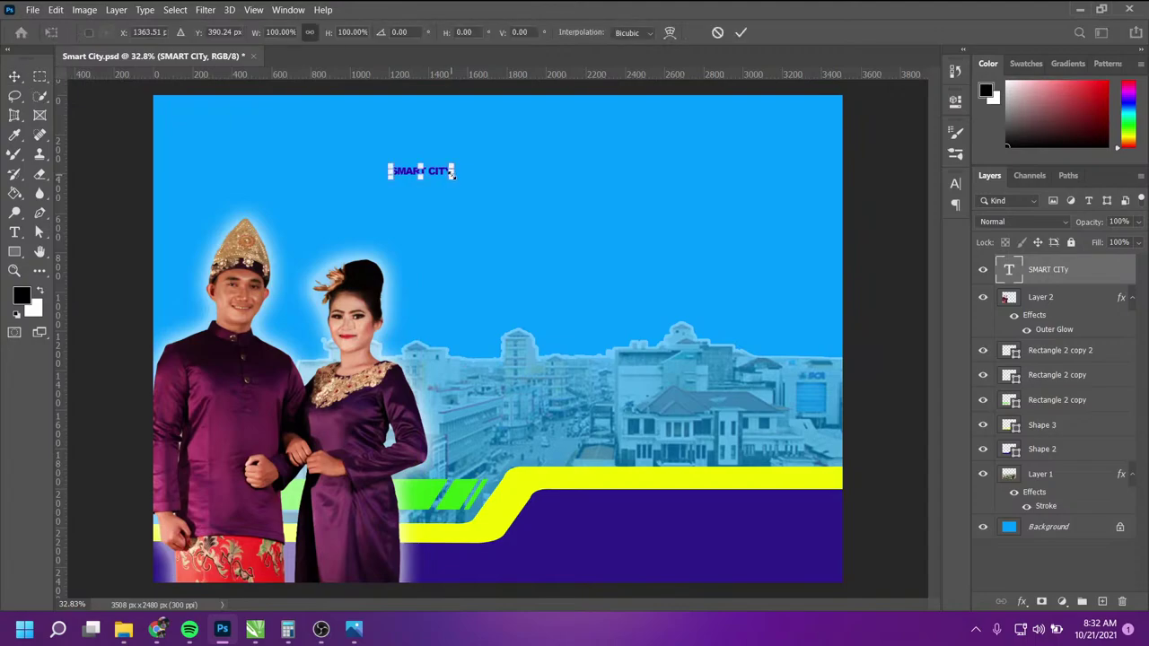
{"action": "left_click_drag", "start_coordinate": [529, 227], "coordinate": [690, 275]}
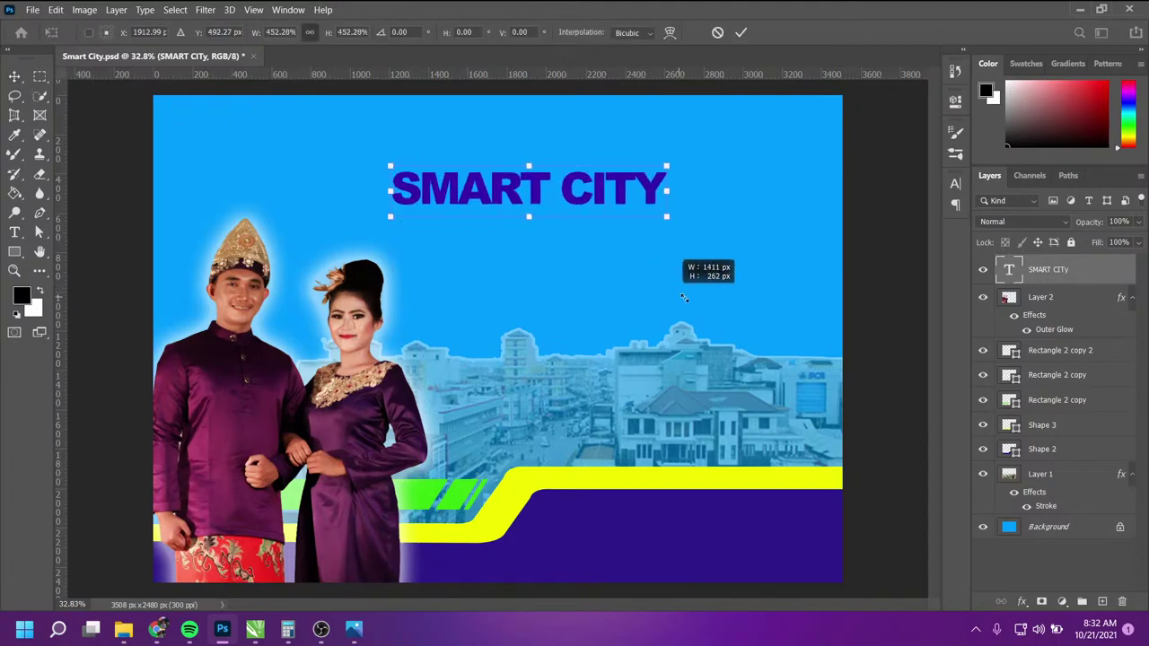
{"action": "left_click", "coordinate": [741, 33]}
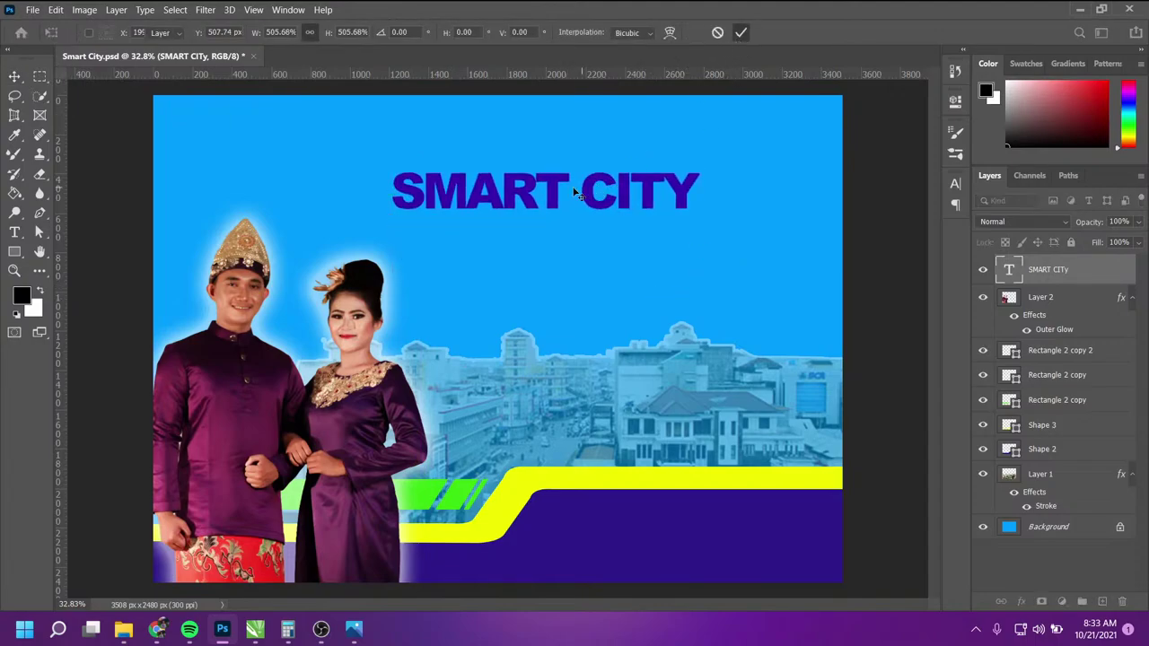
{"action": "left_click_drag", "start_coordinate": [553, 170], "coordinate": [525, 143]}
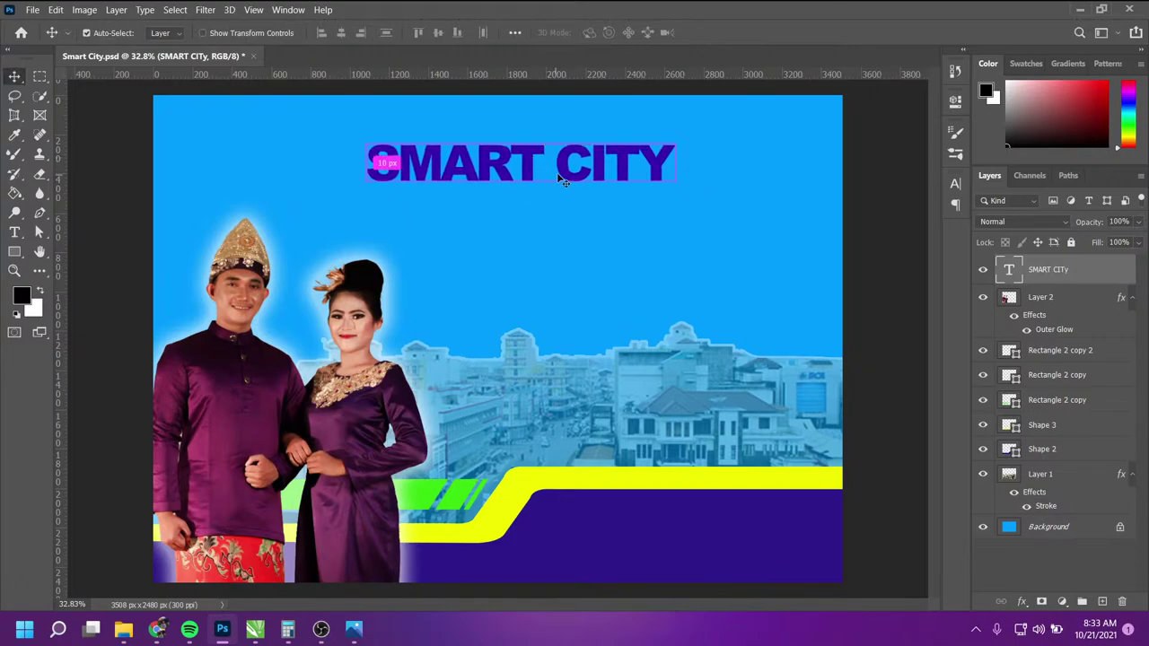
Step: Centre the title horizontally on the canvas, undoing an accidental vertical centring
{"action": "key", "text": "ctrl+a"}
{"action": "left_click", "coordinate": [438, 32]}
{"action": "key", "text": "ctrl+z"}
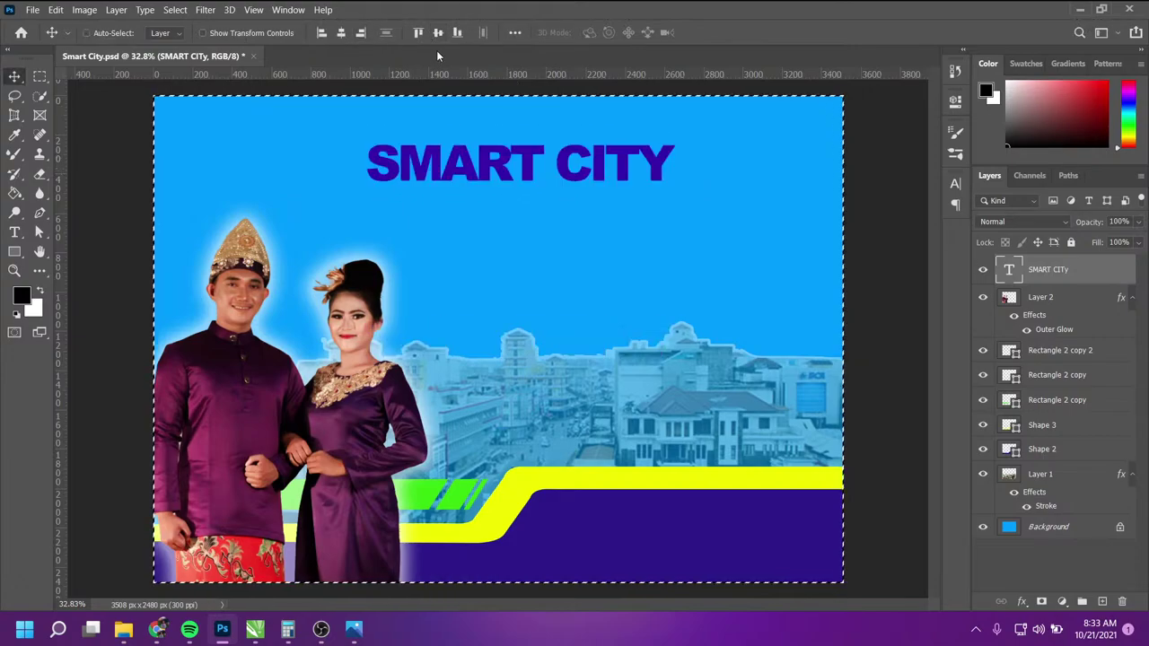
{"action": "left_click", "coordinate": [340, 33]}
{"action": "key", "text": "ctrl+d"}
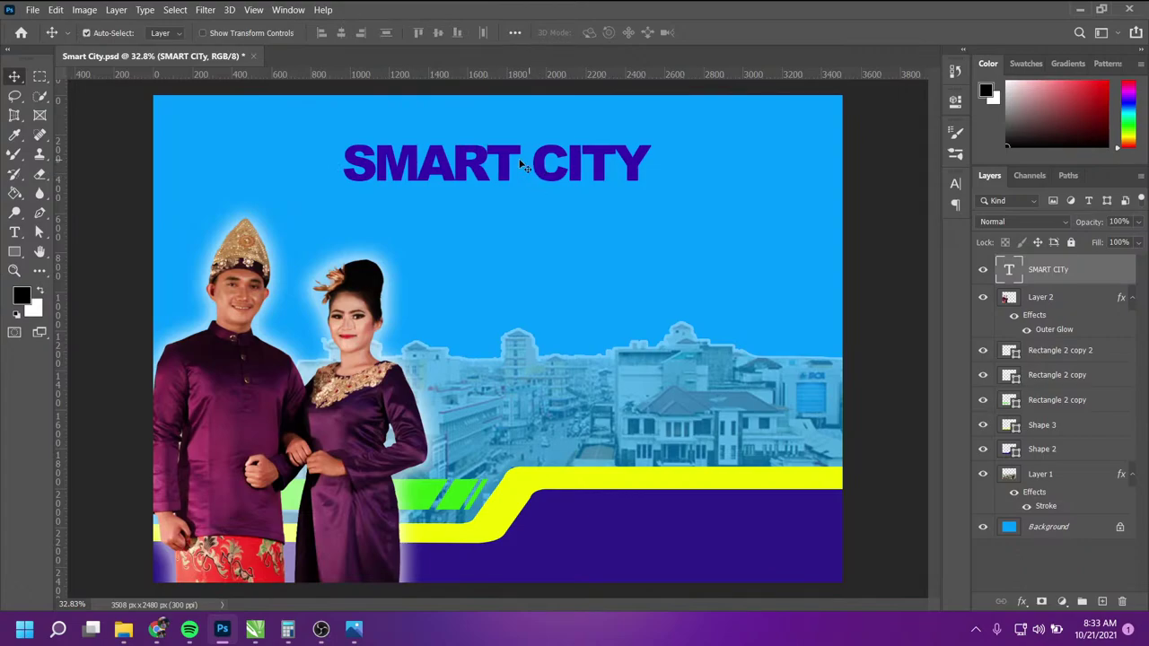
Step: Warp the SMART CITY title with Bulge style at -15 bend, after trying Arc
{"action": "key", "text": "t"}
{"action": "left_click", "coordinate": [629, 32]}
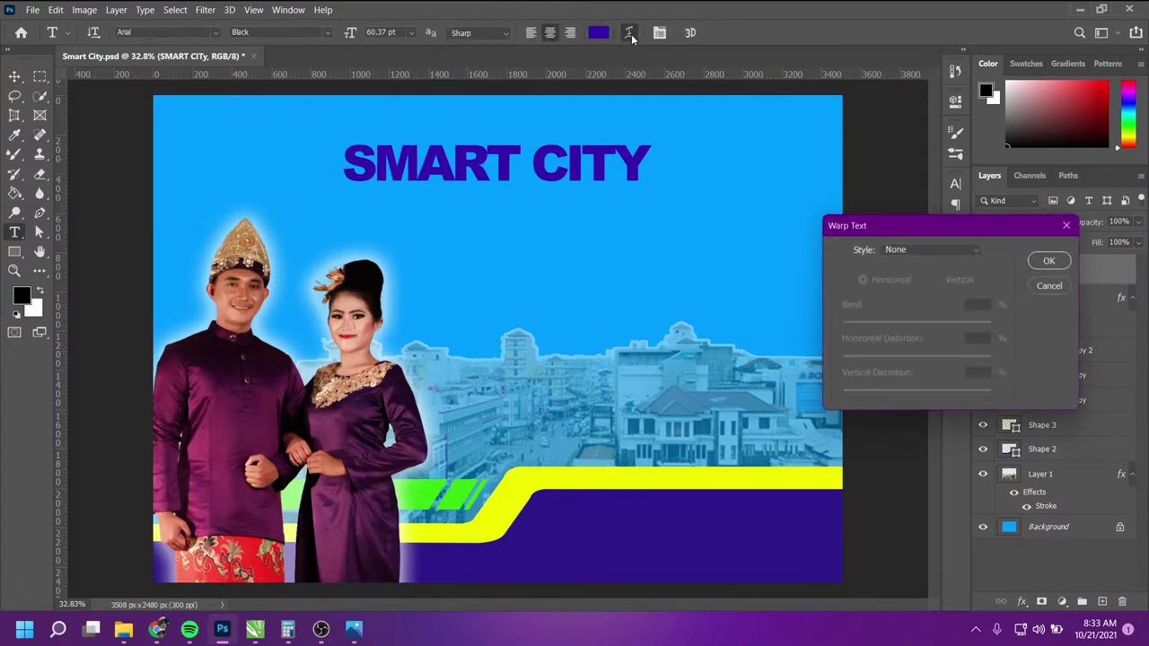
{"action": "left_click_drag", "start_coordinate": [847, 221], "coordinate": [624, 127]}
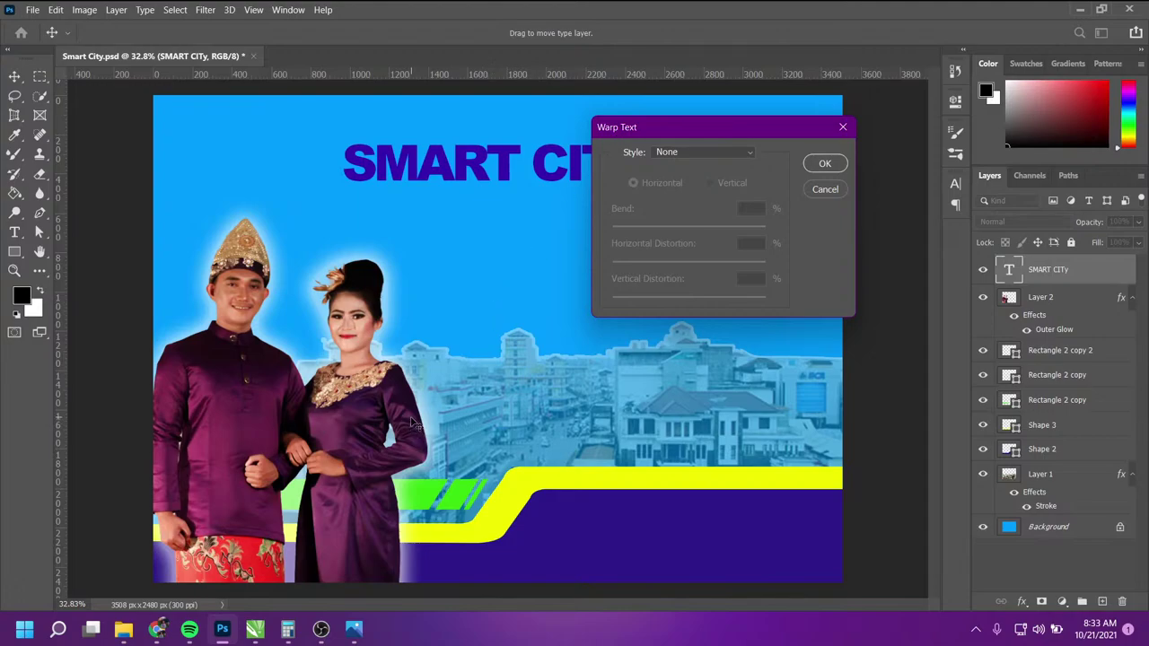
{"action": "left_click", "coordinate": [723, 152]}
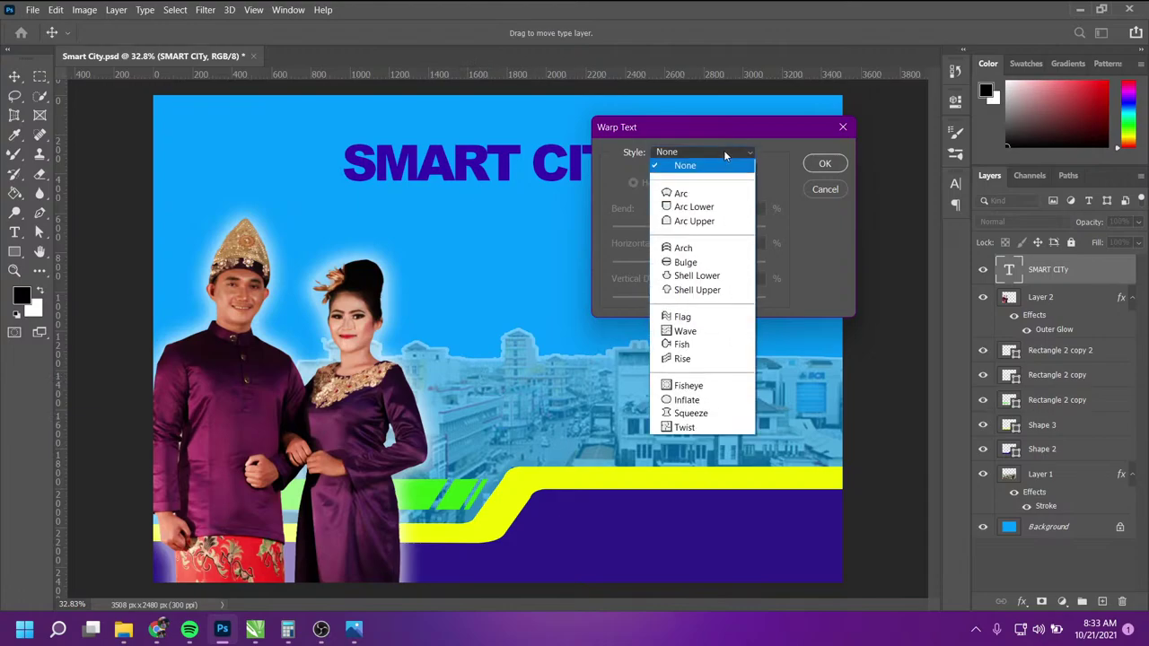
{"action": "left_click", "coordinate": [718, 193]}
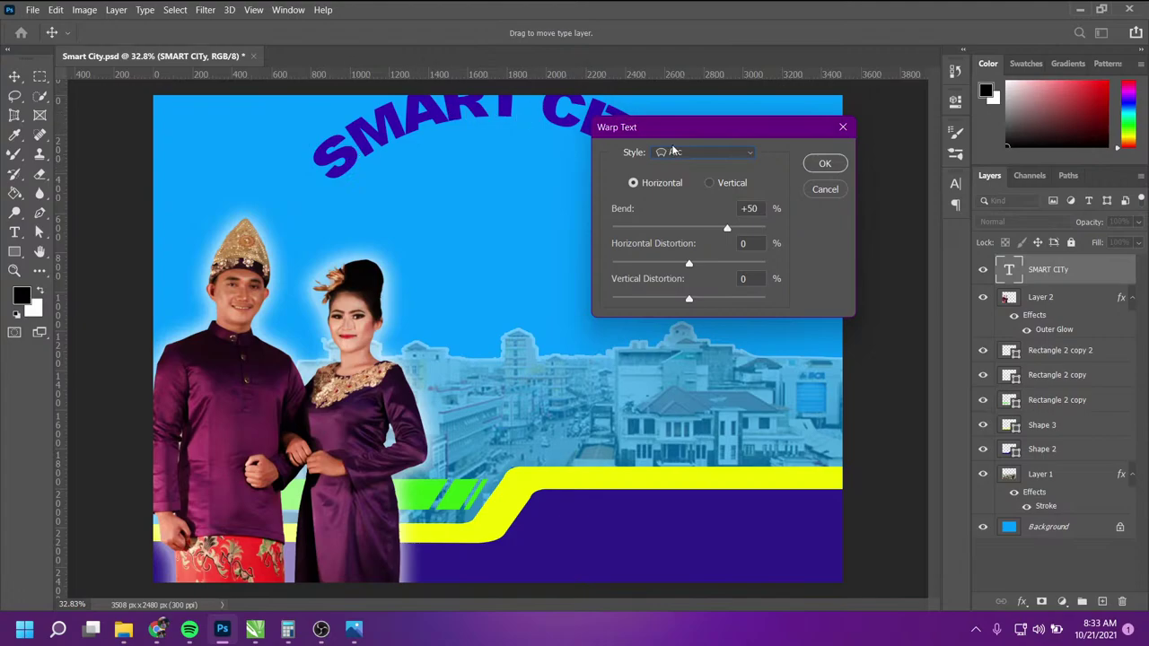
{"action": "left_click", "coordinate": [705, 156]}
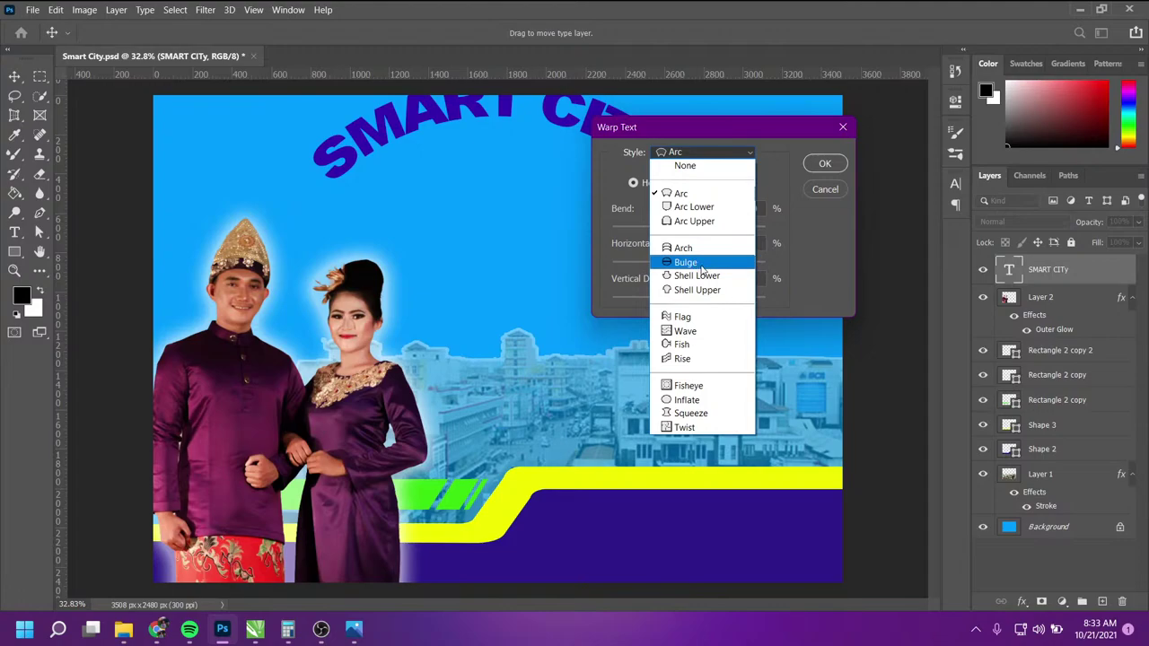
{"action": "left_click", "coordinate": [693, 262]}
{"action": "left_click_drag", "start_coordinate": [685, 138], "coordinate": [808, 151]}
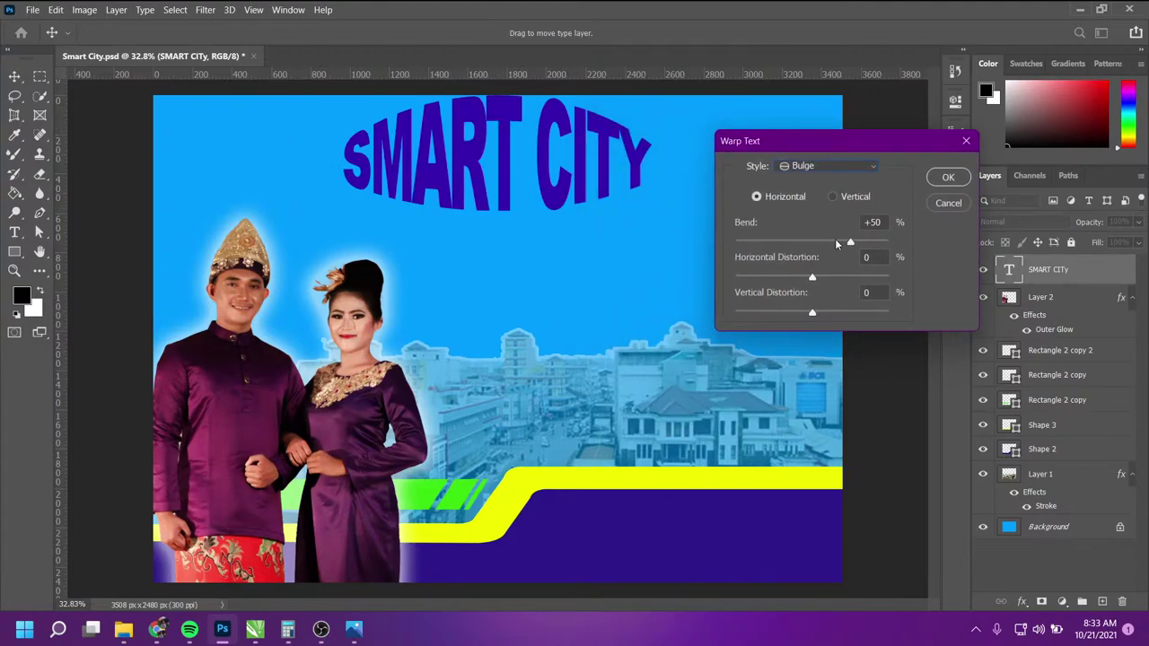
{"action": "left_click_drag", "start_coordinate": [852, 245], "coordinate": [801, 245]}
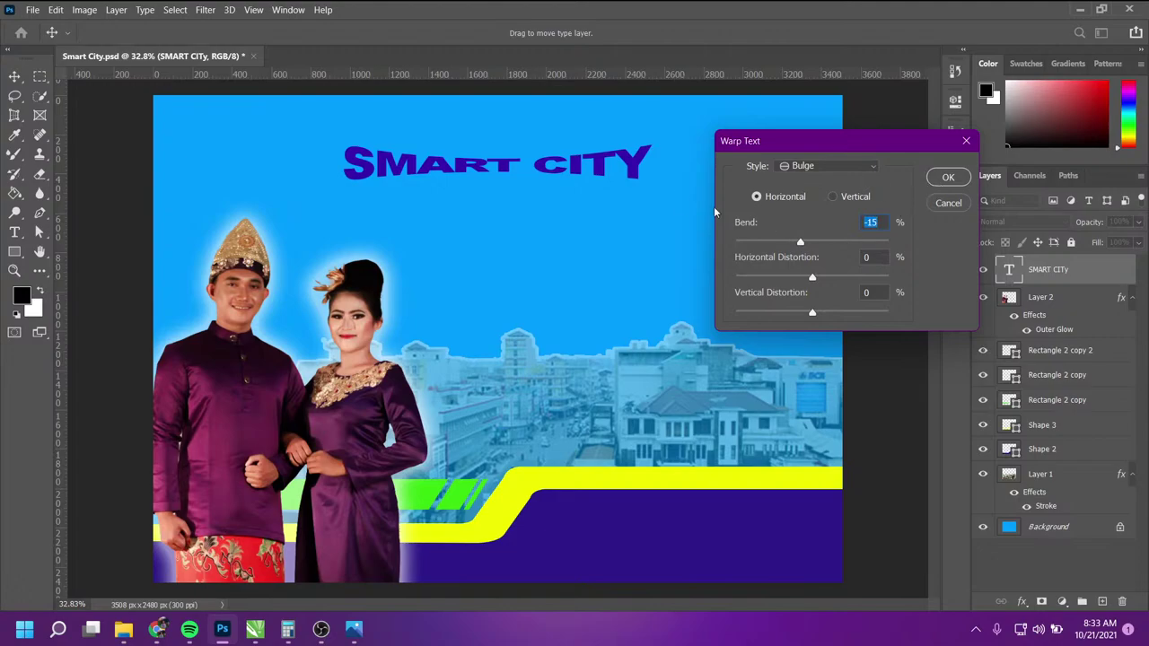
{"action": "left_click", "coordinate": [965, 180]}
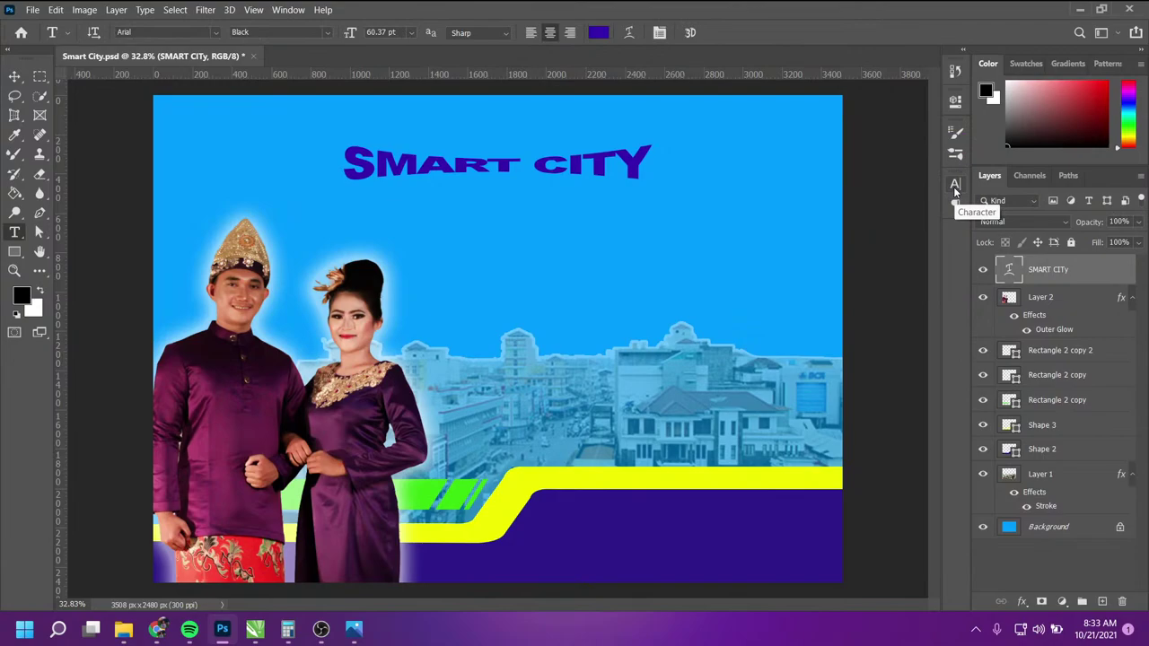
Step: Free Transform the warped title to make it narrower and taller
{"action": "key", "text": "ctrl+t"}
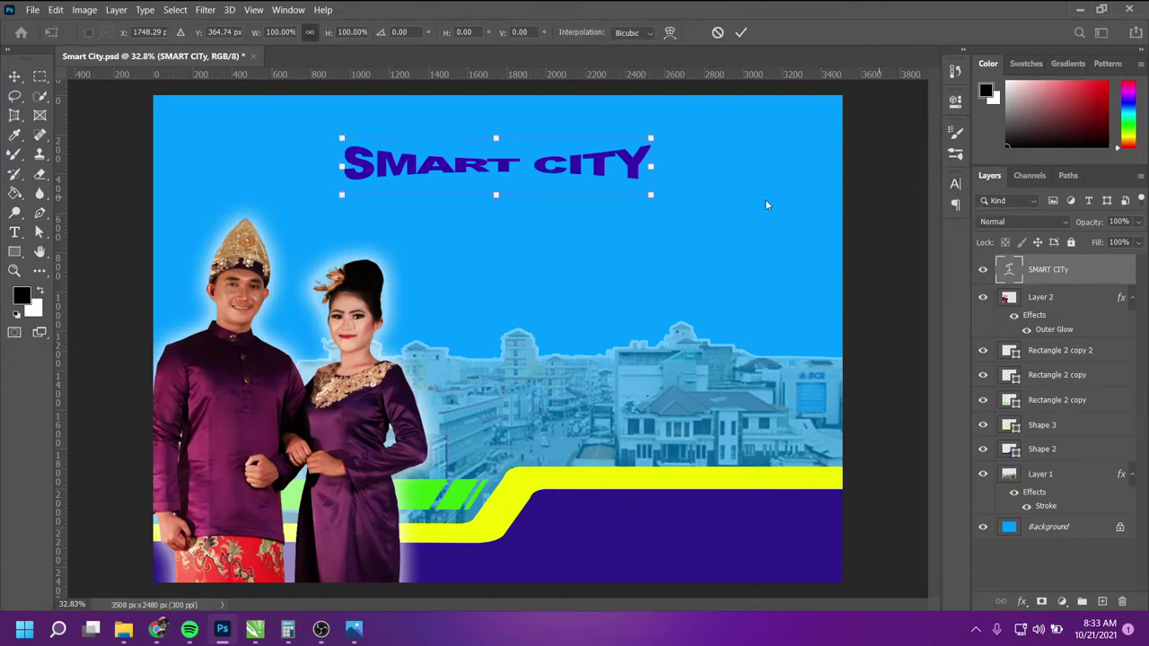
{"action": "left_click_drag", "start_coordinate": [652, 166], "coordinate": [546, 166]}
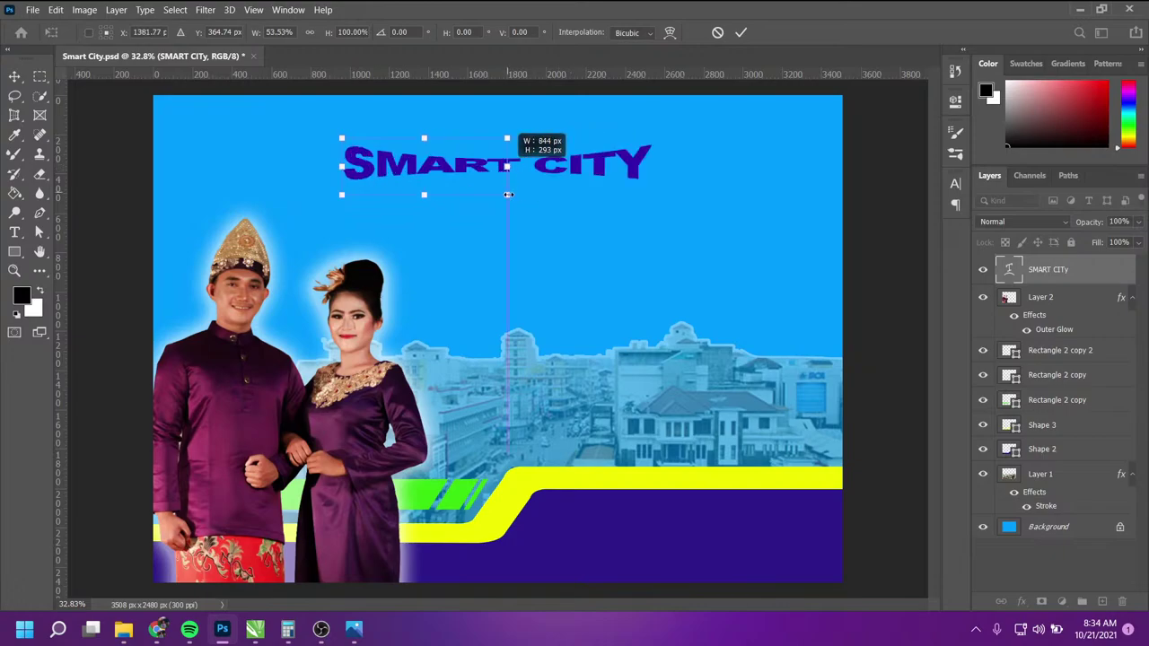
{"action": "mouse_move", "coordinate": [546, 166]}
{"action": "left_mouse_down"}
{"action": "mouse_move", "coordinate": [507, 167]}
{"action": "mouse_move", "coordinate": [673, 252]}
{"action": "left_mouse_up"}
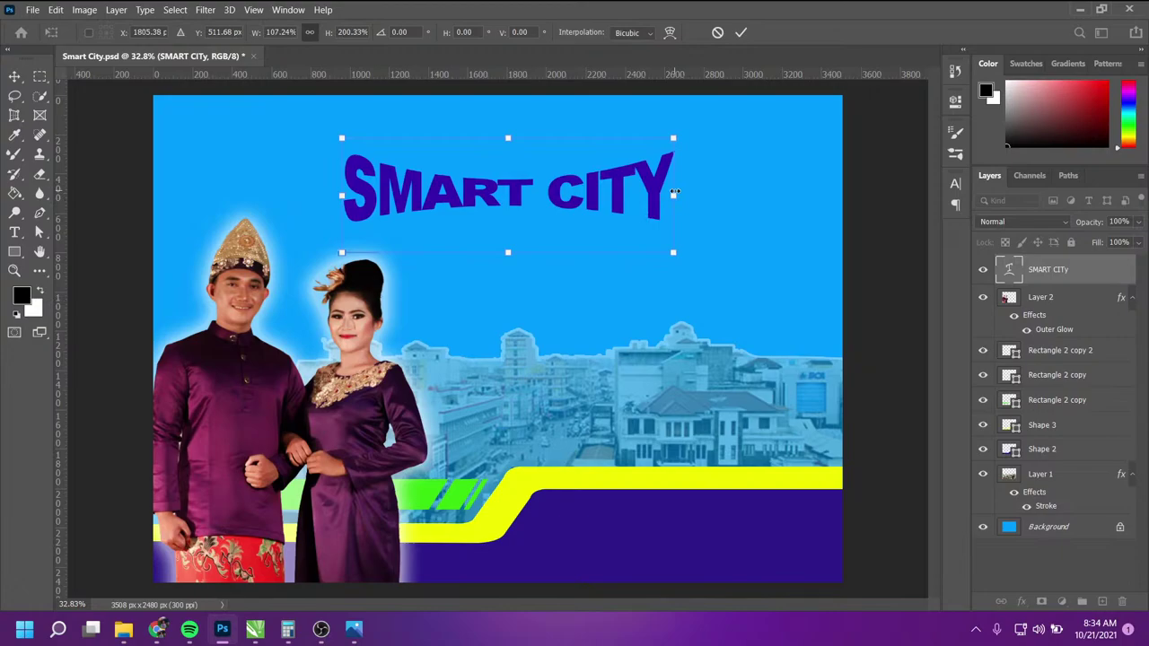
{"action": "mouse_move", "coordinate": [673, 196]}
{"action": "left_mouse_down"}
{"action": "mouse_move", "coordinate": [567, 204]}
{"action": "mouse_move", "coordinate": [573, 210]}
{"action": "left_mouse_up"}
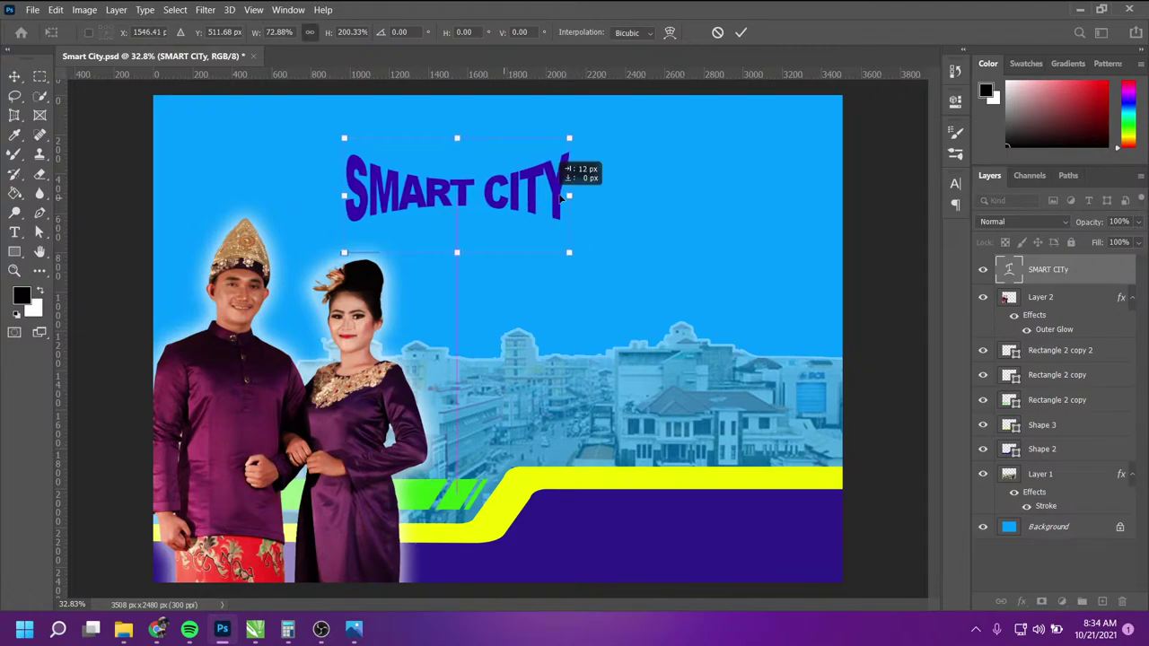
{"action": "left_click_drag", "start_coordinate": [619, 246], "coordinate": [639, 258]}
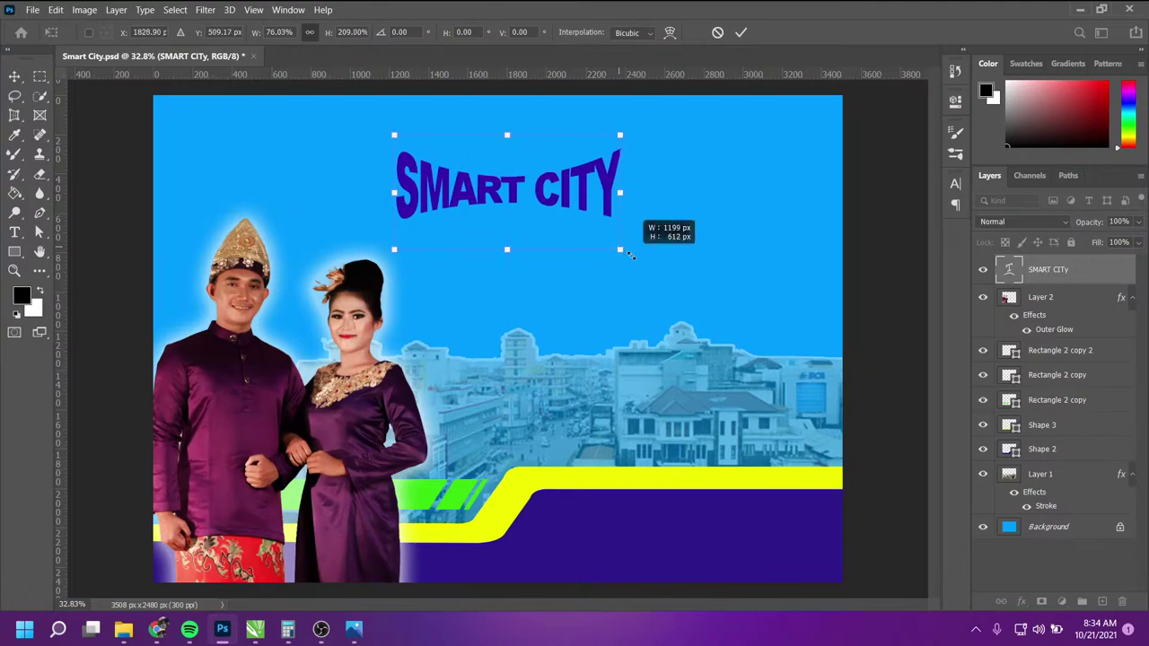
{"action": "left_click", "coordinate": [742, 33]}
Step: Centre the resized title horizontally on the canvas with the Move tool
{"action": "key", "text": "t"}
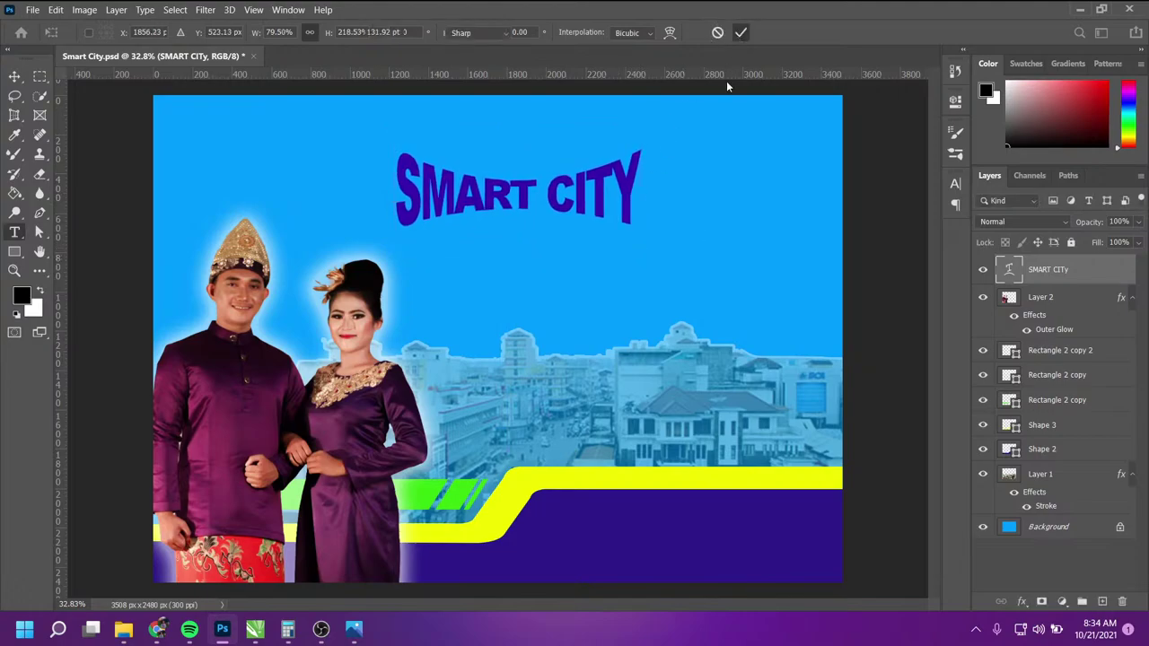
{"action": "key", "text": "ctrl+a"}
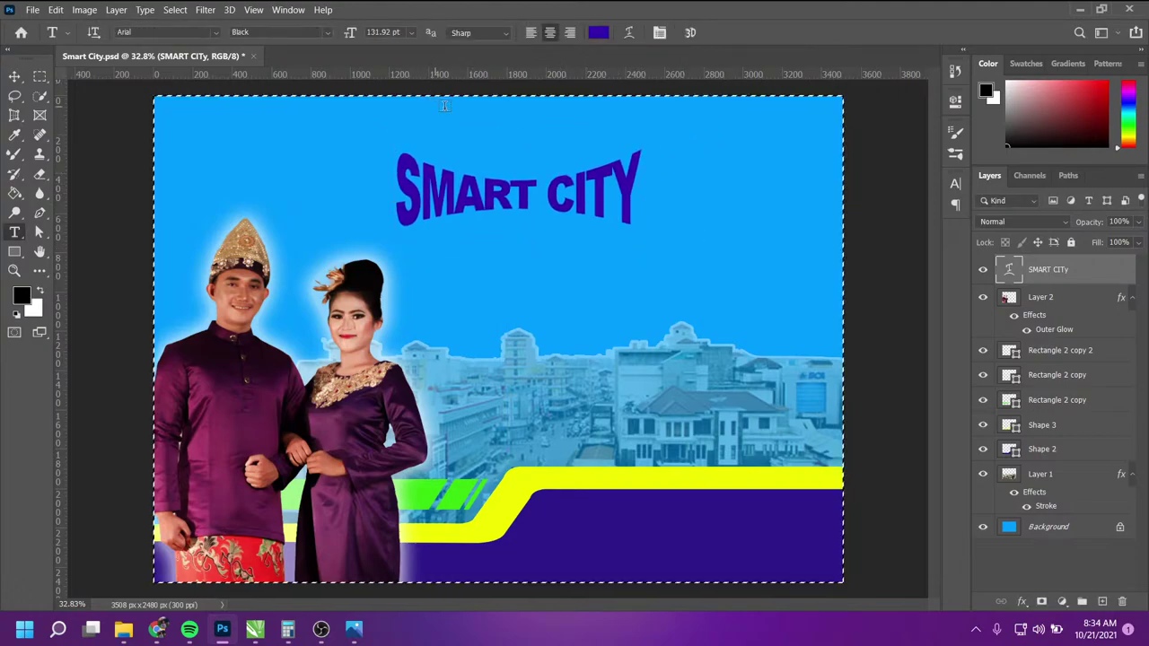
{"action": "key", "text": "v"}
{"action": "left_click", "coordinate": [342, 33]}
{"action": "key", "text": "ctrl+d"}
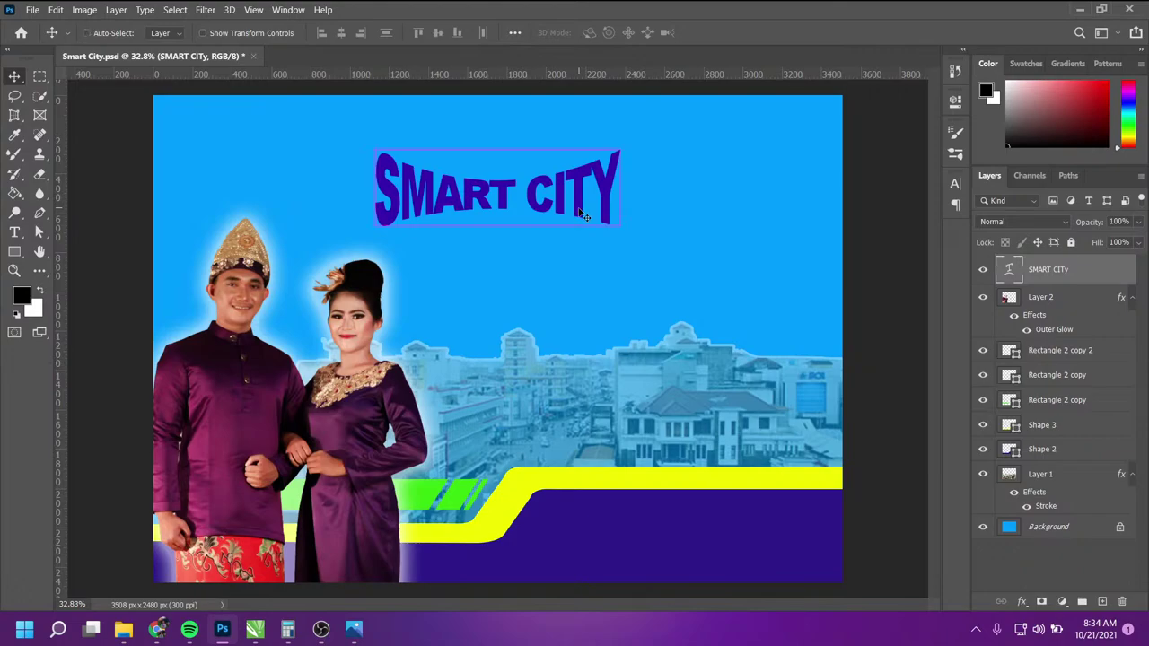
{"action": "key", "text": "ctrl+t"}
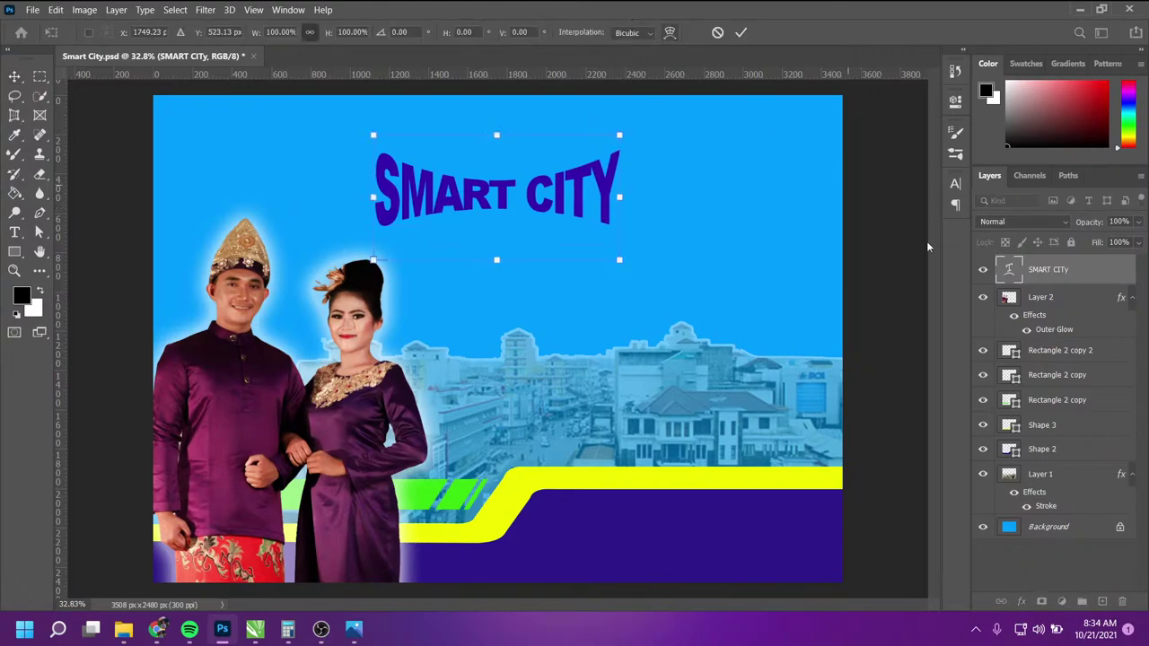
{"action": "left_click", "coordinate": [741, 32]}
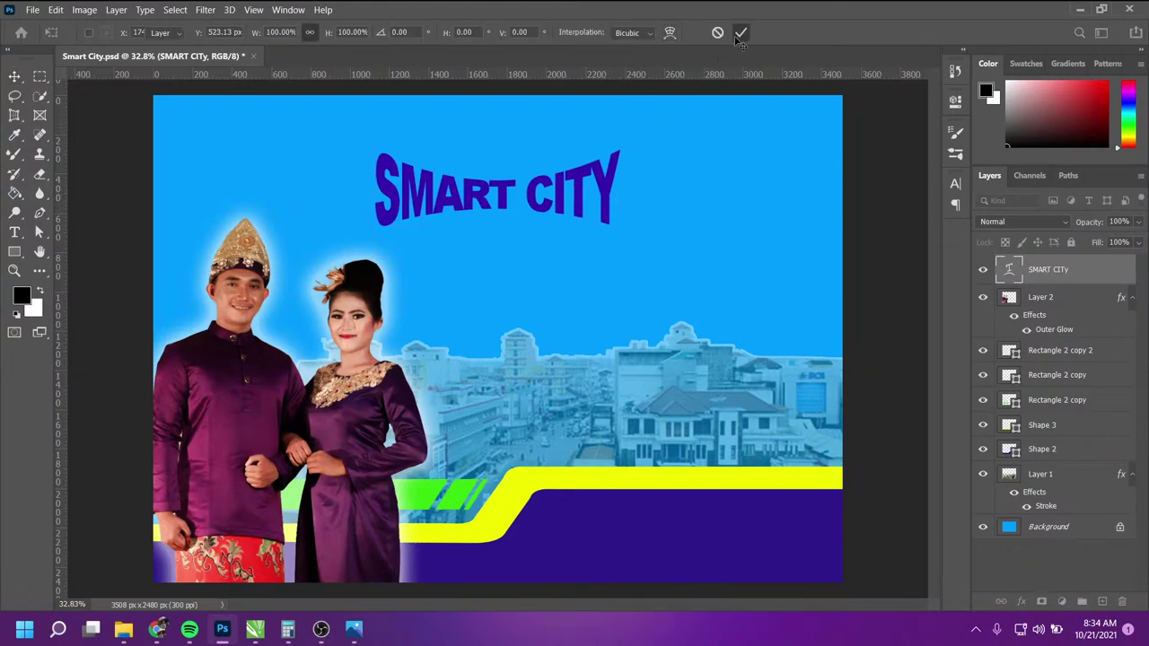
Step: Ease the title's Bulge warp bend to -10 and apply it
{"action": "key", "text": "t"}
{"action": "left_click", "coordinate": [630, 33]}
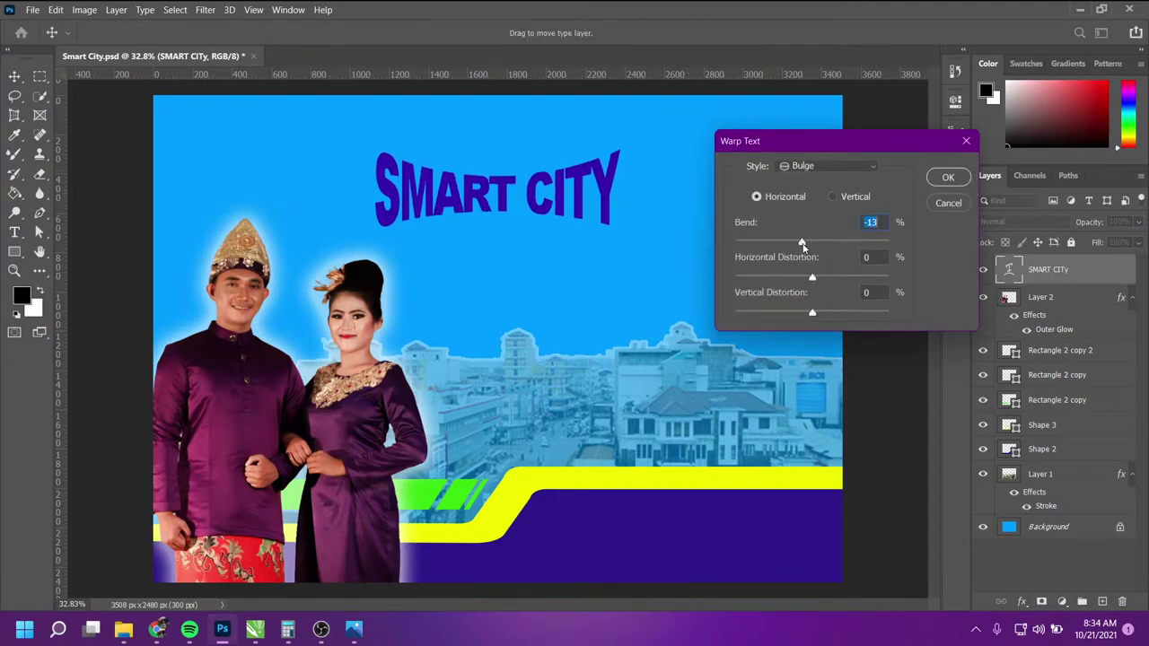
{"action": "left_click_drag", "start_coordinate": [801, 245], "coordinate": [805, 245]}
{"action": "left_click", "coordinate": [948, 177]}
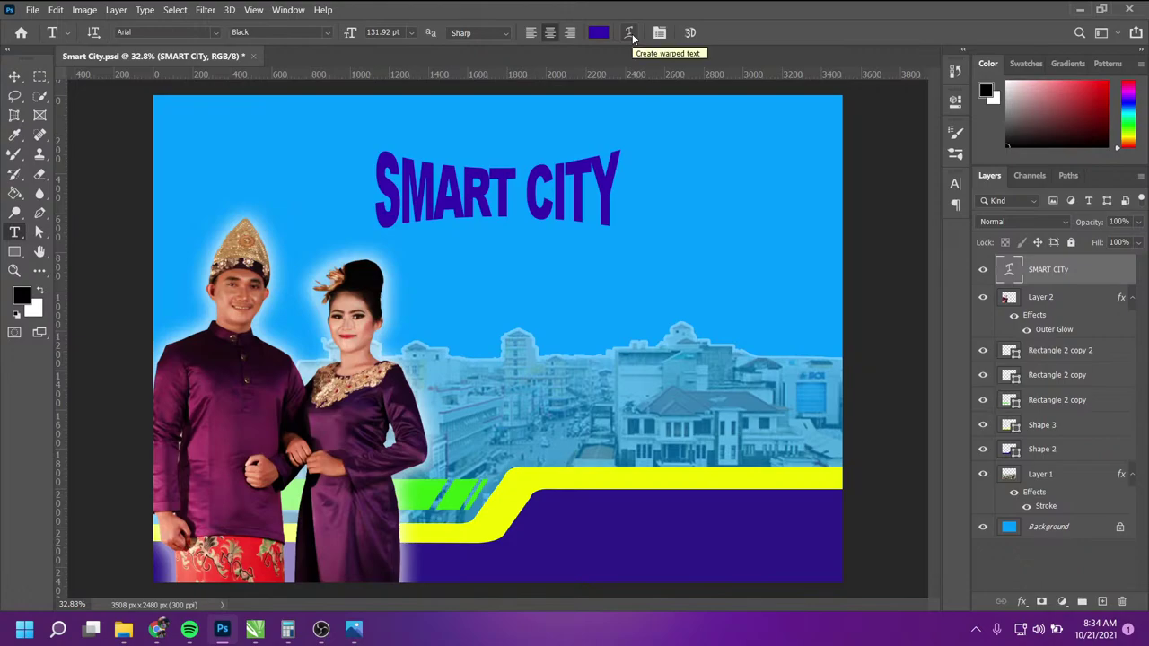
Step: Keep Bulge style and fine-tune the bend to -9, then apply it
{"action": "left_click", "coordinate": [630, 33]}
{"action": "left_click", "coordinate": [808, 159]}
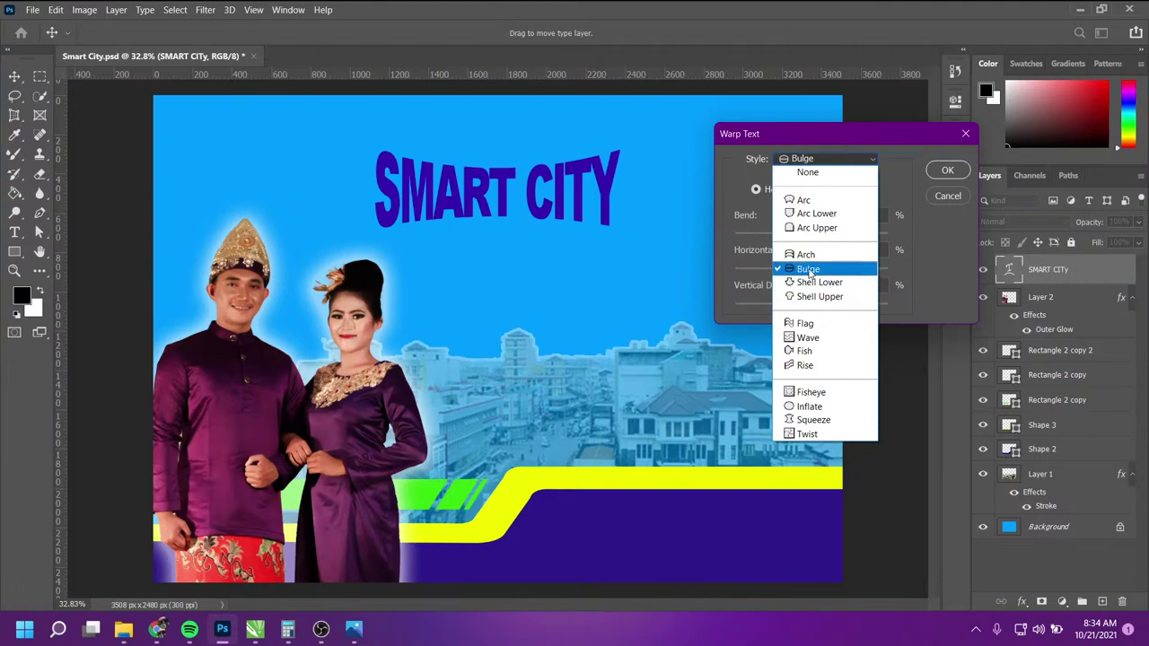
{"action": "left_click", "coordinate": [806, 158]}
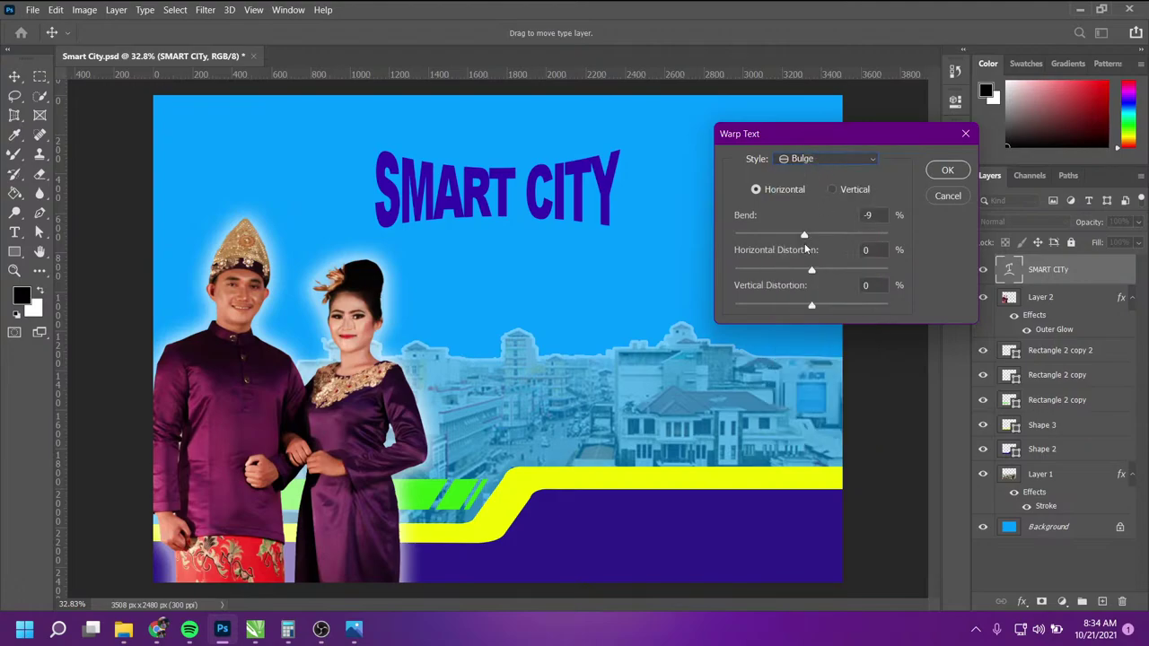
{"action": "left_click_drag", "start_coordinate": [804, 238], "coordinate": [805, 236]}
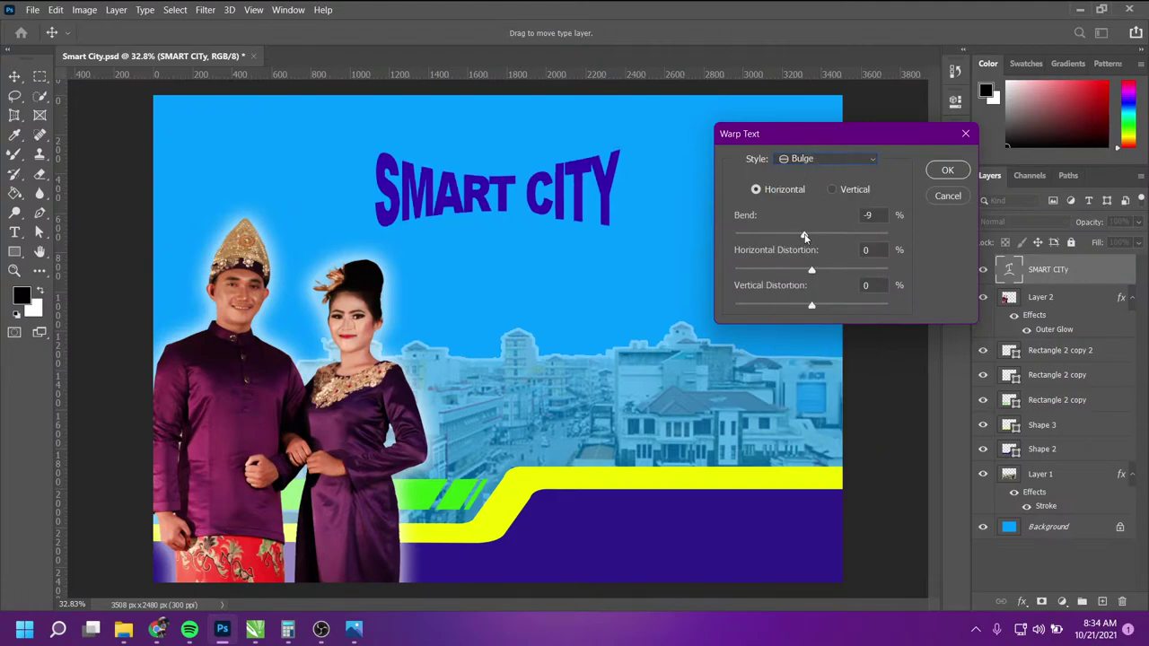
{"action": "left_click", "coordinate": [952, 170]}
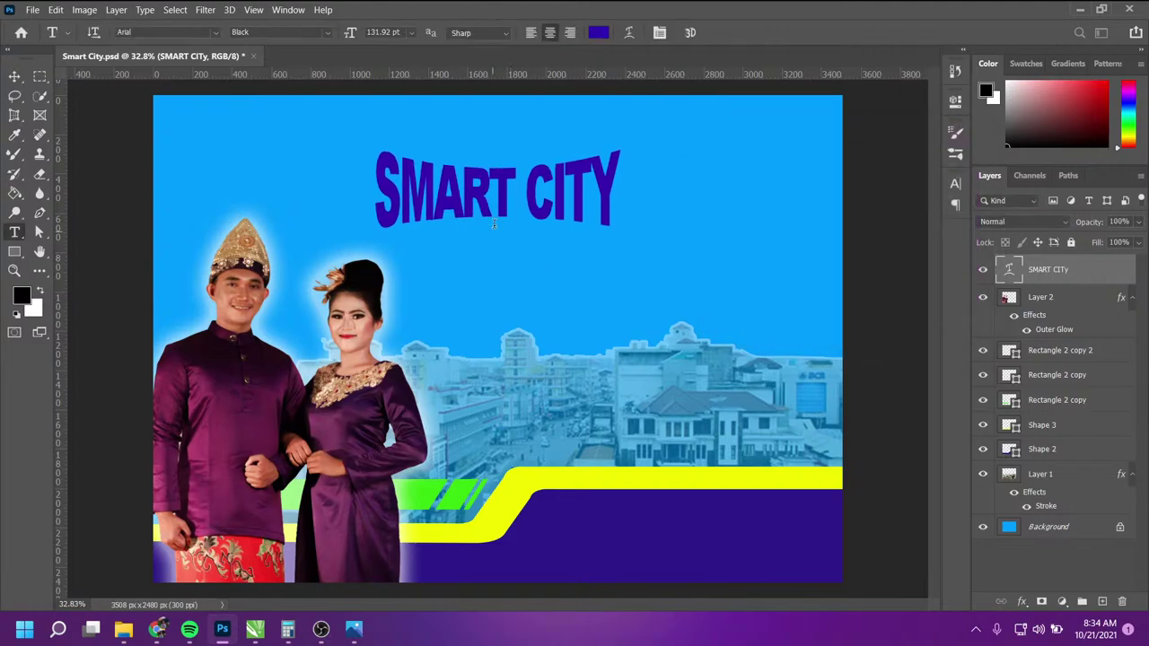
{"action": "left_click", "coordinate": [15, 76]}
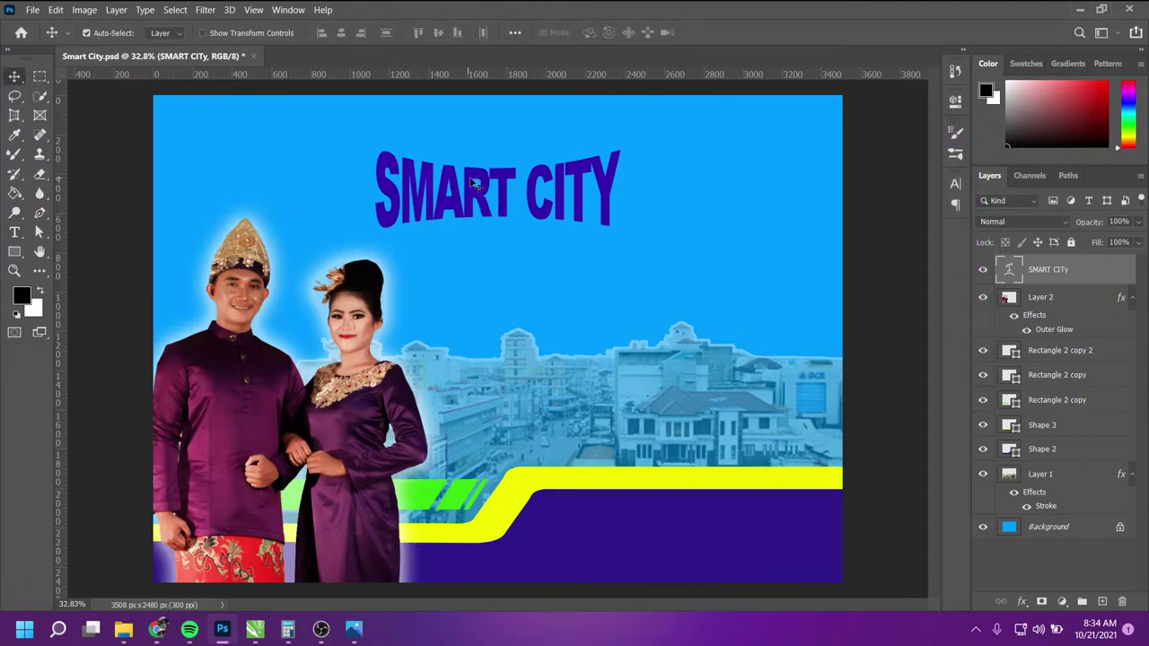
{"action": "scroll", "coordinate": [499, 175], "scroll_direction": "up", "scroll_amount": 1}
{"action": "scroll", "coordinate": [499, 175], "scroll_direction": "up", "scroll_amount": 1}
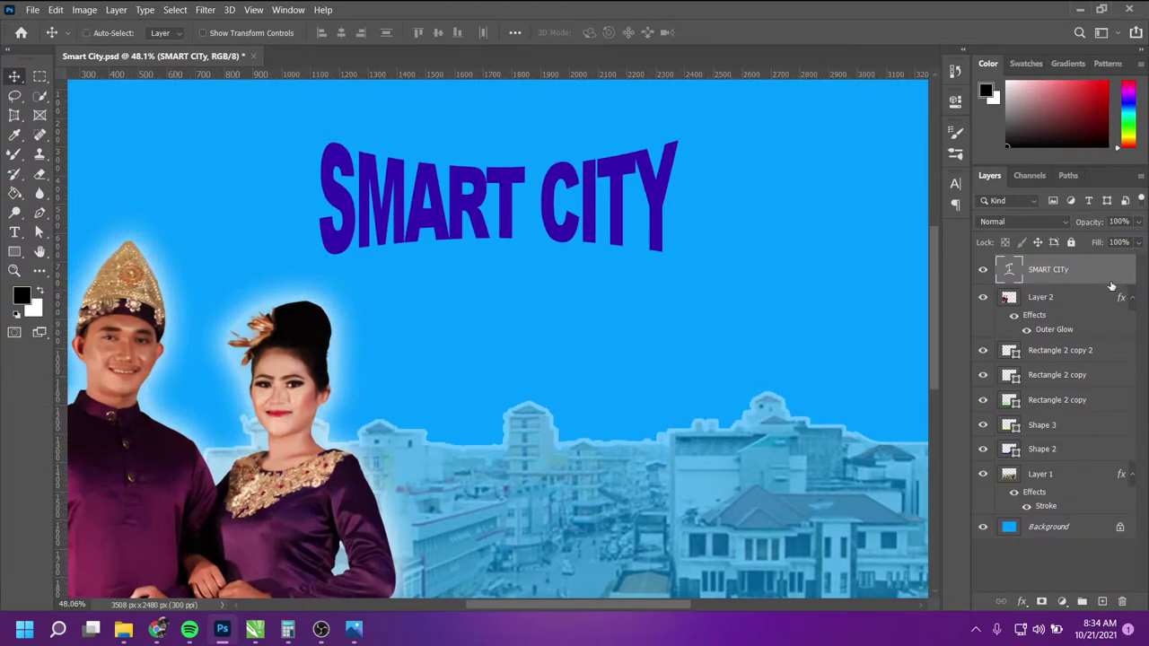
Step: Duplicate the SMART CITY text layer and move the copy below the original
{"action": "key", "text": "ctrl+j"}
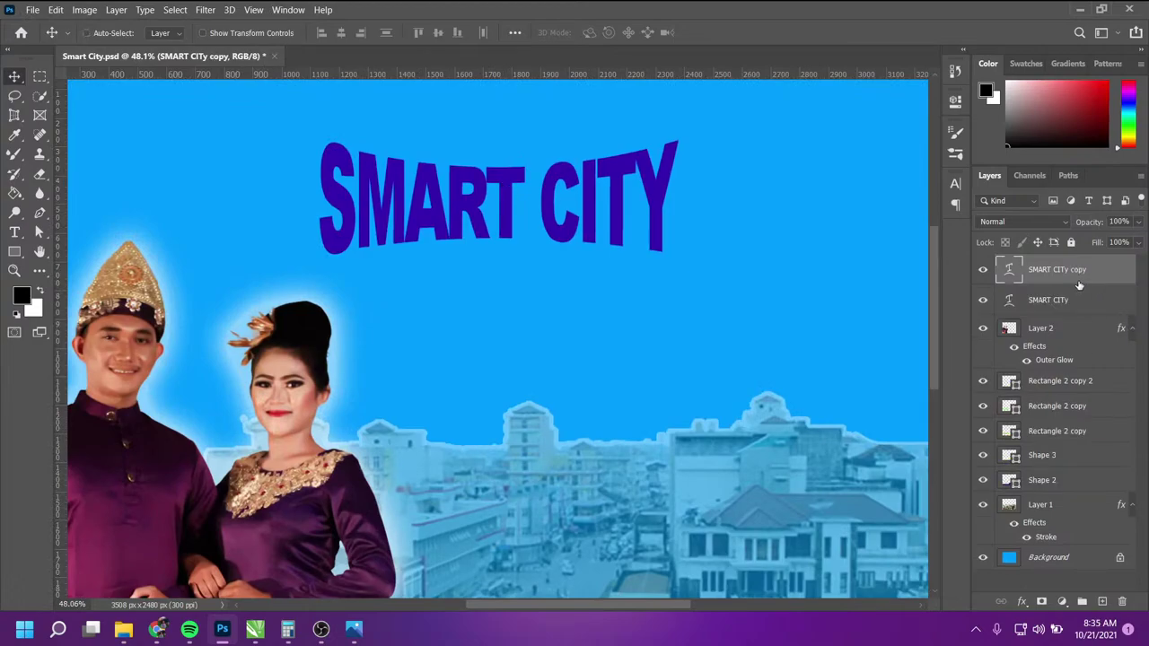
{"action": "right_click", "coordinate": [1079, 274]}
{"action": "left_click", "coordinate": [1094, 263]}
{"action": "left_click", "coordinate": [984, 271]}
{"action": "left_click", "coordinate": [985, 273]}
{"action": "left_click_drag", "start_coordinate": [1045, 308], "coordinate": [1044, 323]}
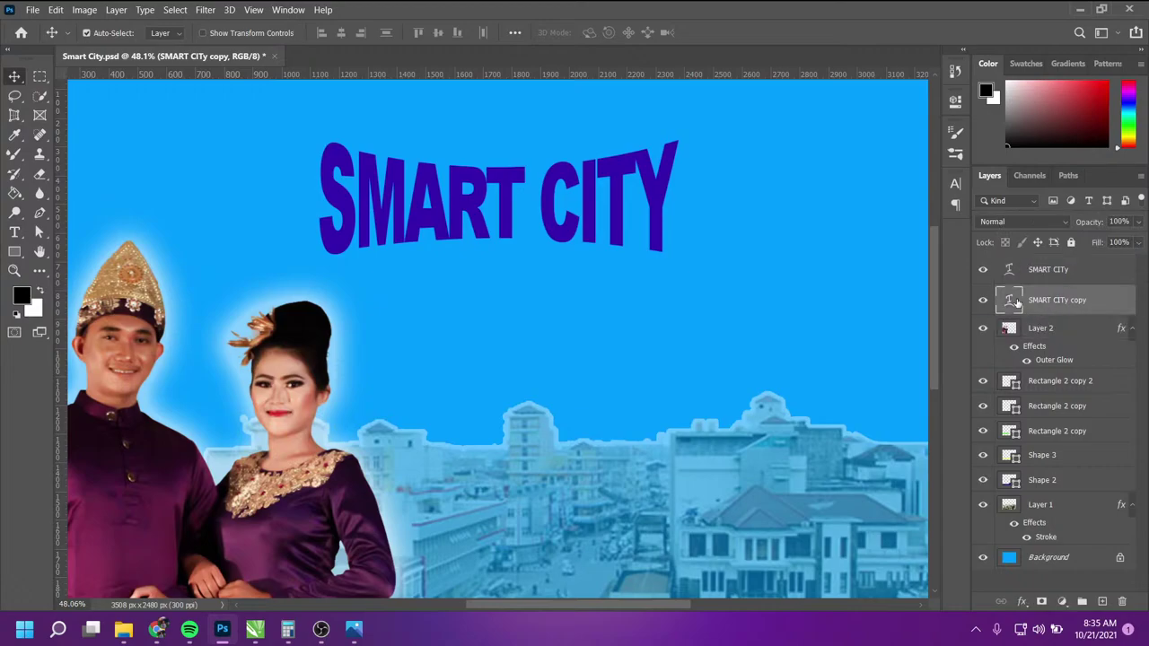
Step: Set the copied title's text colour to black in the Character panel
{"action": "left_click", "coordinate": [955, 184]}
{"action": "left_click", "coordinate": [927, 288]}
{"action": "left_click", "coordinate": [714, 305]}
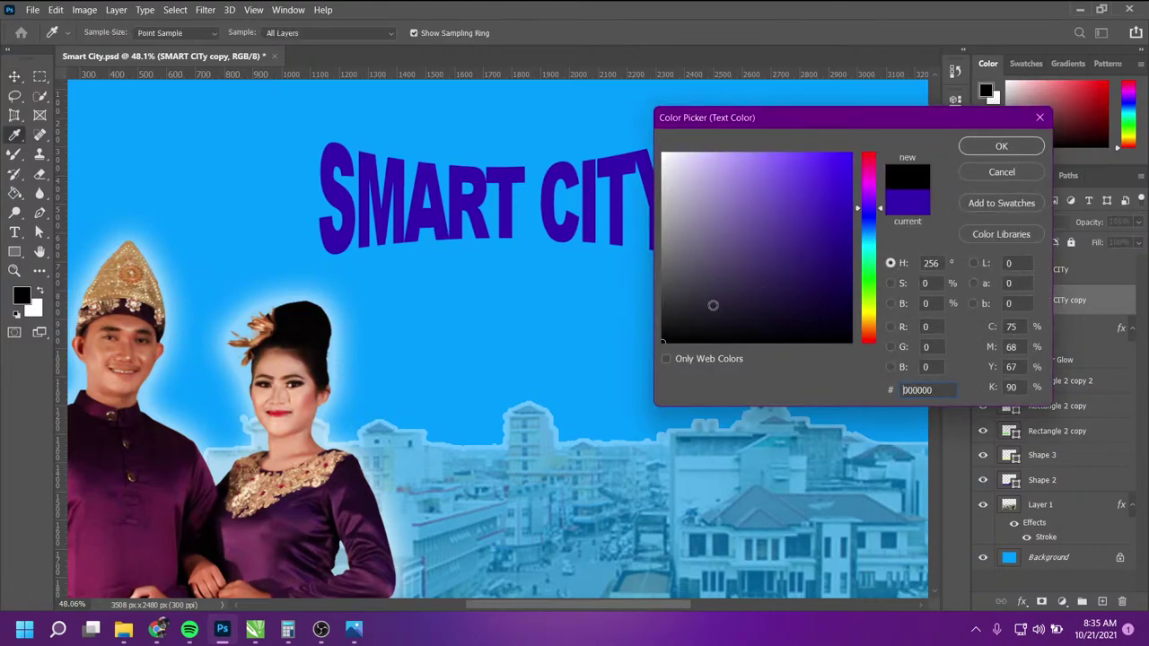
{"action": "left_click", "coordinate": [1002, 146]}
Step: Toggle the purple title's visibility to compare it with the black copy
{"action": "left_click", "coordinate": [983, 272]}
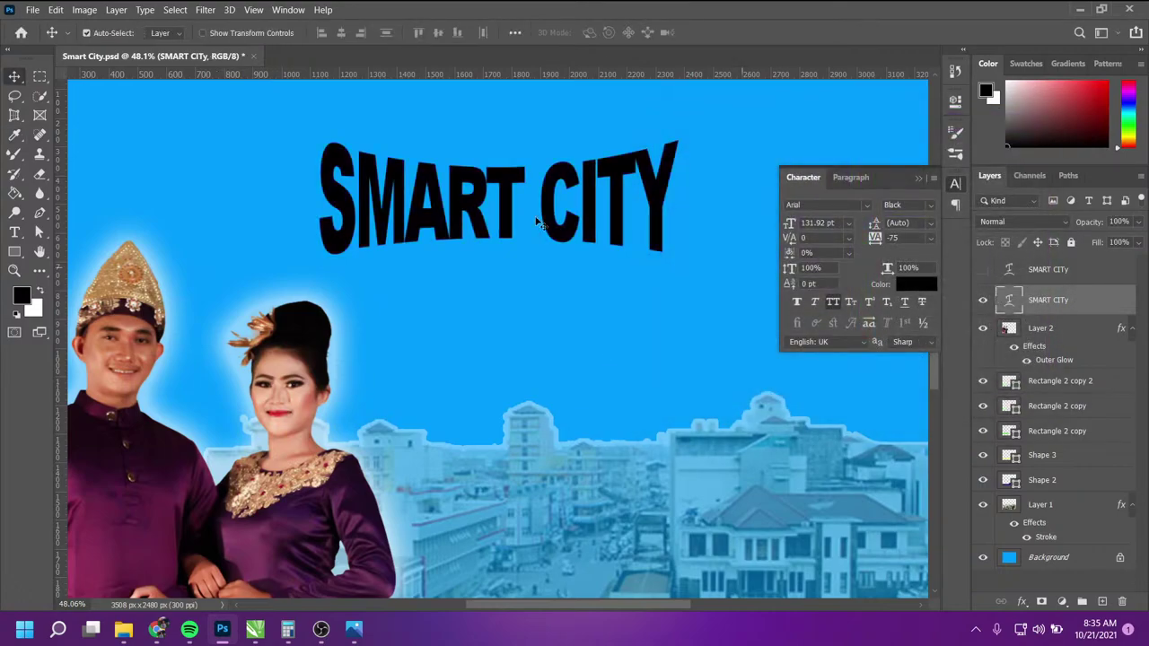
{"action": "left_click", "coordinate": [983, 270]}
{"action": "mouse_move", "coordinate": [548, 179]}
{"action": "left_mouse_down"}
{"action": "mouse_move", "coordinate": [227, 182]}
{"action": "mouse_move", "coordinate": [231, 137]}
{"action": "left_mouse_up"}
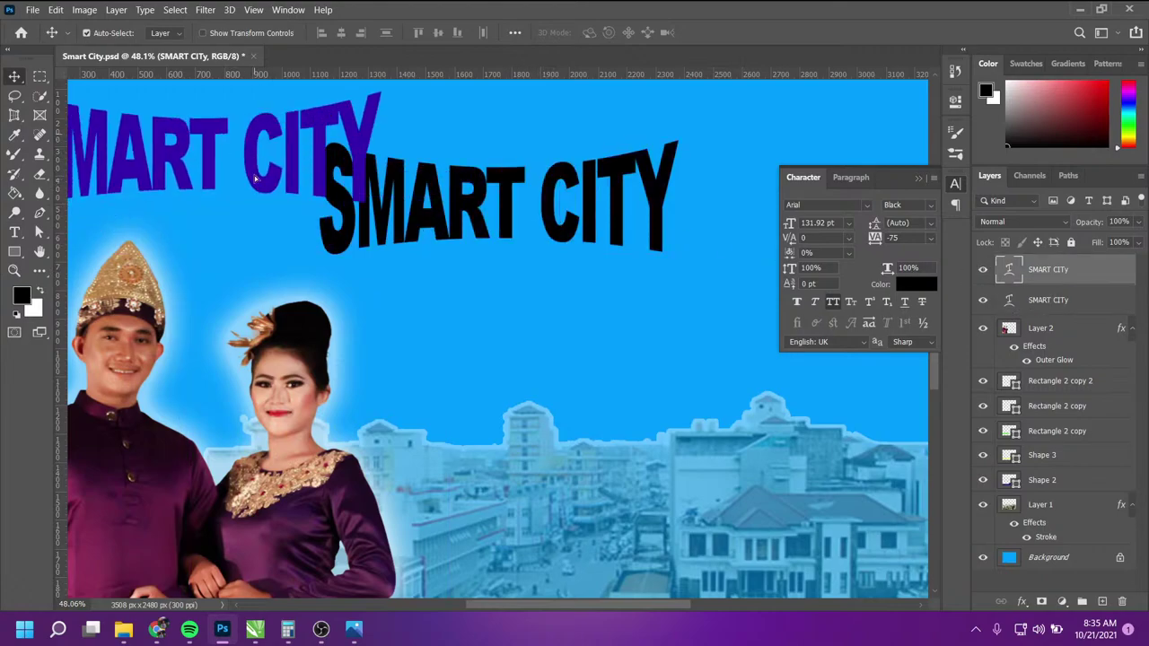
{"action": "key", "text": "ctrl+z"}
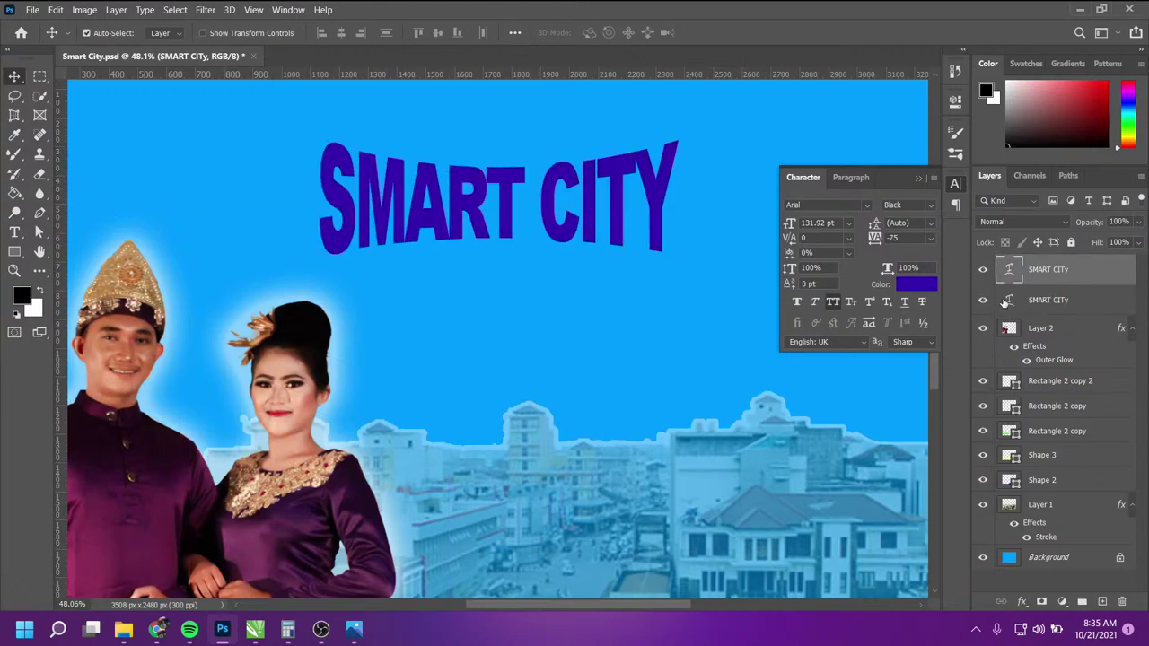
{"action": "left_click", "coordinate": [1068, 306]}
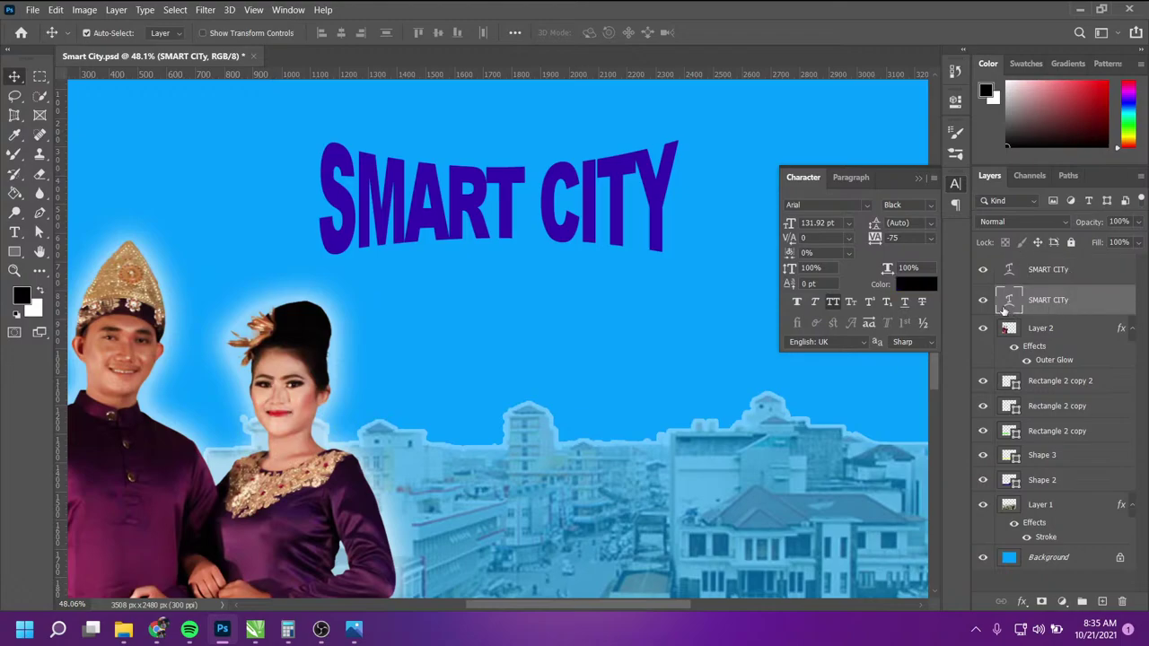
{"action": "left_click", "coordinate": [982, 271]}
{"action": "left_click", "coordinate": [982, 270]}
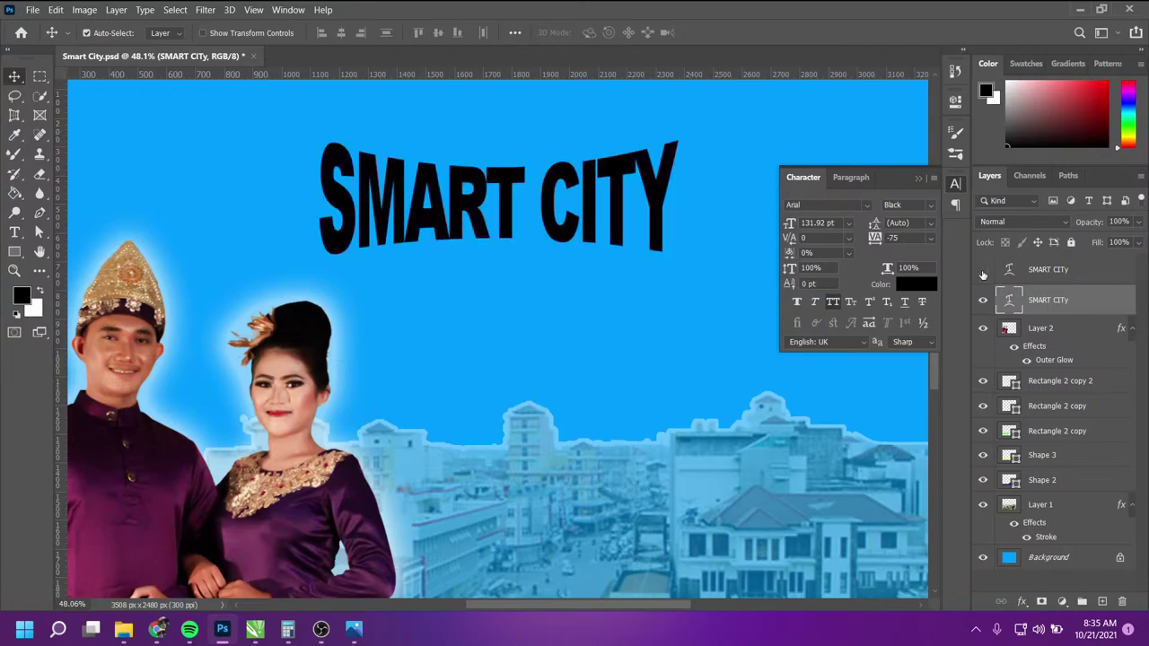
Step: Open the 4.jpg reference image in Photos and zoom around it
{"action": "left_click", "coordinate": [354, 628]}
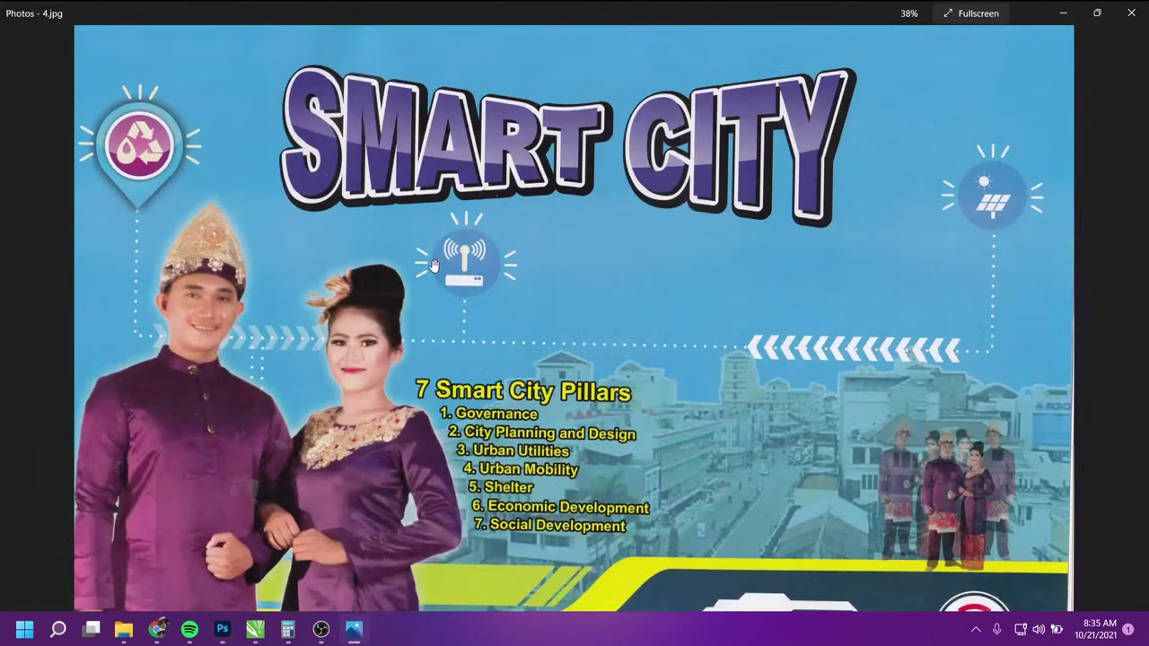
{"action": "scroll", "coordinate": [380, 147], "scroll_direction": "up", "scroll_amount": 5}
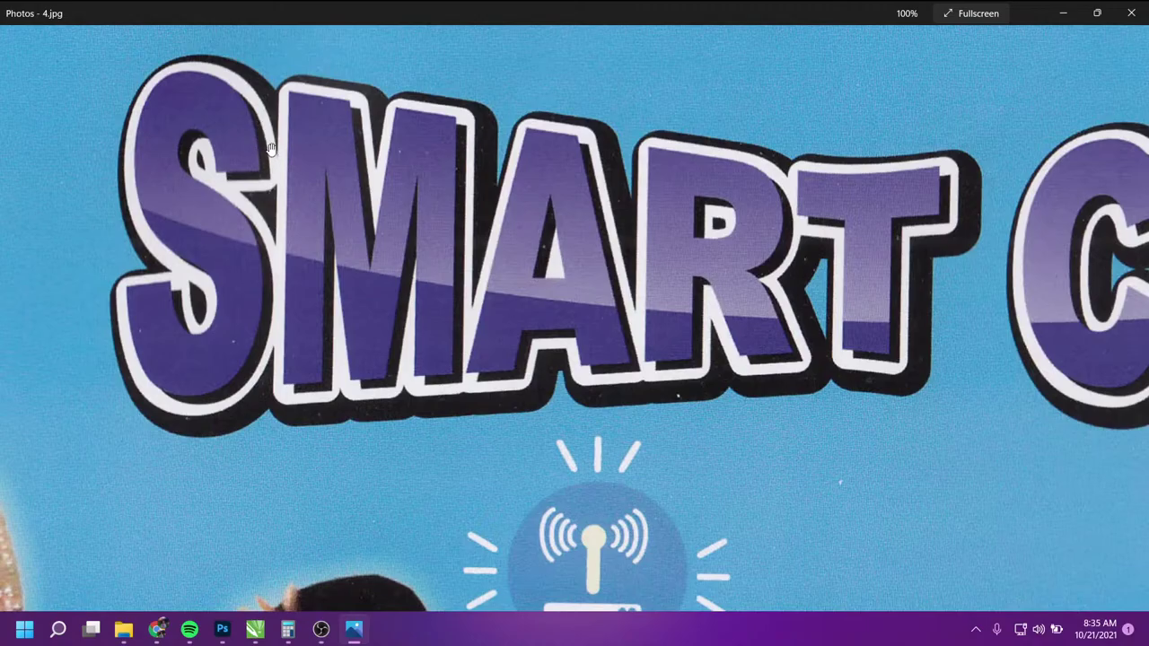
{"action": "scroll", "coordinate": [314, 201], "scroll_direction": "down", "scroll_amount": 3}
{"action": "scroll", "coordinate": [313, 201], "scroll_direction": "down", "scroll_amount": 3}
Step: Give the black SMART CITY copy a 16 px white outside stroke
{"action": "left_click", "coordinate": [222, 628]}
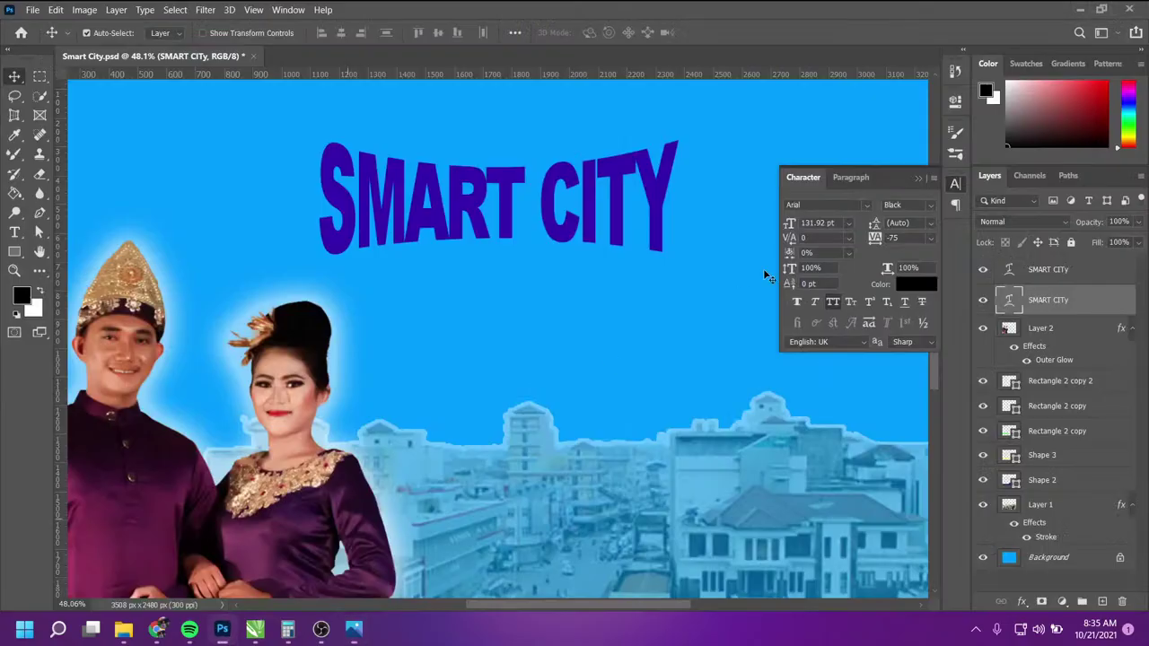
{"action": "double_click", "coordinate": [1105, 304]}
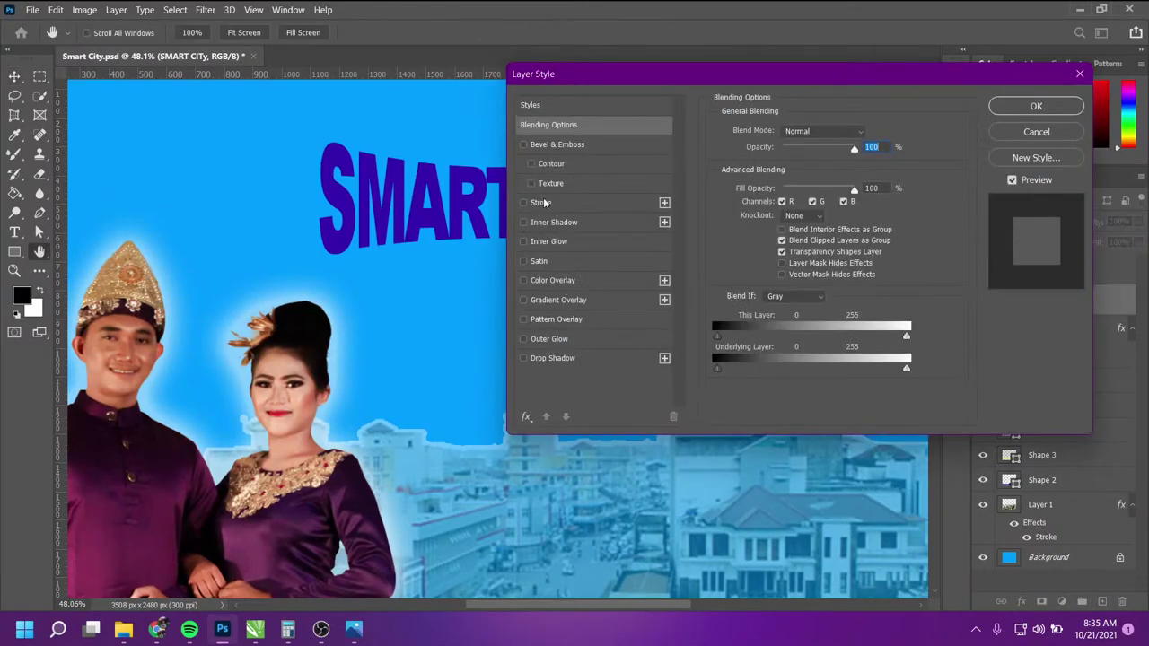
{"action": "left_click", "coordinate": [544, 203]}
{"action": "left_click", "coordinate": [750, 248]}
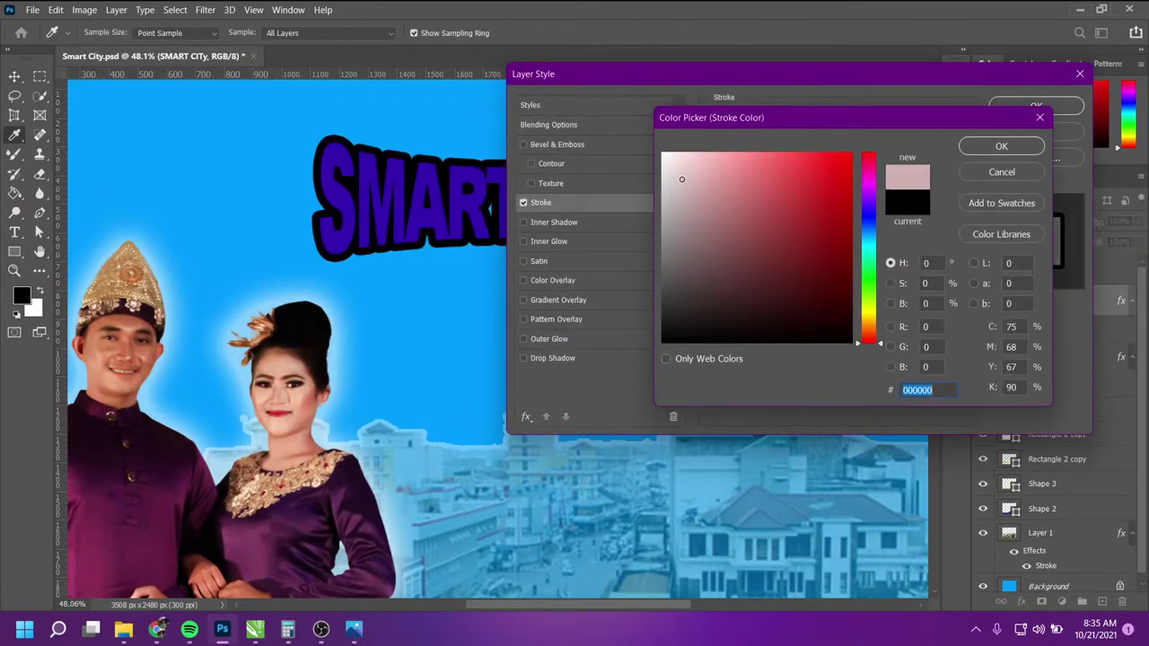
{"action": "left_click_drag", "start_coordinate": [681, 180], "coordinate": [662, 154]}
{"action": "left_click", "coordinate": [1002, 145]}
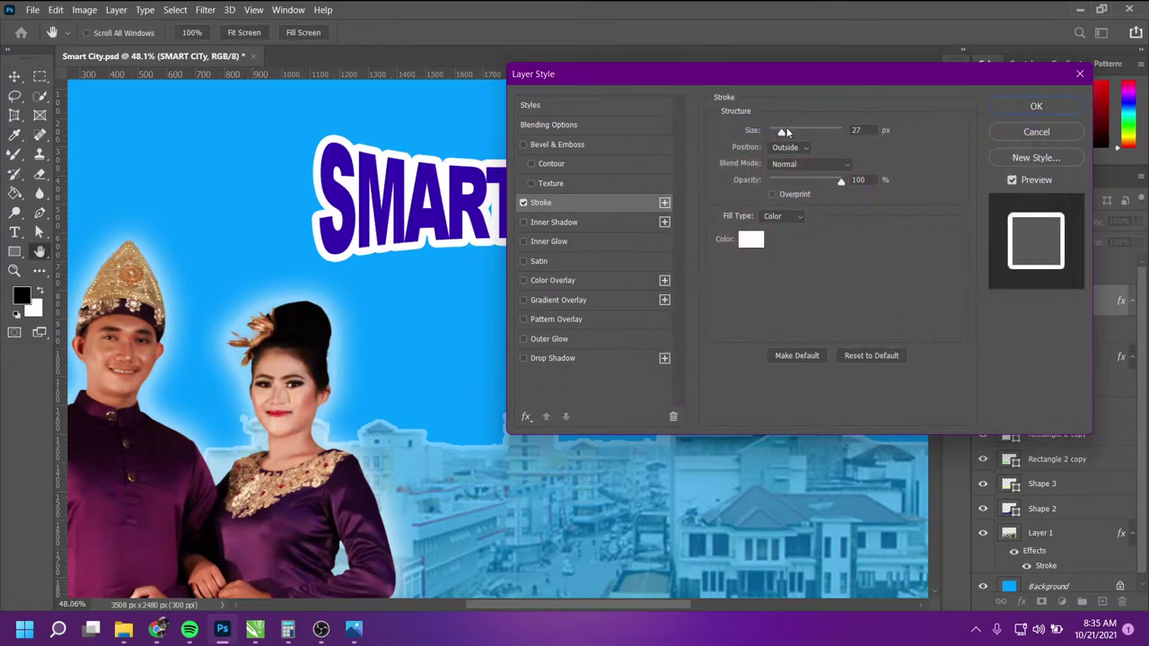
{"action": "left_click_drag", "start_coordinate": [787, 133], "coordinate": [778, 133]}
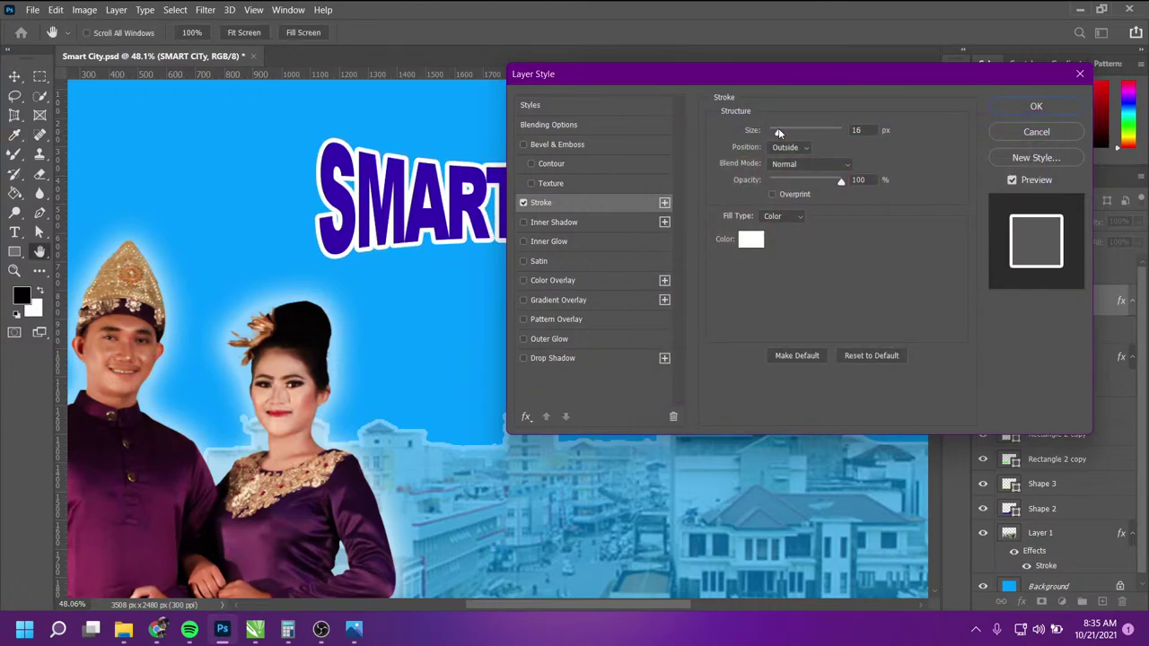
{"action": "left_click", "coordinate": [1017, 105]}
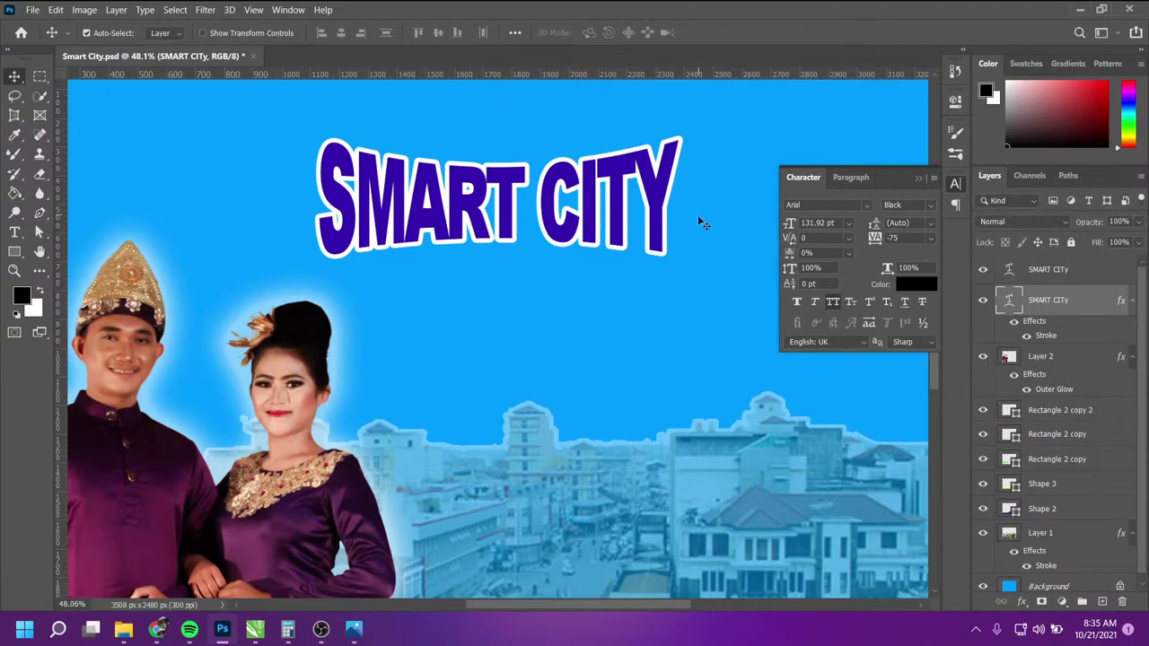
Step: Nudge the purple title left and down to offset it from the outlined copy
{"action": "left_click", "coordinate": [508, 190]}
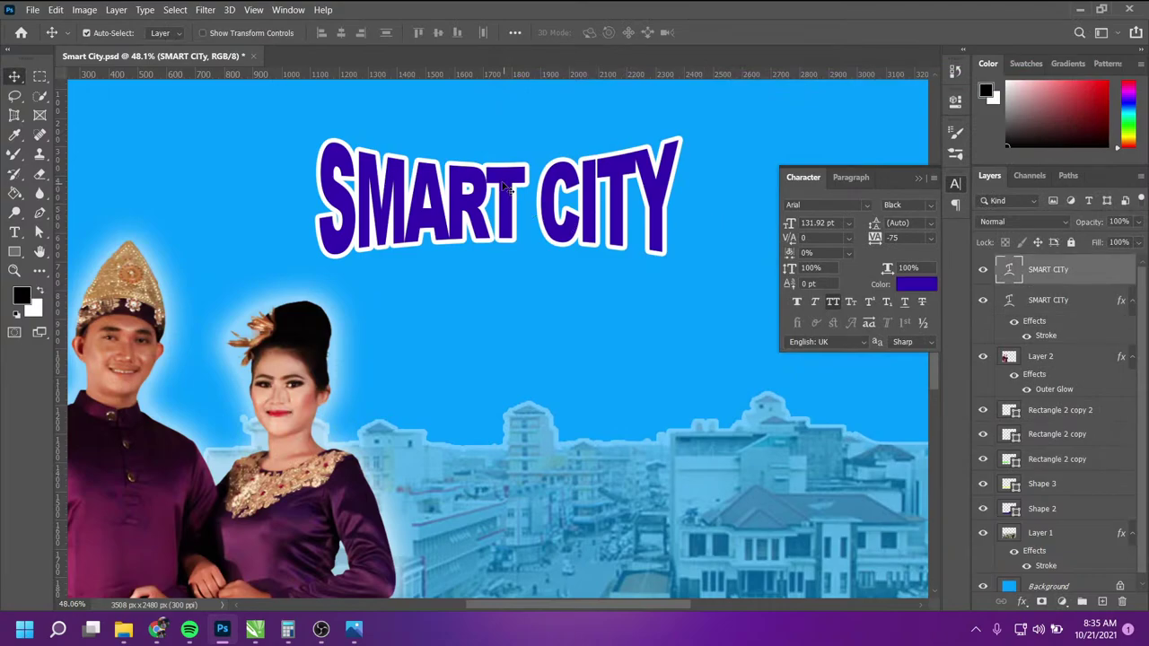
{"action": "key", "text": "shift+Left"}
{"action": "key", "text": "shift+Down"}
{"action": "key", "text": "Left"}
{"action": "key", "text": "Left"}
{"action": "key", "text": "Left"}
{"action": "key", "text": "Down"}
{"action": "key", "text": "Down"}
{"action": "key", "text": "Down"}
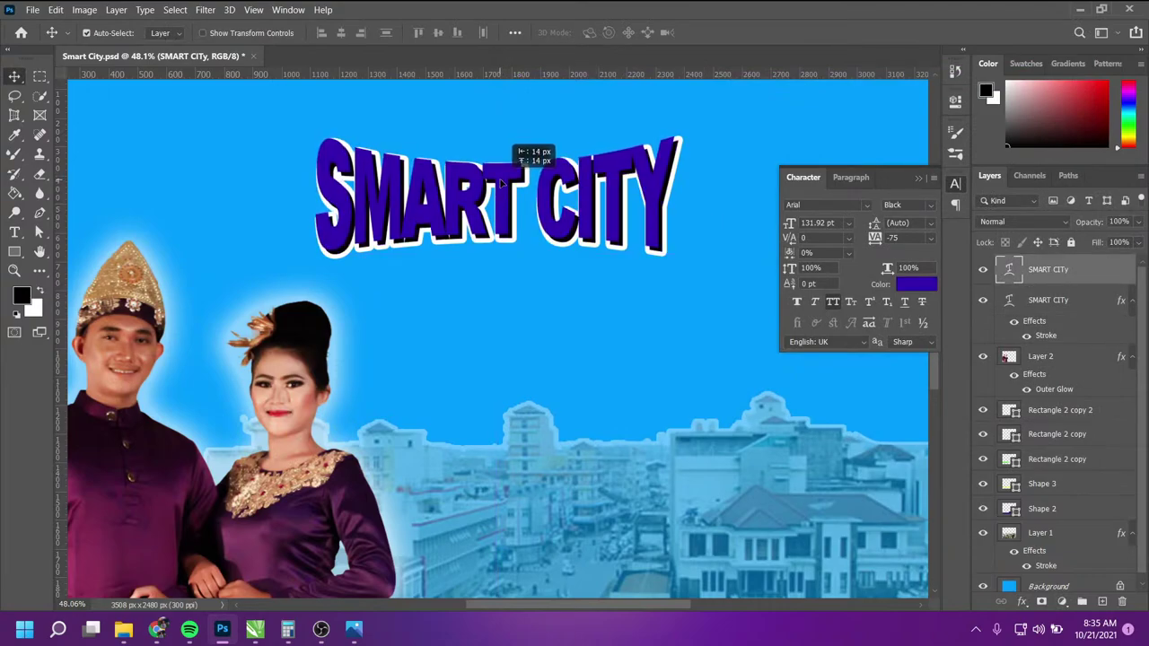
Step: Select the outlined layer and toggle the purple title's visibility to check it
{"action": "left_click", "coordinate": [1085, 325]}
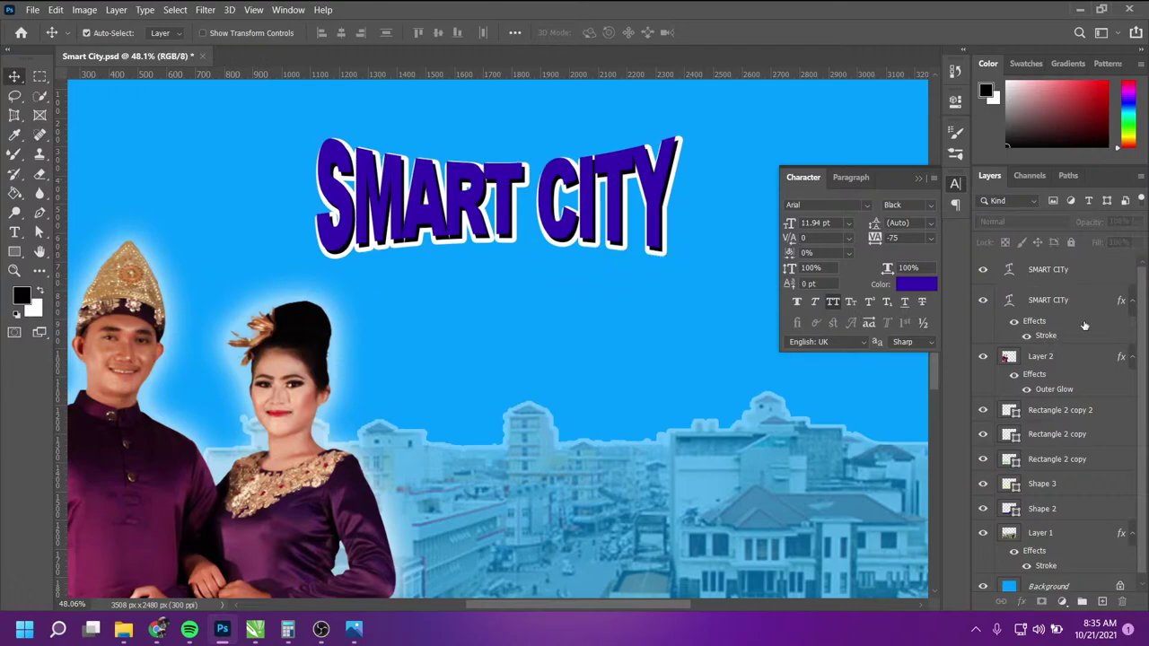
{"action": "left_click", "coordinate": [1080, 305]}
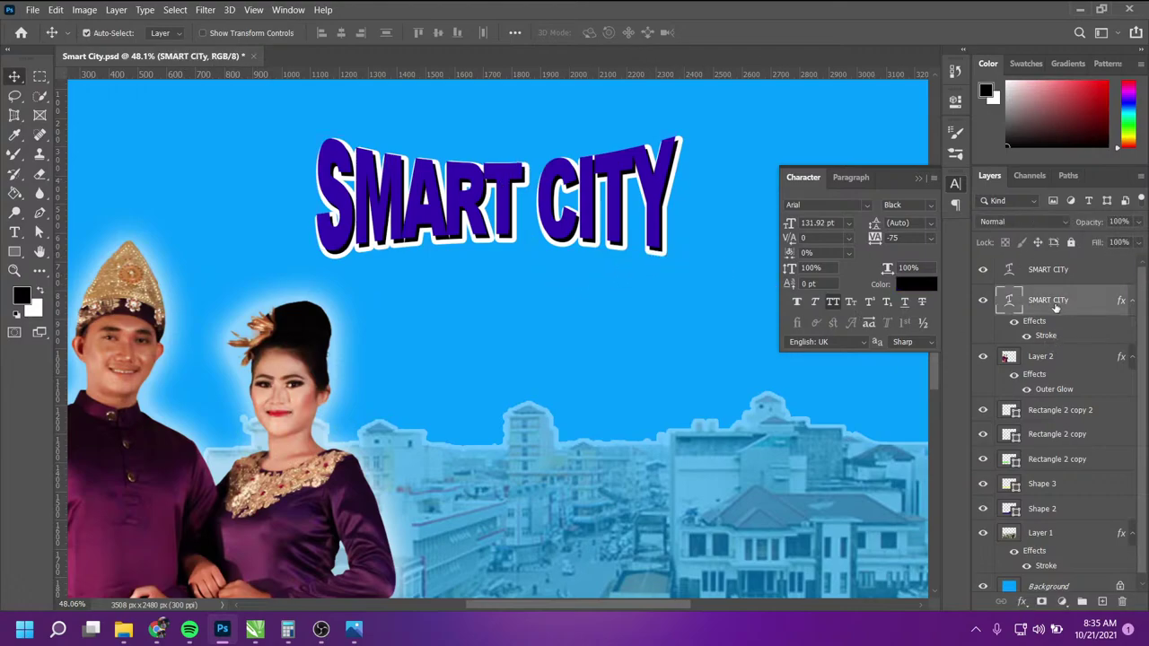
{"action": "left_click", "coordinate": [983, 271]}
{"action": "left_click", "coordinate": [983, 271]}
Step: Duplicate the white-outlined SMART CITY layer and select the original beneath it
{"action": "key", "text": "ctrl+j"}
{"action": "right_click", "coordinate": [1065, 306]}
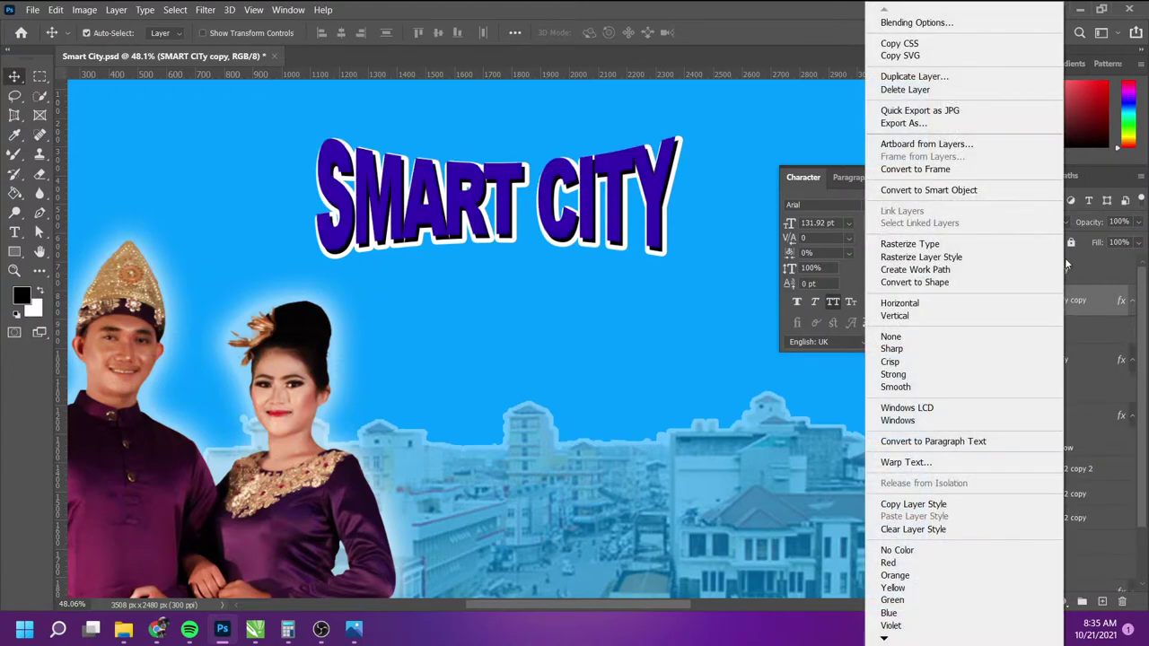
{"action": "left_click", "coordinate": [1093, 311]}
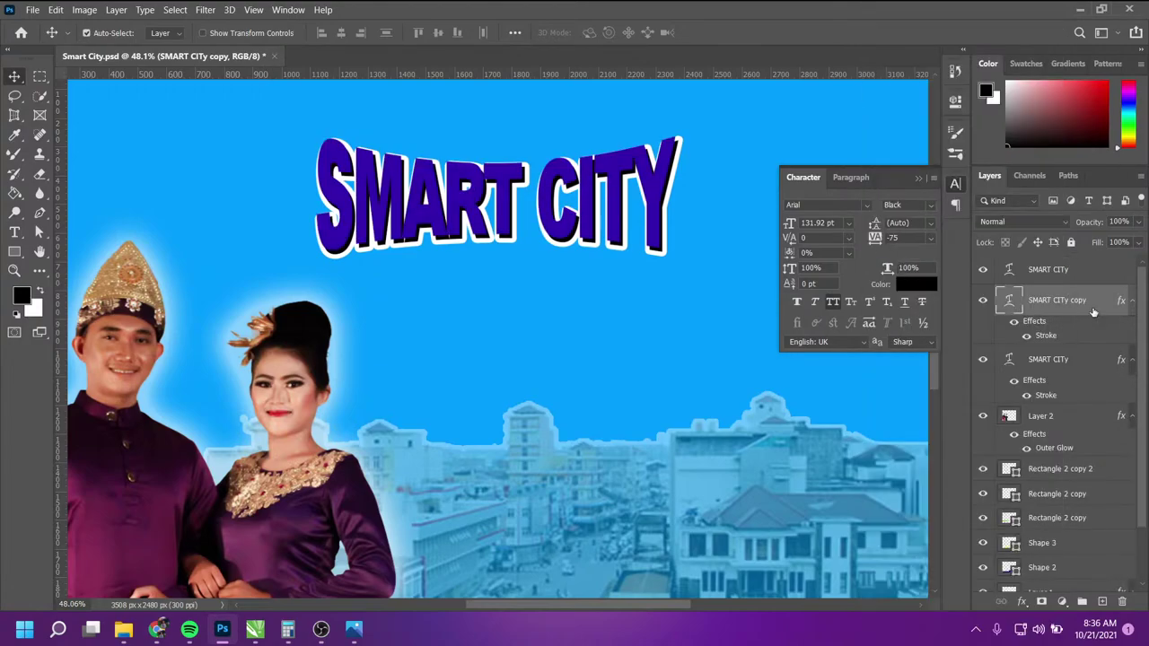
{"action": "double_click", "coordinate": [1044, 337]}
{"action": "left_click", "coordinate": [1035, 132]}
{"action": "left_click", "coordinate": [1051, 355]}
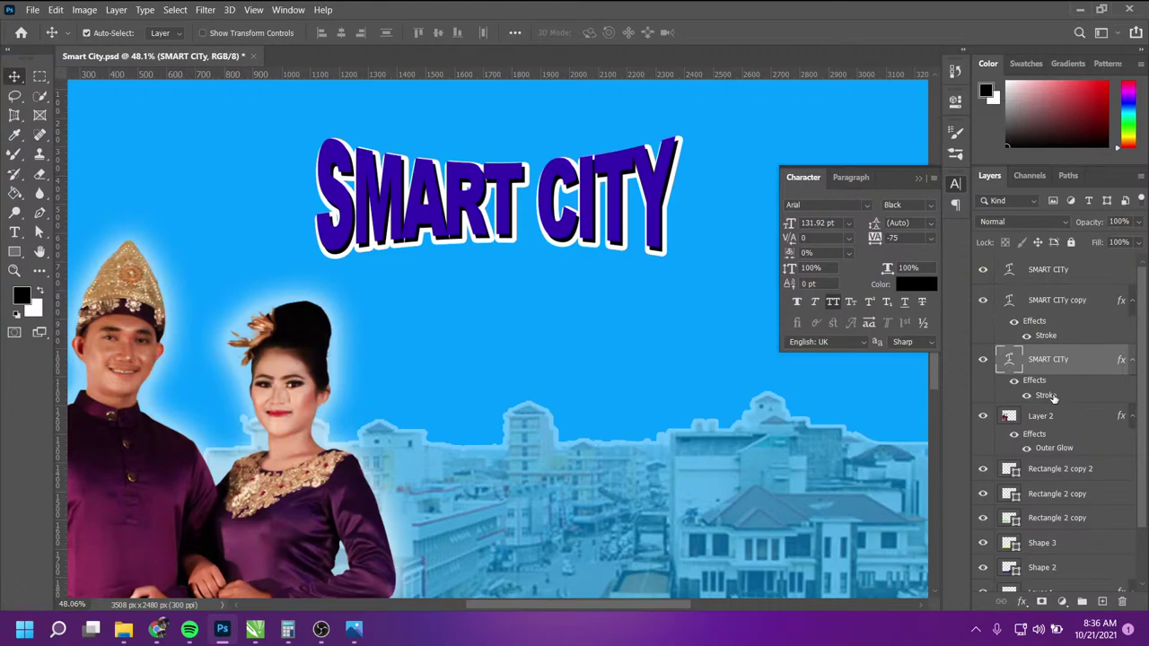
Step: Change the lower layer's stroke to black and 38 px thick
{"action": "double_click", "coordinate": [1046, 395]}
{"action": "left_click", "coordinate": [752, 239]}
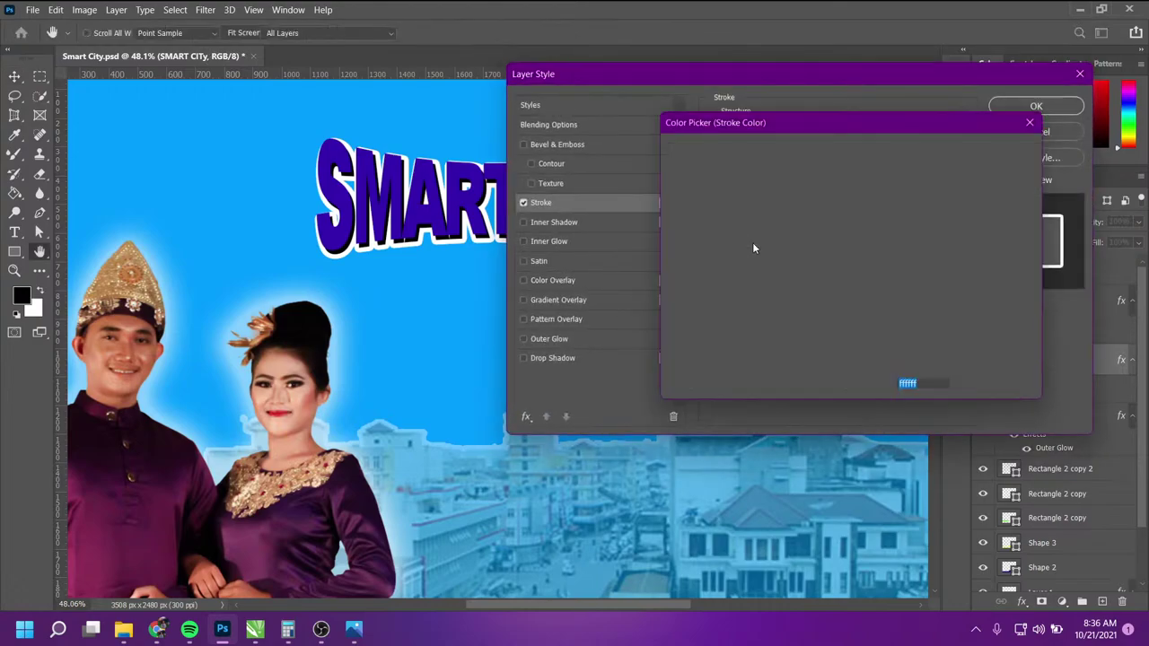
{"action": "left_click", "coordinate": [1002, 146]}
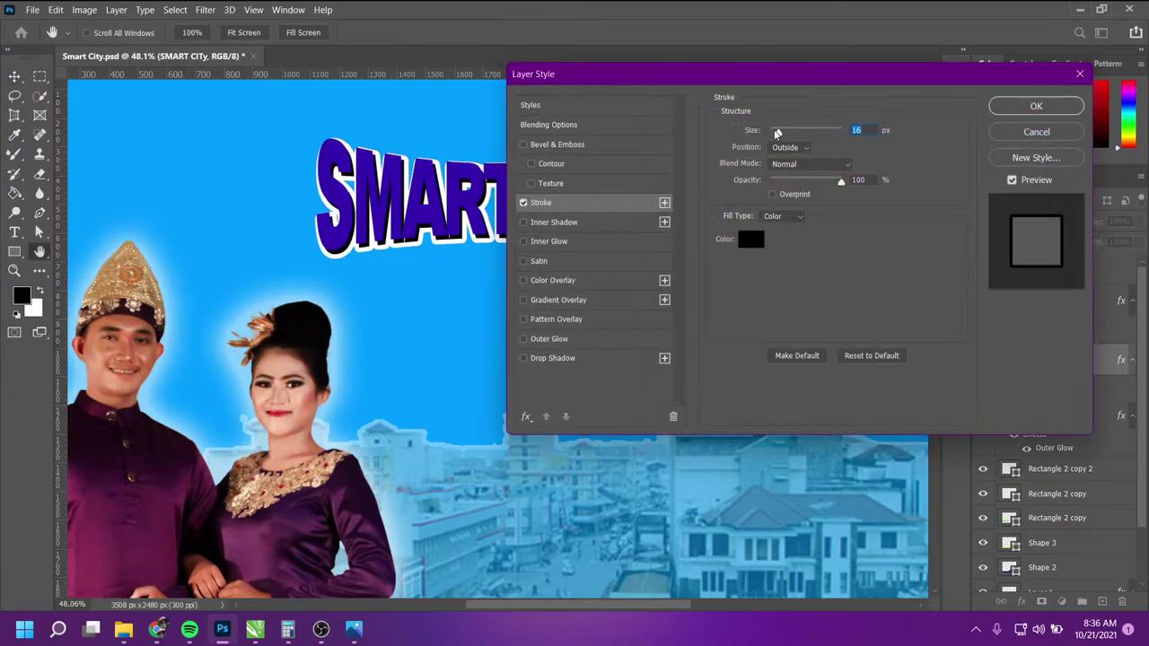
{"action": "left_click_drag", "start_coordinate": [777, 133], "coordinate": [785, 133]}
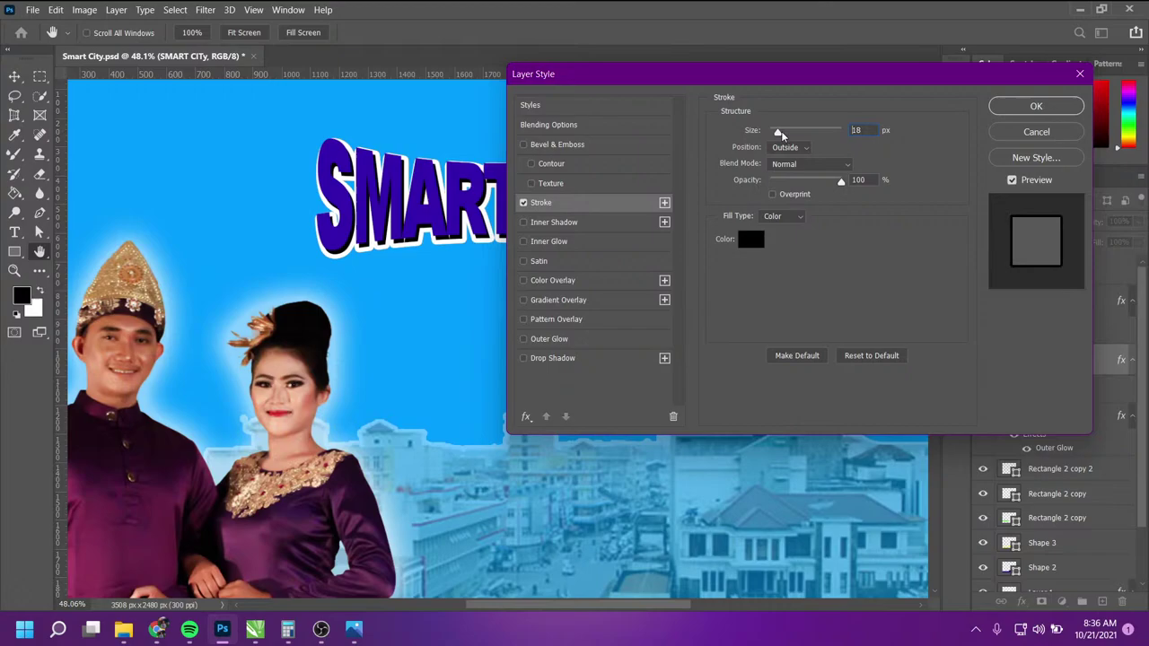
{"action": "left_click", "coordinate": [1069, 111]}
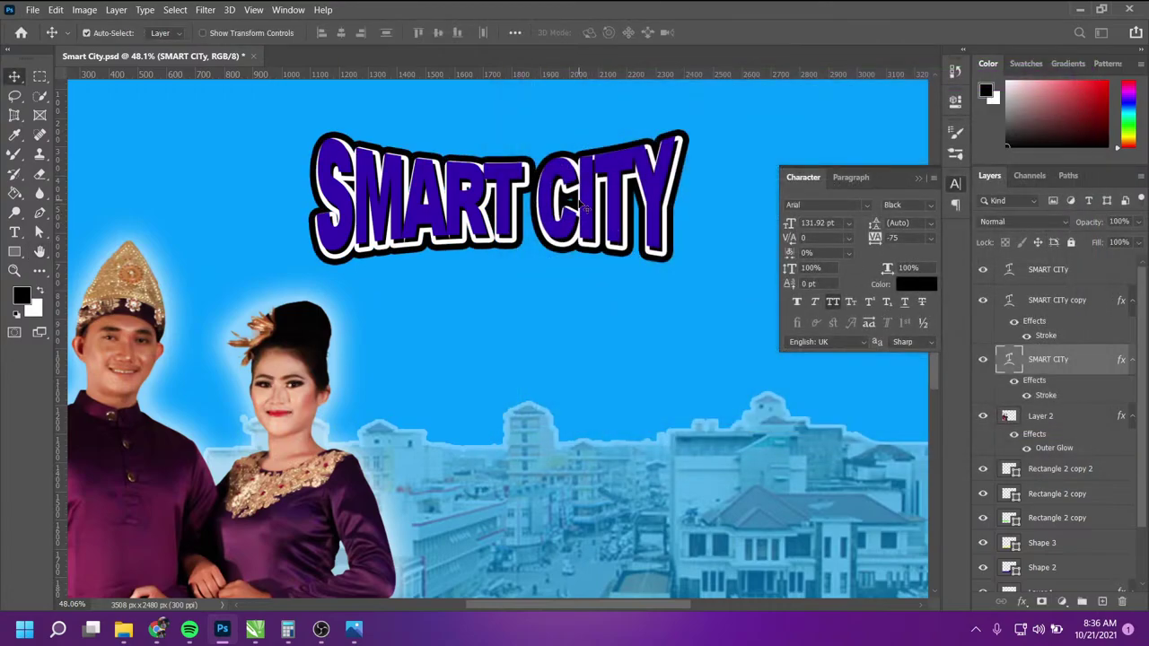
Step: Shift the black-outlined title right and down as a shadow, then reselect the purple title
{"action": "left_click_drag", "start_coordinate": [580, 203], "coordinate": [584, 205]}
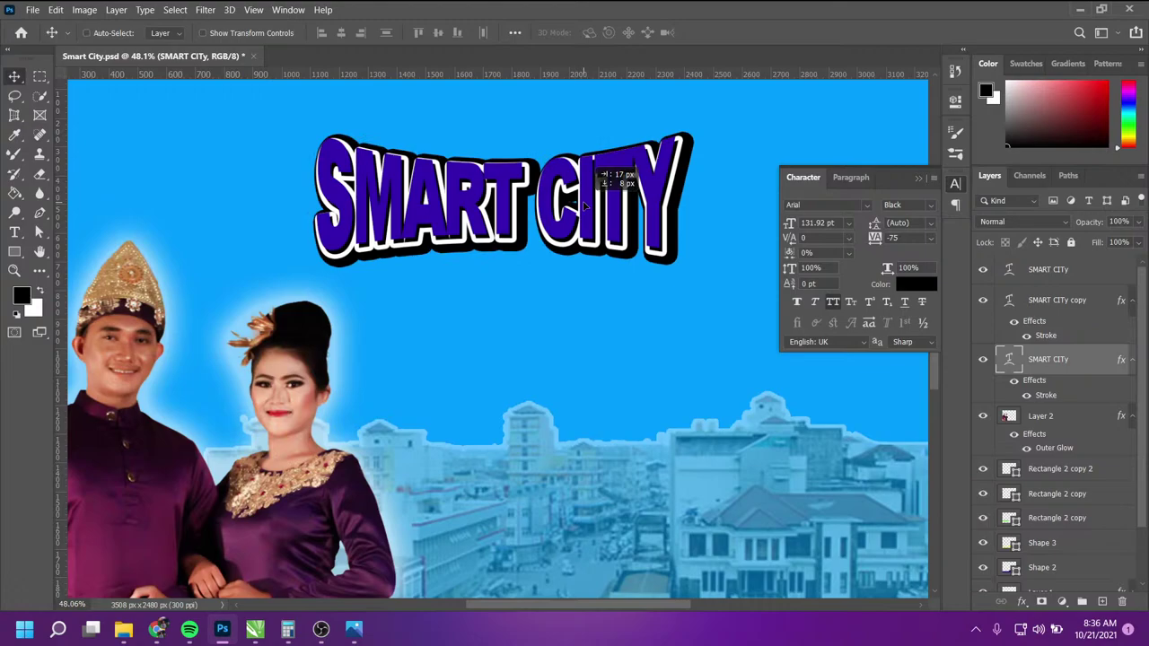
{"action": "left_click", "coordinate": [584, 206]}
{"action": "scroll", "coordinate": [583, 205], "scroll_direction": "up", "scroll_amount": 5}
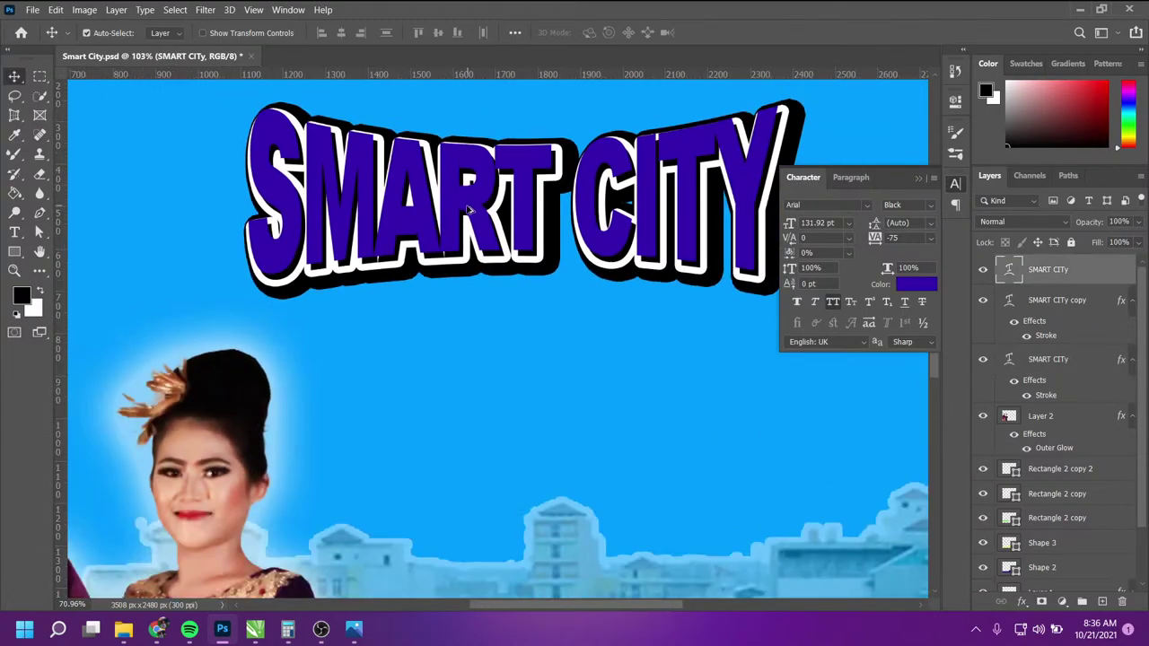
{"action": "scroll", "coordinate": [468, 209], "scroll_direction": "down", "scroll_amount": 2}
{"action": "scroll", "coordinate": [475, 206], "scroll_direction": "down", "scroll_amount": 1}
{"action": "scroll", "coordinate": [501, 122], "scroll_direction": "up", "scroll_amount": 2}
{"action": "scroll", "coordinate": [507, 134], "scroll_direction": "up", "scroll_amount": 1}
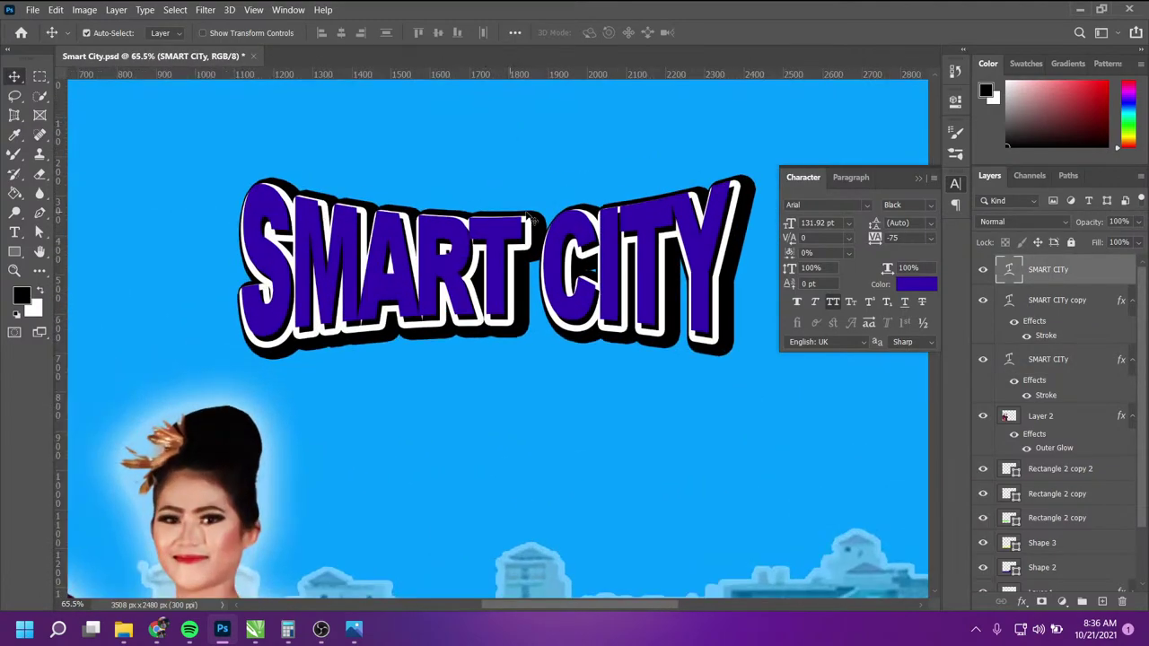
{"action": "scroll", "coordinate": [404, 237], "scroll_direction": "down", "scroll_amount": 1}
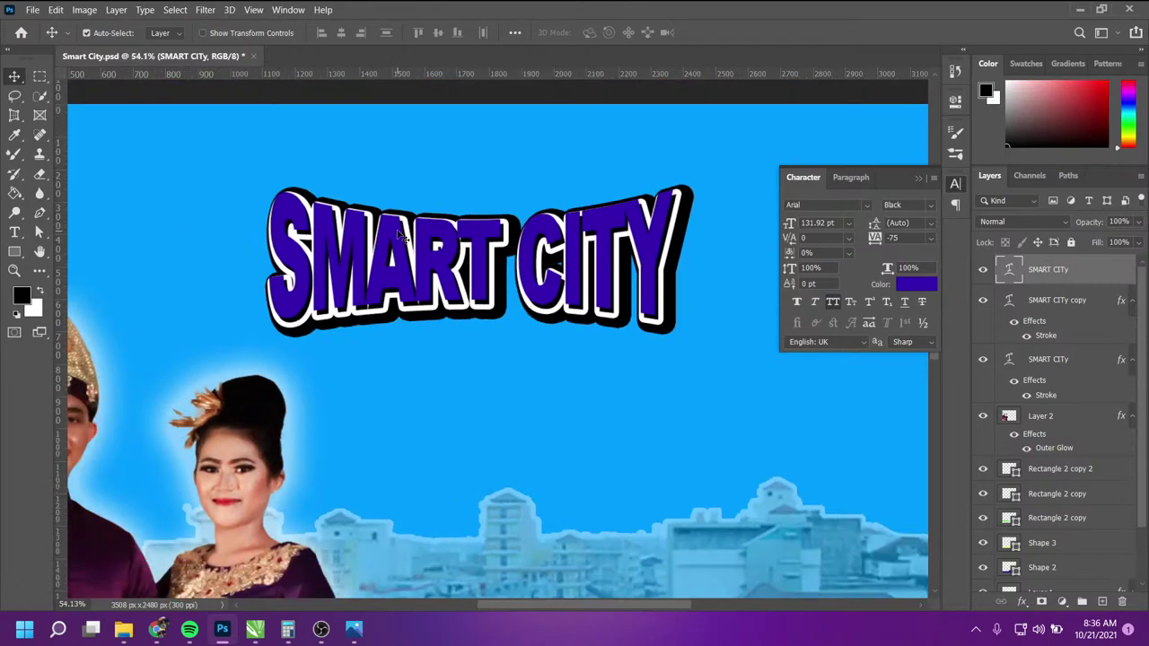
{"action": "scroll", "coordinate": [401, 236], "scroll_direction": "down", "scroll_amount": 1}
{"action": "left_click", "coordinate": [39, 212]}
Step: Draw a black Curvature Pen shape with a downward-curving bottom over the title's upper half
{"action": "left_click", "coordinate": [255, 245]}
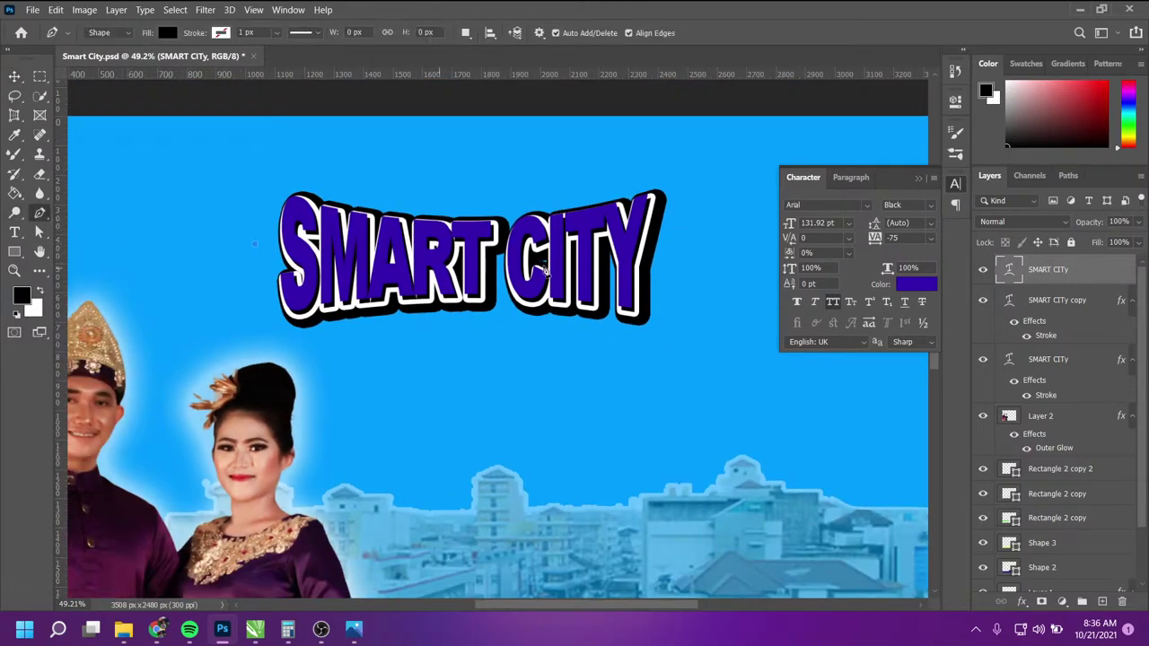
{"action": "left_click", "coordinate": [677, 244]}
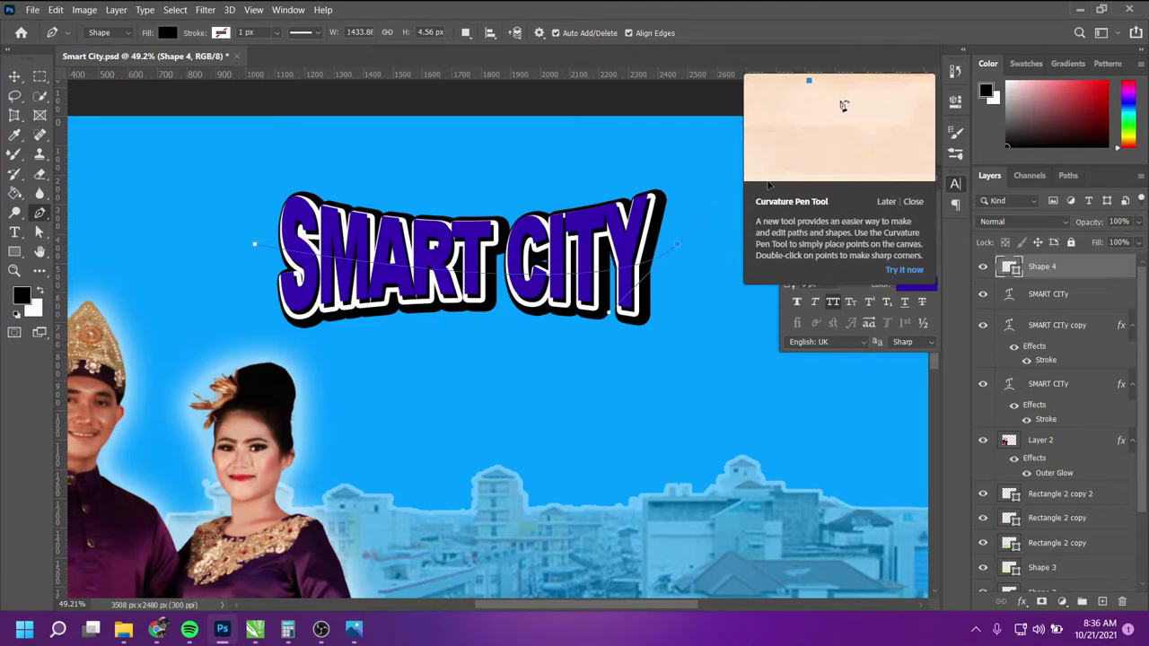
{"action": "left_click", "coordinate": [586, 335]}
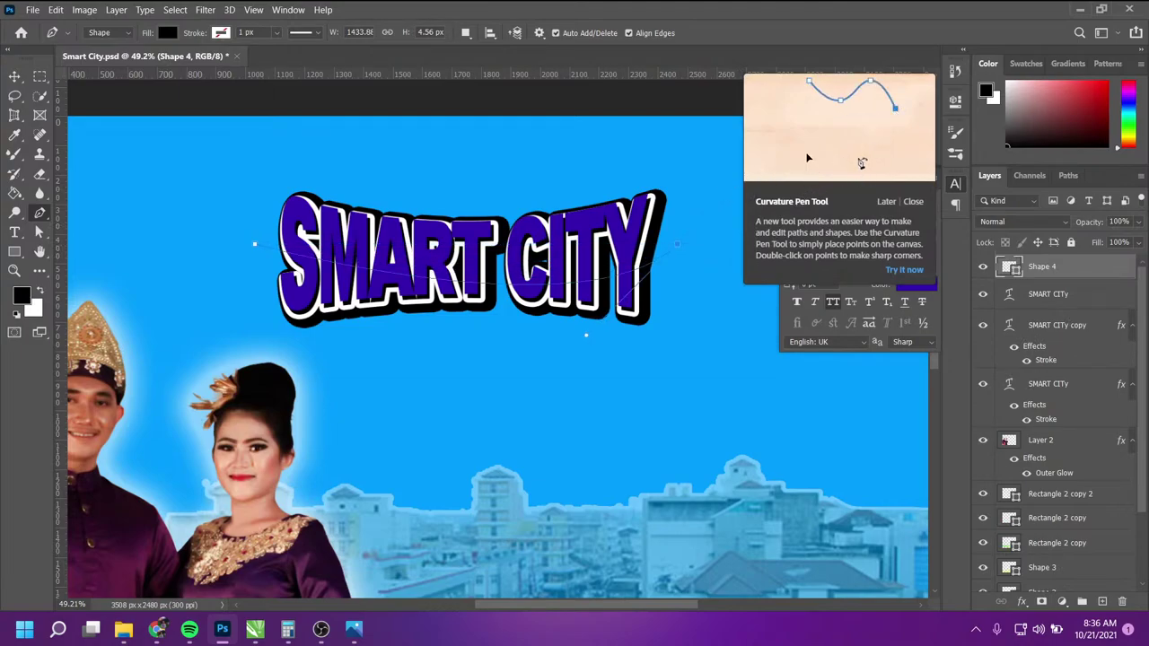
{"action": "left_click_drag", "start_coordinate": [586, 335], "coordinate": [490, 316]}
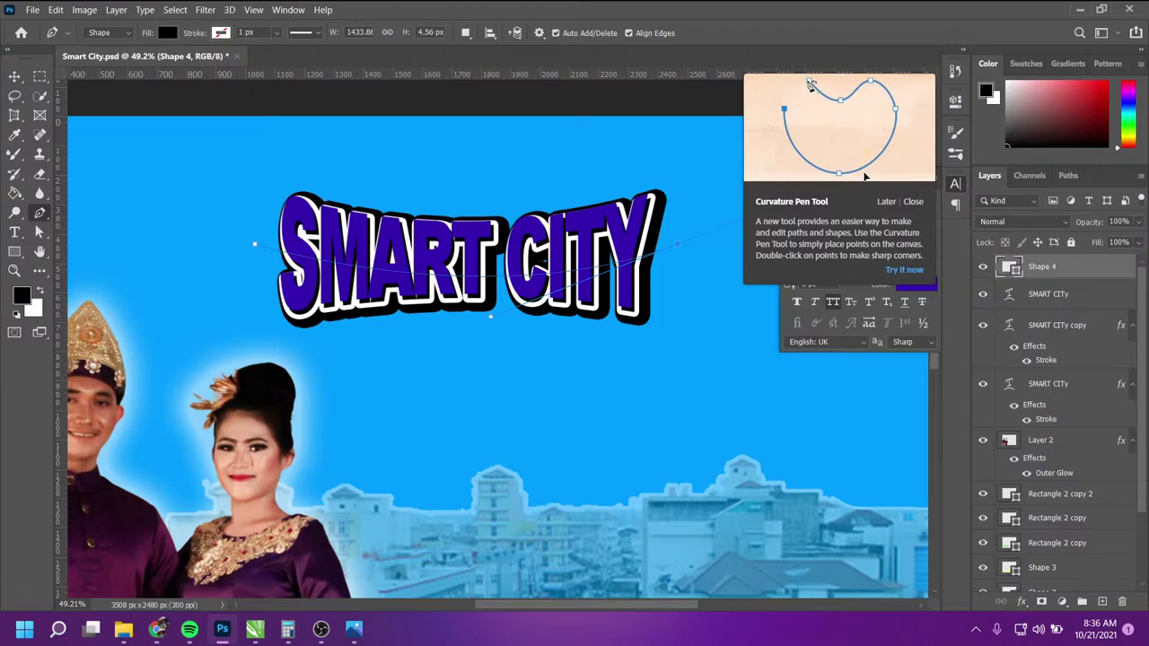
{"action": "left_click", "coordinate": [678, 161]}
{"action": "left_click", "coordinate": [257, 161]}
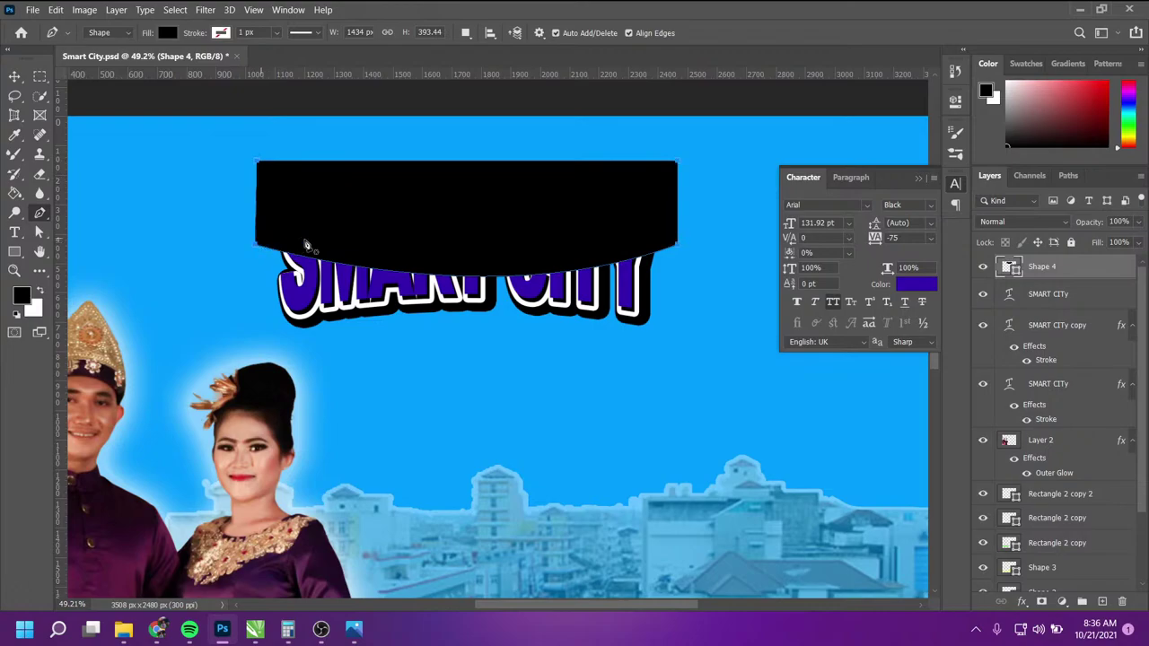
{"action": "key", "text": "v"}
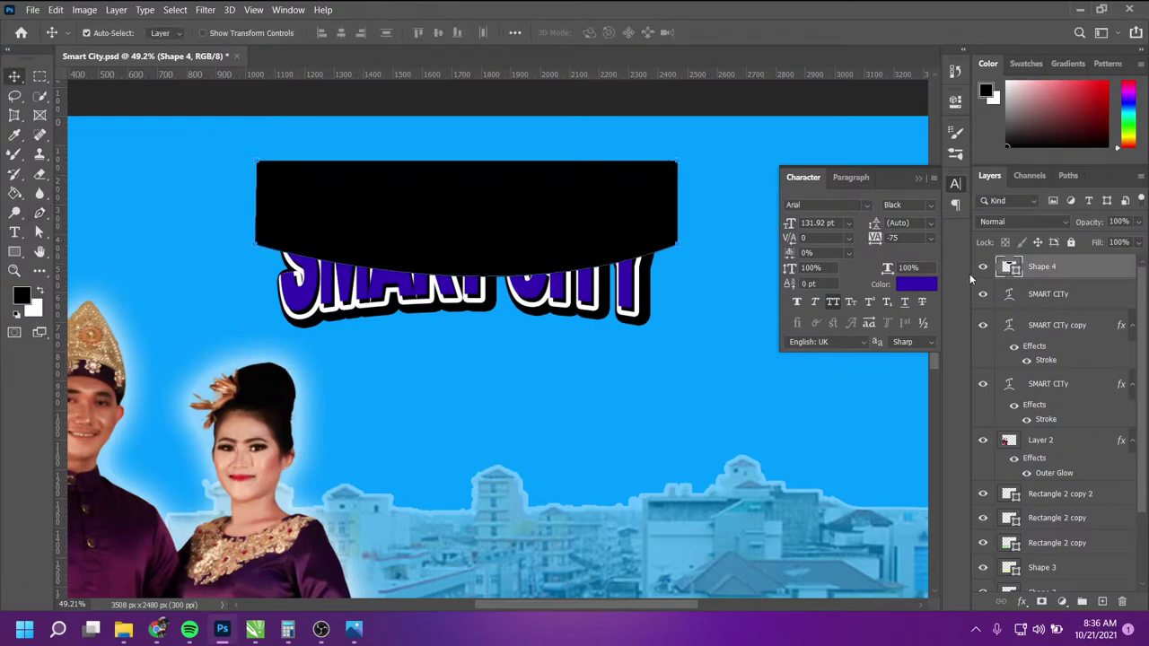
Step: Add a Gradient Overlay to Shape 4 and reduce its fill to 0%
{"action": "double_click", "coordinate": [1122, 266]}
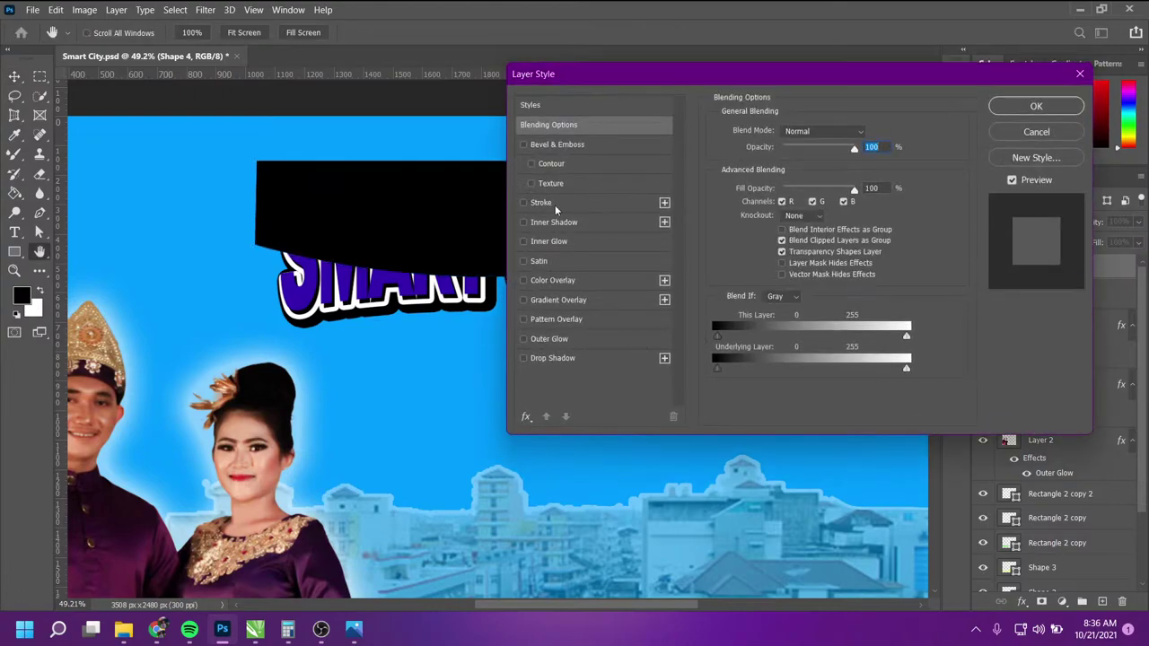
{"action": "left_click", "coordinate": [559, 302]}
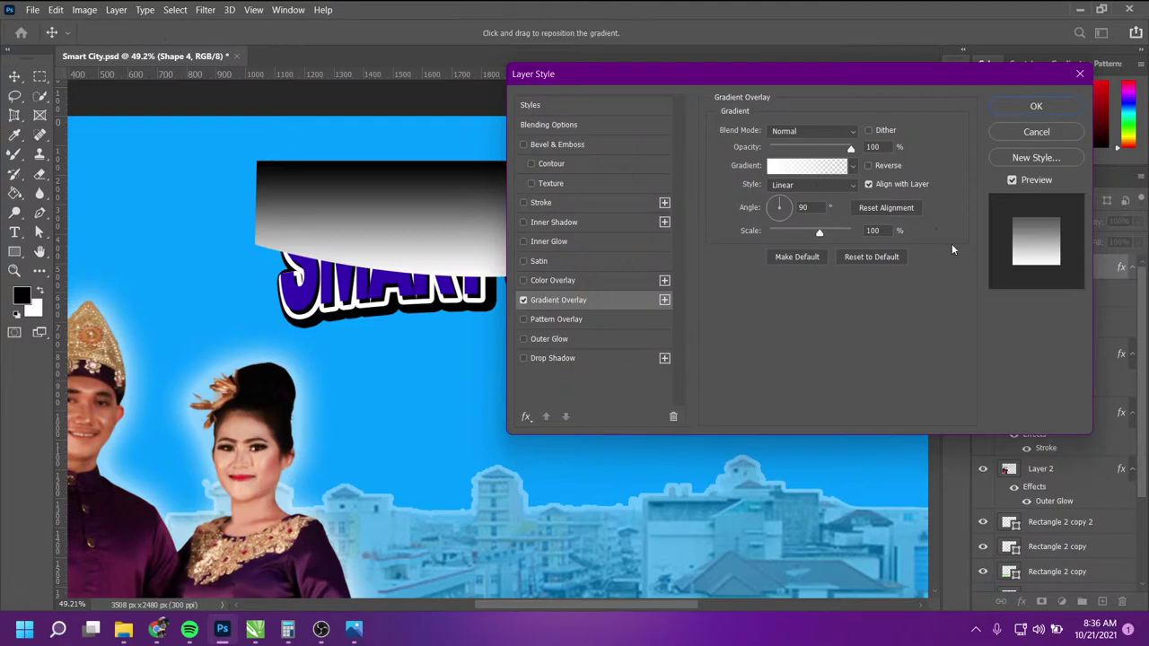
{"action": "left_click", "coordinate": [1036, 106]}
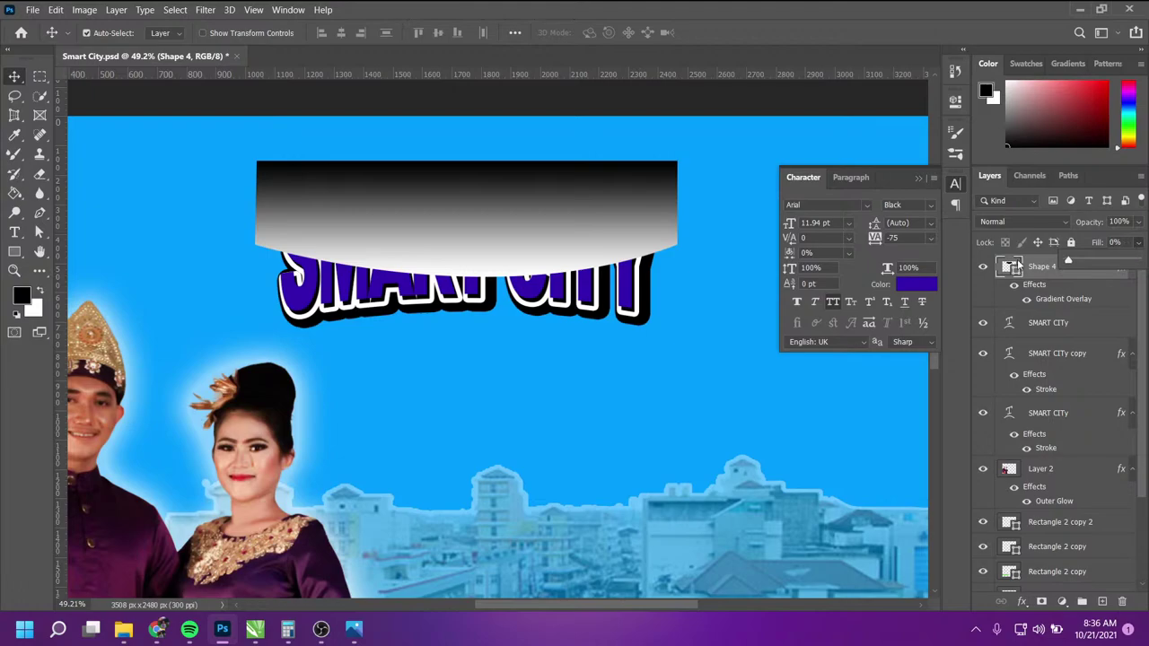
{"action": "left_click_drag", "start_coordinate": [1139, 242], "coordinate": [1068, 261]}
{"action": "scroll", "coordinate": [516, 211], "scroll_direction": "up", "scroll_amount": 1}
{"action": "scroll", "coordinate": [516, 211], "scroll_direction": "up", "scroll_amount": 3}
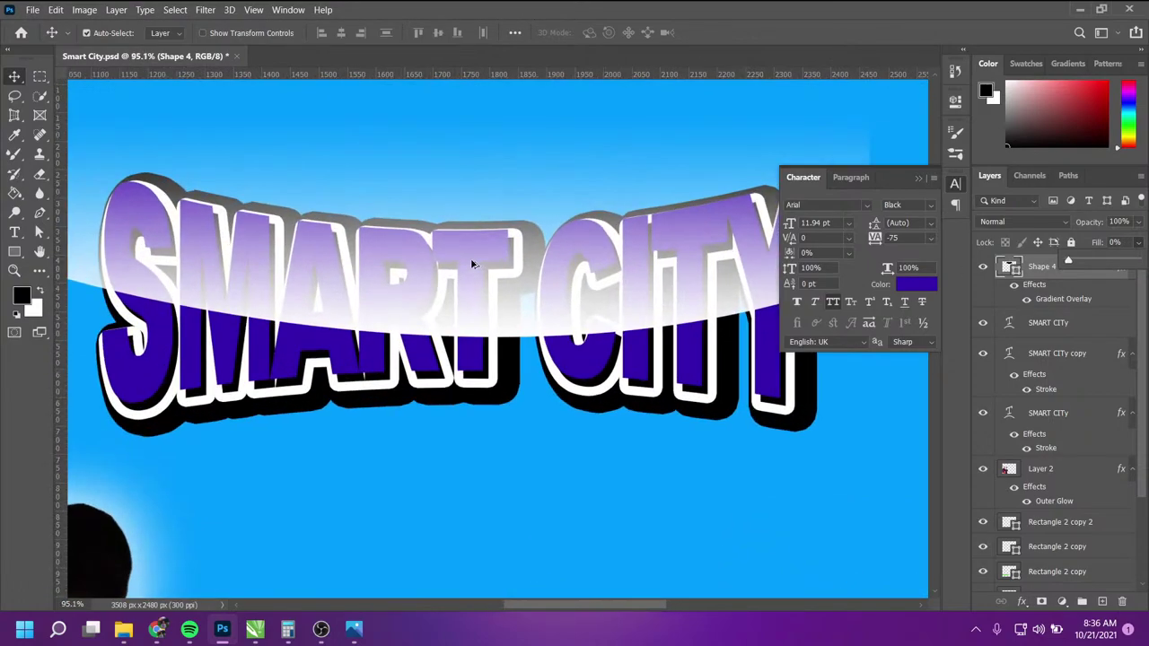
{"action": "left_click", "coordinate": [1071, 302]}
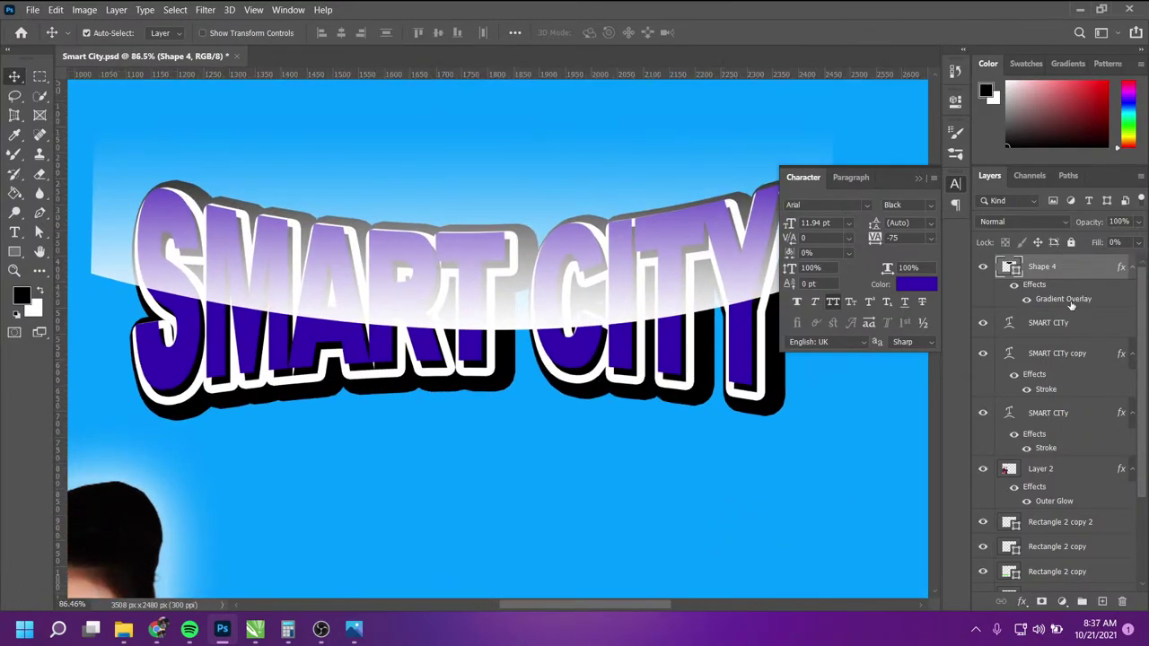
Step: In the Gradient Editor, make the right colour stop magenta and the right end fully opaque
{"action": "double_click", "coordinate": [1069, 301]}
{"action": "left_click", "coordinate": [792, 167]}
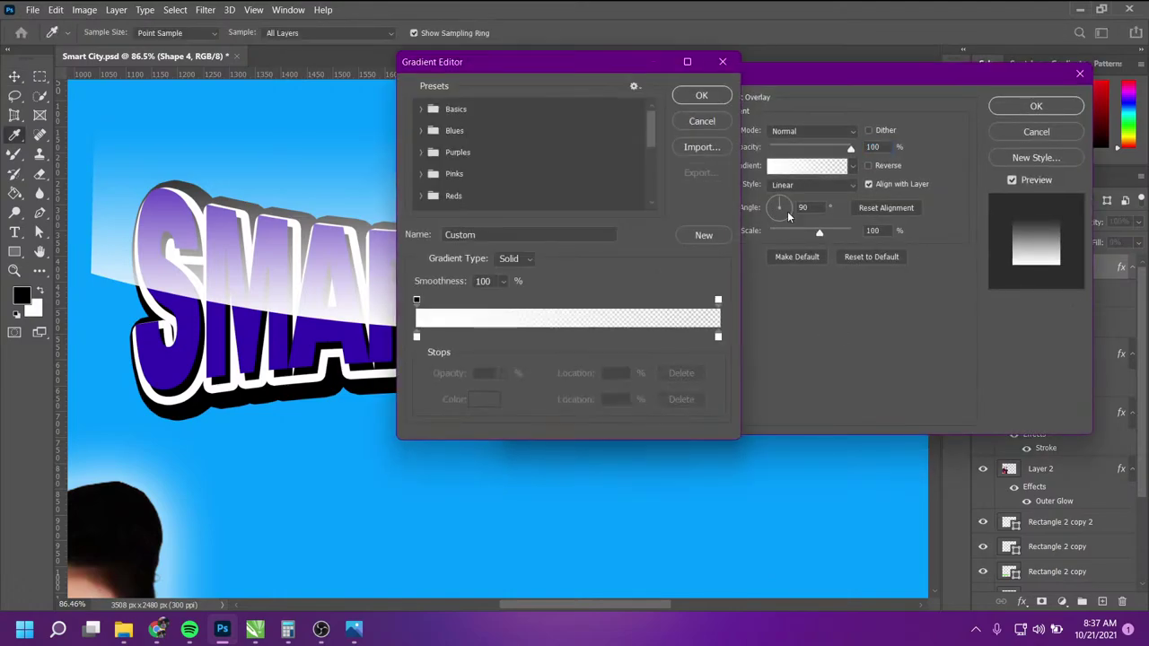
{"action": "left_click", "coordinate": [719, 301]}
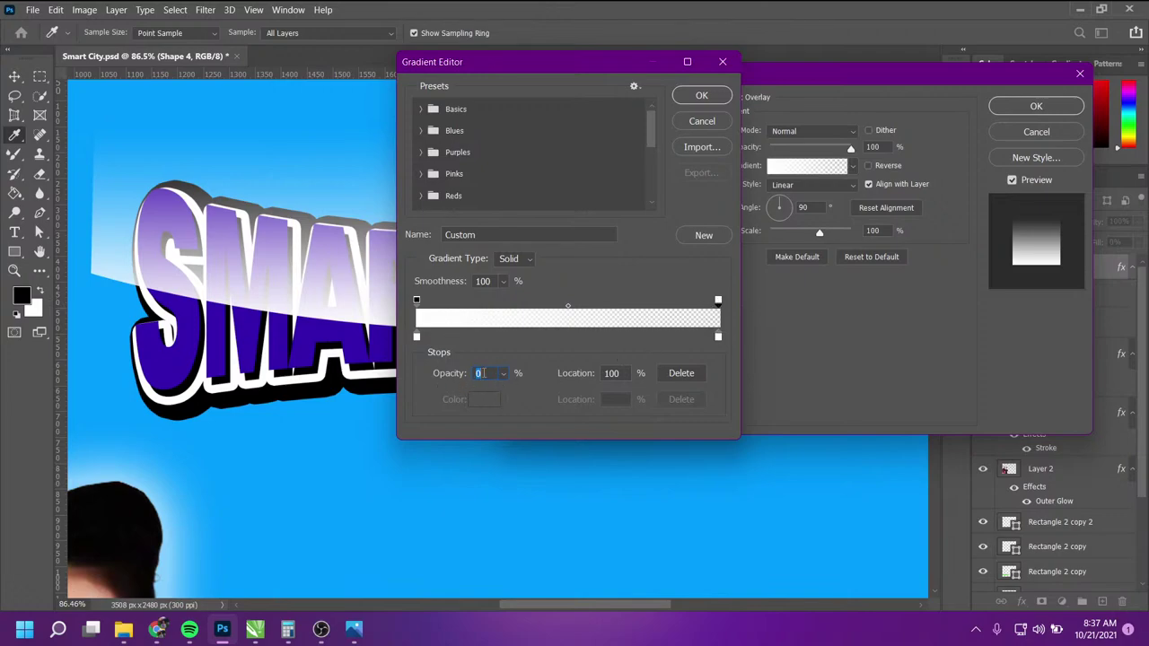
{"action": "left_click", "coordinate": [718, 337]}
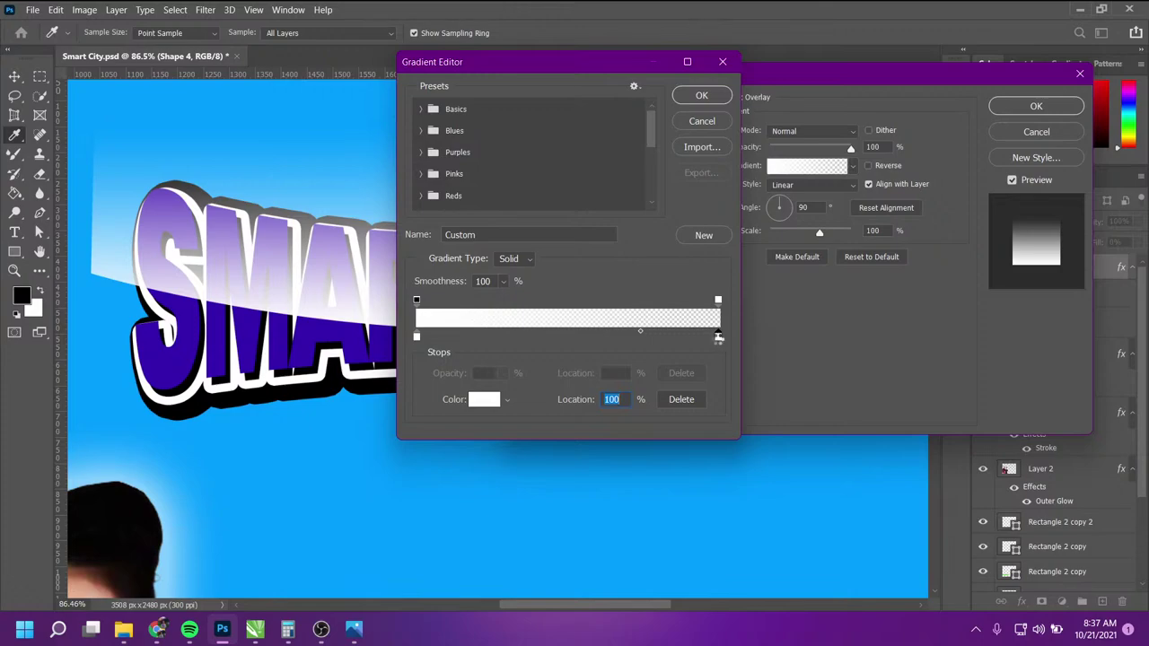
{"action": "double_click", "coordinate": [718, 338]}
{"action": "left_click", "coordinate": [788, 264]}
{"action": "left_click_drag", "start_coordinate": [787, 264], "coordinate": [819, 178]}
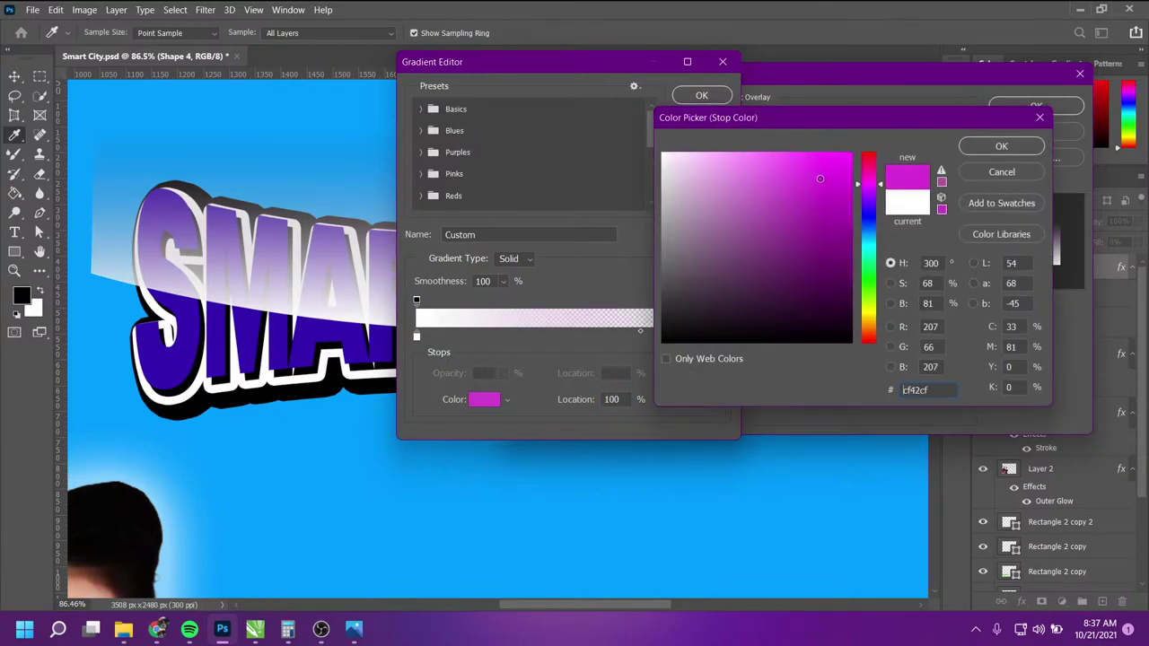
{"action": "left_click", "coordinate": [1002, 148]}
{"action": "left_click", "coordinate": [718, 301]}
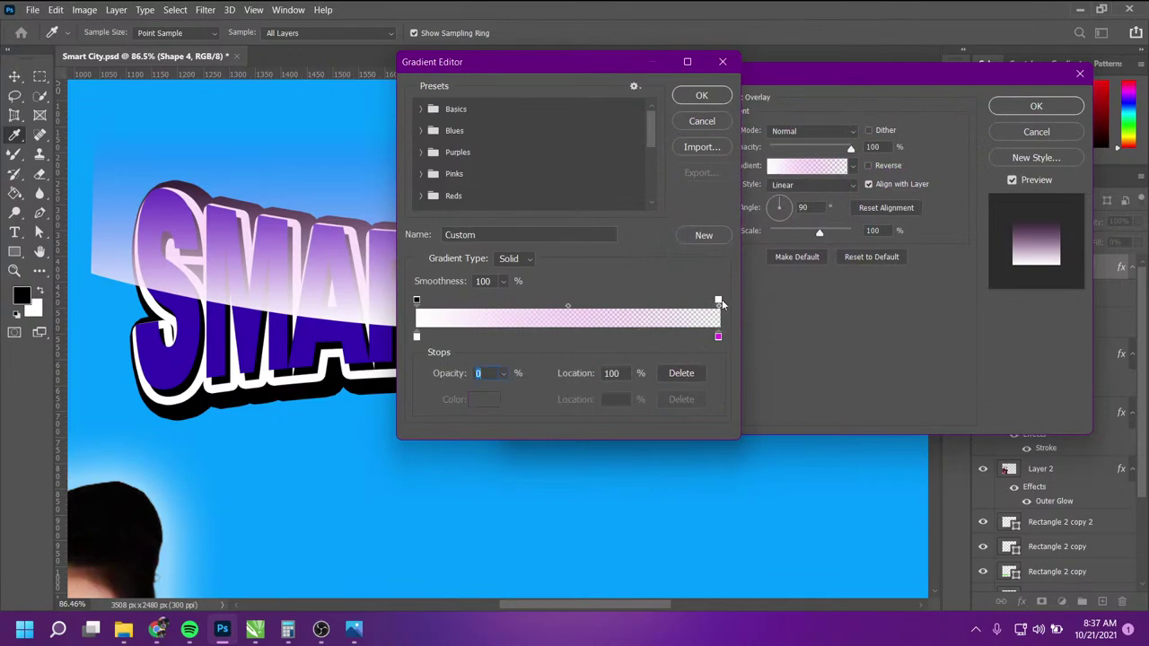
{"action": "left_click_drag", "start_coordinate": [499, 372], "coordinate": [634, 391]}
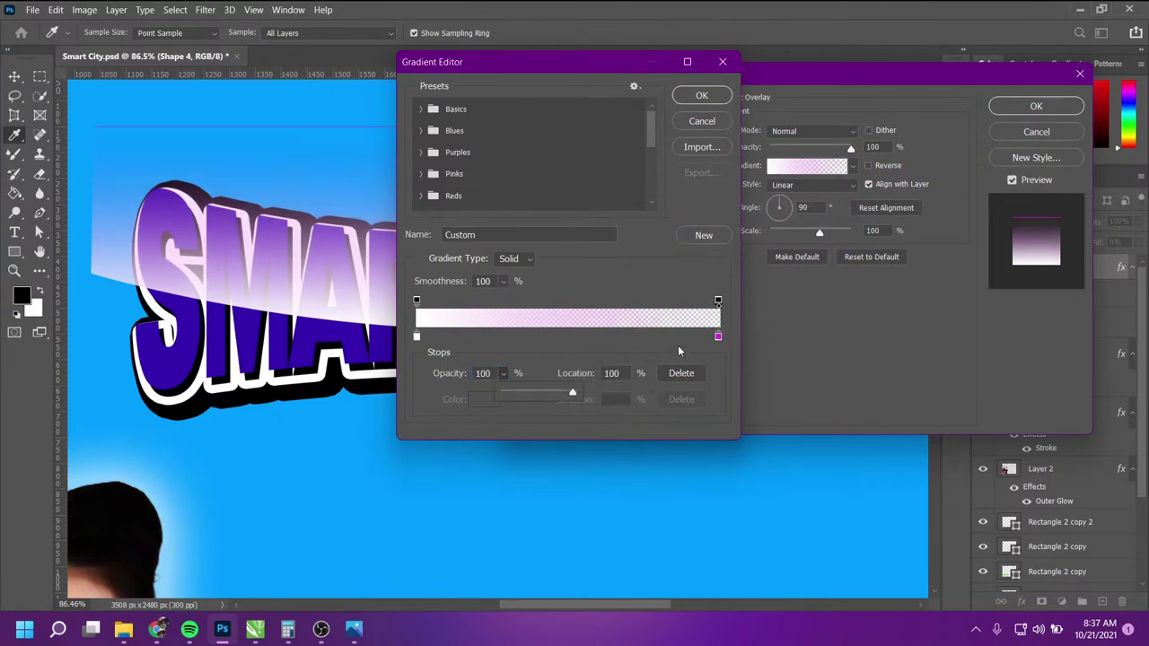
{"action": "left_click", "coordinate": [719, 300]}
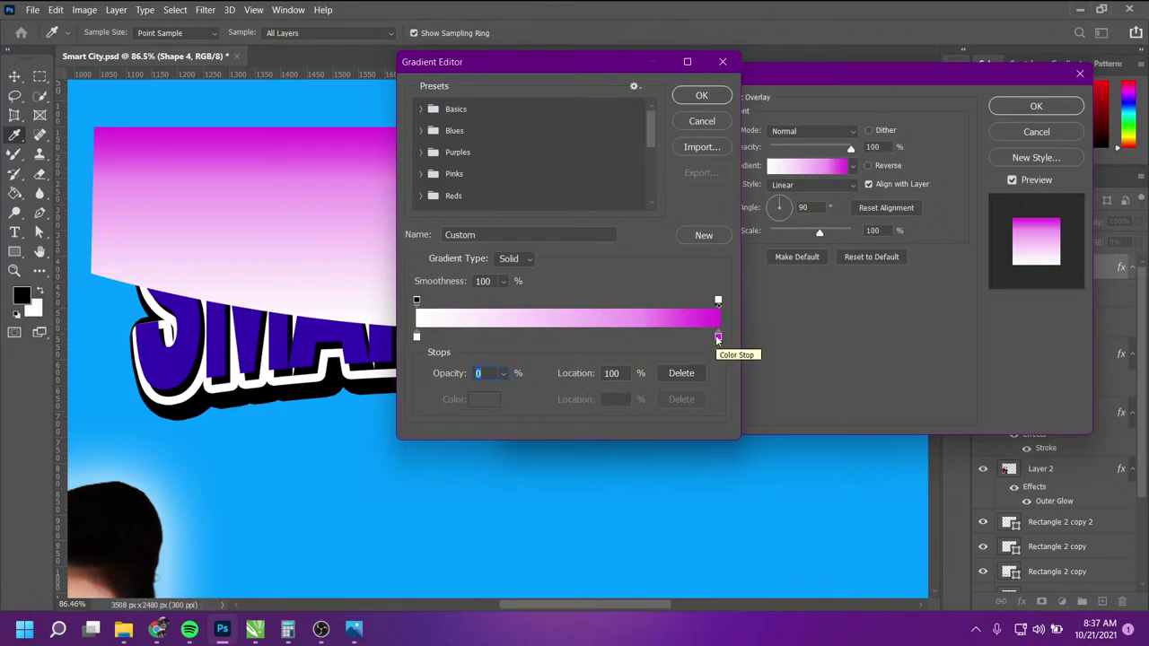
Step: Set the gradient's right-end opacity stop to 0% so it fades to transparent
{"action": "left_click", "coordinate": [720, 336]}
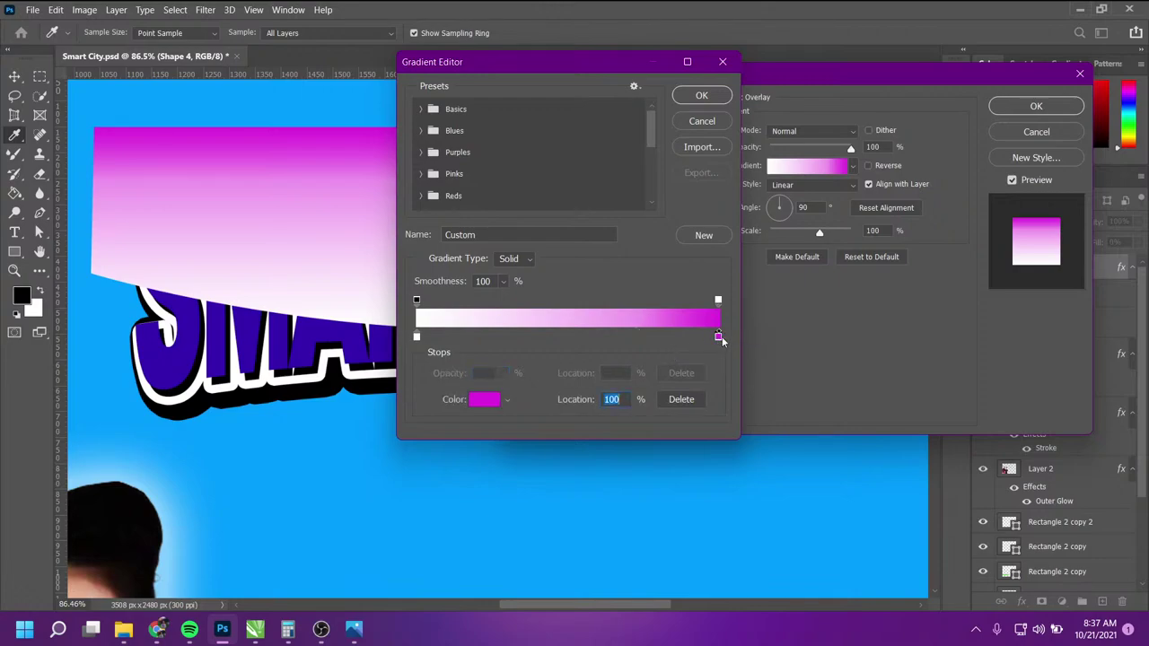
{"action": "left_click_drag", "start_coordinate": [720, 337], "coordinate": [628, 368]}
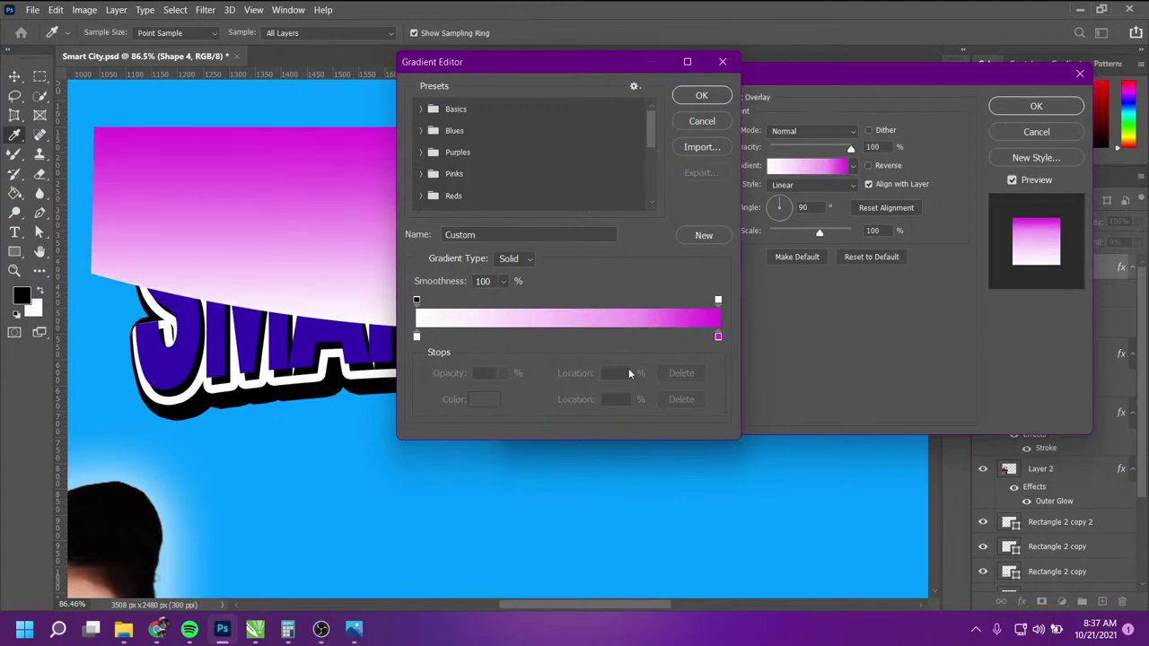
{"action": "left_click", "coordinate": [718, 340]}
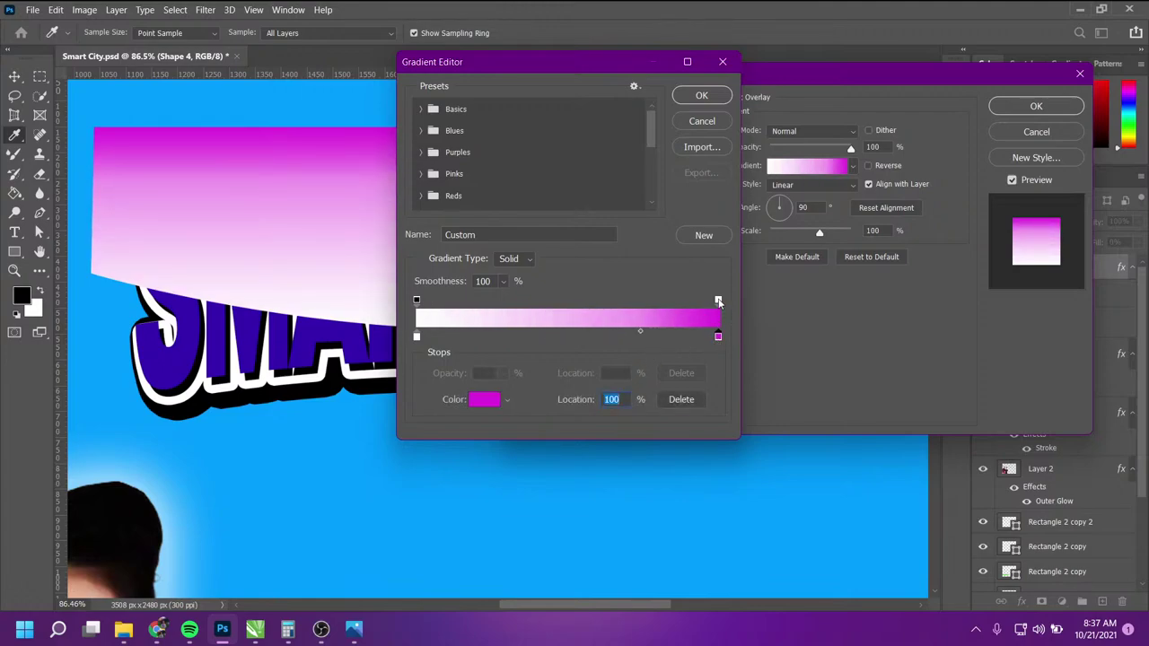
{"action": "left_click", "coordinate": [718, 301]}
{"action": "mouse_move", "coordinate": [504, 373]}
{"action": "left_mouse_down"}
{"action": "mouse_move", "coordinate": [504, 388]}
{"action": "mouse_move", "coordinate": [440, 395]}
{"action": "left_mouse_up"}
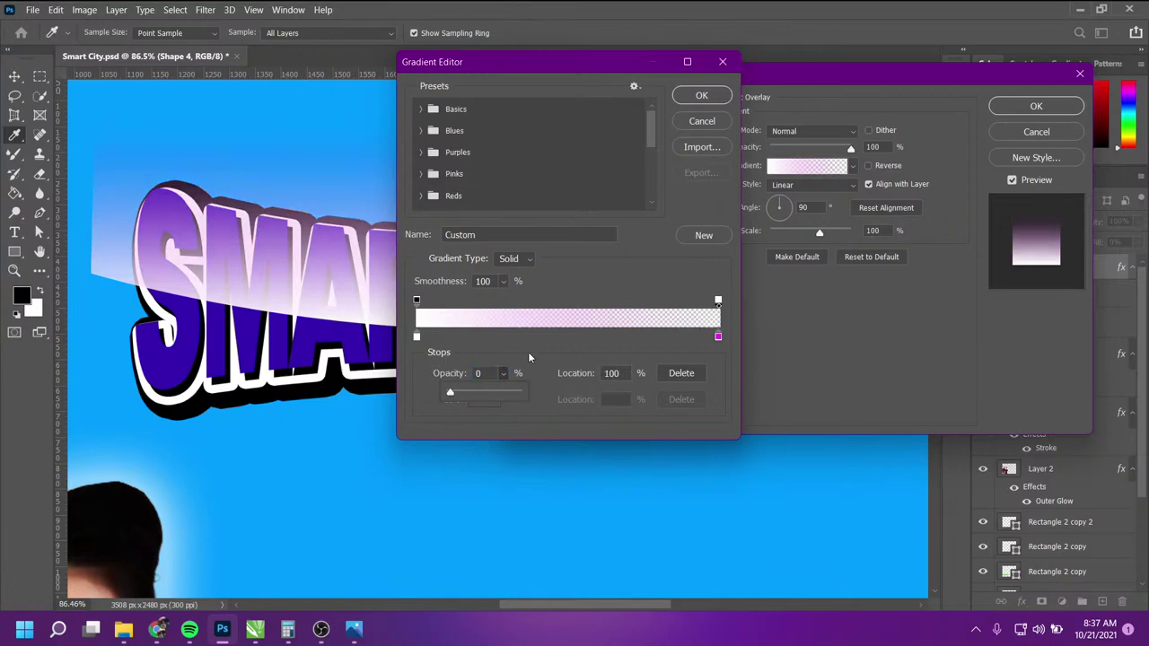
{"action": "left_click", "coordinate": [700, 96]}
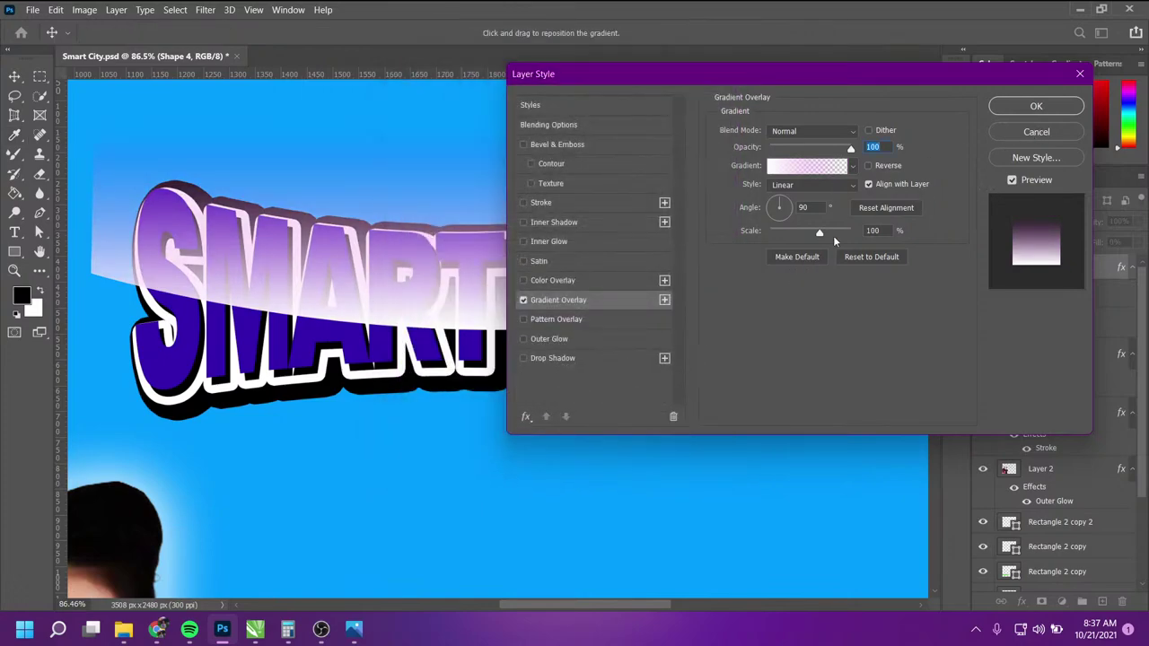
Step: Change the end colour stop to white (ffffff) and apply the white-to-transparent overlay
{"action": "left_click", "coordinate": [852, 169]}
{"action": "left_click", "coordinate": [808, 166]}
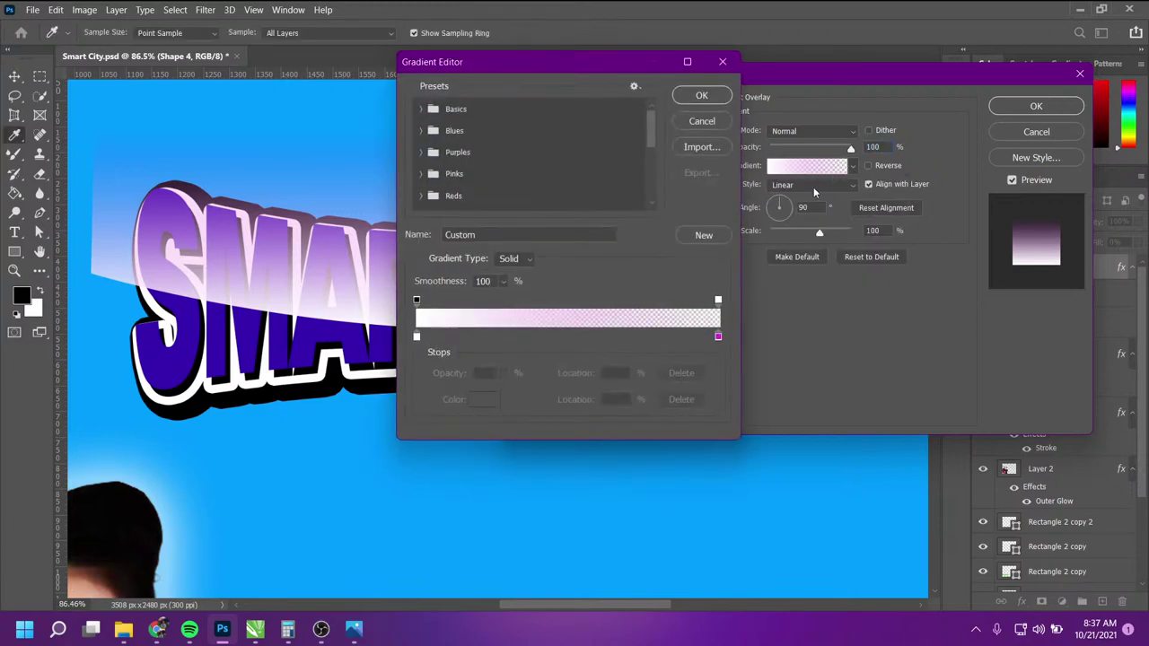
{"action": "double_click", "coordinate": [718, 336]}
{"action": "left_click_drag", "start_coordinate": [808, 207], "coordinate": [633, 114]}
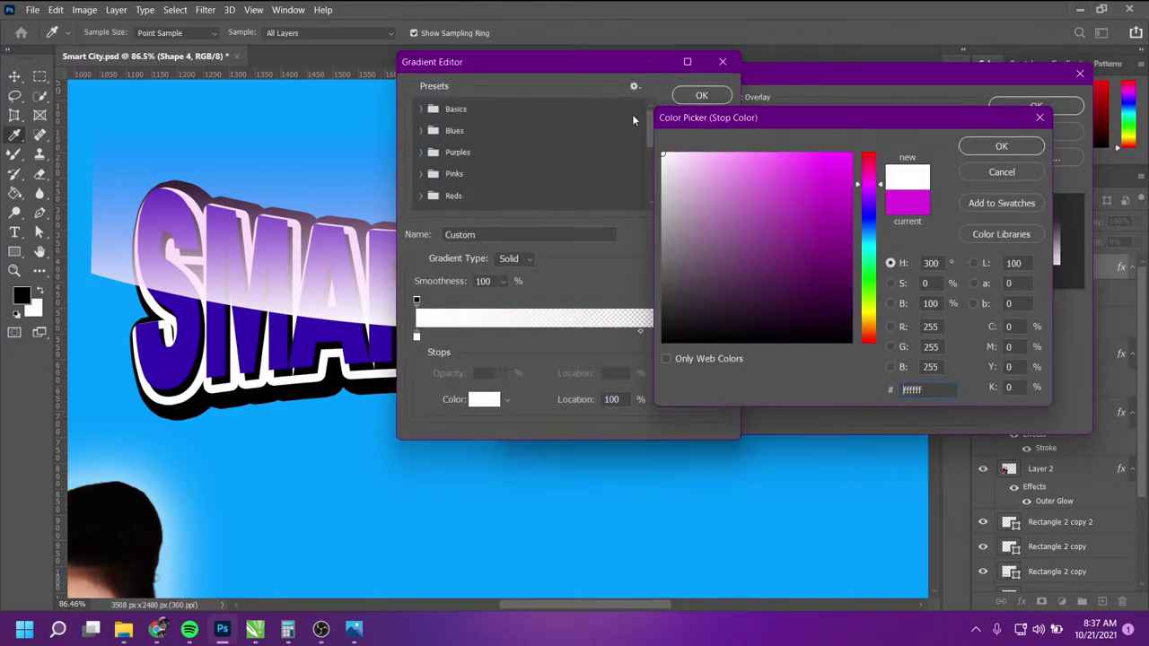
{"action": "left_click", "coordinate": [1004, 146]}
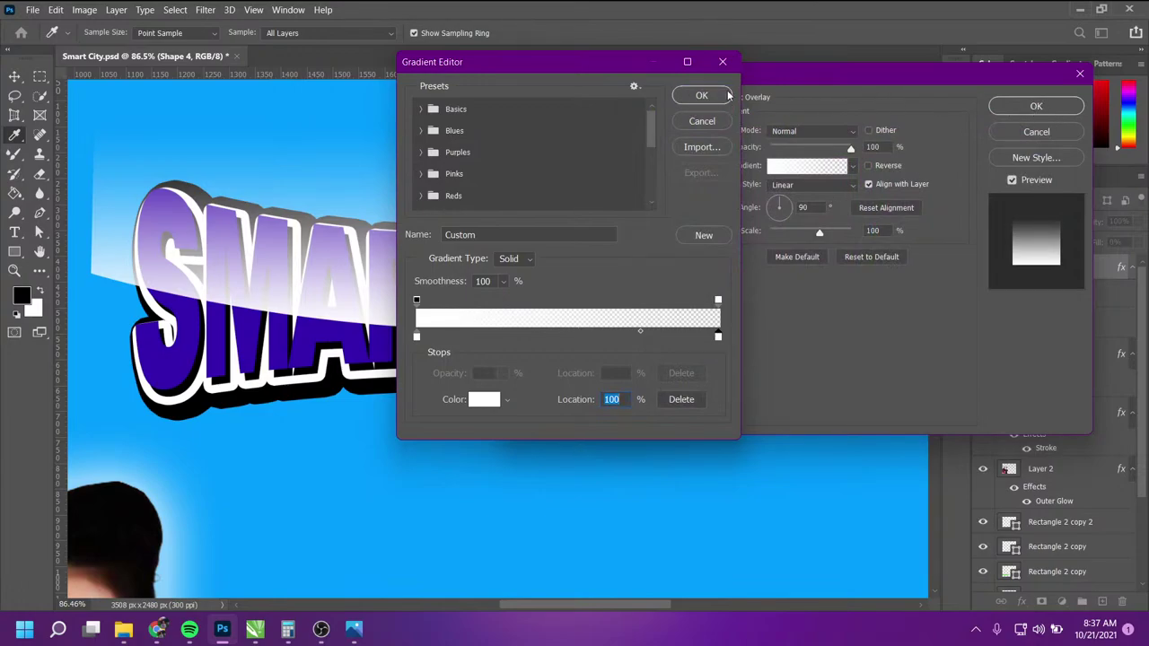
{"action": "left_click", "coordinate": [728, 95]}
{"action": "left_click", "coordinate": [1036, 106]}
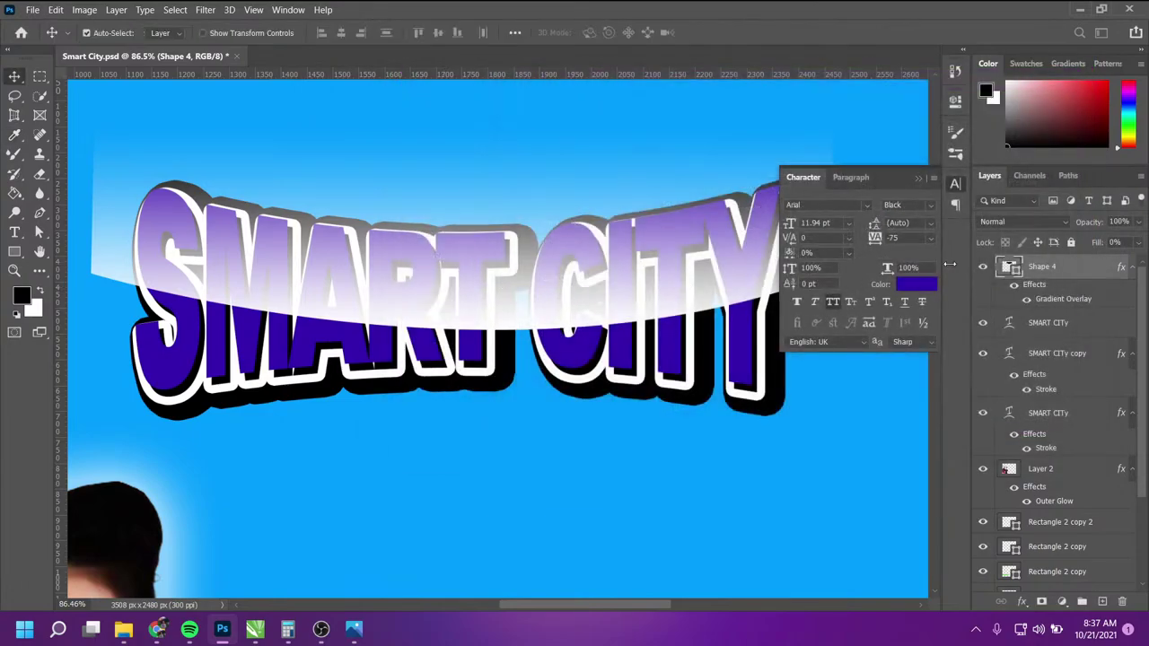
Step: Lower Shape 4's opacity to about 62% and clip it to the SMART CITY text
{"action": "left_click", "coordinate": [1138, 223]}
{"action": "left_click_drag", "start_coordinate": [1100, 238], "coordinate": [1116, 241]}
{"action": "right_click", "coordinate": [1091, 268]}
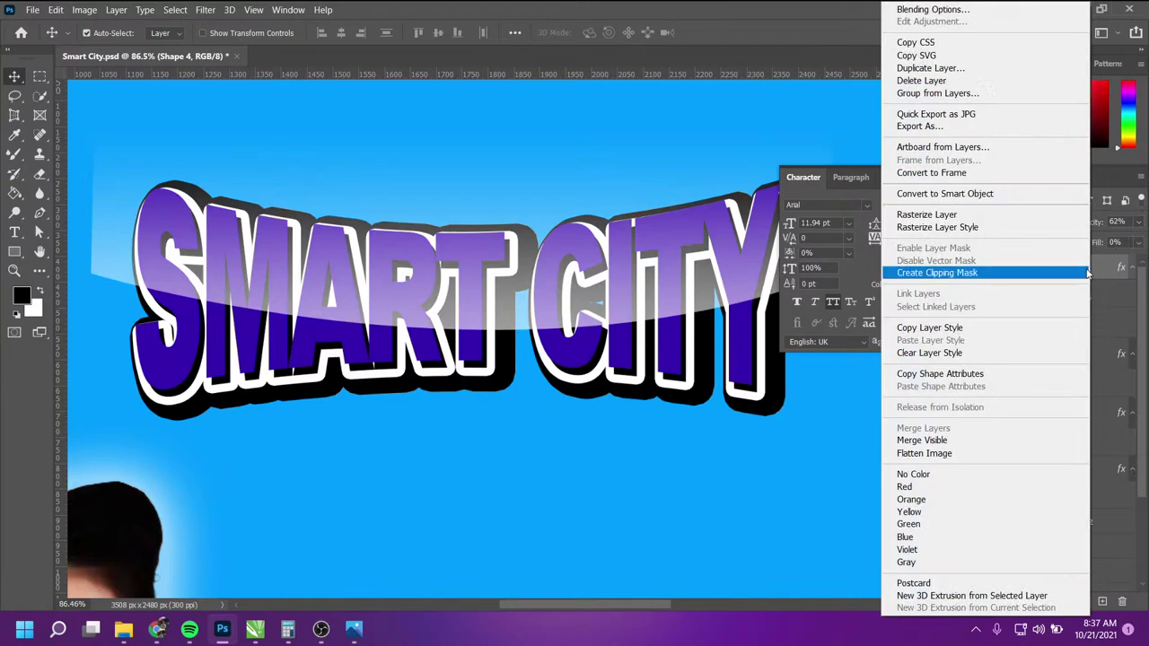
{"action": "left_click", "coordinate": [1084, 273]}
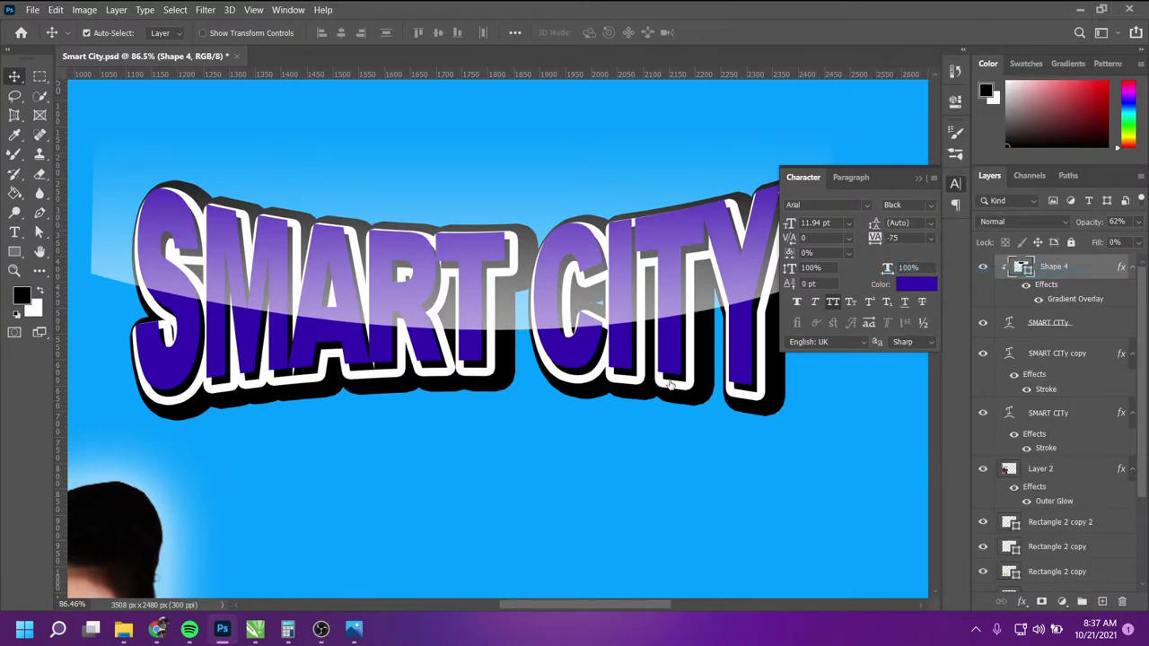
{"action": "right_click", "coordinate": [1067, 268]}
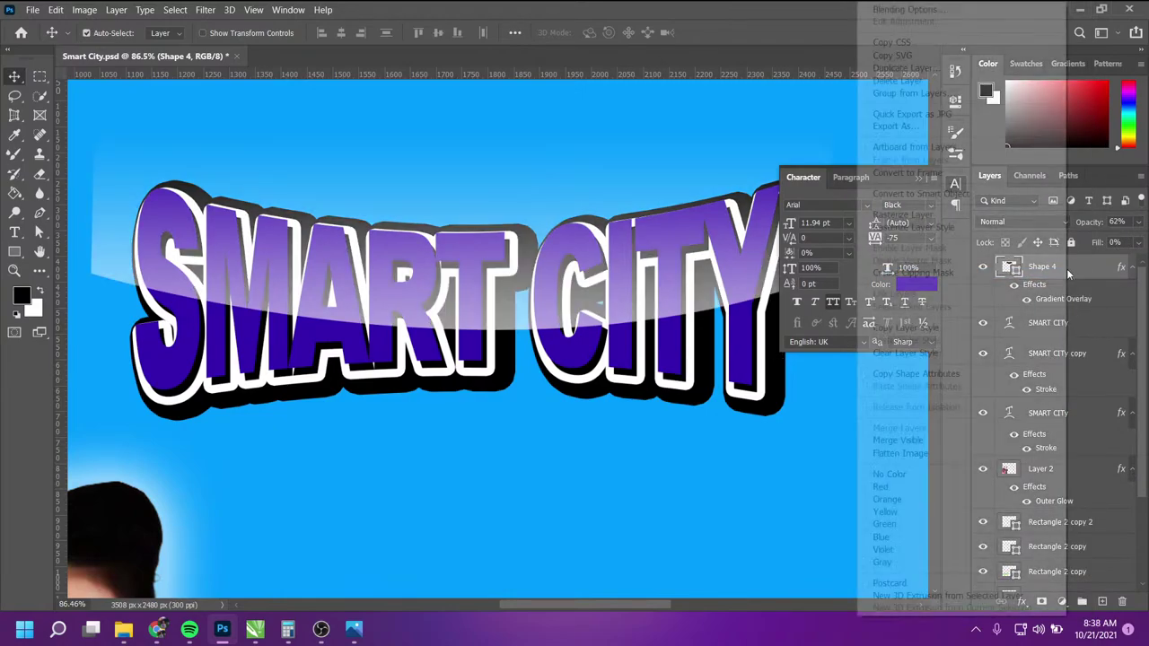
{"action": "left_click", "coordinate": [988, 273]}
Step: Deselect the layer and zoom out to view the whole banner
{"action": "left_click", "coordinate": [506, 462]}
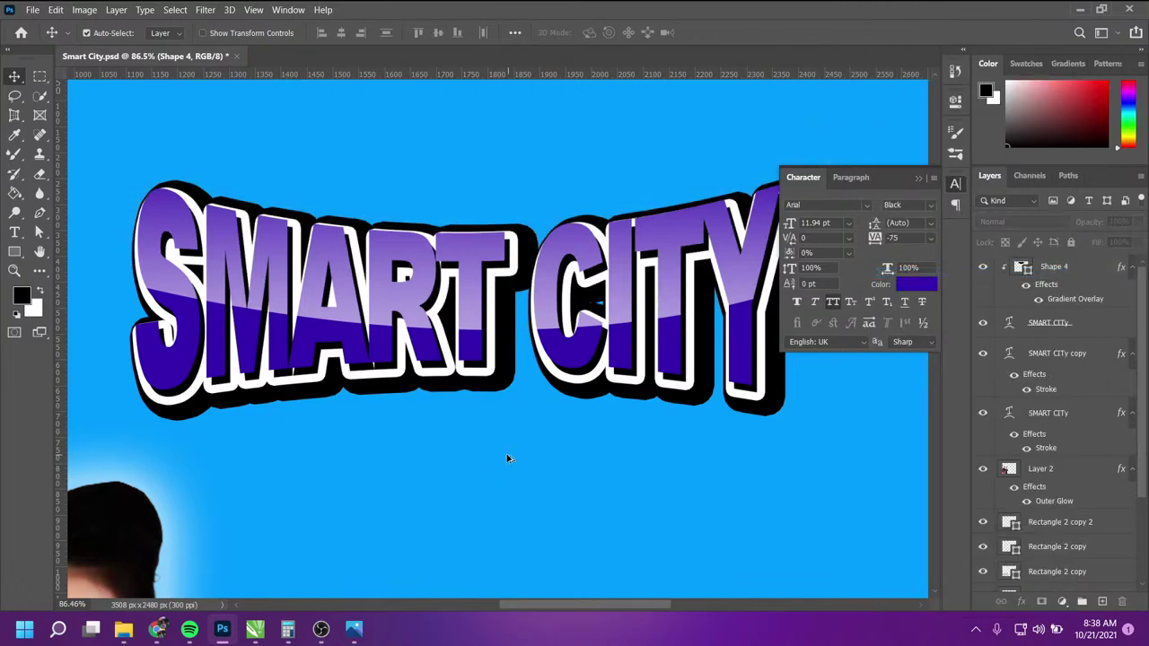
{"action": "scroll", "coordinate": [507, 461], "scroll_direction": "down", "scroll_amount": 1}
{"action": "scroll", "coordinate": [510, 461], "scroll_direction": "down", "scroll_amount": 1}
{"action": "scroll", "coordinate": [510, 462], "scroll_direction": "down", "scroll_amount": 1}
{"action": "scroll", "coordinate": [494, 366], "scroll_direction": "down", "scroll_amount": 3}
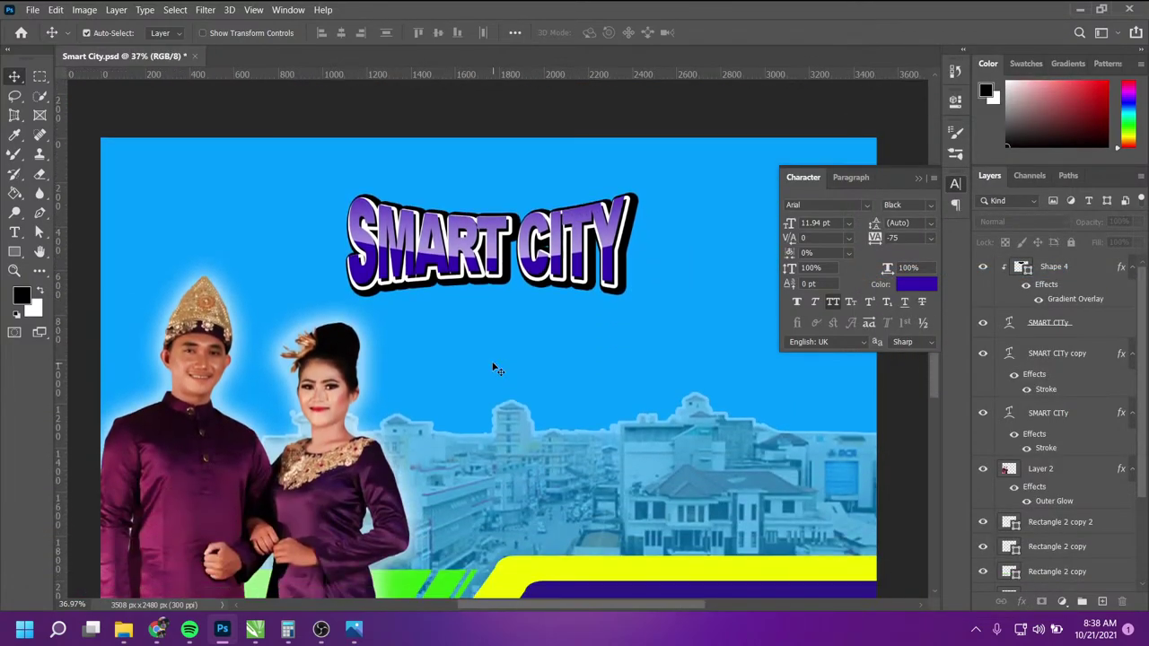
{"action": "scroll", "coordinate": [521, 371], "scroll_direction": "down", "scroll_amount": 1}
{"action": "scroll", "coordinate": [523, 371], "scroll_direction": "down", "scroll_amount": 1}
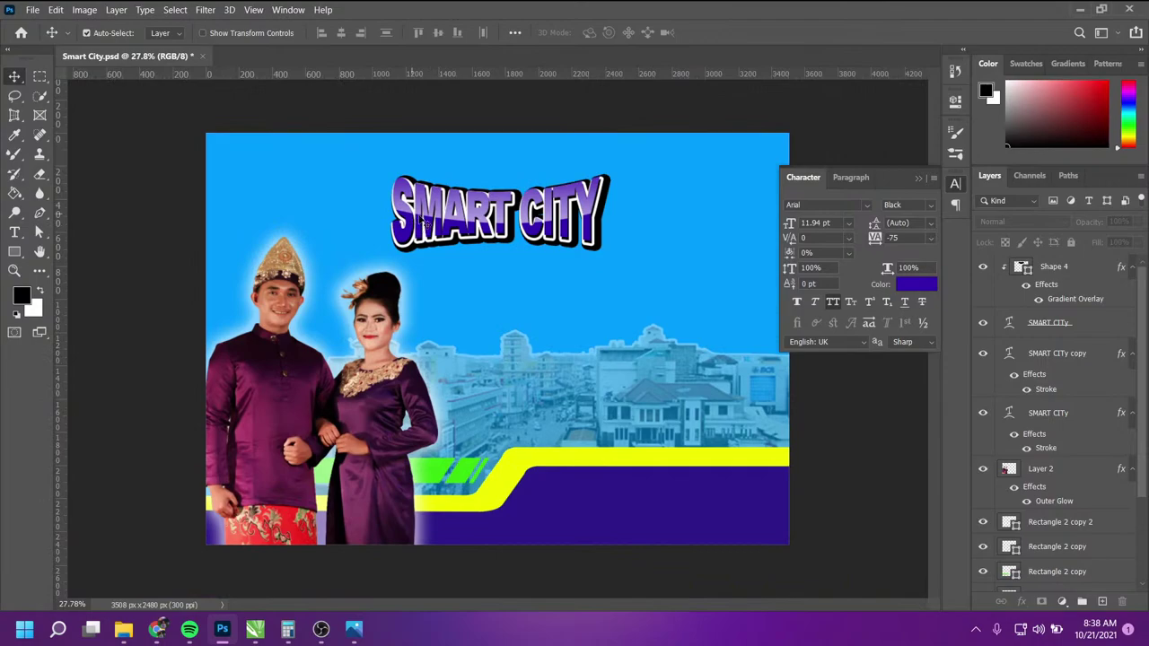
Step: Group the title layers from Shape 4 down to SMART CITY and name the group 'Text'
{"action": "left_click", "coordinate": [1068, 267]}
{"action": "left_click", "coordinate": [1048, 413], "text": "shift"}
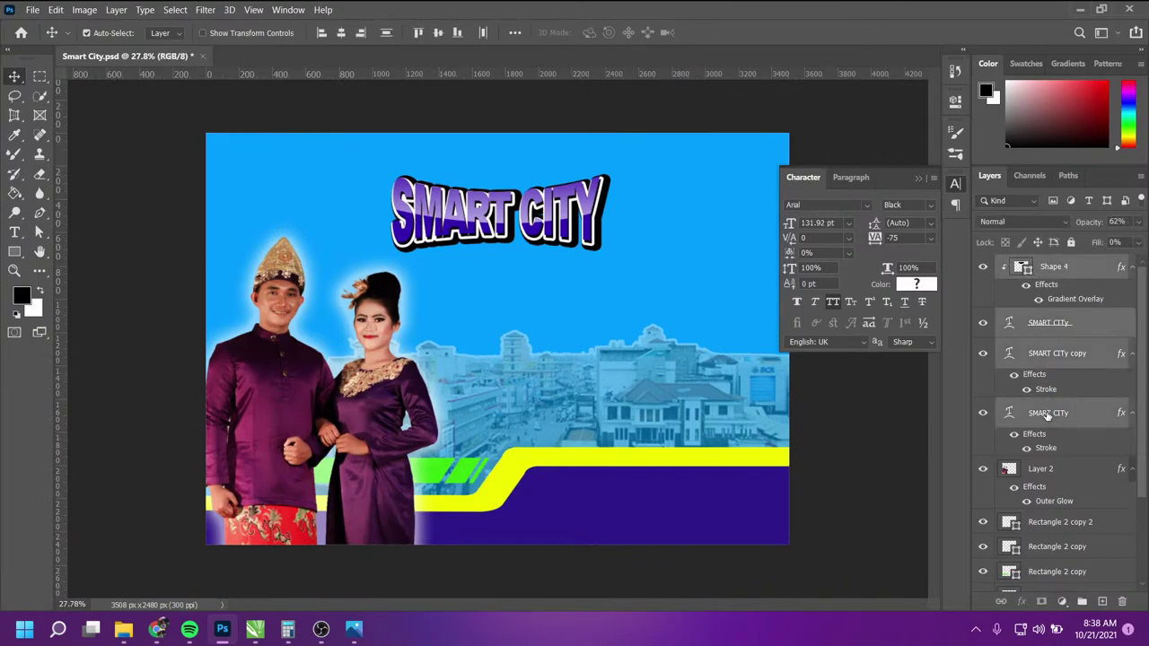
{"action": "key", "text": "ctrl+g"}
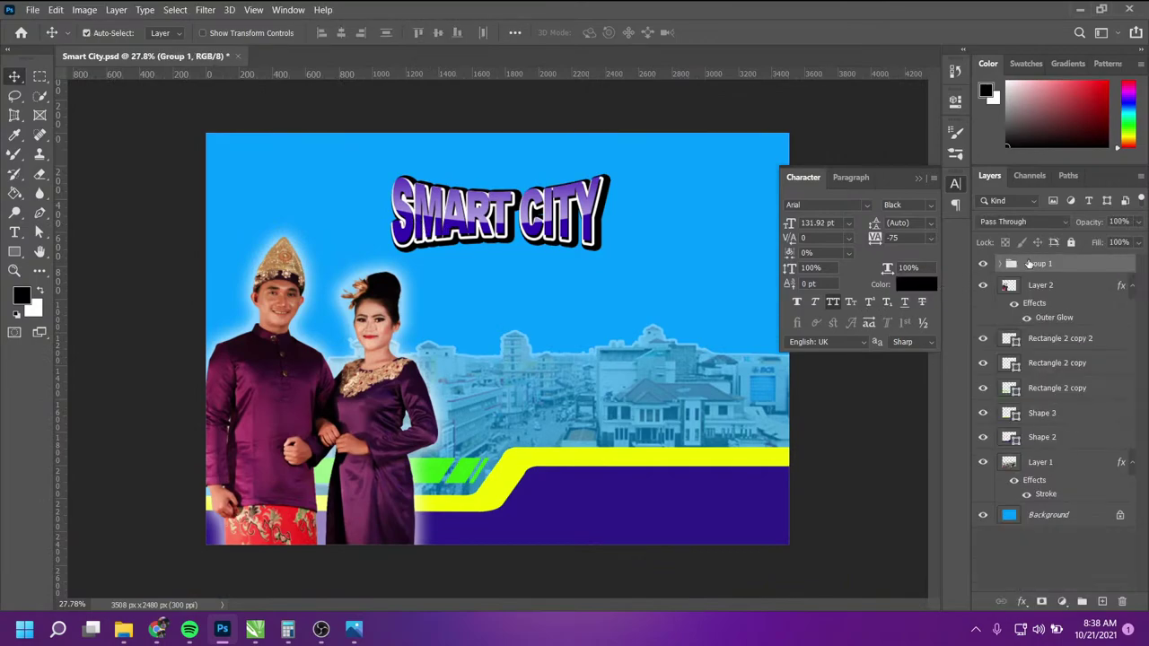
{"action": "double_click", "coordinate": [1039, 263]}
{"action": "type", "text": "Tex"}
{"action": "type", "text": "t"}
{"action": "key", "text": "Return"}
Step: Enlarge and widen the SMART CITY title, then centre it horizontally on the canvas
{"action": "key", "text": "ctrl+t"}
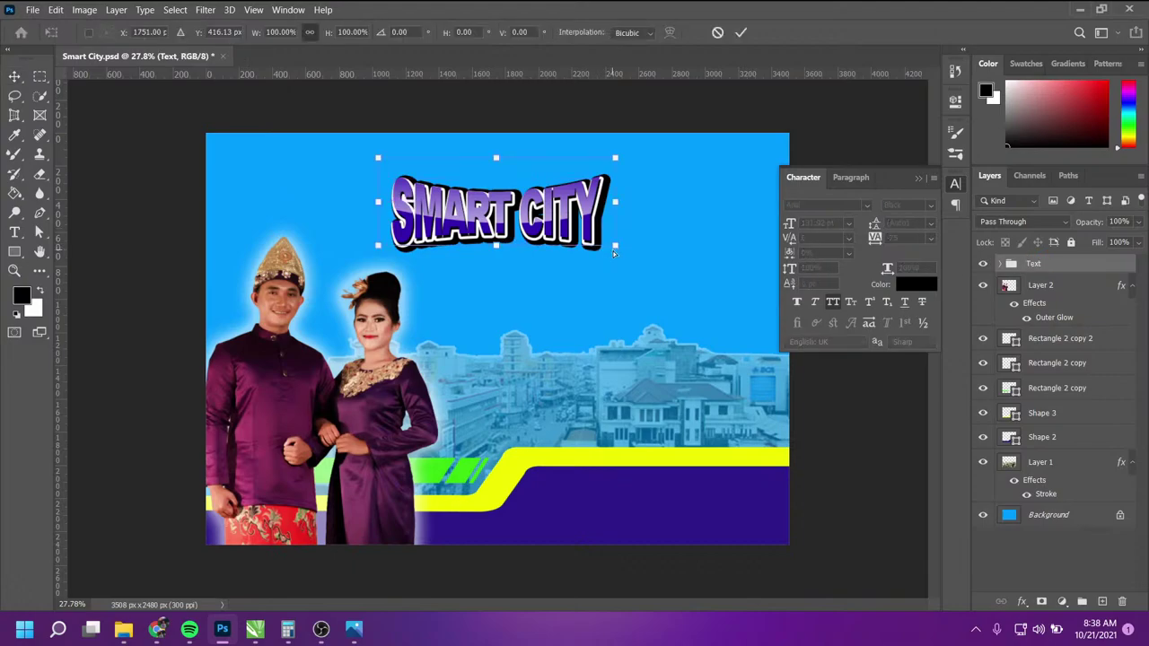
{"action": "mouse_move", "coordinate": [616, 247]}
{"action": "left_mouse_down"}
{"action": "mouse_move", "coordinate": [697, 278]}
{"action": "mouse_move", "coordinate": [653, 249]}
{"action": "left_mouse_up"}
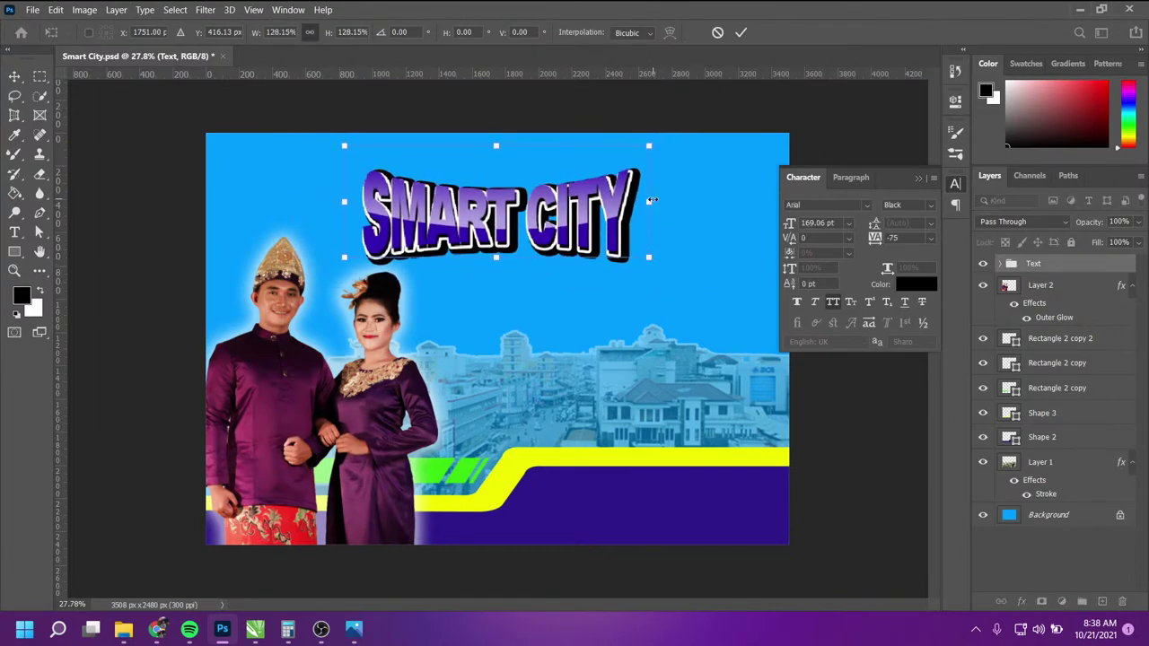
{"action": "left_click_drag", "start_coordinate": [652, 201], "coordinate": [745, 201]}
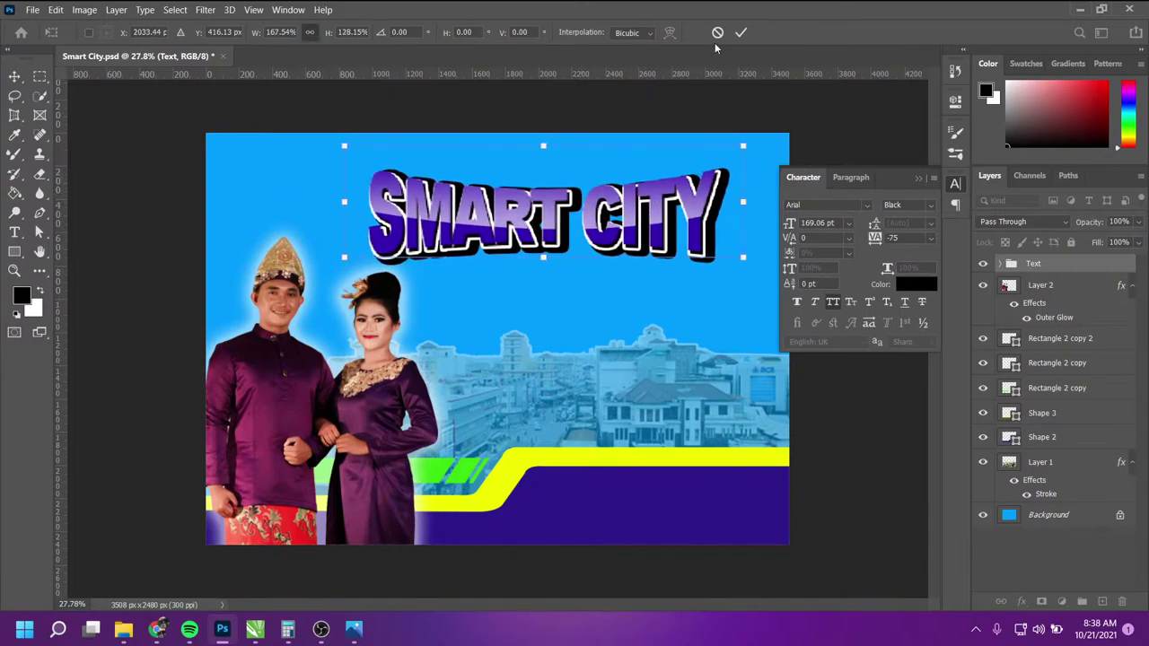
{"action": "left_click", "coordinate": [740, 33]}
{"action": "key", "text": "ctrl+a"}
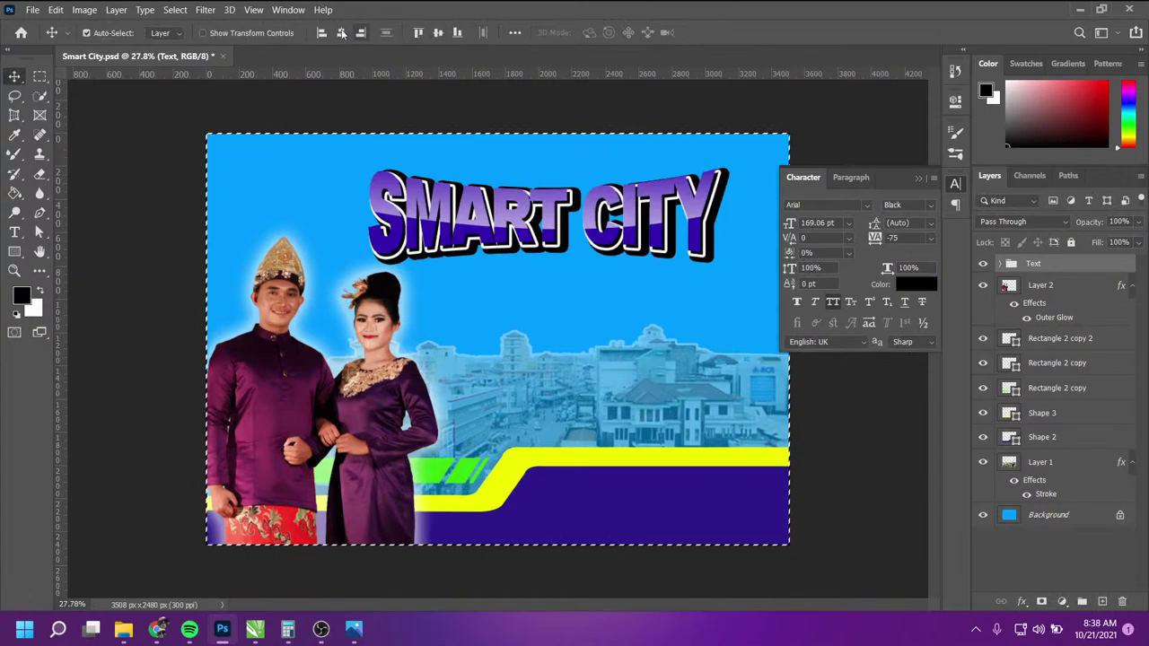
{"action": "left_click", "coordinate": [341, 32]}
{"action": "key", "text": "ctrl+d"}
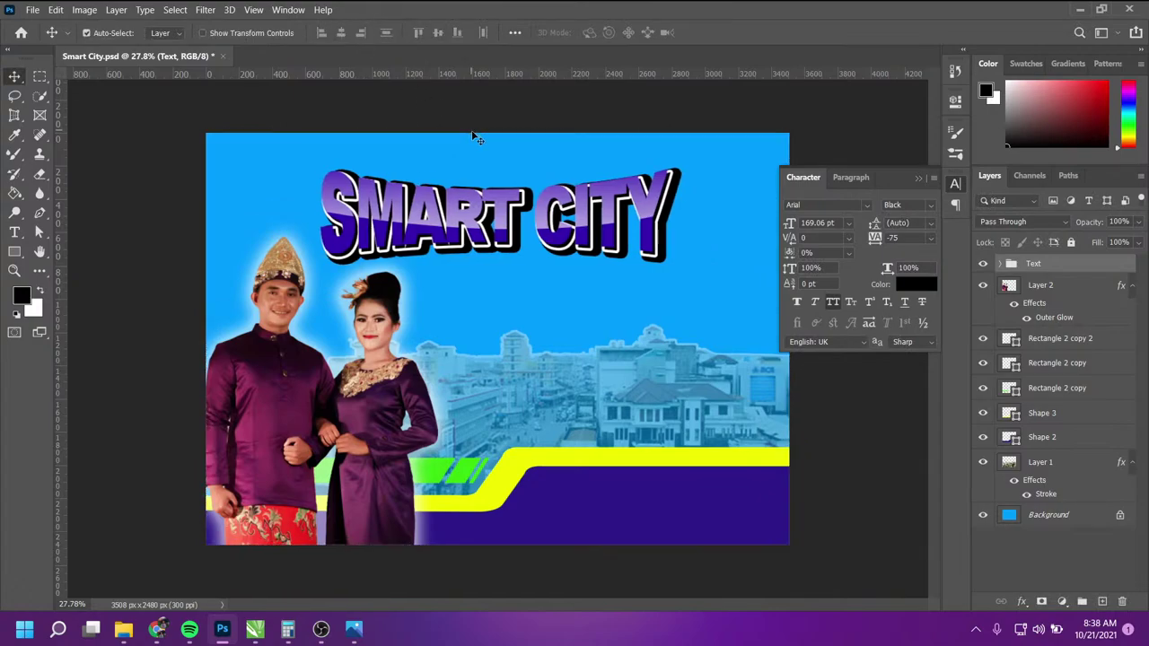
Step: Close the character settings panel and zoom around to review the banner
{"action": "scroll", "coordinate": [473, 136], "scroll_direction": "up", "scroll_amount": 3}
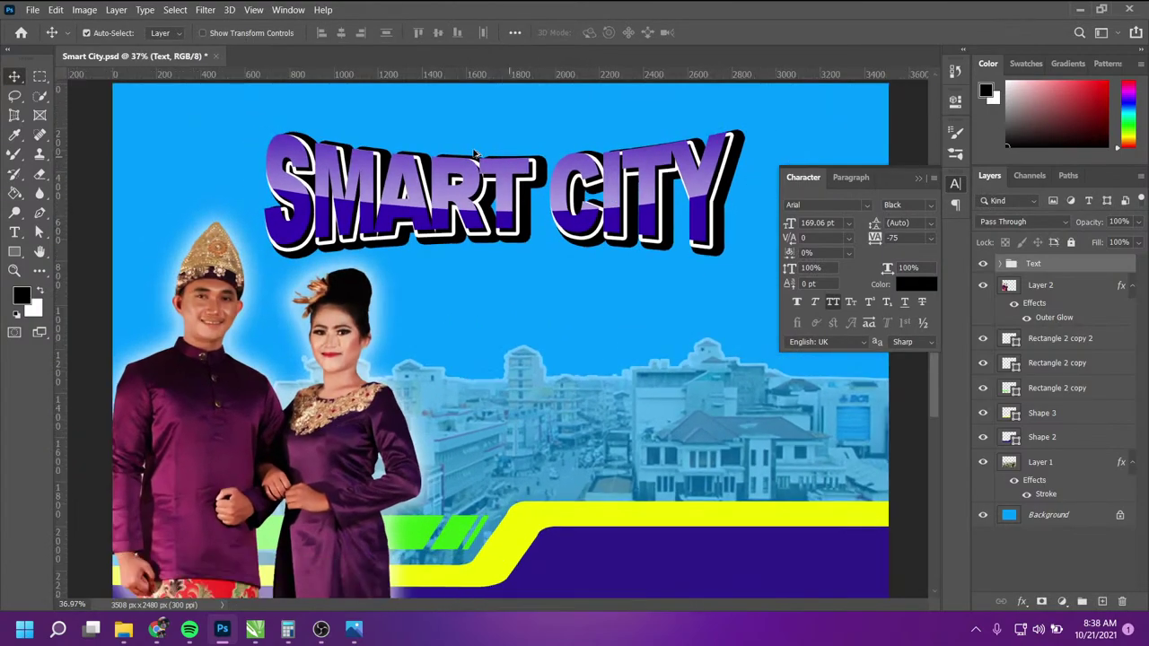
{"action": "scroll", "coordinate": [476, 153], "scroll_direction": "down", "scroll_amount": 2}
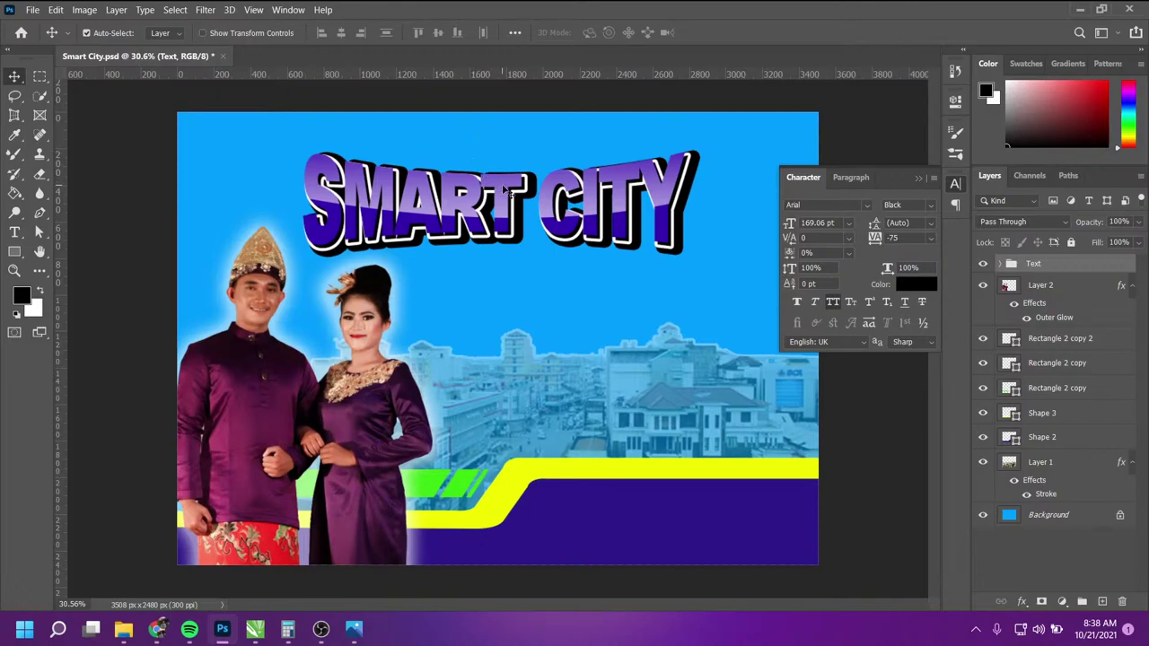
{"action": "scroll", "coordinate": [508, 193], "scroll_direction": "down", "scroll_amount": 1}
{"action": "scroll", "coordinate": [538, 214], "scroll_direction": "up", "scroll_amount": 2}
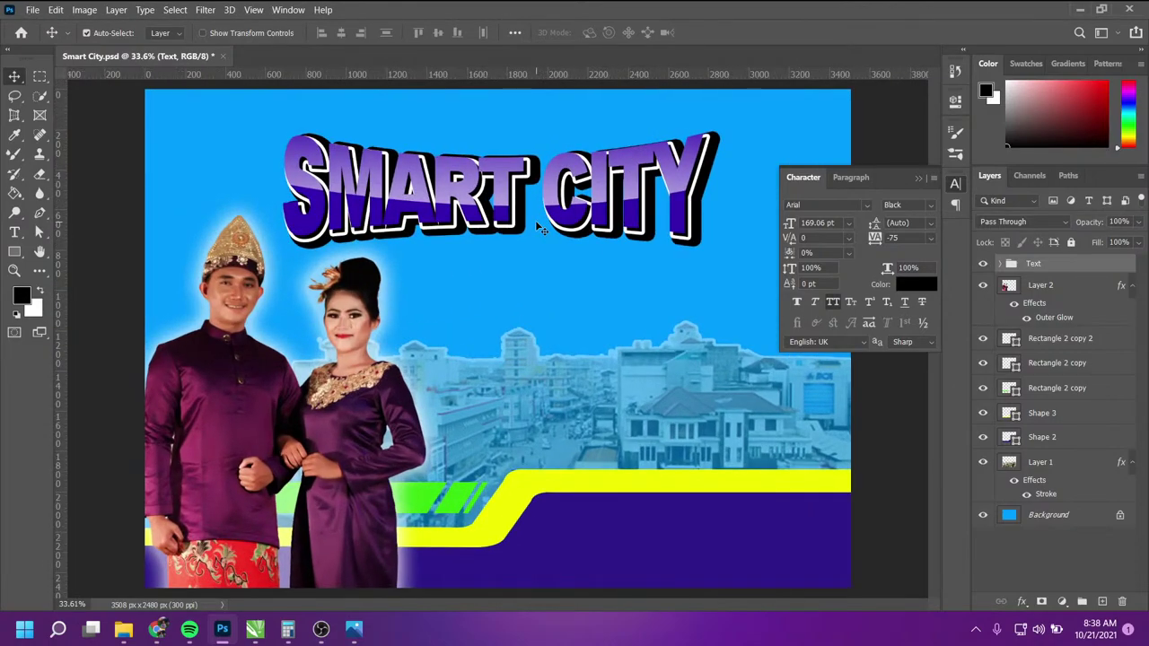
{"action": "scroll", "coordinate": [541, 225], "scroll_direction": "down", "scroll_amount": 1}
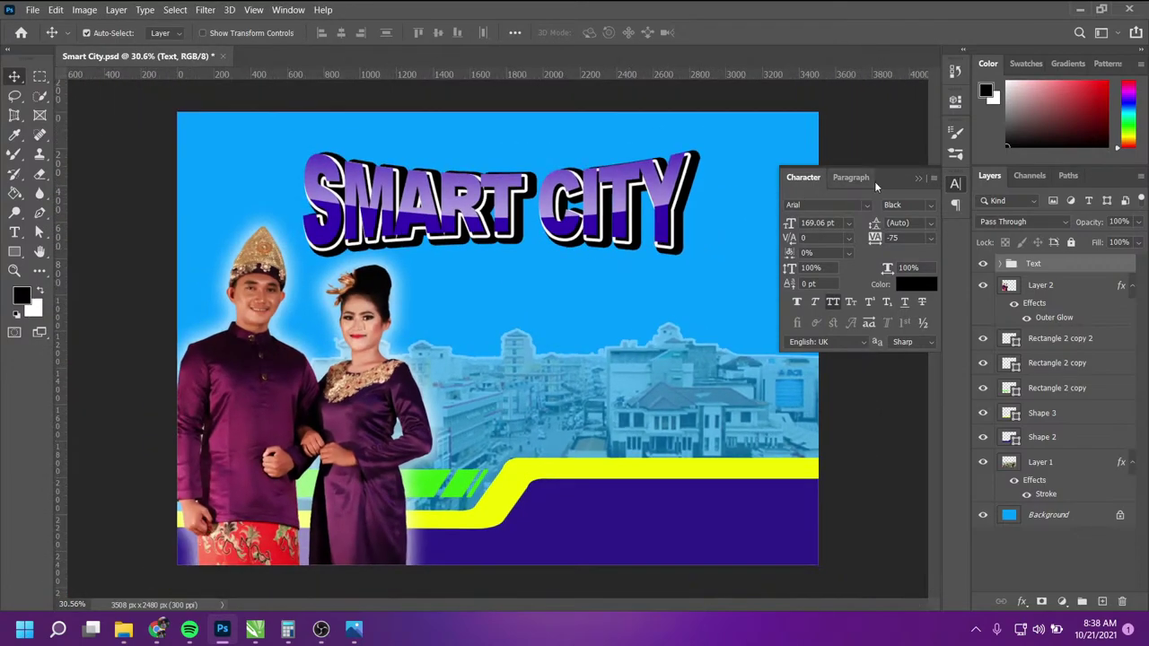
{"action": "left_click", "coordinate": [917, 179]}
{"action": "scroll", "coordinate": [544, 321], "scroll_direction": "up", "scroll_amount": 1}
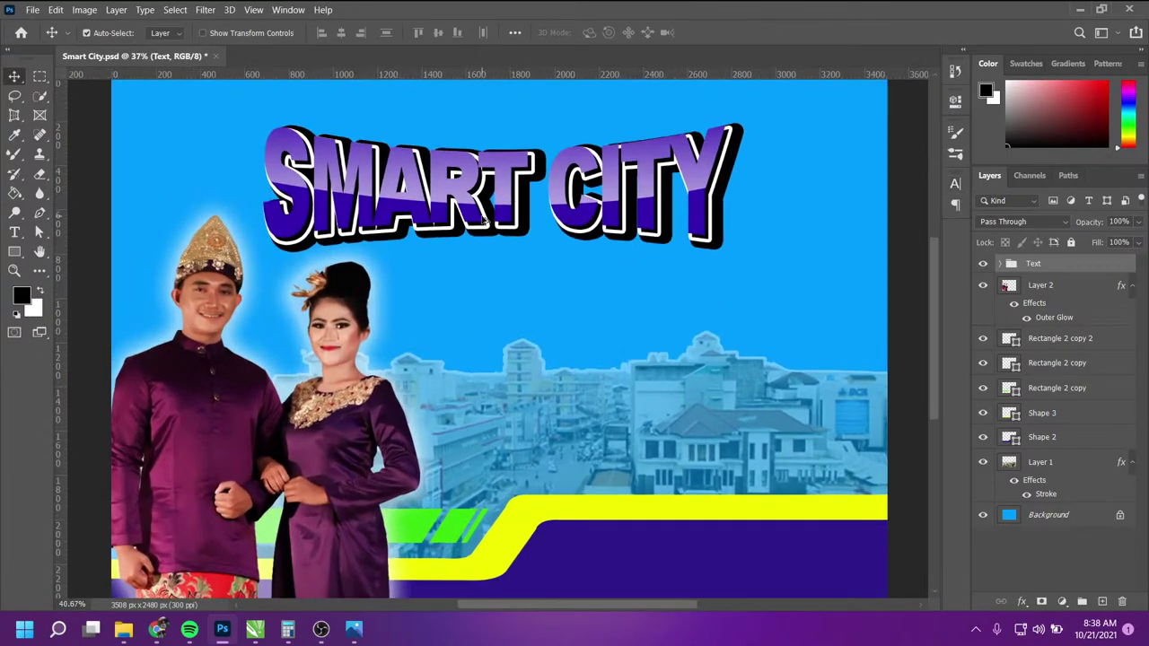
{"action": "scroll", "coordinate": [544, 320], "scroll_direction": "up", "scroll_amount": 1}
{"action": "scroll", "coordinate": [631, 321], "scroll_direction": "down", "scroll_amount": 1}
{"action": "scroll", "coordinate": [604, 308], "scroll_direction": "up", "scroll_amount": 1}
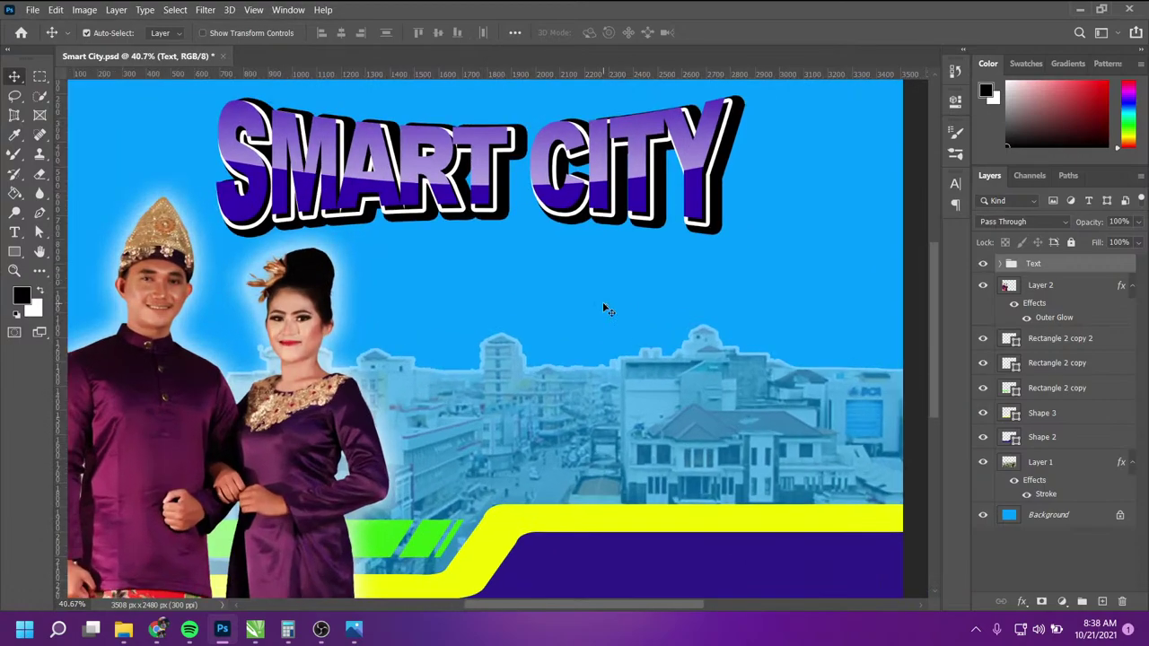
{"action": "scroll", "coordinate": [661, 312], "scroll_direction": "down", "scroll_amount": 1}
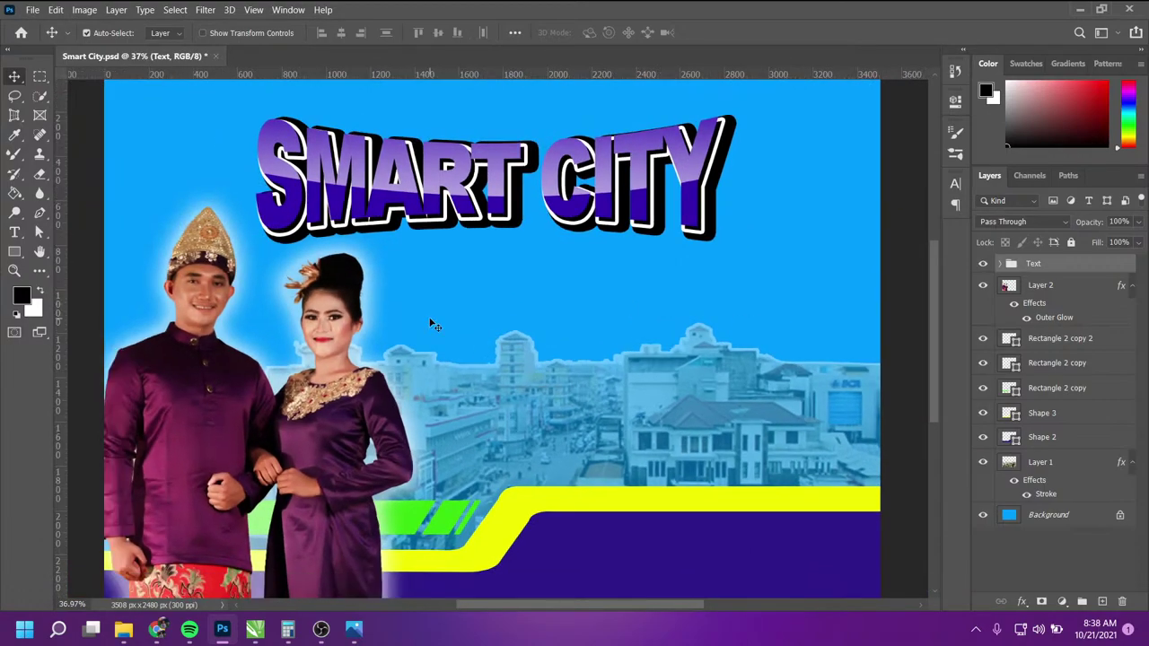
{"action": "scroll", "coordinate": [431, 323], "scroll_direction": "up", "scroll_amount": 1}
Step: Return to CorelDRAW, cancel the new document, and bring up the SOAL OACS GD011 folder in File Explorer
{"action": "left_click", "coordinate": [255, 629]}
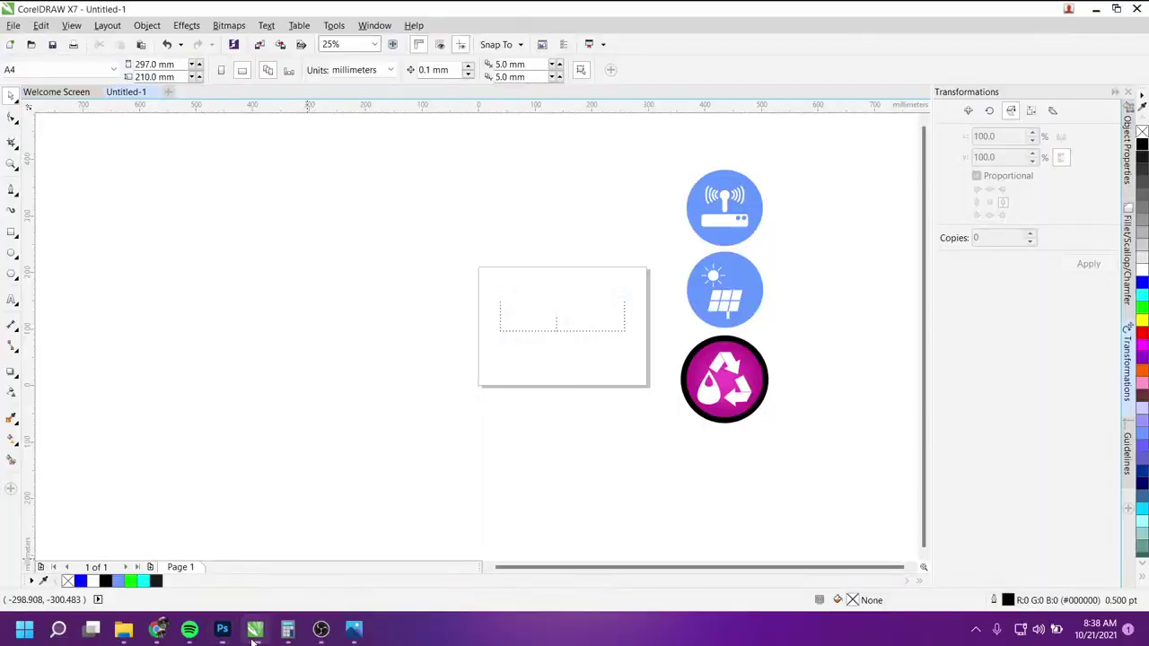
{"action": "left_click", "coordinate": [255, 629]}
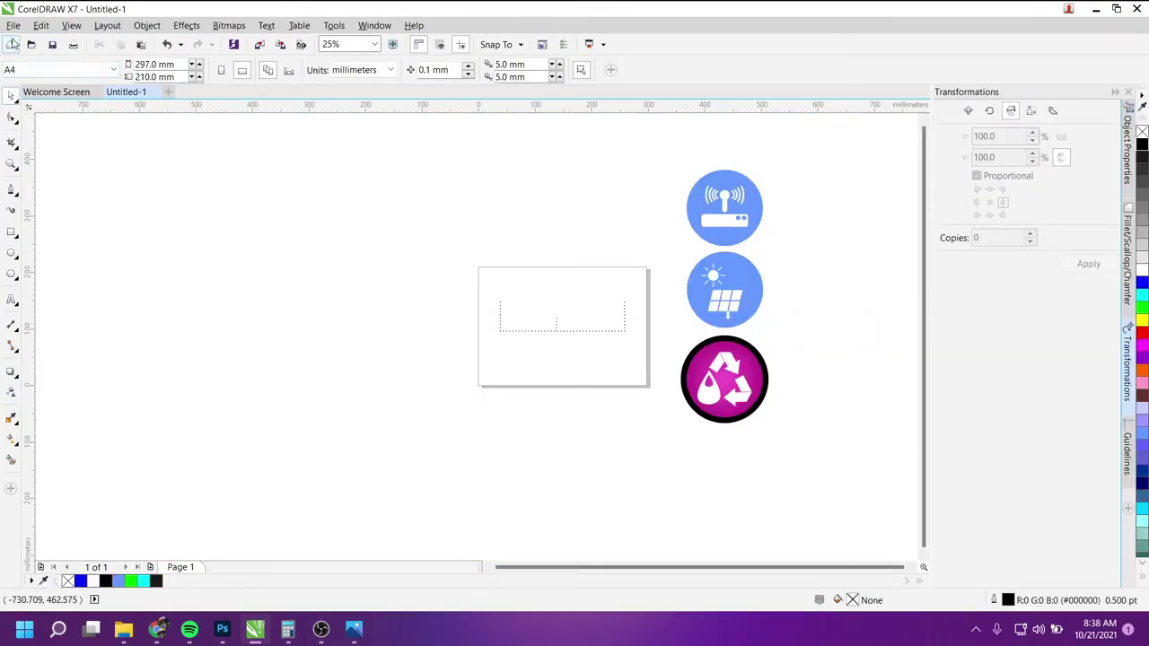
{"action": "left_click", "coordinate": [12, 44]}
{"action": "key", "text": "Escape"}
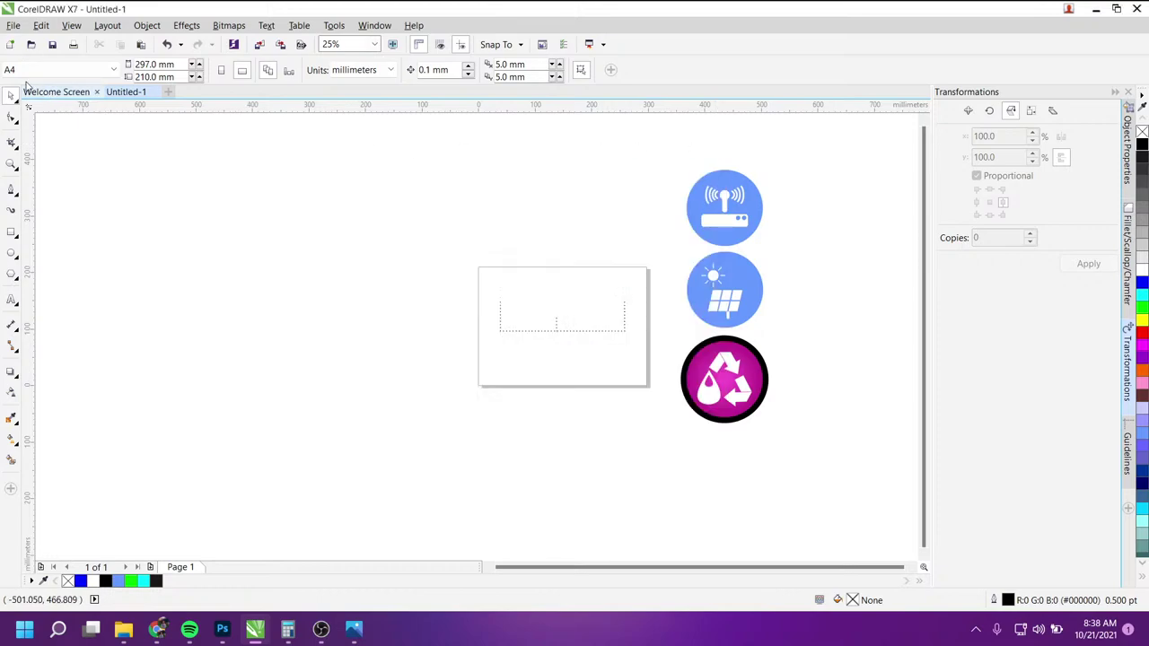
{"action": "left_click", "coordinate": [14, 25]}
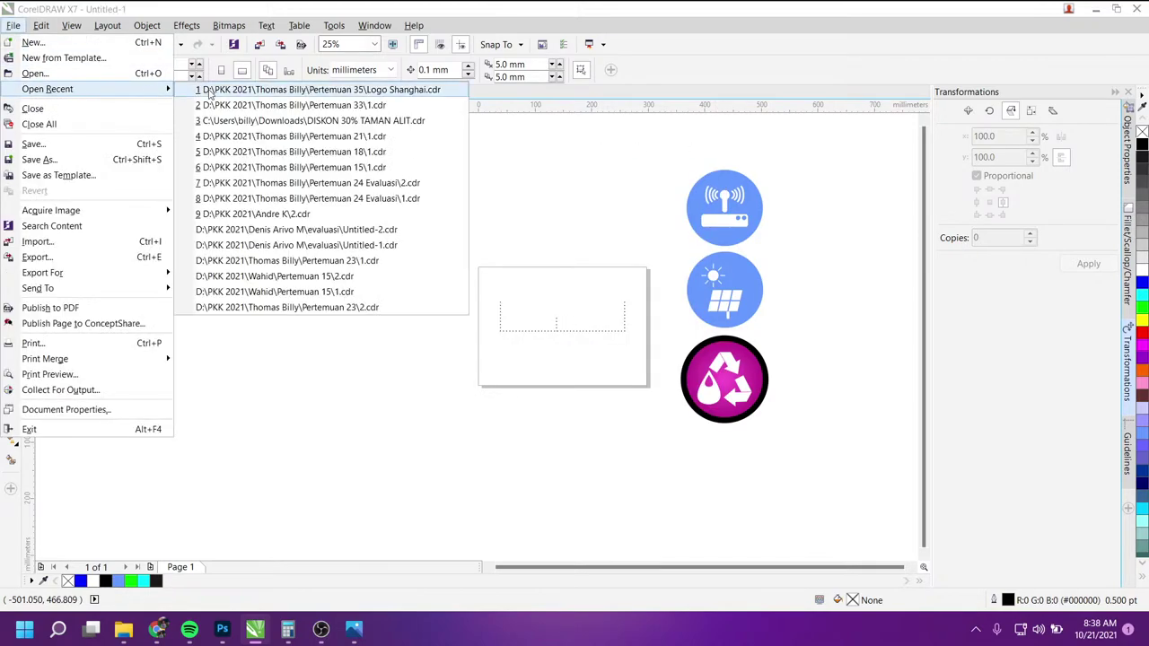
{"action": "mouse_move", "coordinate": [48, 89]}
{"action": "left_click", "coordinate": [123, 628]}
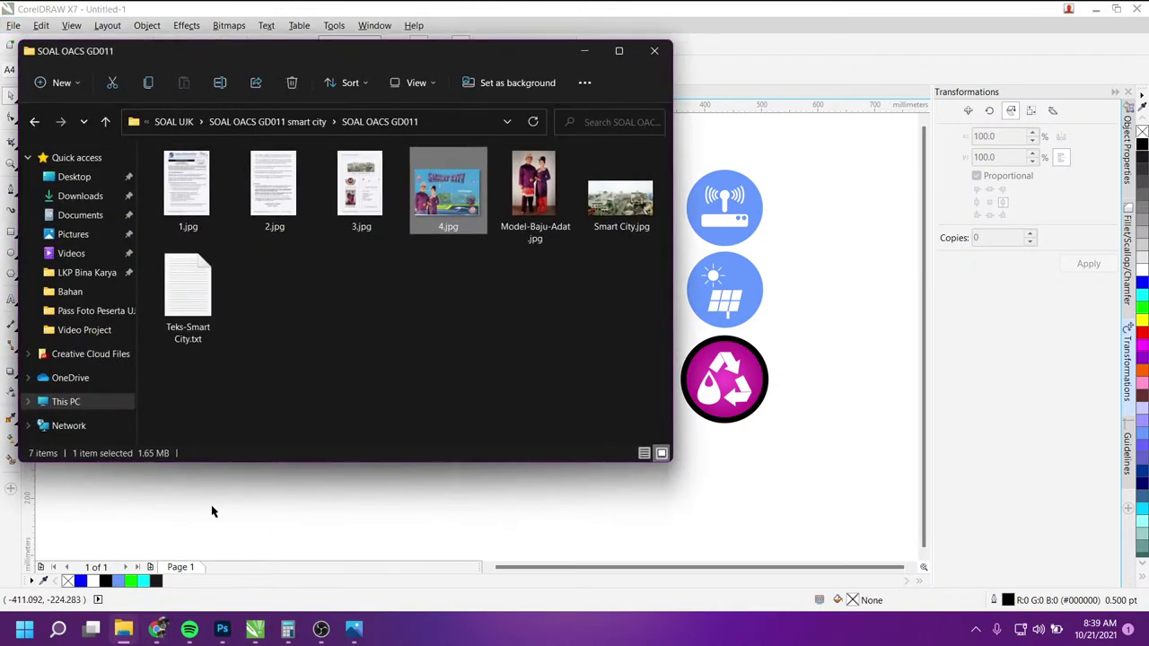
Step: Browse from Downloads through This PC and drive D: into the PKK 2021 folder
{"action": "left_click", "coordinate": [80, 196]}
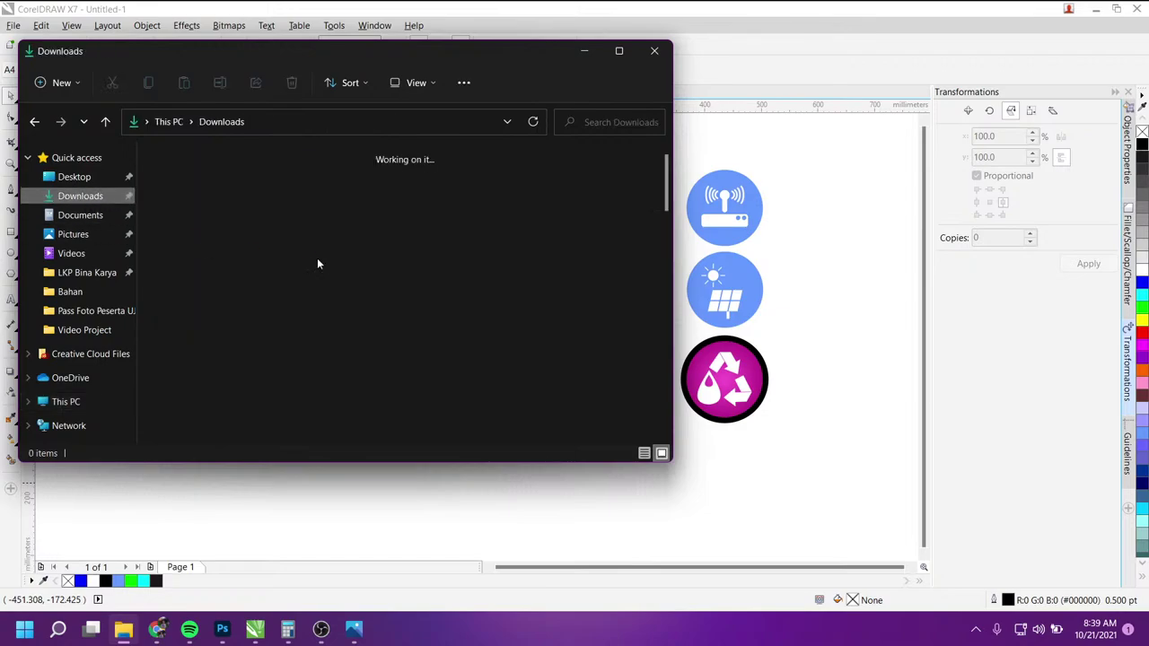
{"action": "scroll", "coordinate": [333, 264], "scroll_direction": "down", "scroll_amount": 2}
{"action": "scroll", "coordinate": [315, 269], "scroll_direction": "down", "scroll_amount": 3}
{"action": "scroll", "coordinate": [292, 286], "scroll_direction": "up", "scroll_amount": 2}
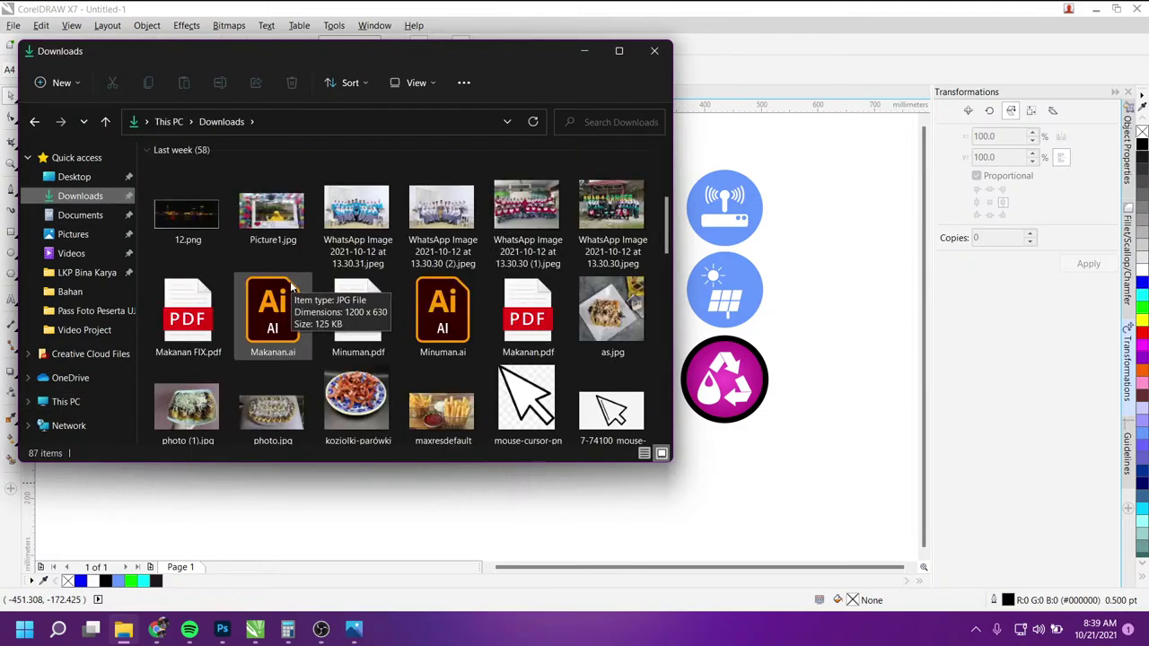
{"action": "scroll", "coordinate": [270, 282], "scroll_direction": "up", "scroll_amount": 3}
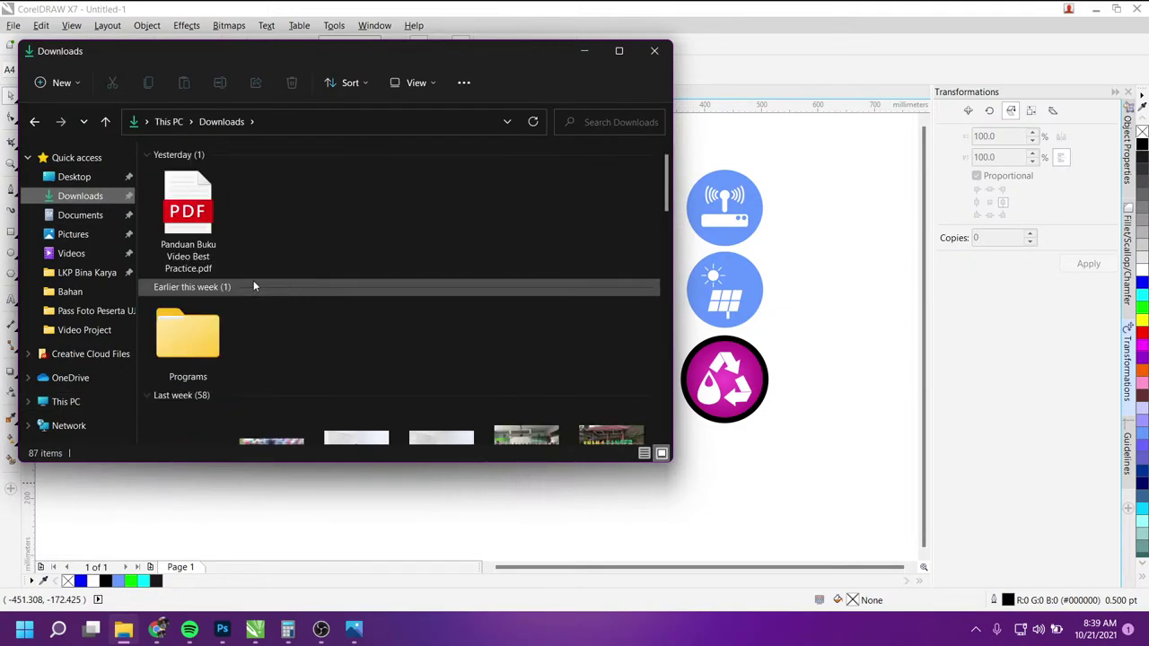
{"action": "left_click", "coordinate": [81, 403]}
{"action": "double_click", "coordinate": [401, 328]}
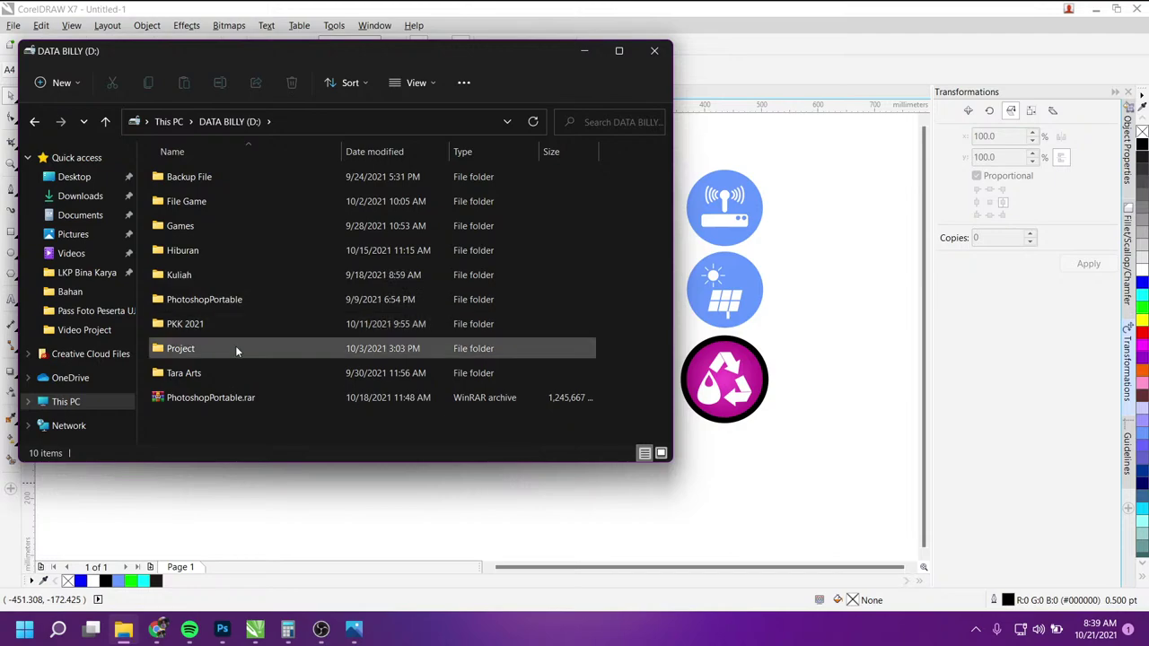
{"action": "double_click", "coordinate": [222, 326]}
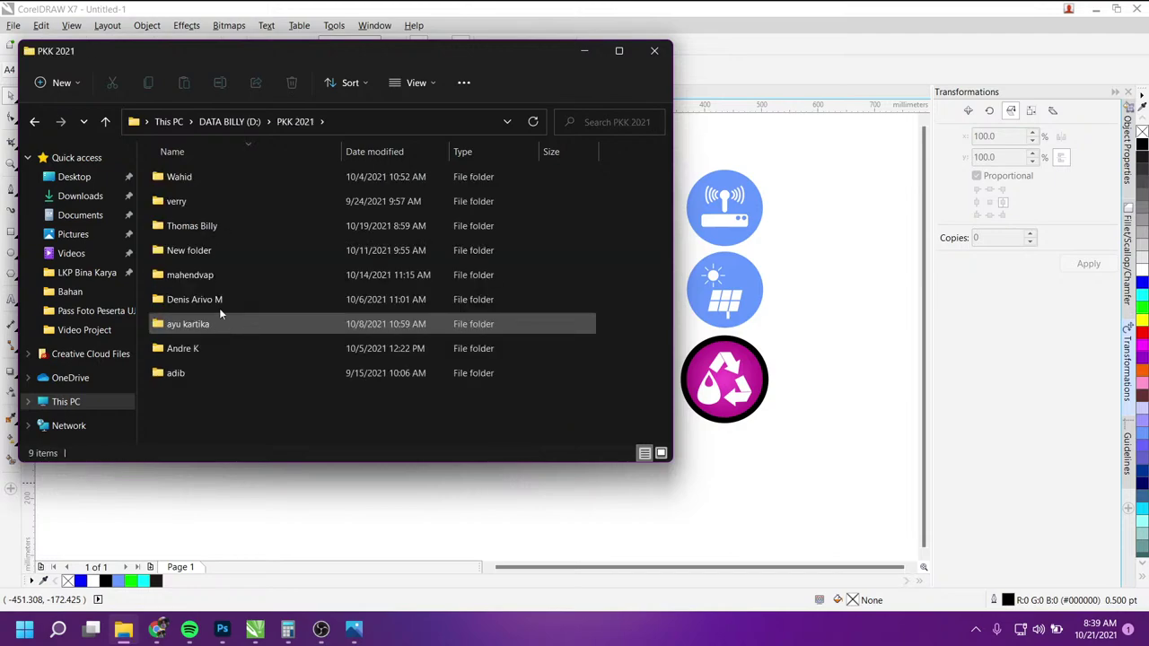
Step: Look through the trainee's Pertemuan 36 and 35 folders, then minimize File Explorer
{"action": "left_click", "coordinate": [217, 232]}
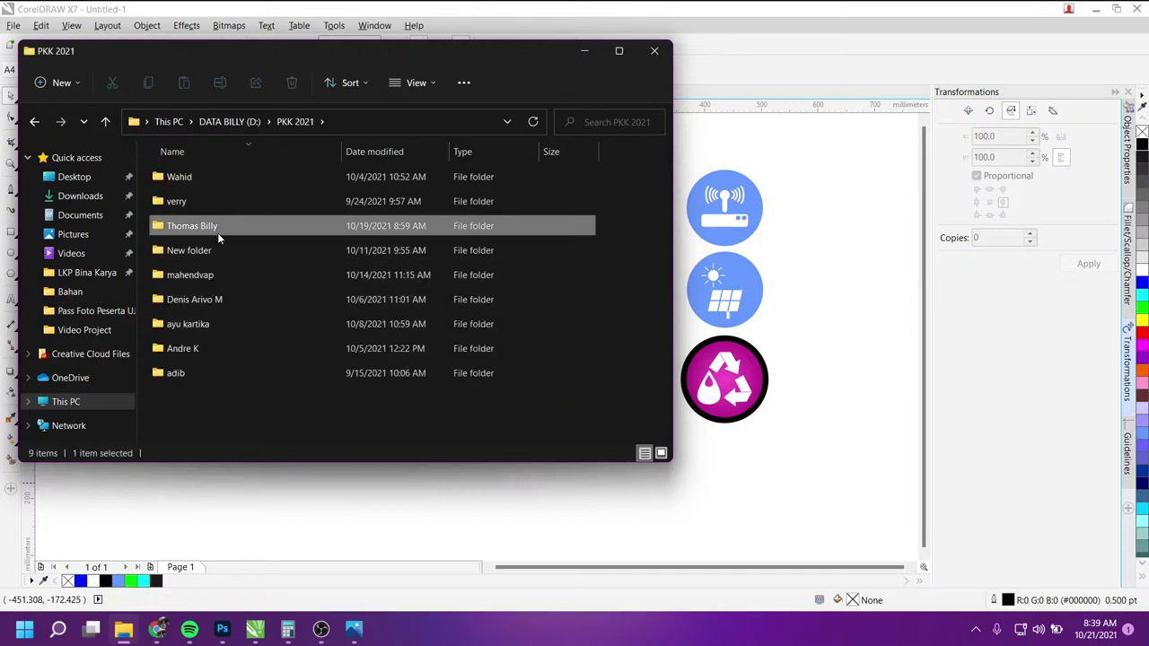
{"action": "double_click", "coordinate": [218, 233]}
{"action": "scroll", "coordinate": [206, 359], "scroll_direction": "down", "scroll_amount": 3}
{"action": "scroll", "coordinate": [206, 410], "scroll_direction": "down", "scroll_amount": 5}
{"action": "left_click", "coordinate": [215, 434]}
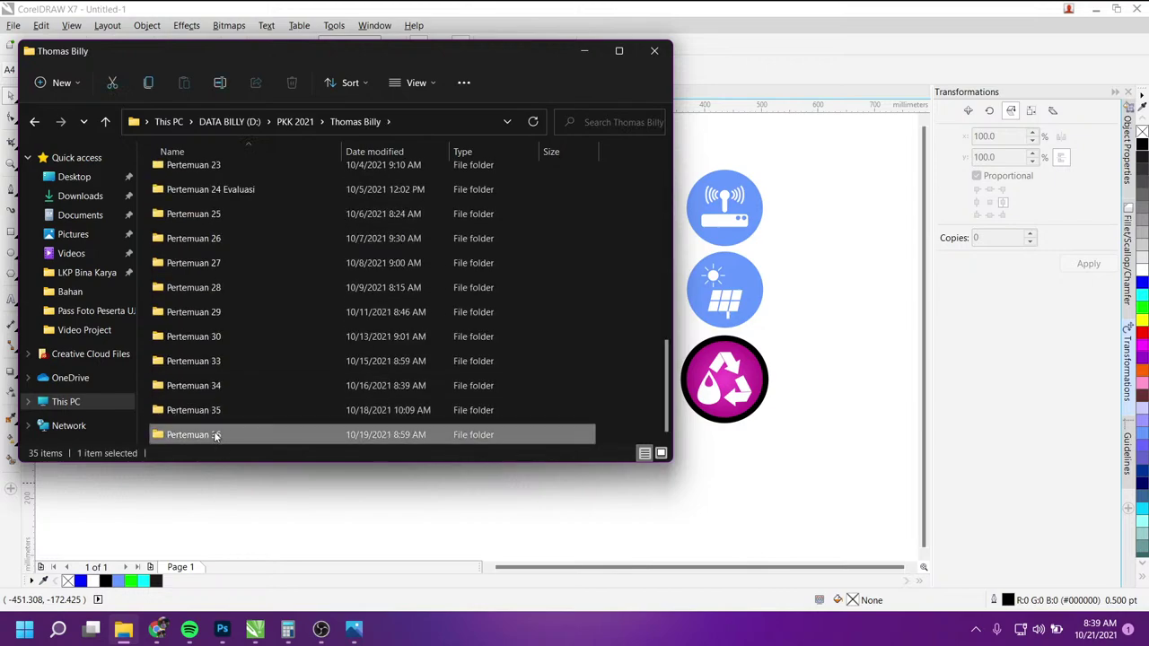
{"action": "double_click", "coordinate": [215, 435]}
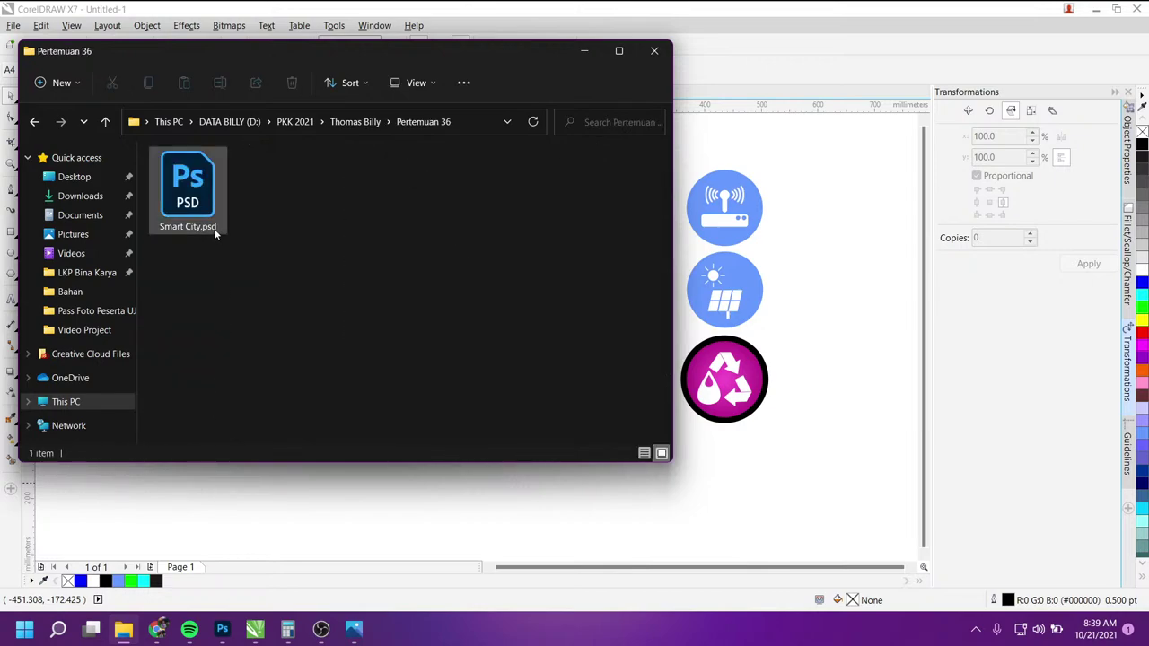
{"action": "left_click", "coordinate": [35, 121]}
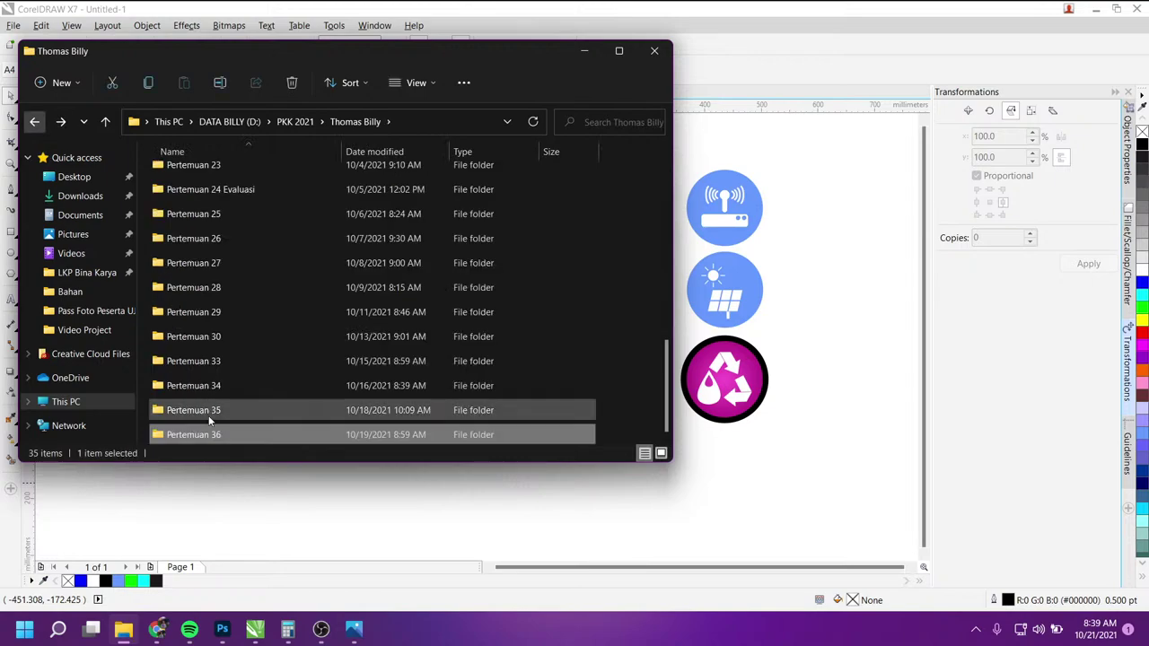
{"action": "double_click", "coordinate": [209, 415]}
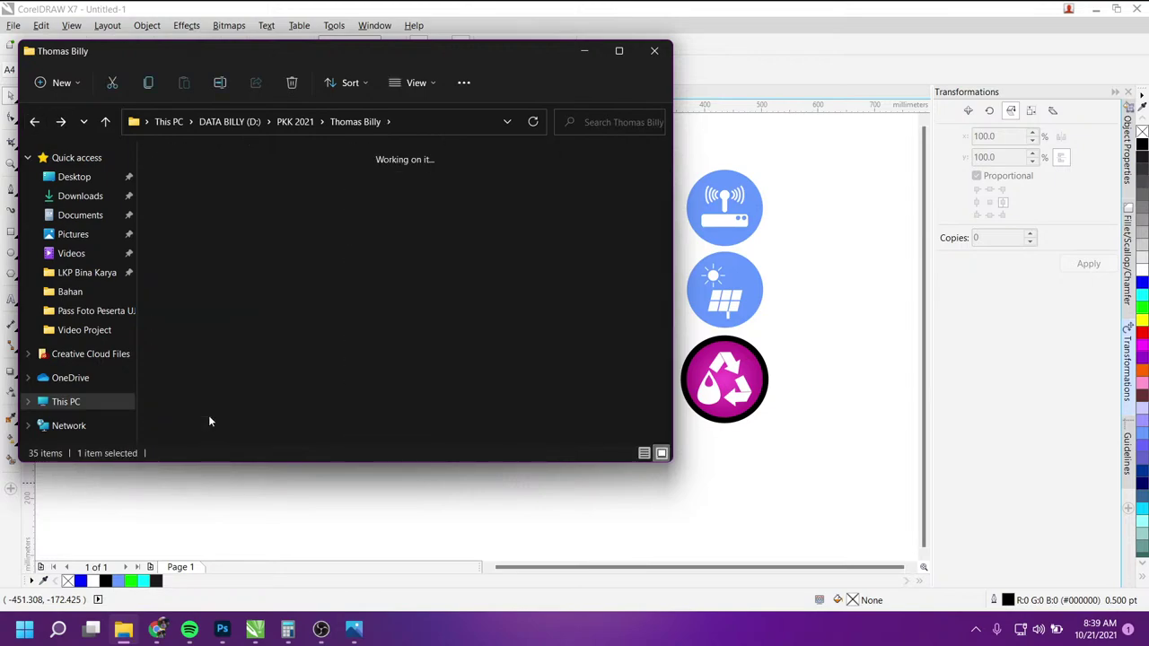
{"action": "left_click", "coordinate": [34, 122]}
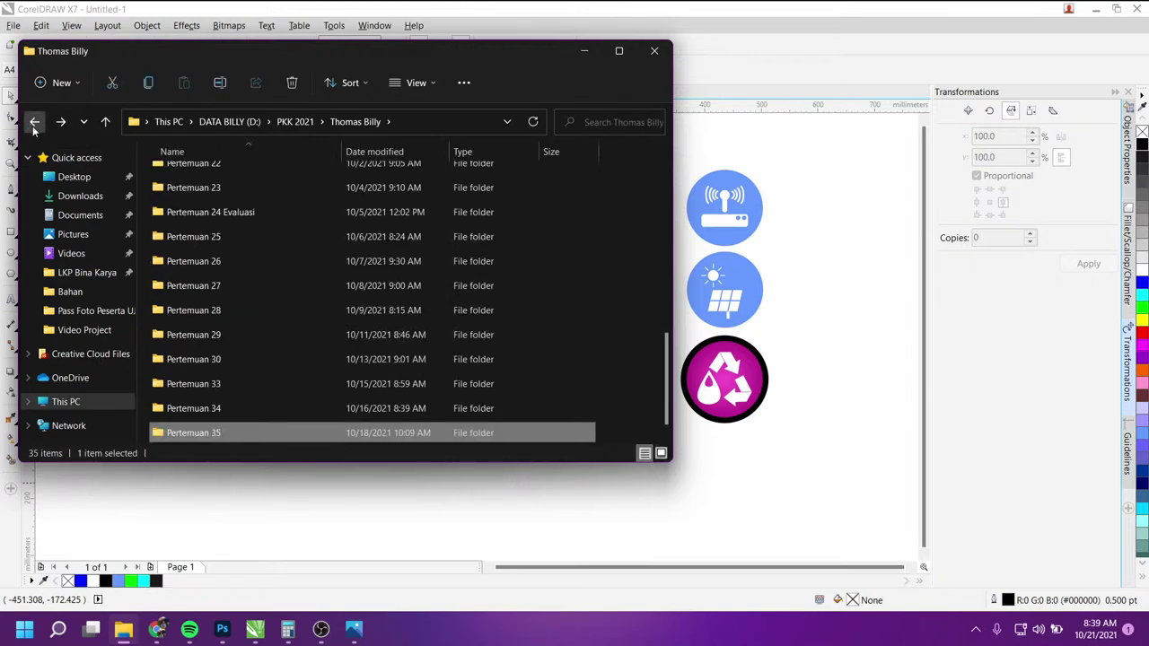
{"action": "left_click", "coordinate": [585, 51]}
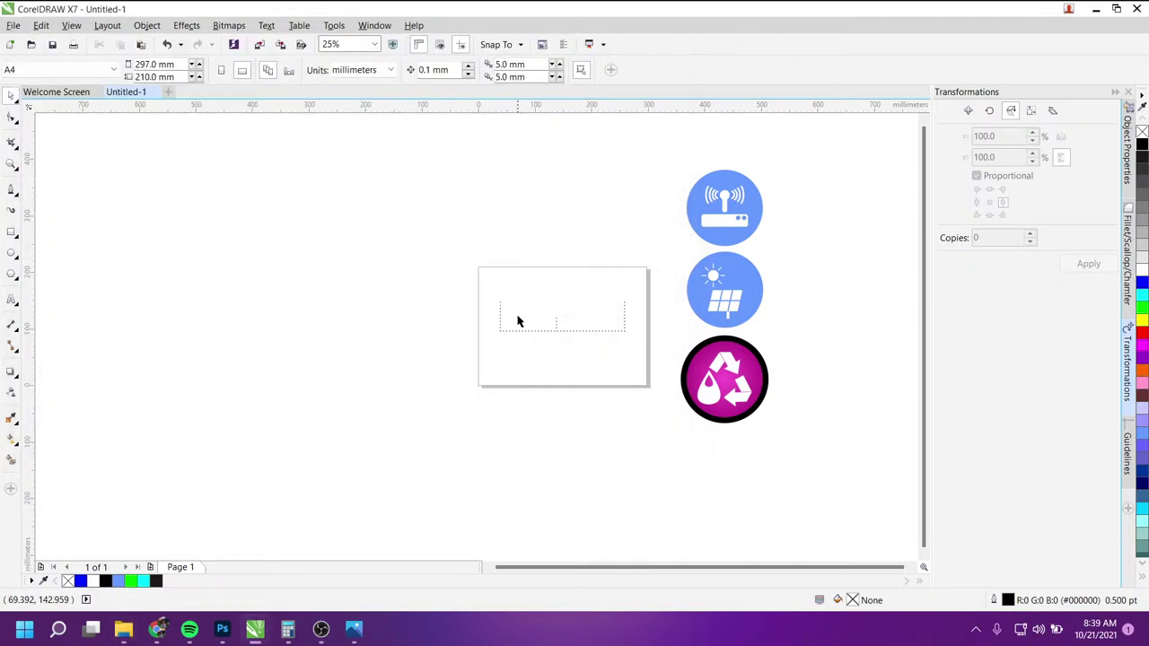
{"action": "left_click", "coordinate": [356, 633]}
{"action": "scroll", "coordinate": [610, 609], "scroll_direction": "up", "scroll_amount": 2}
{"action": "scroll", "coordinate": [629, 602], "scroll_direction": "up", "scroll_amount": 2}
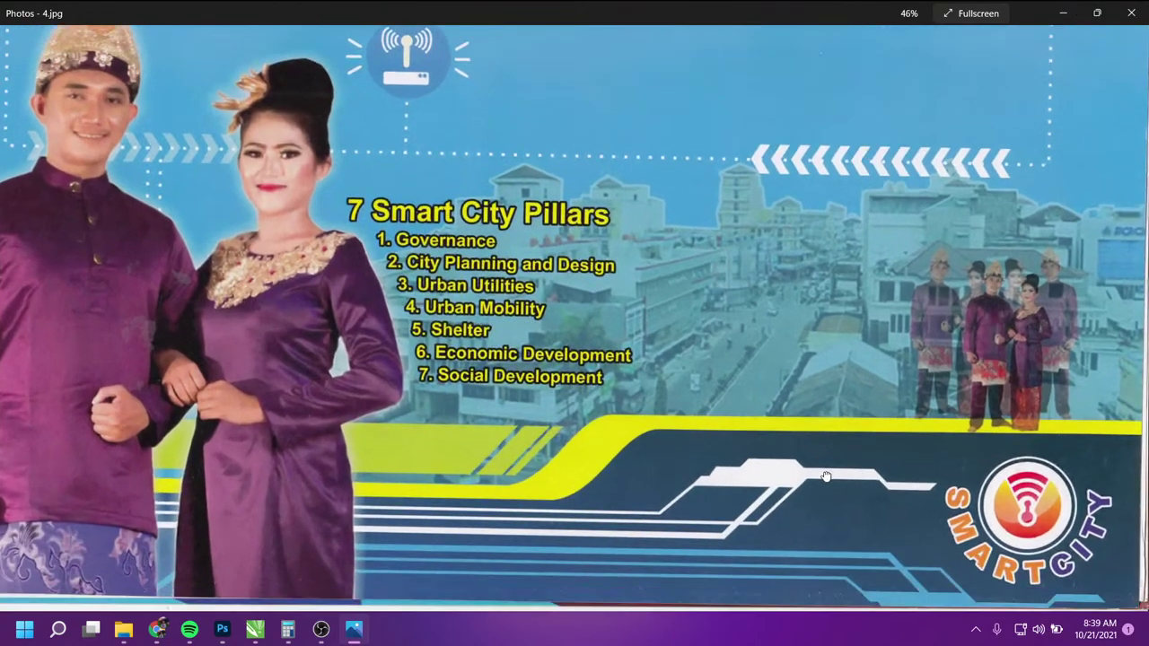
{"action": "scroll", "coordinate": [969, 519], "scroll_direction": "up", "scroll_amount": 2}
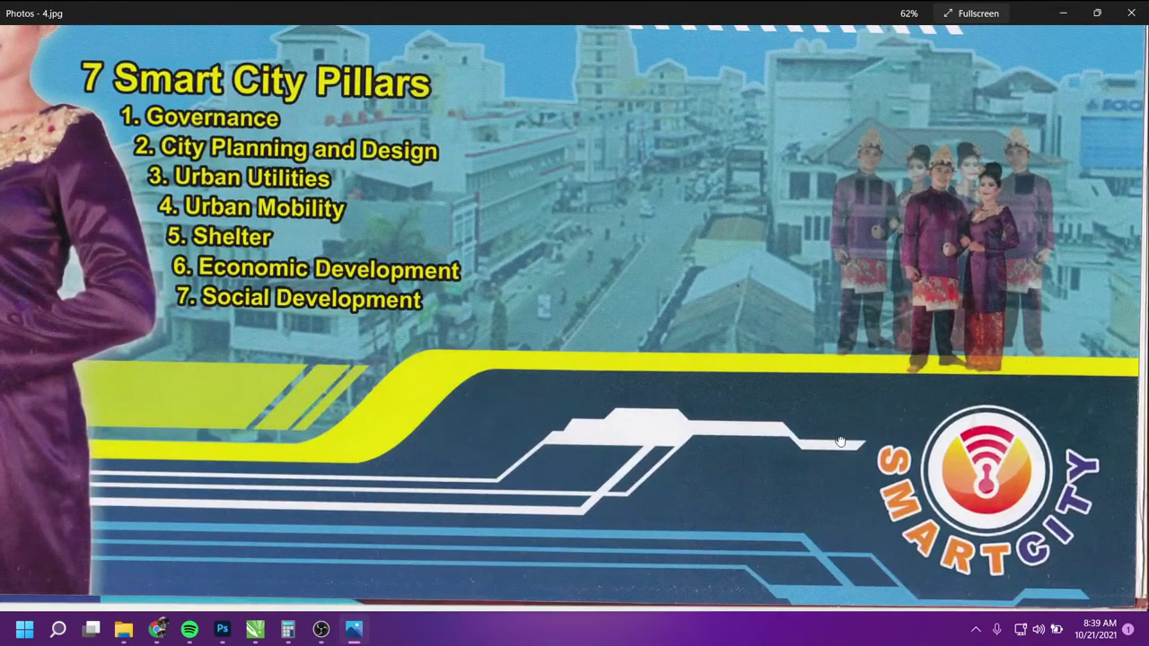
{"action": "scroll", "coordinate": [827, 409], "scroll_direction": "up", "scroll_amount": 1}
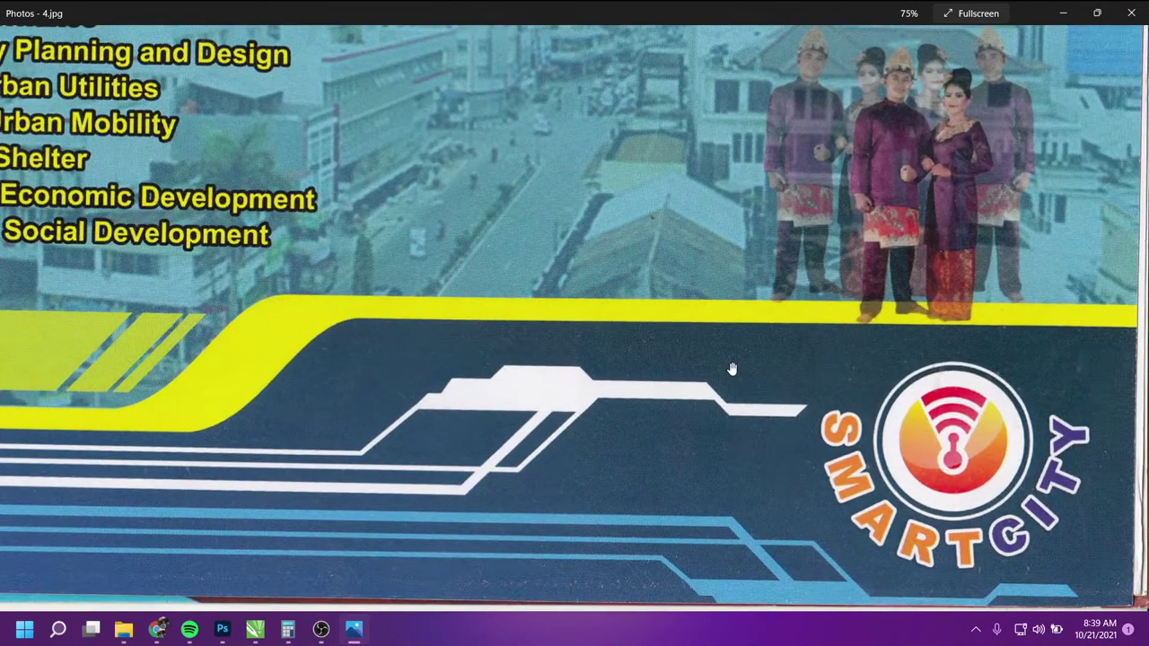
{"action": "scroll", "coordinate": [730, 367], "scroll_direction": "down", "scroll_amount": 5}
{"action": "scroll", "coordinate": [729, 366], "scroll_direction": "down", "scroll_amount": 2}
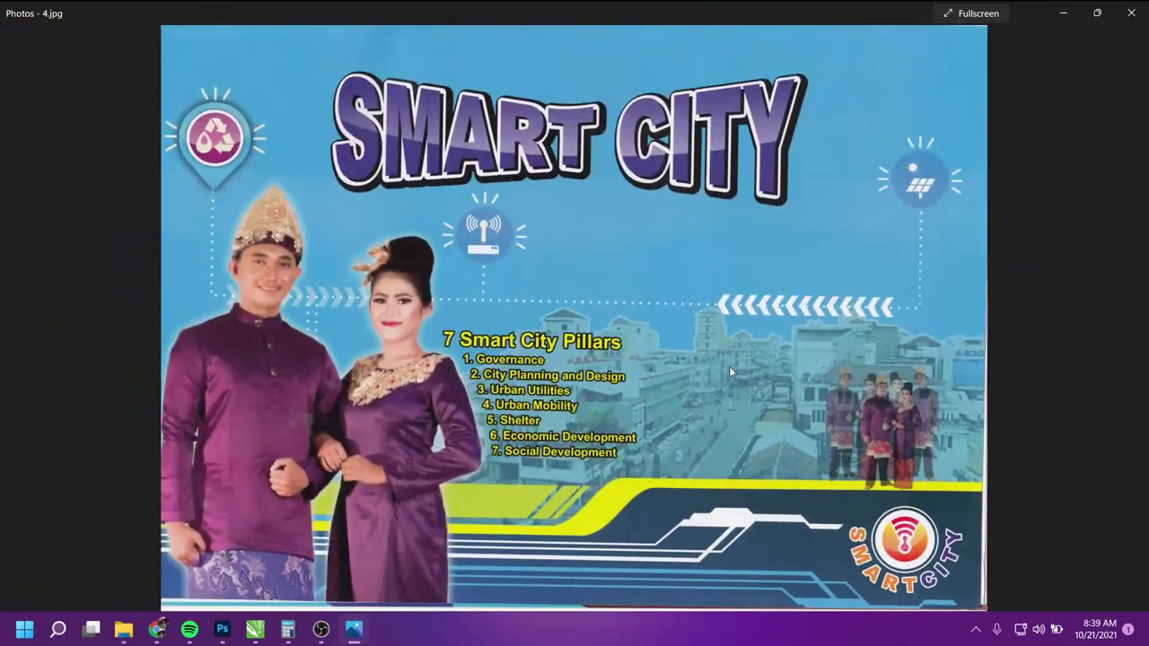
{"action": "key", "text": "Left"}
{"action": "key", "text": "Right"}
{"action": "key", "text": "Left"}
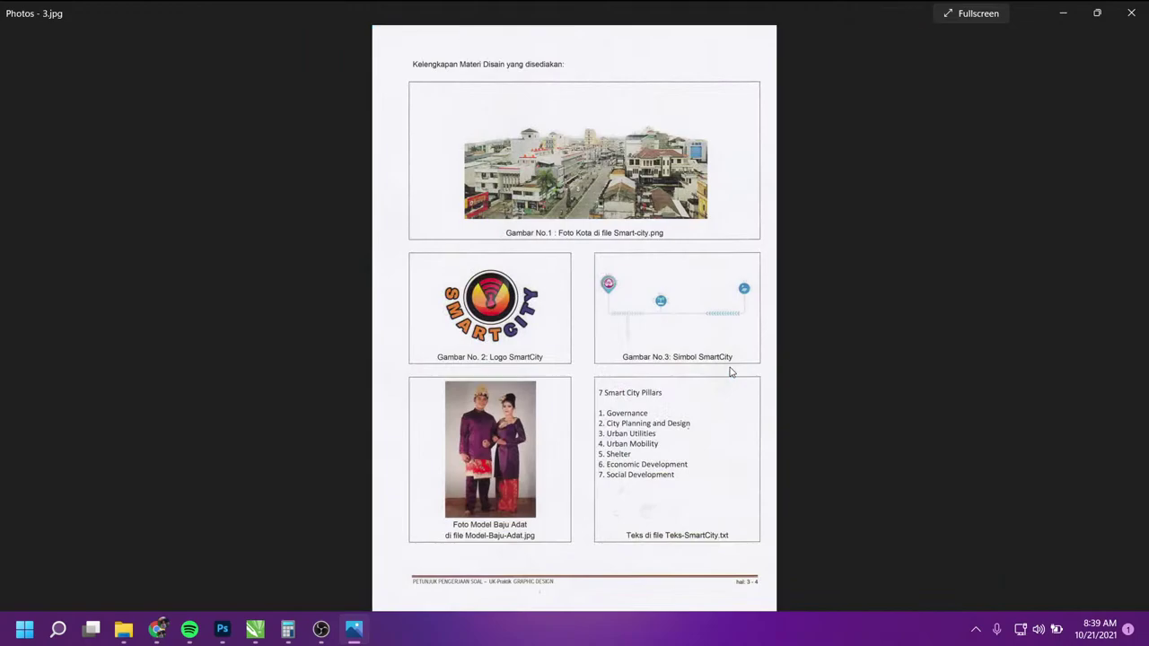
{"action": "scroll", "coordinate": [730, 371], "scroll_direction": "up", "scroll_amount": 2}
{"action": "scroll", "coordinate": [695, 351], "scroll_direction": "up", "scroll_amount": 2}
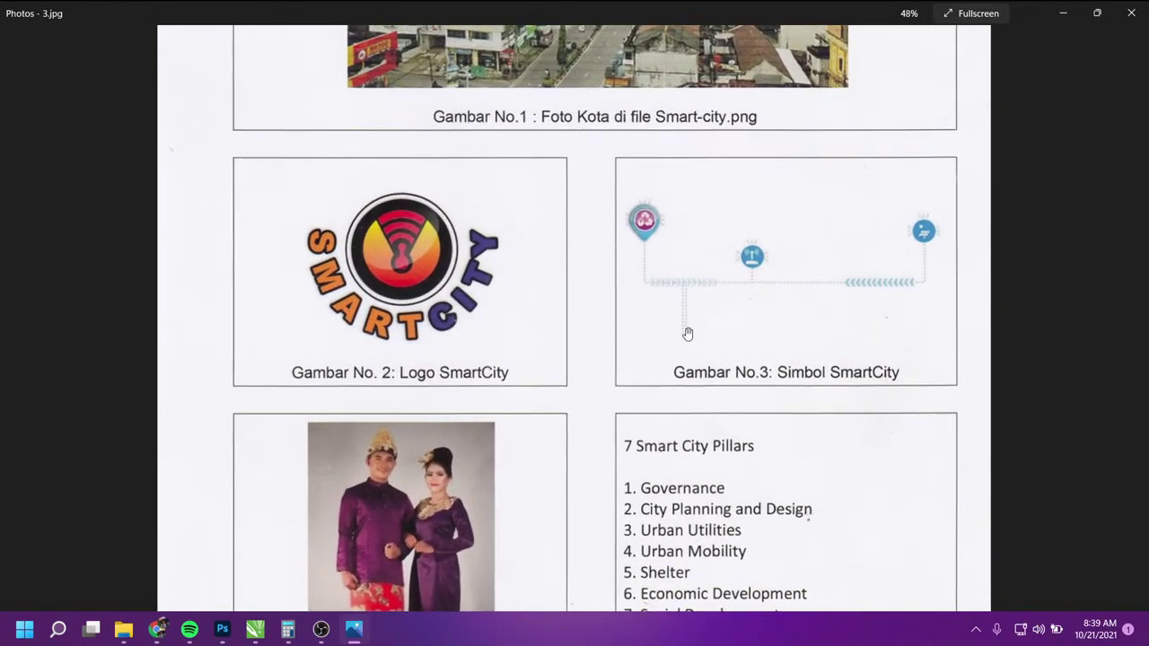
{"action": "scroll", "coordinate": [688, 334], "scroll_direction": "up", "scroll_amount": 1}
{"action": "scroll", "coordinate": [688, 334], "scroll_direction": "up", "scroll_amount": 1}
{"action": "left_click_drag", "start_coordinate": [590, 263], "coordinate": [585, 289]}
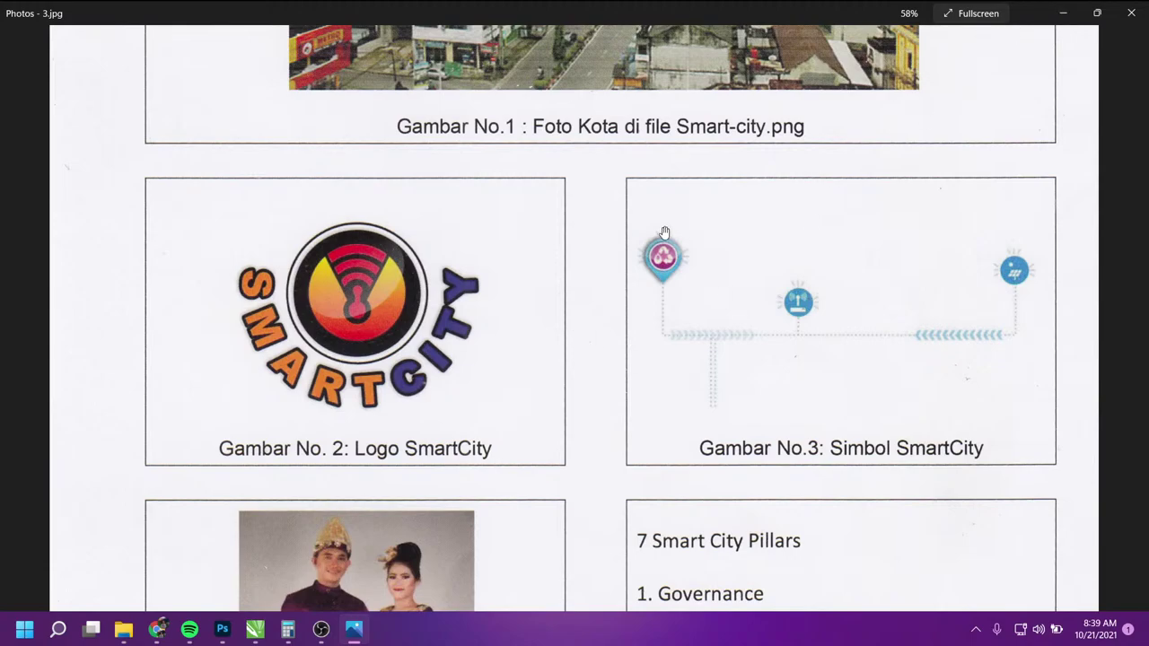
{"action": "left_click", "coordinate": [1063, 12]}
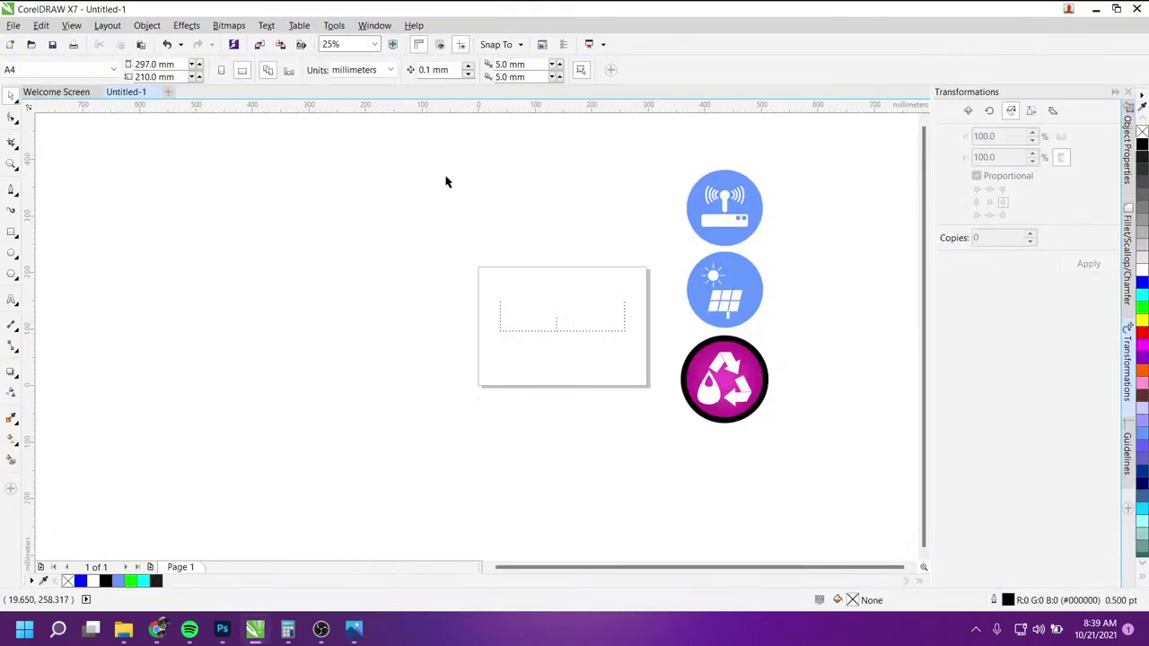
Step: Move the solar-panel icon to the upper left of the page
{"action": "scroll", "coordinate": [543, 356], "scroll_direction": "up", "scroll_amount": 2}
{"action": "scroll", "coordinate": [498, 363], "scroll_direction": "down", "scroll_amount": 2}
{"action": "scroll", "coordinate": [710, 270], "scroll_direction": "up", "scroll_amount": 2}
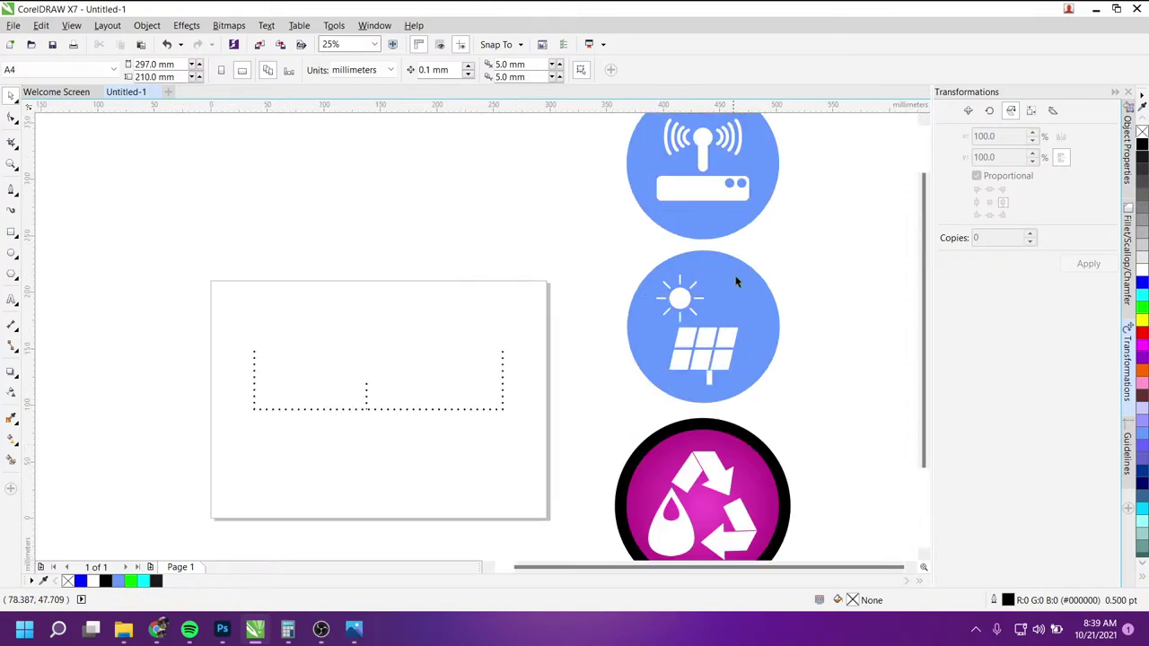
{"action": "left_click_drag", "start_coordinate": [728, 328], "coordinate": [564, 259]}
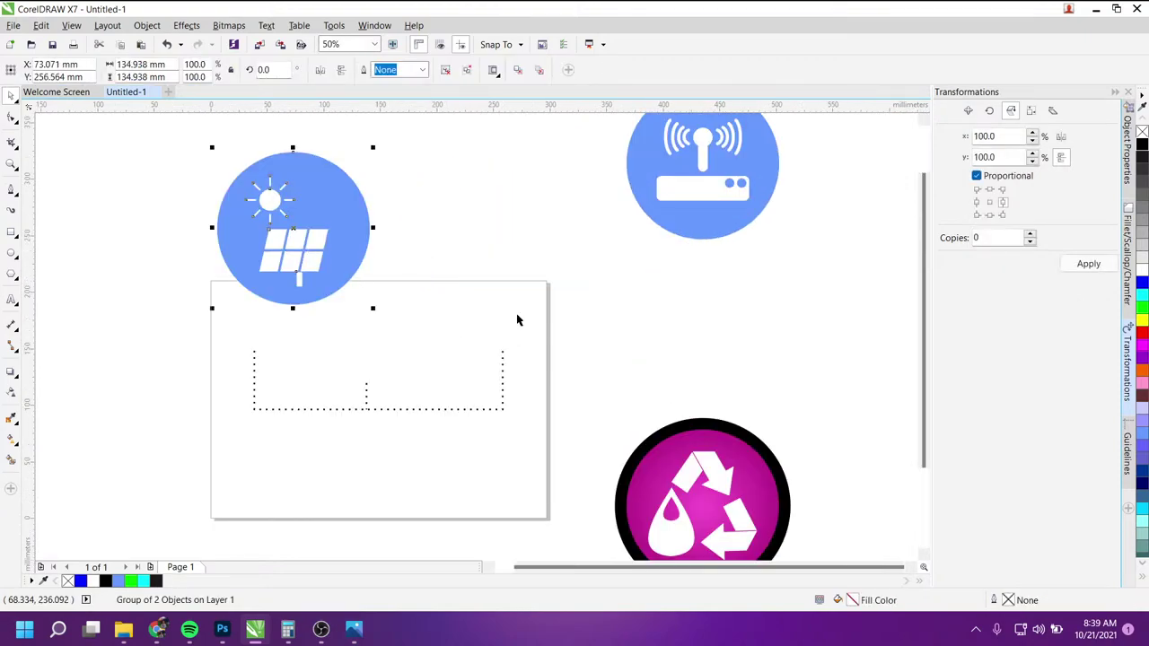
{"action": "left_click", "coordinate": [517, 319]}
{"action": "scroll", "coordinate": [285, 250], "scroll_direction": "up", "scroll_amount": 2}
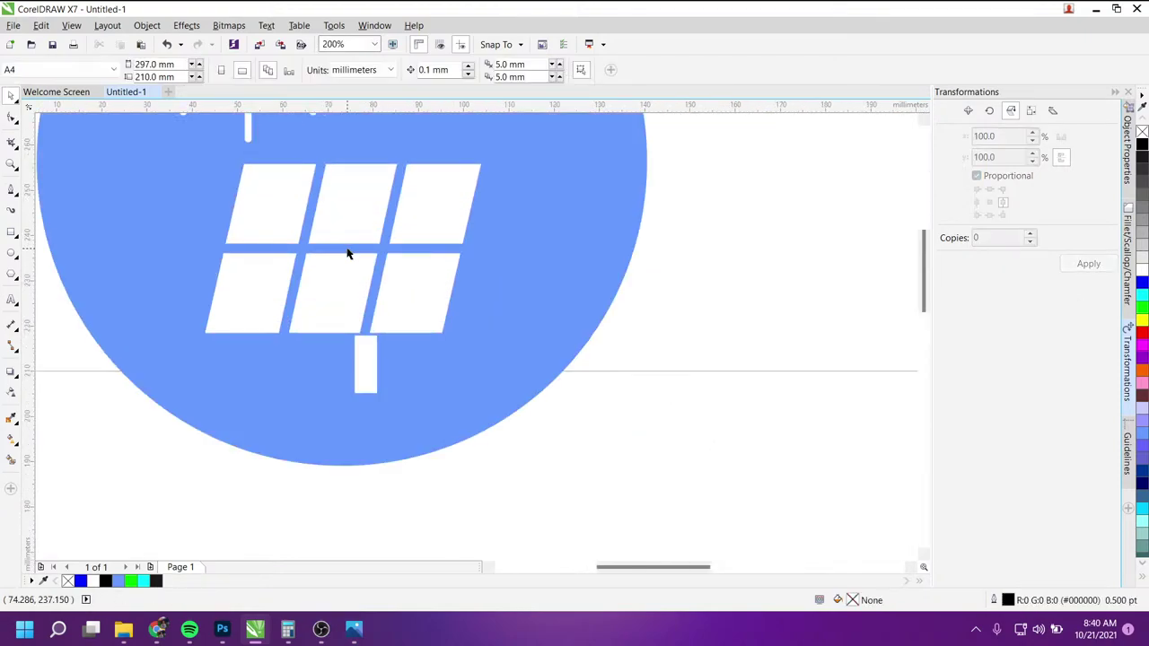
{"action": "scroll", "coordinate": [348, 254], "scroll_direction": "down", "scroll_amount": 1}
{"action": "scroll", "coordinate": [926, 296], "scroll_direction": "up", "scroll_amount": 1}
{"action": "scroll", "coordinate": [926, 296], "scroll_direction": "up", "scroll_amount": 1}
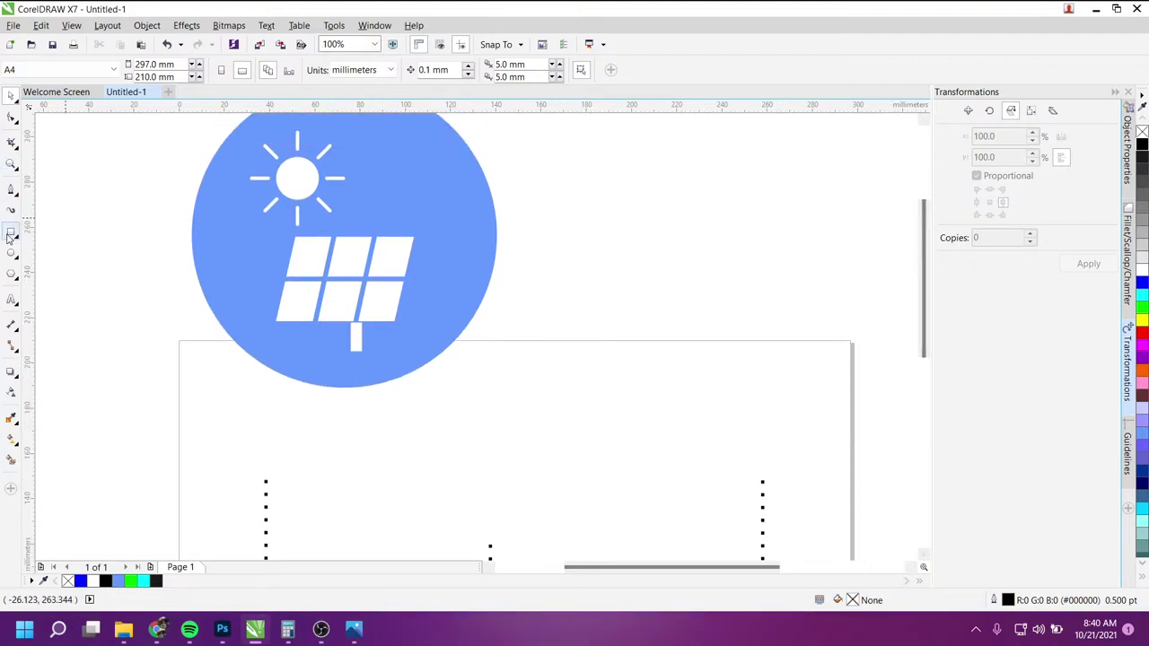
Step: Draw a rectangle beside the icon, slant it into a parallelogram, and fill it blue
{"action": "left_click", "coordinate": [11, 232]}
{"action": "mouse_move", "coordinate": [550, 217]}
{"action": "left_mouse_down"}
{"action": "mouse_move", "coordinate": [799, 299]}
{"action": "mouse_move", "coordinate": [781, 356]}
{"action": "left_mouse_up"}
{"action": "left_click", "coordinate": [13, 117]}
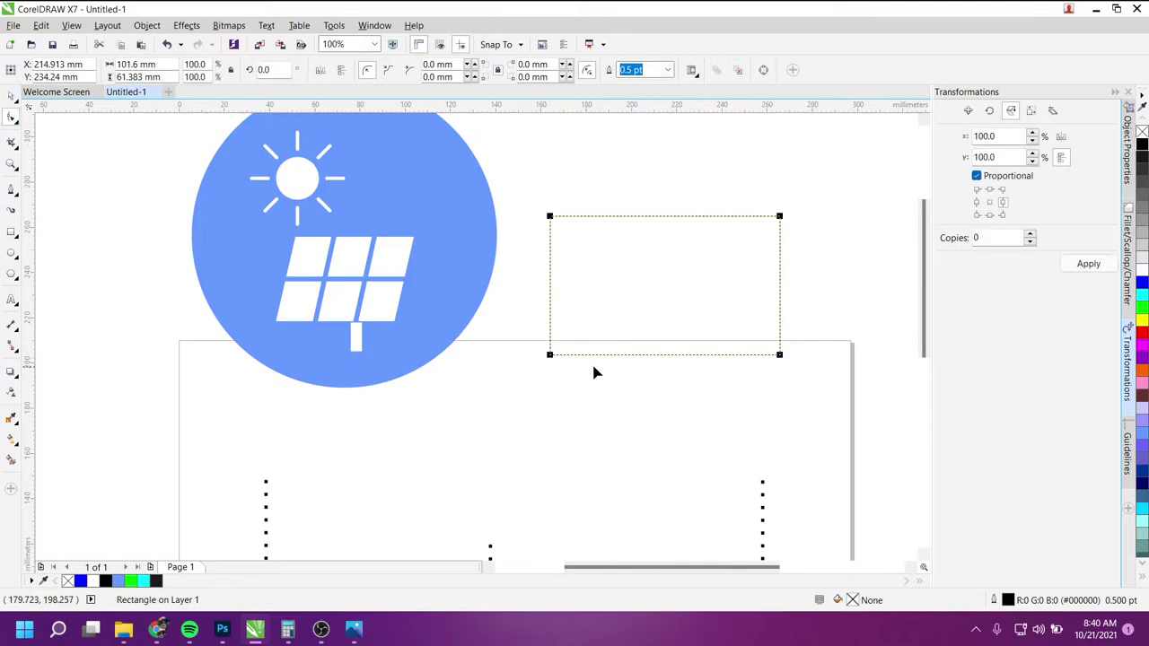
{"action": "right_click", "coordinate": [641, 296]}
{"action": "left_click", "coordinate": [676, 296]}
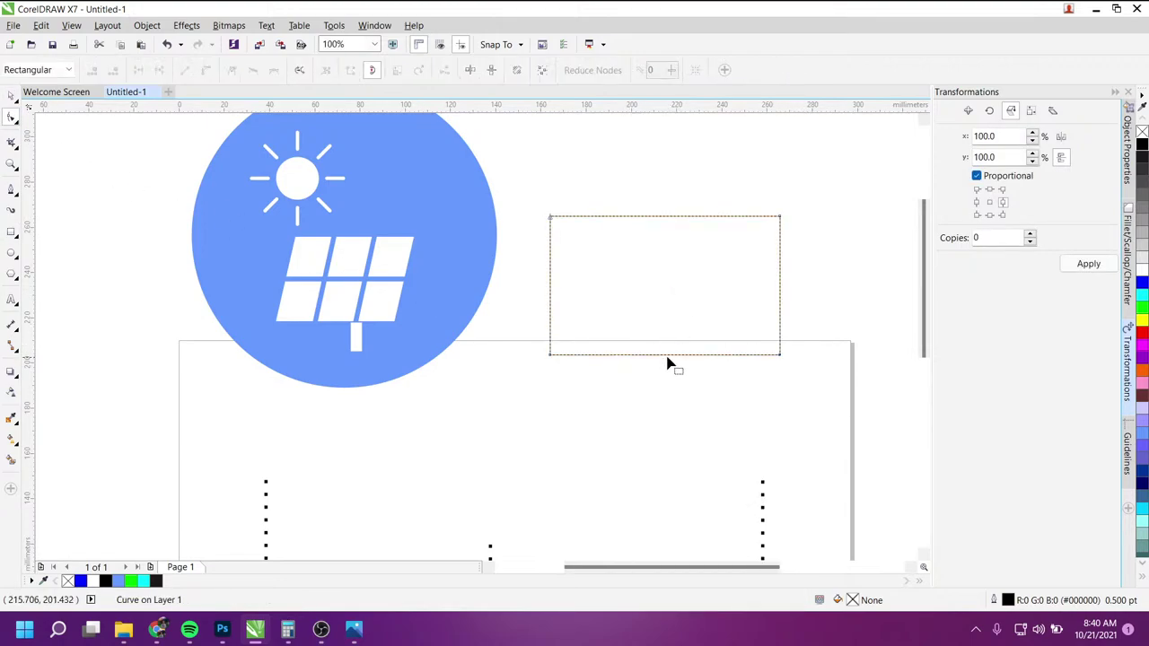
{"action": "mouse_move", "coordinate": [543, 353]}
{"action": "left_mouse_down"}
{"action": "mouse_move", "coordinate": [764, 359]}
{"action": "mouse_move", "coordinate": [719, 354]}
{"action": "left_mouse_up"}
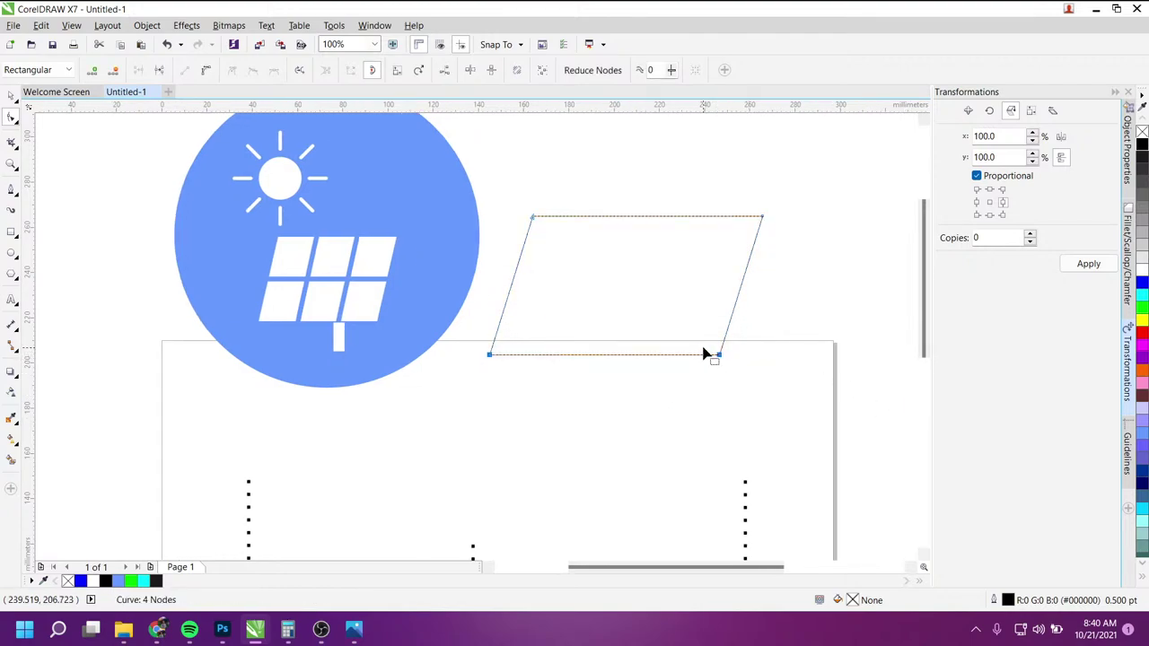
{"action": "left_click", "coordinate": [1143, 285]}
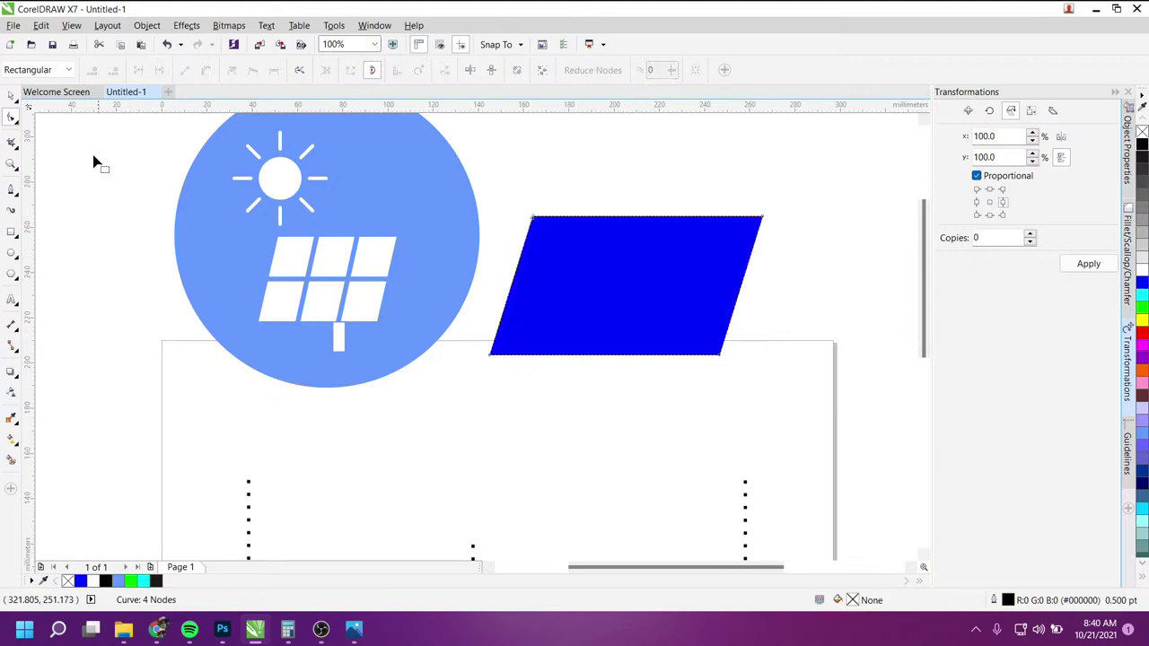
Step: Draw a thin bar across the blue parallelogram and centre it both horizontally and vertically
{"action": "key", "text": "space"}
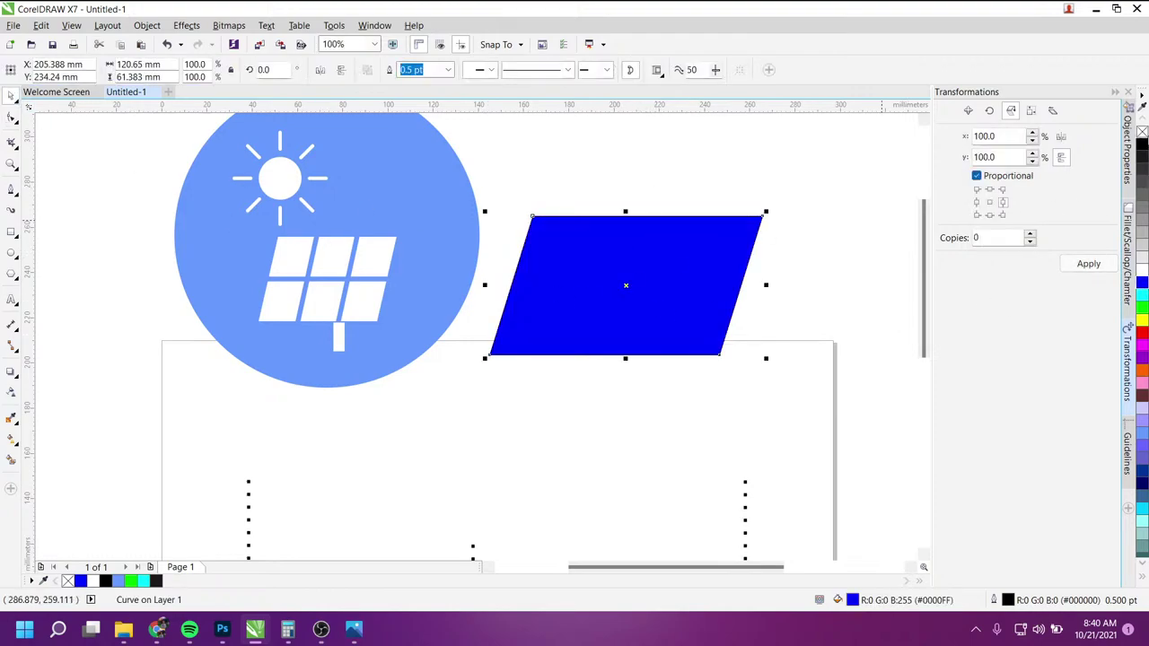
{"action": "left_click", "coordinate": [846, 230]}
{"action": "left_click", "coordinate": [603, 288]}
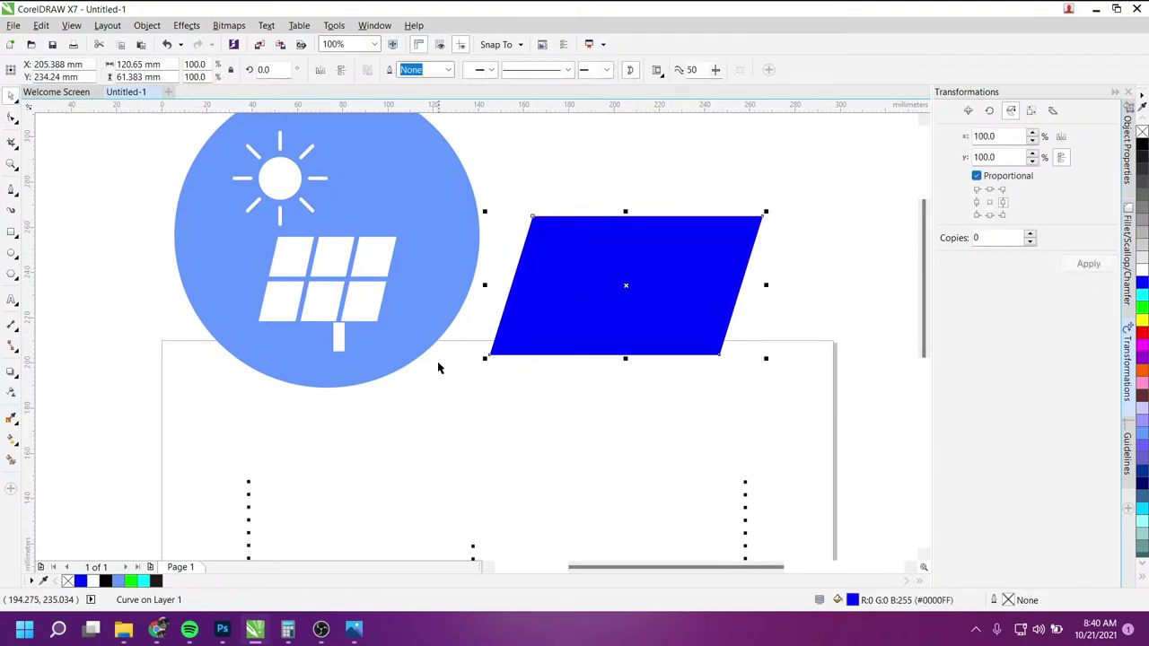
{"action": "left_click", "coordinate": [441, 366]}
{"action": "key", "text": "F6"}
{"action": "left_click_drag", "start_coordinate": [494, 266], "coordinate": [769, 274]}
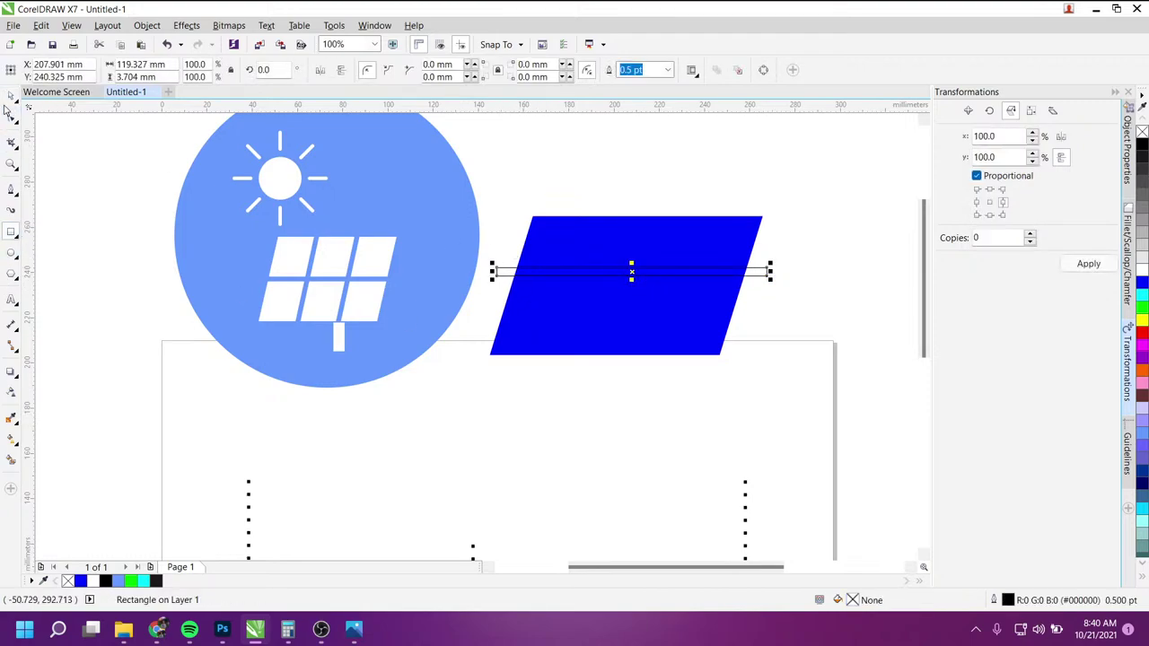
{"action": "left_click", "coordinate": [8, 101]}
{"action": "left_click", "coordinate": [592, 310], "text": "shift"}
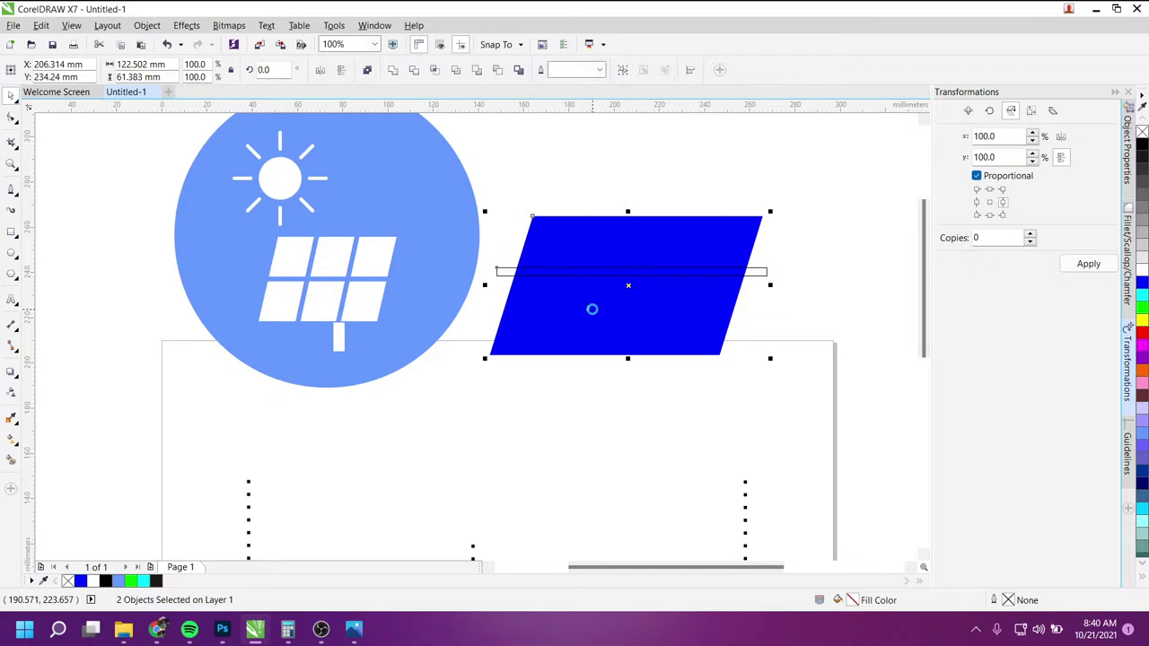
{"action": "key", "text": "c"}
{"action": "key", "text": "e"}
{"action": "left_click", "coordinate": [706, 403]}
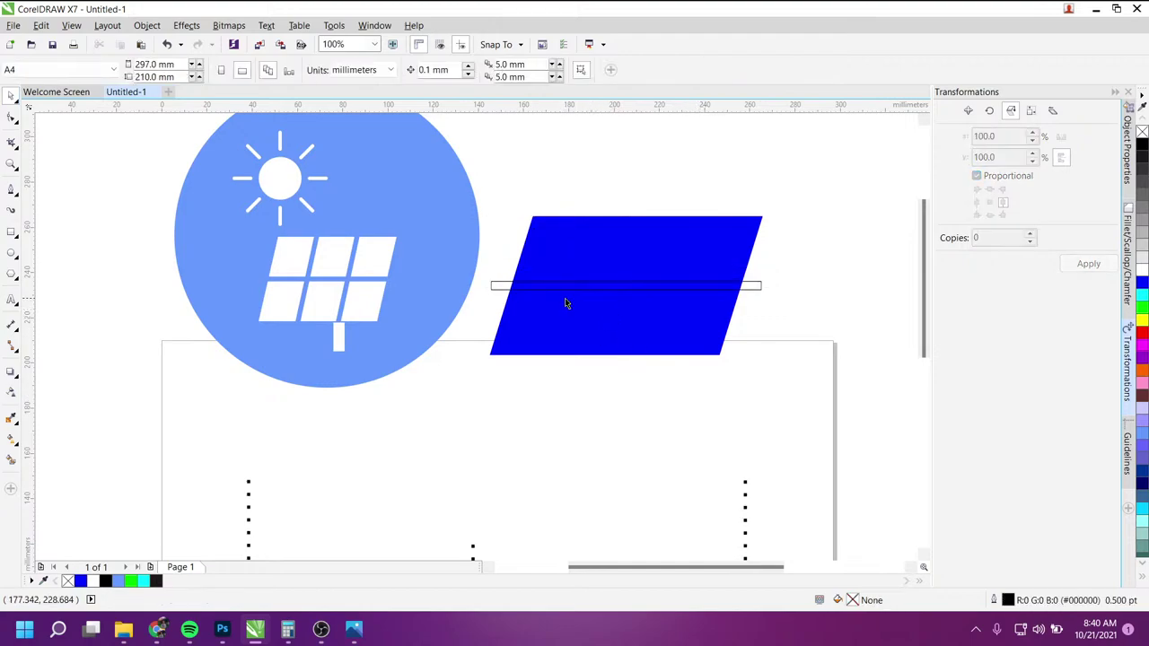
Step: Fill the thin bar with white
{"action": "left_click", "coordinate": [623, 286]}
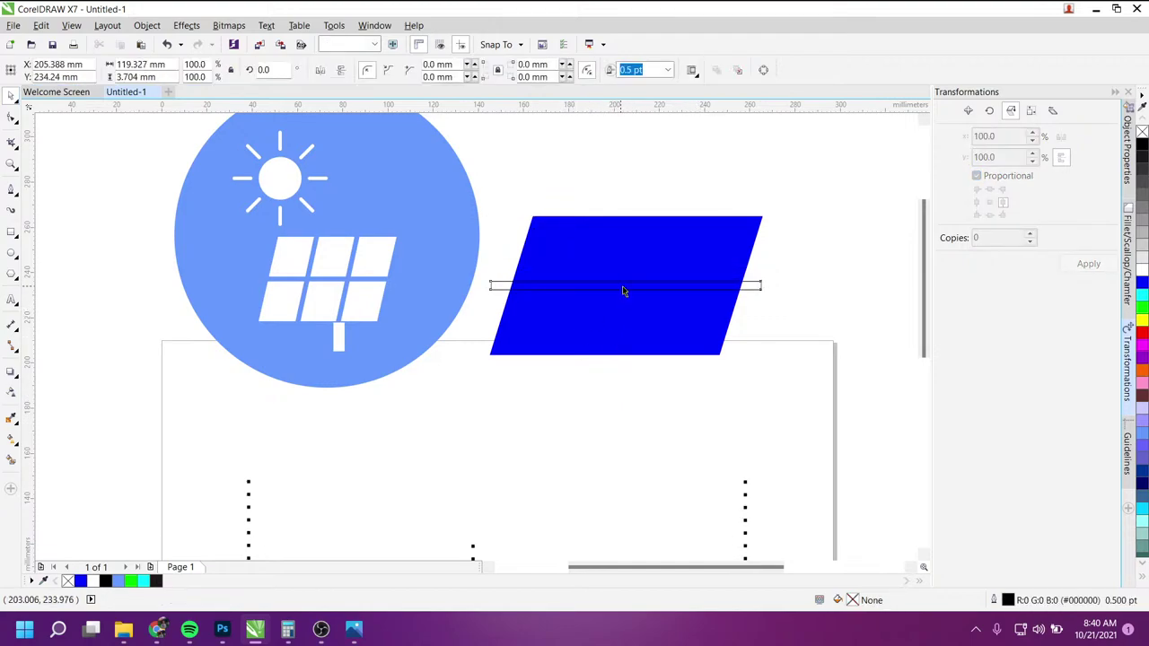
{"action": "left_click", "coordinate": [1142, 270]}
{"action": "left_click", "coordinate": [752, 414]}
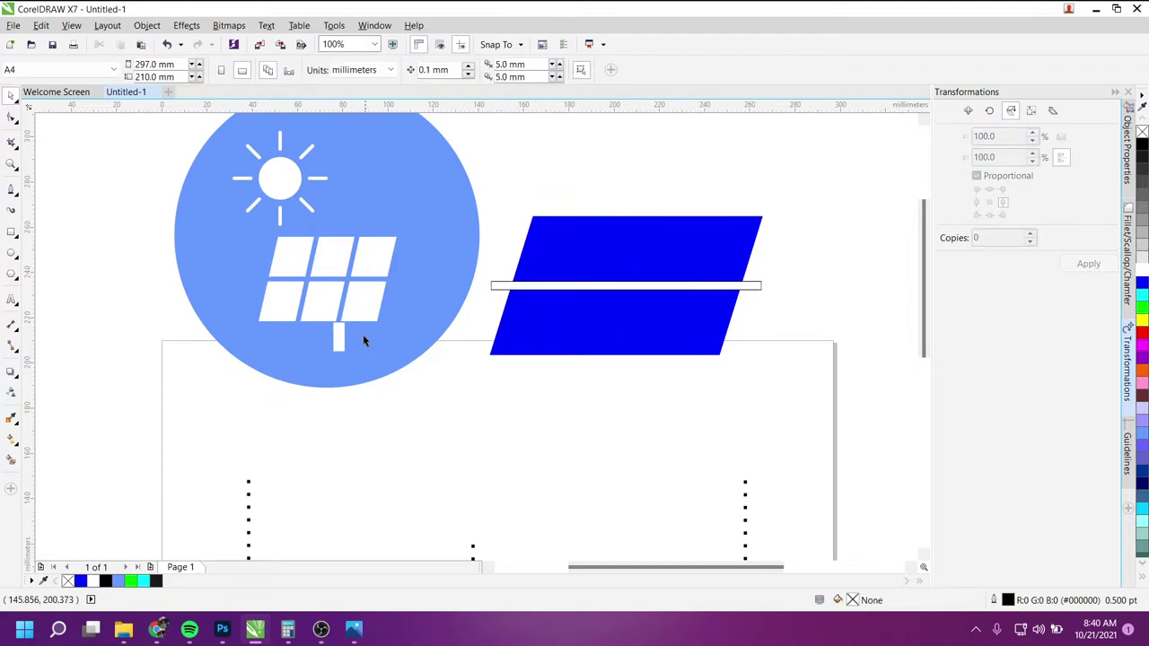
{"action": "scroll", "coordinate": [269, 210], "scroll_direction": "down", "scroll_amount": 3}
{"action": "scroll", "coordinate": [287, 198], "scroll_direction": "up", "scroll_amount": 3}
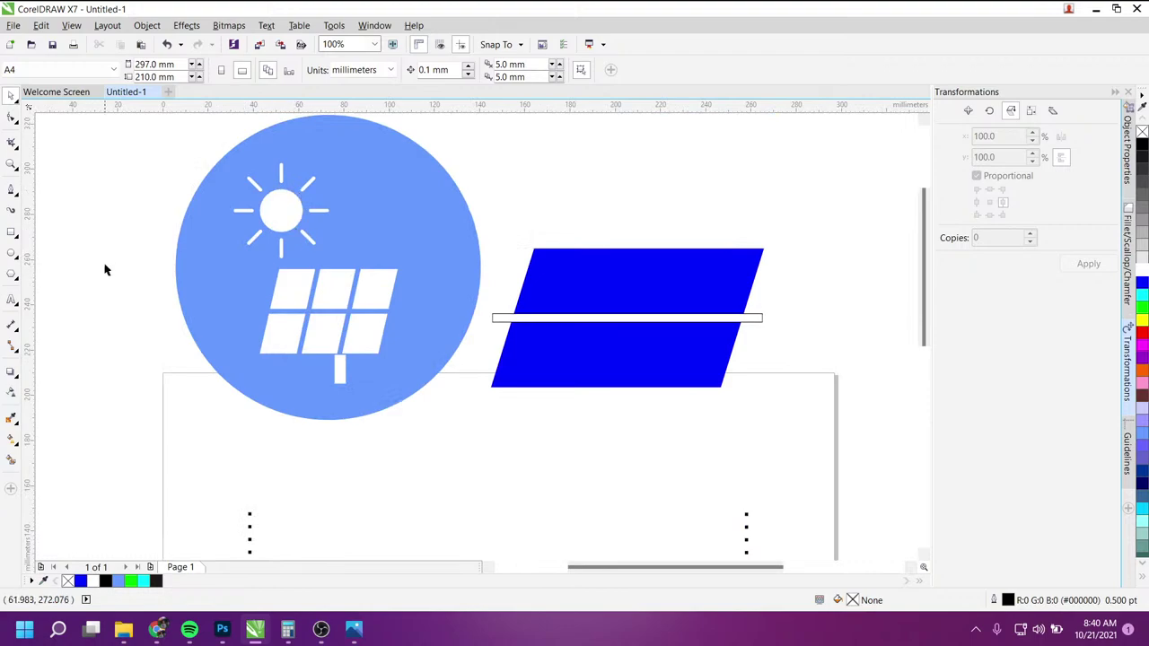
Step: Draw a circle, delete the blue panel and white bar, and move the circle into their place
{"action": "left_click", "coordinate": [11, 253]}
{"action": "left_click_drag", "start_coordinate": [537, 154], "coordinate": [598, 214]}
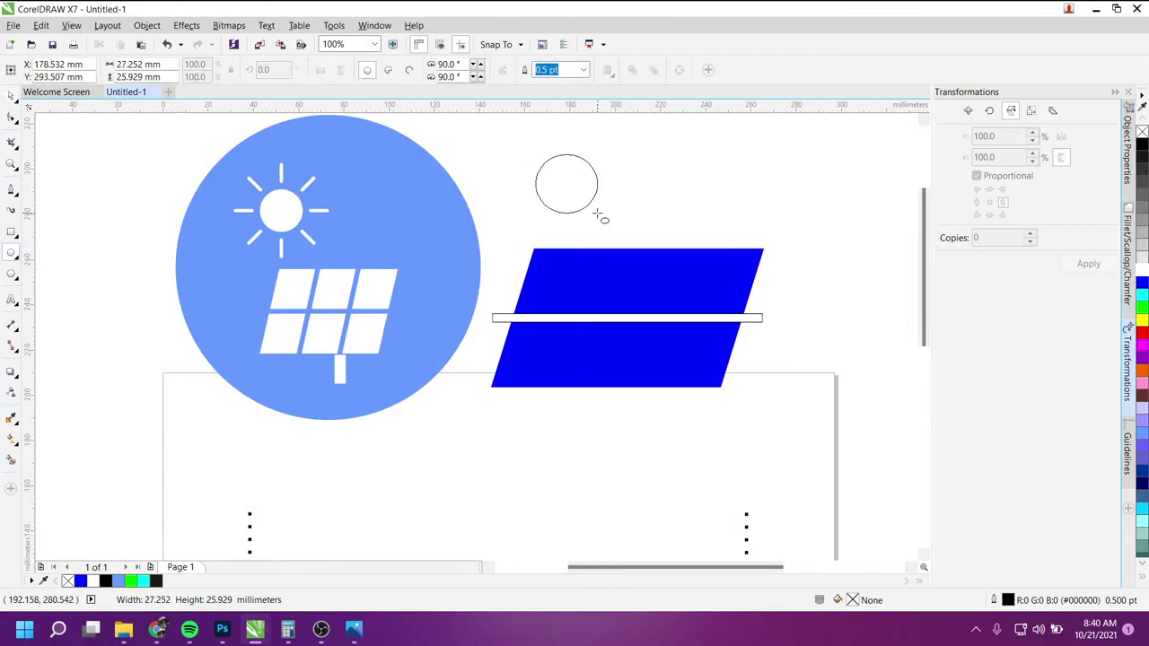
{"action": "key", "text": "space"}
{"action": "left_click", "coordinate": [610, 289]}
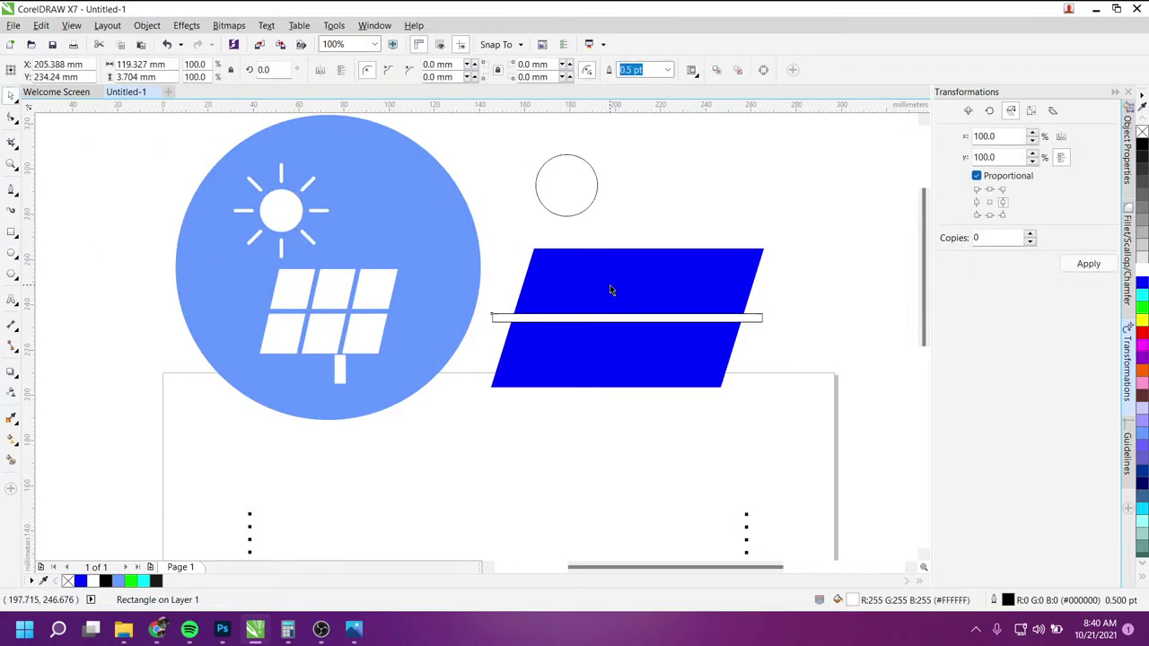
{"action": "key", "text": "Delete"}
{"action": "left_click_drag", "start_coordinate": [562, 194], "coordinate": [624, 327]}
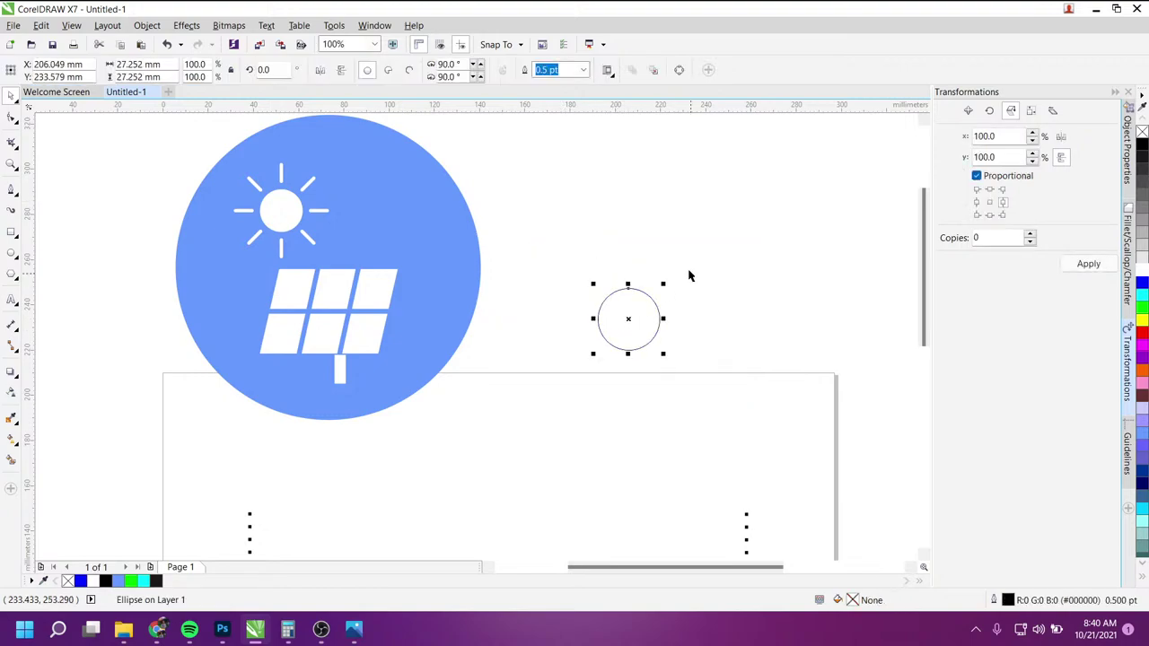
Step: Draw a small thin rounded rectangle above the circle
{"action": "left_click", "coordinate": [12, 231]}
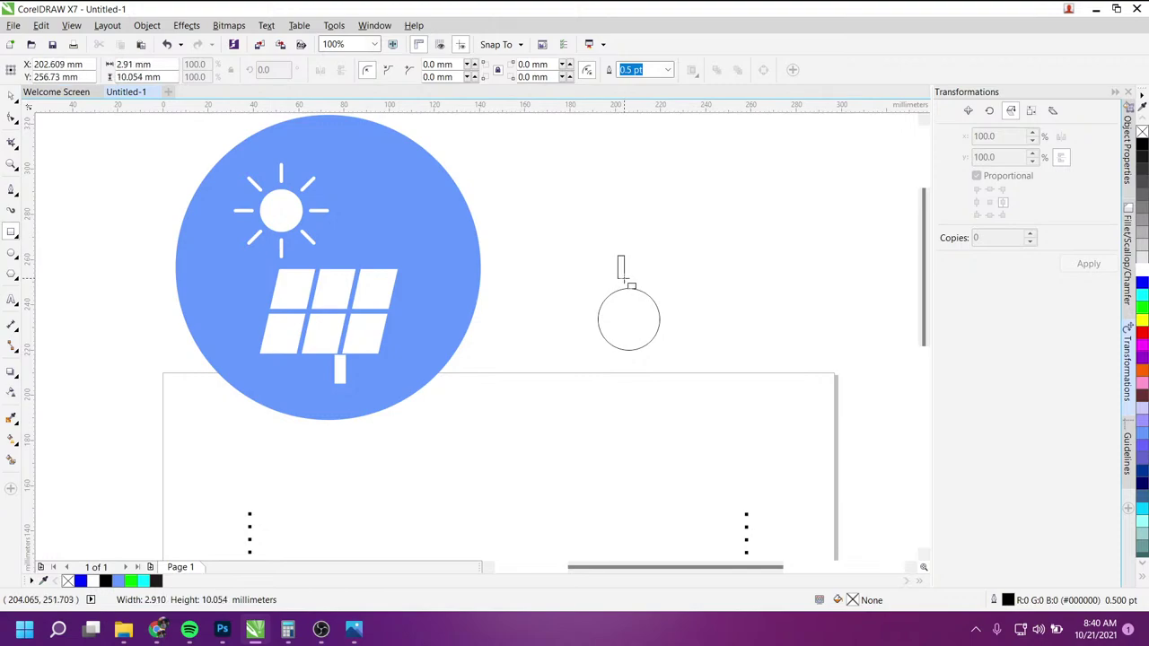
{"action": "mouse_move", "coordinate": [627, 269]}
{"action": "left_mouse_down"}
{"action": "mouse_move", "coordinate": [627, 284]}
{"action": "mouse_move", "coordinate": [618, 275]}
{"action": "left_mouse_up"}
{"action": "left_click", "coordinate": [12, 117]}
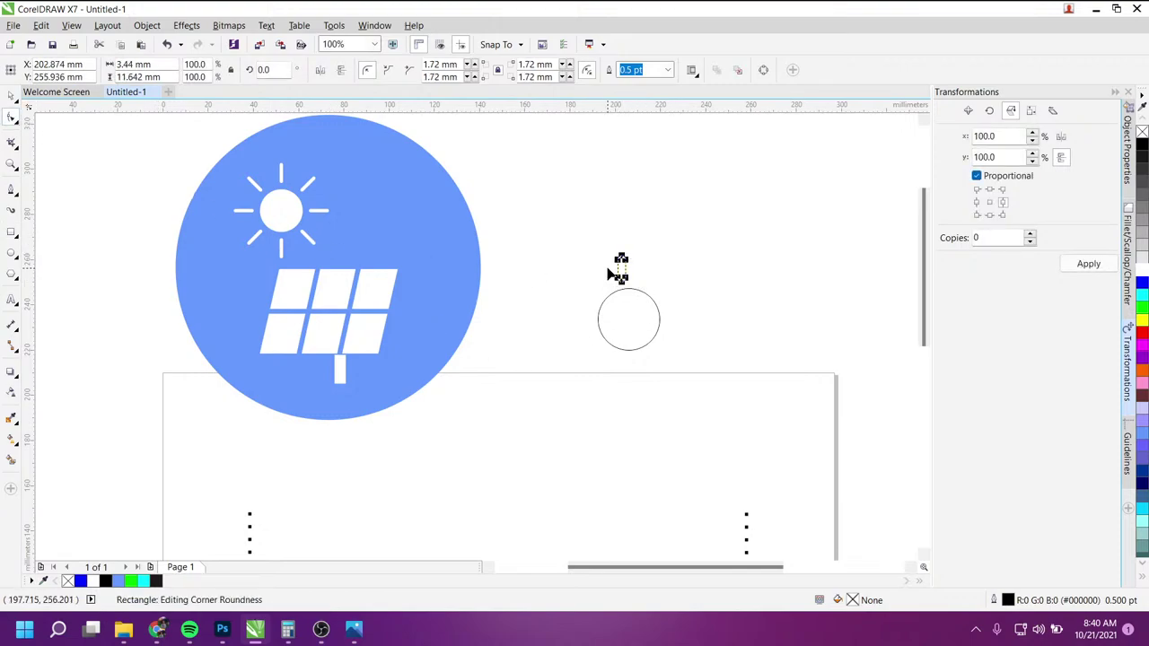
{"action": "left_click", "coordinate": [11, 96]}
{"action": "left_click", "coordinate": [574, 351]}
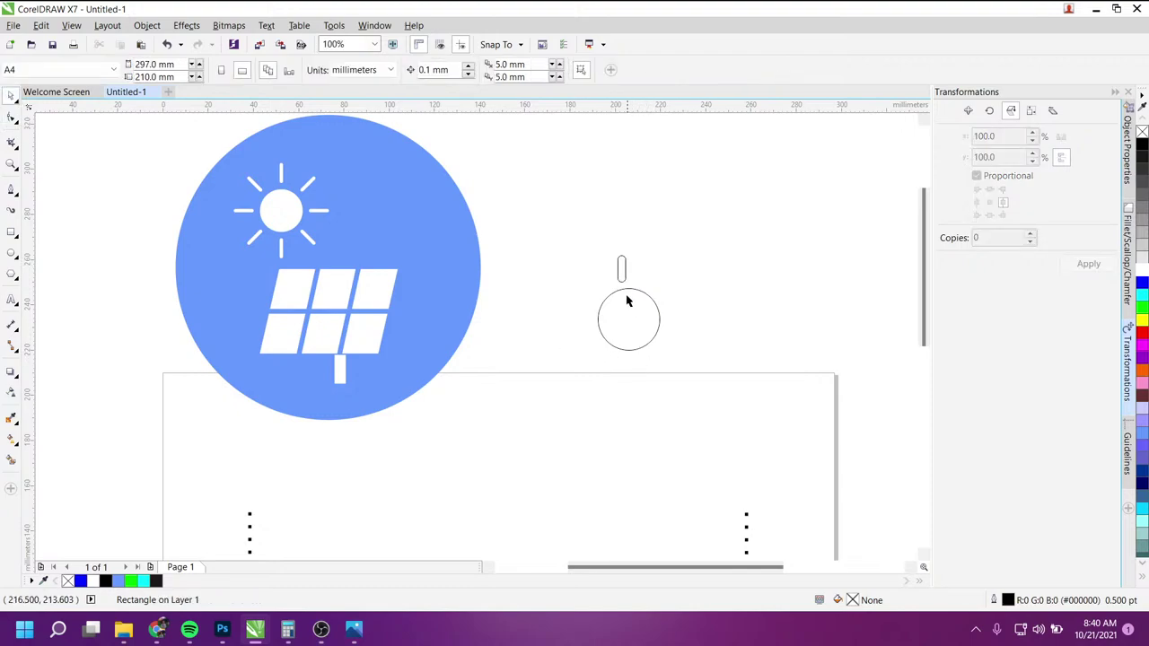
{"action": "scroll", "coordinate": [670, 338], "scroll_direction": "up", "scroll_amount": 1}
Step: Select the rounded bar together with the circle, then reselect the bar alone
{"action": "left_click", "coordinate": [583, 228]}
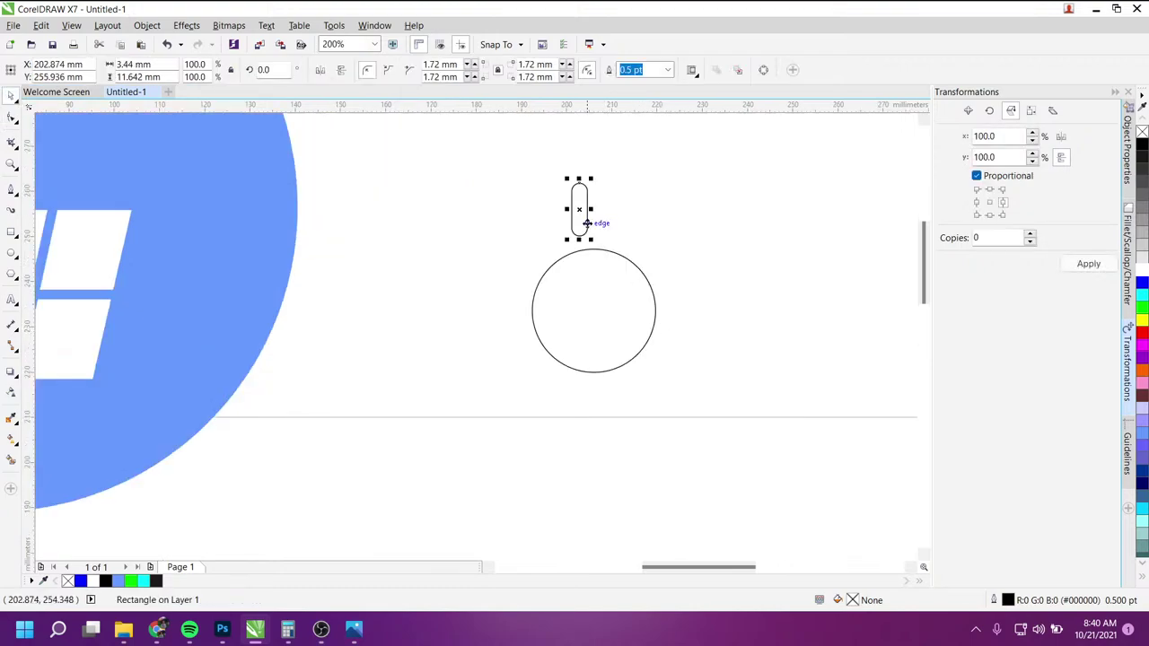
{"action": "left_click", "coordinate": [634, 313], "text": "shift"}
{"action": "left_click", "coordinate": [528, 214]}
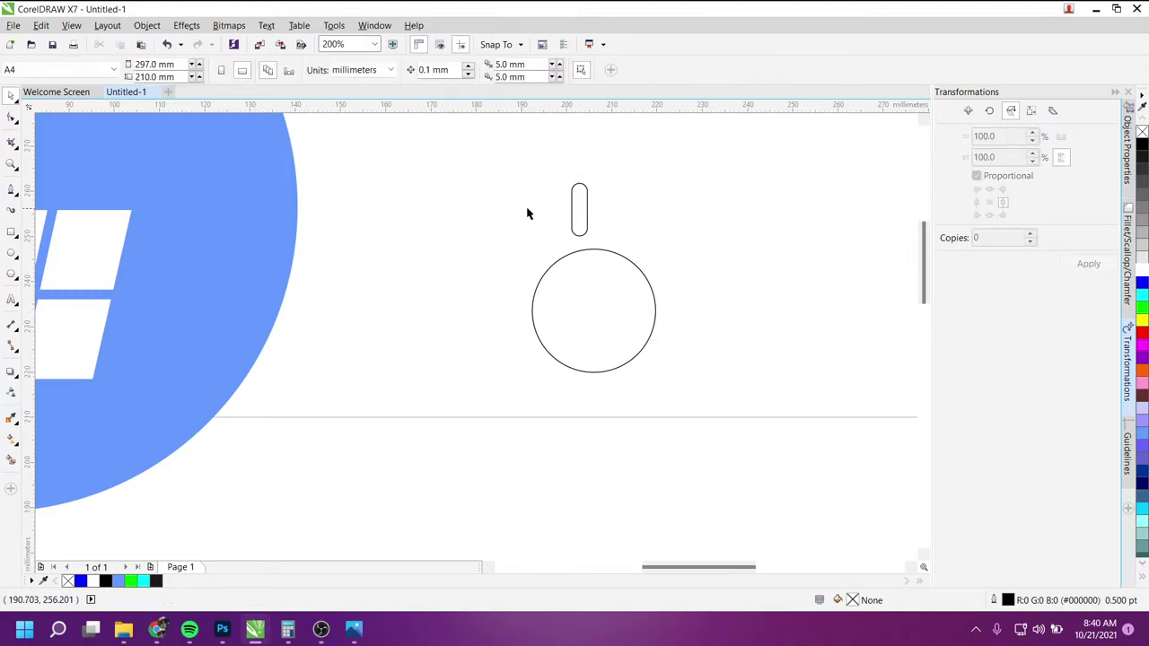
{"action": "left_click", "coordinate": [582, 211]}
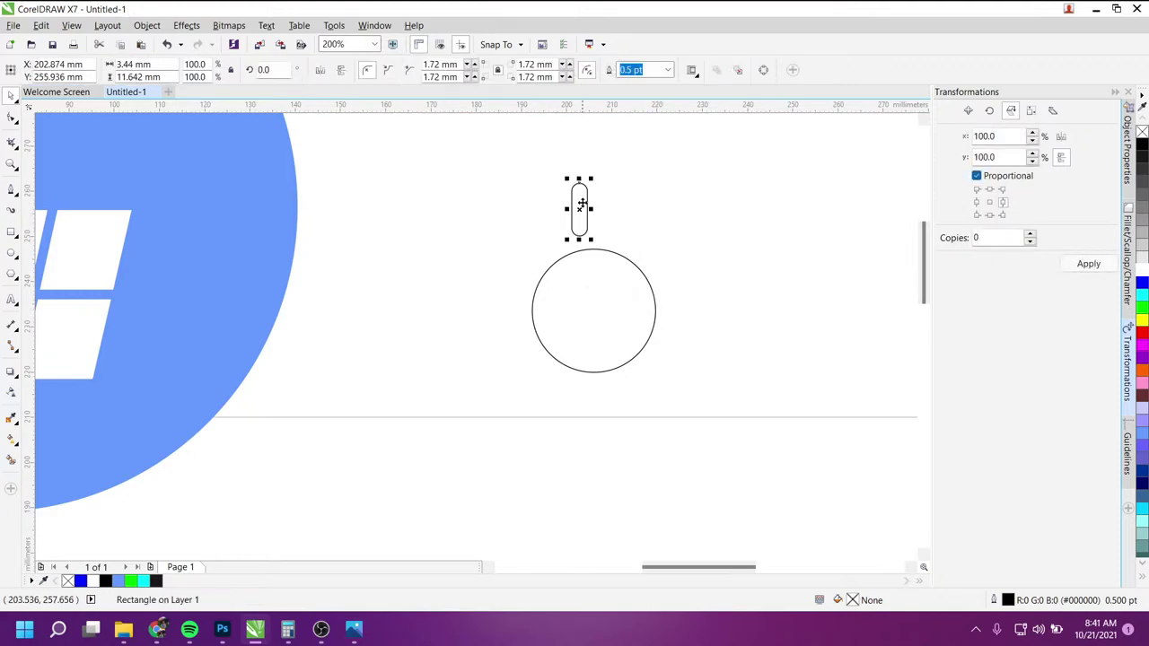
{"action": "left_click", "coordinate": [581, 203]}
{"action": "left_click", "coordinate": [577, 200]}
Step: Nudge the bar right, then centre it horizontally on the circle with C
{"action": "scroll", "coordinate": [578, 205], "scroll_direction": "down", "scroll_amount": 2}
{"action": "scroll", "coordinate": [563, 329], "scroll_direction": "down", "scroll_amount": 1}
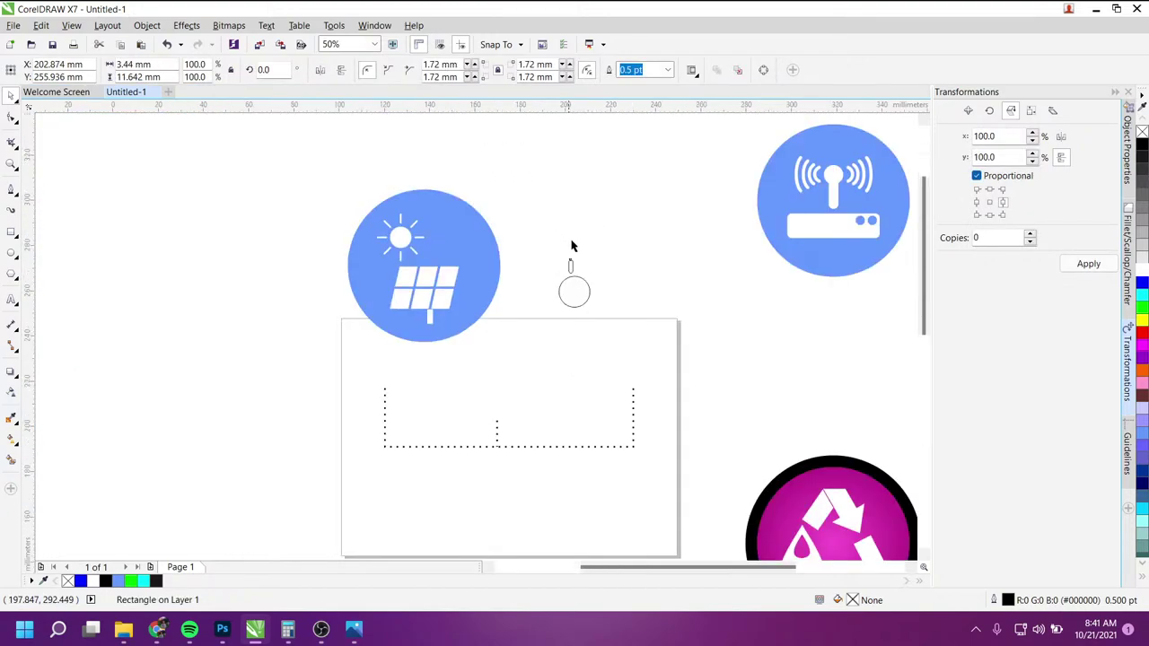
{"action": "scroll", "coordinate": [584, 332], "scroll_direction": "up", "scroll_amount": 1}
{"action": "scroll", "coordinate": [584, 334], "scroll_direction": "up", "scroll_amount": 1}
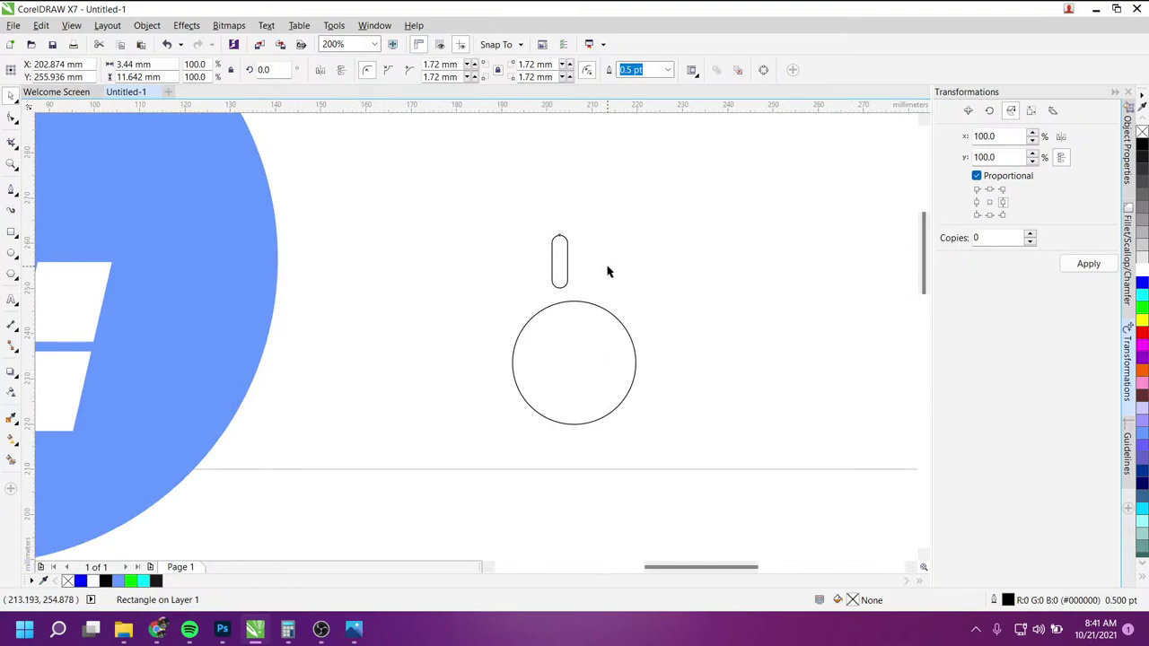
{"action": "left_click_drag", "start_coordinate": [562, 264], "coordinate": [570, 264]}
{"action": "left_click", "coordinate": [562, 308]}
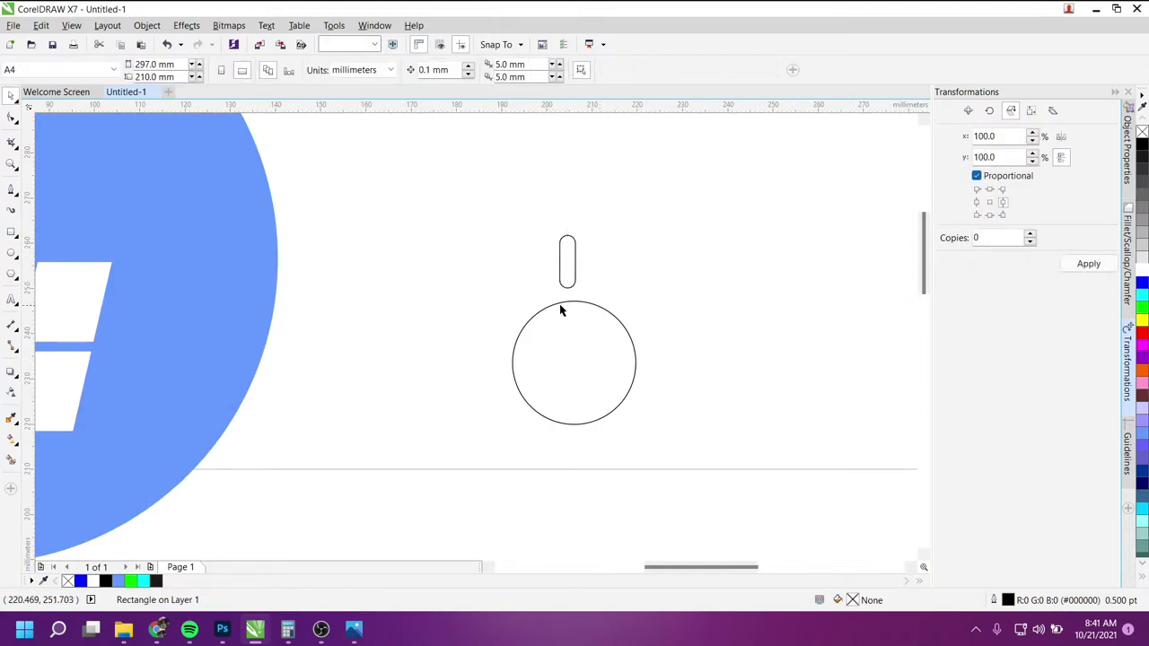
{"action": "left_click", "coordinate": [568, 265]}
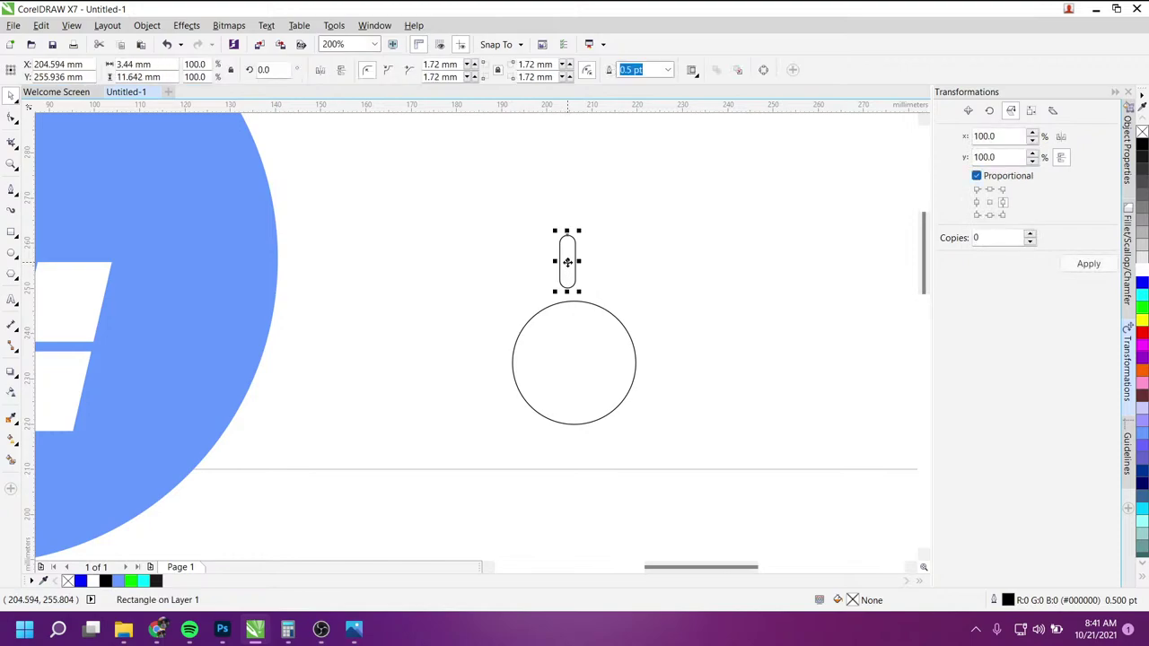
{"action": "left_click", "coordinate": [581, 371], "text": "shift"}
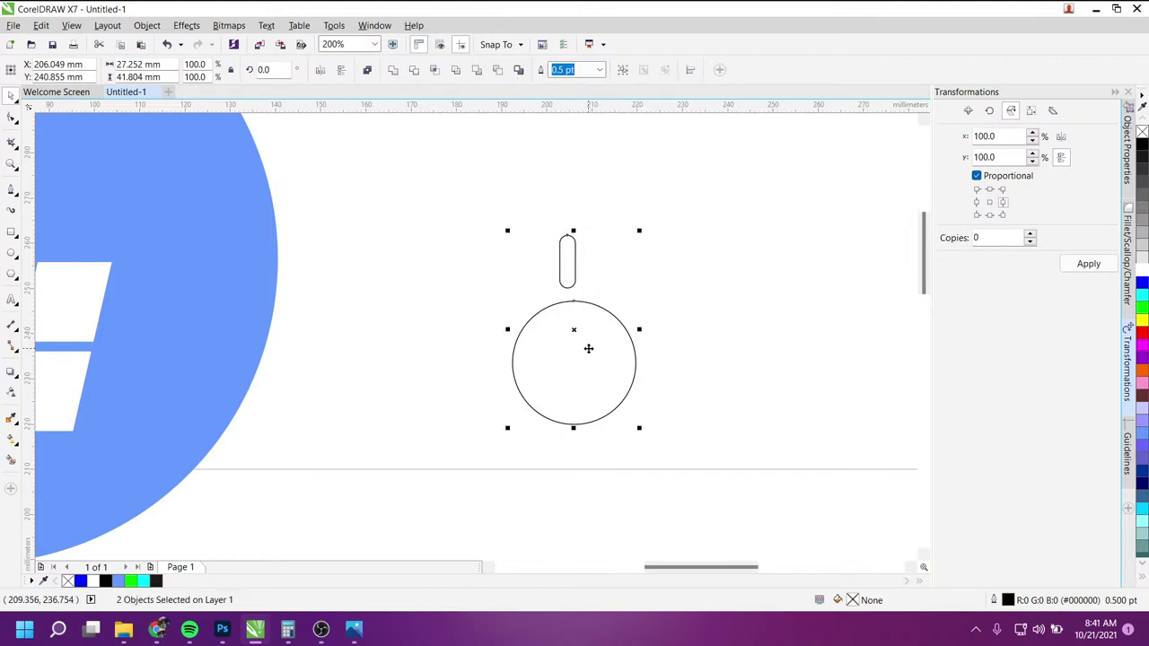
{"action": "key", "text": "c"}
Step: Move the capsule off to the left and re-centre it horizontally over the circle
{"action": "left_click", "coordinate": [574, 261]}
{"action": "left_click_drag", "start_coordinate": [574, 260], "coordinate": [446, 260]}
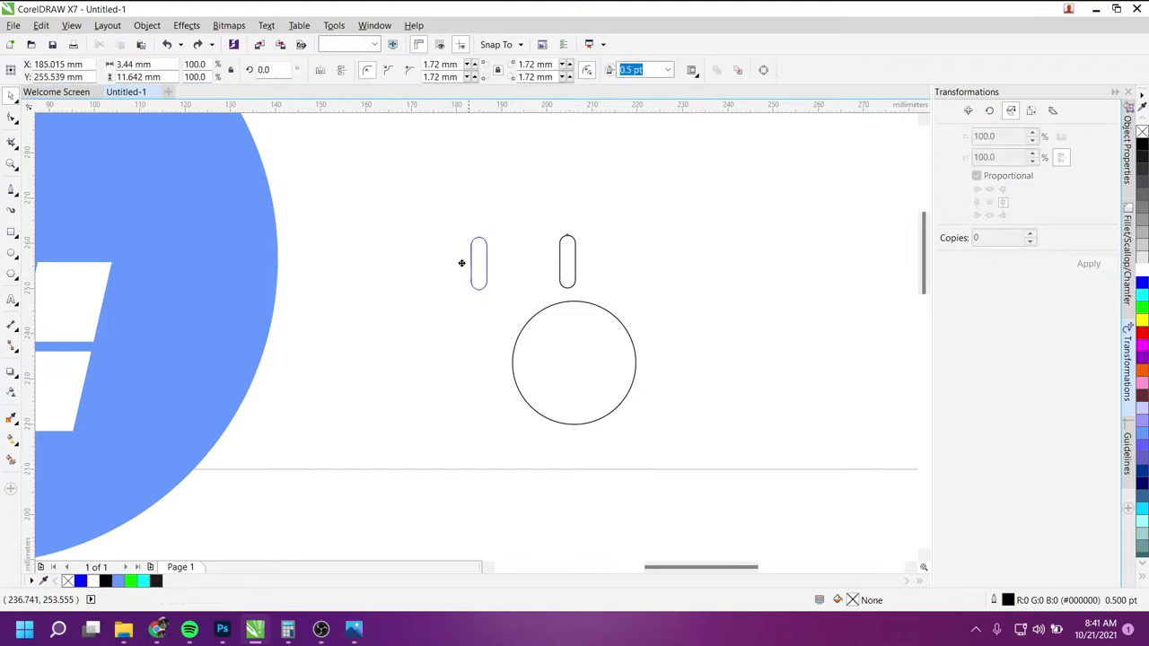
{"action": "left_click", "coordinate": [551, 335], "text": "shift"}
{"action": "key", "text": "c"}
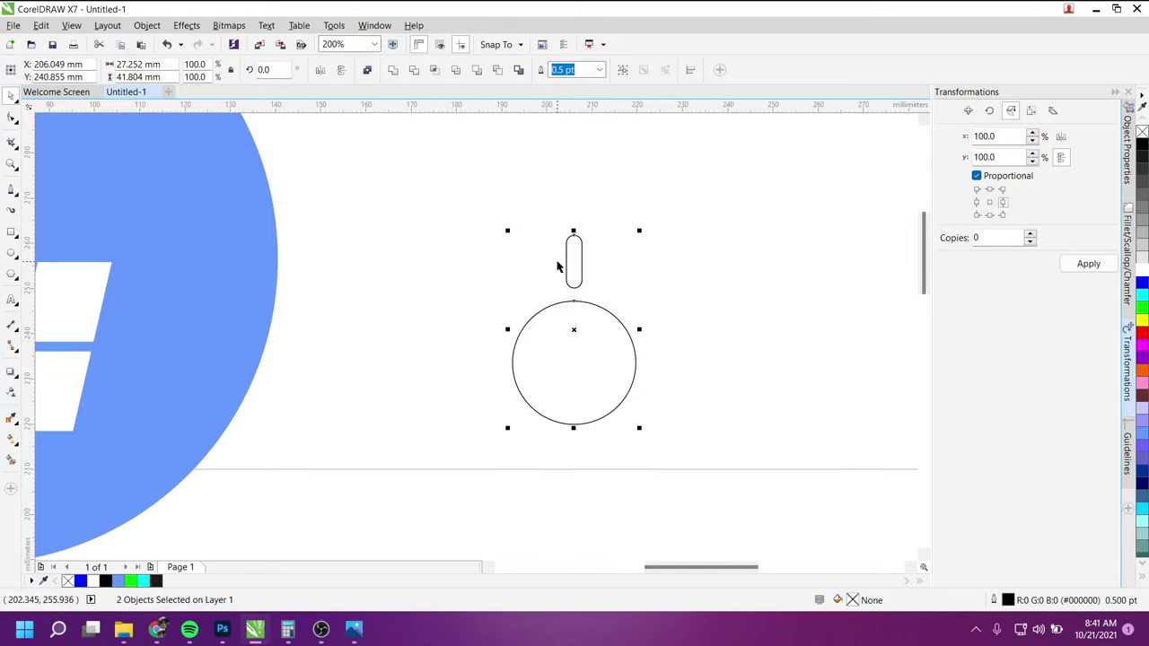
Step: Align the capsule to the circle's vertical centre with E, testing it twice
{"action": "left_click", "coordinate": [628, 288]}
{"action": "left_click_drag", "start_coordinate": [574, 267], "coordinate": [585, 249]}
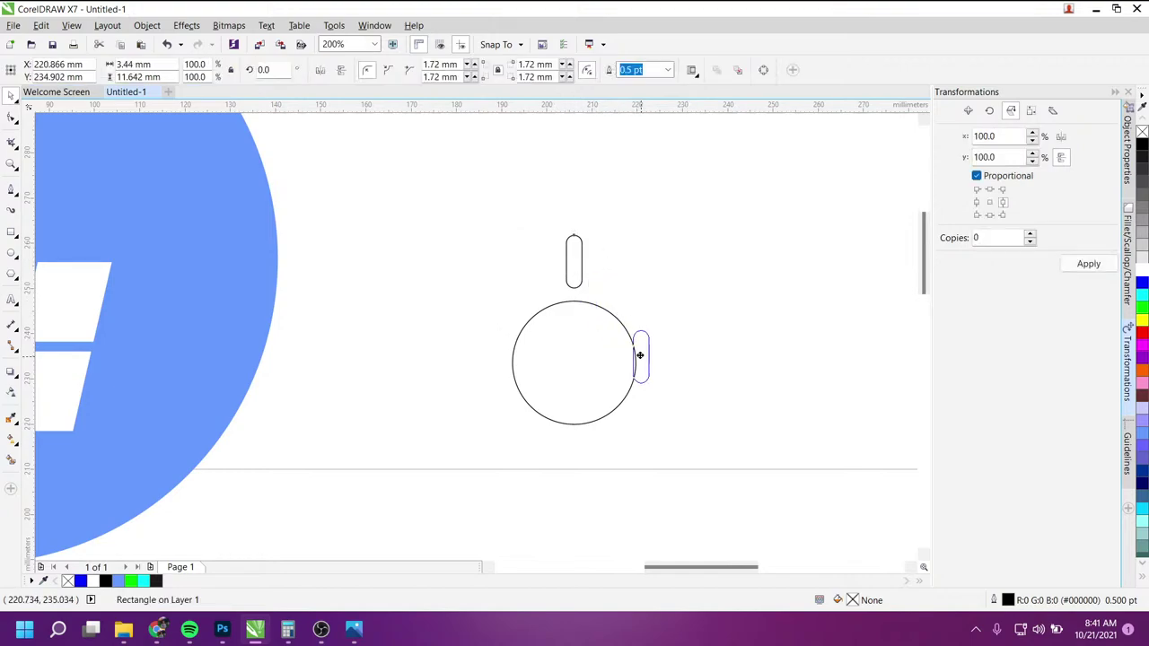
{"action": "left_click", "coordinate": [572, 271]}
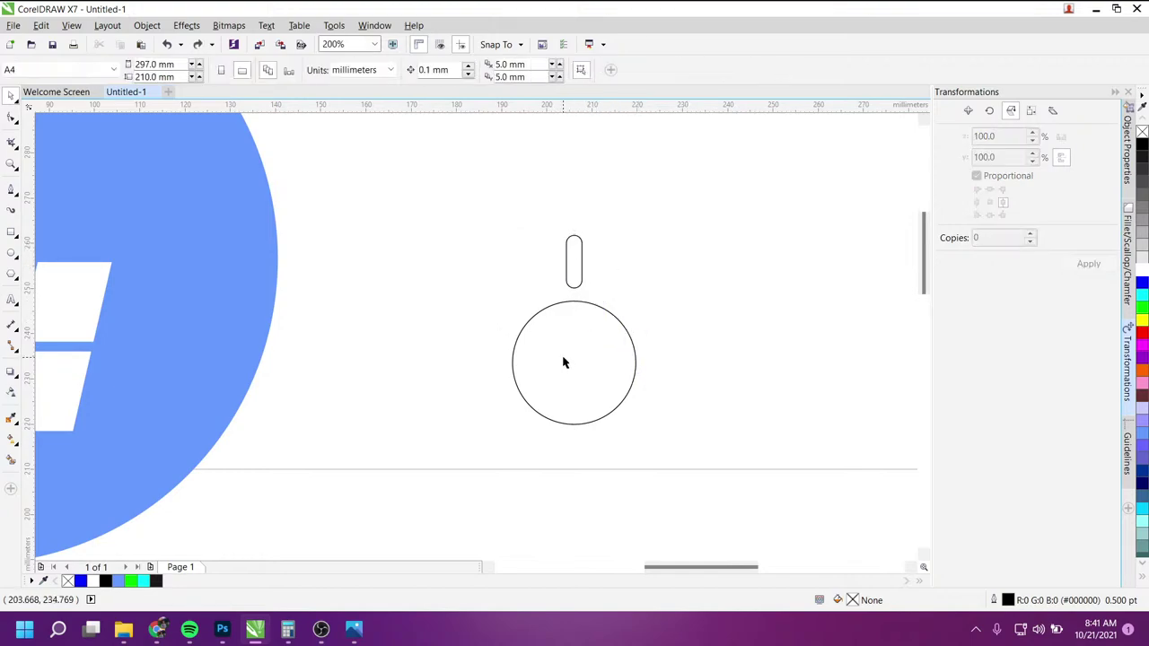
{"action": "left_click", "coordinate": [579, 266]}
{"action": "left_click", "coordinate": [592, 364], "text": "shift"}
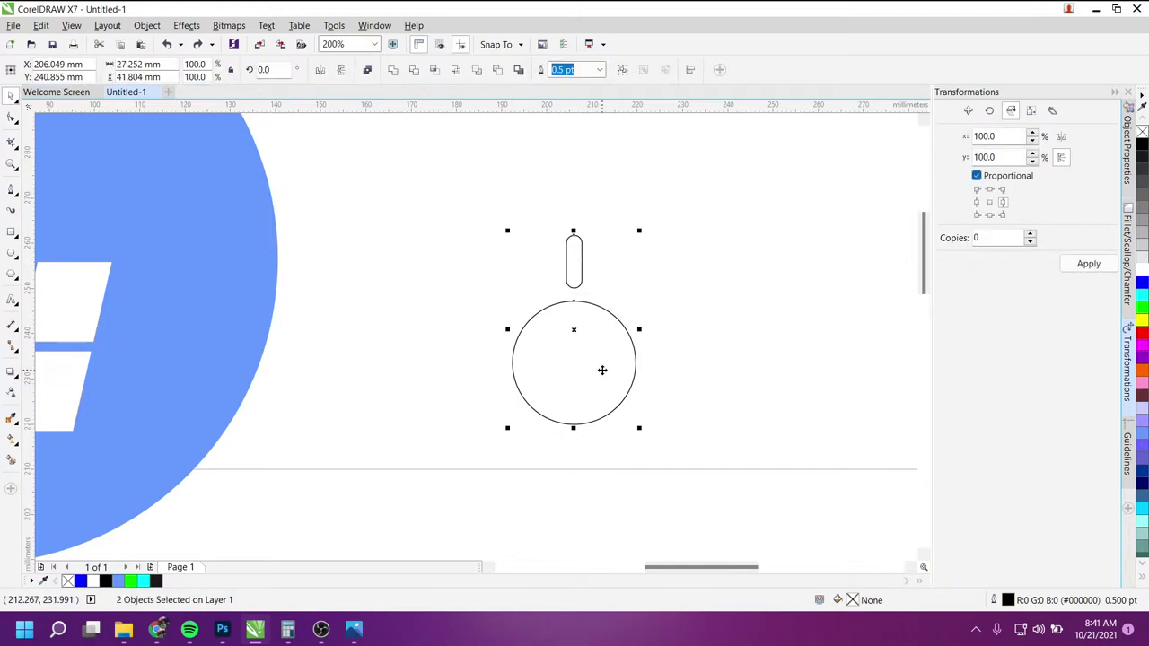
{"action": "key", "text": "e"}
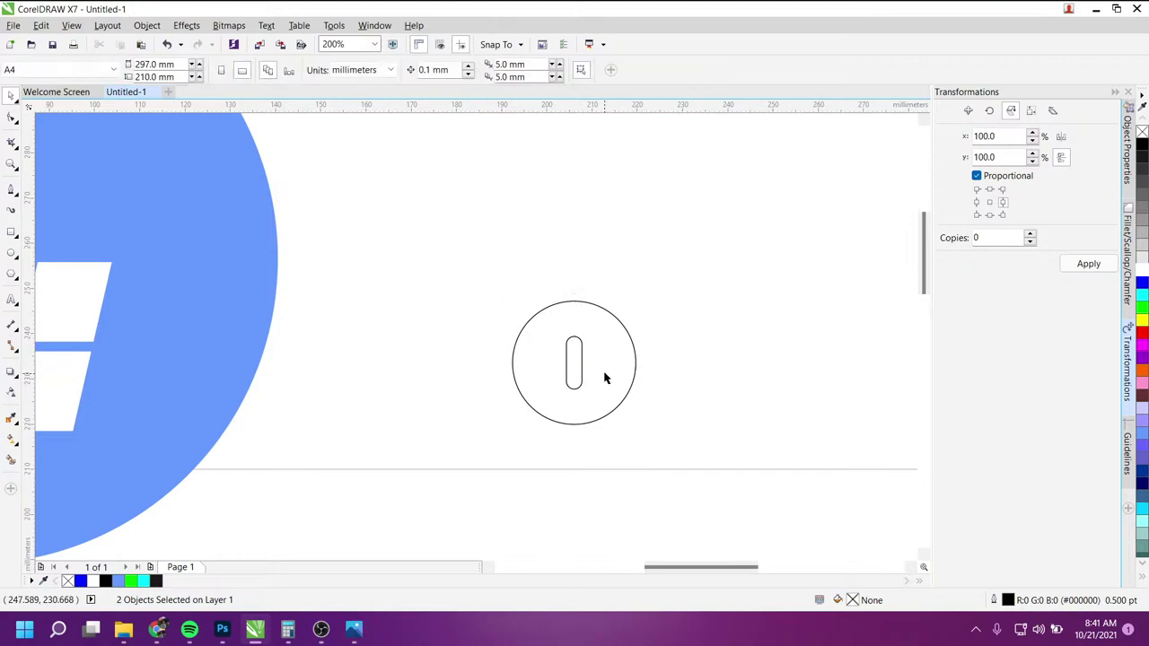
{"action": "left_click_drag", "start_coordinate": [580, 360], "coordinate": [653, 450]}
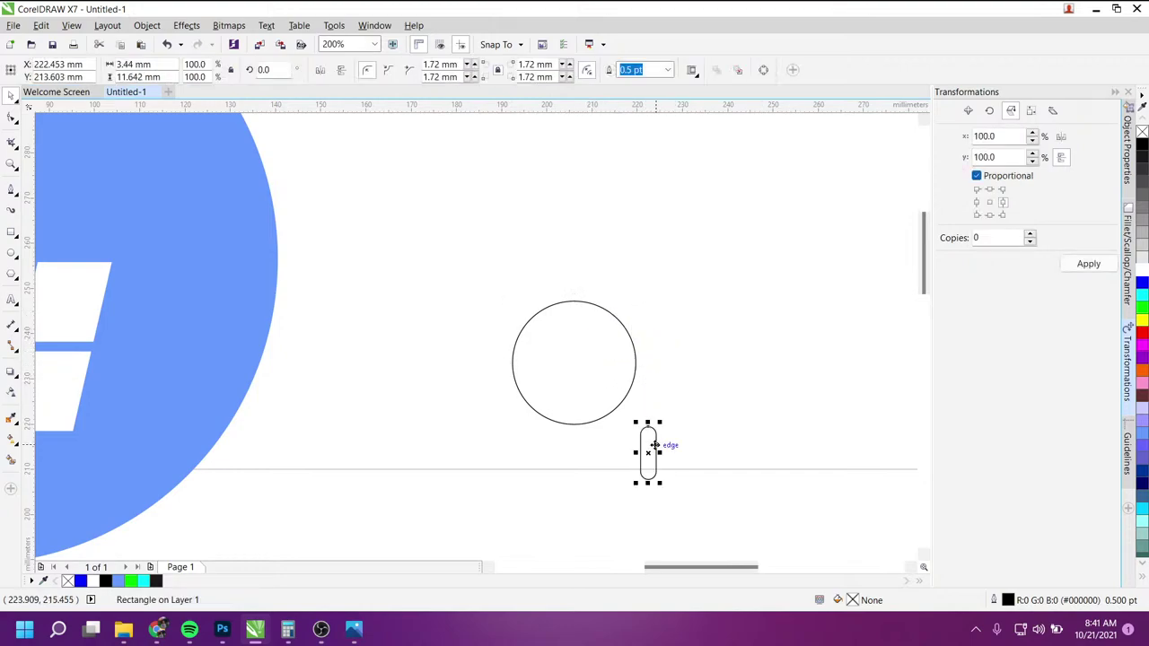
{"action": "left_click", "coordinate": [587, 372], "text": "shift"}
{"action": "key", "text": "e"}
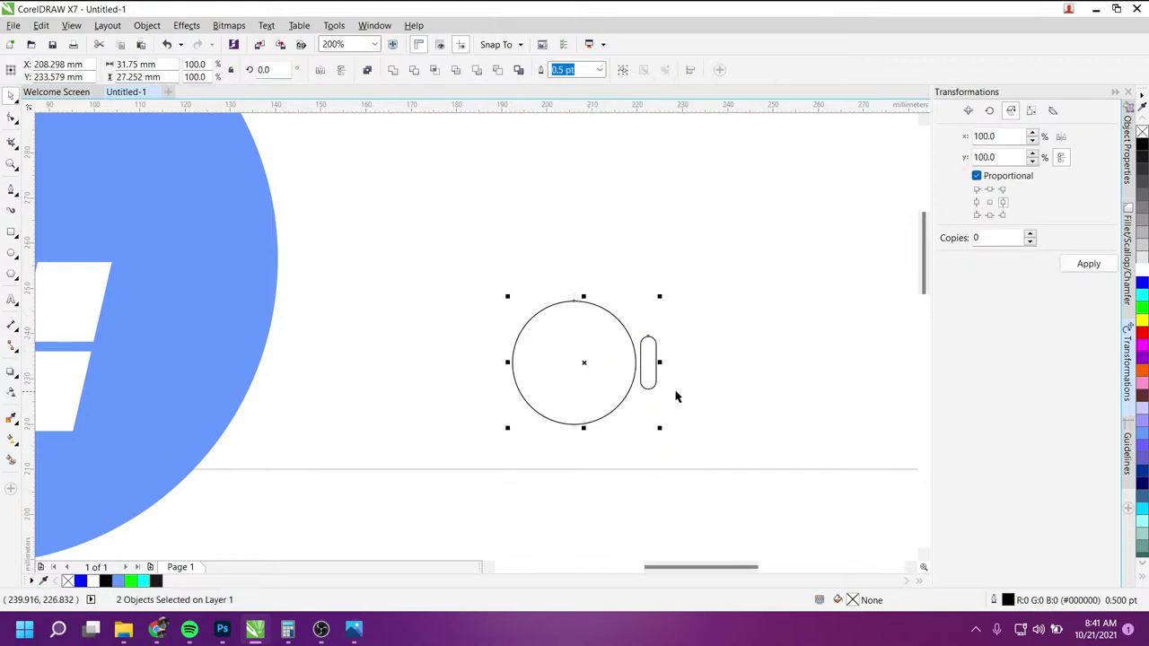
Step: Centre the bar on the circle both vertically (E) and horizontally (C)
{"action": "scroll", "coordinate": [667, 393], "scroll_direction": "down", "scroll_amount": 4}
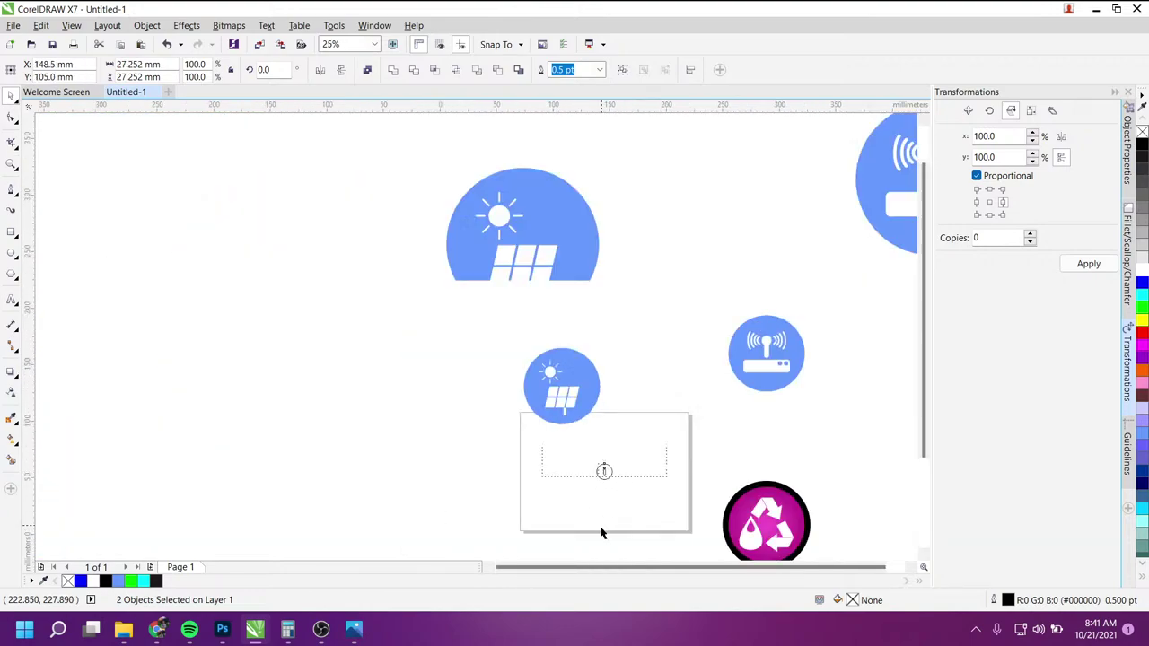
{"action": "scroll", "coordinate": [626, 415], "scroll_direction": "up", "scroll_amount": 3}
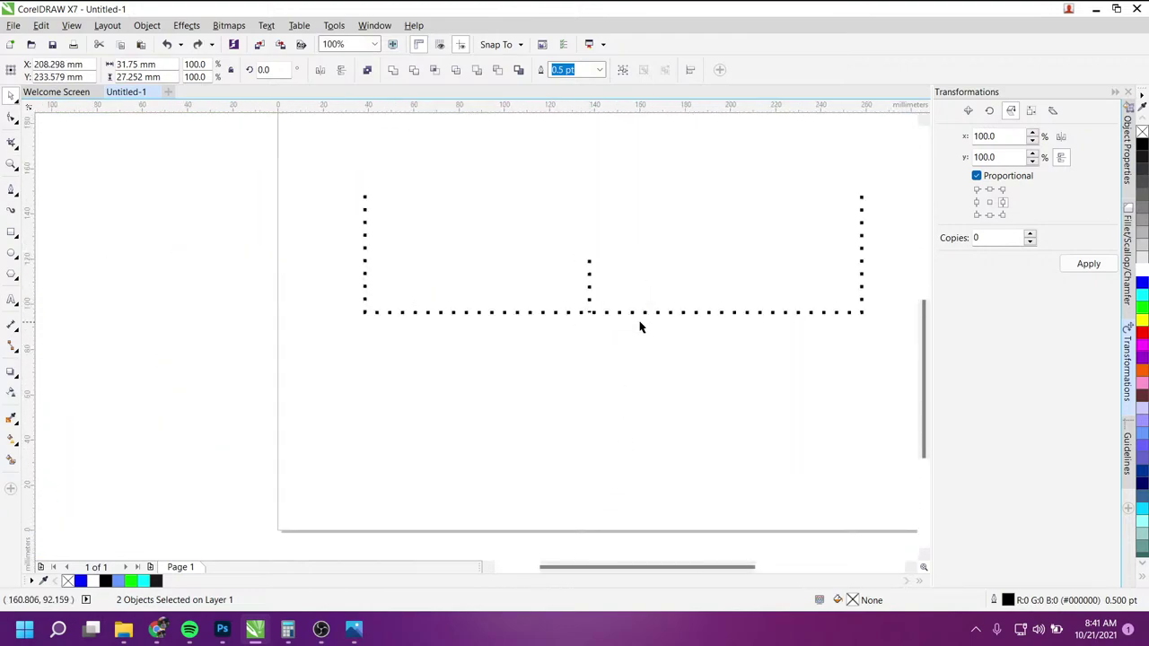
{"action": "scroll", "coordinate": [688, 161], "scroll_direction": "down", "scroll_amount": 2}
{"action": "scroll", "coordinate": [745, 220], "scroll_direction": "down", "scroll_amount": 2}
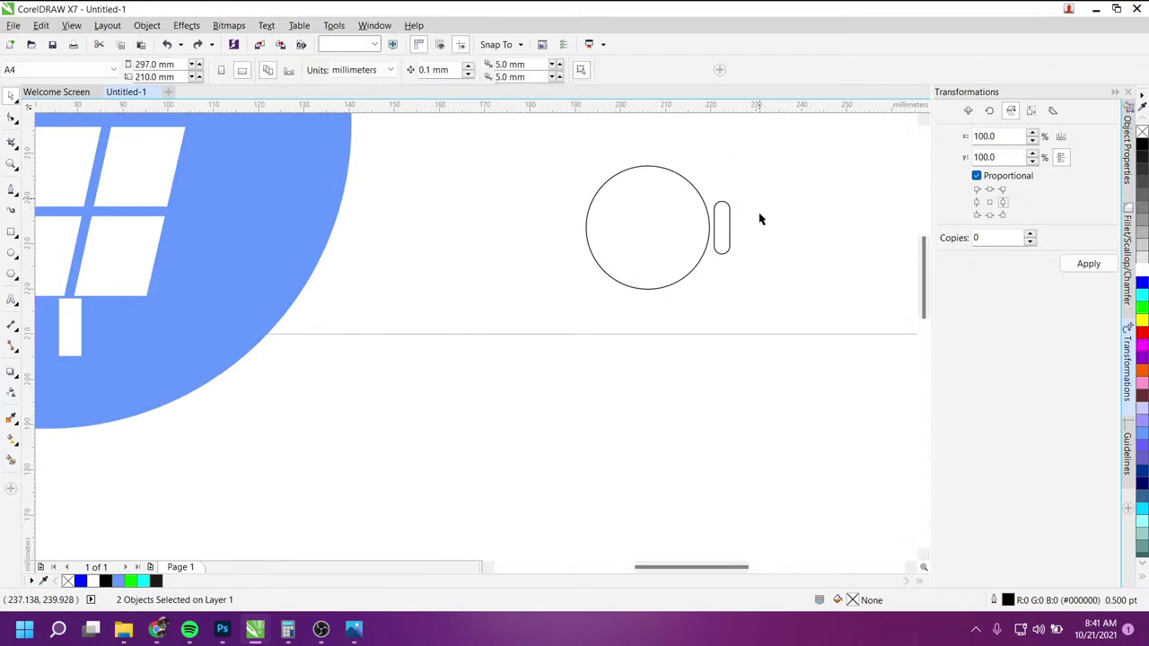
{"action": "scroll", "coordinate": [710, 159], "scroll_direction": "down", "scroll_amount": 1}
{"action": "scroll", "coordinate": [714, 269], "scroll_direction": "up", "scroll_amount": 3}
{"action": "left_click_drag", "start_coordinate": [689, 308], "coordinate": [626, 199]}
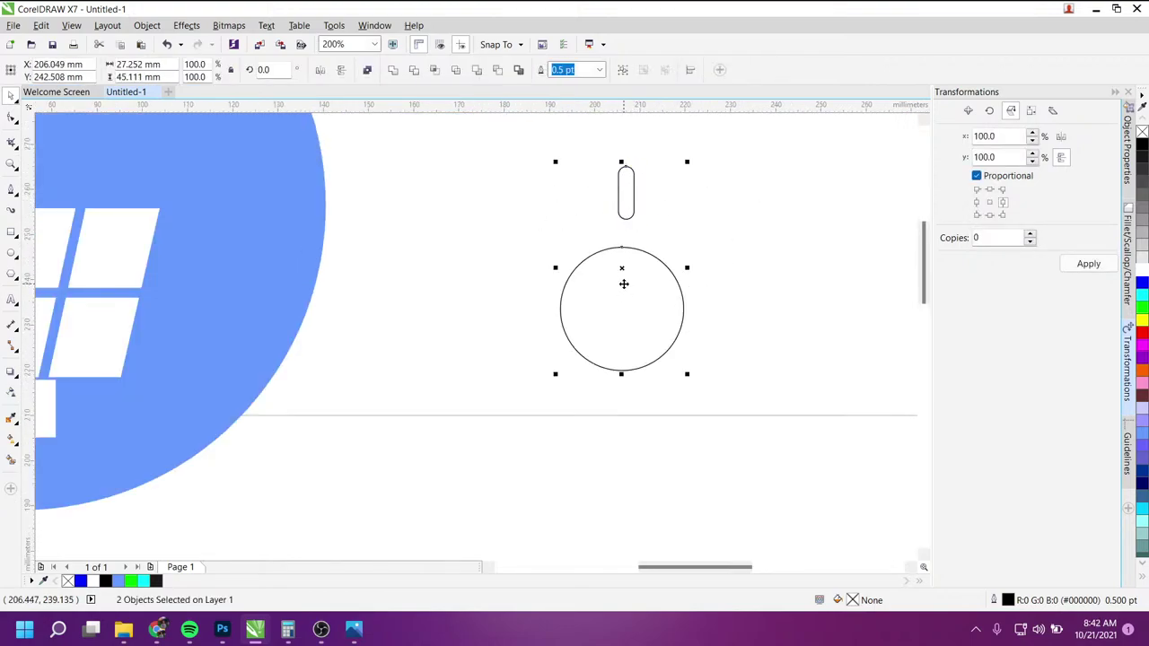
{"action": "key", "text": "e"}
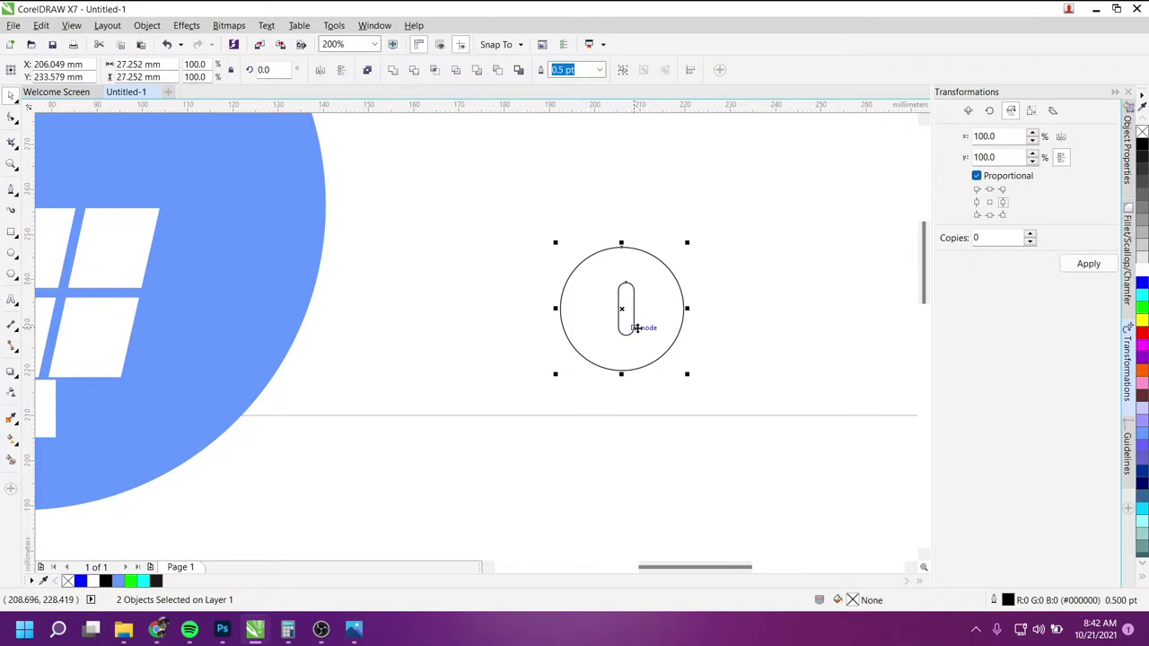
{"action": "key", "text": "c"}
Step: Move the bar up above the circle and re-centre it horizontally
{"action": "left_click", "coordinate": [630, 308]}
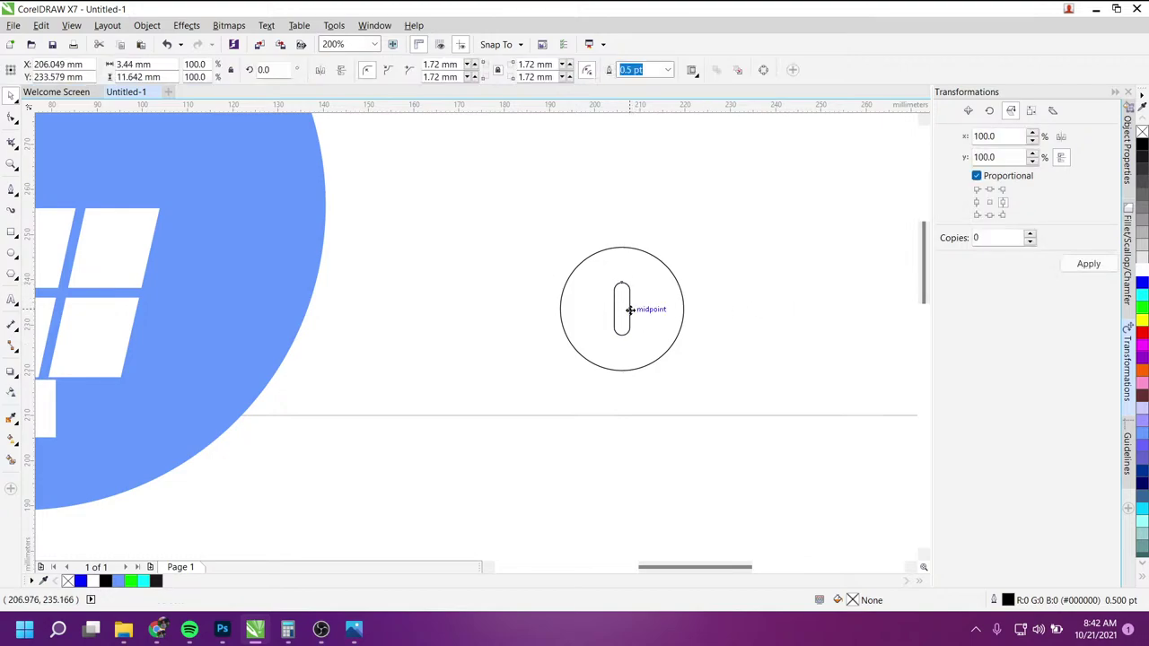
{"action": "left_click_drag", "start_coordinate": [626, 310], "coordinate": [621, 182]}
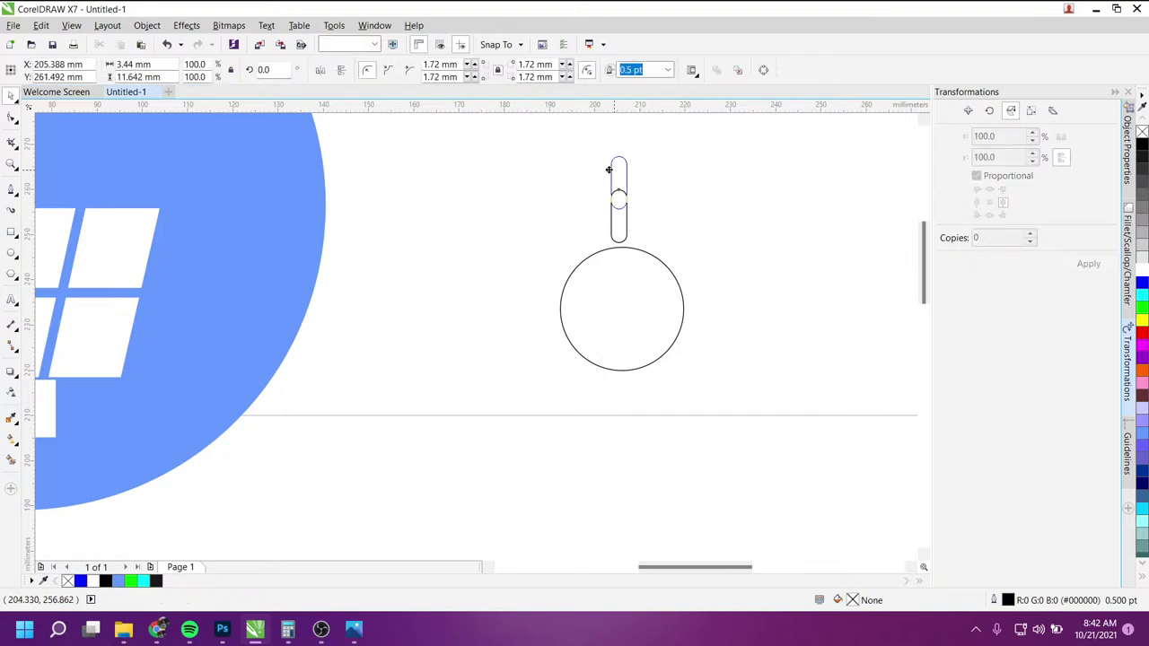
{"action": "scroll", "coordinate": [679, 239], "scroll_direction": "down", "scroll_amount": 2}
{"action": "scroll", "coordinate": [662, 159], "scroll_direction": "up", "scroll_amount": 2}
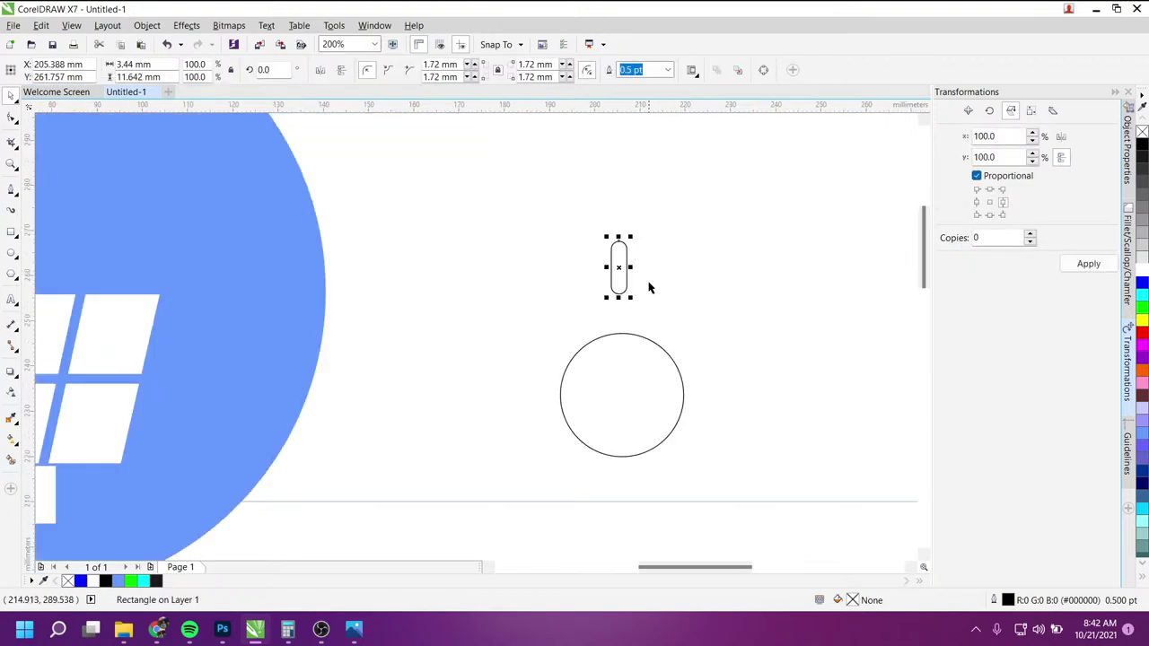
{"action": "left_click", "coordinate": [622, 371], "text": "shift"}
{"action": "key", "text": "c"}
Step: Check the placement by selecting the circle, then leave only the bar selected
{"action": "left_click", "coordinate": [686, 275]}
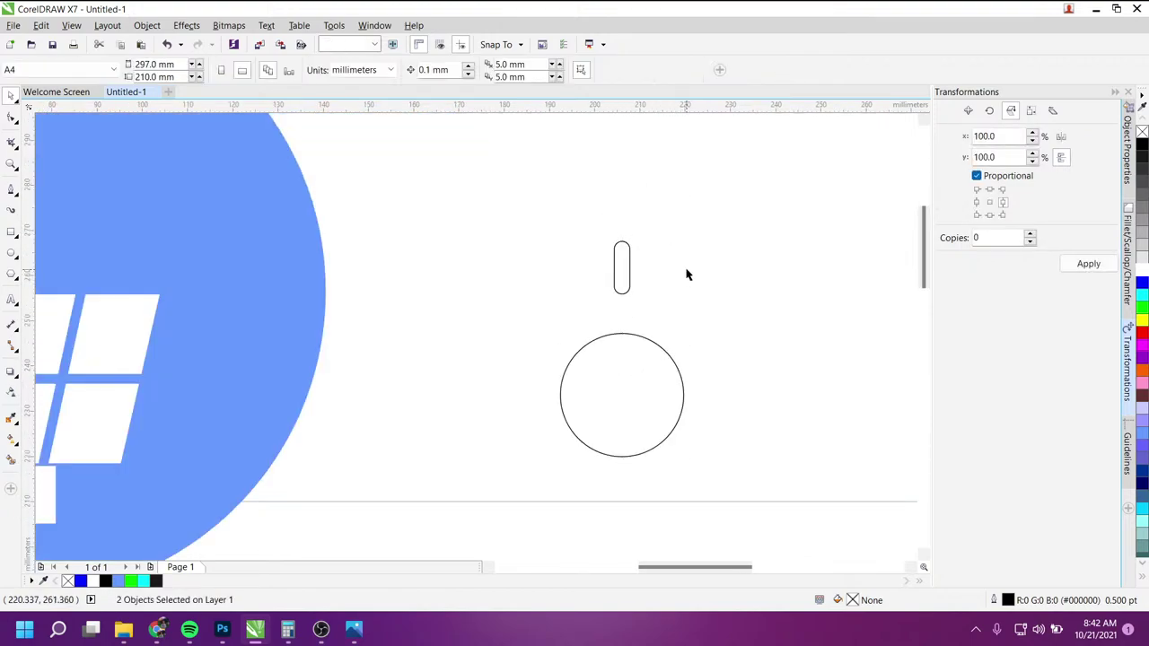
{"action": "left_click", "coordinate": [620, 273]}
{"action": "left_click", "coordinate": [611, 367]}
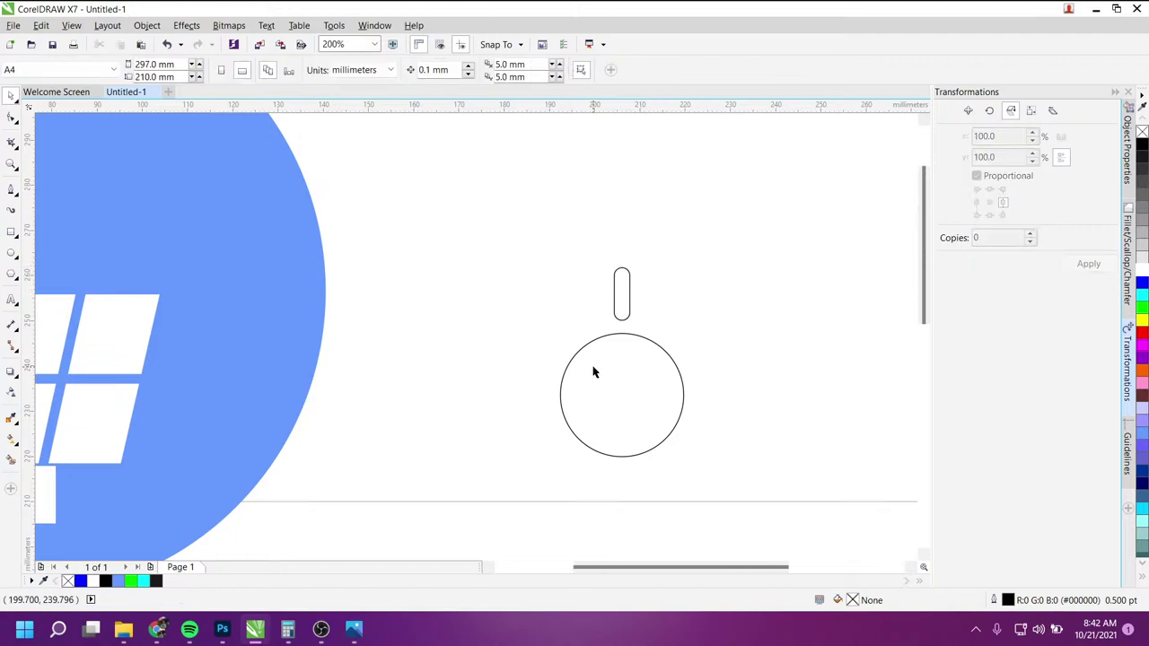
{"action": "scroll", "coordinate": [583, 396], "scroll_direction": "down", "scroll_amount": 1}
{"action": "scroll", "coordinate": [571, 386], "scroll_direction": "up", "scroll_amount": 1}
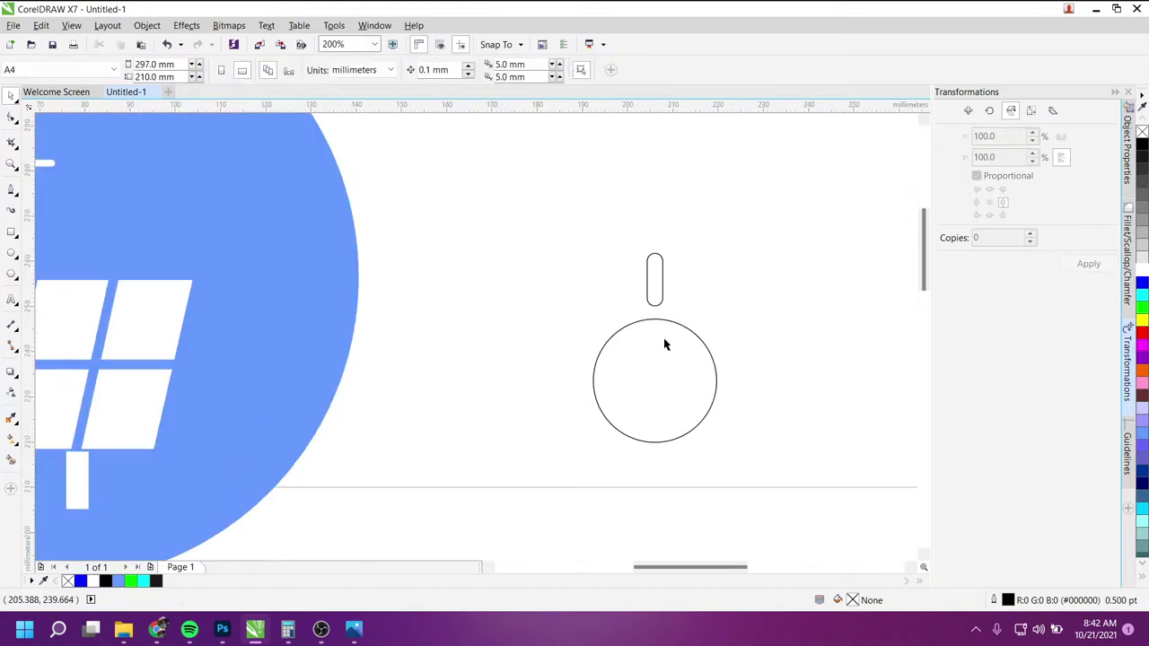
{"action": "left_click", "coordinate": [648, 361]}
{"action": "left_click", "coordinate": [655, 293]}
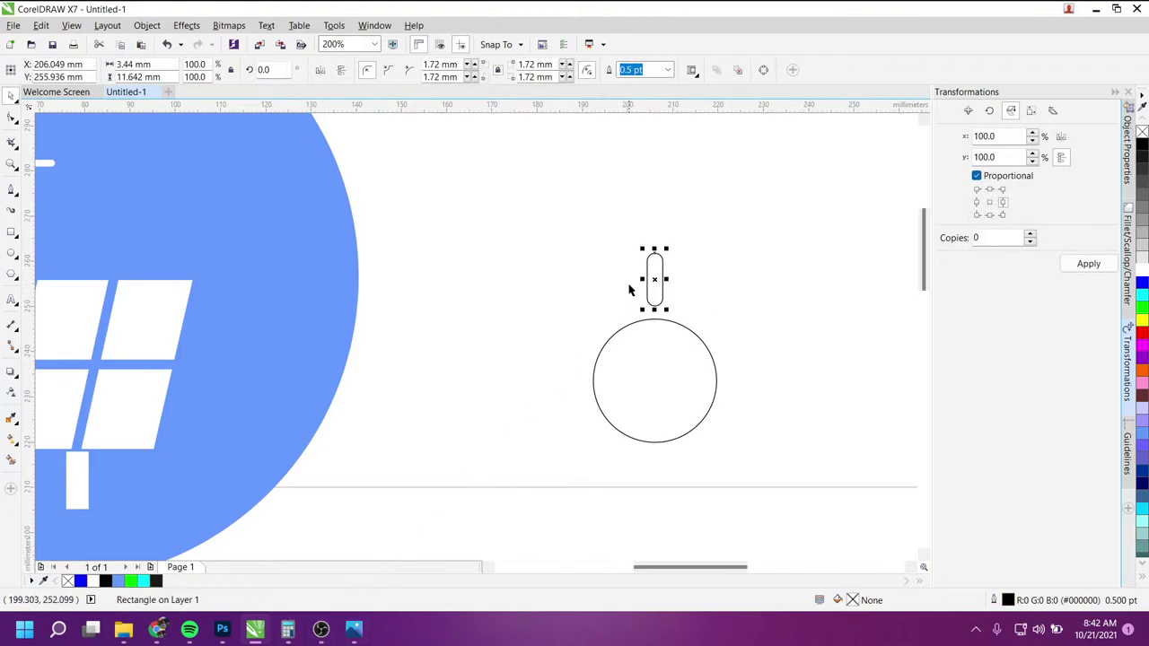
Step: Stretch the bar taller and move its rotation centre to the circle's centre
{"action": "left_click_drag", "start_coordinate": [655, 248], "coordinate": [654, 219]}
{"action": "scroll", "coordinate": [672, 299], "scroll_direction": "down", "scroll_amount": 1}
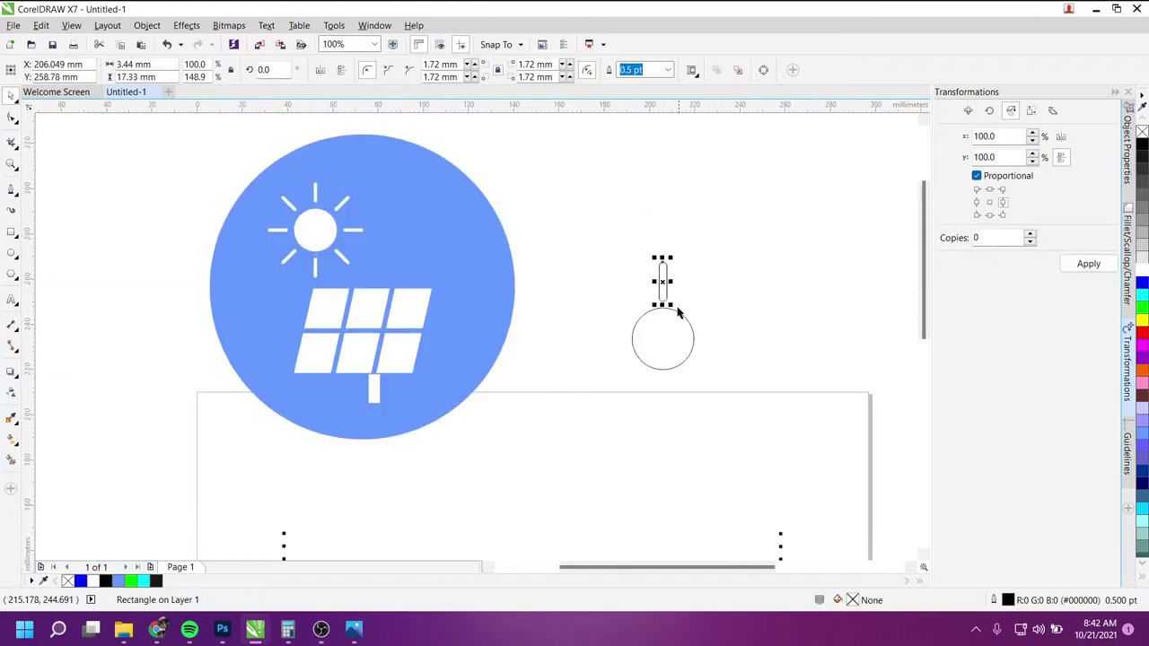
{"action": "scroll", "coordinate": [663, 282], "scroll_direction": "up", "scroll_amount": 1}
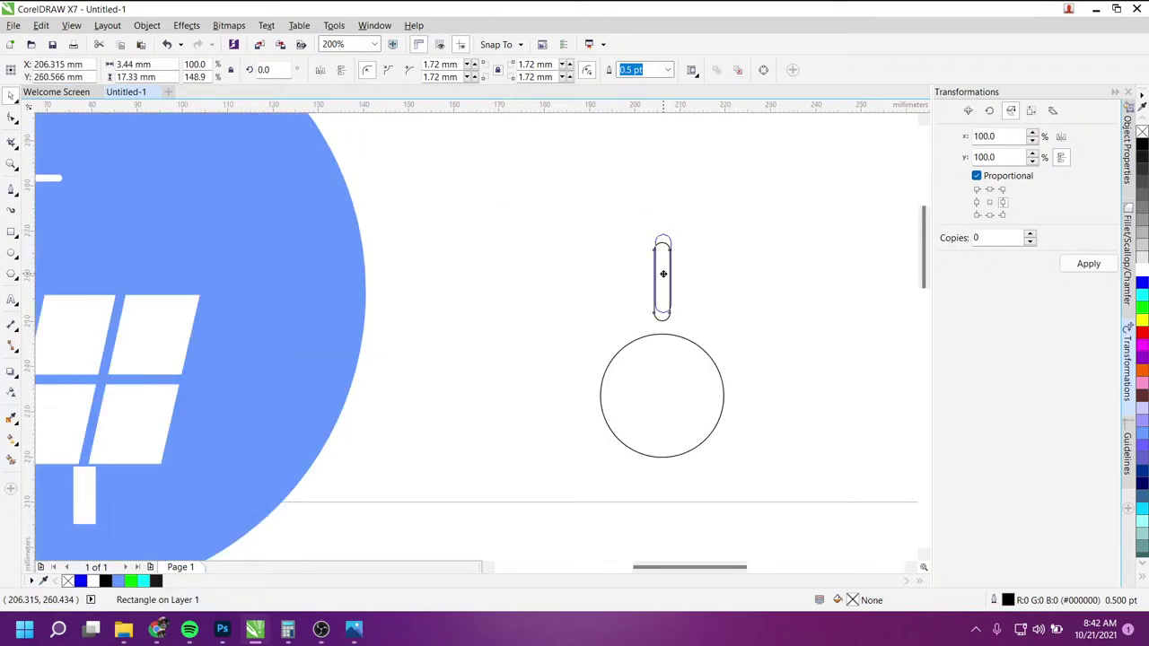
{"action": "left_click", "coordinate": [680, 286]}
{"action": "left_click", "coordinate": [665, 270]}
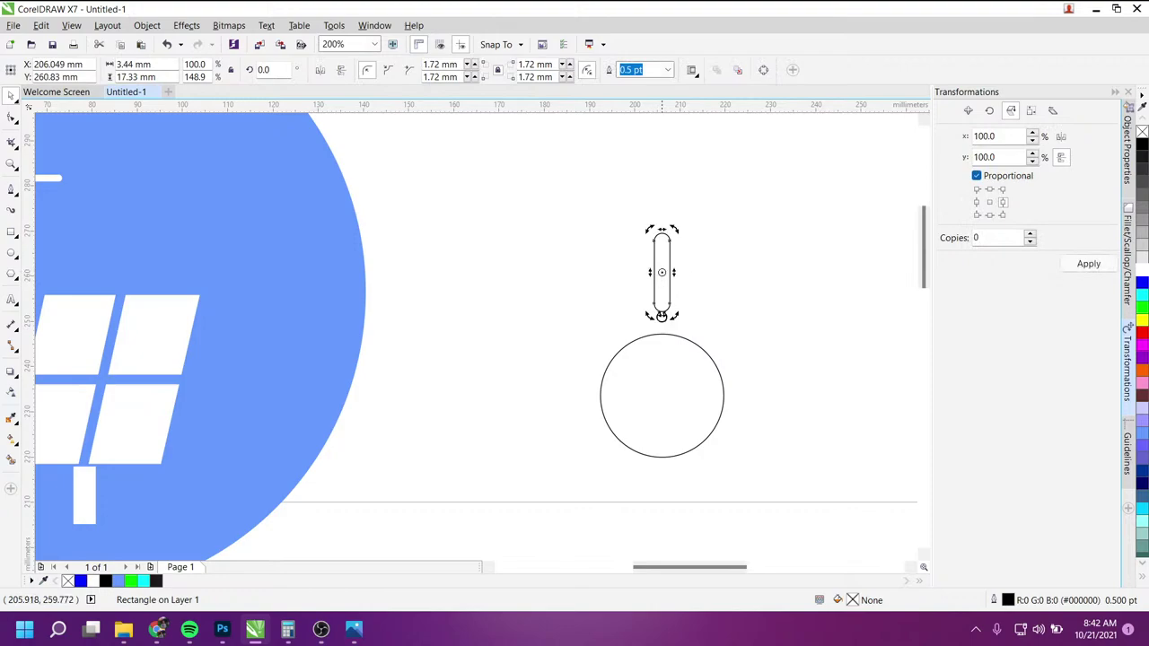
{"action": "left_click_drag", "start_coordinate": [662, 273], "coordinate": [661, 395]}
Step: Create 45° rotated copies of the bar around the circle with Transformations Rotate
{"action": "left_click", "coordinate": [992, 110]}
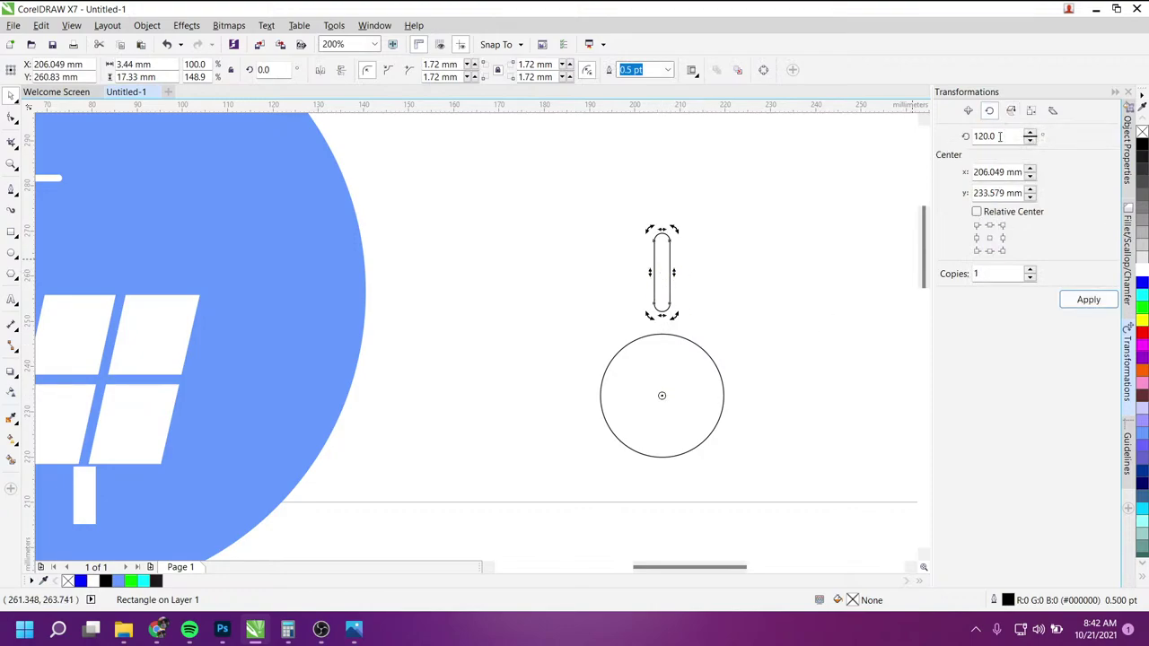
{"action": "double_click", "coordinate": [999, 135]}
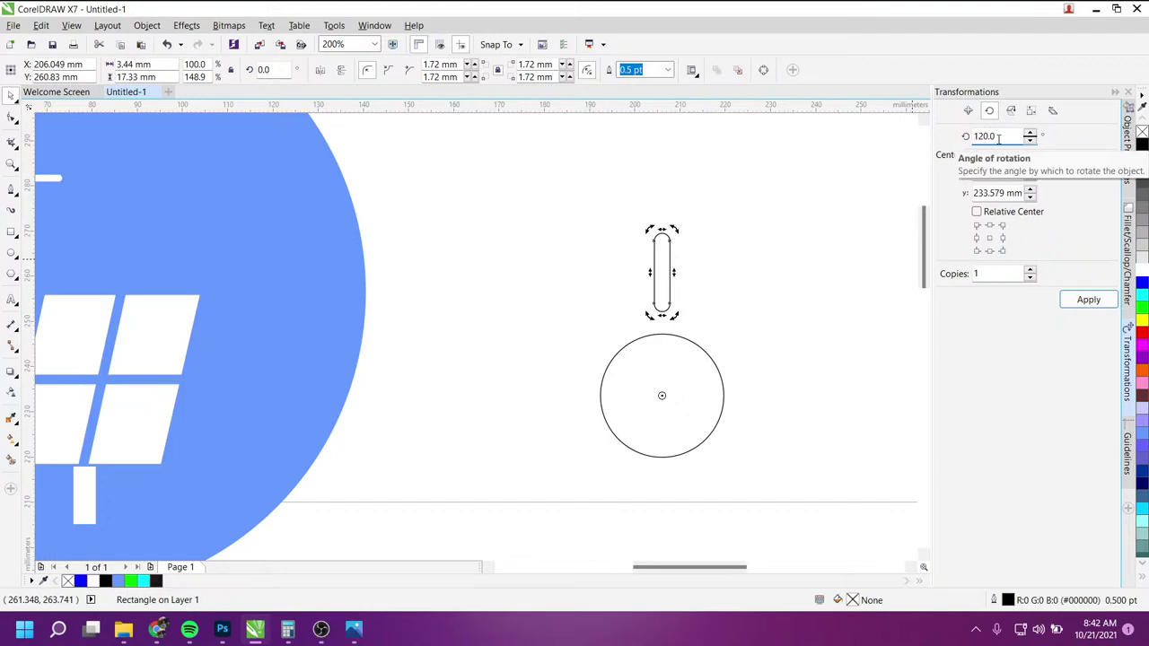
{"action": "double_click", "coordinate": [1000, 136]}
{"action": "type", "text": "45"}
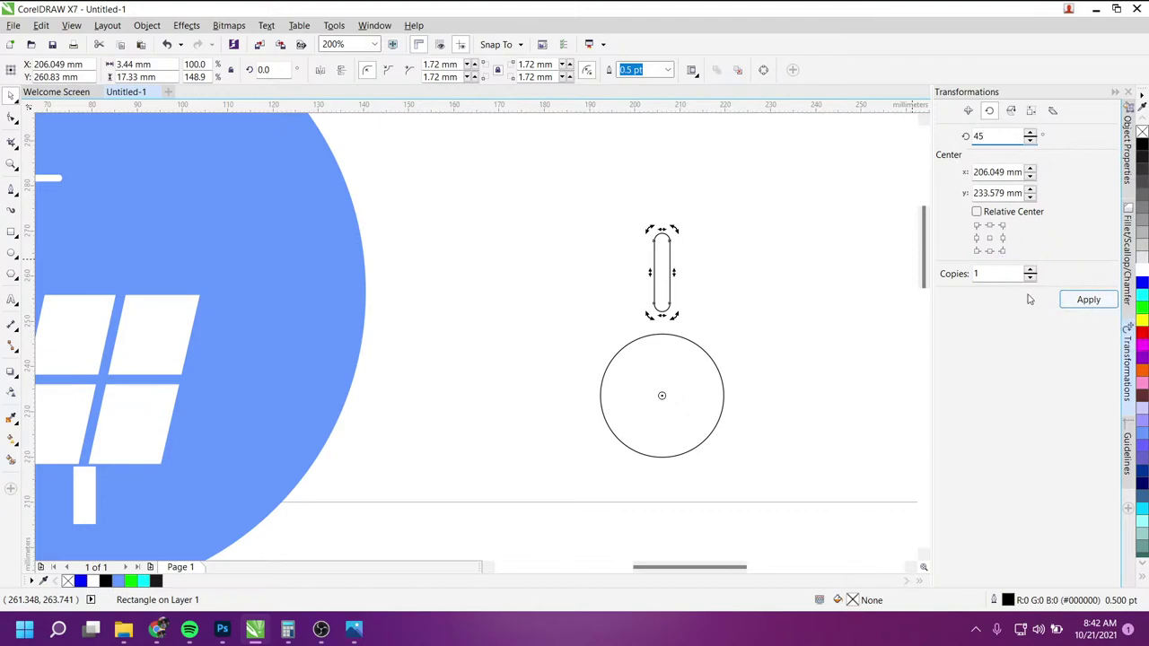
{"action": "left_click", "coordinate": [1080, 300]}
{"action": "left_click", "coordinate": [1086, 300]}
{"action": "left_click", "coordinate": [1087, 300]}
{"action": "left_click", "coordinate": [1087, 300]}
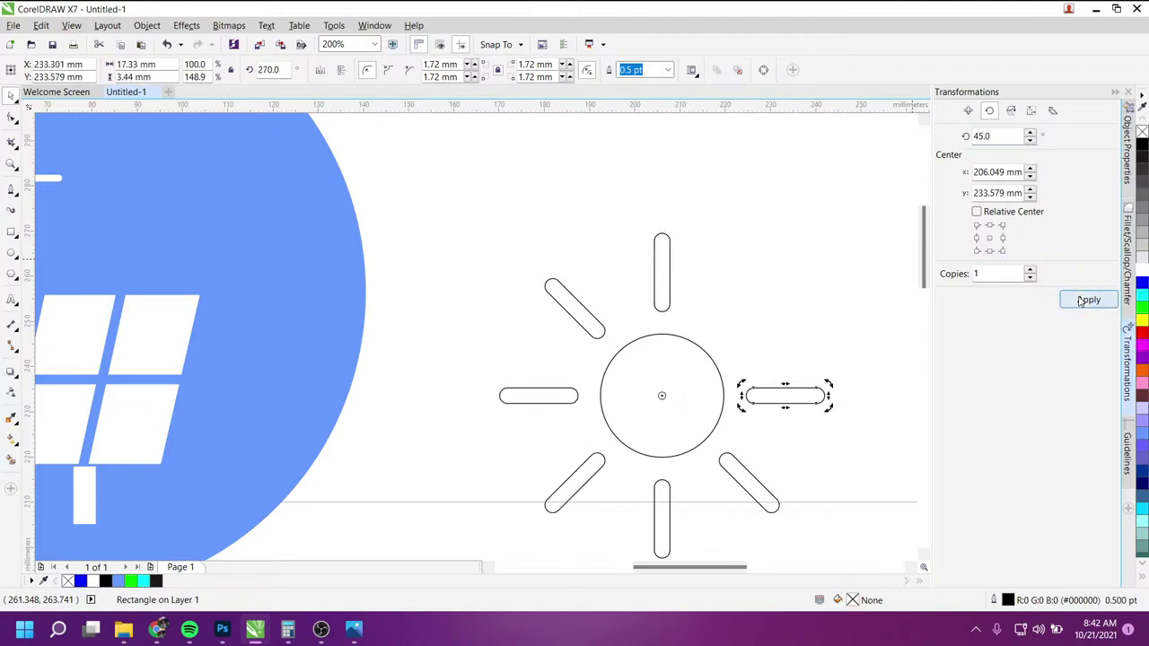
{"action": "left_click", "coordinate": [1086, 300]}
Step: Marquee-select the nine sun pieces and group them with Ctrl+G
{"action": "left_click", "coordinate": [753, 268]}
{"action": "scroll", "coordinate": [580, 290], "scroll_direction": "down", "scroll_amount": 2}
{"action": "left_click_drag", "start_coordinate": [518, 228], "coordinate": [765, 456]}
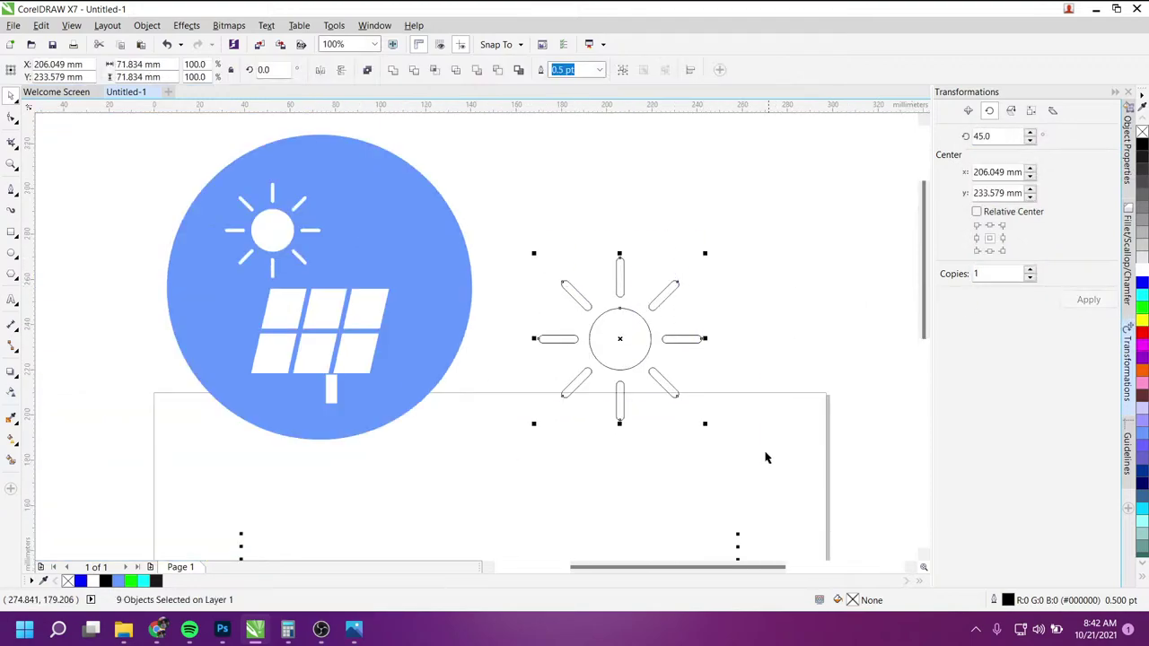
{"action": "key", "text": "ctrl+g"}
Step: Move the sun onto the solar icon, fill it cyan, shrink it to ~45%, then delete it
{"action": "left_click_drag", "start_coordinate": [622, 350], "coordinate": [372, 239]}
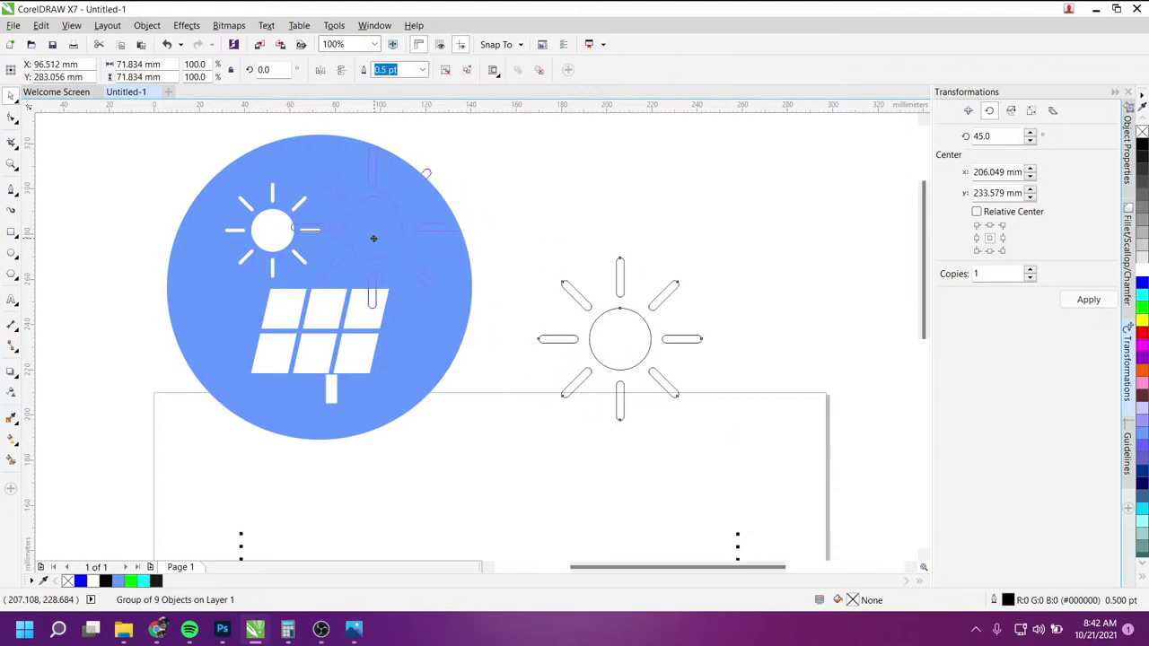
{"action": "left_click", "coordinate": [1143, 293]}
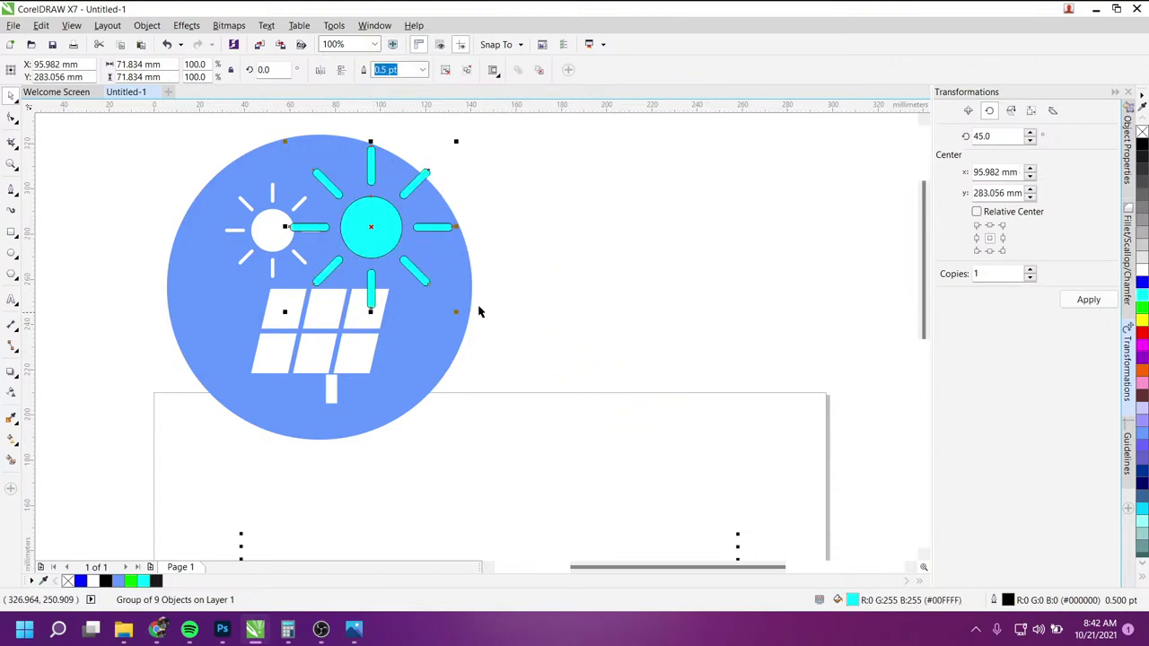
{"action": "left_click_drag", "start_coordinate": [453, 308], "coordinate": [409, 264]}
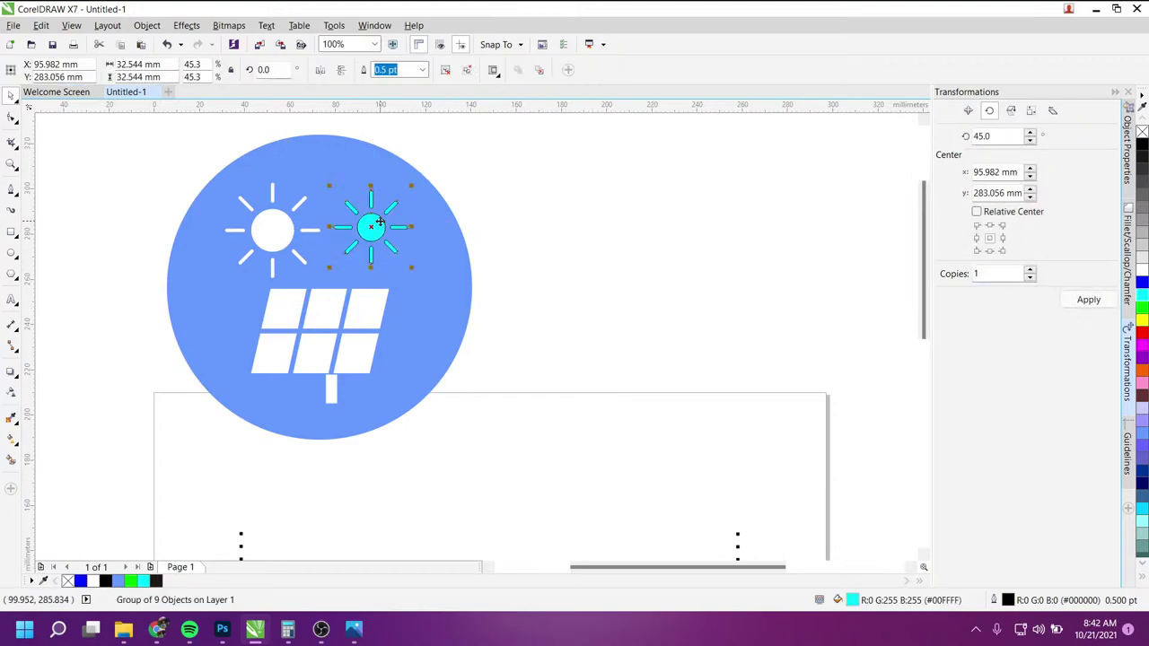
{"action": "key", "text": "Delete"}
Step: Zoom to the router icon, select it, and ungroup its parts
{"action": "scroll", "coordinate": [423, 228], "scroll_direction": "down", "scroll_amount": 2}
{"action": "scroll", "coordinate": [626, 229], "scroll_direction": "up", "scroll_amount": 1}
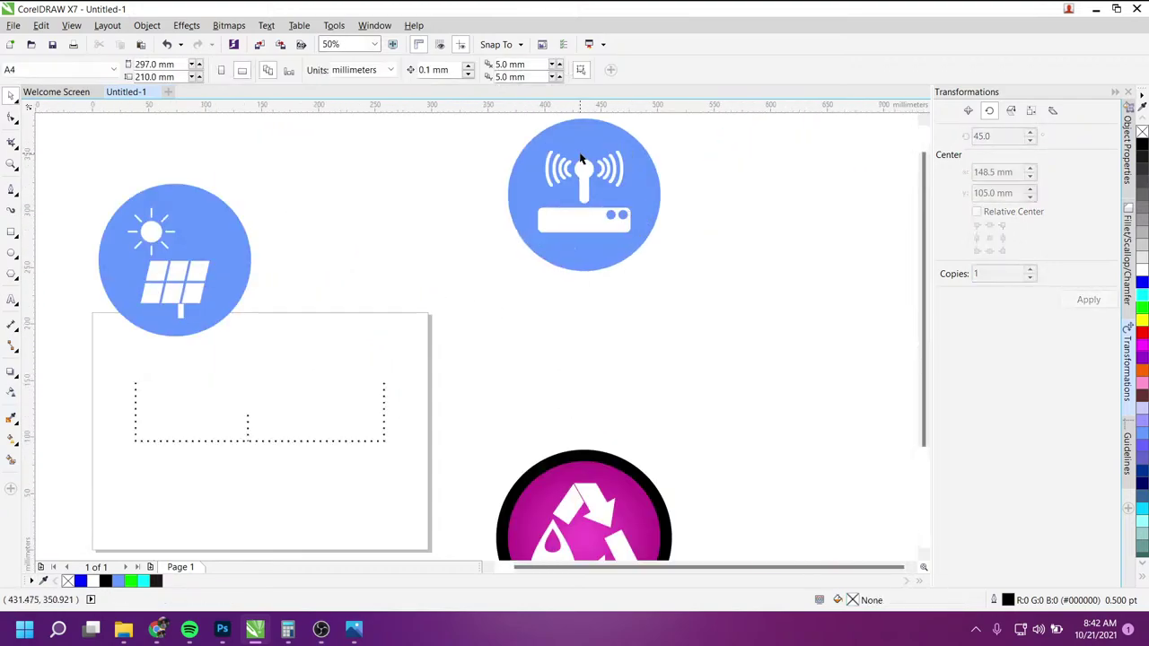
{"action": "scroll", "coordinate": [593, 217], "scroll_direction": "up", "scroll_amount": 1}
{"action": "scroll", "coordinate": [591, 232], "scroll_direction": "down", "scroll_amount": 1}
{"action": "scroll", "coordinate": [590, 180], "scroll_direction": "up", "scroll_amount": 1}
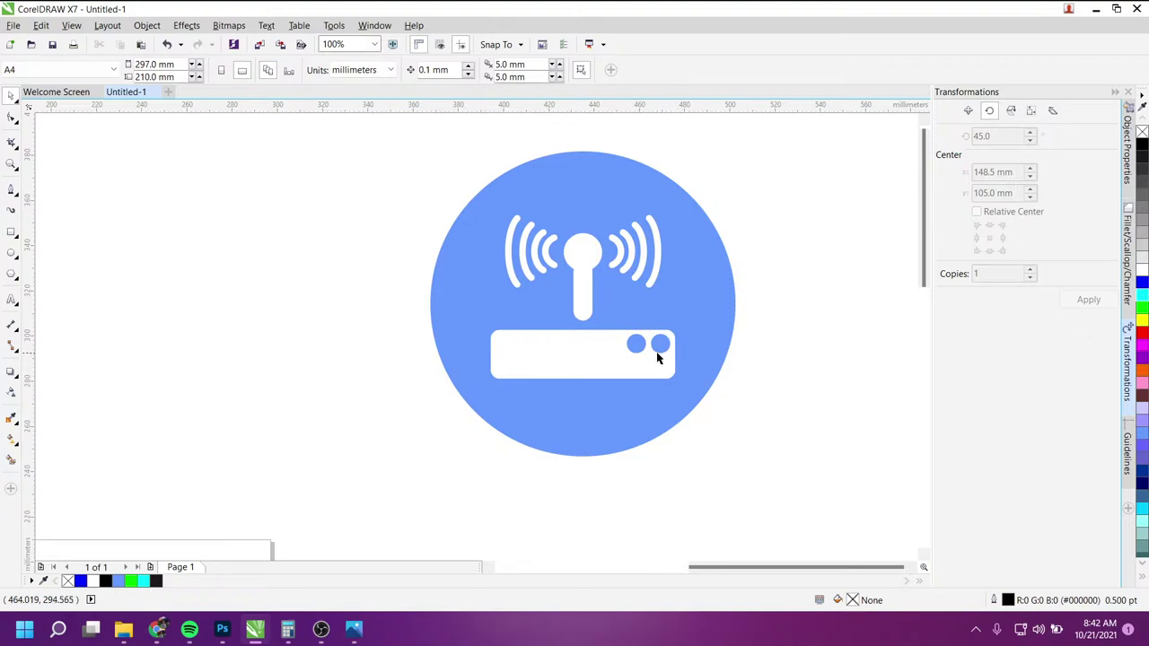
{"action": "scroll", "coordinate": [583, 252], "scroll_direction": "up", "scroll_amount": 1}
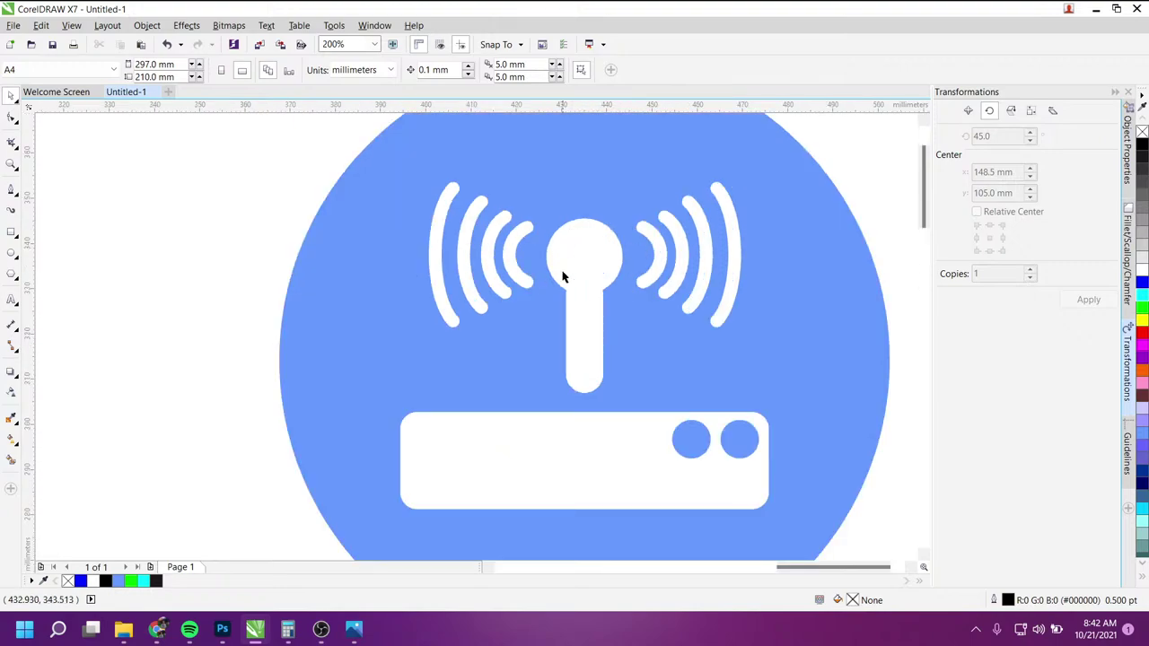
{"action": "left_click", "coordinate": [574, 333]}
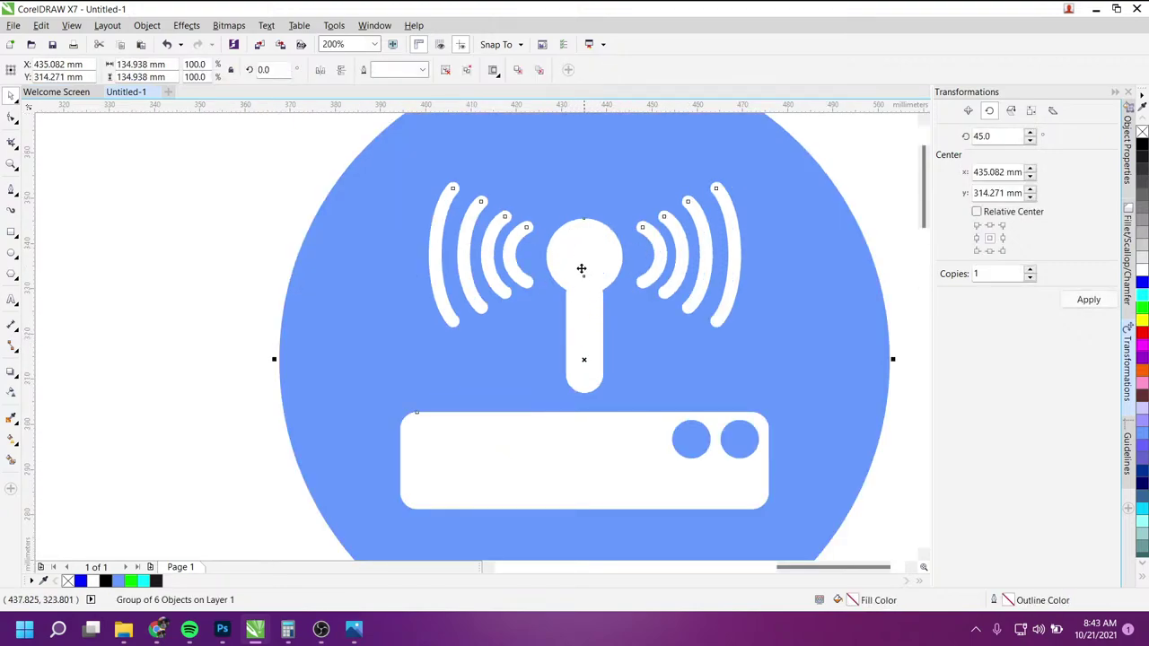
{"action": "left_click", "coordinate": [462, 70]}
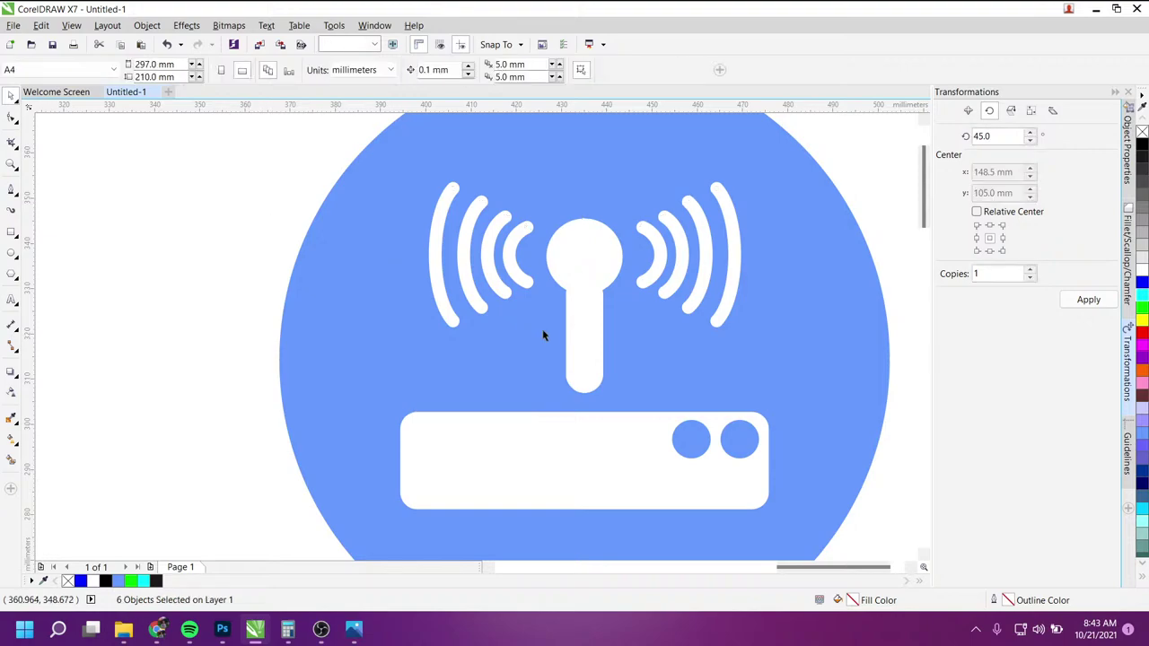
Step: Inspect the router parts: antenna stick (moved then undone), antenna head, and left signal arcs
{"action": "left_click", "coordinate": [580, 332]}
{"action": "left_click_drag", "start_coordinate": [440, 344], "coordinate": [337, 334]}
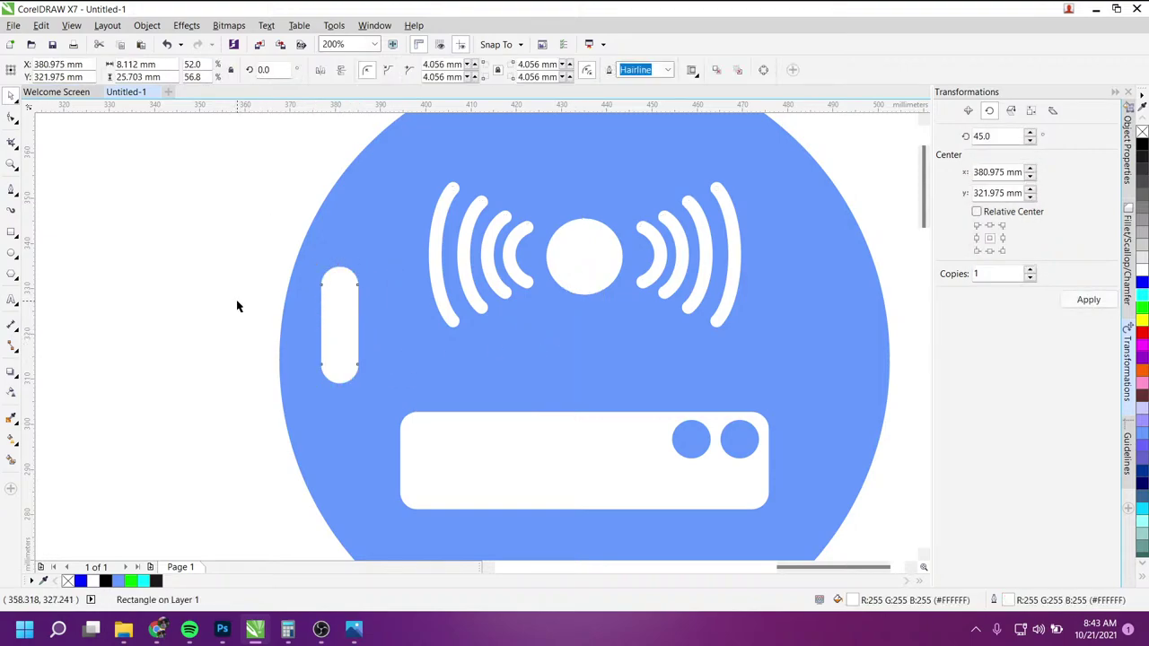
{"action": "key", "text": "ctrl+z"}
{"action": "left_click", "coordinate": [610, 256]}
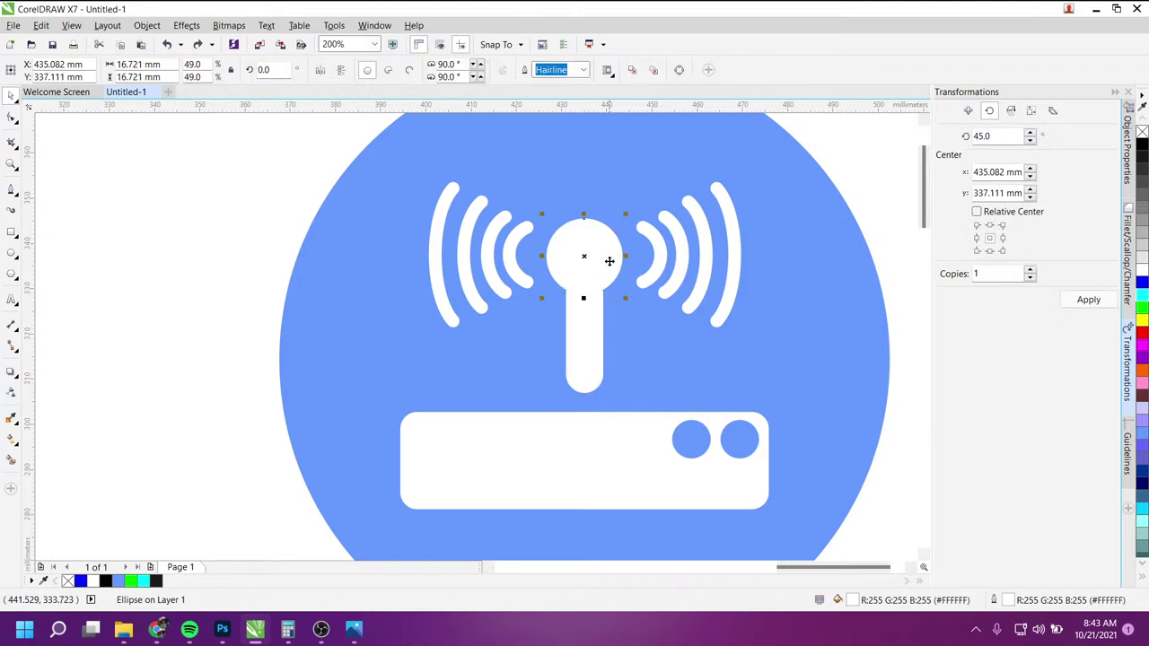
{"action": "left_click", "coordinate": [510, 248]}
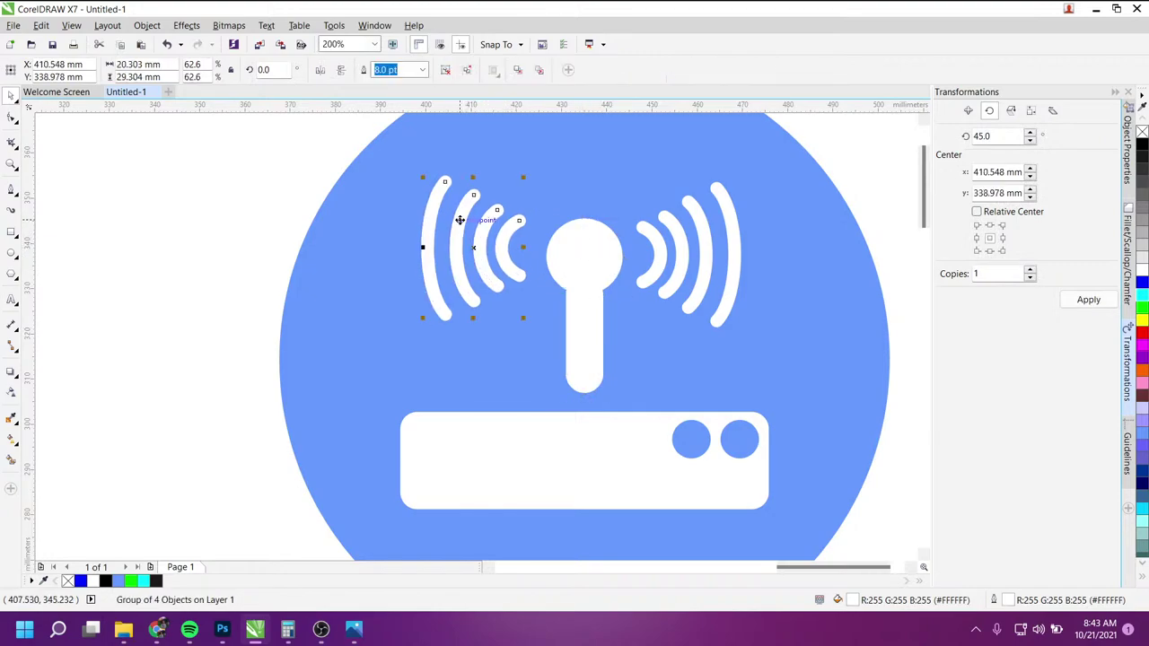
{"action": "left_click", "coordinate": [165, 180]}
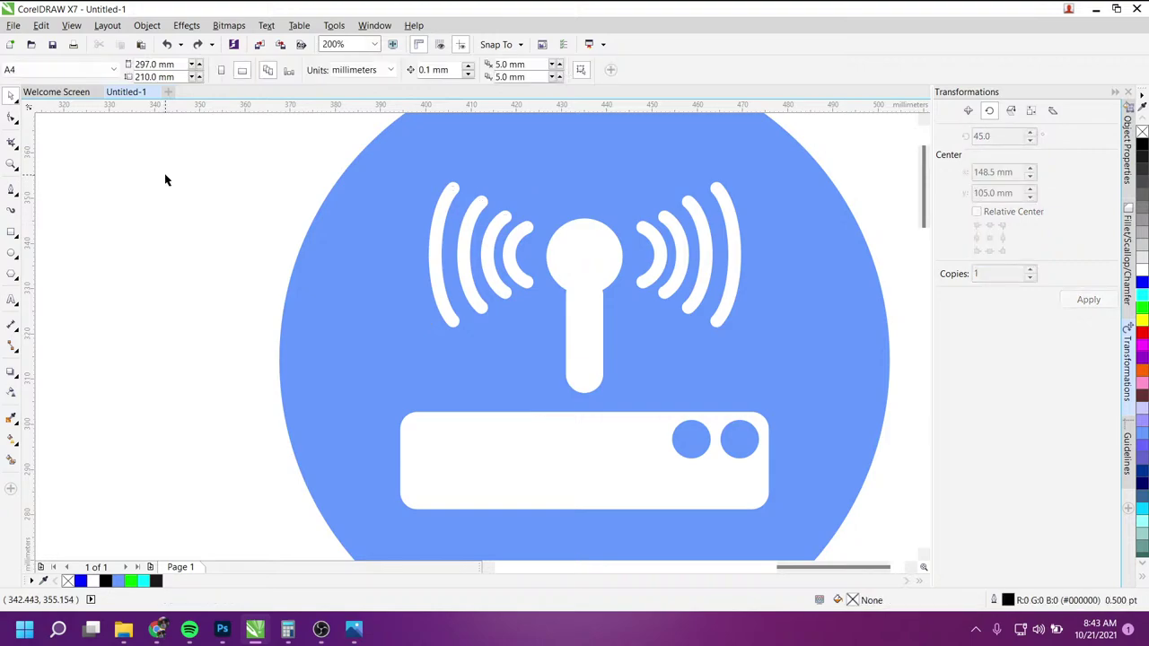
Step: Start a new signal arc left of the icon with the 3-Point Curve tool
{"action": "left_click", "coordinate": [16, 196]}
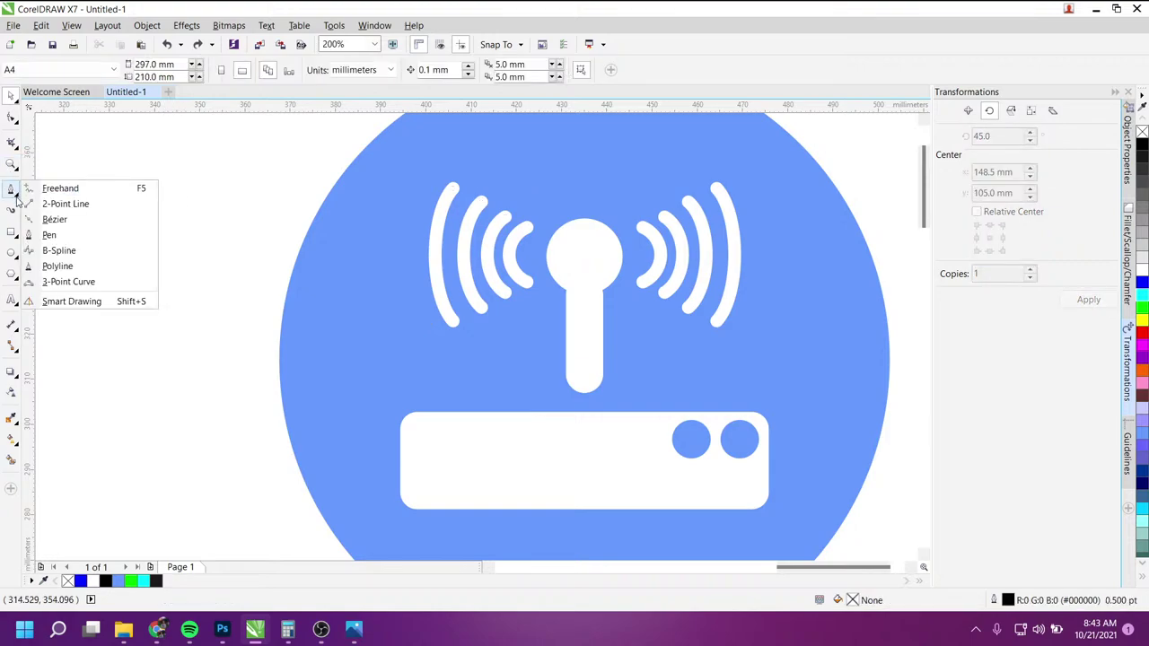
{"action": "left_click", "coordinate": [68, 281]}
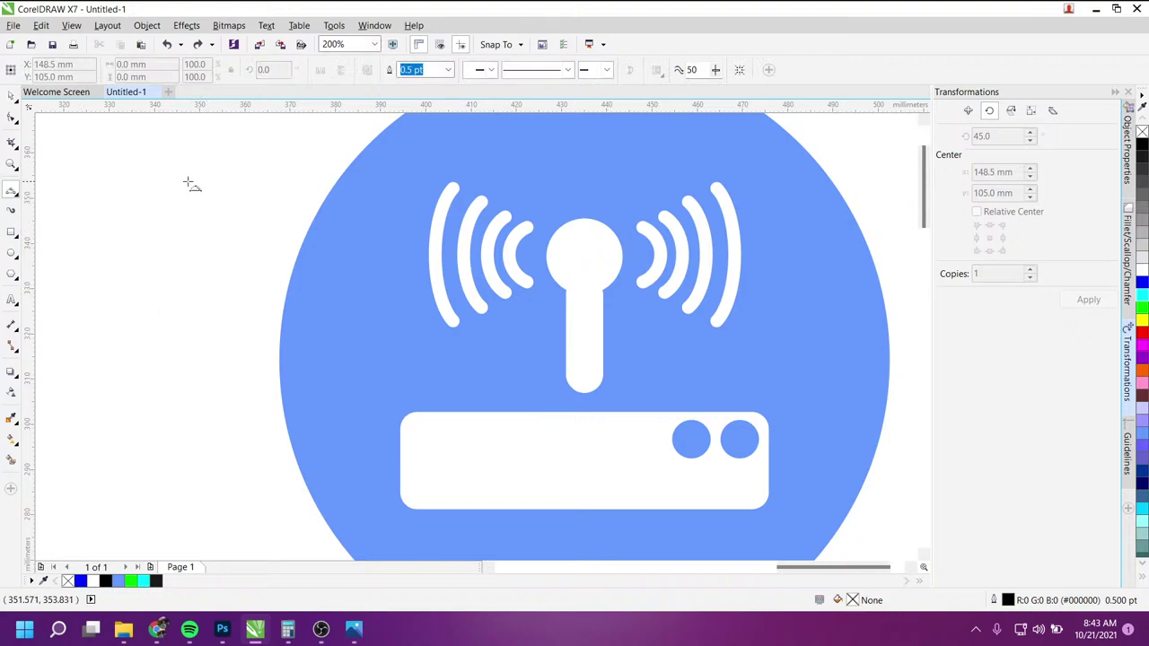
{"action": "mouse_move", "coordinate": [182, 186]}
{"action": "left_mouse_down"}
{"action": "mouse_move", "coordinate": [181, 330]}
{"action": "mouse_move", "coordinate": [180, 272]}
{"action": "left_mouse_up"}
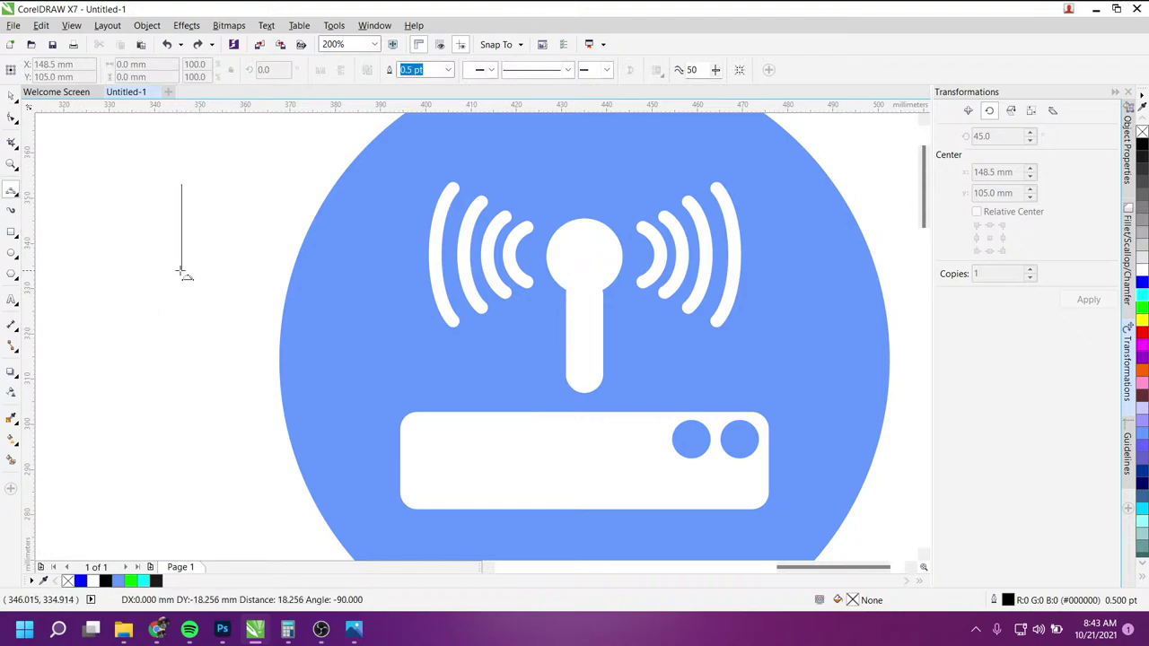
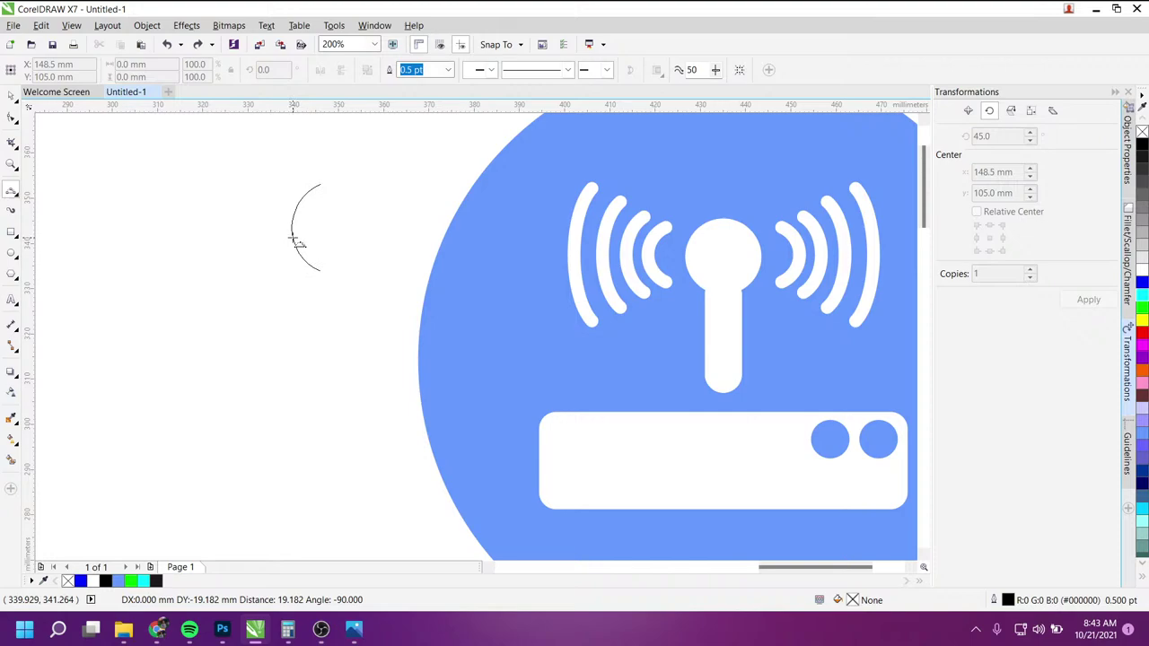
Step: Finish the small arc and give it a 4.0 pt outline, checking its look
{"action": "left_click", "coordinate": [293, 241]}
{"action": "left_click", "coordinate": [448, 69]}
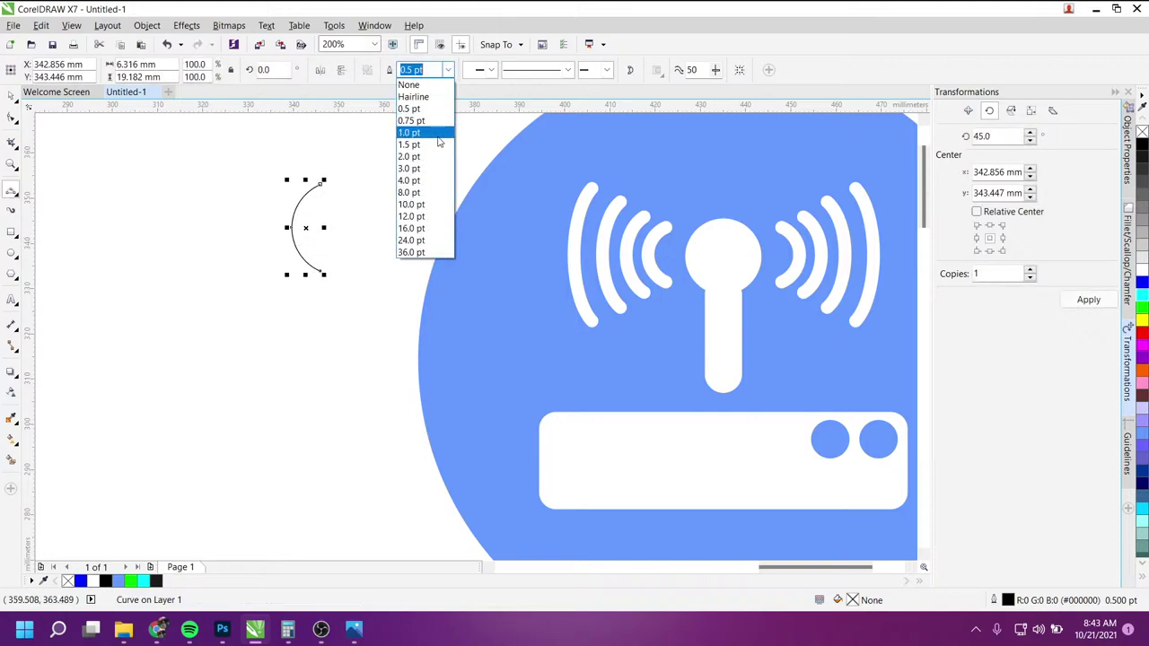
{"action": "left_click", "coordinate": [424, 183]}
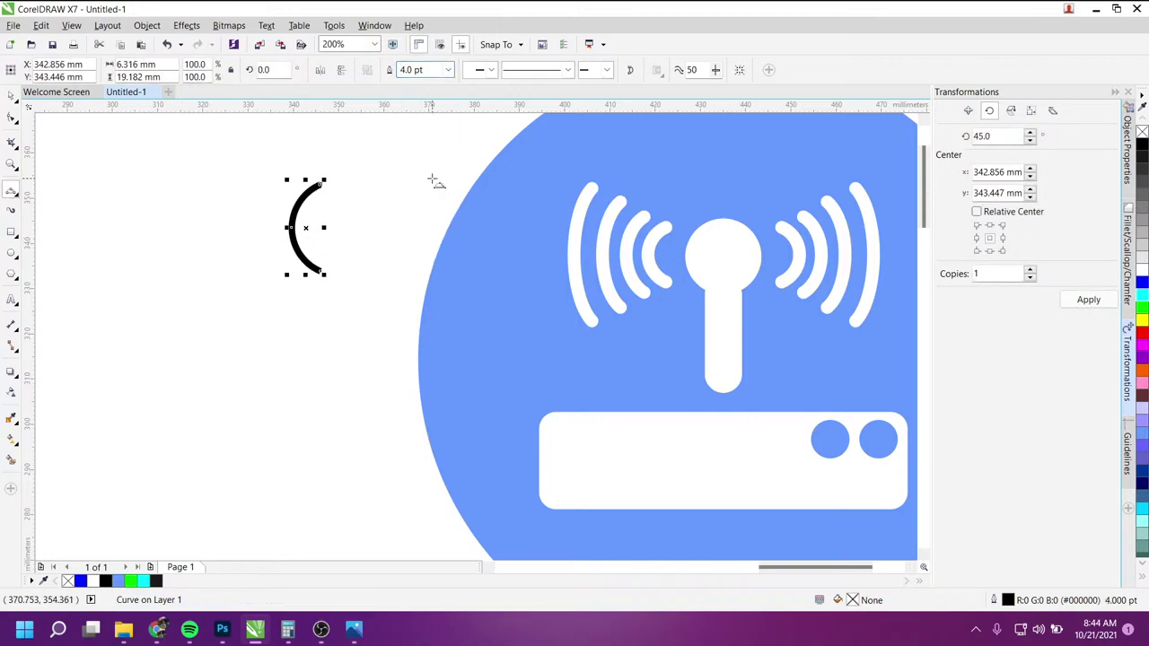
{"action": "scroll", "coordinate": [327, 157], "scroll_direction": "up", "scroll_amount": 1}
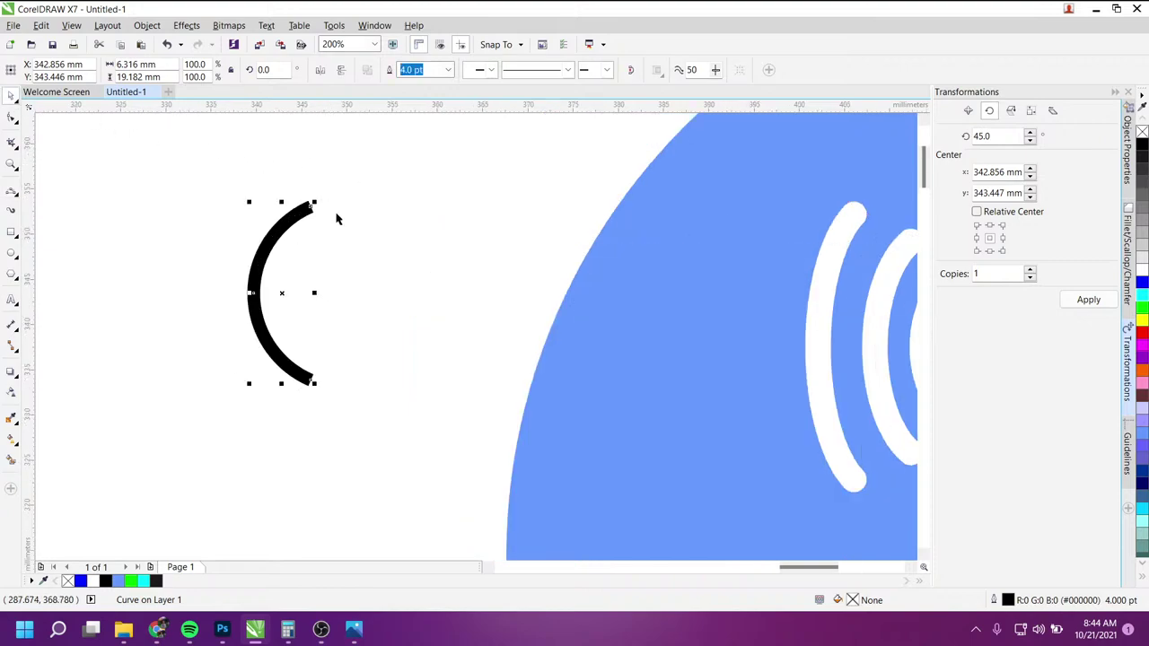
{"action": "left_click", "coordinate": [338, 229]}
{"action": "scroll", "coordinate": [305, 211], "scroll_direction": "up", "scroll_amount": 2}
{"action": "scroll", "coordinate": [306, 211], "scroll_direction": "down", "scroll_amount": 2}
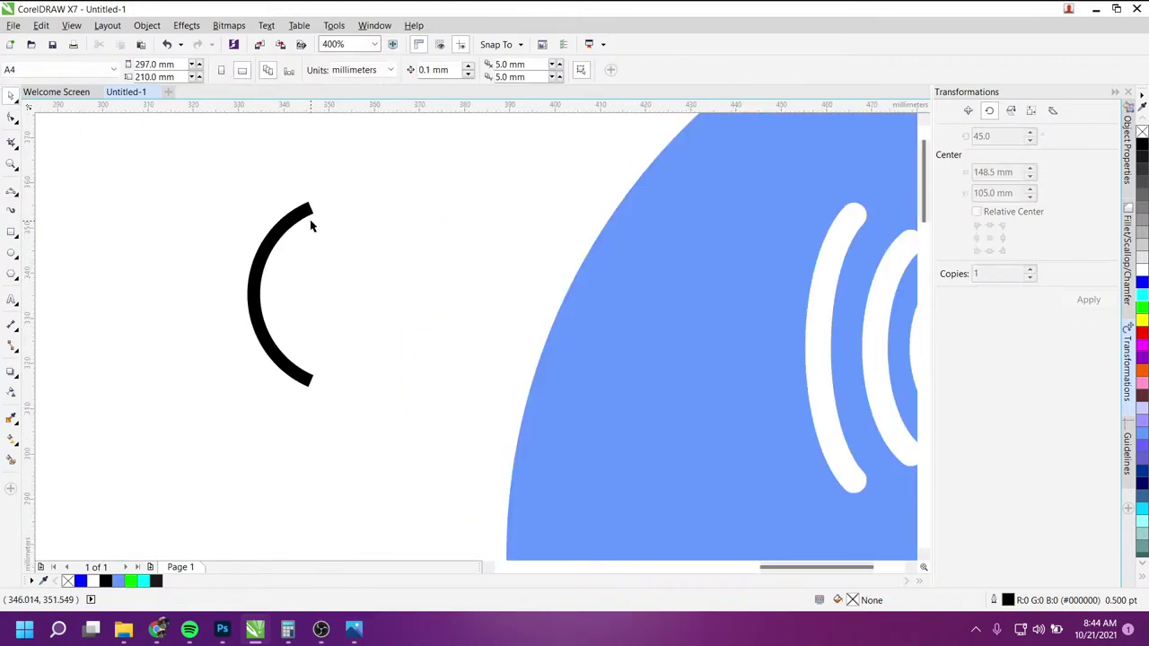
{"action": "scroll", "coordinate": [319, 231], "scroll_direction": "up", "scroll_amount": 1}
{"action": "scroll", "coordinate": [318, 232], "scroll_direction": "down", "scroll_amount": 1}
{"action": "scroll", "coordinate": [316, 241], "scroll_direction": "down", "scroll_amount": 1}
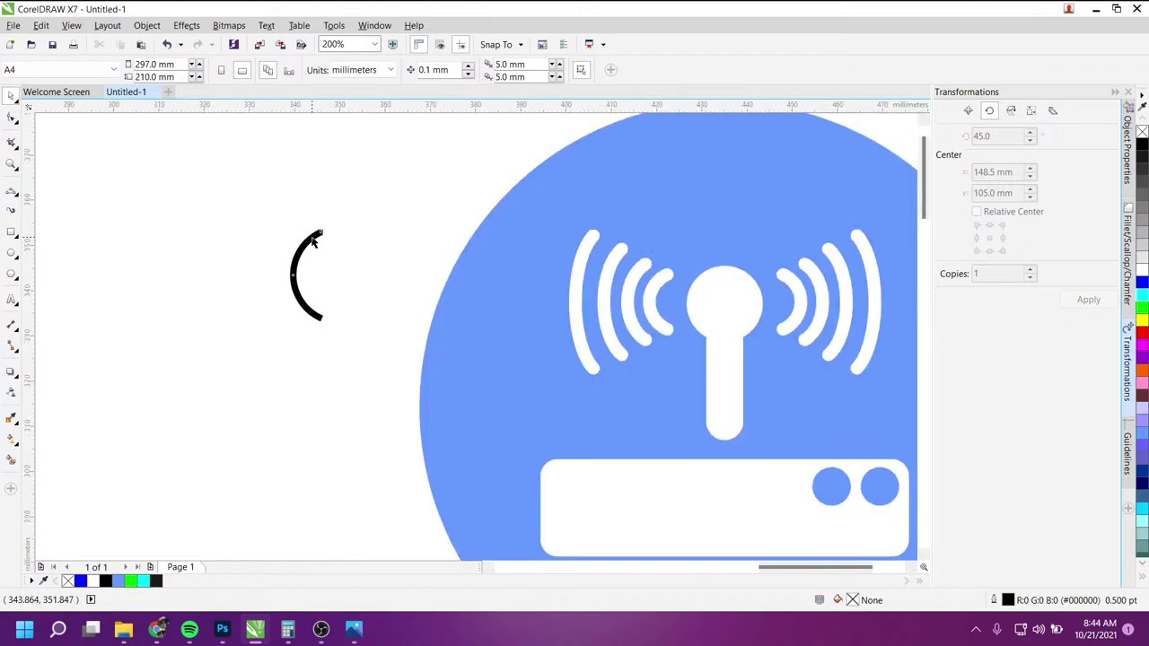
{"action": "left_click", "coordinate": [314, 241]}
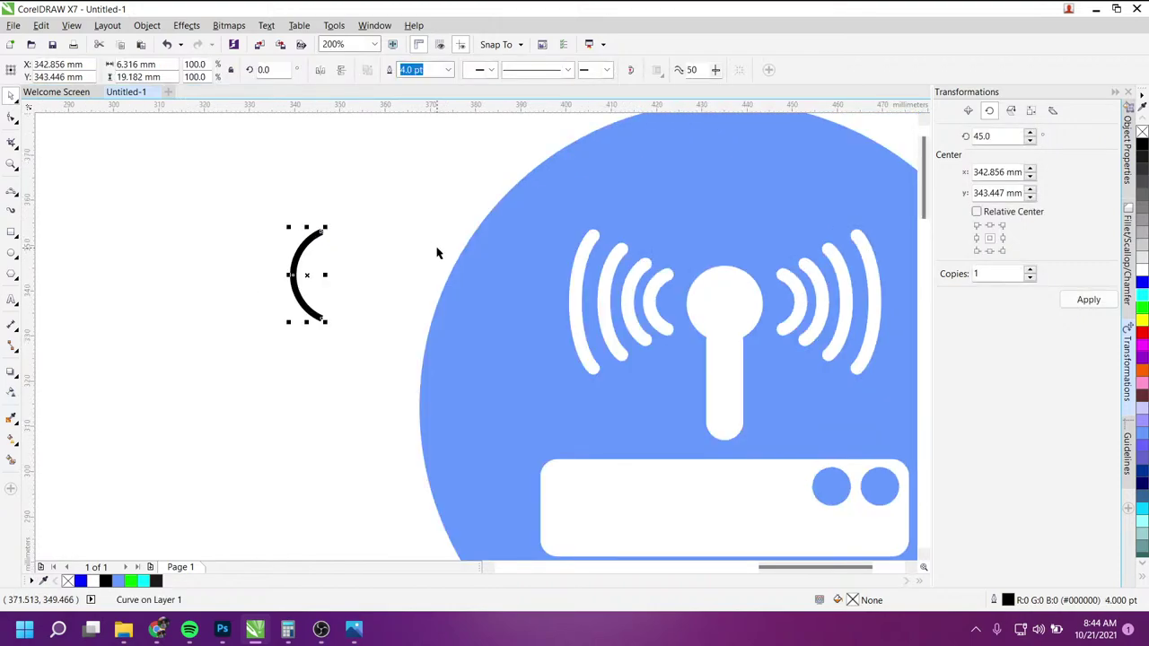
Step: Give the arc round line caps in Outline Pen, then thicken it to 8.0 pt
{"action": "key", "text": "F12"}
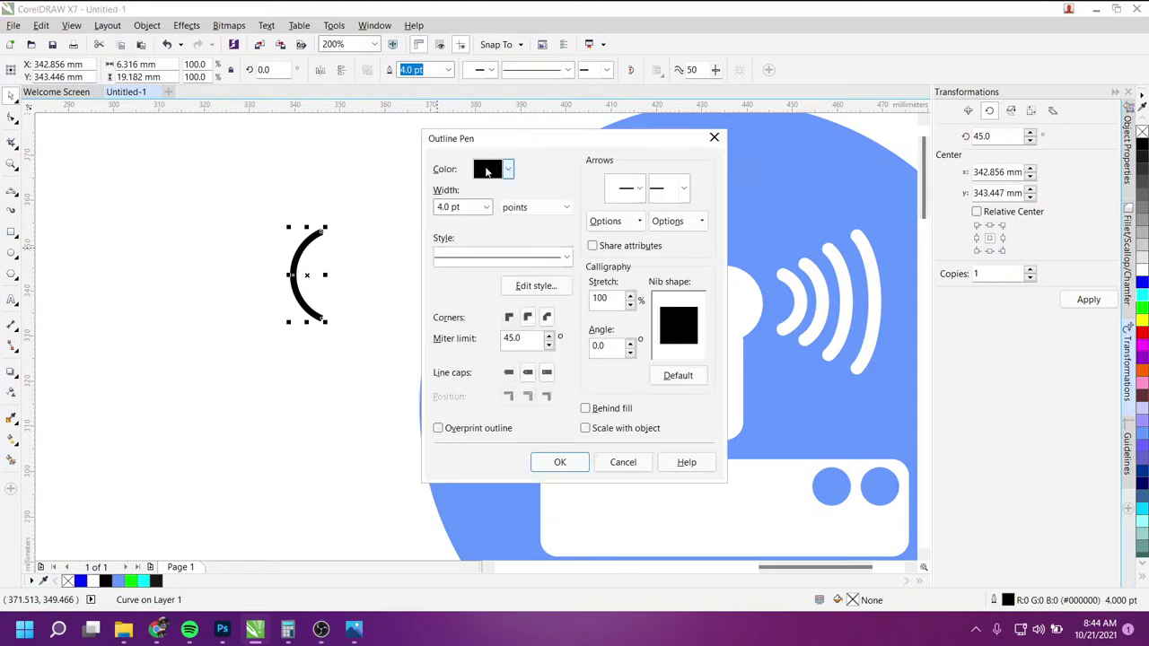
{"action": "left_click_drag", "start_coordinate": [527, 147], "coordinate": [536, 108]}
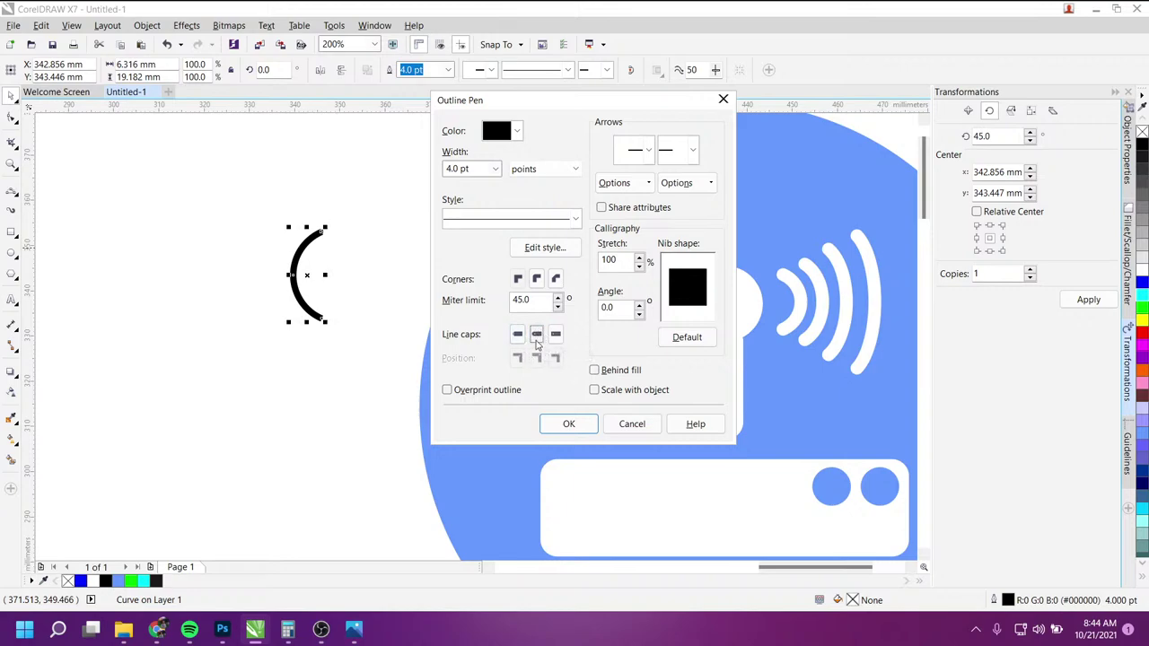
{"action": "left_click", "coordinate": [569, 424]}
{"action": "left_click", "coordinate": [333, 303]}
{"action": "left_click", "coordinate": [312, 244]}
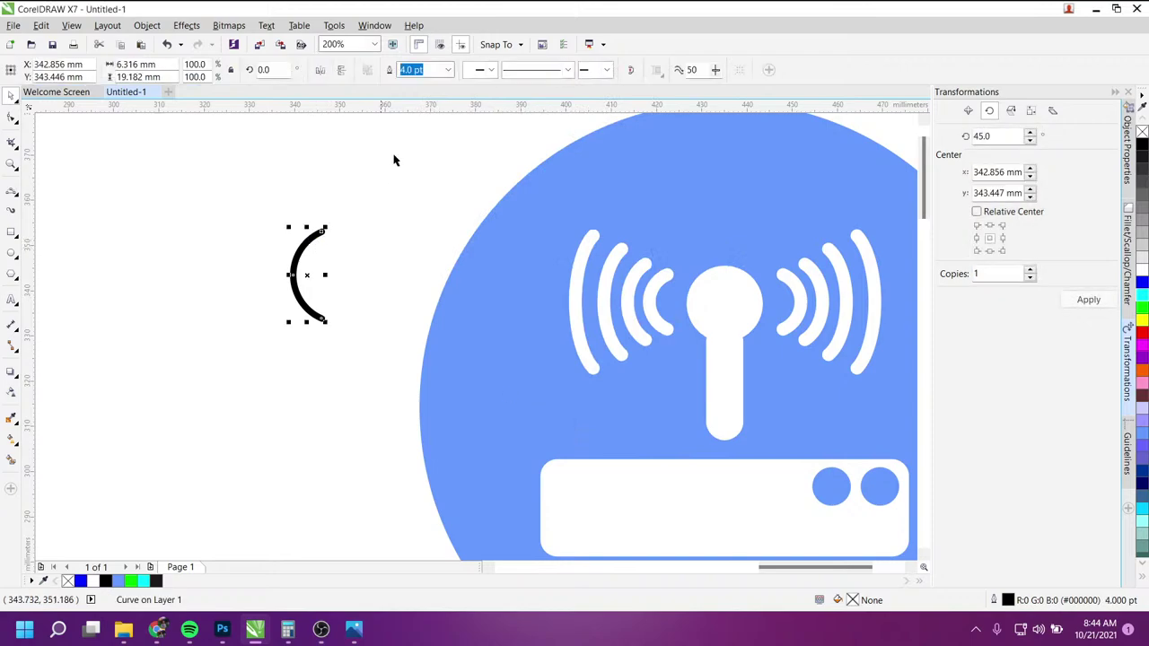
{"action": "left_click", "coordinate": [448, 70]}
{"action": "left_click", "coordinate": [415, 210]}
Step: Drag taller copies of the arc out to its left to form nested signal arcs
{"action": "left_click", "coordinate": [412, 278]}
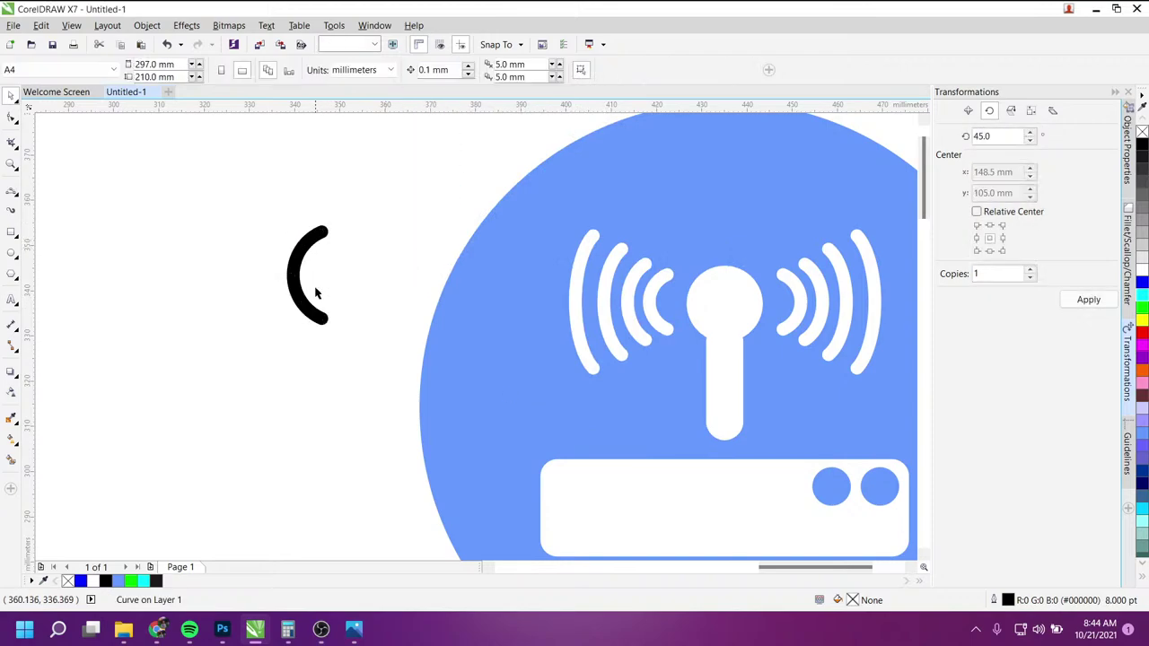
{"action": "left_click", "coordinate": [296, 276]}
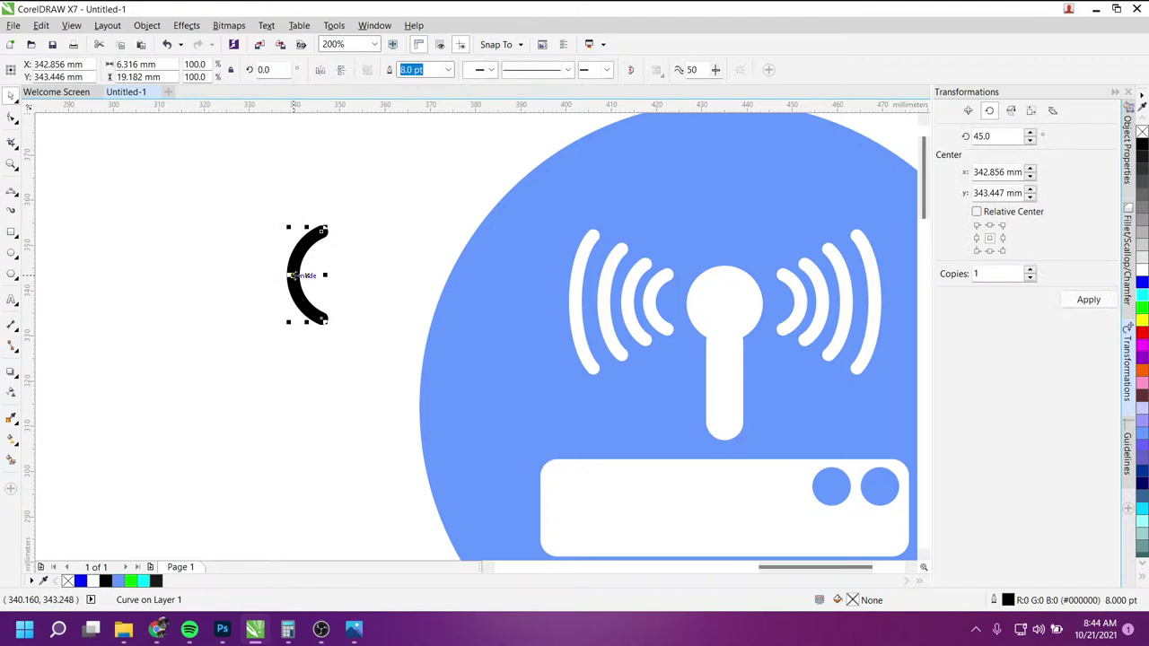
{"action": "key", "text": "Tab"}
{"action": "key", "text": "Tab"}
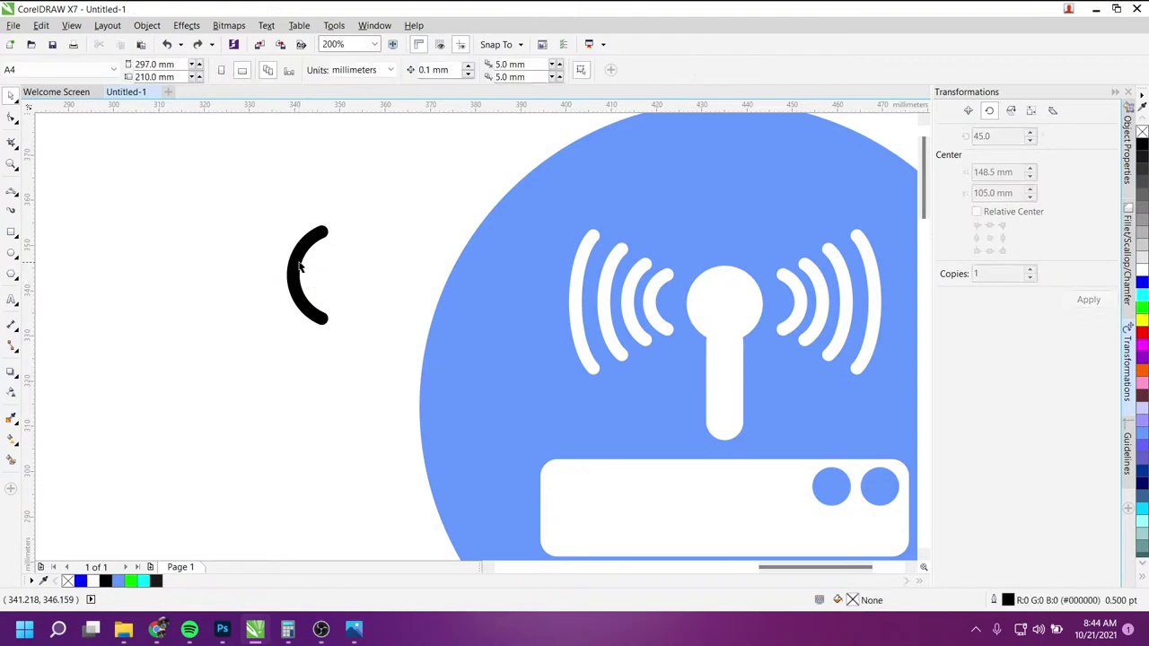
{"action": "key", "text": "Tab"}
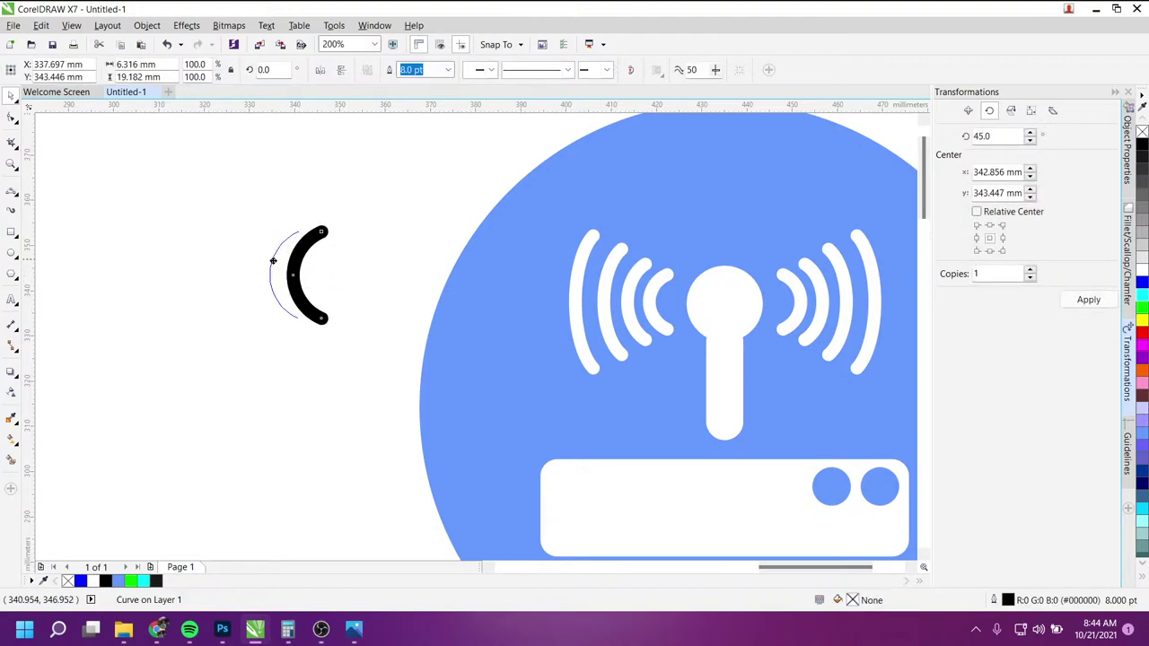
{"action": "mouse_move", "coordinate": [299, 260]}
{"action": "left_mouse_down"}
{"action": "mouse_move", "coordinate": [267, 259]}
{"action": "mouse_move", "coordinate": [273, 207]}
{"action": "left_mouse_up"}
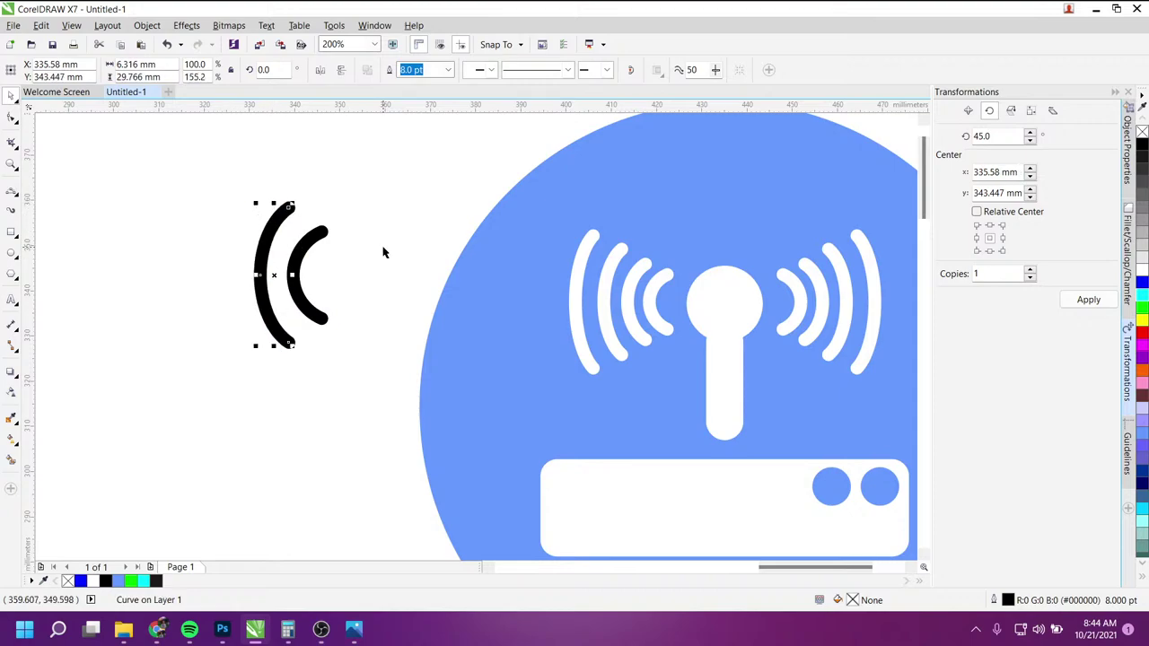
{"action": "mouse_move", "coordinate": [269, 240]}
{"action": "left_mouse_down"}
{"action": "mouse_move", "coordinate": [231, 240]}
{"action": "mouse_move", "coordinate": [229, 153]}
{"action": "left_mouse_up"}
Step: Undo the outer arc's stretch, then stretch it taller and move it further left
{"action": "key", "text": "ctrl+z"}
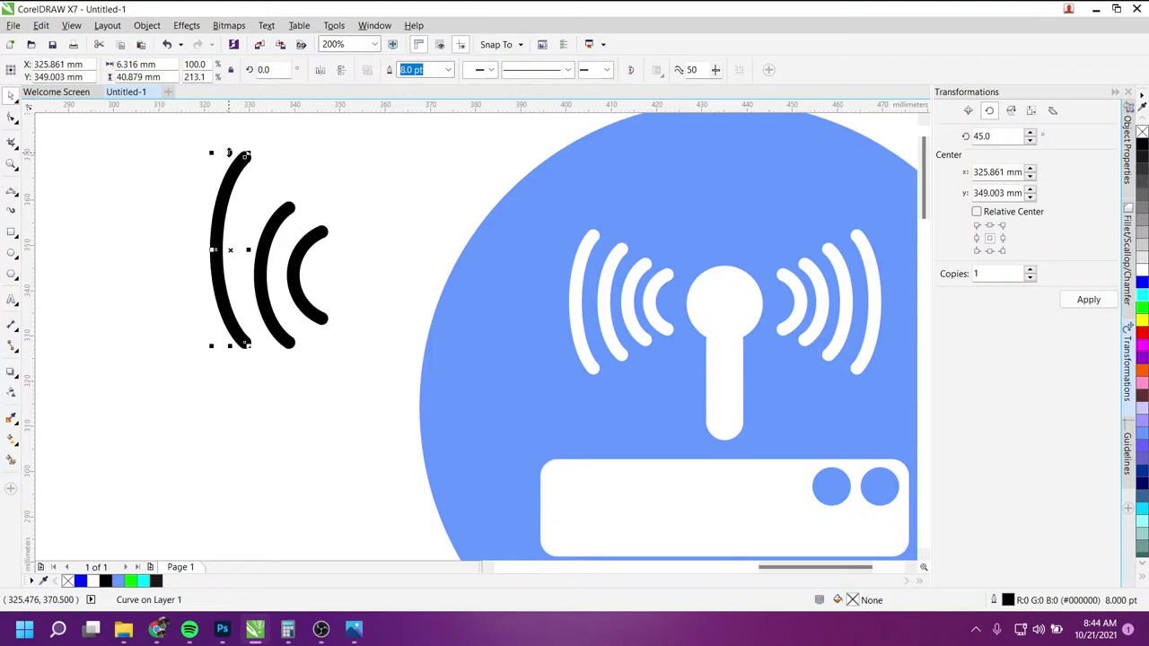
{"action": "scroll", "coordinate": [205, 296], "scroll_direction": "down", "scroll_amount": 1}
{"action": "scroll", "coordinate": [184, 223], "scroll_direction": "up", "scroll_amount": 1}
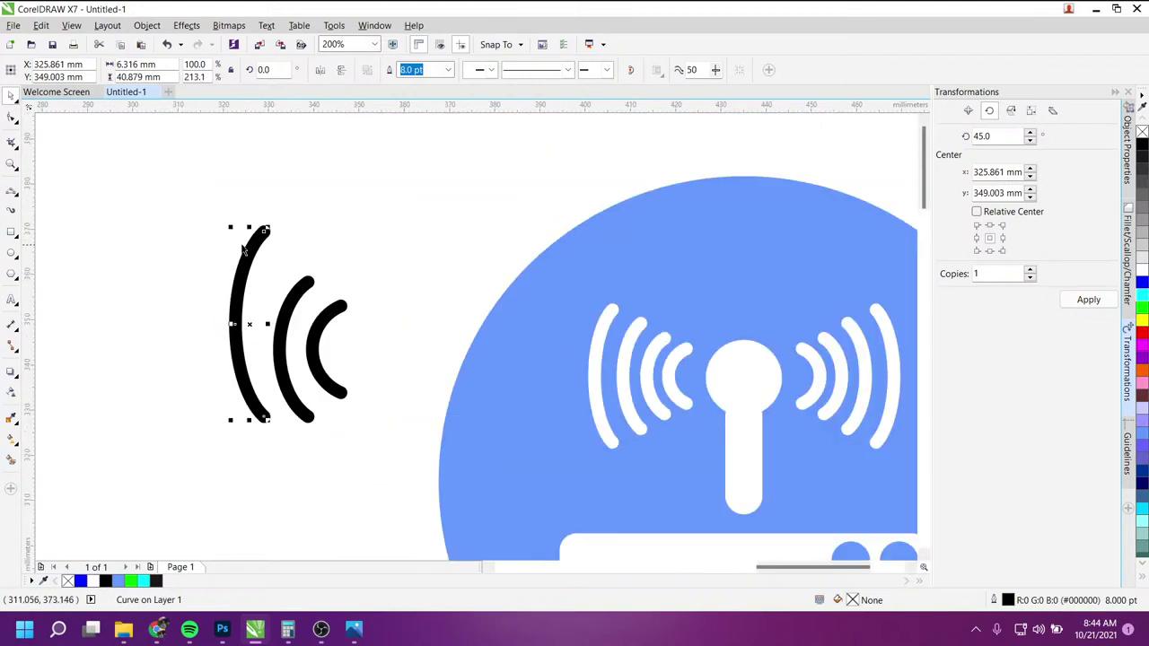
{"action": "key", "text": "ctrl+z"}
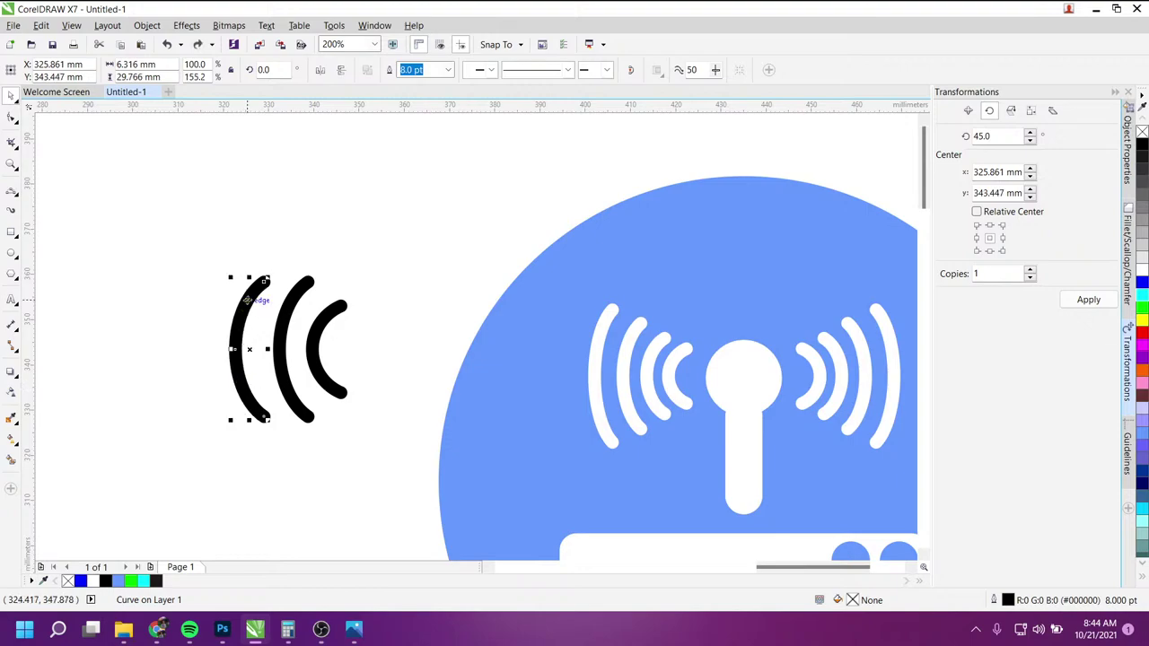
{"action": "left_click_drag", "start_coordinate": [252, 276], "coordinate": [254, 249]}
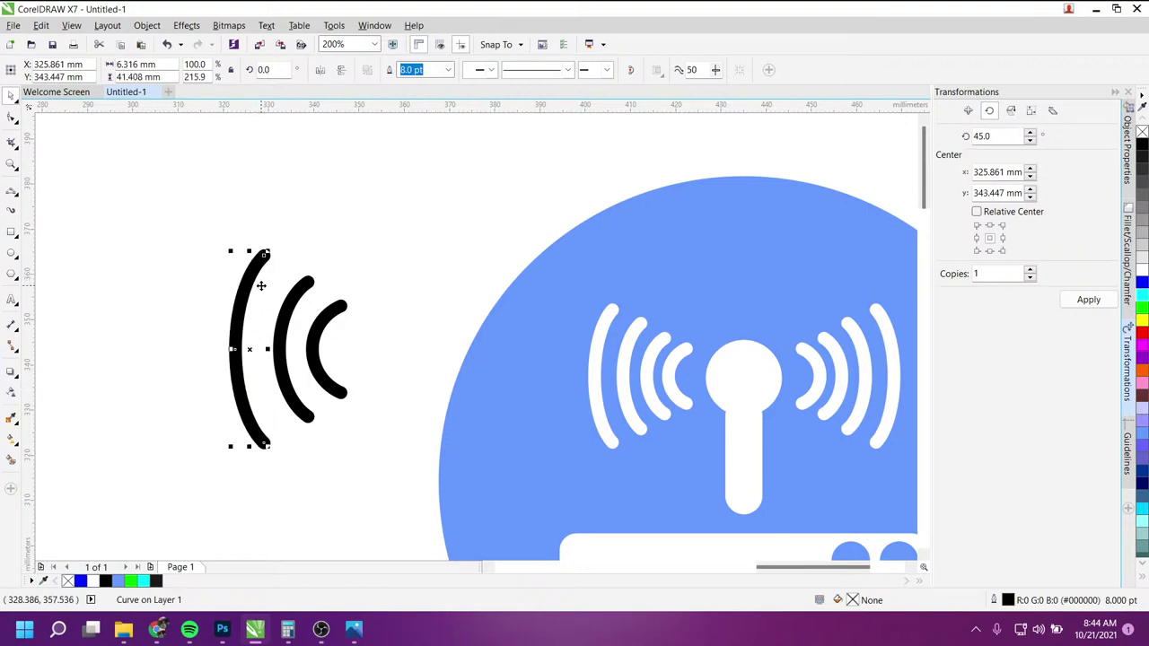
{"action": "scroll", "coordinate": [260, 302], "scroll_direction": "down", "scroll_amount": 1}
{"action": "scroll", "coordinate": [258, 303], "scroll_direction": "up", "scroll_amount": 1}
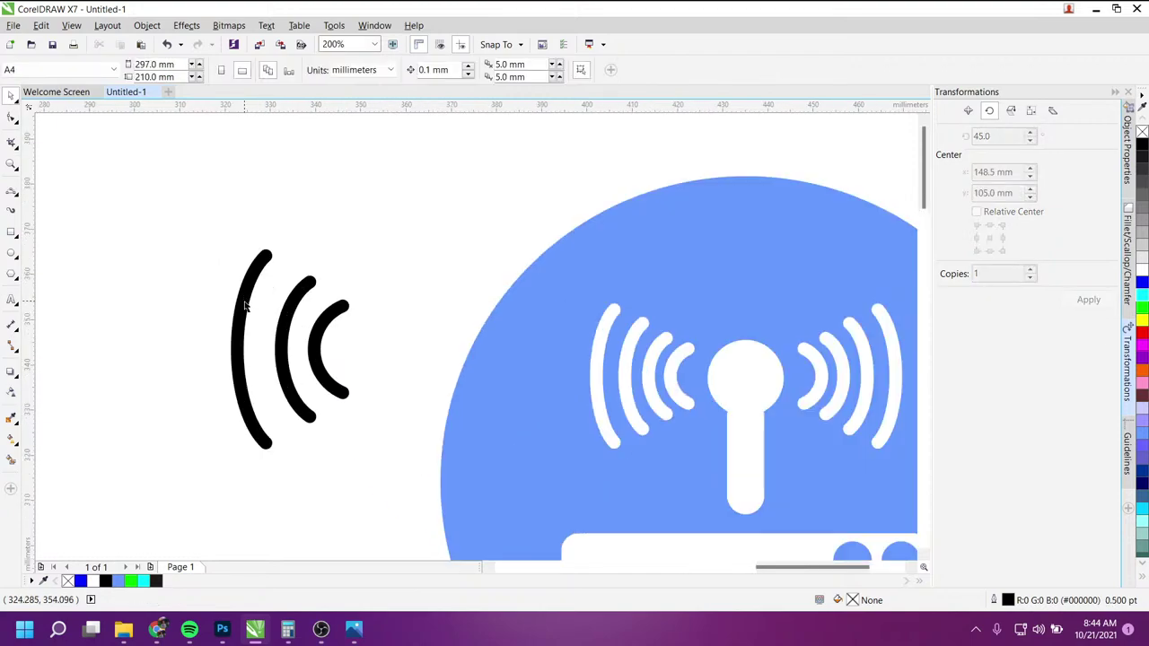
{"action": "left_click_drag", "start_coordinate": [243, 301], "coordinate": [196, 301]}
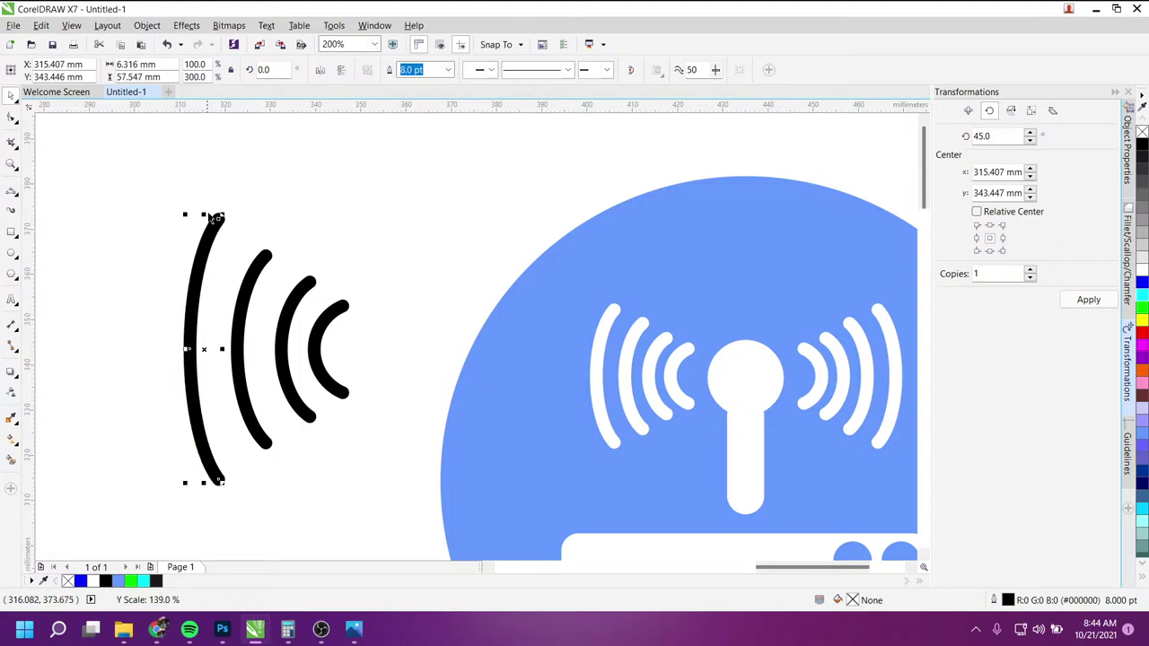
{"action": "key", "text": "Escape"}
{"action": "scroll", "coordinate": [190, 301], "scroll_direction": "down", "scroll_amount": 2}
{"action": "scroll", "coordinate": [166, 279], "scroll_direction": "up", "scroll_amount": 1}
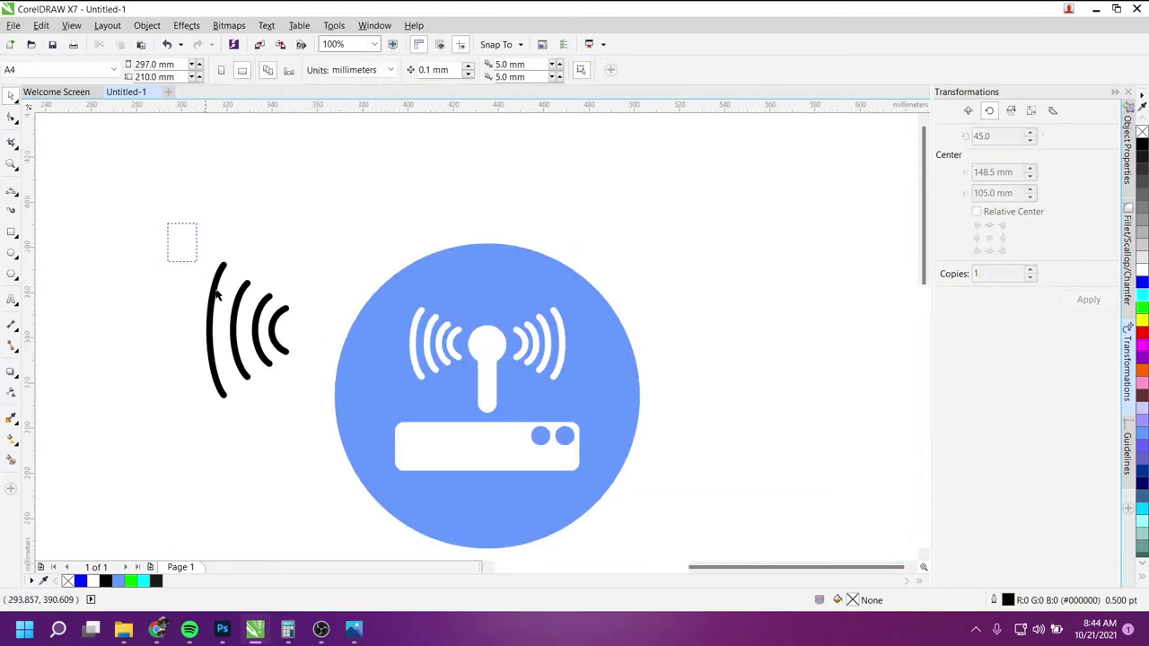
Step: Group the four arcs, add a horizontally mirrored copy to the right, then delete both groups
{"action": "left_click_drag", "start_coordinate": [216, 295], "coordinate": [311, 428]}
{"action": "key", "text": "ctrl+g"}
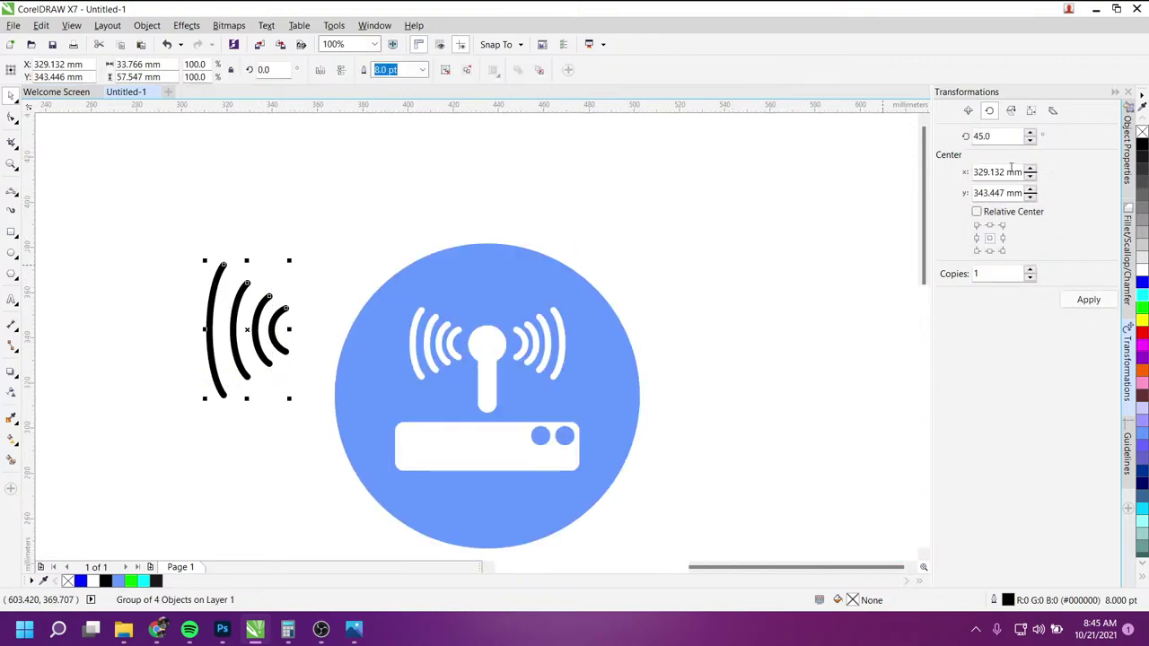
{"action": "left_click", "coordinate": [1011, 111]}
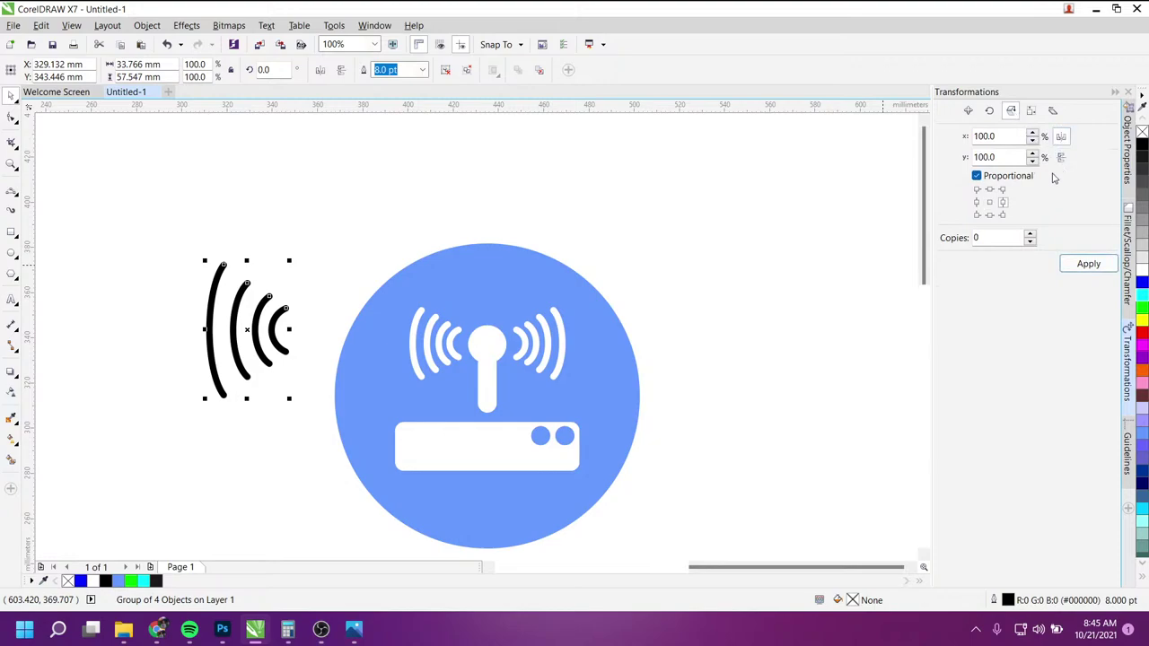
{"action": "left_click", "coordinate": [1029, 233]}
{"action": "left_click", "coordinate": [1088, 264]}
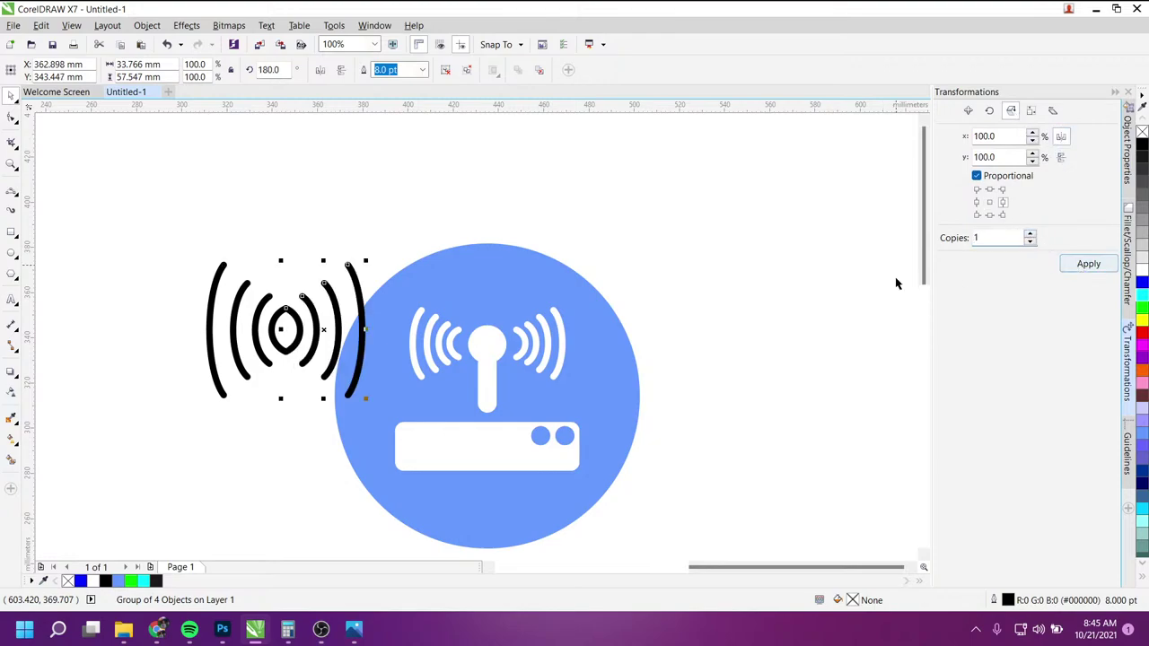
{"action": "left_click_drag", "start_coordinate": [316, 309], "coordinate": [349, 310]}
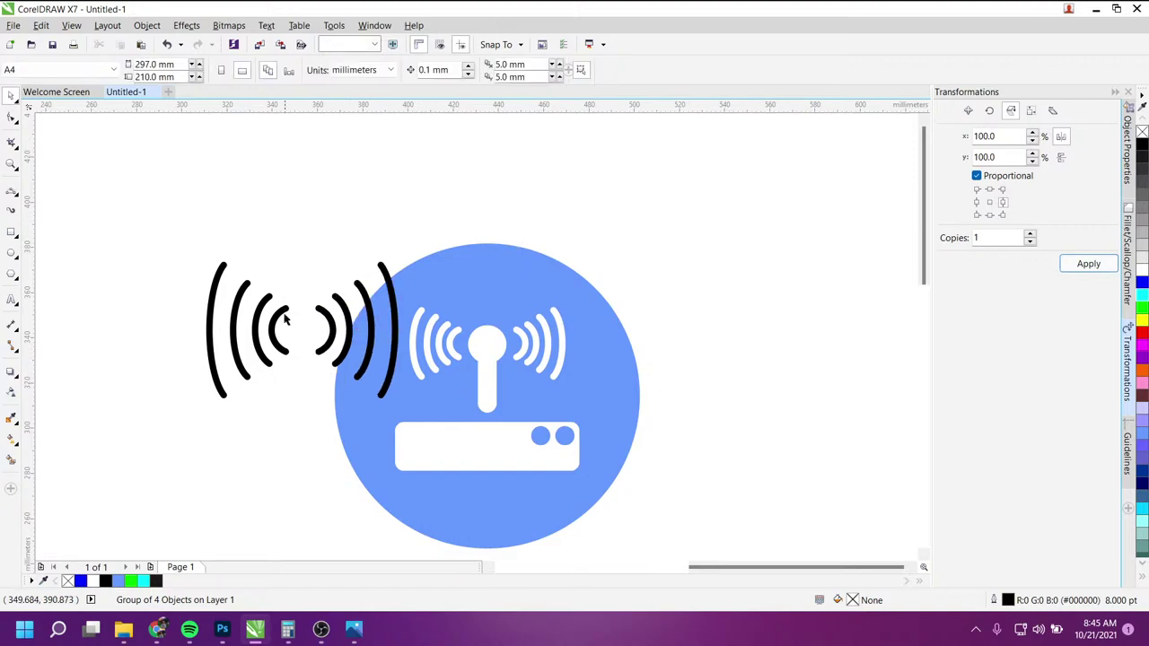
{"action": "left_click_drag", "start_coordinate": [162, 233], "coordinate": [377, 438]}
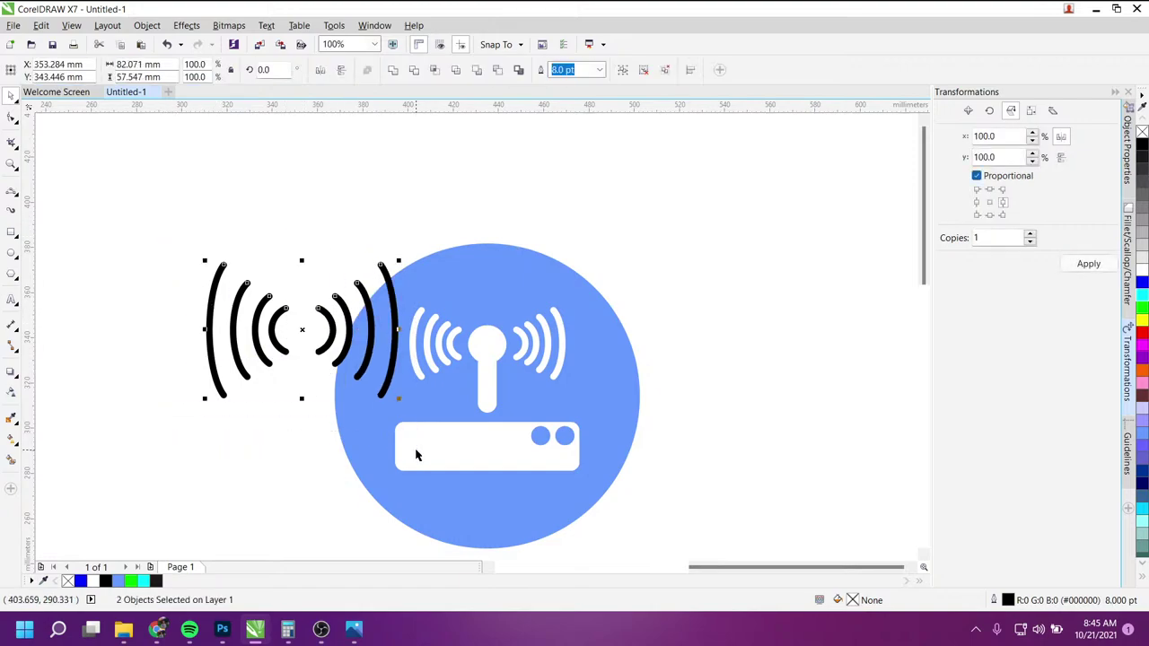
{"action": "key", "text": "Delete"}
Step: Select the magenta recycle icon, move it upward, then deselect it
{"action": "scroll", "coordinate": [429, 267], "scroll_direction": "down", "scroll_amount": 3}
{"action": "scroll", "coordinate": [315, 267], "scroll_direction": "up", "scroll_amount": 2}
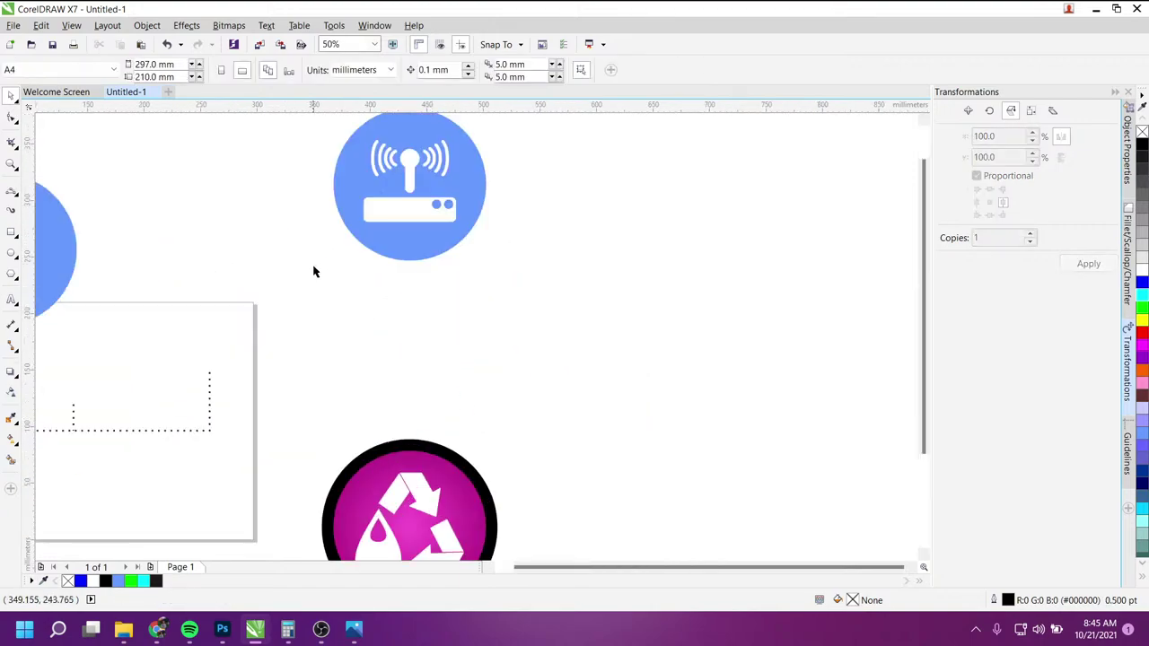
{"action": "scroll", "coordinate": [315, 267], "scroll_direction": "down", "scroll_amount": 2}
{"action": "scroll", "coordinate": [304, 382], "scroll_direction": "up", "scroll_amount": 2}
{"action": "left_click_drag", "start_coordinate": [272, 323], "coordinate": [546, 522]}
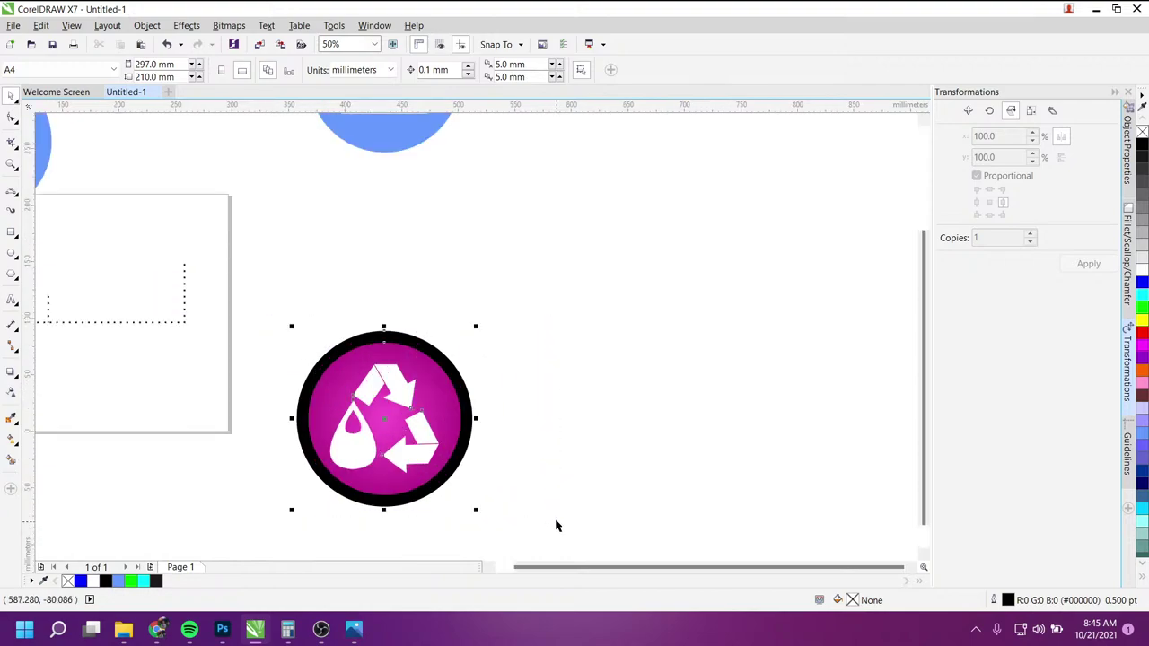
{"action": "left_click_drag", "start_coordinate": [391, 445], "coordinate": [410, 251]}
{"action": "scroll", "coordinate": [410, 250], "scroll_direction": "up", "scroll_amount": 2}
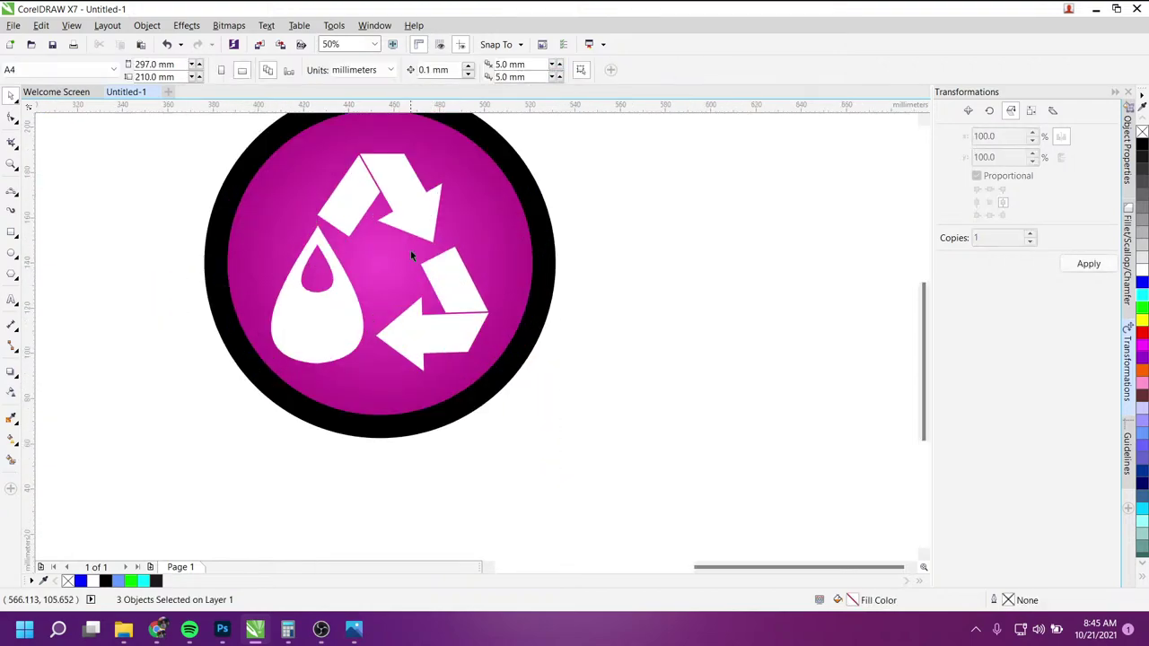
{"action": "left_click", "coordinate": [333, 200]}
{"action": "scroll", "coordinate": [334, 199], "scroll_direction": "up", "scroll_amount": 4}
{"action": "scroll", "coordinate": [447, 183], "scroll_direction": "down", "scroll_amount": 2}
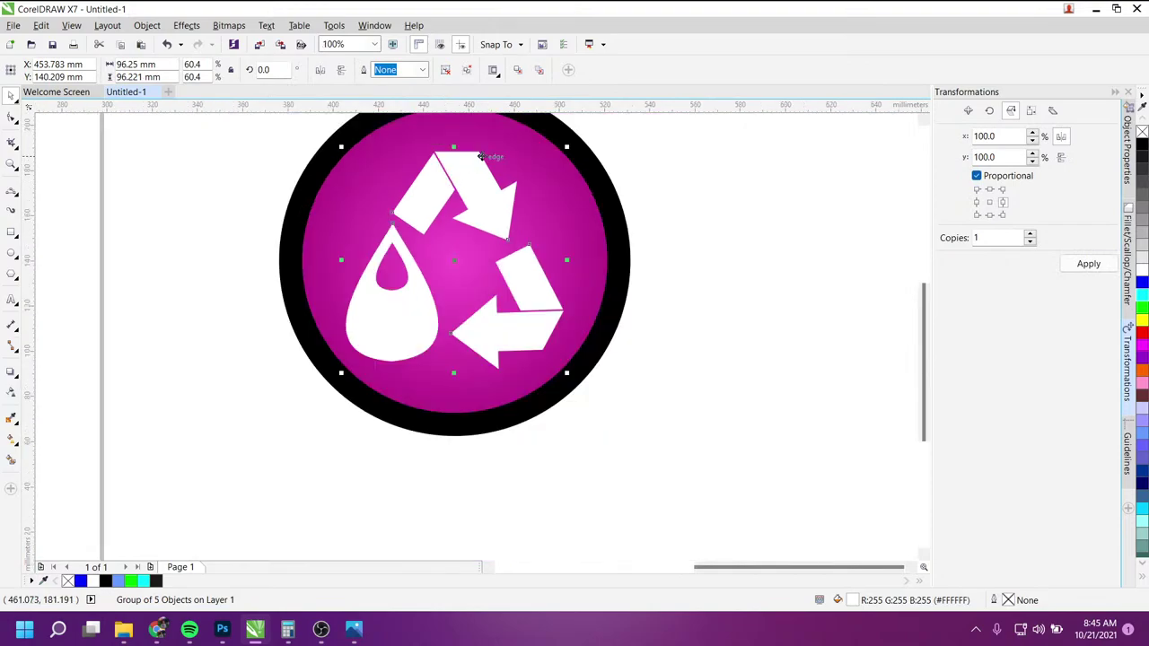
{"action": "scroll", "coordinate": [489, 175], "scroll_direction": "up", "scroll_amount": 2}
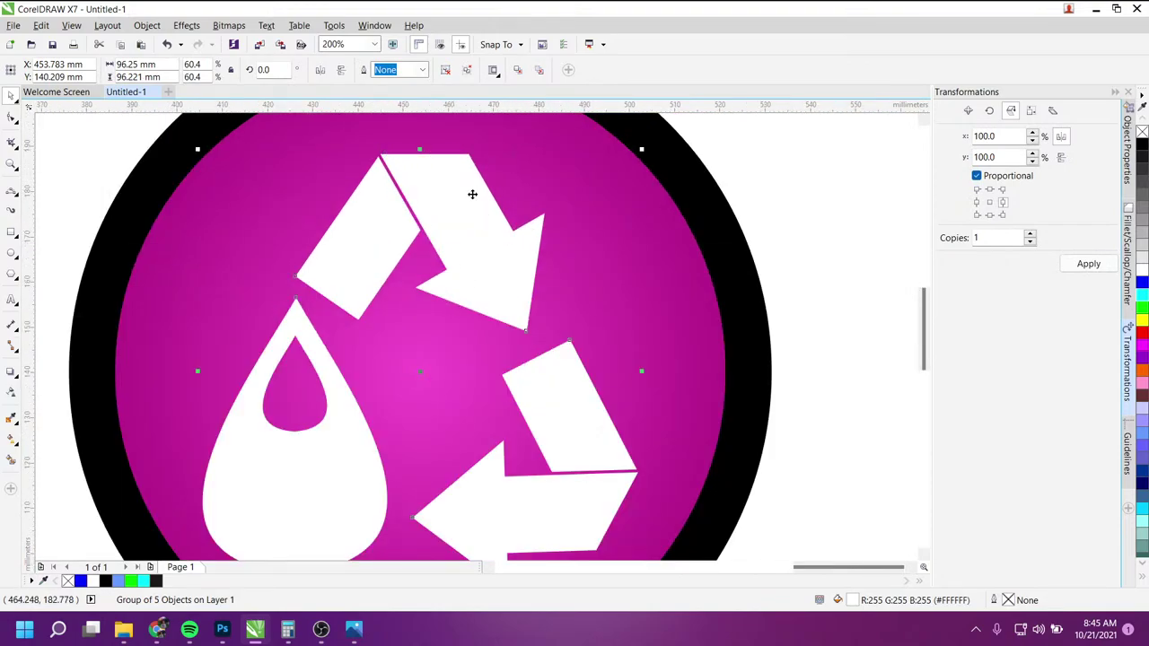
{"action": "scroll", "coordinate": [472, 194], "scroll_direction": "down", "scroll_amount": 2}
{"action": "scroll", "coordinate": [520, 342], "scroll_direction": "up", "scroll_amount": 2}
{"action": "scroll", "coordinate": [433, 238], "scroll_direction": "down", "scroll_amount": 2}
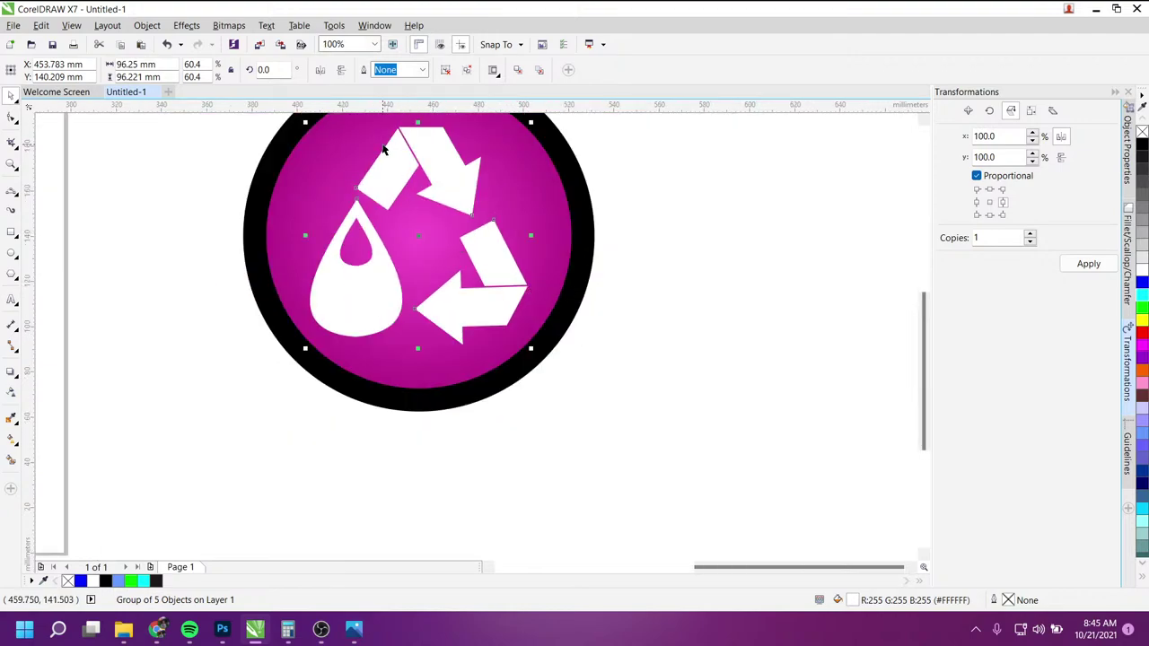
{"action": "scroll", "coordinate": [404, 154], "scroll_direction": "up", "scroll_amount": 2}
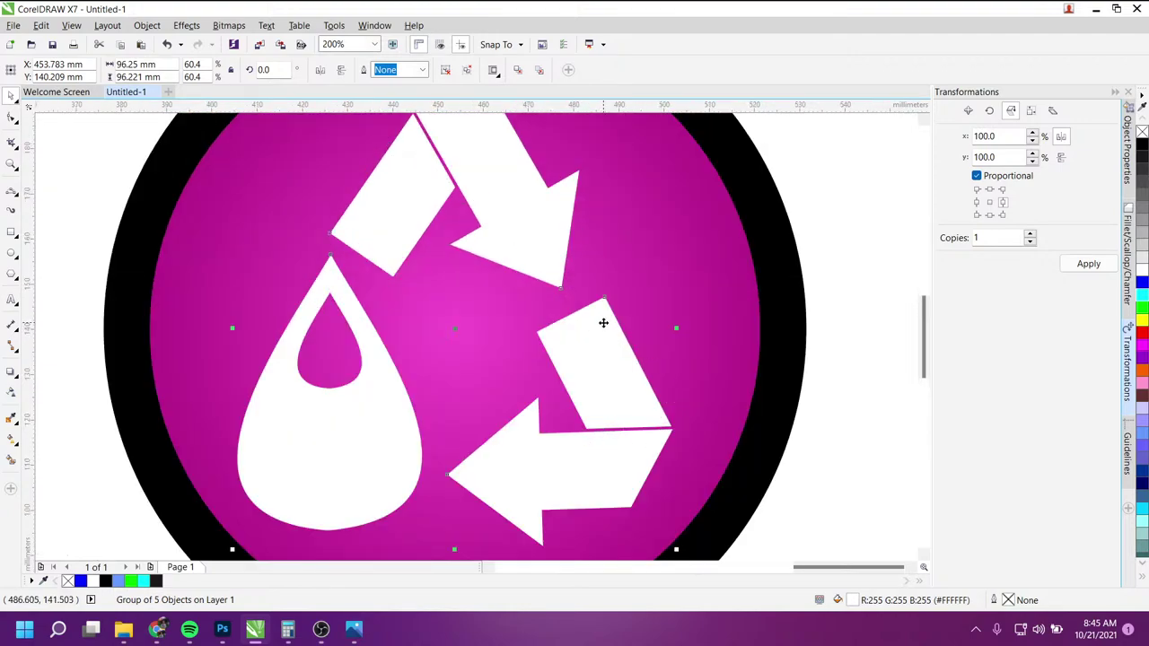
{"action": "left_click", "coordinate": [341, 428]}
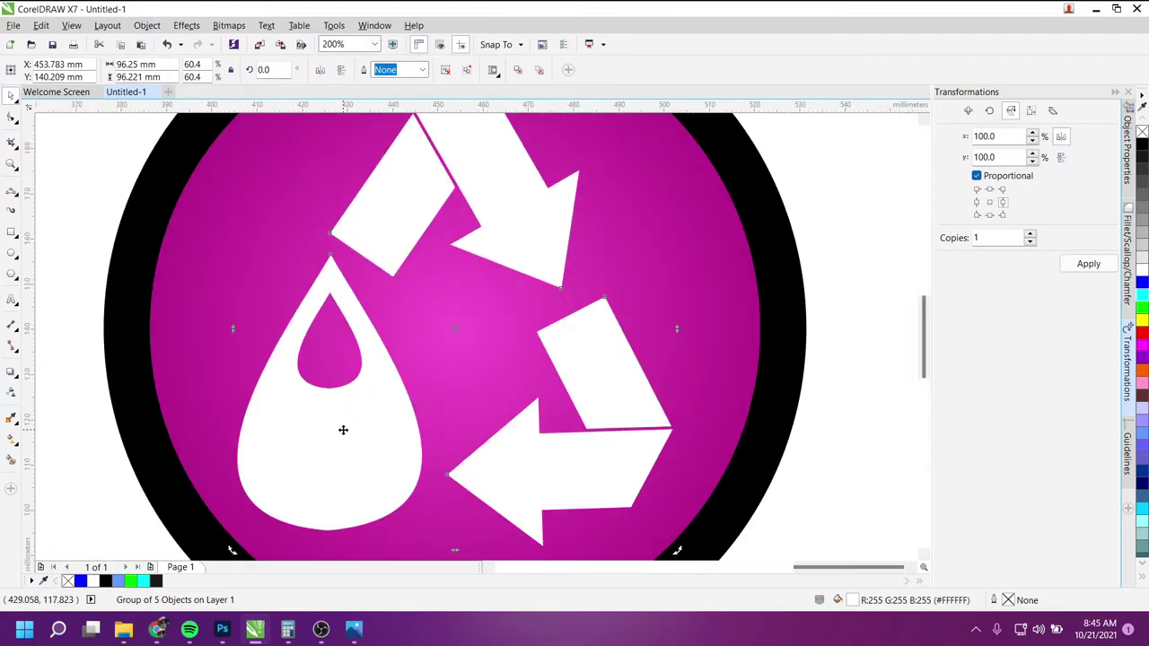
{"action": "left_click", "coordinate": [839, 282]}
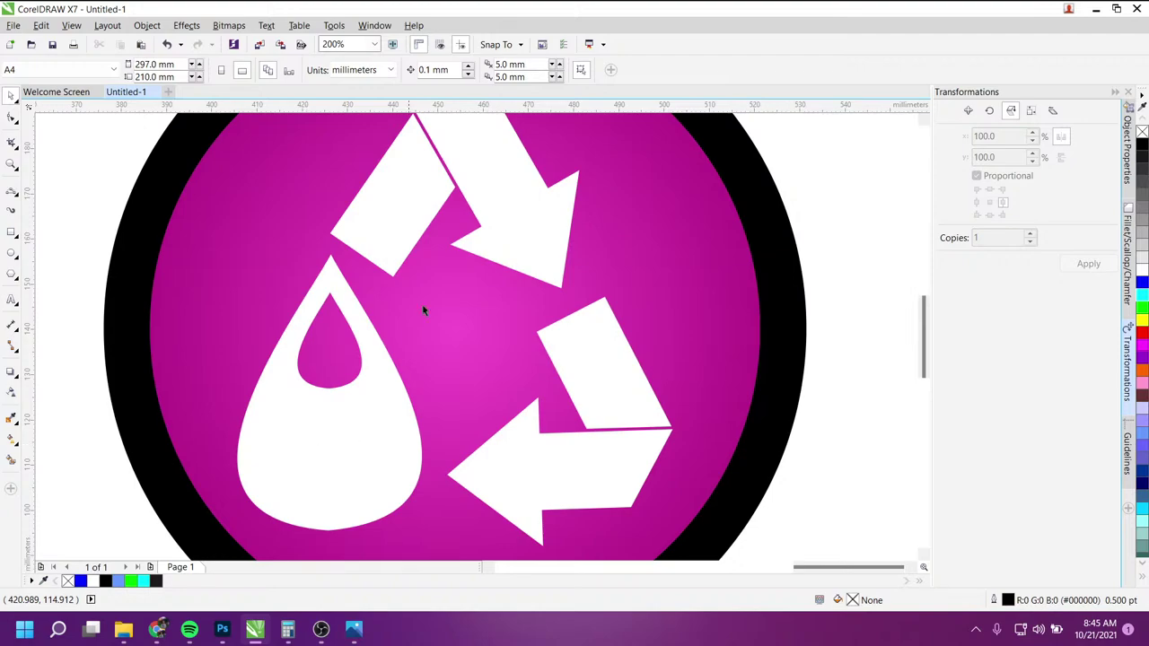
Step: Try moving the magenta gradient circle out of its black ring, then undo the move
{"action": "scroll", "coordinate": [926, 323], "scroll_direction": "down", "scroll_amount": 2}
{"action": "scroll", "coordinate": [925, 323], "scroll_direction": "down", "scroll_amount": 1}
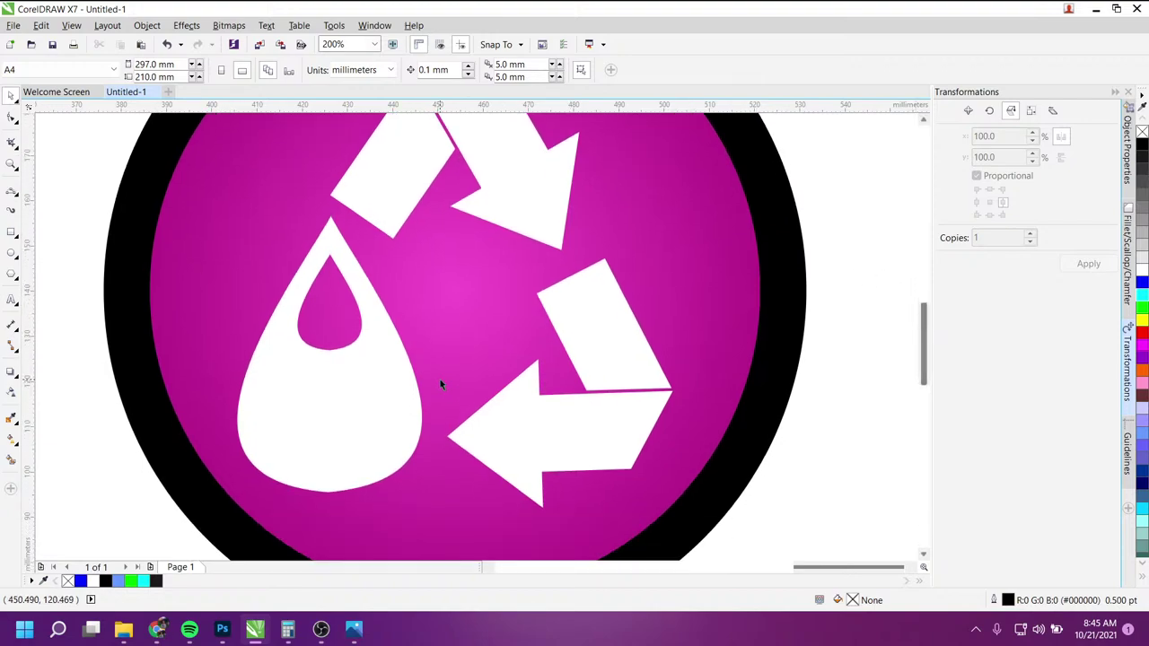
{"action": "scroll", "coordinate": [440, 379], "scroll_direction": "down", "scroll_amount": 1}
{"action": "scroll", "coordinate": [431, 352], "scroll_direction": "down", "scroll_amount": 1}
{"action": "left_click", "coordinate": [432, 327]}
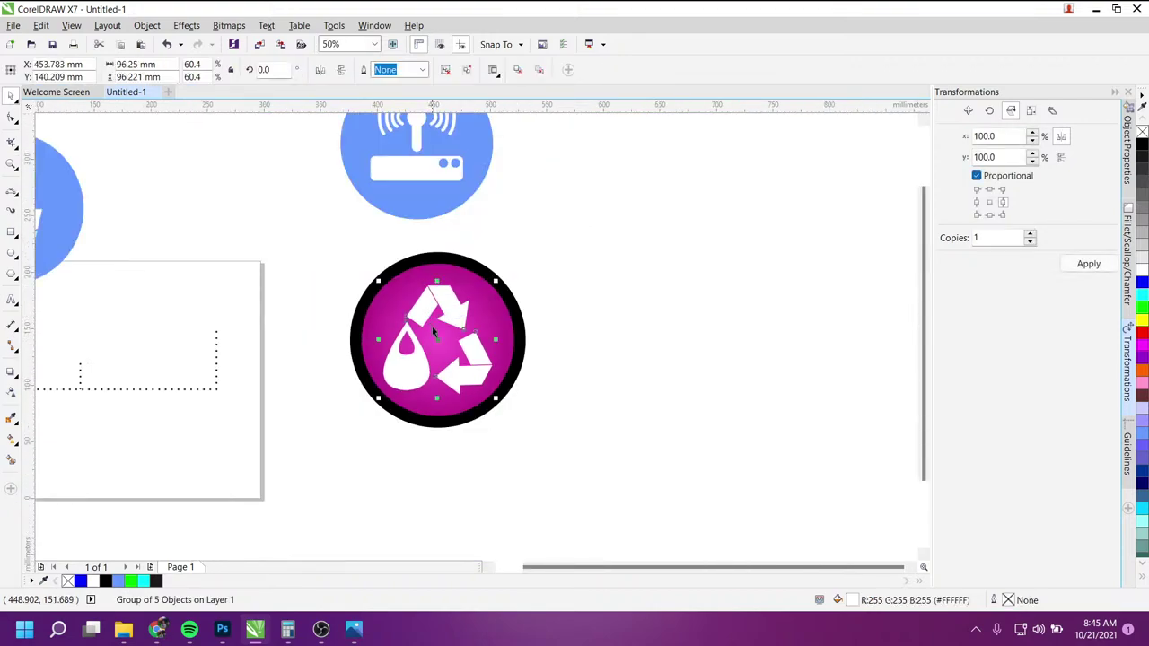
{"action": "scroll", "coordinate": [432, 327], "scroll_direction": "up", "scroll_amount": 1}
{"action": "left_click", "coordinate": [525, 312]}
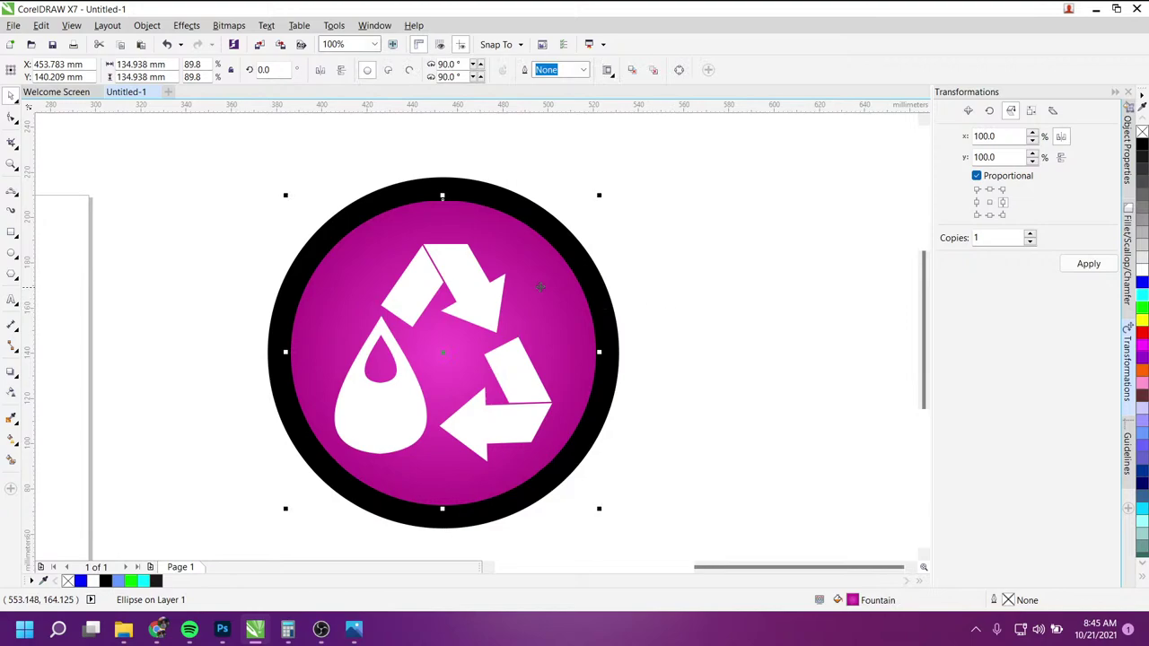
{"action": "left_click_drag", "start_coordinate": [539, 286], "coordinate": [251, 261]}
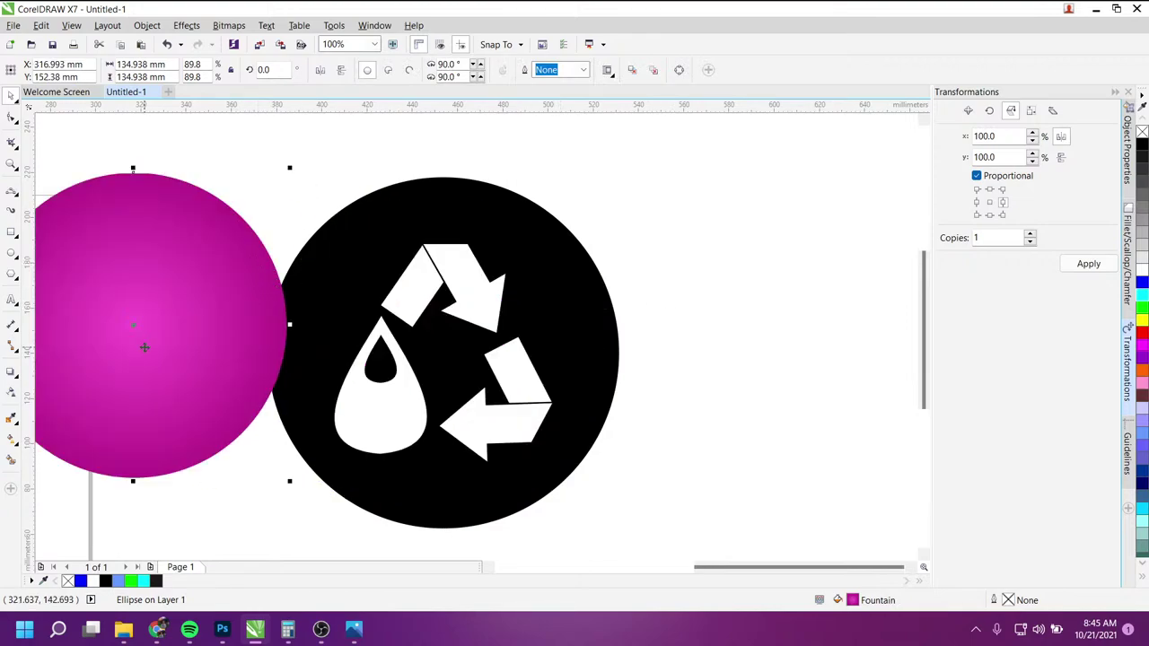
{"action": "key", "text": "ctrl+z"}
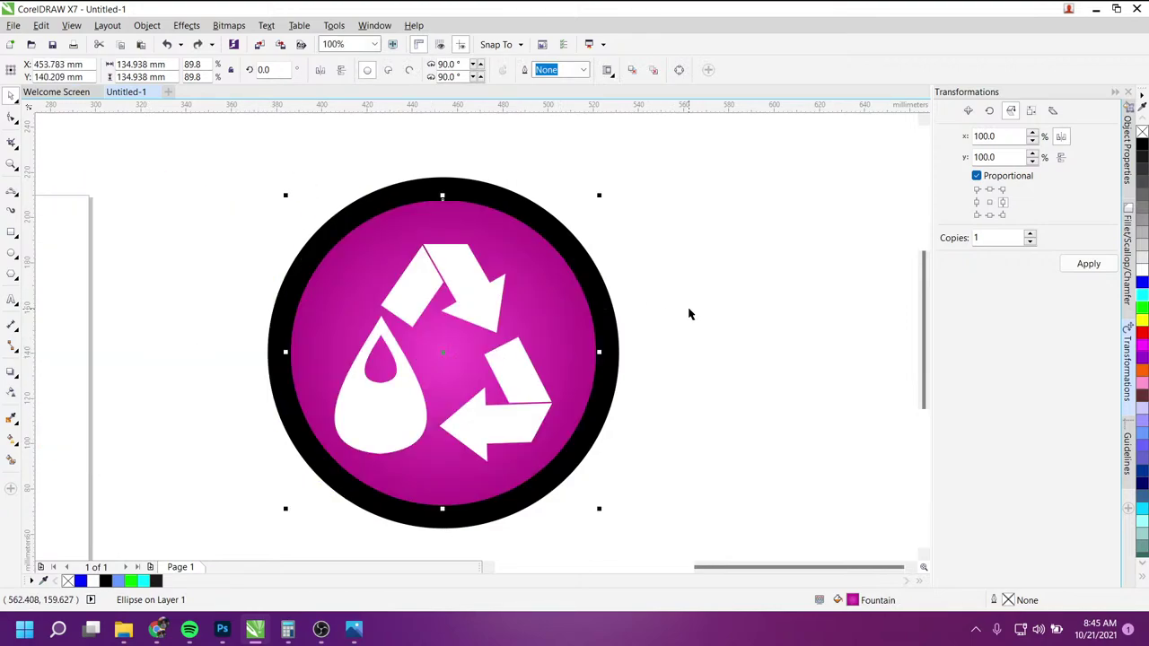
{"action": "left_click", "coordinate": [690, 312]}
Step: Zoom out and bring up the reference image 3.jpg in Photos
{"action": "scroll", "coordinate": [507, 309], "scroll_direction": "down", "scroll_amount": 1}
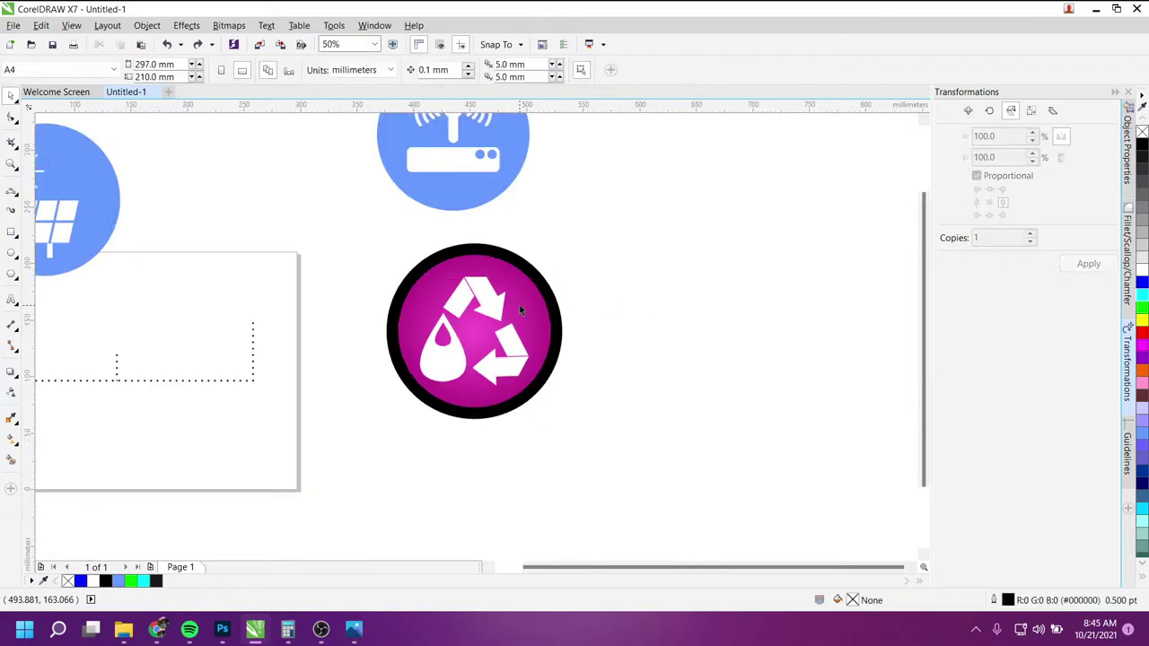
{"action": "scroll", "coordinate": [501, 304], "scroll_direction": "down", "scroll_amount": 1}
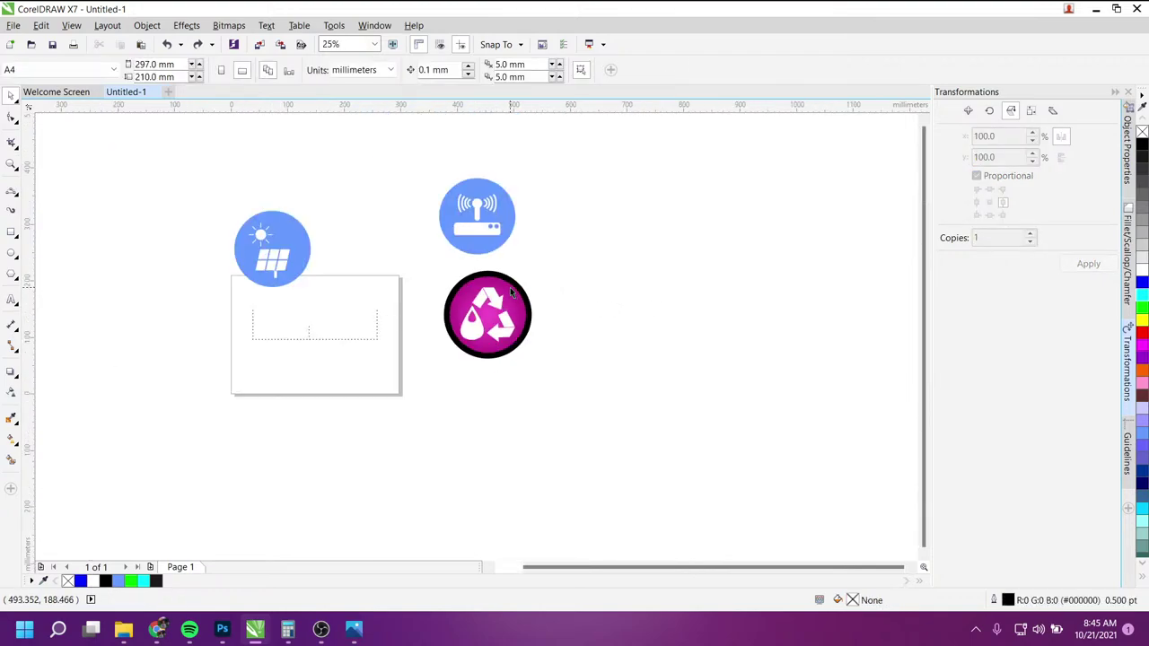
{"action": "scroll", "coordinate": [511, 287], "scroll_direction": "up", "scroll_amount": 1}
{"action": "scroll", "coordinate": [389, 269], "scroll_direction": "down", "scroll_amount": 1}
{"action": "scroll", "coordinate": [237, 306], "scroll_direction": "up", "scroll_amount": 1}
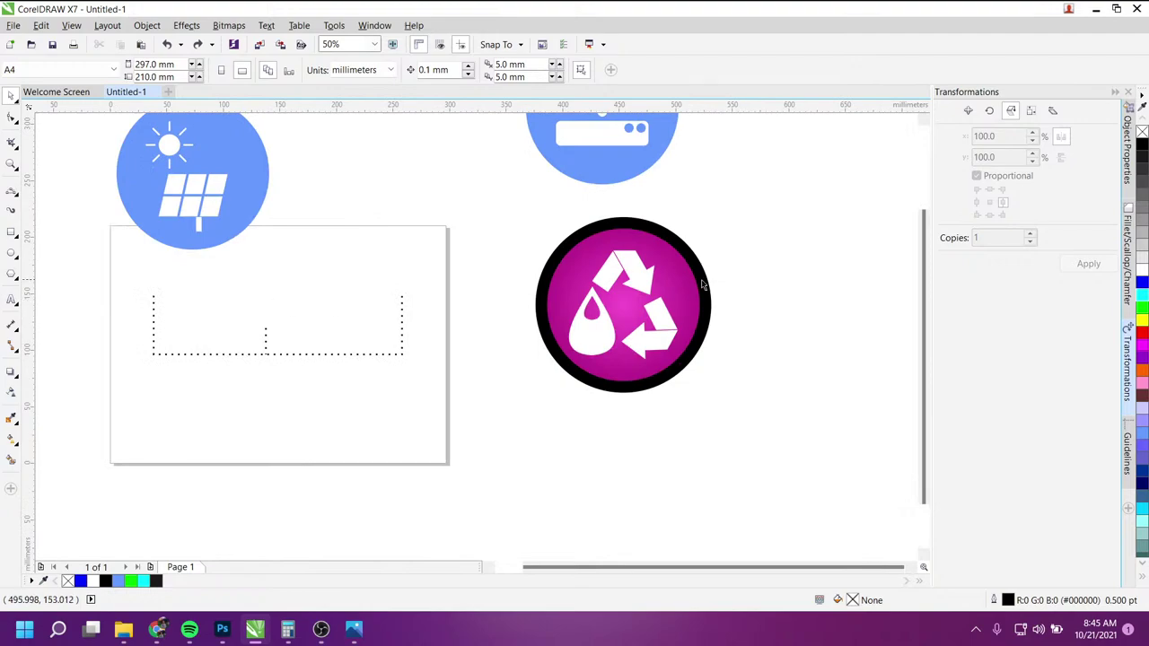
{"action": "scroll", "coordinate": [421, 257], "scroll_direction": "down", "scroll_amount": 1}
{"action": "scroll", "coordinate": [530, 362], "scroll_direction": "up", "scroll_amount": 1}
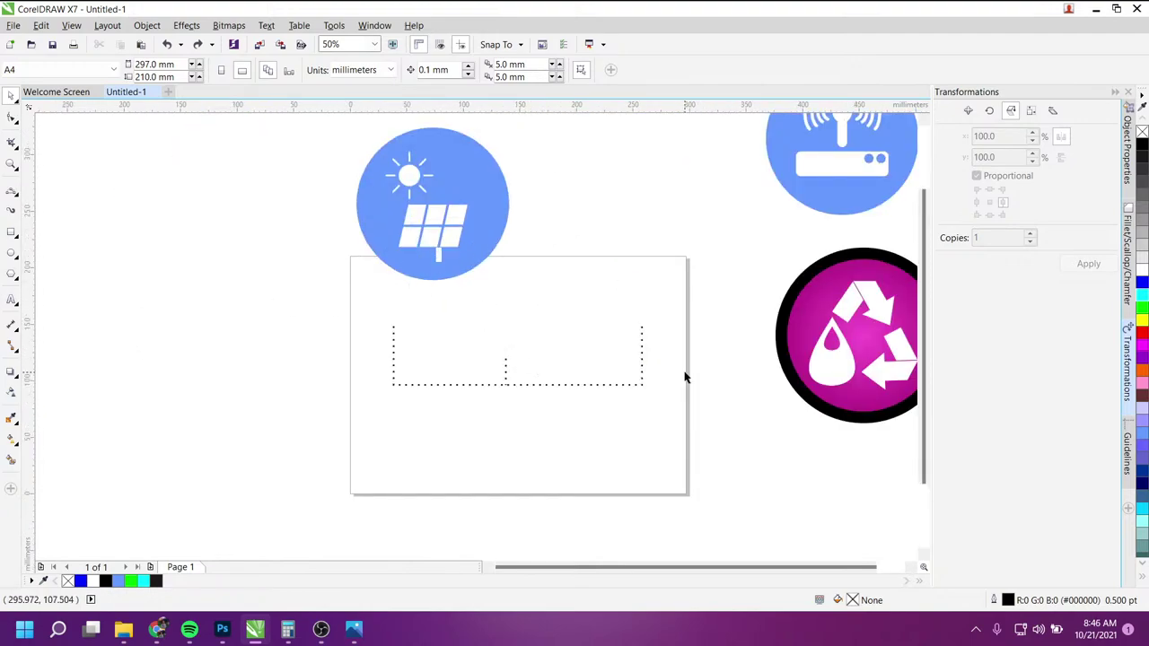
{"action": "left_click", "coordinate": [354, 629]}
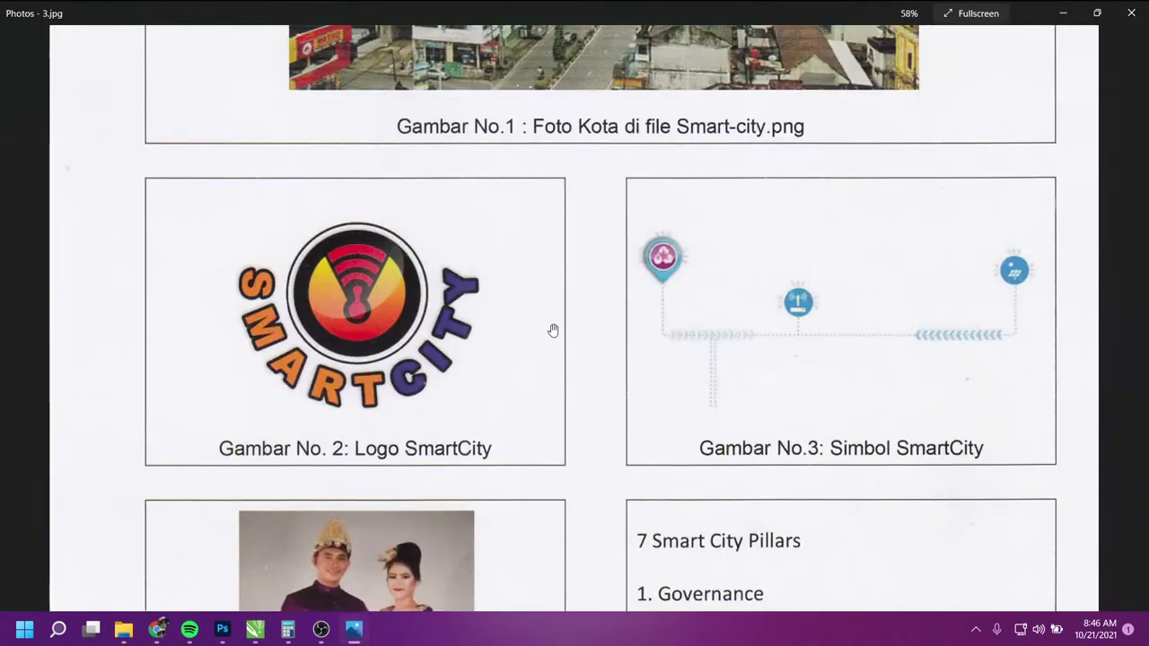
Step: Zoom into the Gambar No.3 SmartCity symbol panel, then minimize Photos back to CorelDRAW
{"action": "scroll", "coordinate": [664, 323], "scroll_direction": "up", "scroll_amount": 1}
{"action": "scroll", "coordinate": [665, 332], "scroll_direction": "up", "scroll_amount": 1}
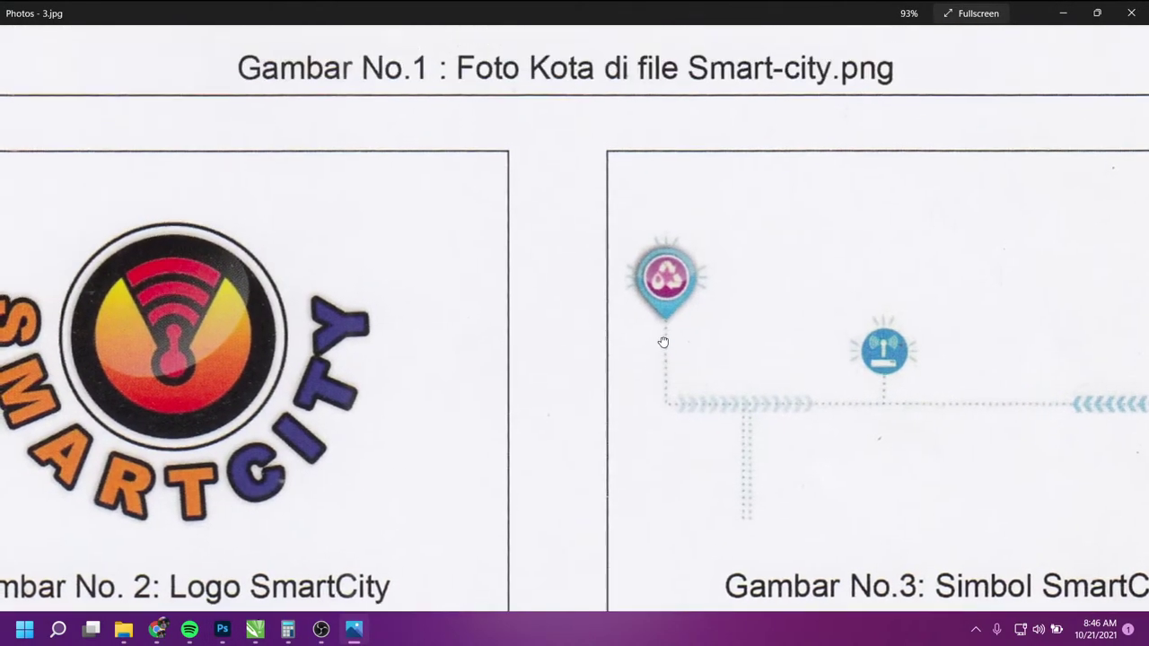
{"action": "scroll", "coordinate": [663, 342], "scroll_direction": "down", "scroll_amount": 2}
{"action": "scroll", "coordinate": [662, 308], "scroll_direction": "right", "scroll_amount": 2}
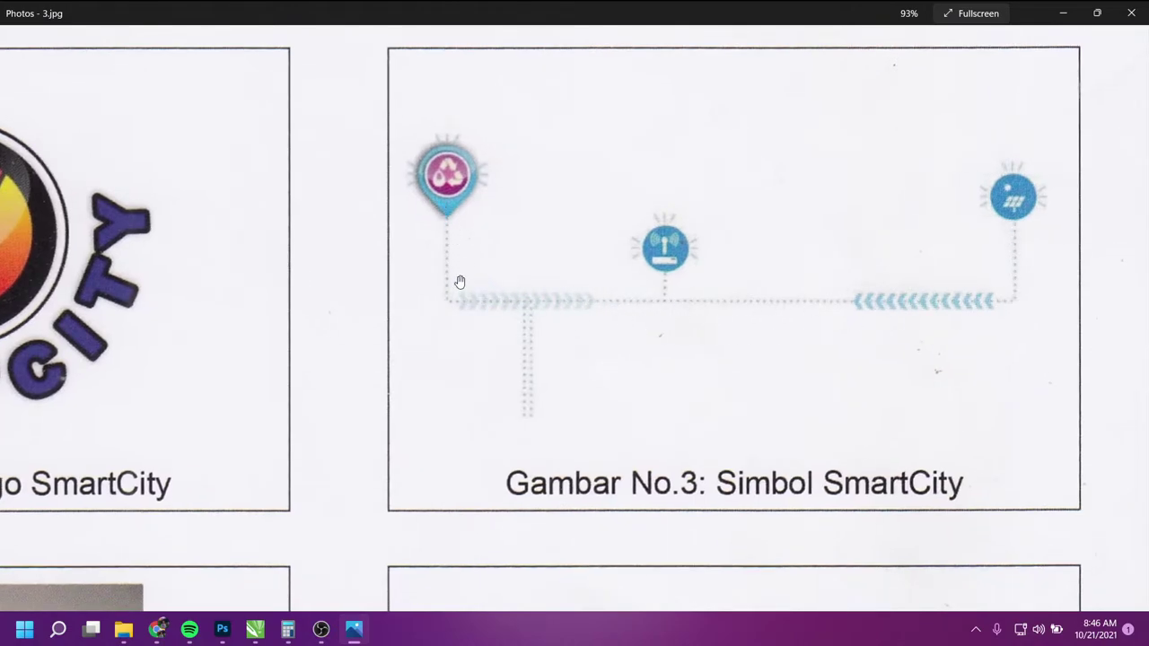
{"action": "left_click", "coordinate": [1064, 12]}
Step: Change the dotted U-shape and its short middle stub to solid lines
{"action": "scroll", "coordinate": [739, 244], "scroll_direction": "down", "scroll_amount": 1}
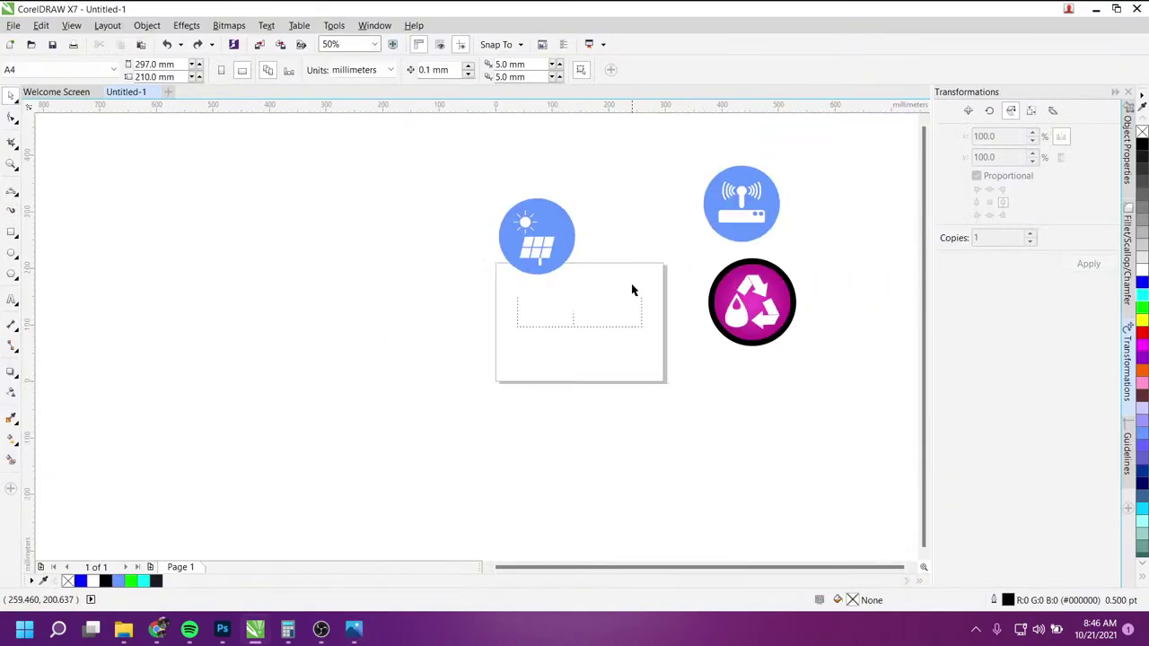
{"action": "scroll", "coordinate": [631, 290], "scroll_direction": "up", "scroll_amount": 2}
{"action": "left_click", "coordinate": [509, 310]}
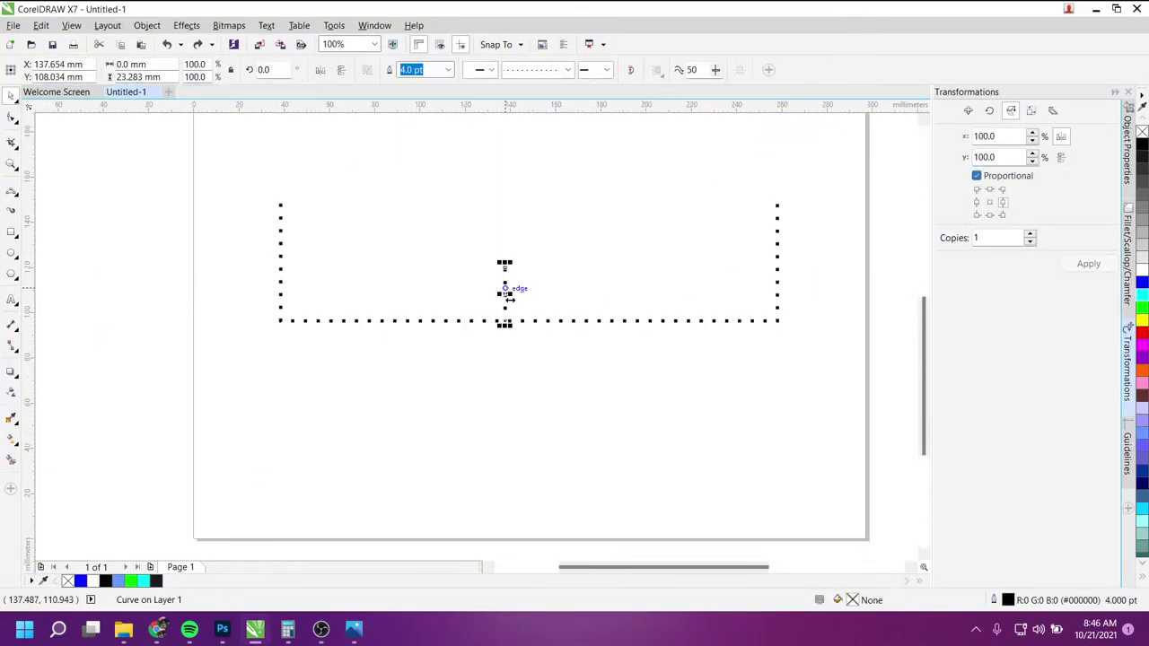
{"action": "left_click", "coordinate": [532, 322], "text": "shift"}
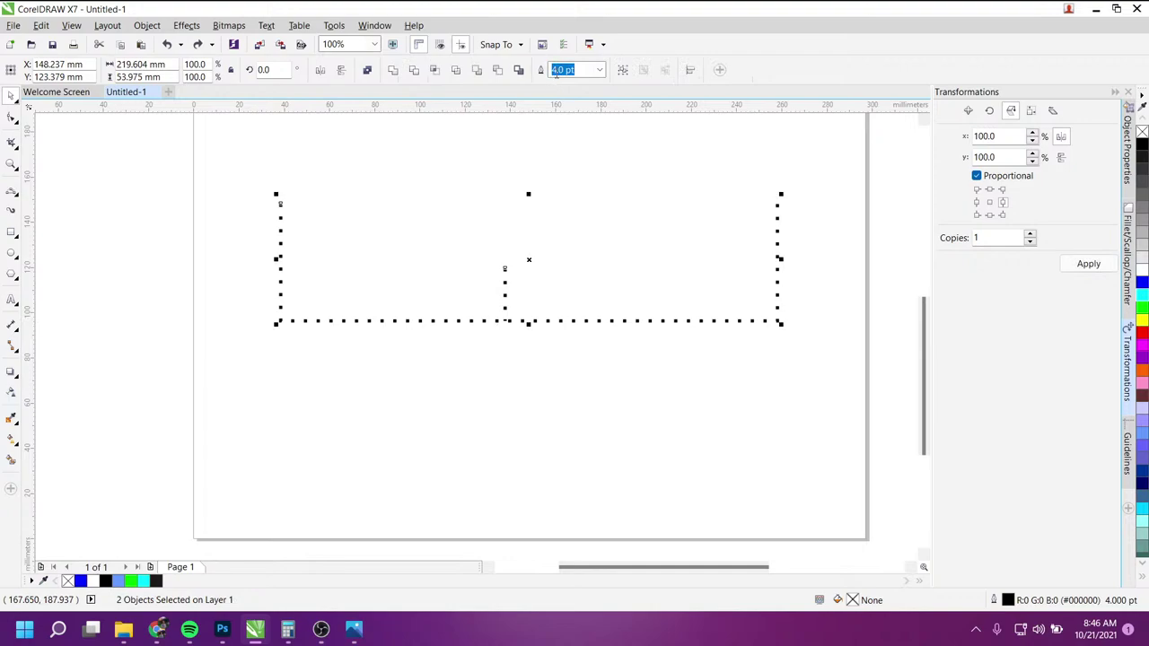
{"action": "left_click", "coordinate": [580, 70]}
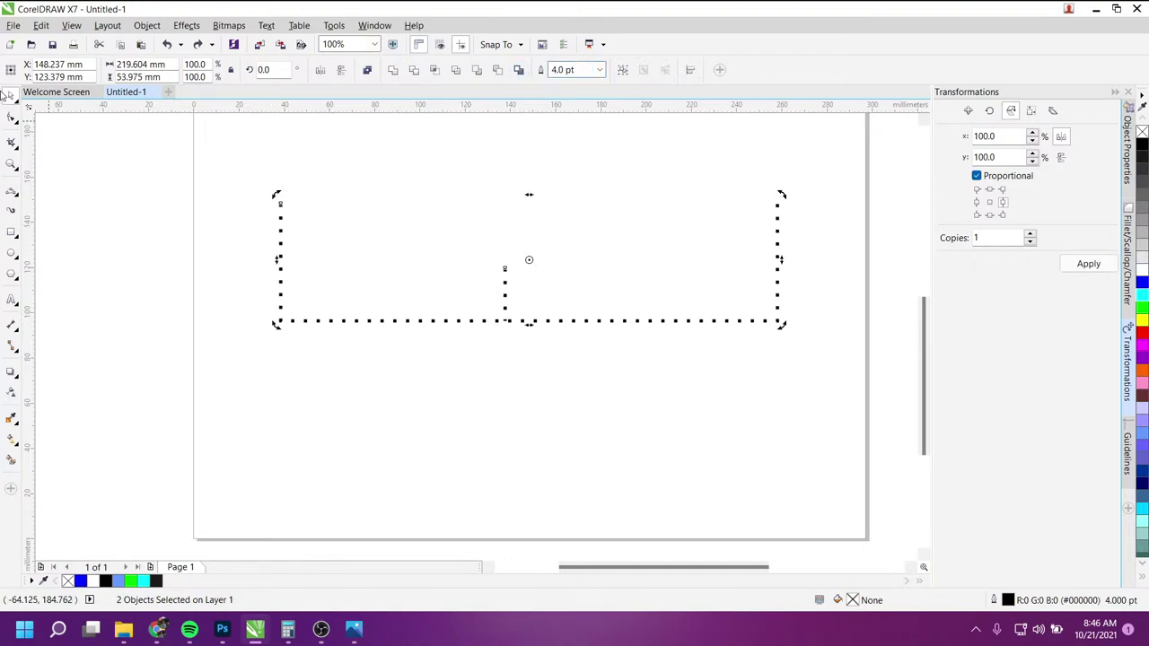
{"action": "left_click", "coordinate": [242, 224]}
{"action": "left_click", "coordinate": [281, 235]}
{"action": "left_click", "coordinate": [537, 70]}
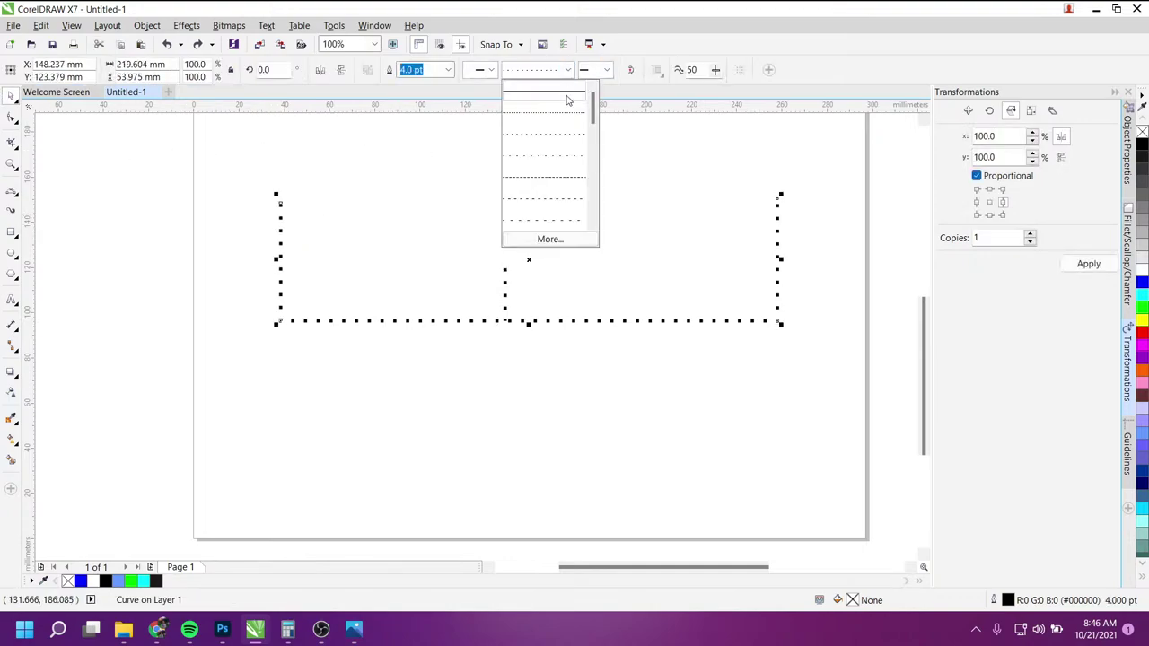
{"action": "left_click", "coordinate": [539, 99]}
{"action": "left_click", "coordinate": [504, 289]}
{"action": "left_click", "coordinate": [567, 70]}
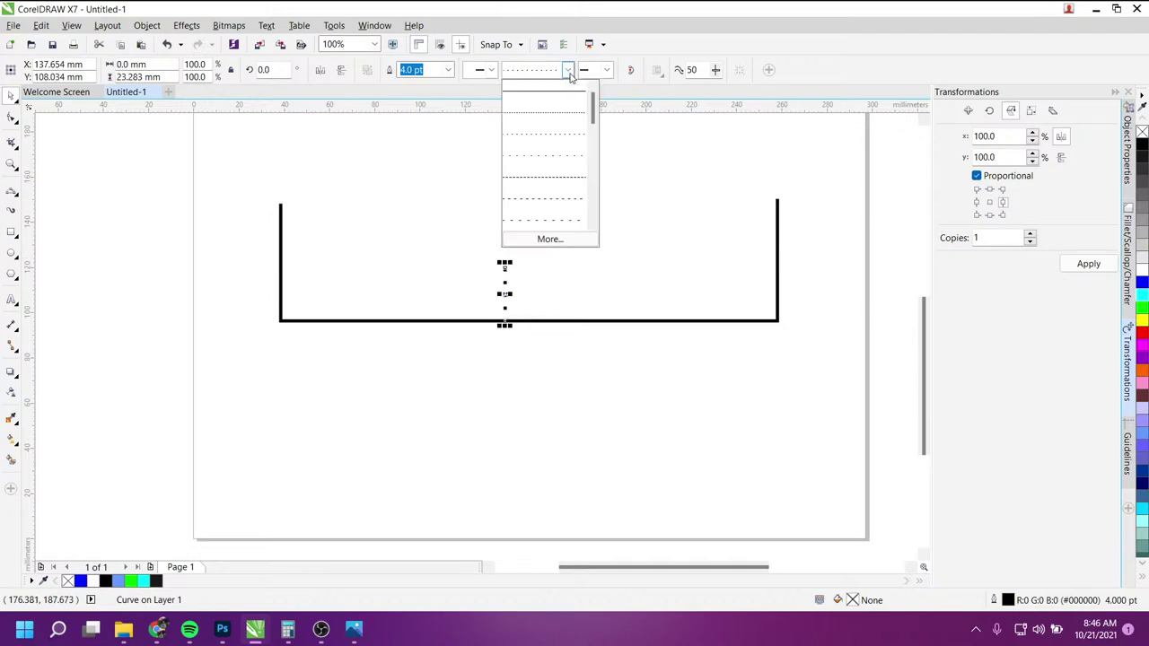
{"action": "left_click", "coordinate": [536, 101]}
{"action": "left_click", "coordinate": [549, 381]}
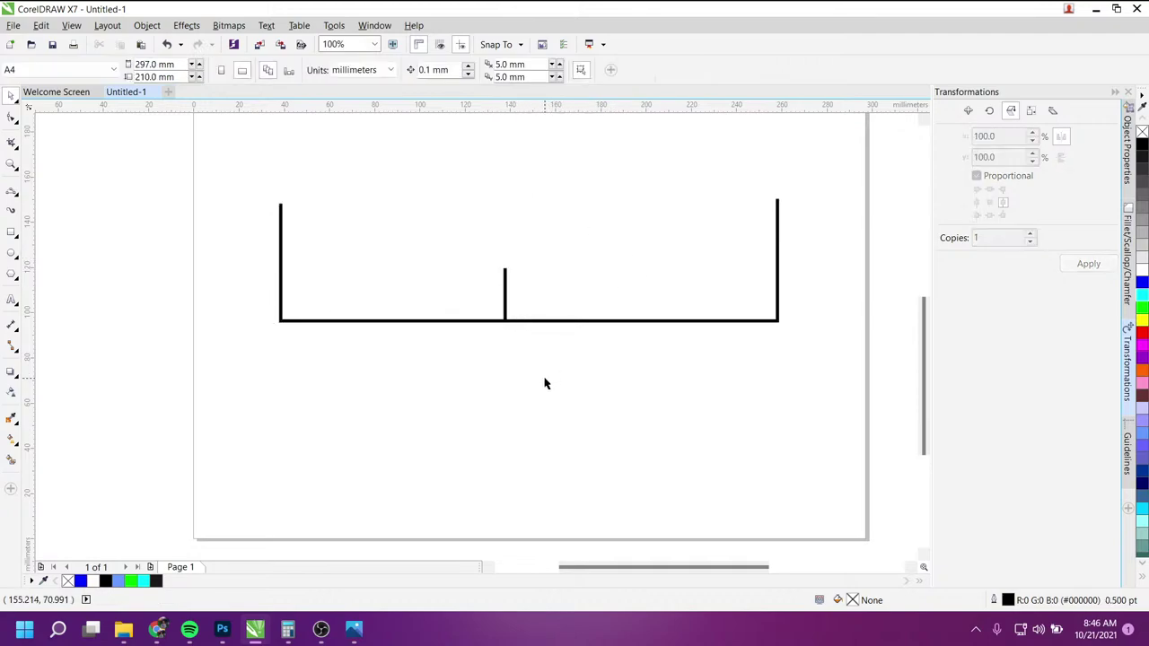
Step: Draw a tall thin rectangle below the U-shape with a 4.0 pt outline
{"action": "left_click", "coordinate": [11, 232]}
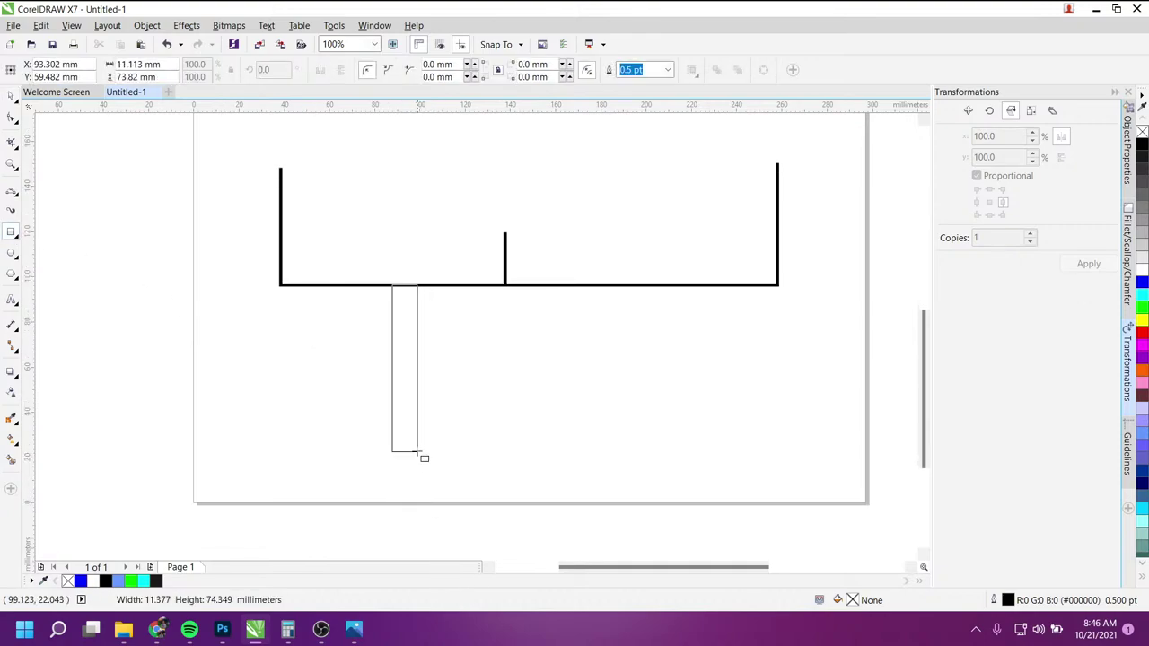
{"action": "left_click_drag", "start_coordinate": [391, 284], "coordinate": [420, 455]}
{"action": "left_click", "coordinate": [667, 69]}
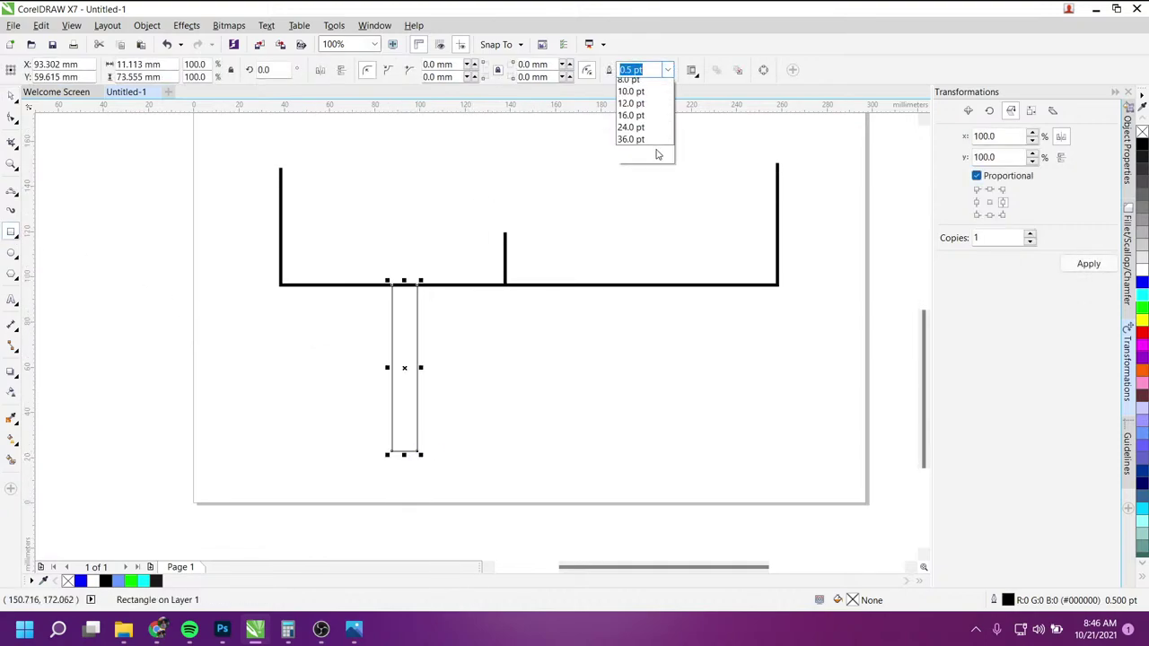
{"action": "left_click", "coordinate": [642, 191]}
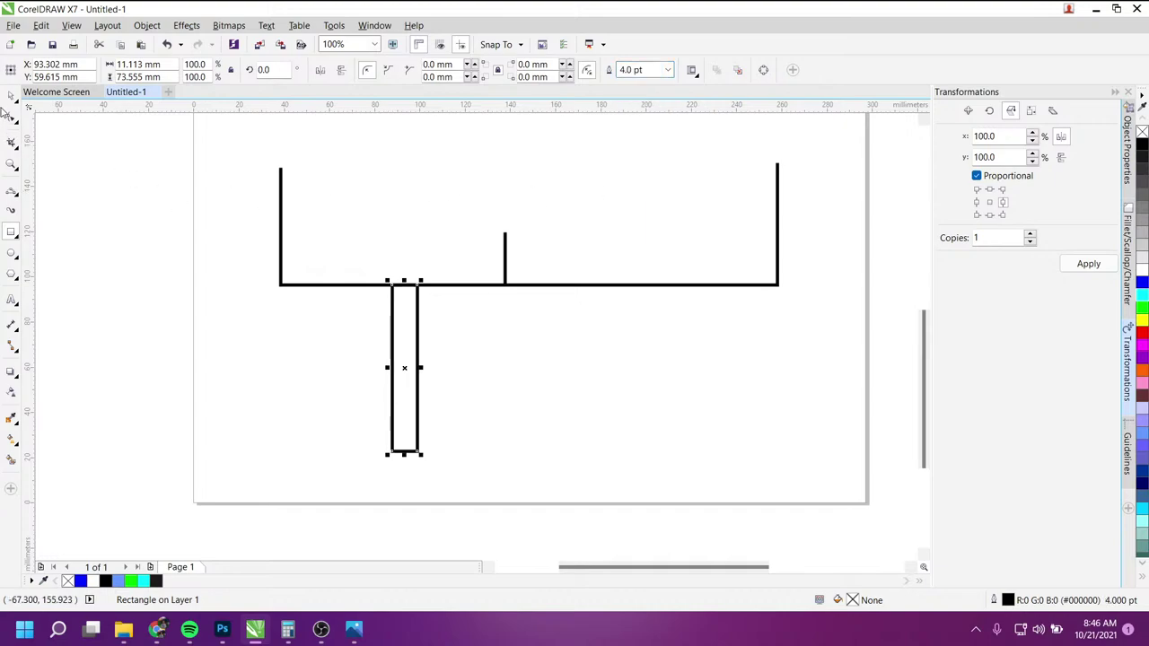
{"action": "left_click", "coordinate": [10, 96]}
{"action": "left_click", "coordinate": [118, 205]}
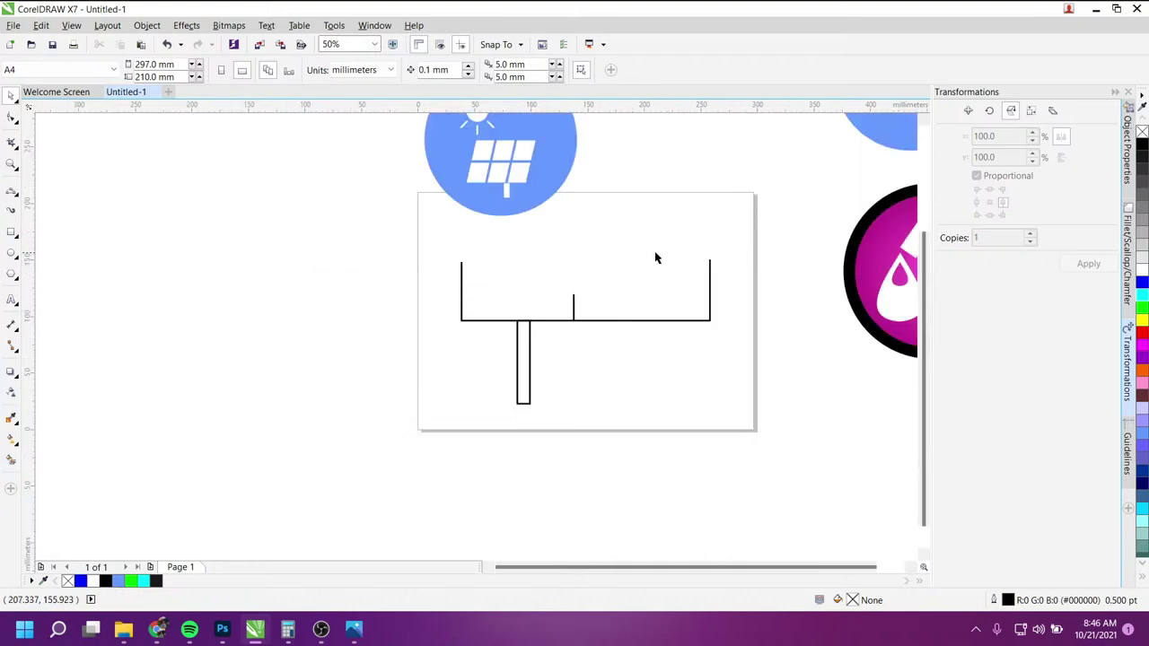
Step: Switch to Photos and scroll through the current reference image
{"action": "key", "text": "alt+Tab"}
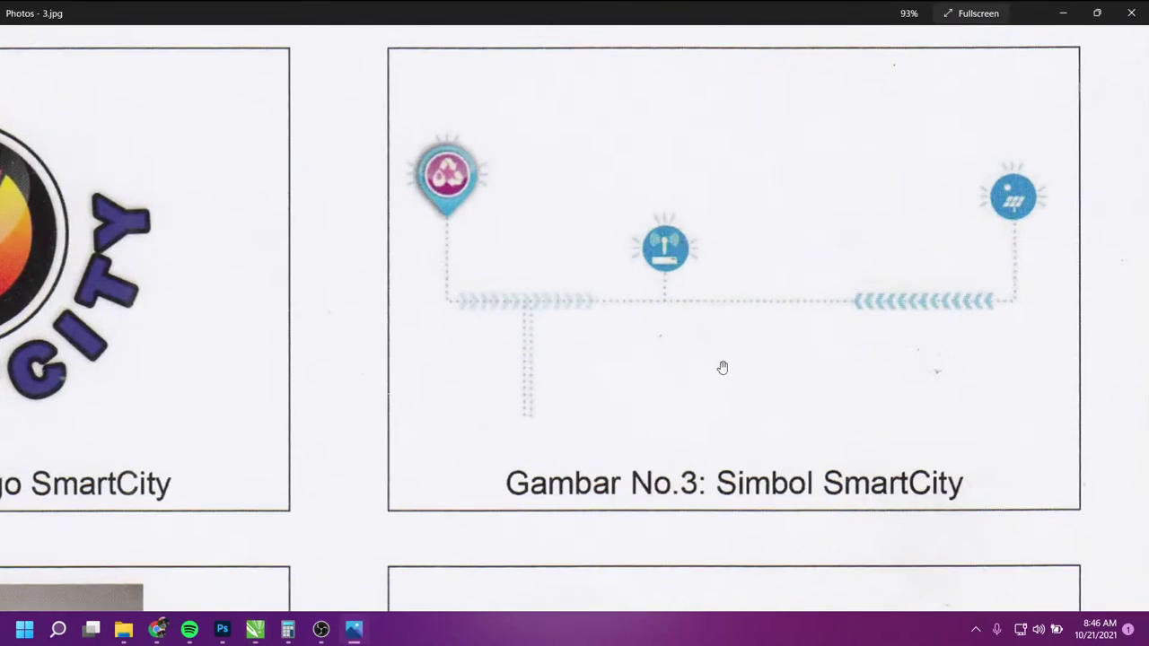
{"action": "scroll", "coordinate": [720, 364], "scroll_direction": "down", "scroll_amount": 1}
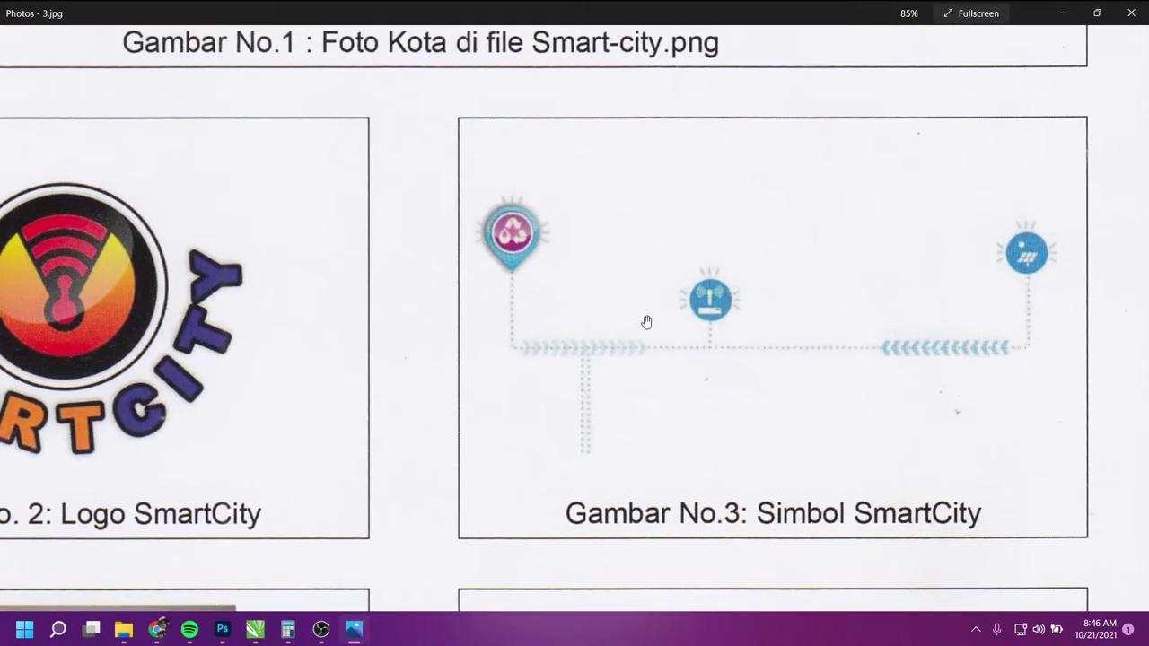
{"action": "scroll", "coordinate": [551, 466], "scroll_direction": "down", "scroll_amount": 1}
{"action": "scroll", "coordinate": [559, 449], "scroll_direction": "down", "scroll_amount": 1}
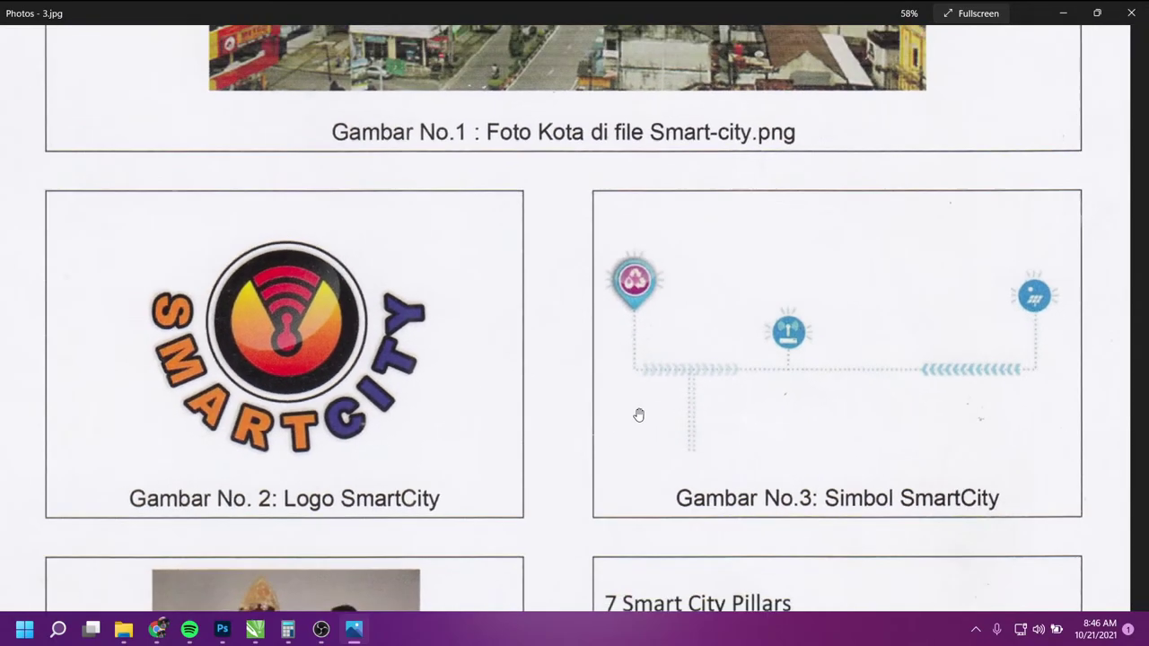
{"action": "scroll", "coordinate": [635, 410], "scroll_direction": "down", "scroll_amount": 1}
{"action": "scroll", "coordinate": [598, 413], "scroll_direction": "down", "scroll_amount": 2}
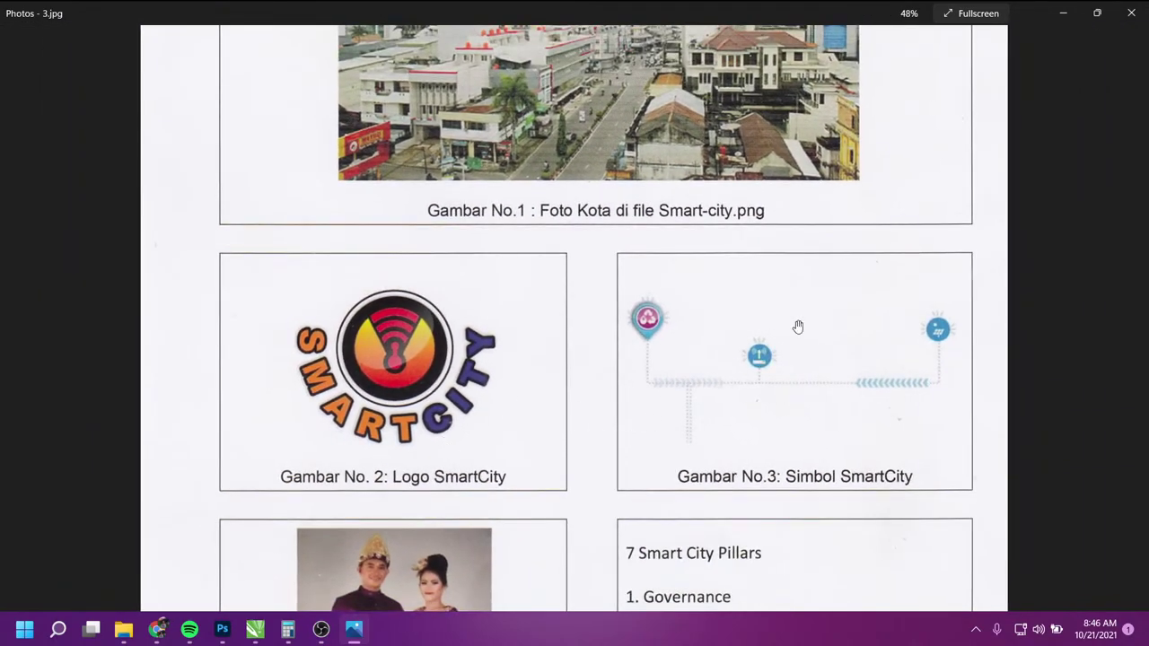
{"action": "scroll", "coordinate": [716, 391], "scroll_direction": "down", "scroll_amount": 1}
{"action": "scroll", "coordinate": [711, 385], "scroll_direction": "down", "scroll_amount": 2}
Step: Advance to the Smart City poster 4.jpg, then return to CorelDRAW
{"action": "key", "text": "Right"}
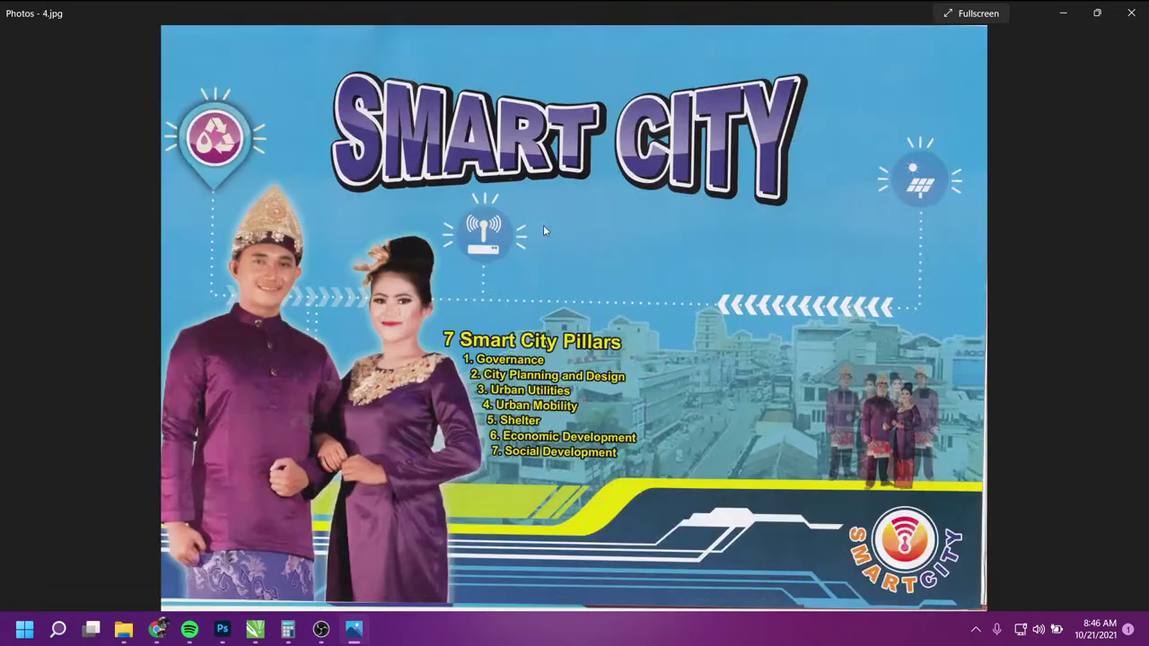
{"action": "scroll", "coordinate": [136, 117], "scroll_direction": "up", "scroll_amount": 1}
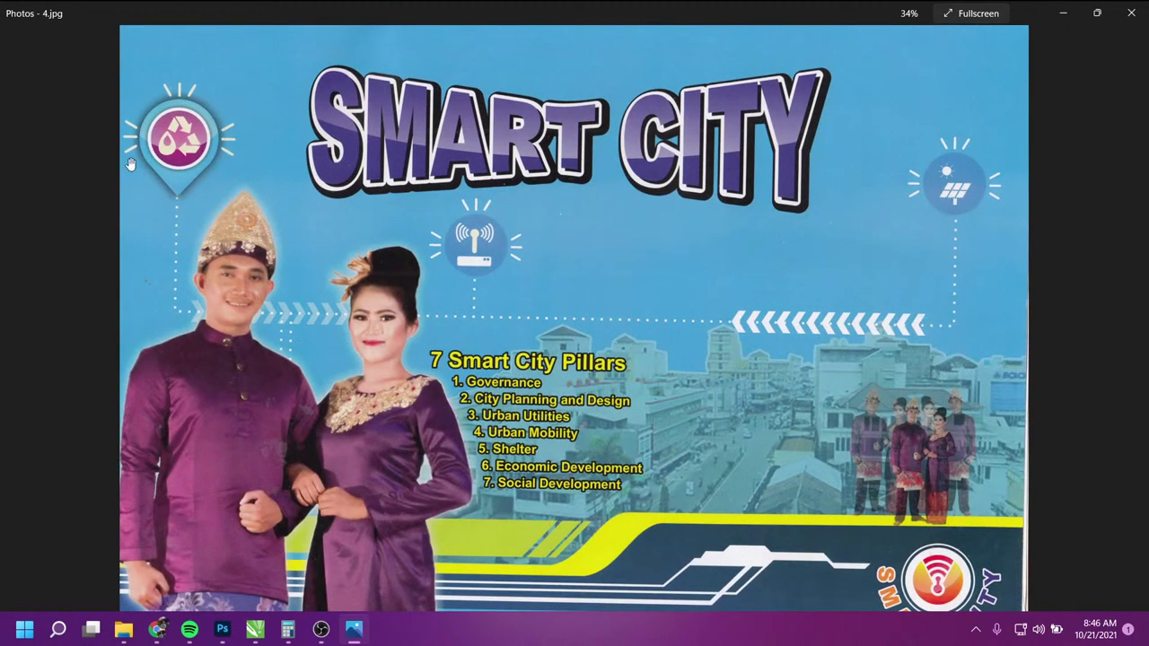
{"action": "scroll", "coordinate": [213, 191], "scroll_direction": "down", "scroll_amount": 1}
{"action": "scroll", "coordinate": [139, 188], "scroll_direction": "up", "scroll_amount": 2}
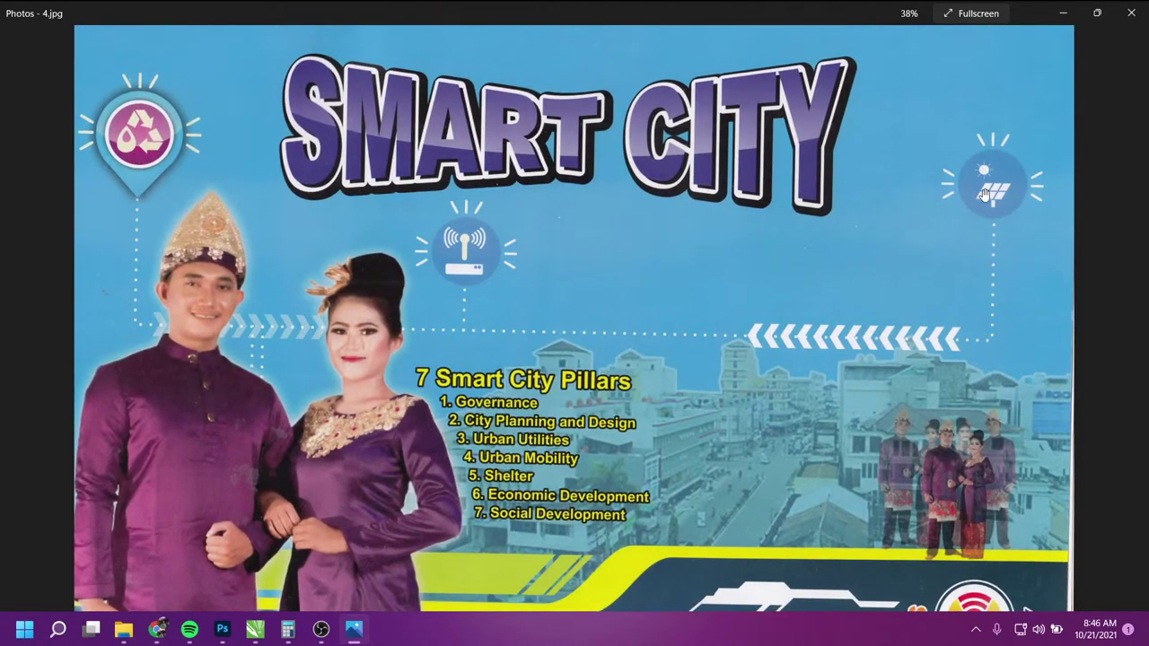
{"action": "left_click", "coordinate": [352, 632]}
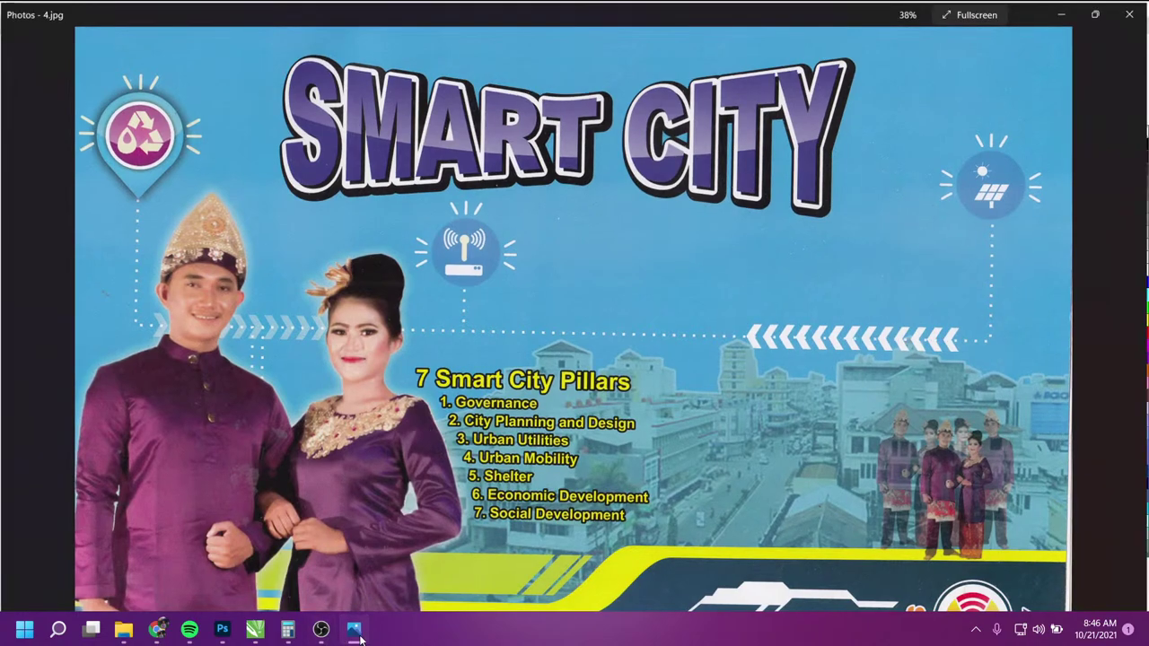
Step: Select the T-shape's parts and nudge the tall rectangle slightly left
{"action": "mouse_move", "coordinate": [308, 282]}
{"action": "left_mouse_down"}
{"action": "mouse_move", "coordinate": [672, 477]}
{"action": "mouse_move", "coordinate": [641, 480]}
{"action": "left_mouse_up"}
{"action": "scroll", "coordinate": [516, 377], "scroll_direction": "up", "scroll_amount": 2}
{"action": "scroll", "coordinate": [577, 421], "scroll_direction": "down", "scroll_amount": 2}
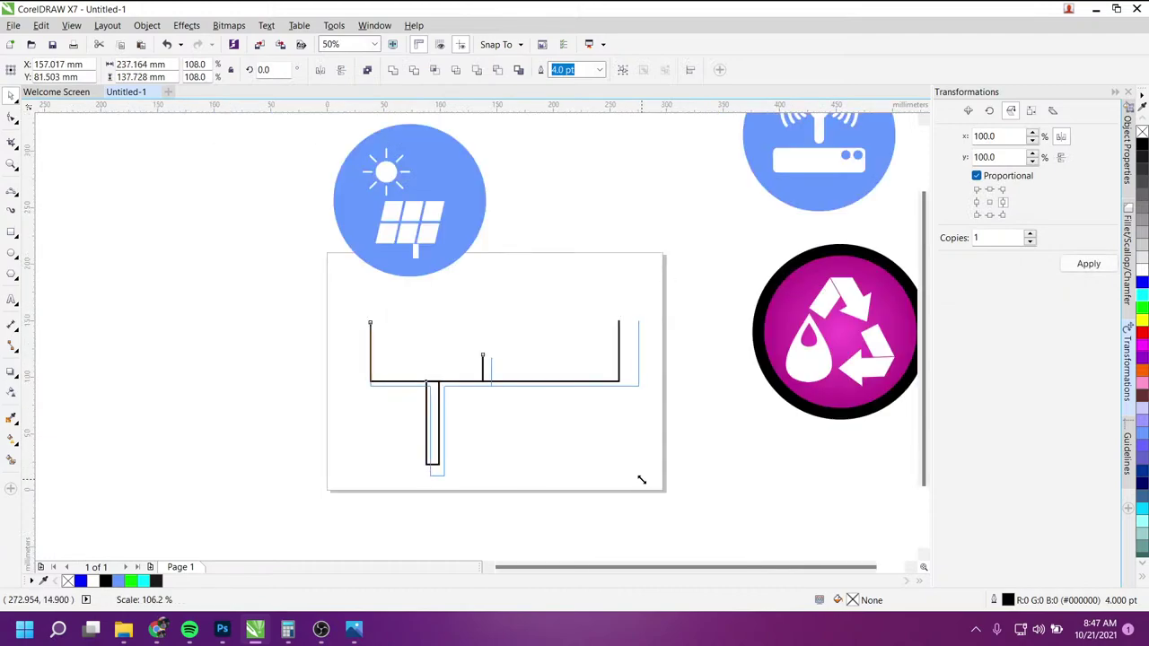
{"action": "left_click", "coordinate": [482, 449]}
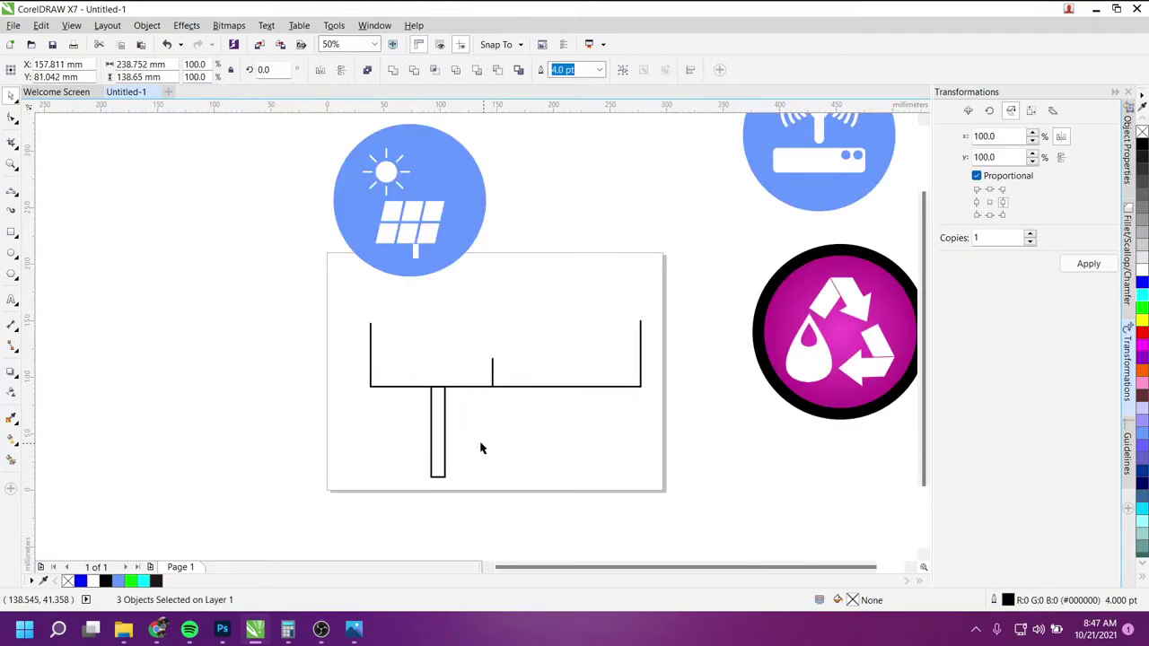
{"action": "left_click", "coordinate": [443, 428]}
{"action": "left_click_drag", "start_coordinate": [443, 428], "coordinate": [428, 422]}
Step: Move the T-shape's two lines and the tall rectangle up together
{"action": "left_click_drag", "start_coordinate": [743, 442], "coordinate": [378, 300]}
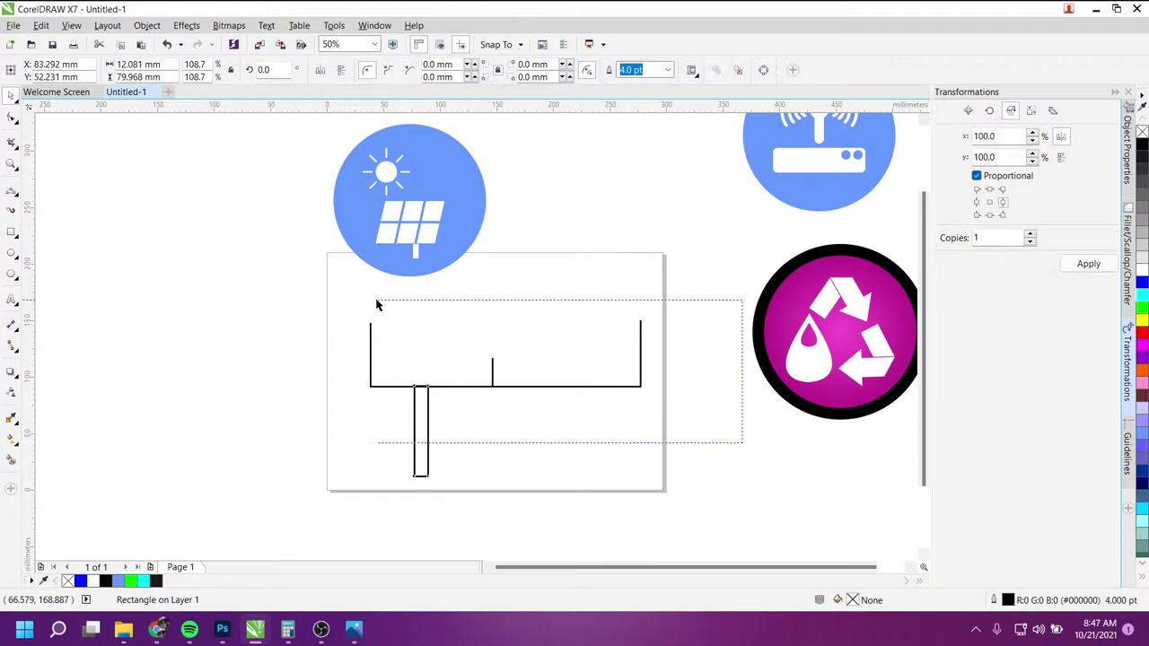
{"action": "left_click", "coordinate": [429, 422], "text": "shift"}
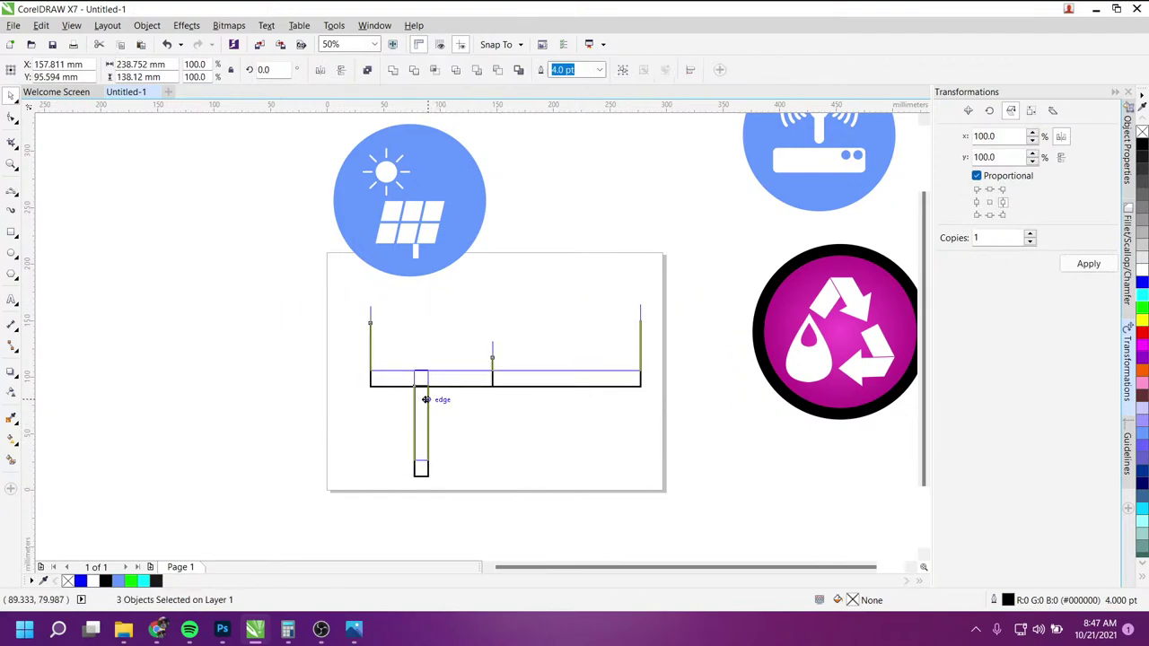
{"action": "left_click_drag", "start_coordinate": [427, 413], "coordinate": [427, 397]}
{"action": "scroll", "coordinate": [399, 407], "scroll_direction": "up", "scroll_amount": 2}
{"action": "left_click", "coordinate": [464, 313]}
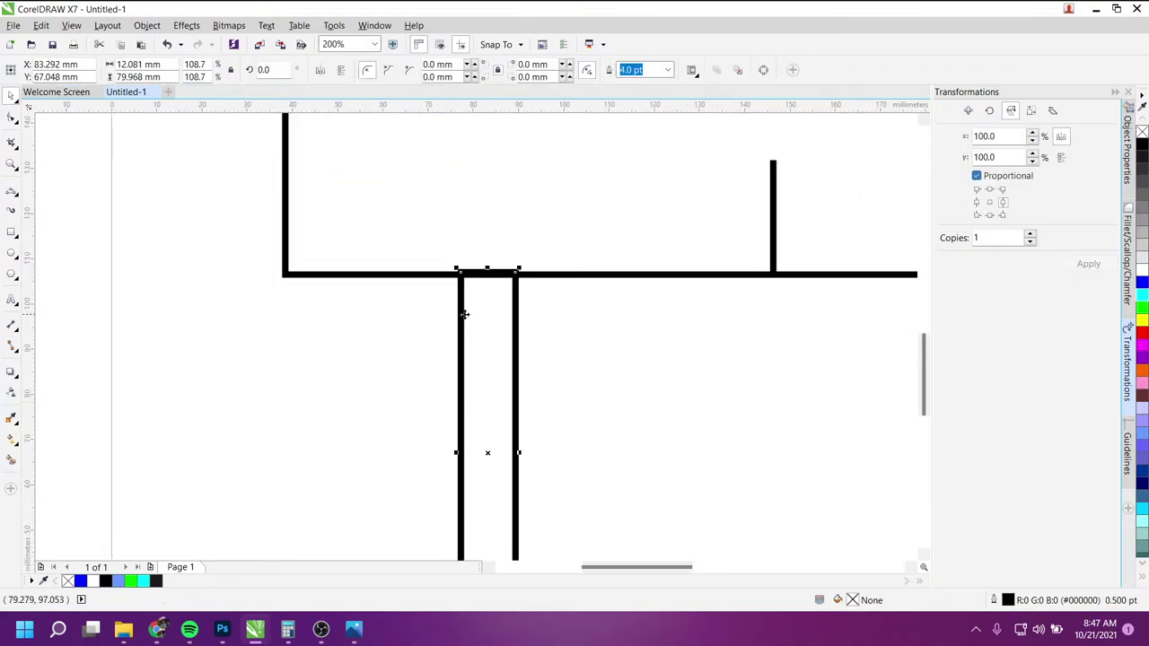
{"action": "left_click", "coordinate": [246, 436]}
{"action": "scroll", "coordinate": [246, 437], "scroll_direction": "down", "scroll_amount": 2}
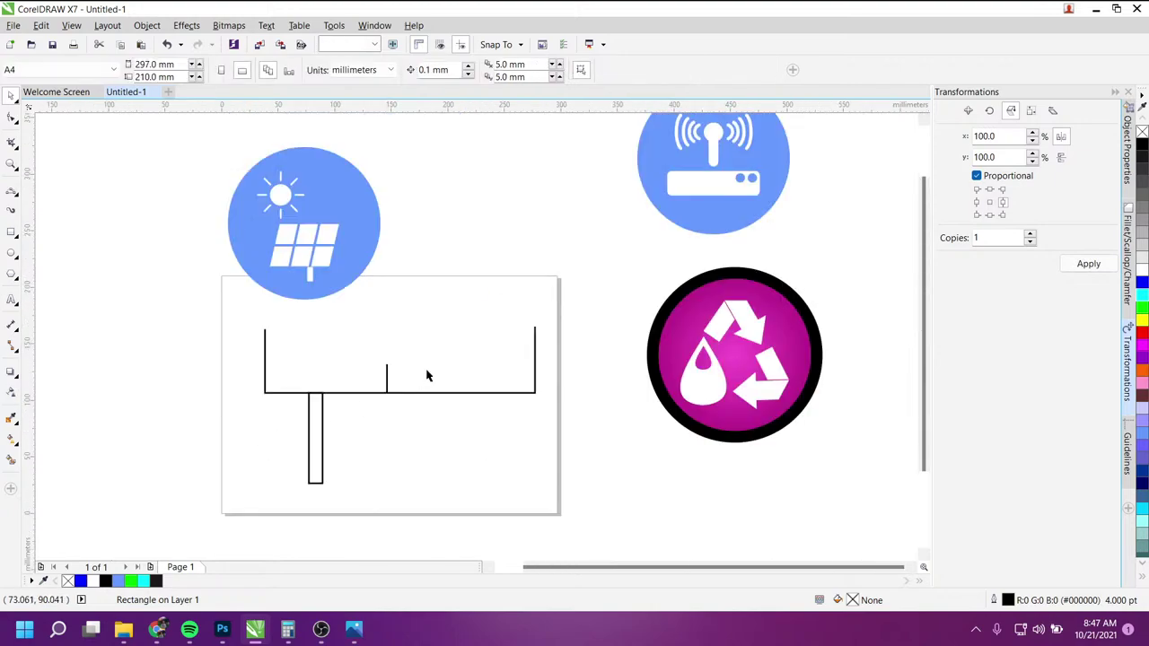
Step: Reselect the whole T-shape and bring up the Smart City reference photo
{"action": "left_click_drag", "start_coordinate": [206, 312], "coordinate": [585, 512]}
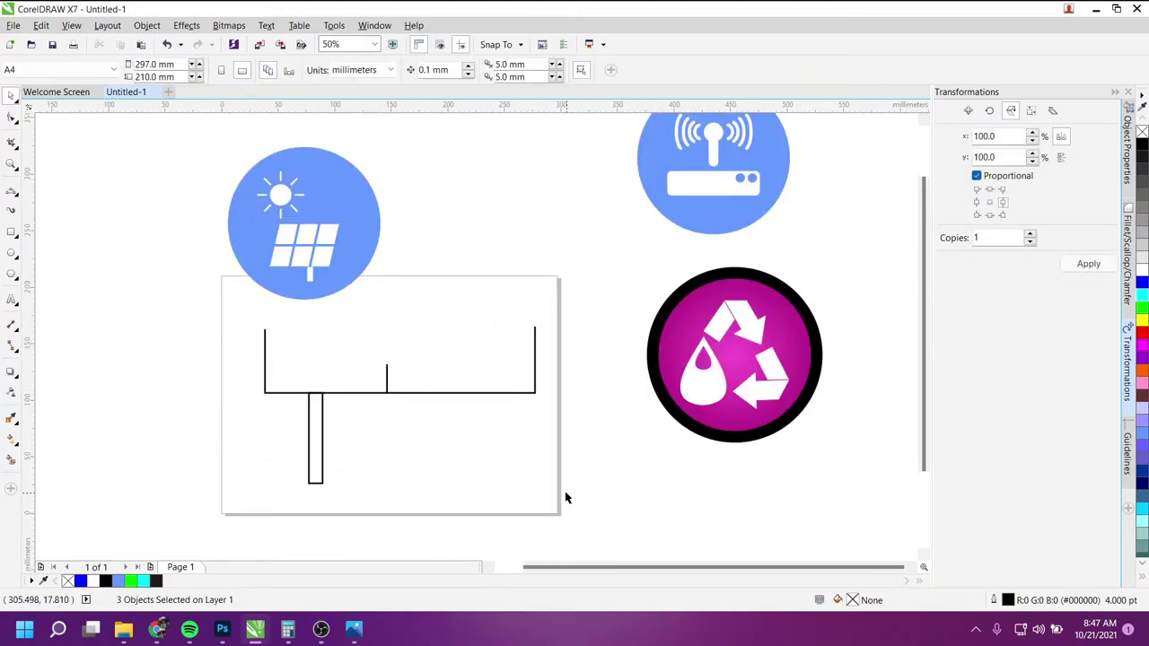
{"action": "left_click", "coordinate": [262, 410]}
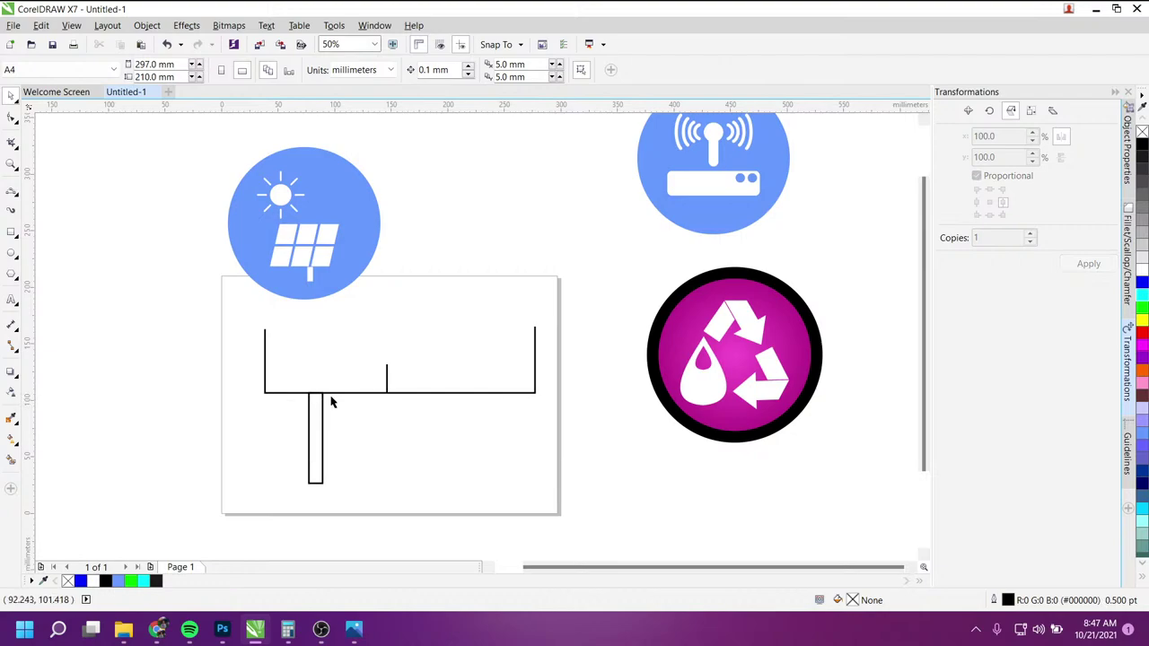
{"action": "scroll", "coordinate": [331, 402], "scroll_direction": "up", "scroll_amount": 2}
{"action": "scroll", "coordinate": [326, 392], "scroll_direction": "down", "scroll_amount": 2}
{"action": "left_click_drag", "start_coordinate": [210, 294], "coordinate": [603, 541]}
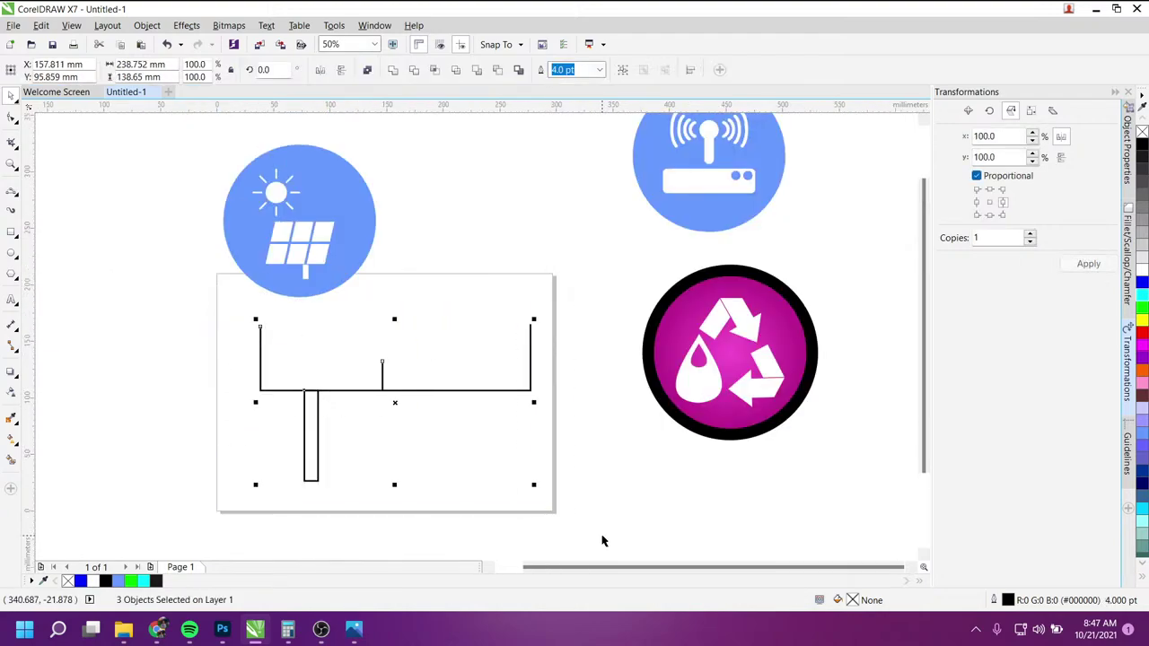
{"action": "left_click", "coordinate": [353, 628]}
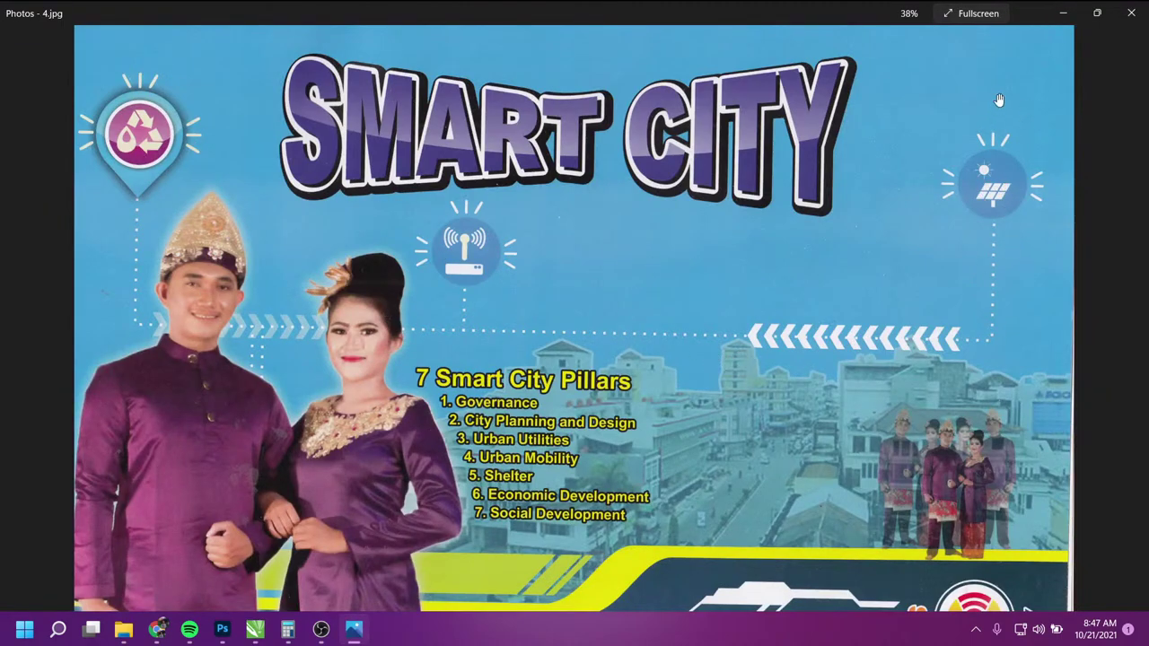
Step: Back in CorelDRAW, shrink the T-shaped drawing and shift it right on the page
{"action": "left_click", "coordinate": [1063, 12]}
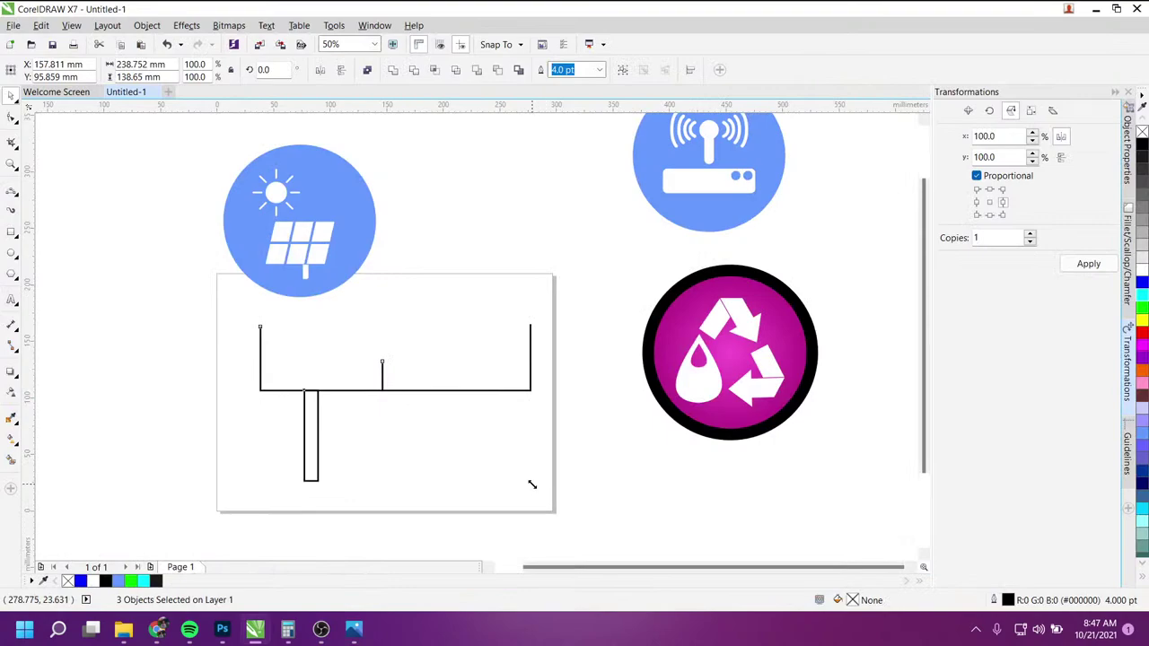
{"action": "left_click_drag", "start_coordinate": [531, 485], "coordinate": [393, 400]}
{"action": "left_click_drag", "start_coordinate": [303, 357], "coordinate": [327, 356]}
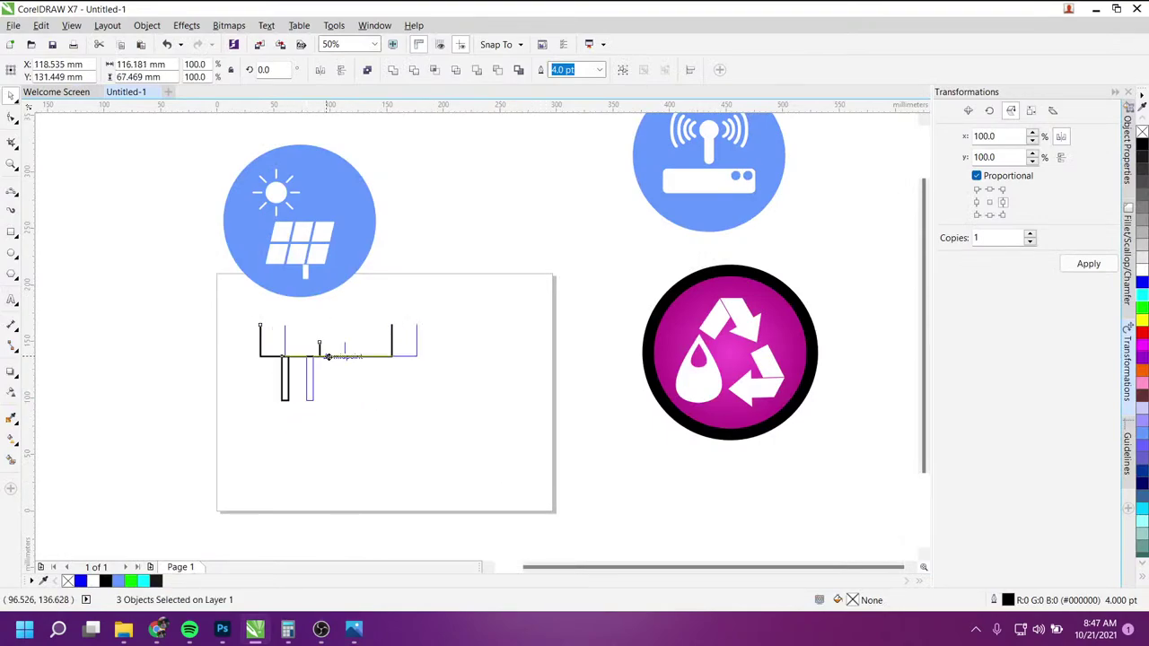
Step: Scale the blue solar-panel circle group to 34.6% and set it atop the right upright
{"action": "left_click", "coordinate": [297, 155]}
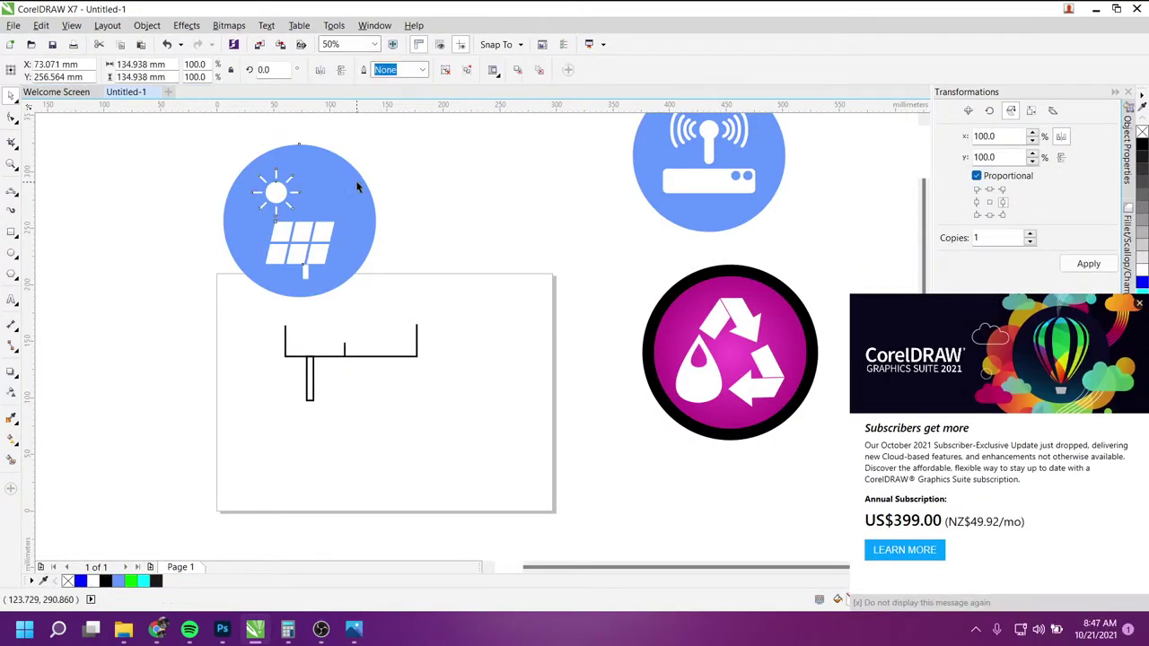
{"action": "left_click", "coordinate": [357, 187]}
{"action": "left_click", "coordinate": [340, 201]}
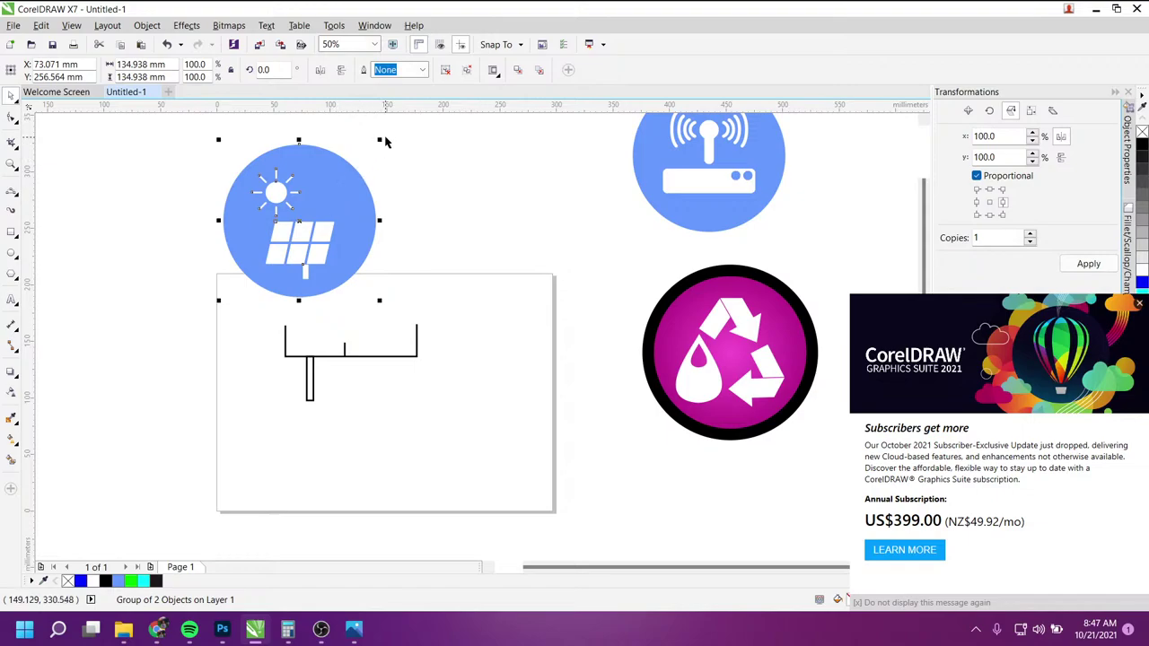
{"action": "mouse_move", "coordinate": [380, 142]}
{"action": "left_mouse_down"}
{"action": "mouse_move", "coordinate": [289, 230]}
{"action": "mouse_move", "coordinate": [307, 279]}
{"action": "mouse_move", "coordinate": [313, 263]}
{"action": "left_mouse_up"}
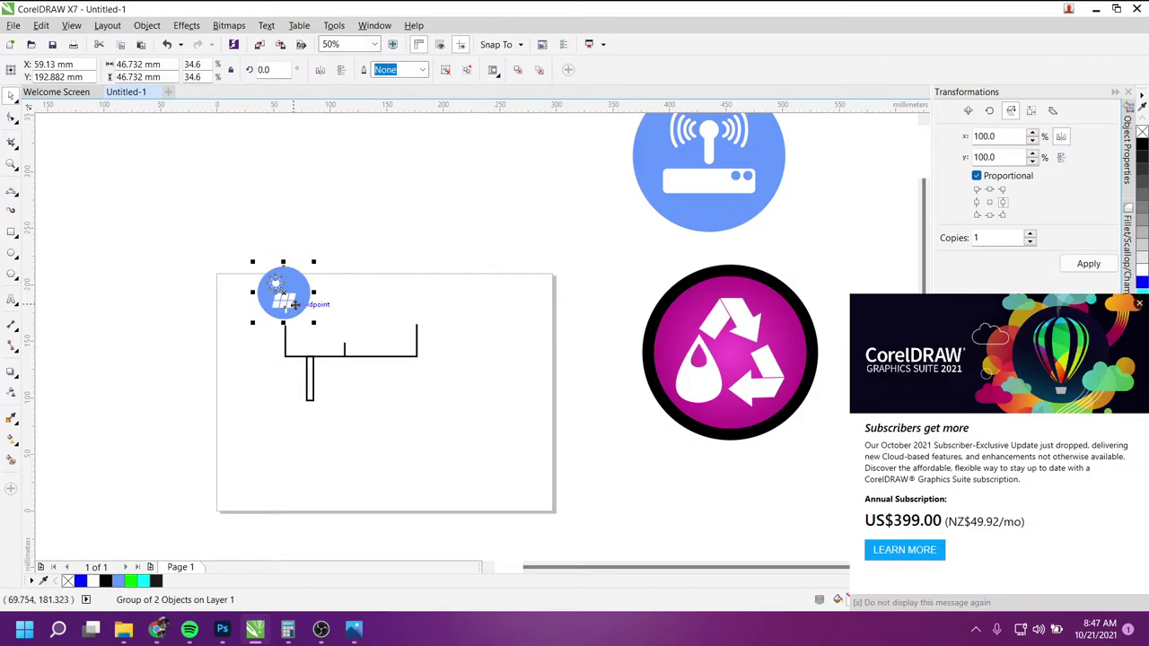
{"action": "mouse_move", "coordinate": [297, 302]}
{"action": "left_mouse_down"}
{"action": "mouse_move", "coordinate": [418, 310]}
{"action": "mouse_move", "coordinate": [410, 304]}
{"action": "left_mouse_up"}
{"action": "left_click", "coordinate": [482, 365]}
Step: Check the circle-and-line drawing and router circle, then bring up the Smart City reference photo
{"action": "left_click_drag", "start_coordinate": [187, 260], "coordinate": [494, 441]}
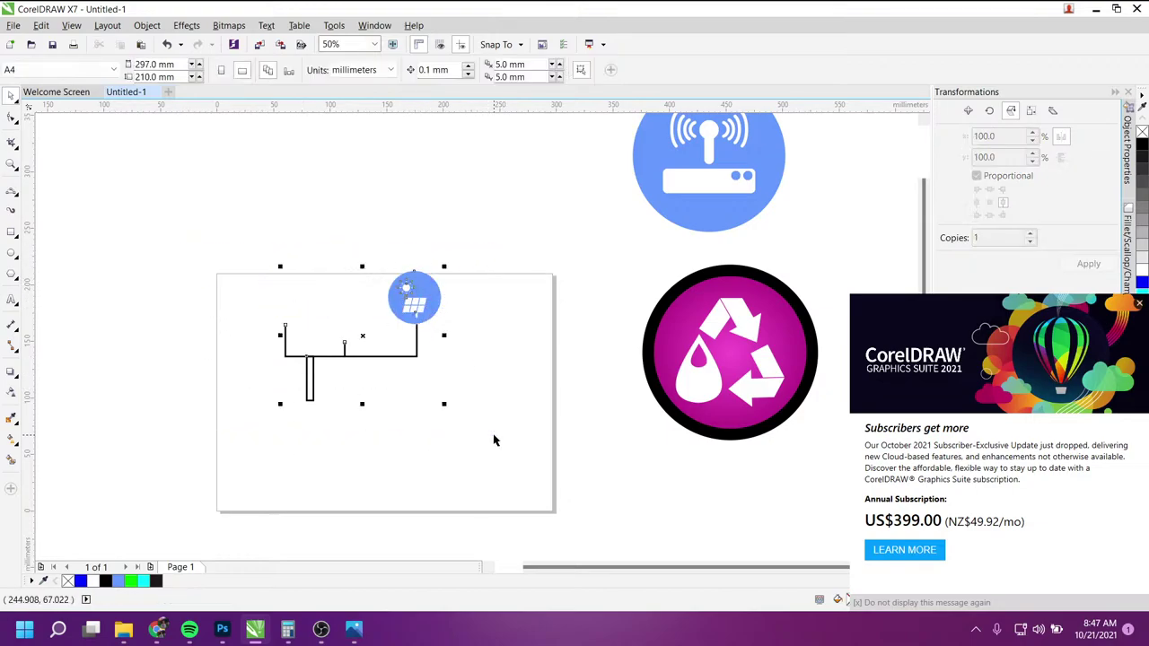
{"action": "left_click", "coordinate": [669, 211]}
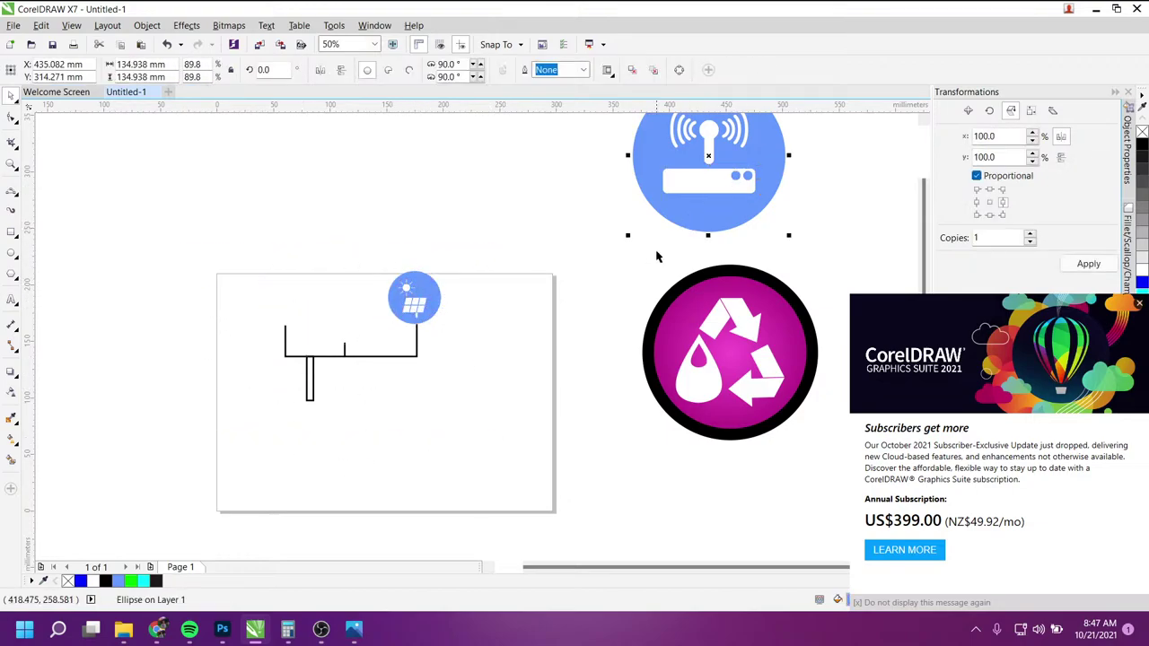
{"action": "left_click", "coordinate": [427, 409]}
{"action": "scroll", "coordinate": [290, 333], "scroll_direction": "up", "scroll_amount": 1}
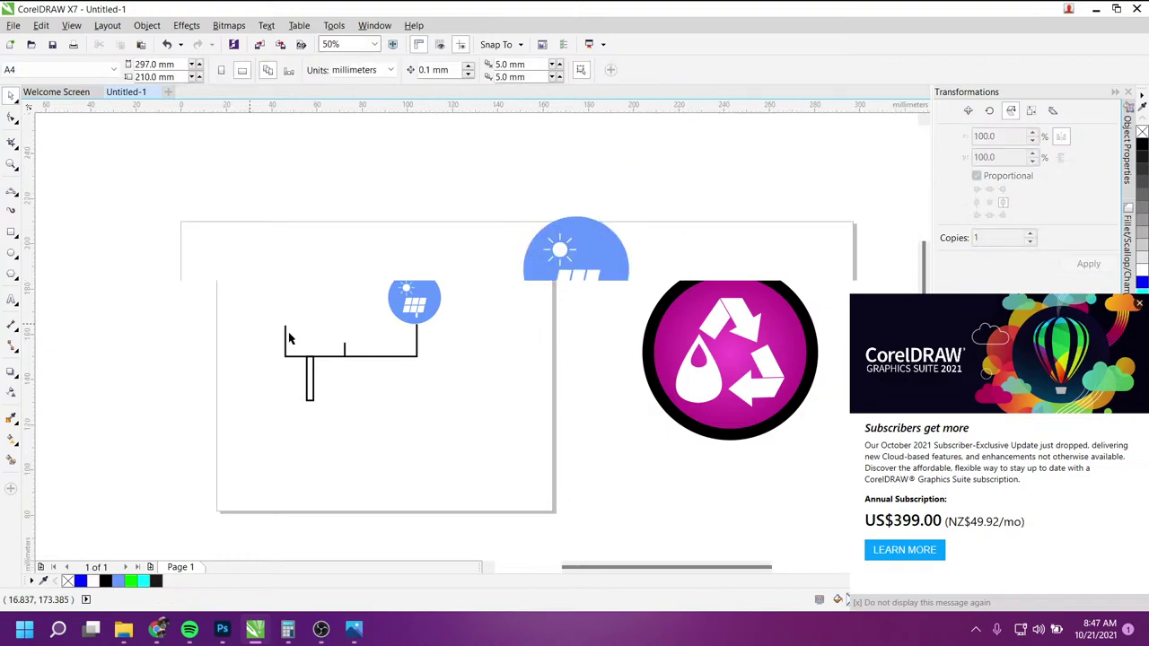
{"action": "left_click", "coordinate": [352, 631]}
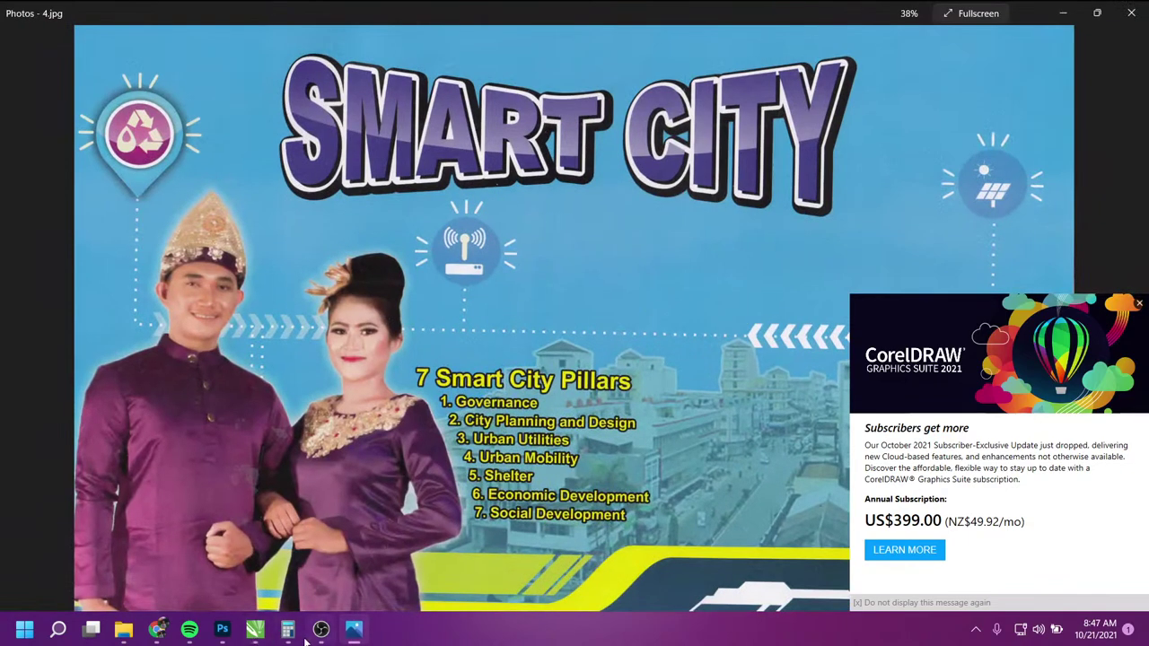
Step: Dismiss the CorelDRAW subscription popup over Smart City.psd in Photoshop, then return to CorelDRAW
{"action": "left_click", "coordinate": [225, 633]}
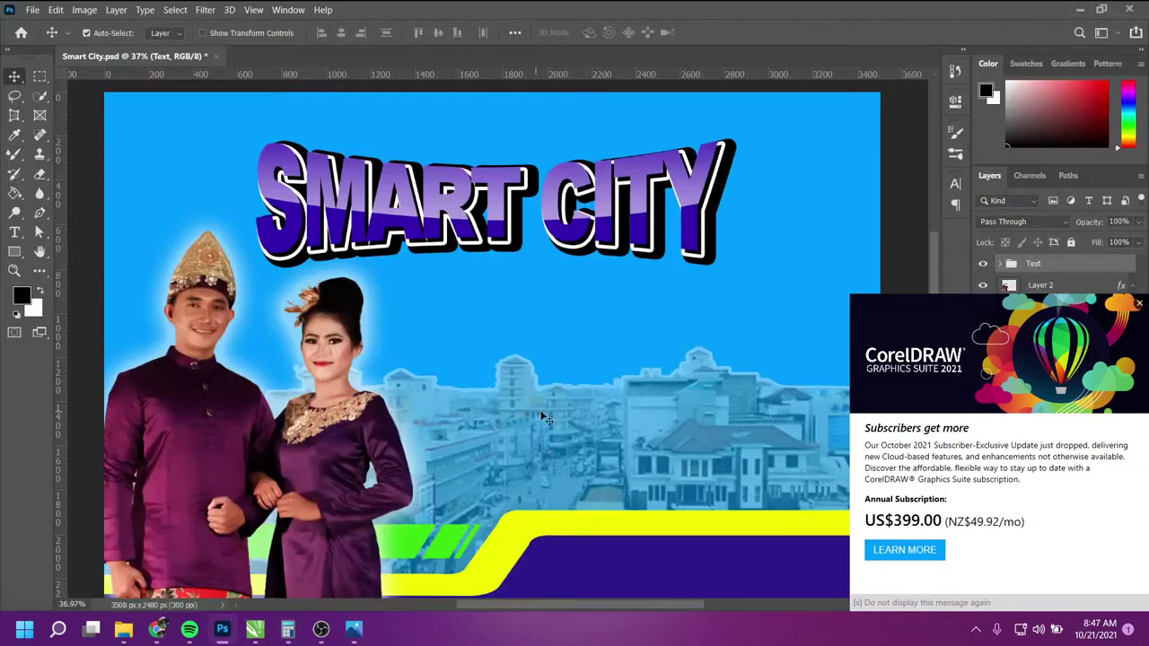
{"action": "left_click", "coordinate": [1139, 304]}
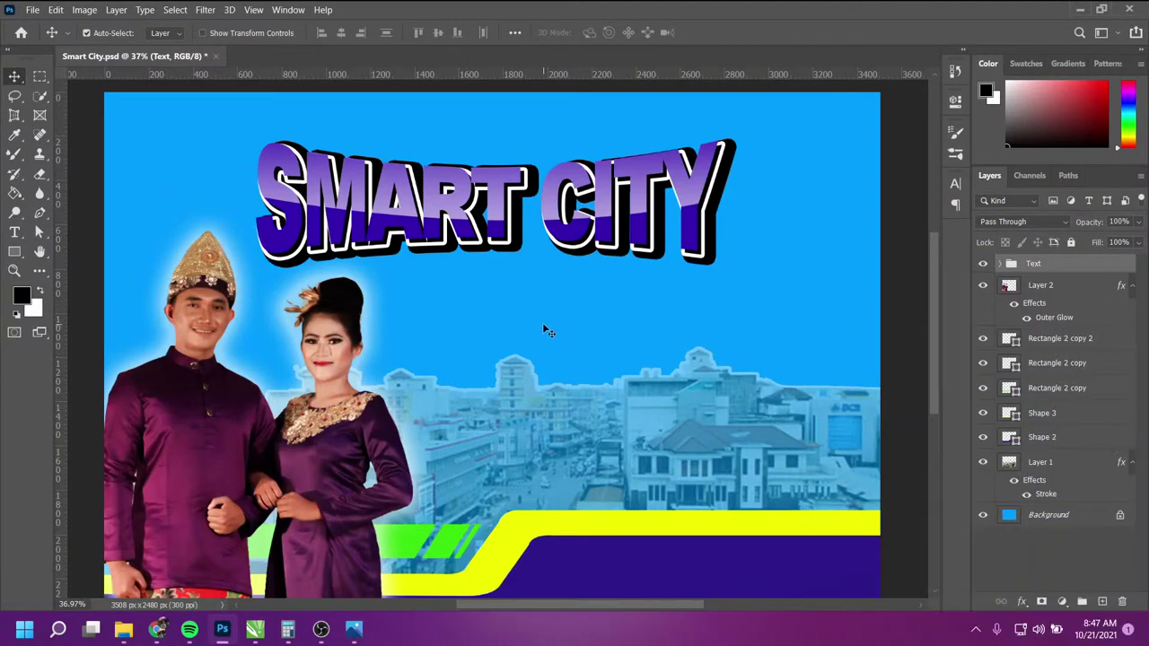
{"action": "scroll", "coordinate": [543, 328], "scroll_direction": "up", "scroll_amount": 3}
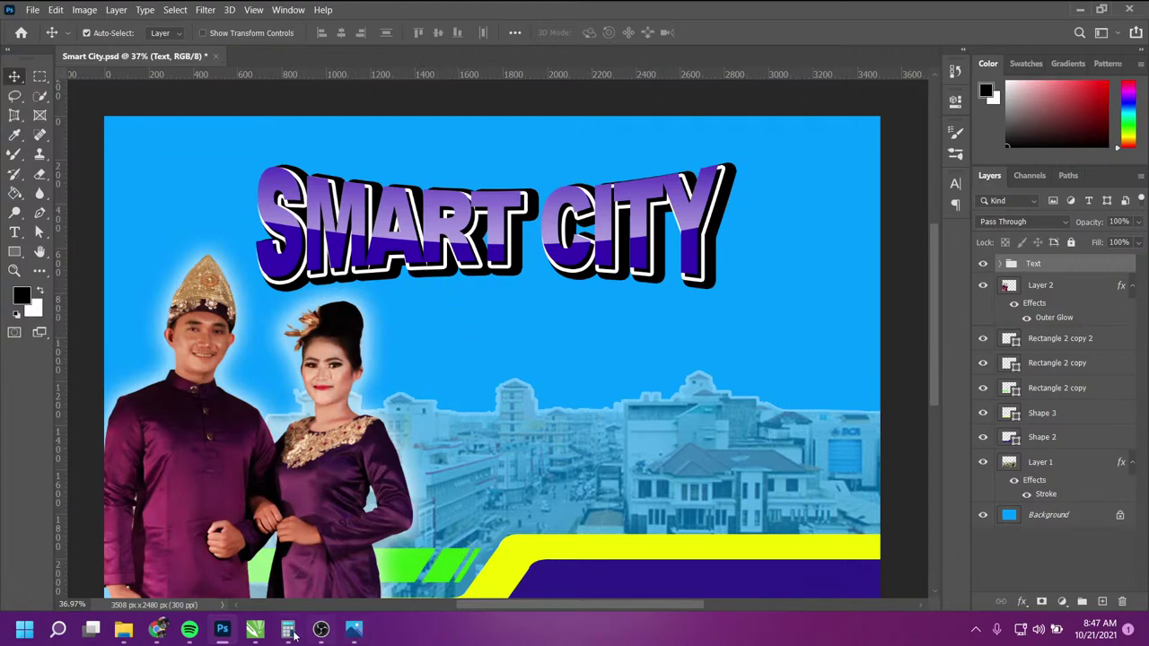
{"action": "left_click", "coordinate": [256, 629]}
Step: Undo the last two shrinks with Ctrl+Z and compare against the reference photo
{"action": "scroll", "coordinate": [461, 380], "scroll_direction": "down", "scroll_amount": 2}
{"action": "key", "text": "ctrl+z"}
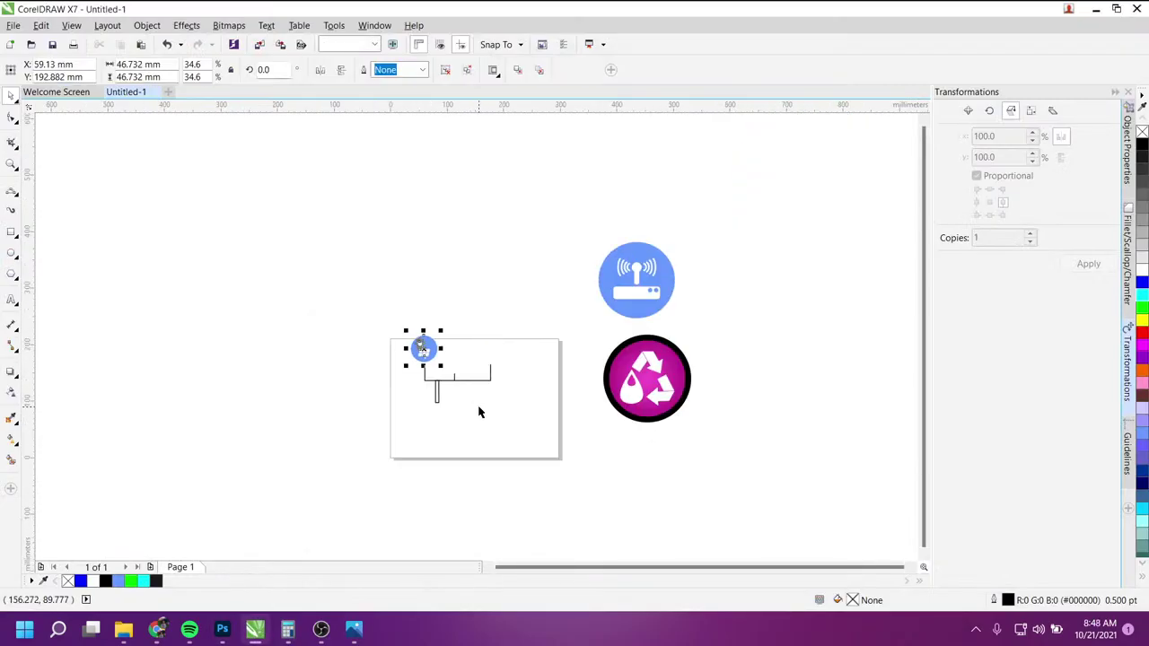
{"action": "key", "text": "ctrl+z"}
{"action": "key", "text": "ctrl+z"}
{"action": "key", "text": "ctrl+z"}
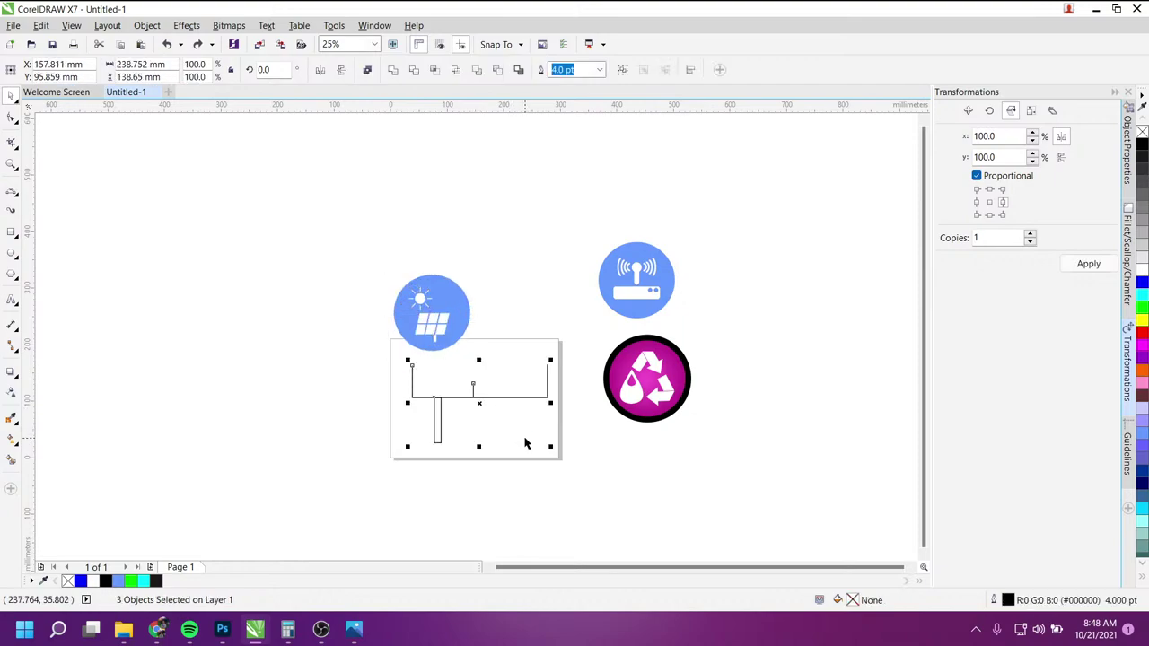
{"action": "scroll", "coordinate": [545, 377], "scroll_direction": "up", "scroll_amount": 1}
{"action": "left_click", "coordinate": [365, 633]}
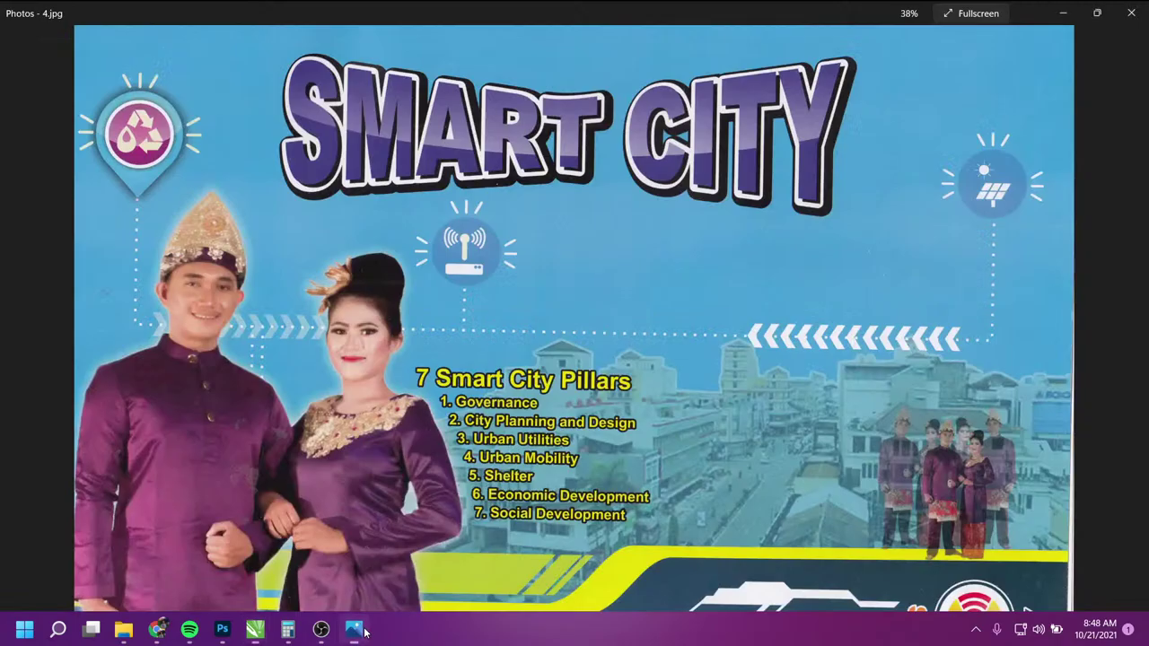
{"action": "left_click", "coordinate": [365, 633]}
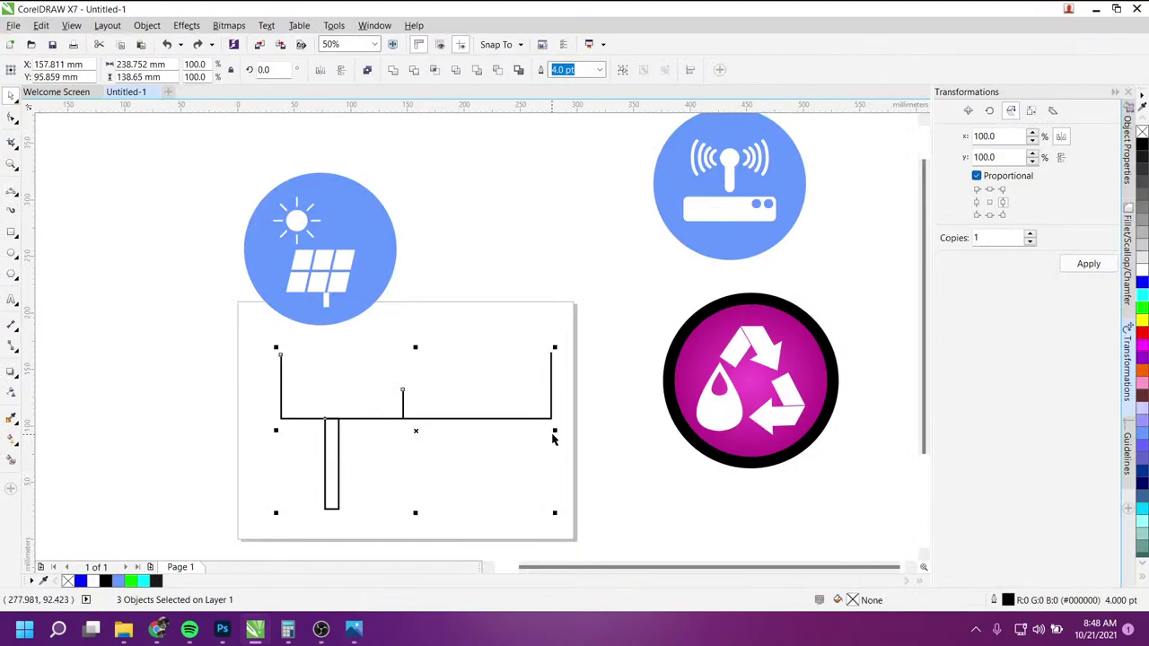
Step: Slightly adjust the line drawing's width, recheck the photo, and deselect to review
{"action": "left_click_drag", "start_coordinate": [554, 435], "coordinate": [549, 430]}
{"action": "left_click", "coordinate": [353, 631]}
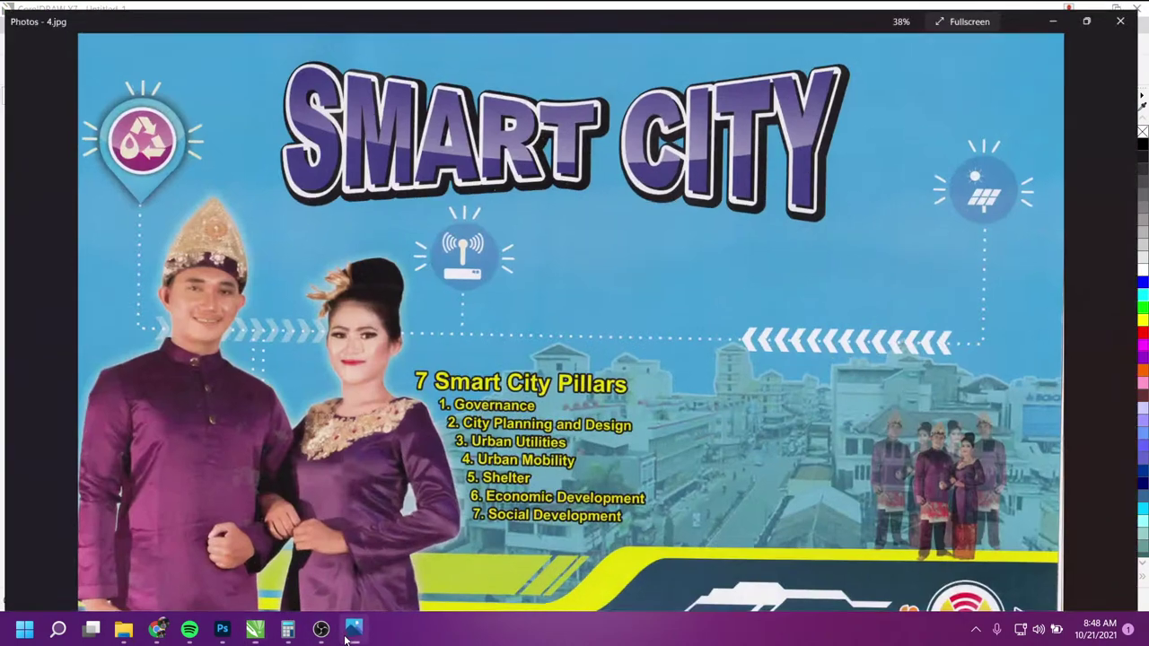
{"action": "left_click", "coordinate": [351, 633]}
{"action": "left_click", "coordinate": [355, 453]}
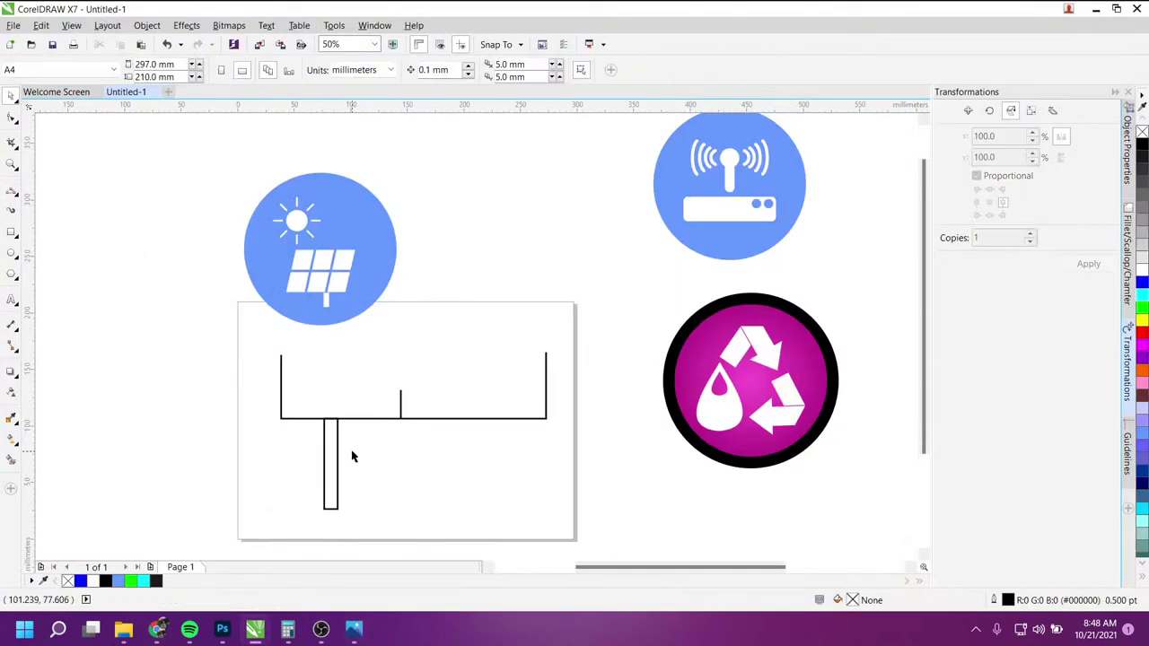
{"action": "scroll", "coordinate": [335, 415], "scroll_direction": "up", "scroll_amount": 2}
{"action": "scroll", "coordinate": [335, 416], "scroll_direction": "down", "scroll_amount": 2}
{"action": "scroll", "coordinate": [364, 467], "scroll_direction": "up", "scroll_amount": 2}
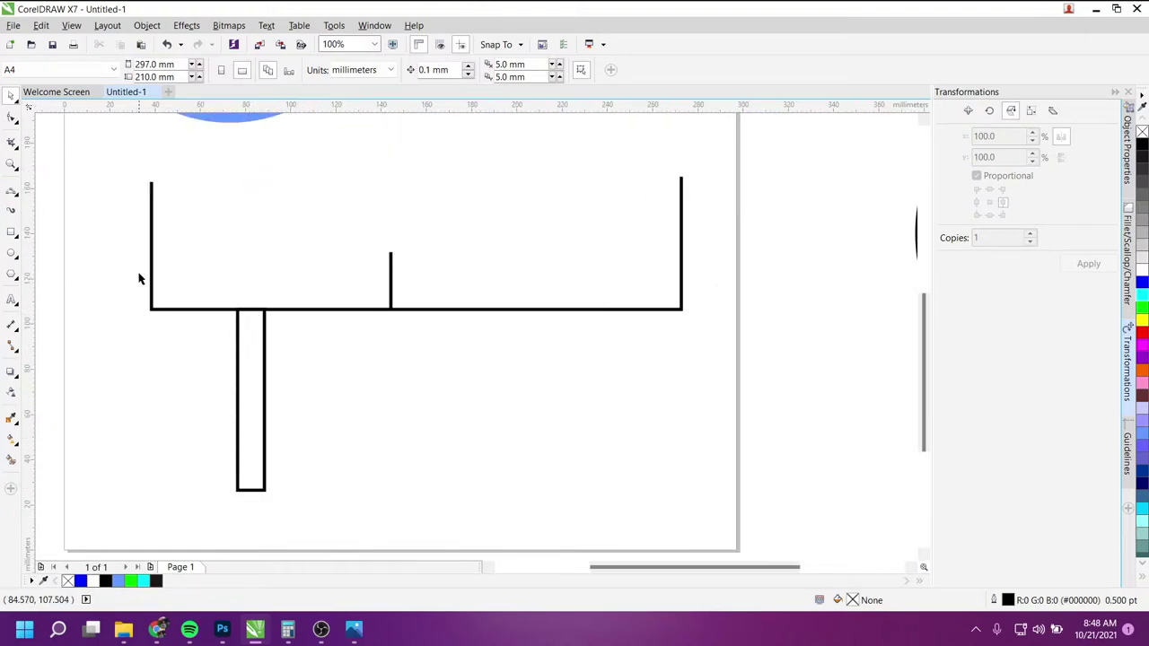
Step: Give the bracket-shaped connector line a wider-spaced dotted outline style
{"action": "left_click", "coordinate": [151, 243]}
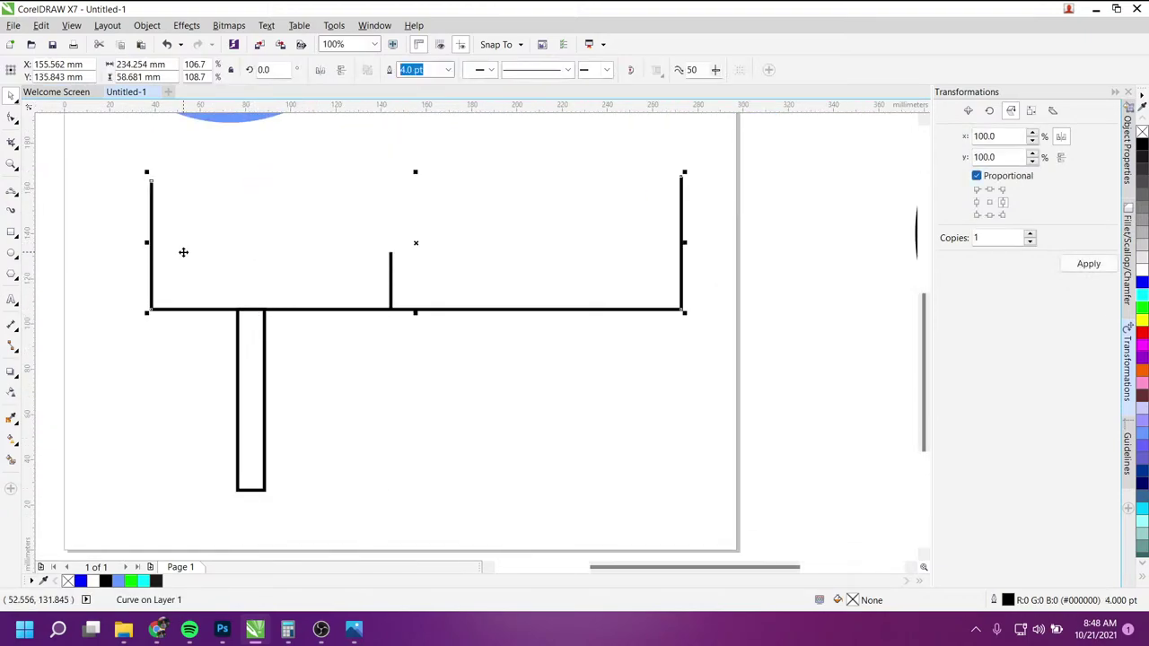
{"action": "left_click", "coordinate": [82, 198]}
{"action": "left_click", "coordinate": [151, 207]}
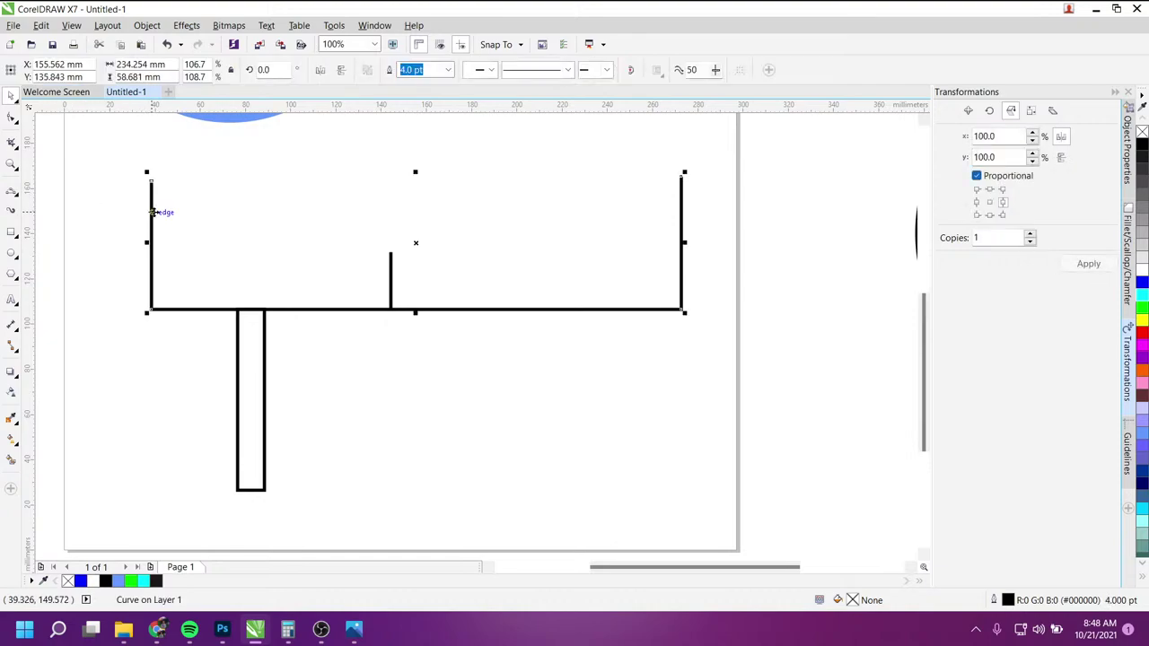
{"action": "left_click", "coordinate": [568, 71]}
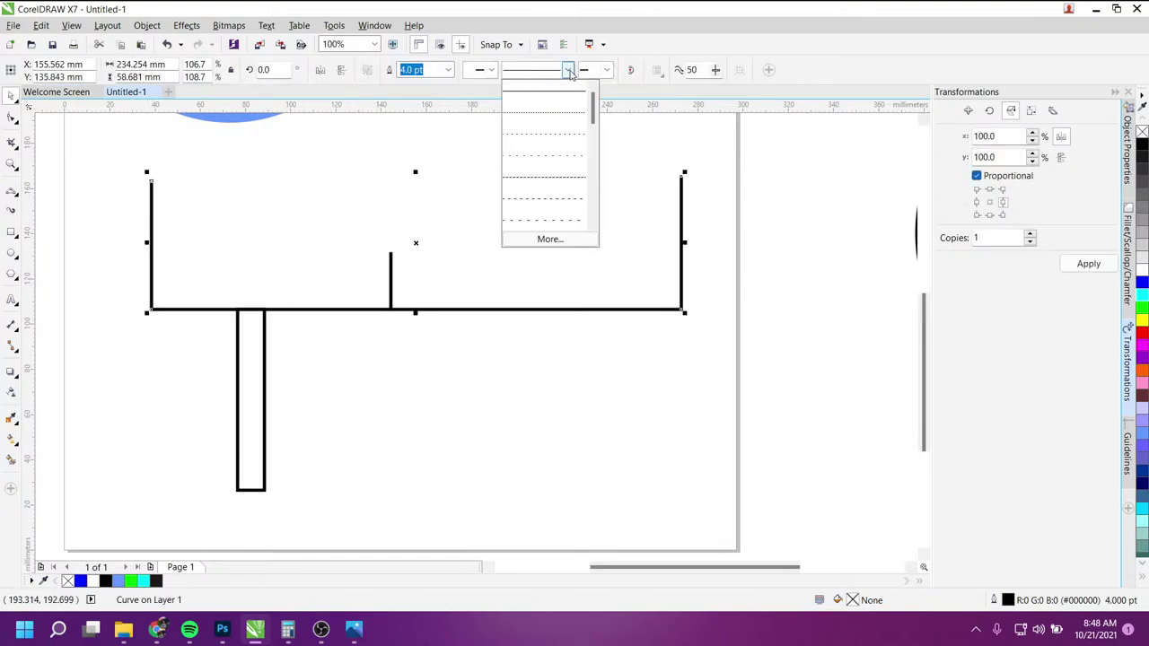
{"action": "left_click", "coordinate": [577, 113]}
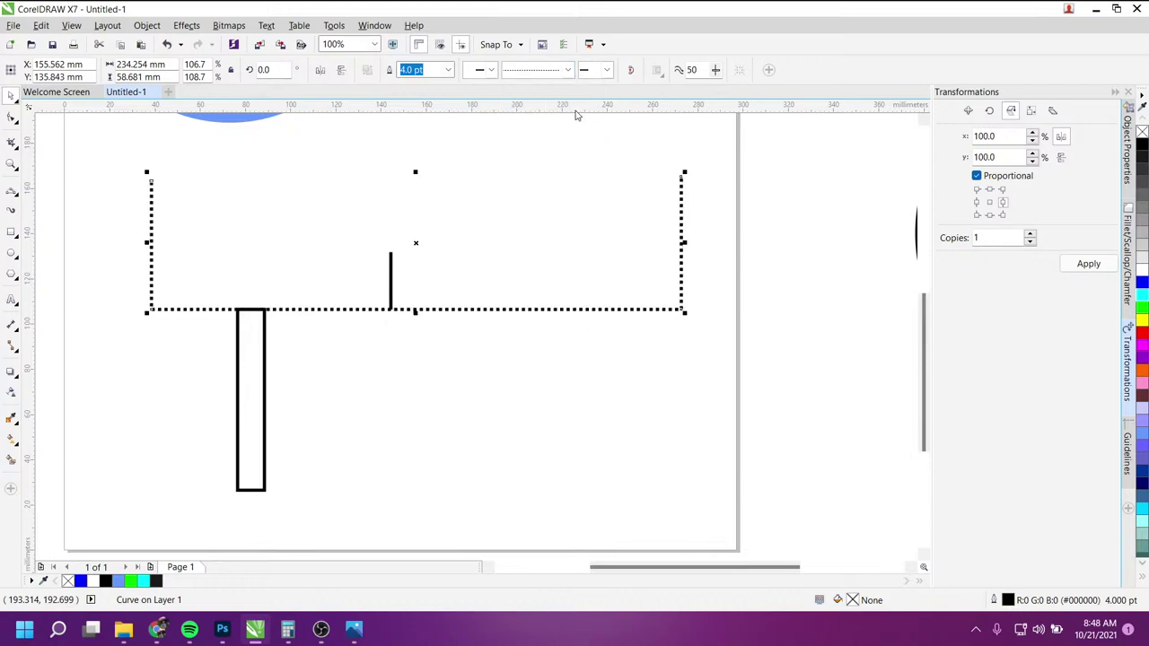
{"action": "left_click", "coordinate": [568, 71]}
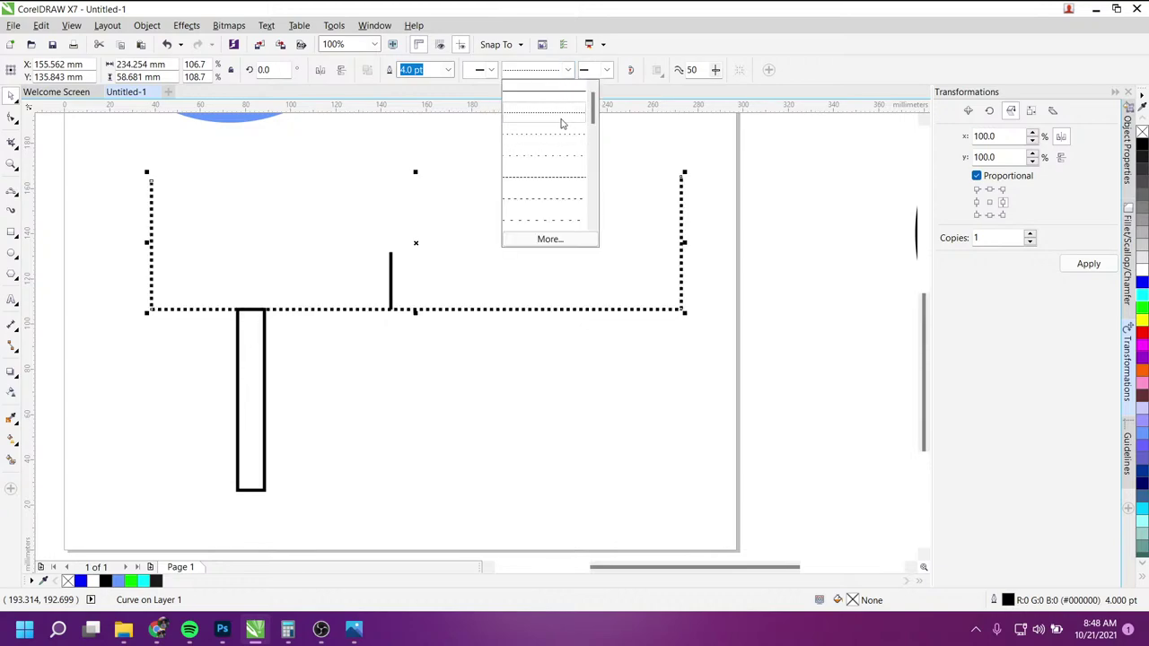
{"action": "left_click", "coordinate": [564, 136]}
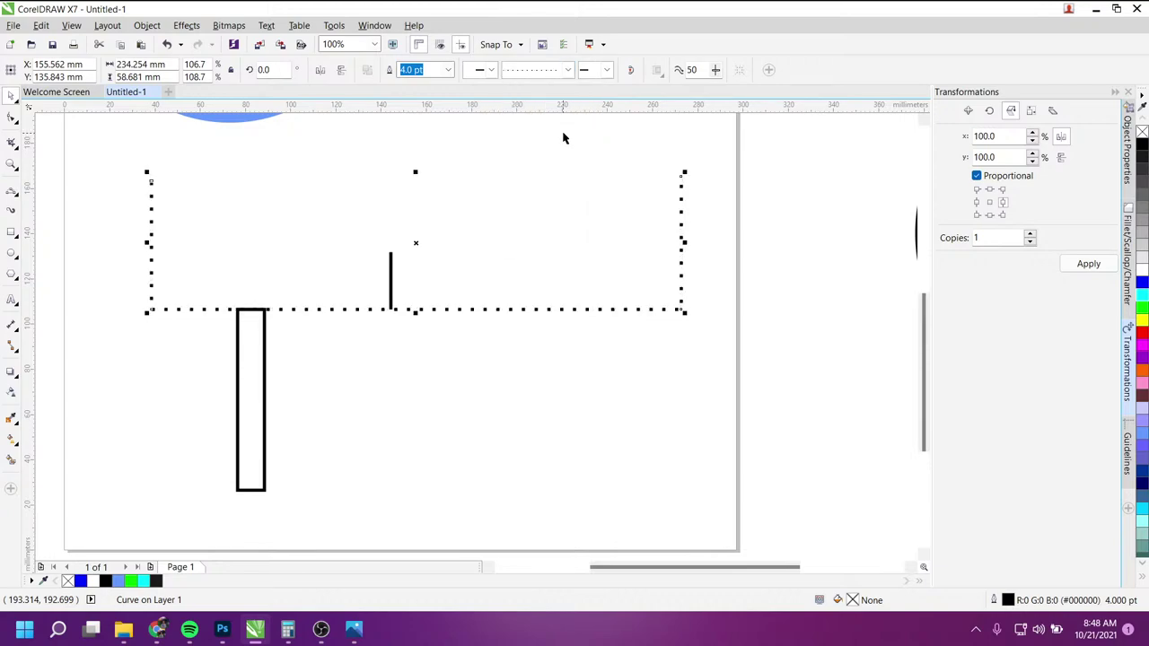
Step: Make the short vertical line dotted as well
{"action": "left_click", "coordinate": [390, 278]}
{"action": "left_click", "coordinate": [568, 71]}
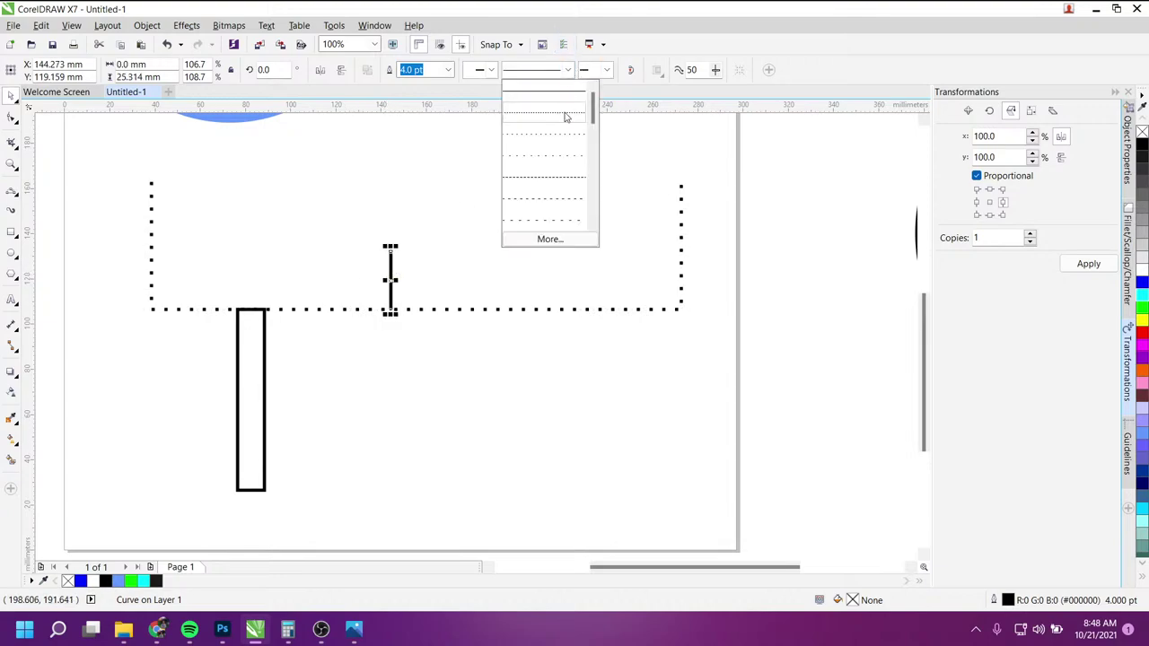
{"action": "left_click", "coordinate": [564, 130]}
{"action": "left_click", "coordinate": [265, 352]}
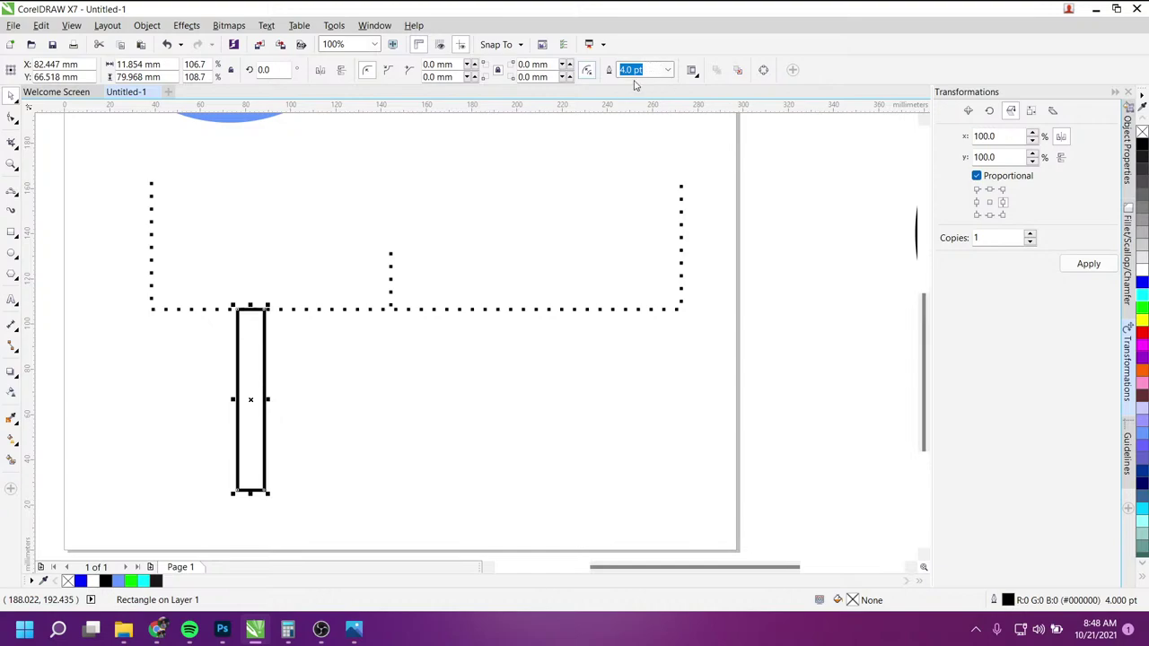
Step: Apply a dotted style to the tall rectangle's outline through Outline Pen (F12)
{"action": "key", "text": "F12"}
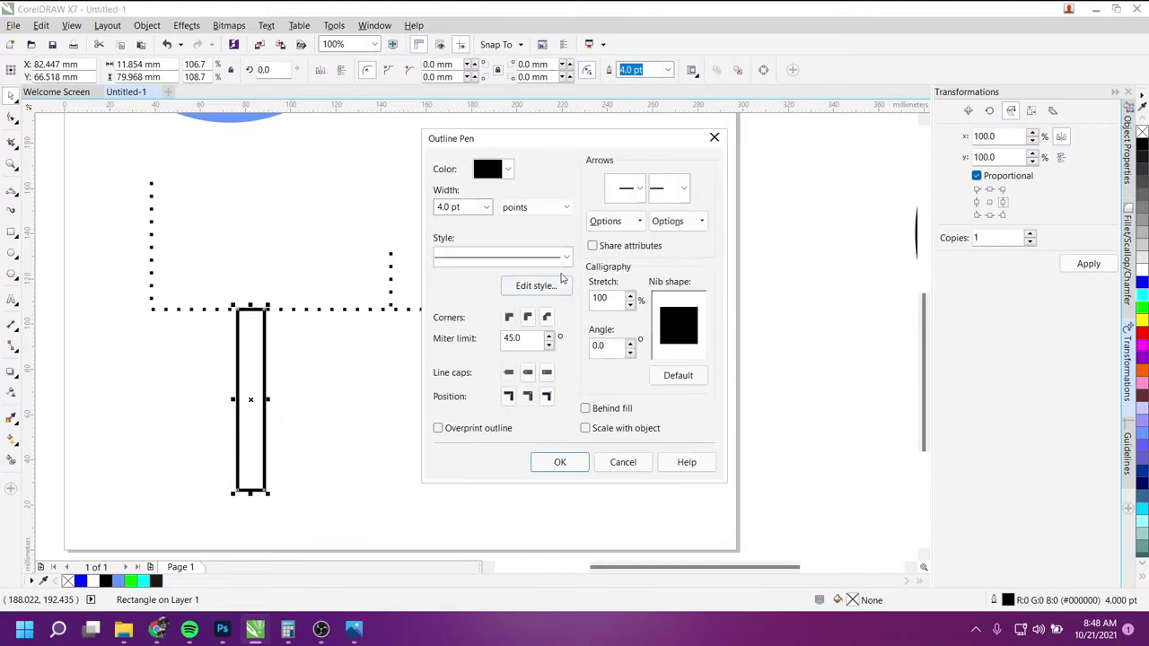
{"action": "left_click", "coordinate": [567, 258]}
{"action": "left_click", "coordinate": [541, 320]}
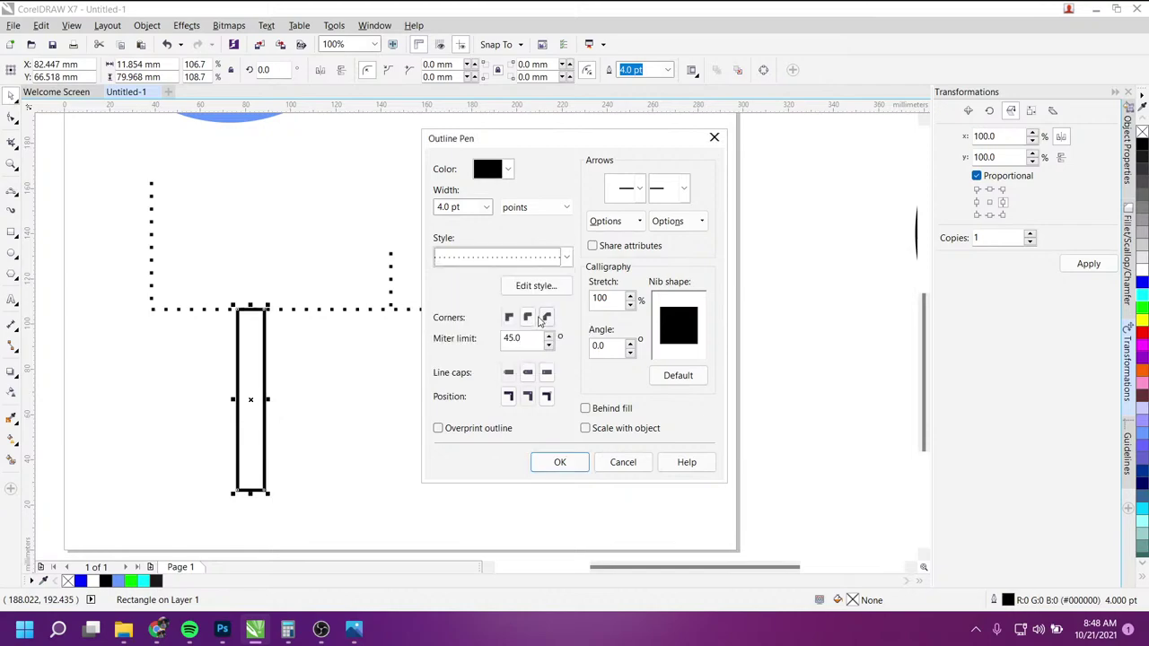
{"action": "left_click", "coordinate": [557, 462]}
{"action": "left_click", "coordinate": [440, 372]}
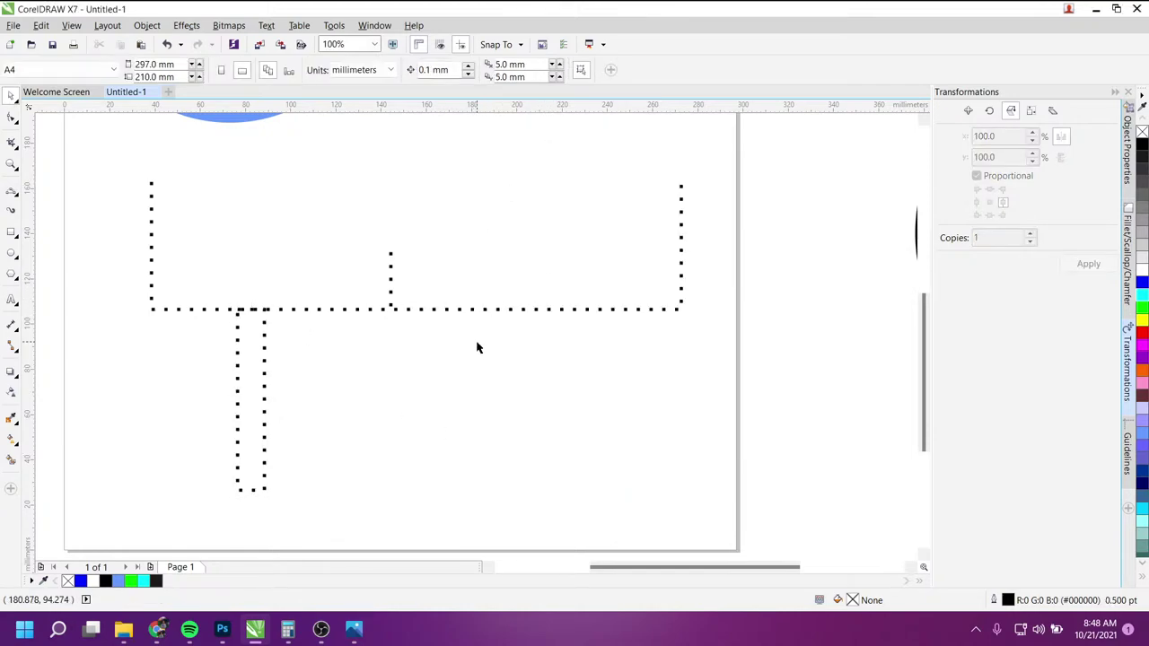
Step: Switch the rectangle's outline to a different dotted style and review the finished shape
{"action": "left_click", "coordinate": [259, 370]}
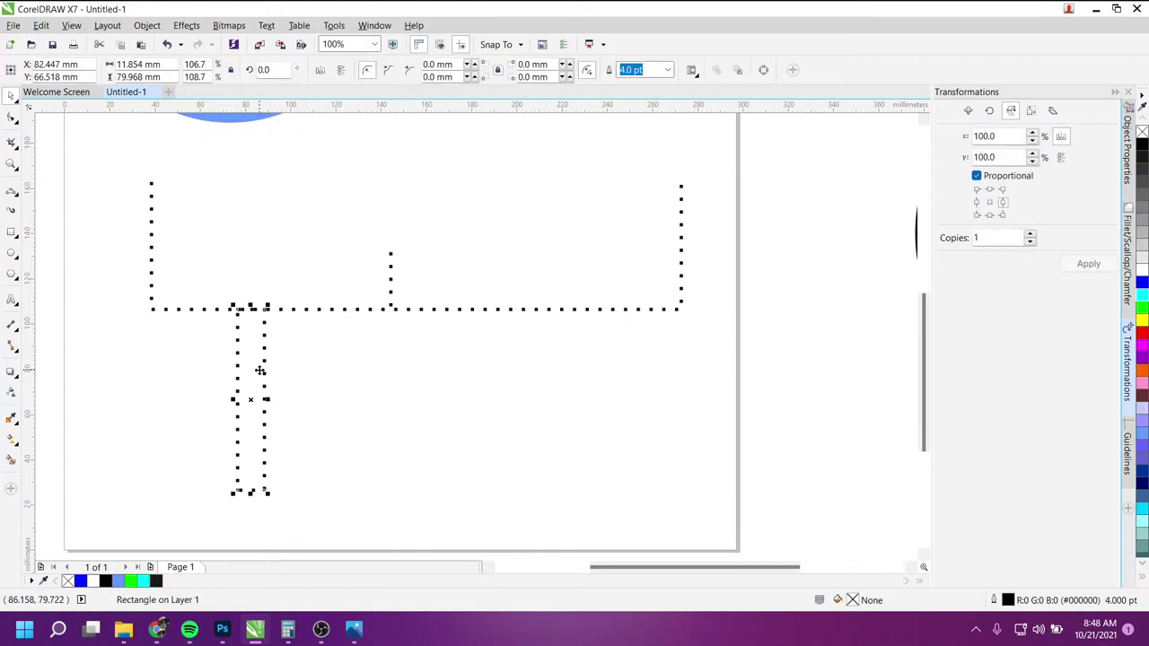
{"action": "key", "text": "F12"}
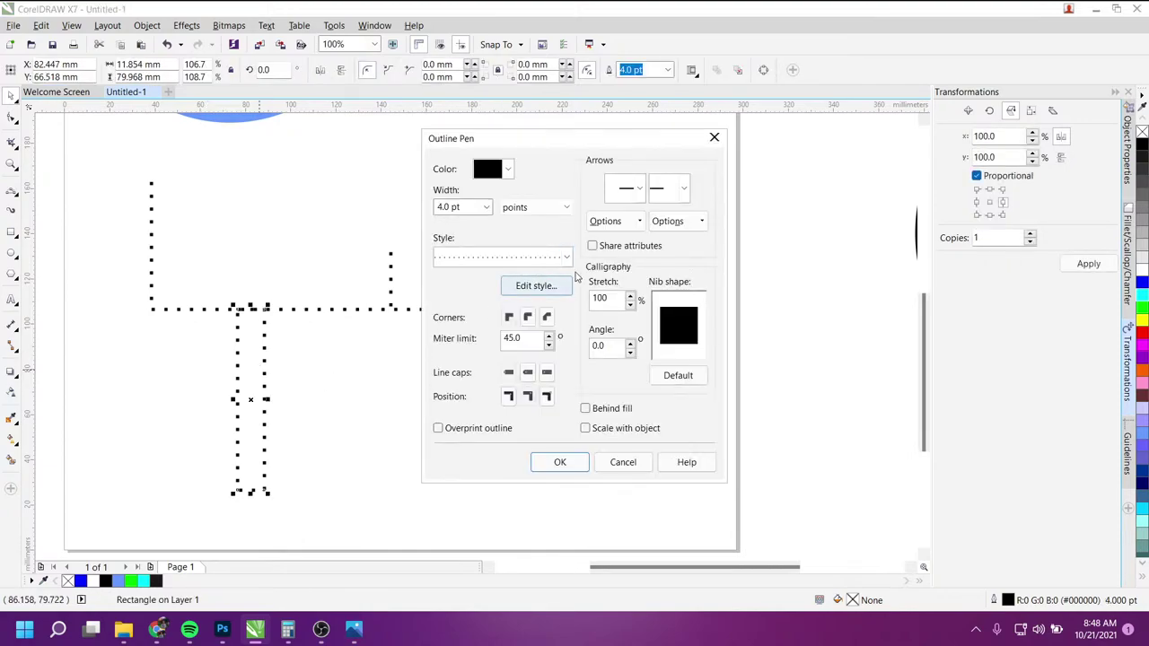
{"action": "left_click", "coordinate": [503, 257]}
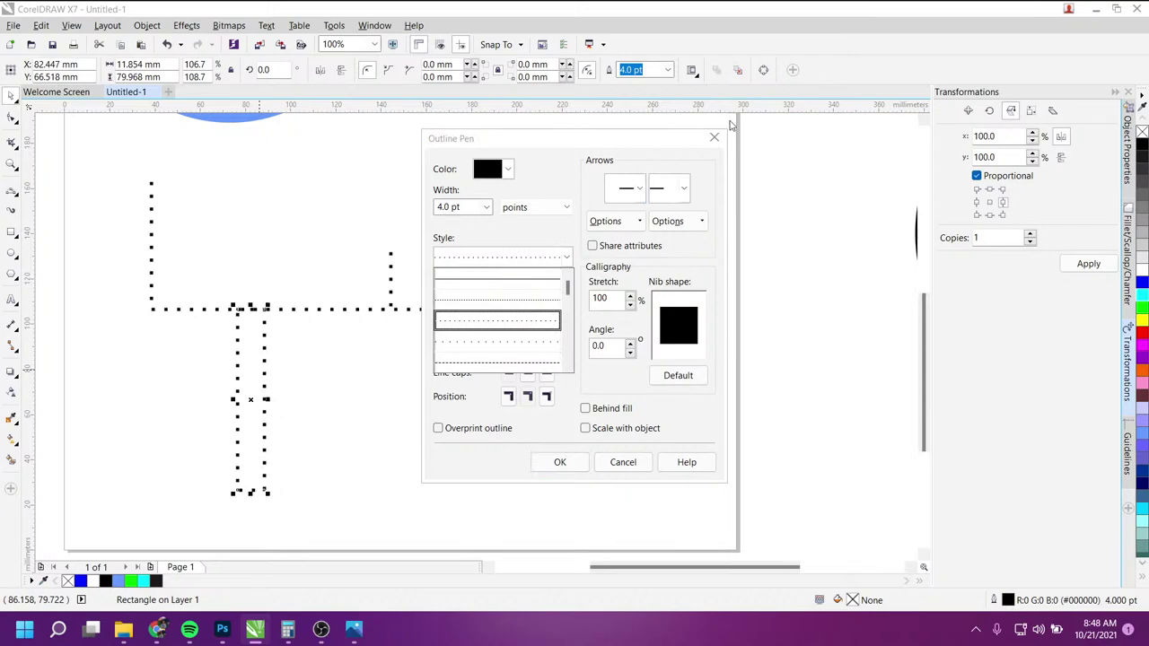
{"action": "left_click", "coordinate": [716, 144]}
{"action": "left_click", "coordinate": [560, 461]}
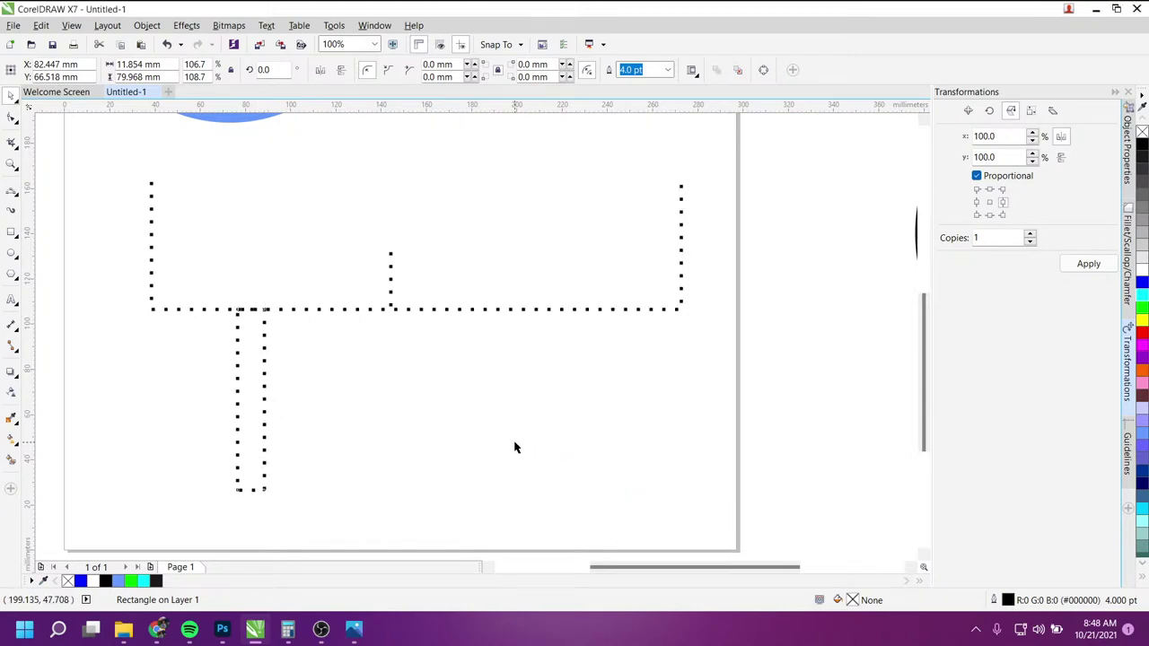
{"action": "left_click", "coordinate": [388, 373]}
{"action": "scroll", "coordinate": [388, 373], "scroll_direction": "down", "scroll_amount": 2}
{"action": "scroll", "coordinate": [402, 369], "scroll_direction": "up", "scroll_amount": 2}
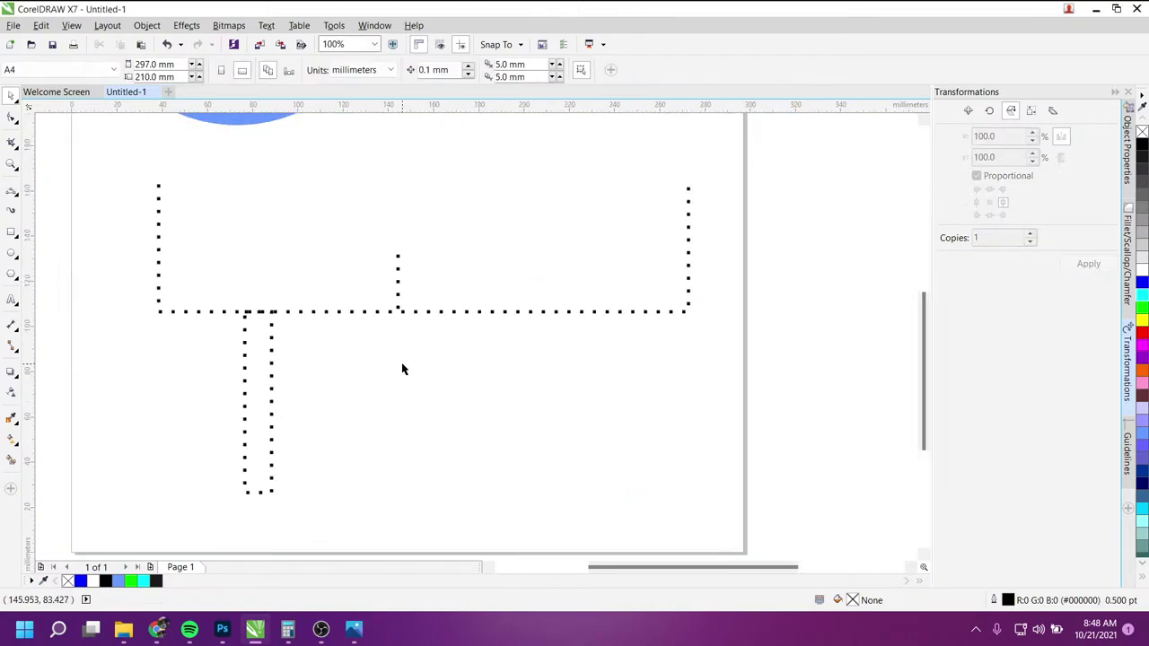
{"action": "scroll", "coordinate": [402, 369], "scroll_direction": "down", "scroll_amount": 2}
{"action": "left_click", "coordinate": [326, 215]}
Step: Move the sun icon onto the page, shrinking it to about 42.7 mm at the connector's top right
{"action": "scroll", "coordinate": [374, 275], "scroll_direction": "down", "scroll_amount": 1}
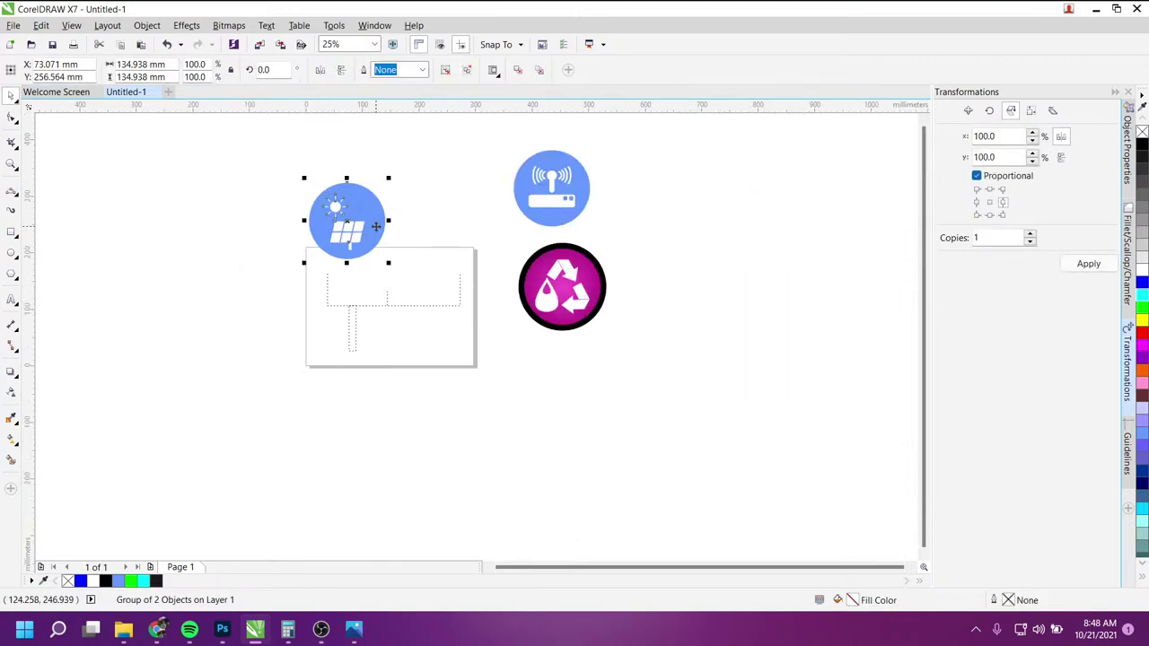
{"action": "scroll", "coordinate": [376, 227], "scroll_direction": "up", "scroll_amount": 1}
{"action": "key", "text": "Escape"}
{"action": "left_click_drag", "start_coordinate": [359, 201], "coordinate": [454, 265]}
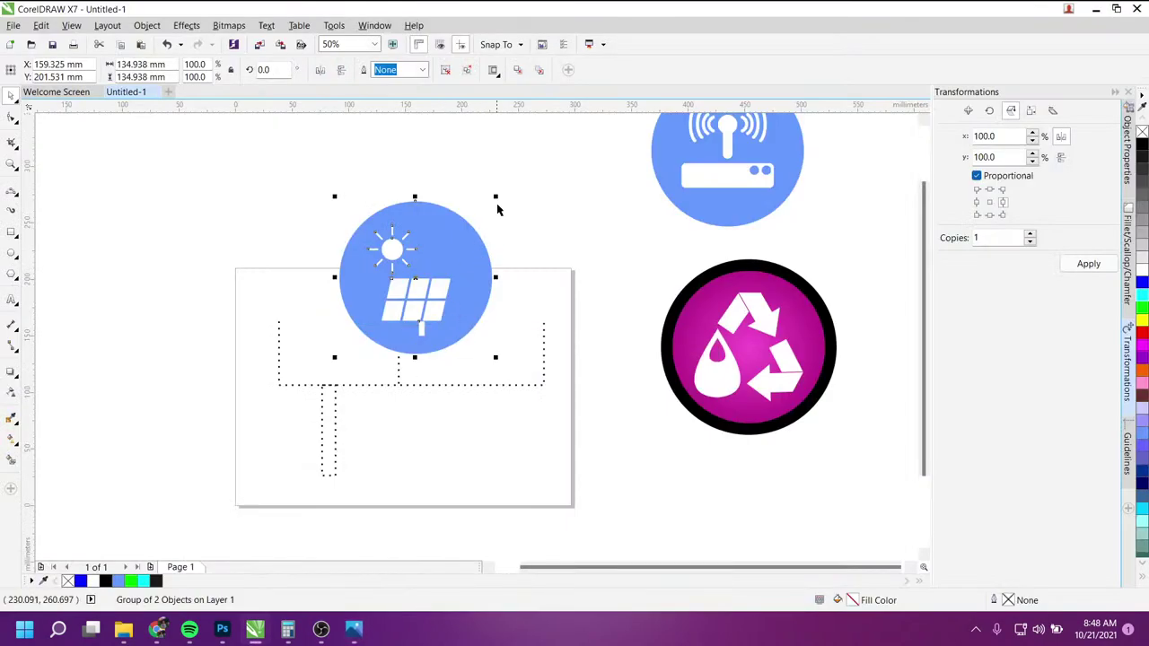
{"action": "mouse_move", "coordinate": [496, 198]}
{"action": "left_mouse_down"}
{"action": "mouse_move", "coordinate": [456, 237]}
{"action": "mouse_move", "coordinate": [549, 297]}
{"action": "left_mouse_up"}
{"action": "left_click", "coordinate": [485, 476]}
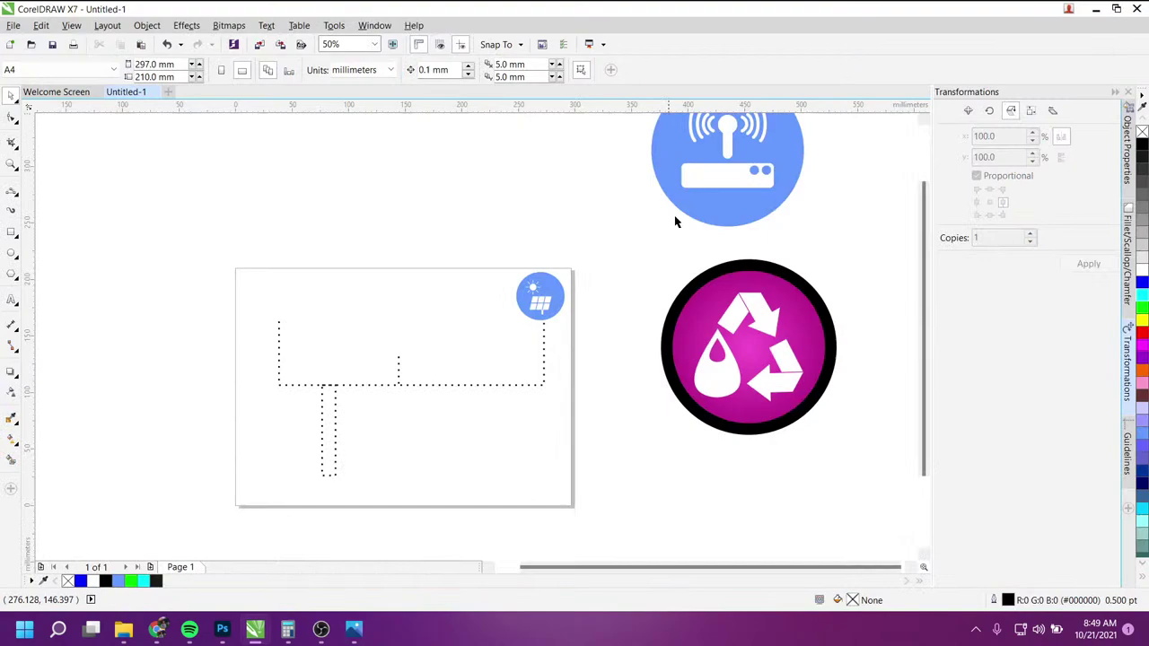
Step: Move the wifi router icon onto the page and shrink it to about a third, roughly 45 mm
{"action": "left_click", "coordinate": [742, 216]}
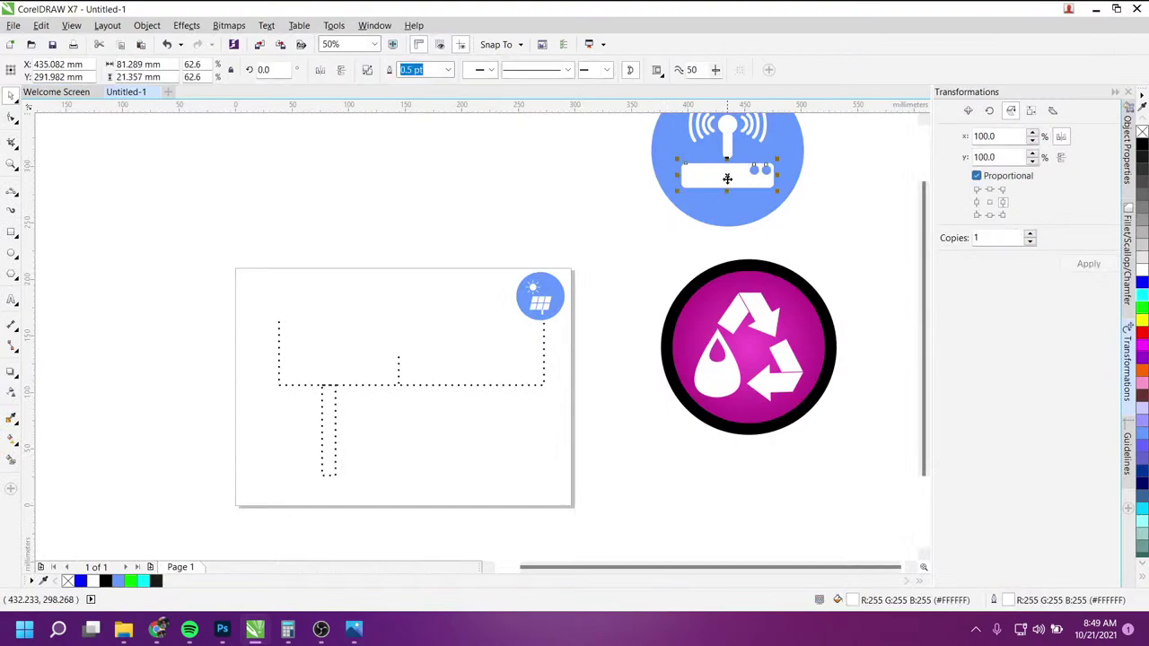
{"action": "left_click", "coordinate": [742, 216], "text": "shift"}
{"action": "scroll", "coordinate": [742, 218], "scroll_direction": "down", "scroll_amount": 2}
{"action": "left_click_drag", "start_coordinate": [657, 134], "coordinate": [827, 237]}
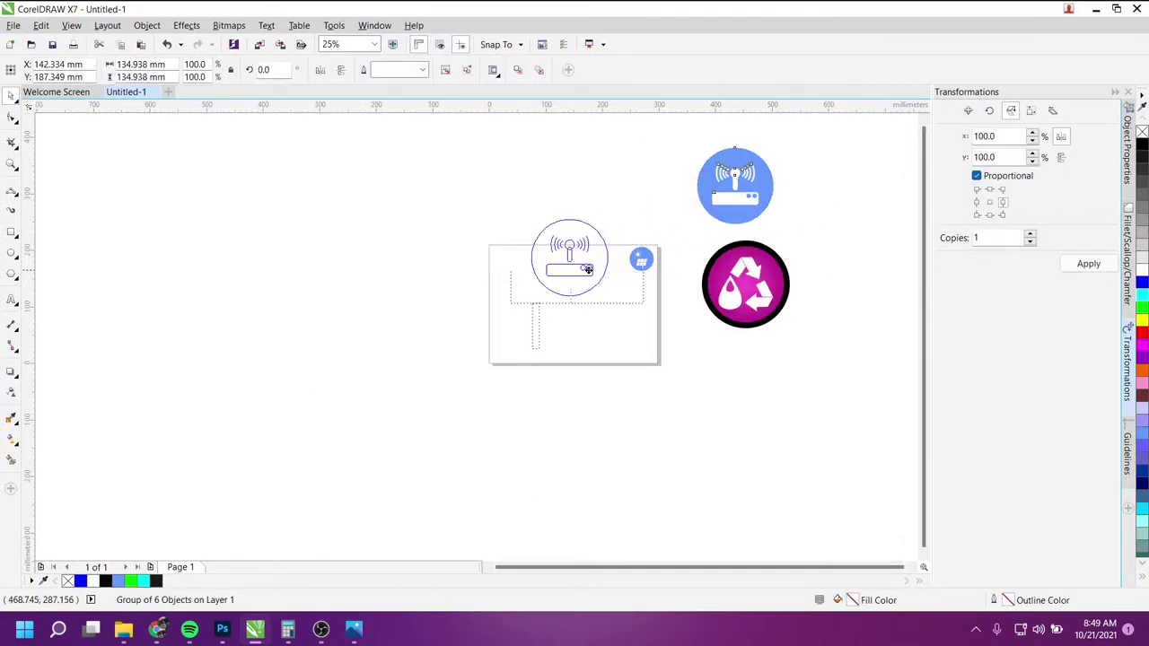
{"action": "left_click_drag", "start_coordinate": [757, 192], "coordinate": [587, 262]}
{"action": "scroll", "coordinate": [588, 262], "scroll_direction": "up", "scroll_amount": 4}
{"action": "scroll", "coordinate": [621, 160], "scroll_direction": "down", "scroll_amount": 2}
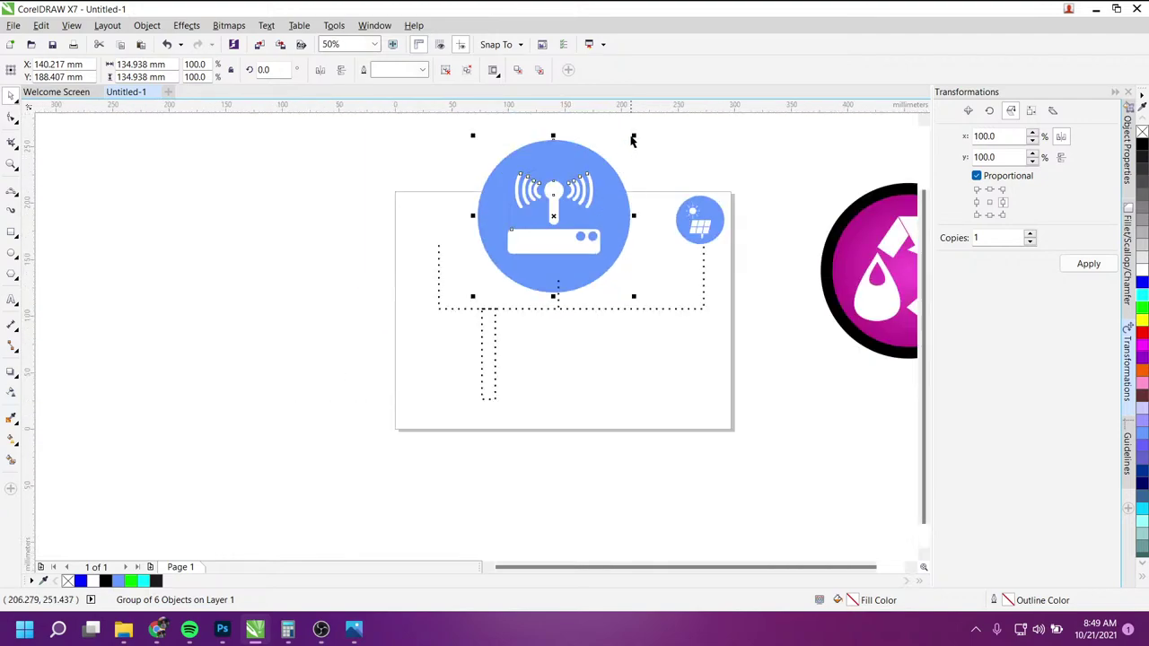
{"action": "left_click_drag", "start_coordinate": [634, 136], "coordinate": [529, 243]}
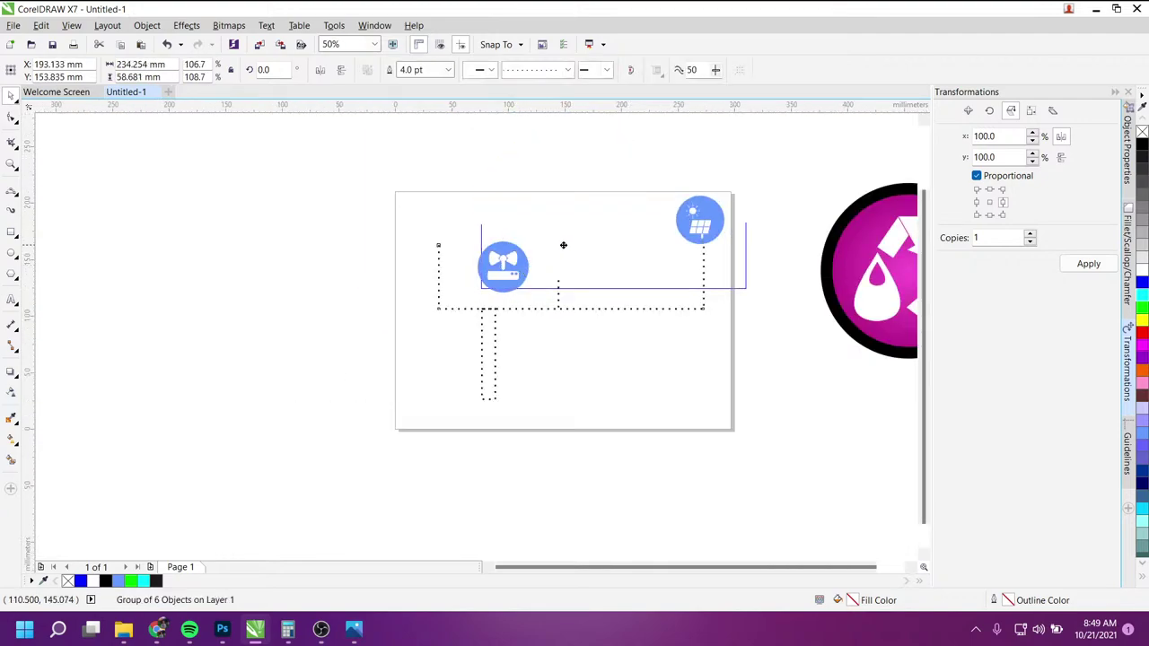
Step: Select the dotted connector line and cancel the accidentally opened Insert Page dialog
{"action": "left_click", "coordinate": [563, 245]}
{"action": "left_click", "coordinate": [509, 264]}
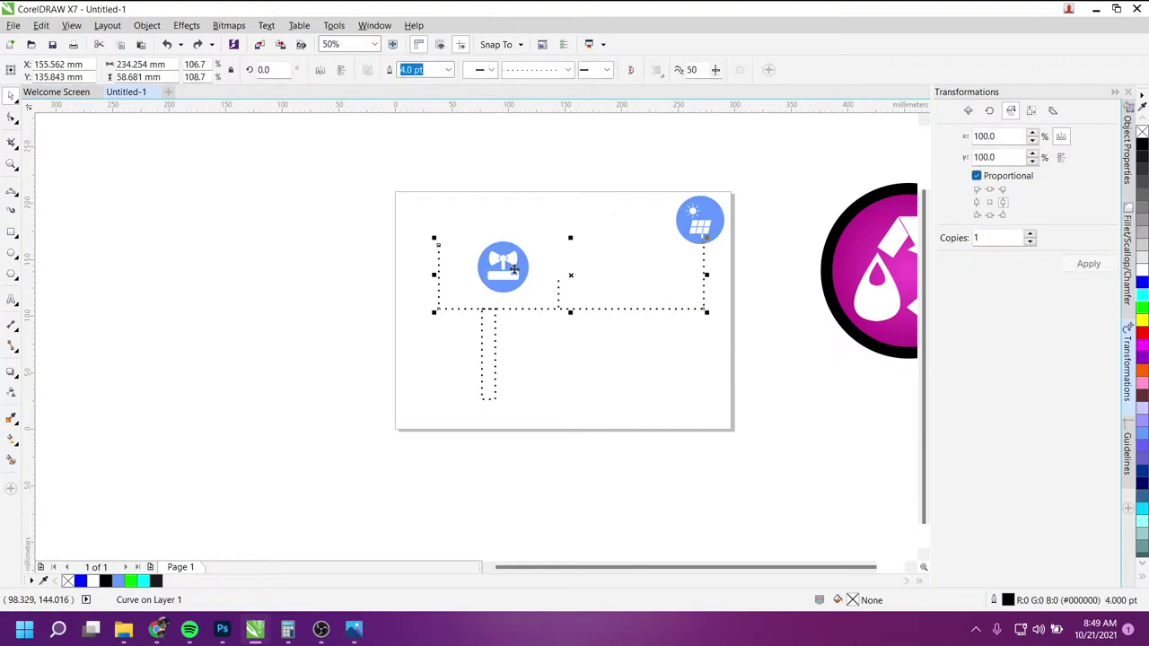
{"action": "key", "text": "Page_Down"}
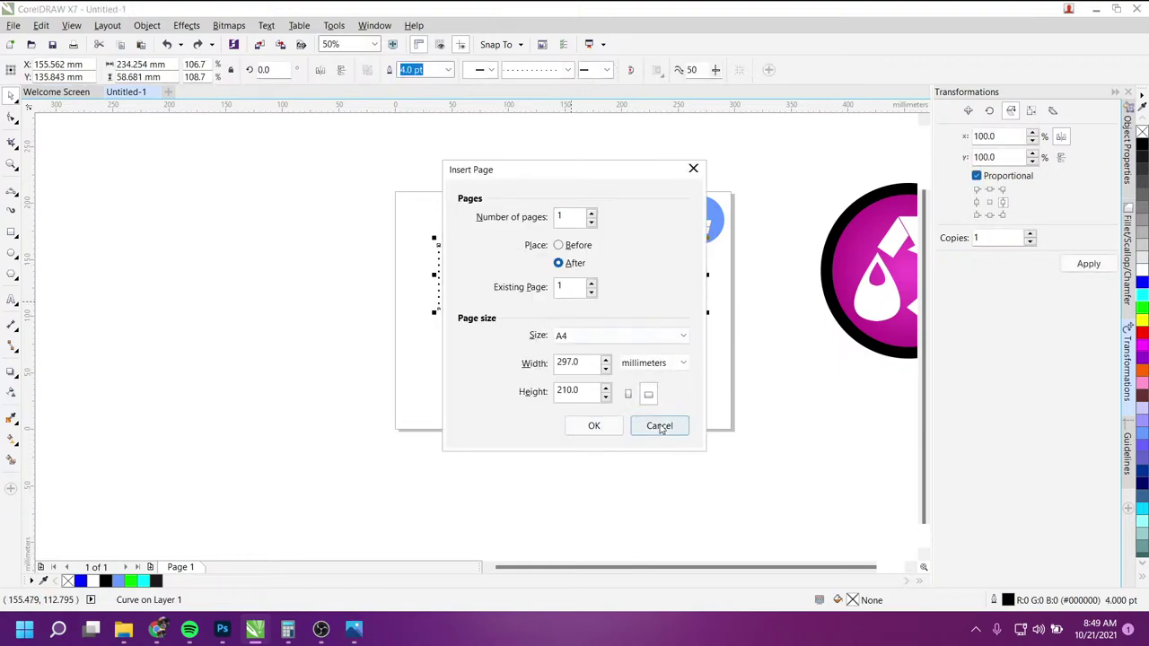
{"action": "left_click", "coordinate": [660, 426]}
Step: Set the router's antenna outlines to 4.0 pt after trying 2.0 pt
{"action": "left_click", "coordinate": [516, 265]}
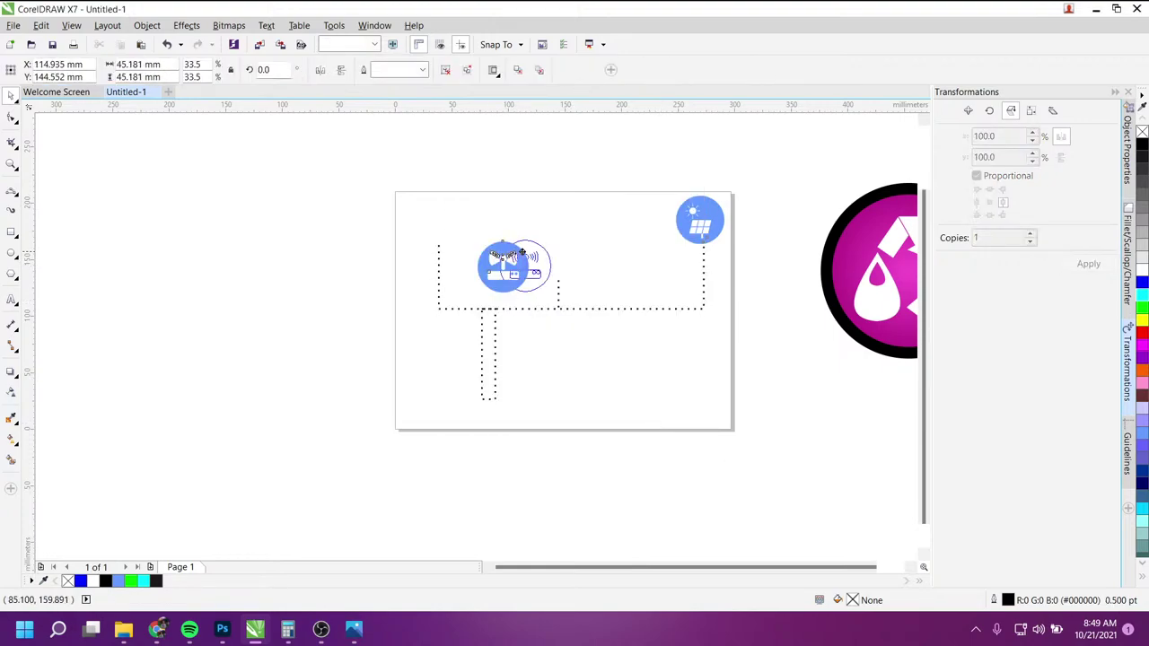
{"action": "scroll", "coordinate": [530, 266], "scroll_direction": "up", "scroll_amount": 2}
{"action": "scroll", "coordinate": [576, 267], "scroll_direction": "up", "scroll_amount": 2}
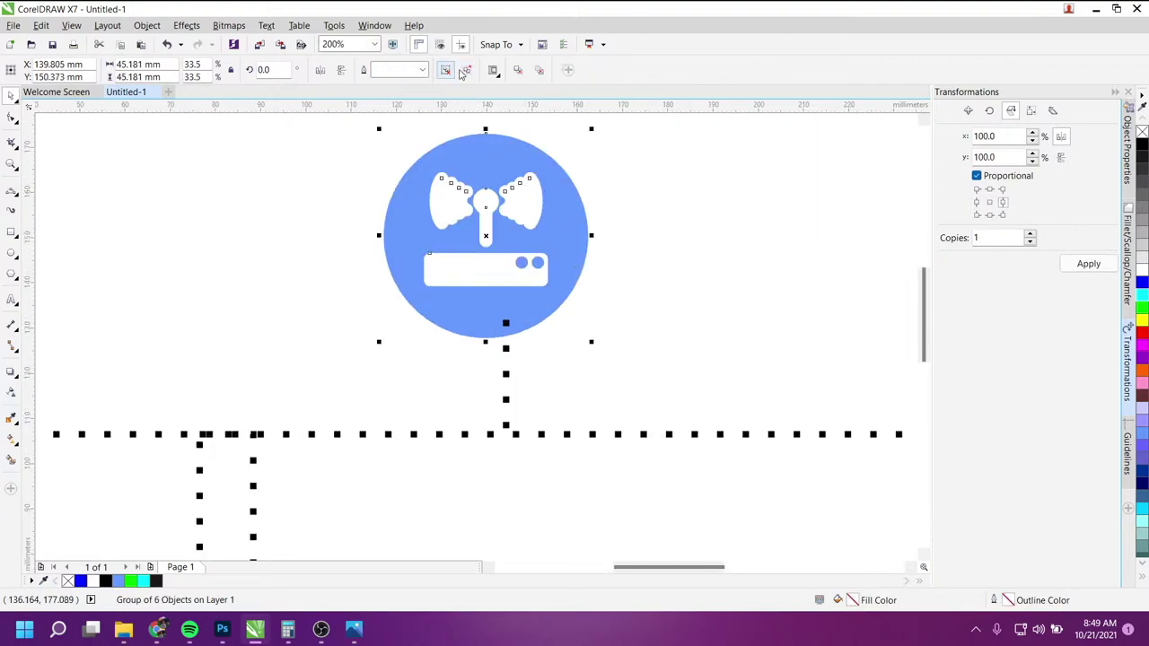
{"action": "left_click", "coordinate": [553, 202]}
{"action": "left_click_drag", "start_coordinate": [380, 141], "coordinate": [597, 237]}
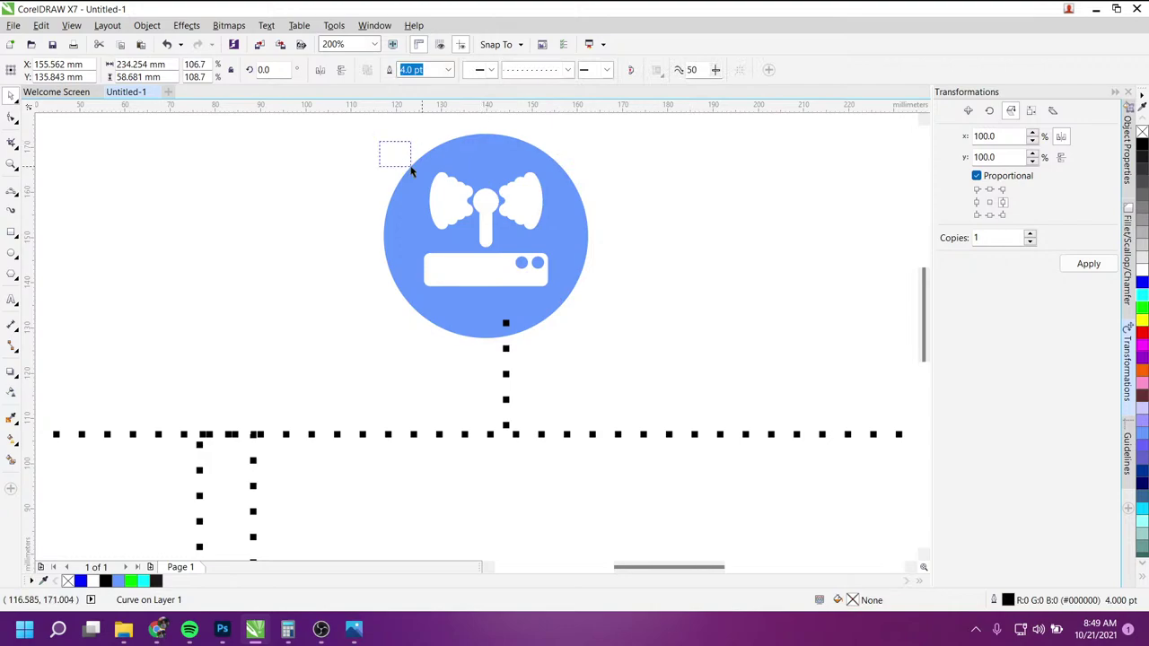
{"action": "left_click", "coordinate": [494, 209], "text": "shift"}
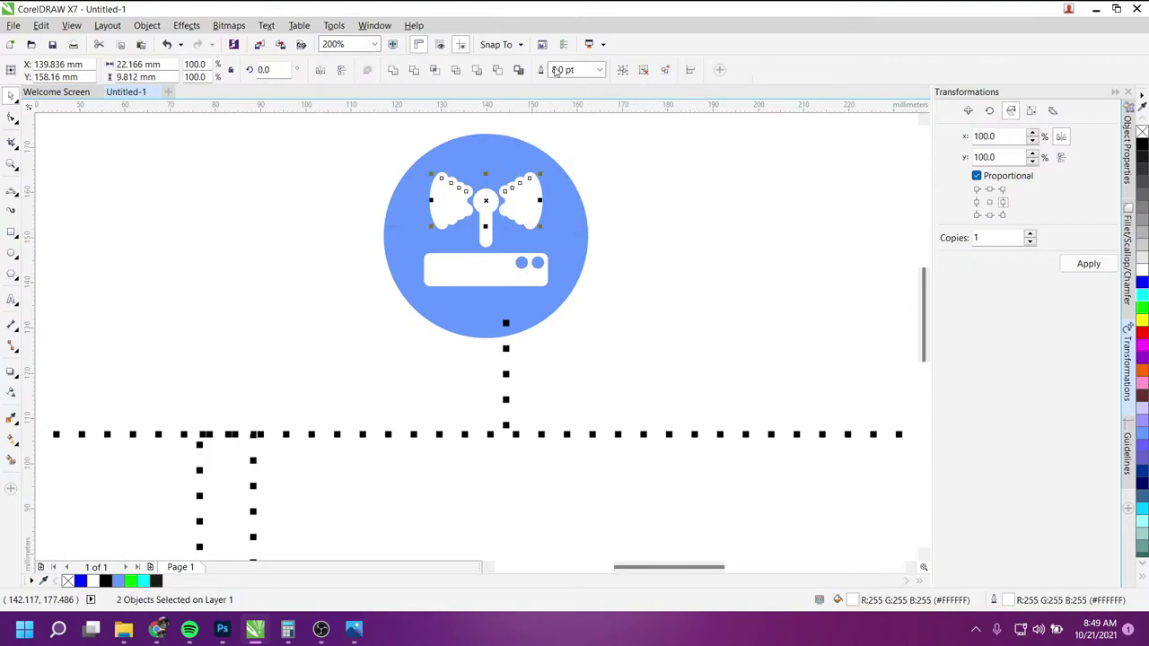
{"action": "left_click", "coordinate": [598, 72]}
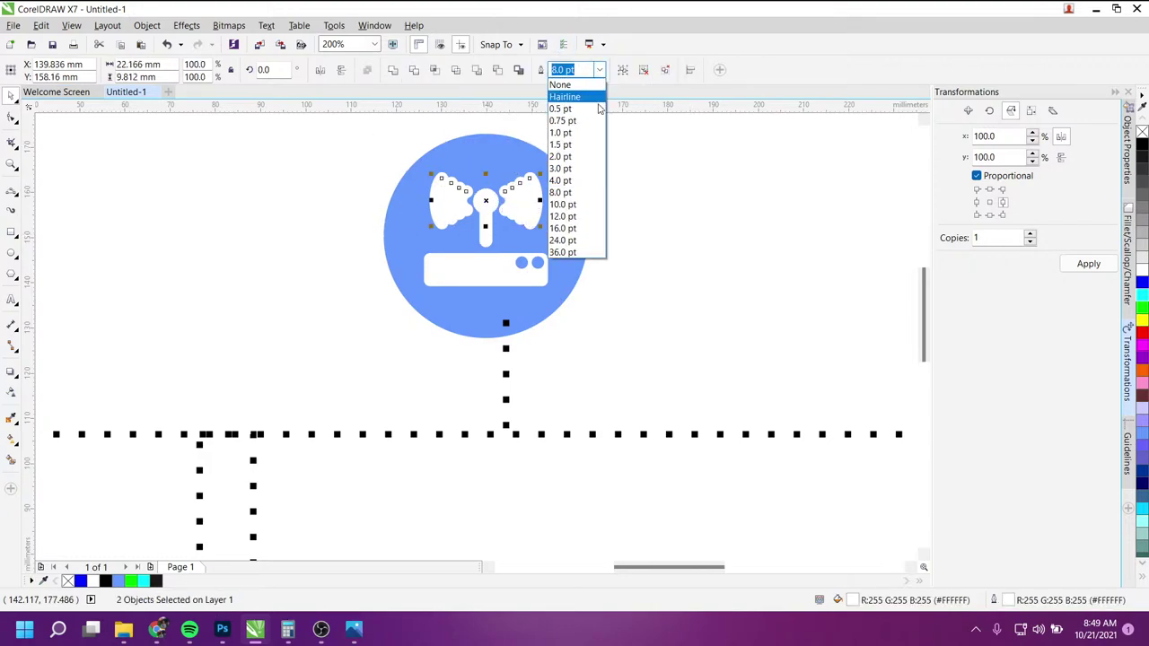
{"action": "left_click", "coordinate": [575, 161]}
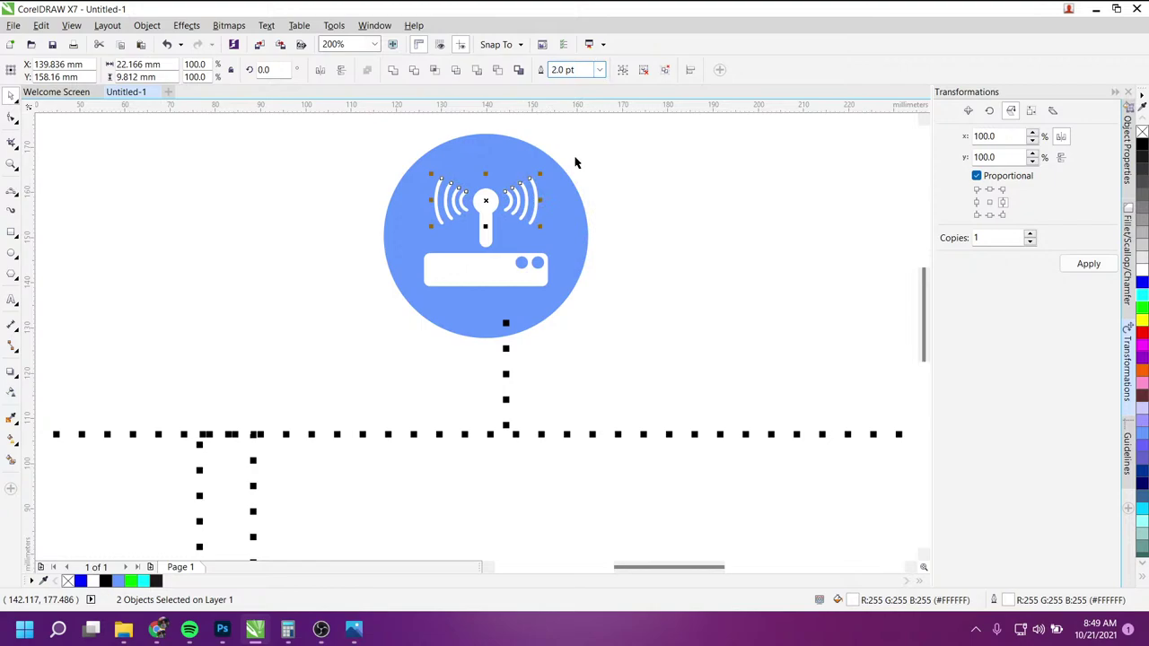
{"action": "left_click", "coordinate": [598, 70]}
{"action": "left_click", "coordinate": [578, 170]}
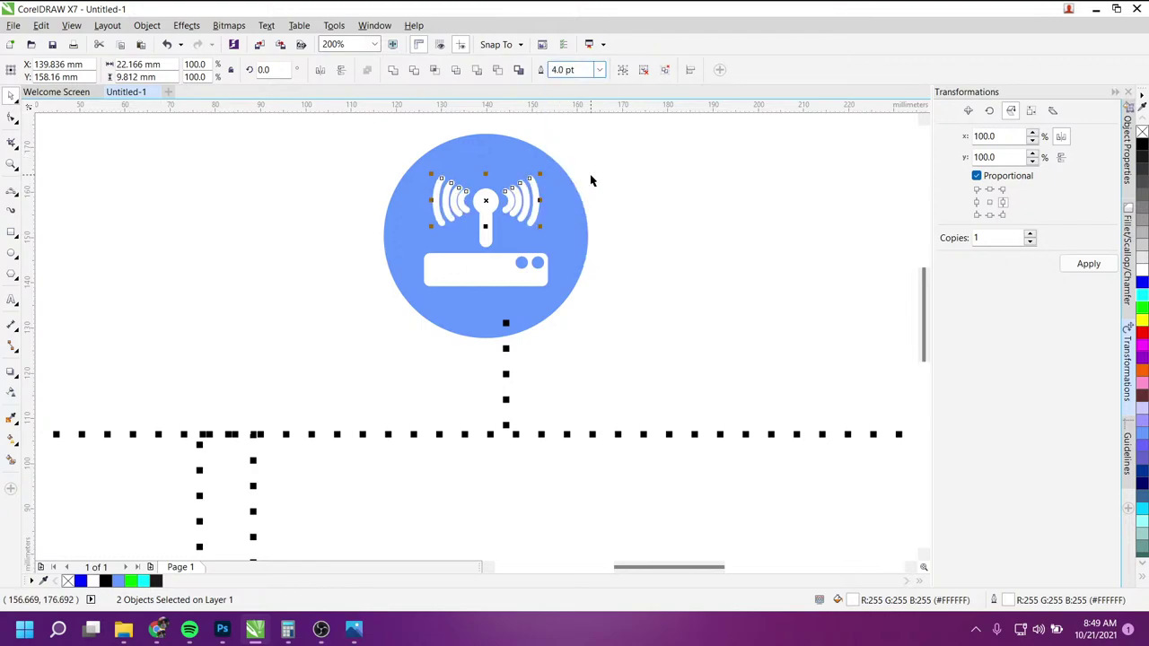
Step: Change the outline thickness of the antenna wave shapes and select the dotted connector
{"action": "left_click_drag", "start_coordinate": [319, 148], "coordinate": [608, 236]}
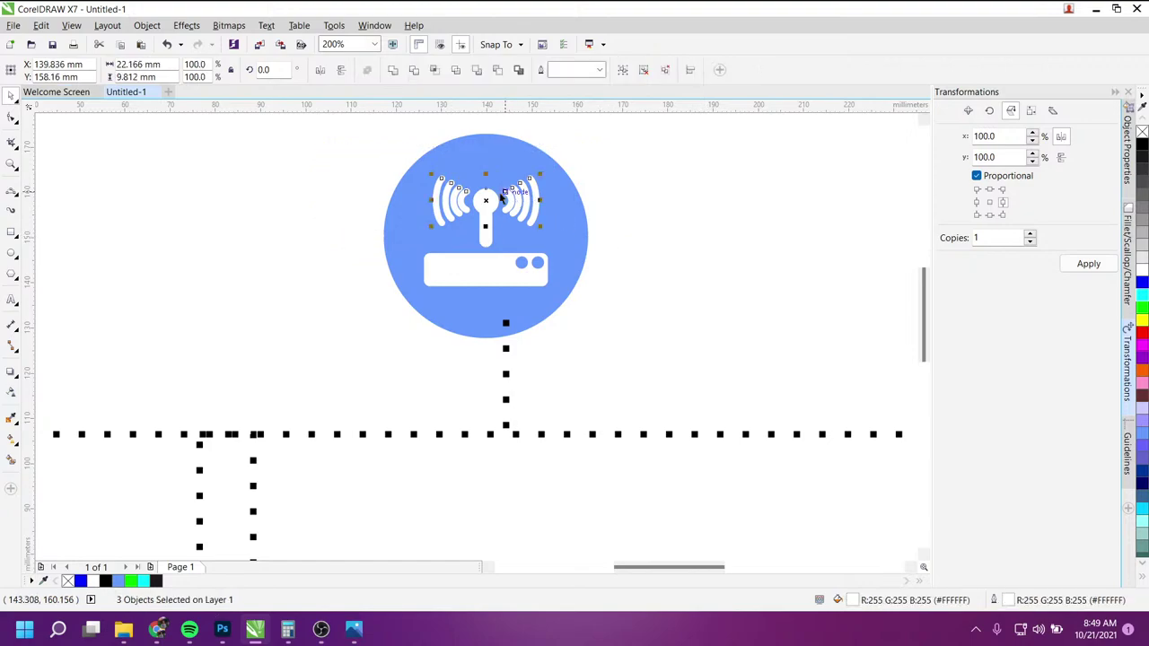
{"action": "left_click", "coordinate": [598, 70]}
{"action": "left_click", "coordinate": [593, 170]}
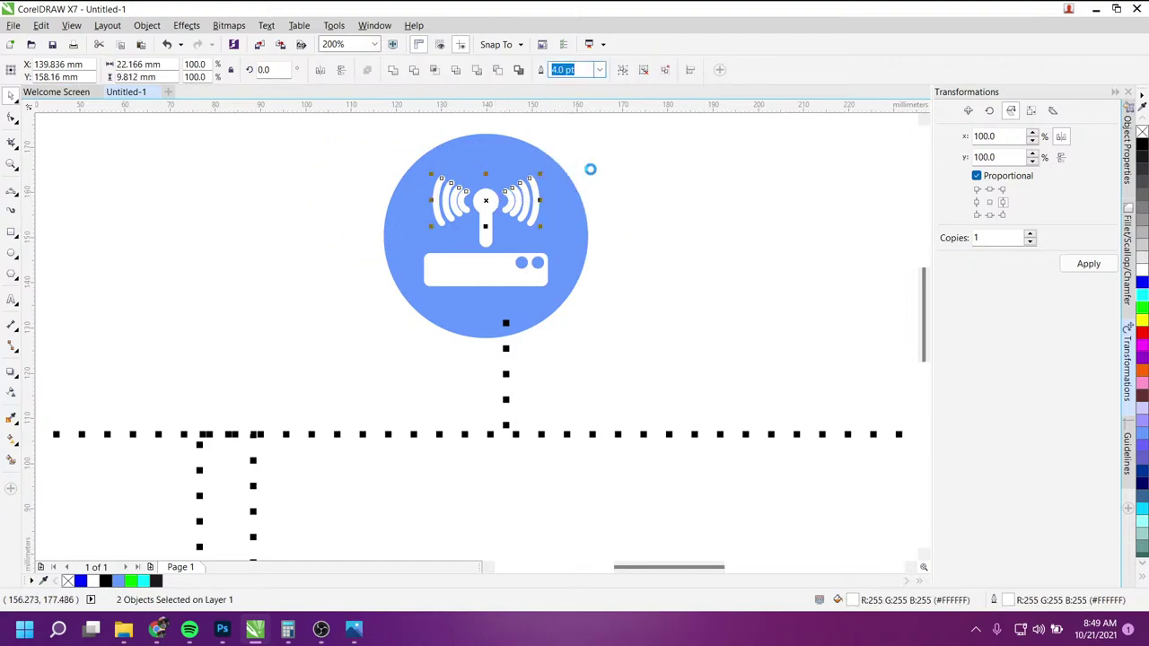
{"action": "left_click", "coordinate": [393, 239]}
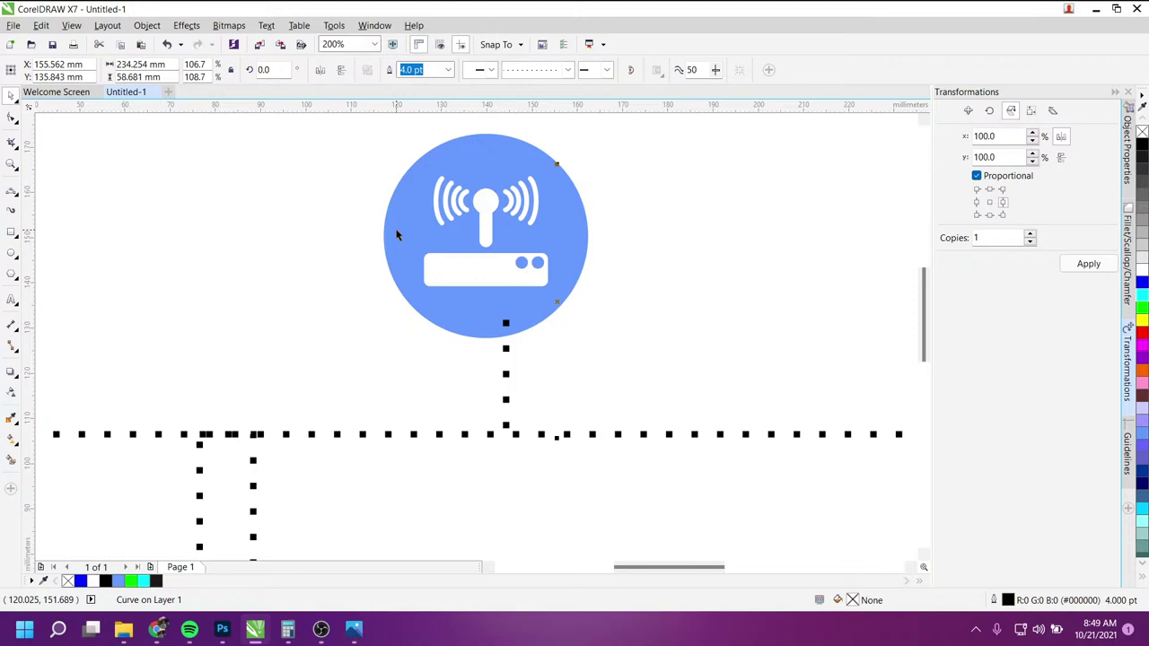
{"action": "scroll", "coordinate": [480, 256], "scroll_direction": "down", "scroll_amount": 1}
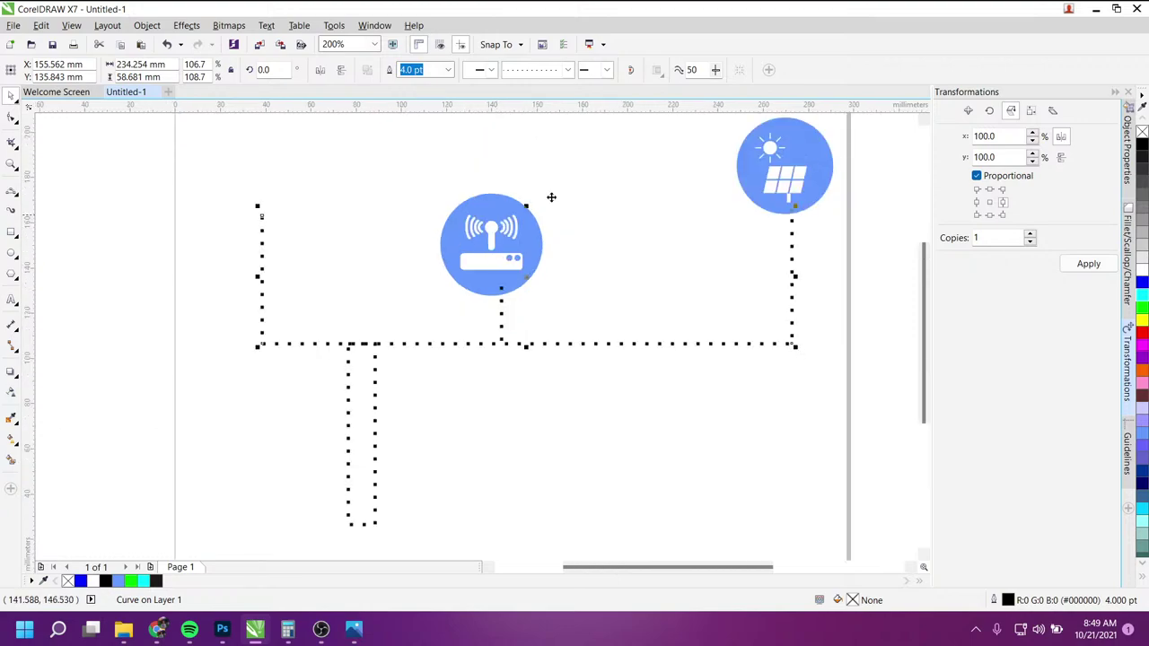
{"action": "scroll", "coordinate": [562, 188], "scroll_direction": "up", "scroll_amount": 1}
Step: Move the whole router icon up and right onto the connector's middle dotted stub
{"action": "mouse_move", "coordinate": [278, 153]}
{"action": "left_mouse_down"}
{"action": "mouse_move", "coordinate": [550, 384]}
{"action": "mouse_move", "coordinate": [527, 377]}
{"action": "left_mouse_up"}
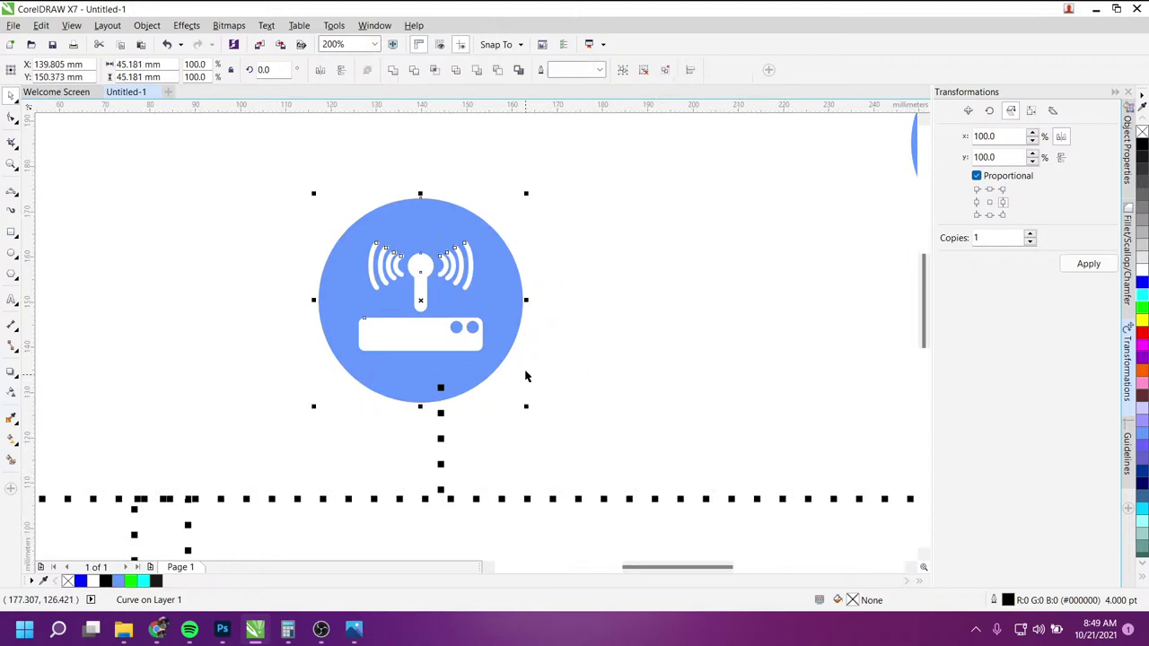
{"action": "left_click_drag", "start_coordinate": [490, 304], "coordinate": [509, 264]}
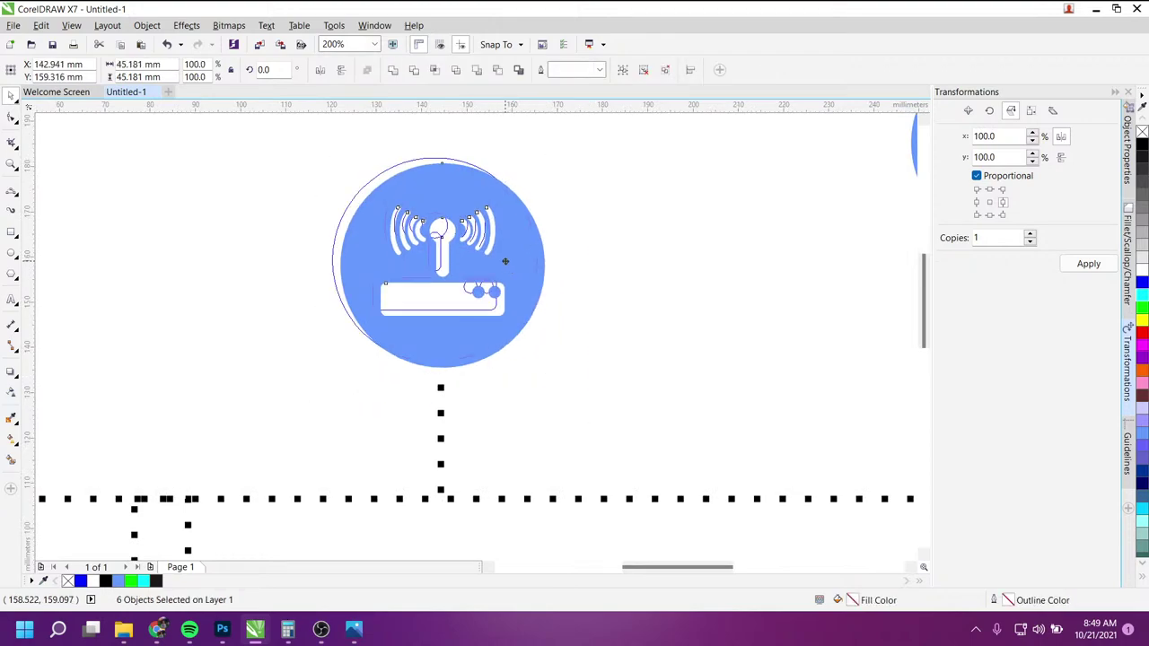
{"action": "scroll", "coordinate": [510, 320], "scroll_direction": "down", "scroll_amount": 1}
{"action": "scroll", "coordinate": [486, 252], "scroll_direction": "up", "scroll_amount": 1}
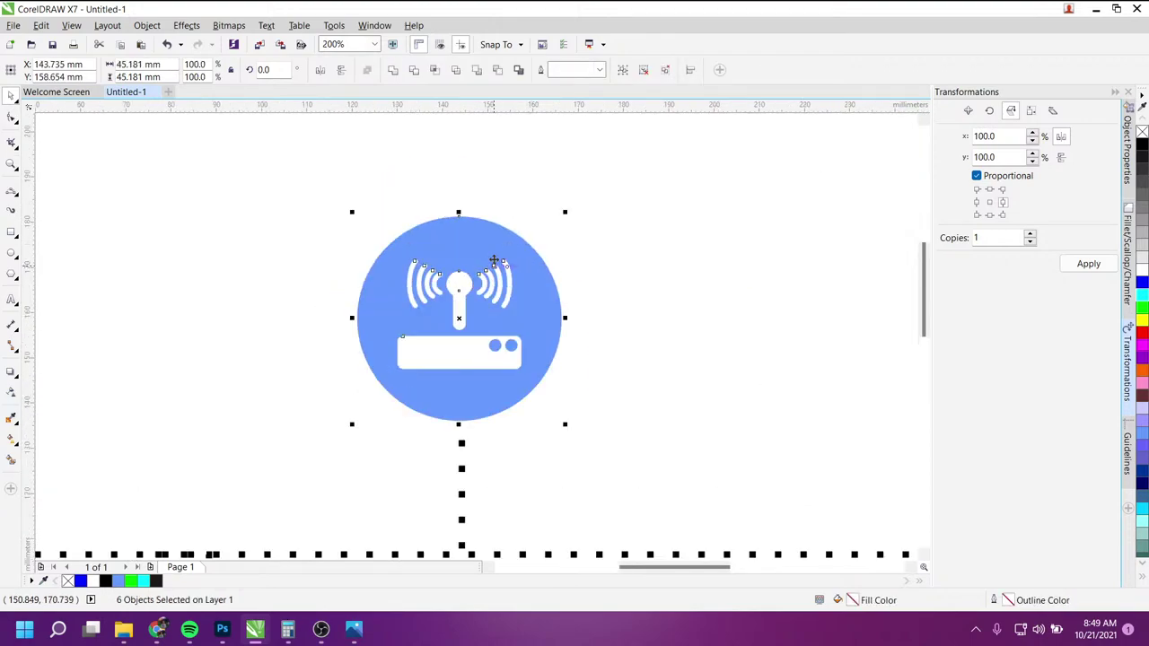
{"action": "left_click_drag", "start_coordinate": [528, 378], "coordinate": [532, 375]}
{"action": "scroll", "coordinate": [533, 376], "scroll_direction": "down", "scroll_amount": 1}
{"action": "scroll", "coordinate": [620, 342], "scroll_direction": "down", "scroll_amount": 1}
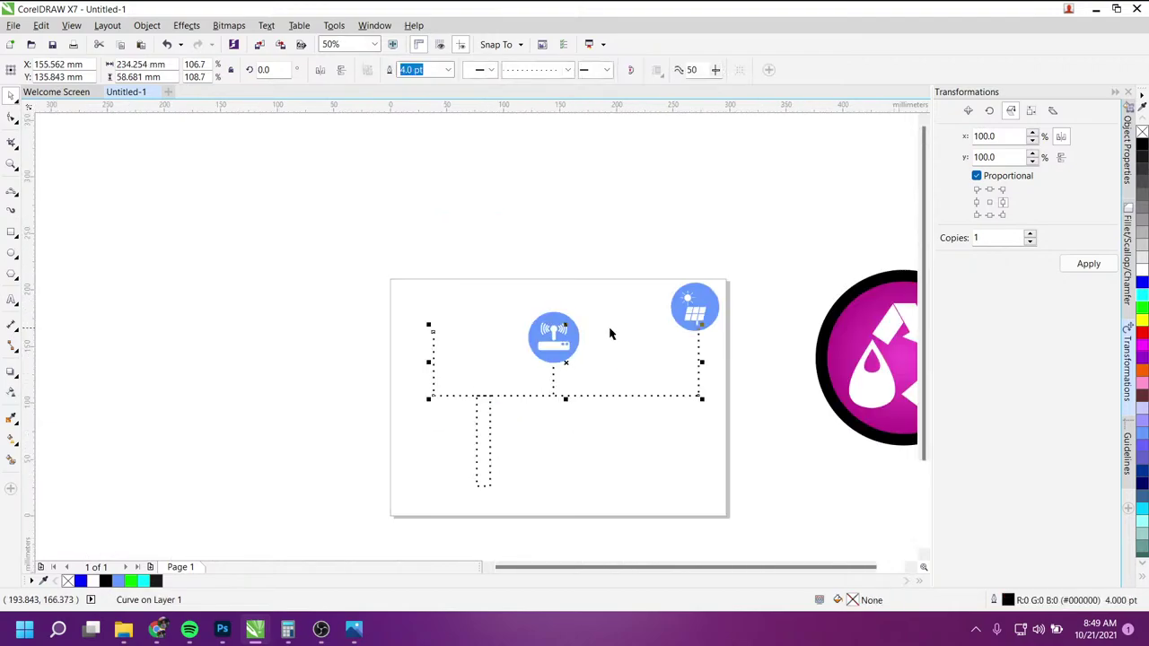
{"action": "scroll", "coordinate": [611, 336], "scroll_direction": "down", "scroll_amount": 1}
Step: Group the router icon's parts with Ctrl+G and shift it left together with its connector line
{"action": "scroll", "coordinate": [605, 267], "scroll_direction": "up", "scroll_amount": 1}
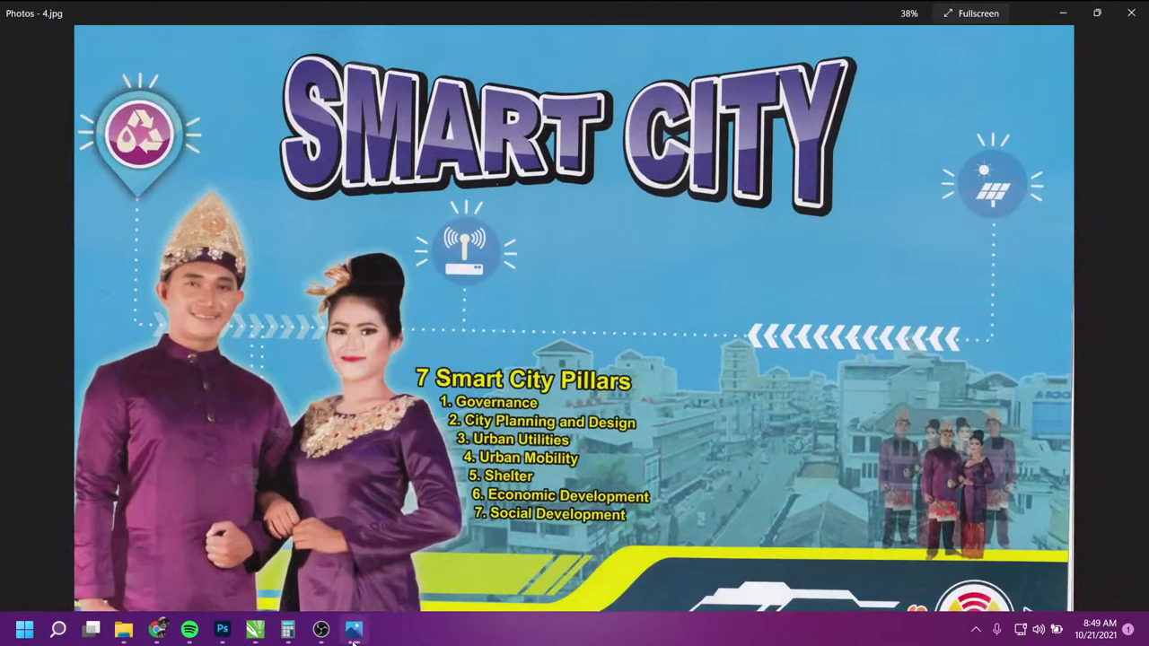
{"action": "scroll", "coordinate": [519, 314], "scroll_direction": "up", "scroll_amount": 1}
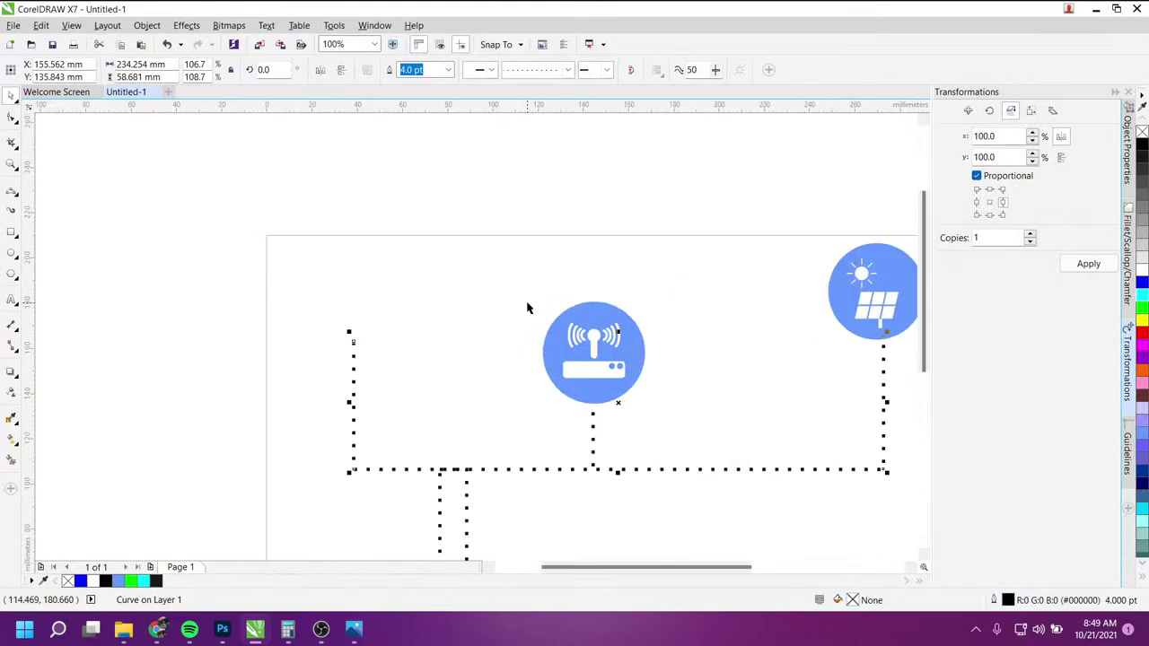
{"action": "left_click_drag", "start_coordinate": [487, 275], "coordinate": [646, 423]}
{"action": "left_click_drag", "start_coordinate": [479, 273], "coordinate": [679, 414]}
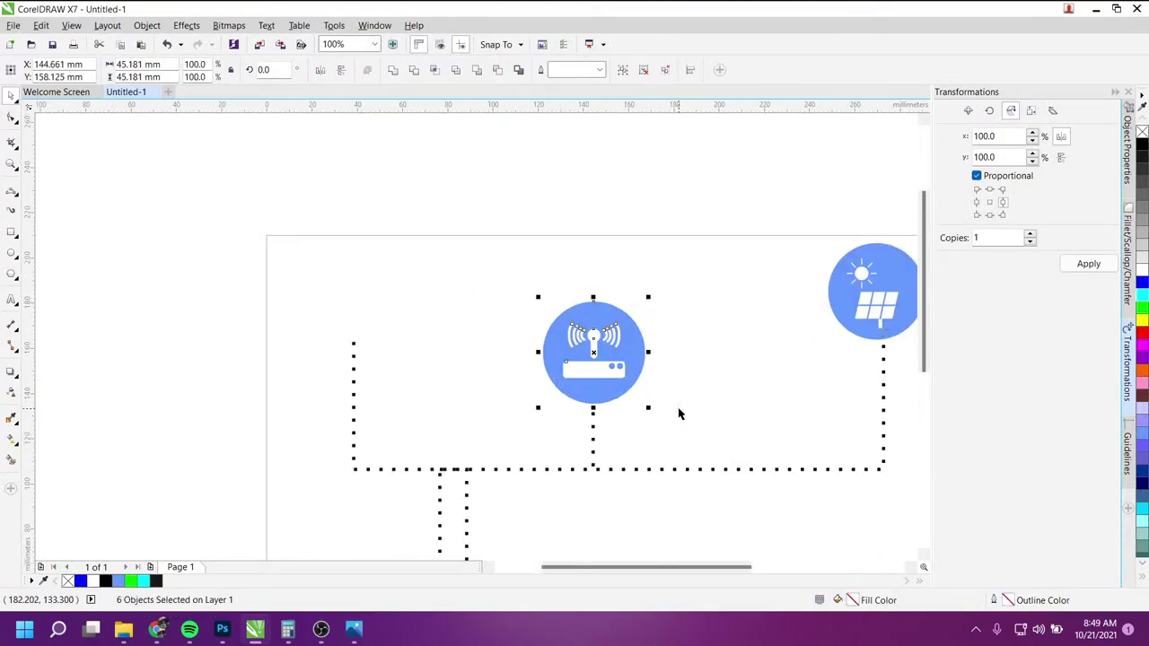
{"action": "key", "text": "ctrl+g"}
{"action": "left_click", "coordinate": [593, 439], "text": "shift"}
{"action": "left_click_drag", "start_coordinate": [593, 438], "coordinate": [535, 422]}
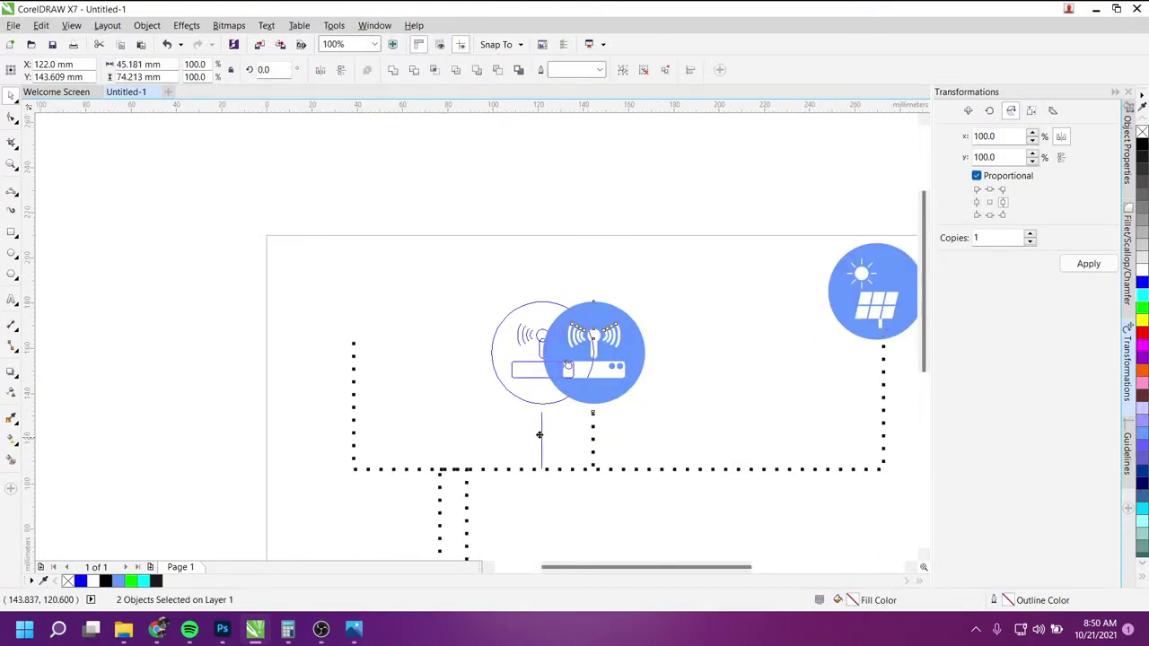
Step: Shrink the grouped router icon around its centre and lower it onto its line
{"action": "left_click", "coordinate": [506, 264]}
{"action": "left_click_drag", "start_coordinate": [410, 290], "coordinate": [616, 400]}
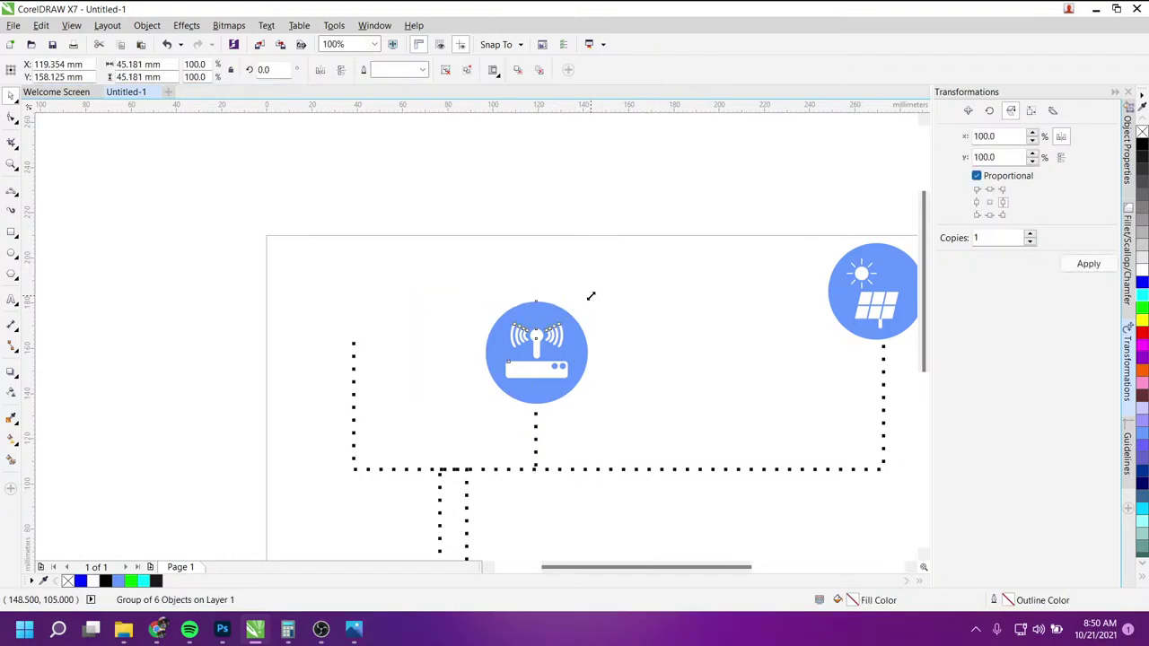
{"action": "left_click_drag", "start_coordinate": [591, 296], "coordinate": [582, 312]}
{"action": "left_click", "coordinate": [638, 333]}
{"action": "left_click_drag", "start_coordinate": [477, 290], "coordinate": [601, 395]}
{"action": "left_click_drag", "start_coordinate": [575, 359], "coordinate": [575, 370]}
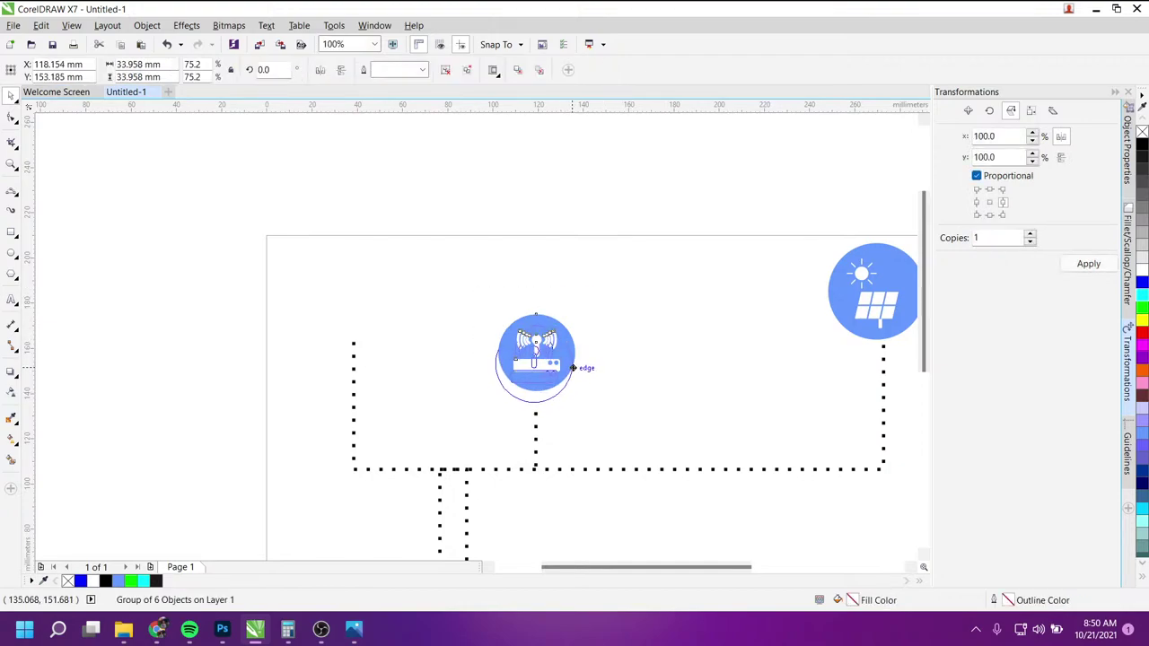
{"action": "left_click", "coordinate": [810, 218]}
{"action": "scroll", "coordinate": [575, 410], "scroll_direction": "down", "scroll_amount": 2}
{"action": "scroll", "coordinate": [653, 428], "scroll_direction": "up", "scroll_amount": 2}
Step: Move the magenta recycle circle onto the page, shrink it, and set it atop the left line
{"action": "scroll", "coordinate": [639, 425], "scroll_direction": "down", "scroll_amount": 2}
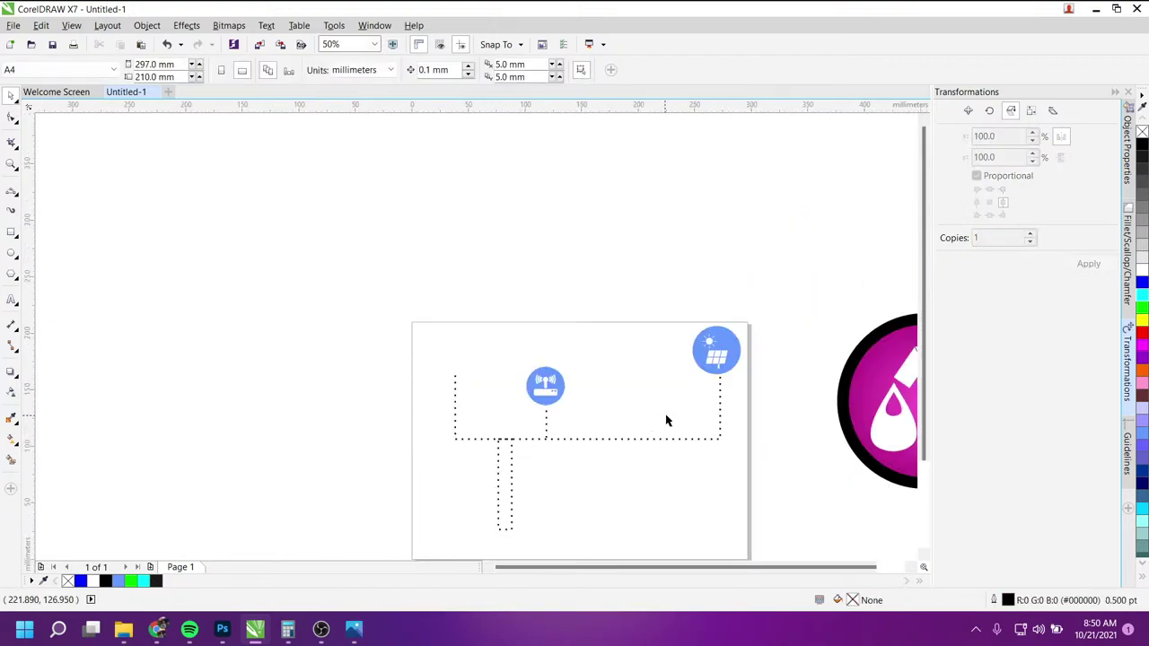
{"action": "scroll", "coordinate": [667, 419], "scroll_direction": "down", "scroll_amount": 2}
{"action": "left_click_drag", "start_coordinate": [747, 317], "coordinate": [898, 508]}
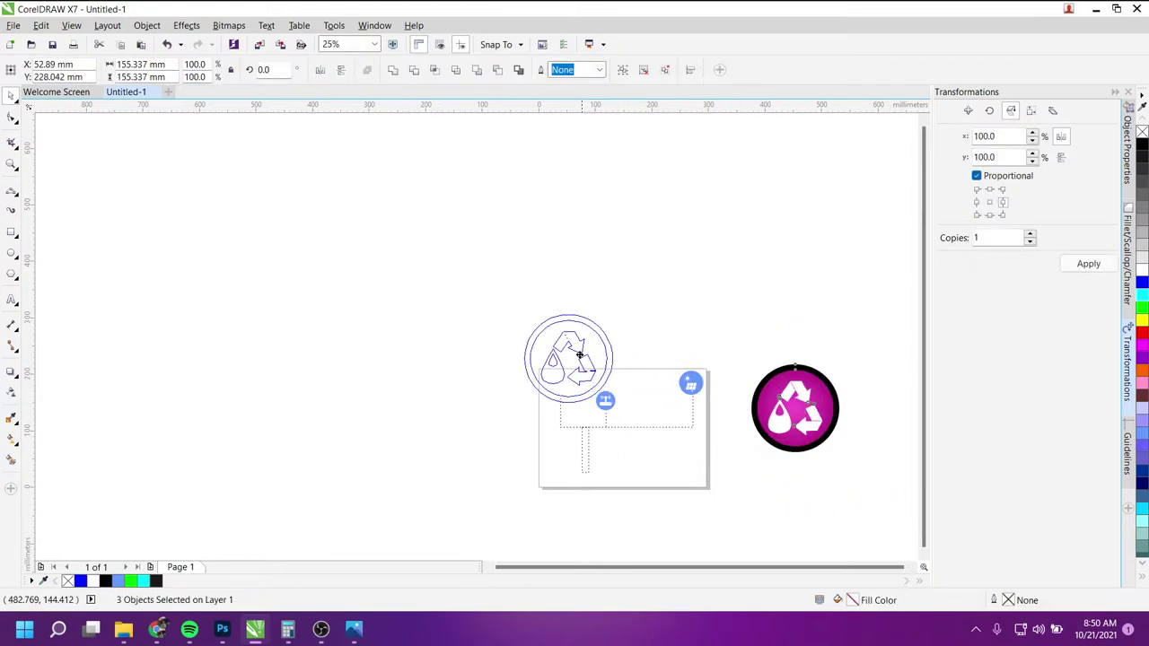
{"action": "left_click_drag", "start_coordinate": [806, 402], "coordinate": [567, 343]}
{"action": "mouse_move", "coordinate": [600, 307]}
{"action": "left_mouse_down"}
{"action": "mouse_move", "coordinate": [577, 345]}
{"action": "mouse_move", "coordinate": [587, 339]}
{"action": "left_mouse_up"}
{"action": "scroll", "coordinate": [588, 336], "scroll_direction": "up", "scroll_amount": 2}
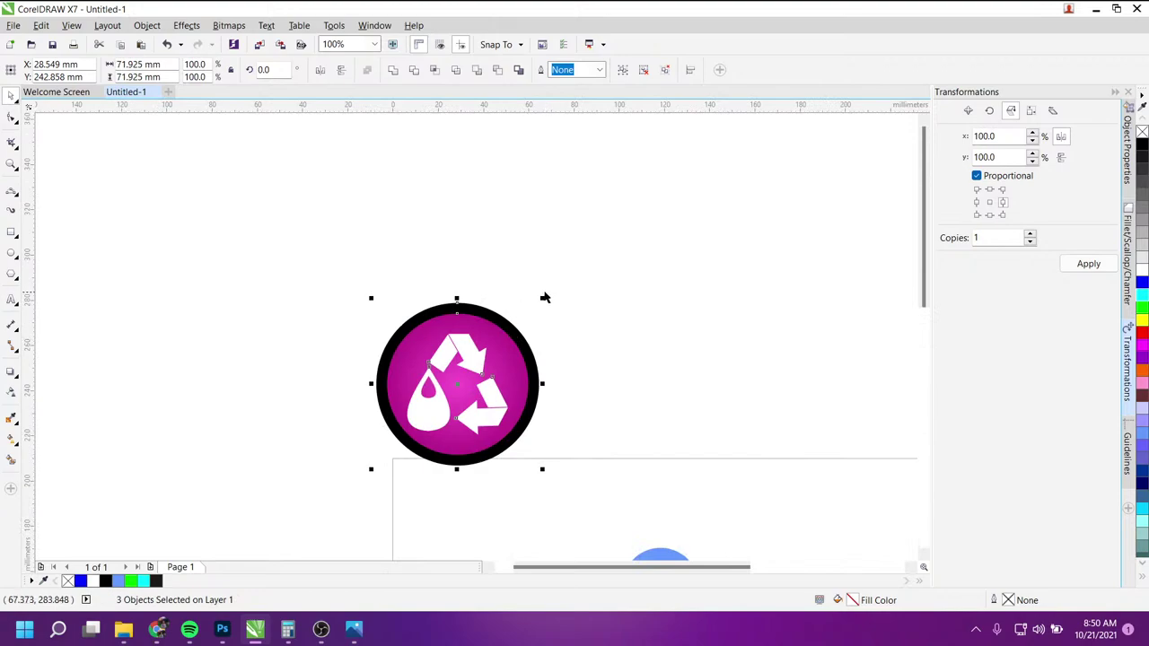
{"action": "left_click_drag", "start_coordinate": [544, 298], "coordinate": [518, 434]}
{"action": "scroll", "coordinate": [526, 509], "scroll_direction": "down", "scroll_amount": 2}
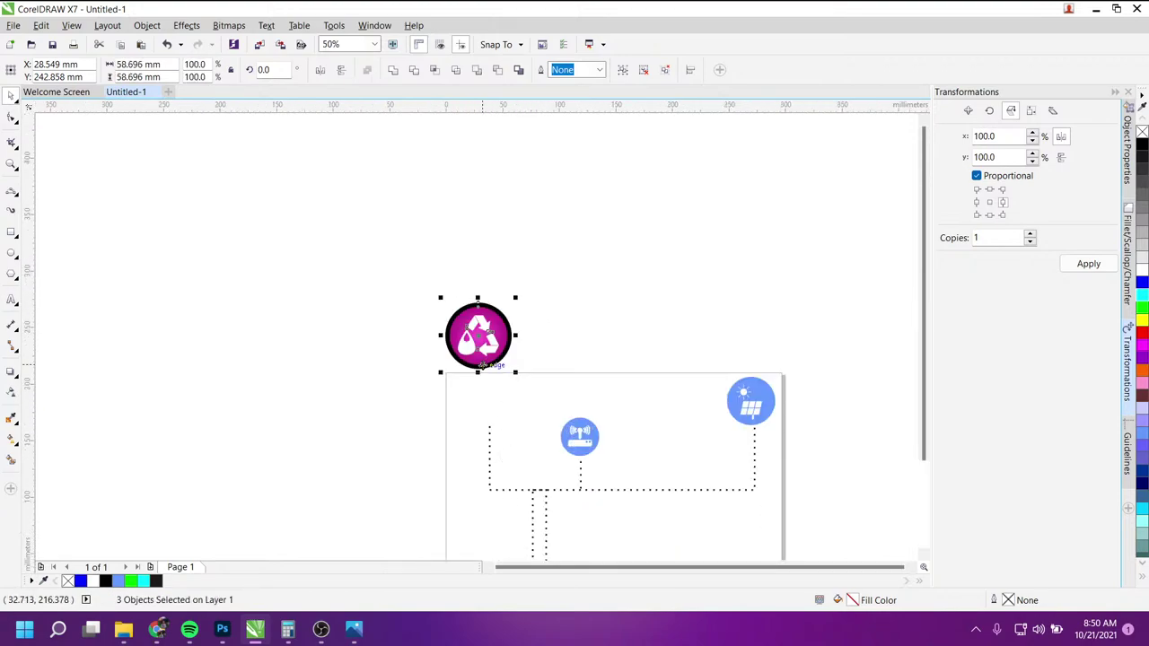
{"action": "scroll", "coordinate": [482, 366], "scroll_direction": "up", "scroll_amount": 1}
{"action": "left_click_drag", "start_coordinate": [506, 342], "coordinate": [512, 433]}
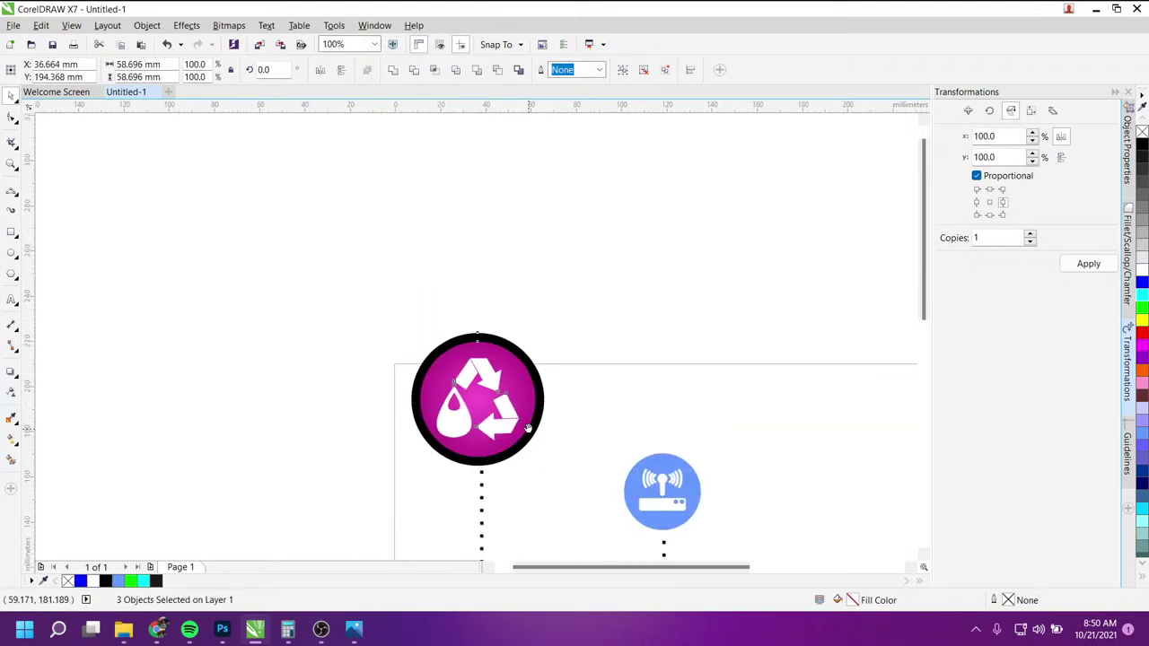
Step: Shrink the whole recycle icon to about 37.4 mm to match the other badges
{"action": "scroll", "coordinate": [528, 427], "scroll_direction": "down", "scroll_amount": 3}
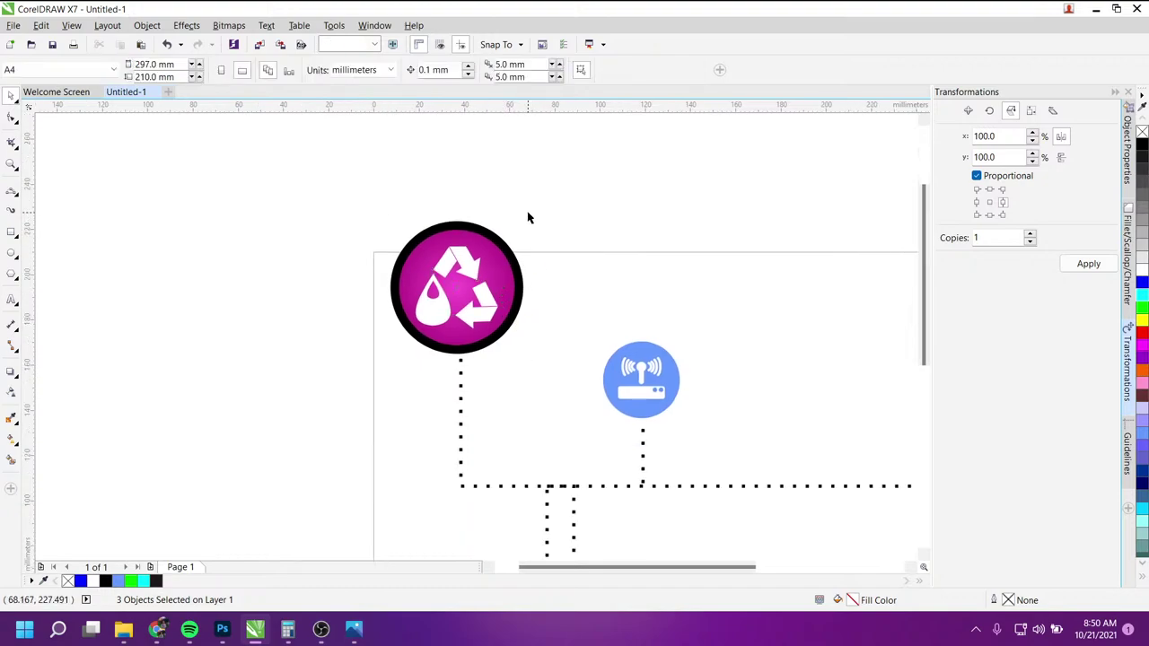
{"action": "key", "text": "Tab"}
{"action": "key", "text": "Tab"}
{"action": "key", "text": "Tab"}
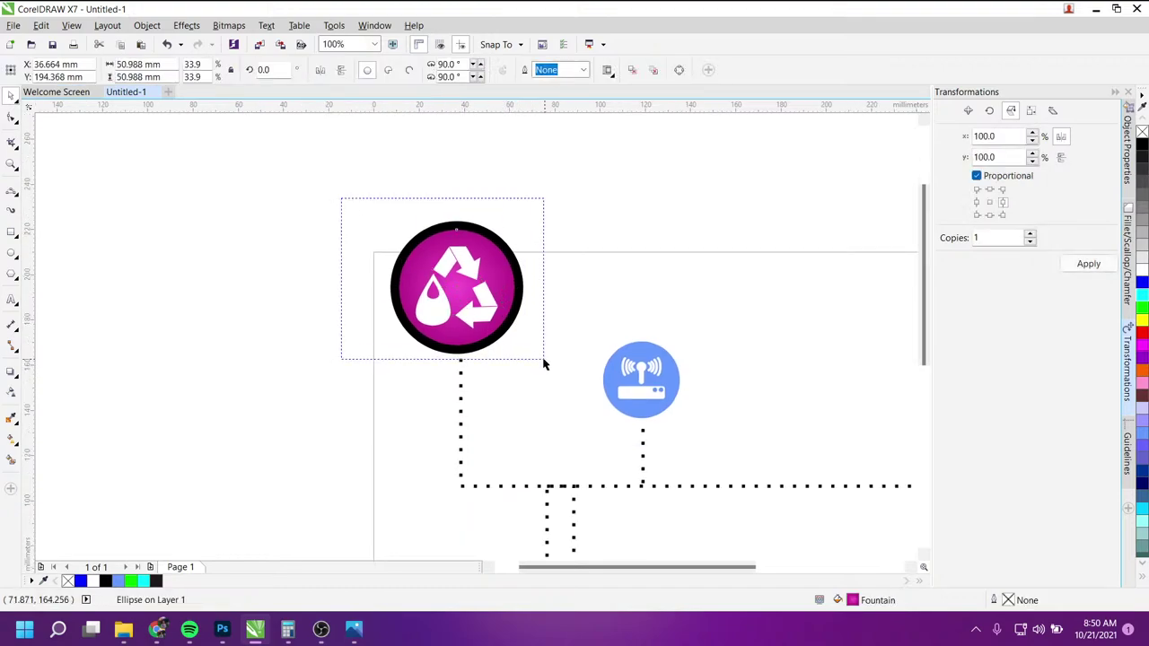
{"action": "left_click_drag", "start_coordinate": [348, 209], "coordinate": [546, 368]}
{"action": "left_click_drag", "start_coordinate": [523, 218], "coordinate": [503, 236]}
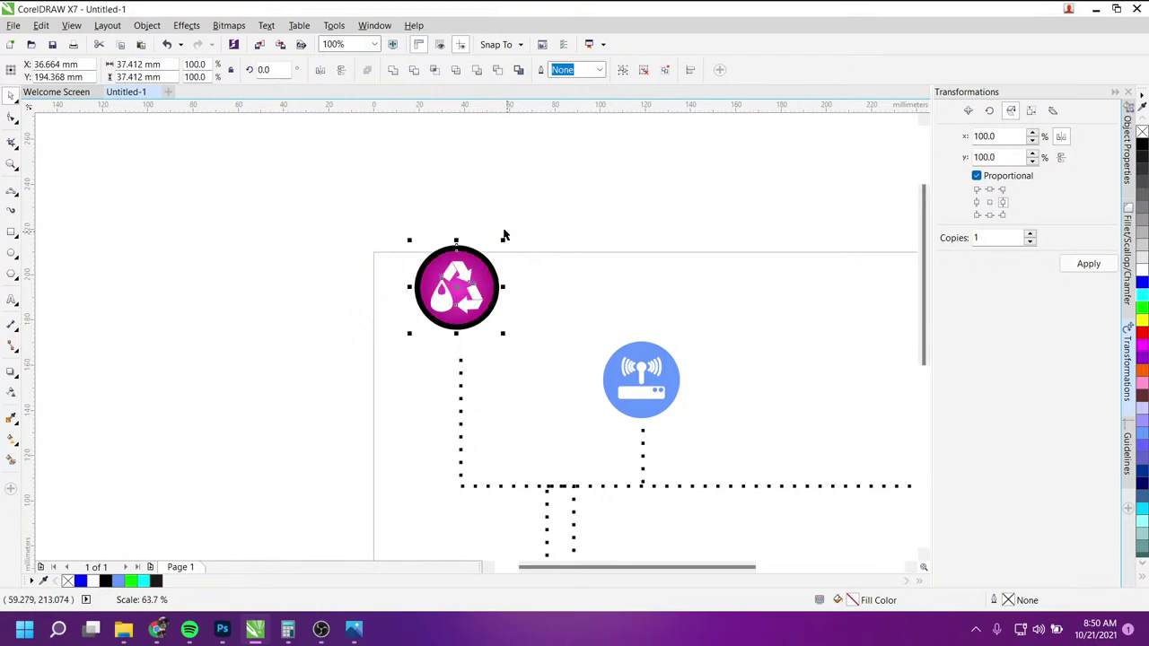
{"action": "left_click", "coordinate": [452, 439]}
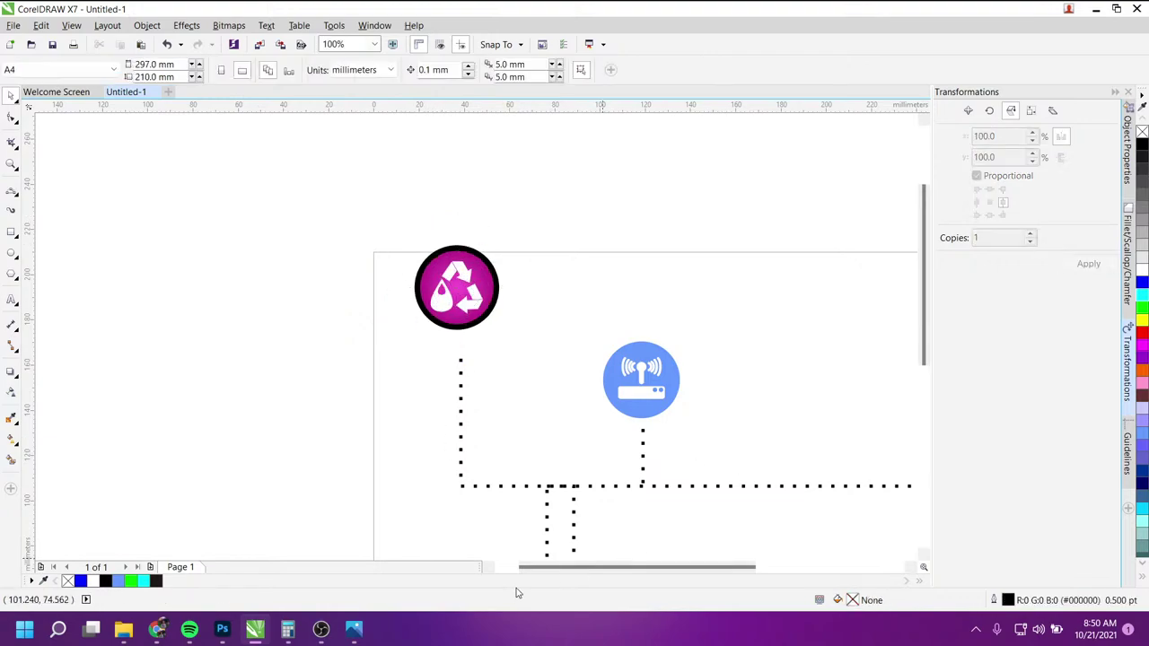
Step: Zoom and pan around poster 4.jpg to study the recycle and router badges, then minimize Photos
{"action": "left_click", "coordinate": [354, 630]}
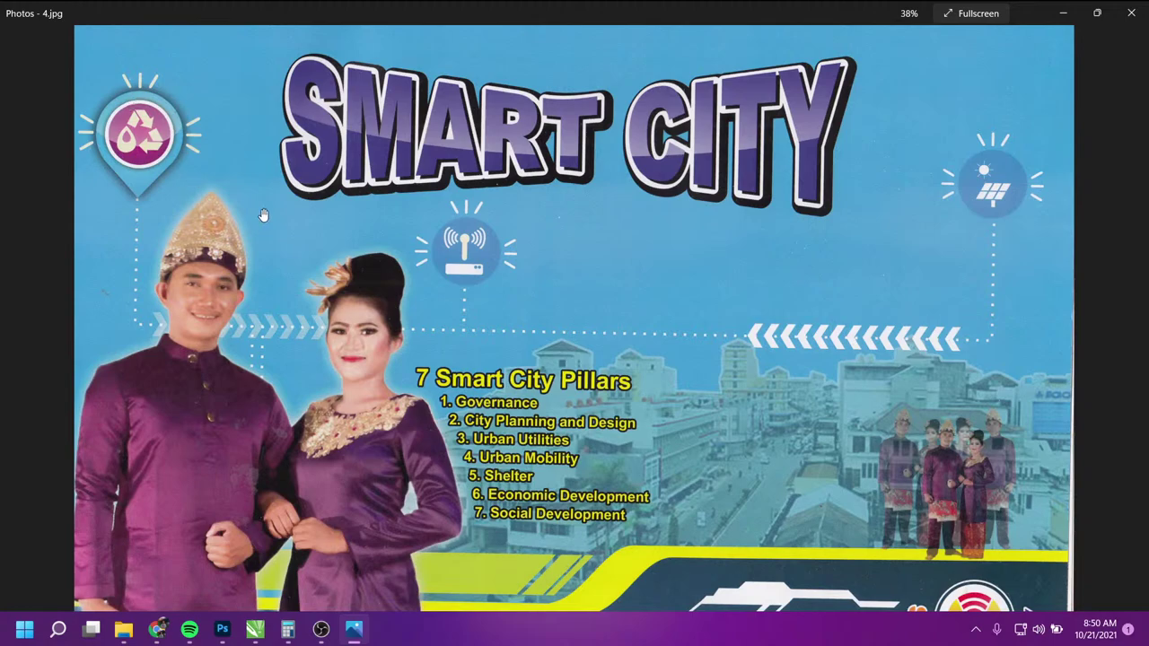
{"action": "scroll", "coordinate": [514, 320], "scroll_direction": "down", "scroll_amount": 1}
{"action": "scroll", "coordinate": [661, 250], "scroll_direction": "down", "scroll_amount": 1}
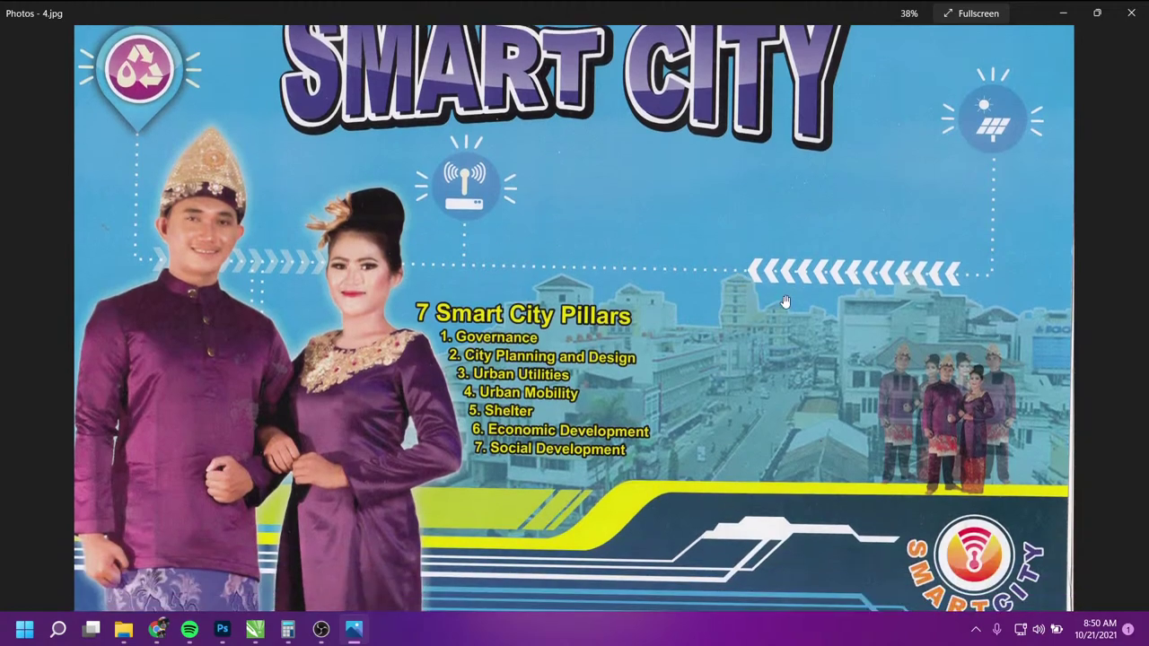
{"action": "scroll", "coordinate": [132, 149], "scroll_direction": "up", "scroll_amount": 1}
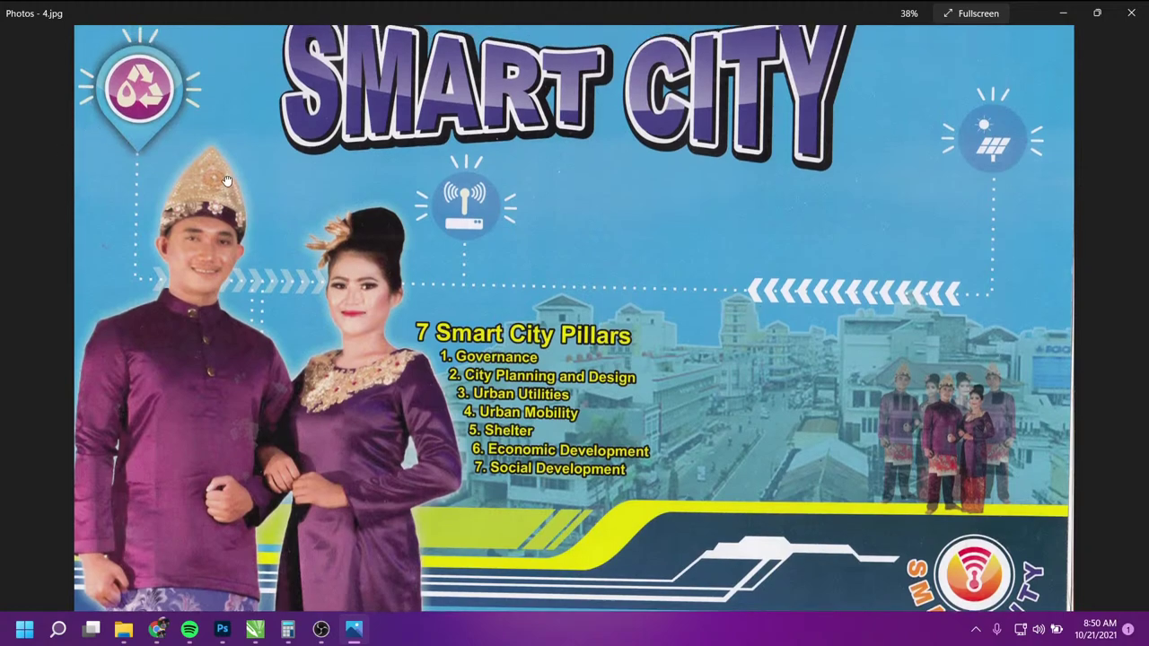
{"action": "scroll", "coordinate": [126, 98], "scroll_direction": "up", "scroll_amount": 1}
{"action": "scroll", "coordinate": [142, 45], "scroll_direction": "up", "scroll_amount": 1, "text": "ctrl"}
{"action": "left_click_drag", "start_coordinate": [498, 287], "coordinate": [489, 206]}
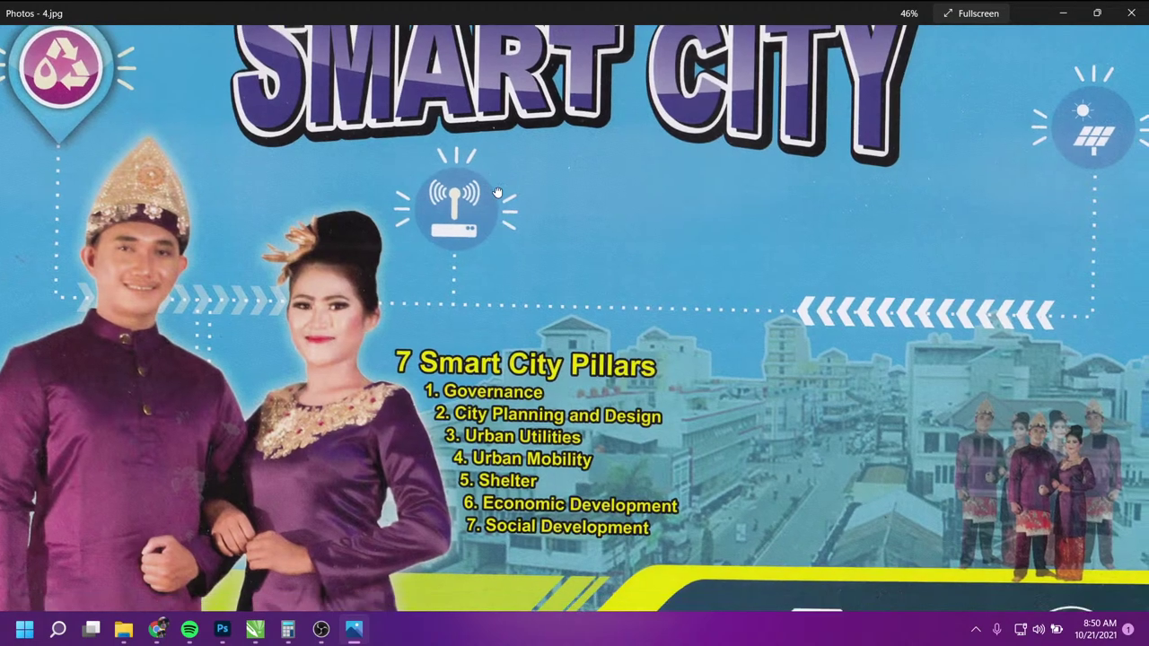
{"action": "left_click_drag", "start_coordinate": [501, 212], "coordinate": [453, 160]}
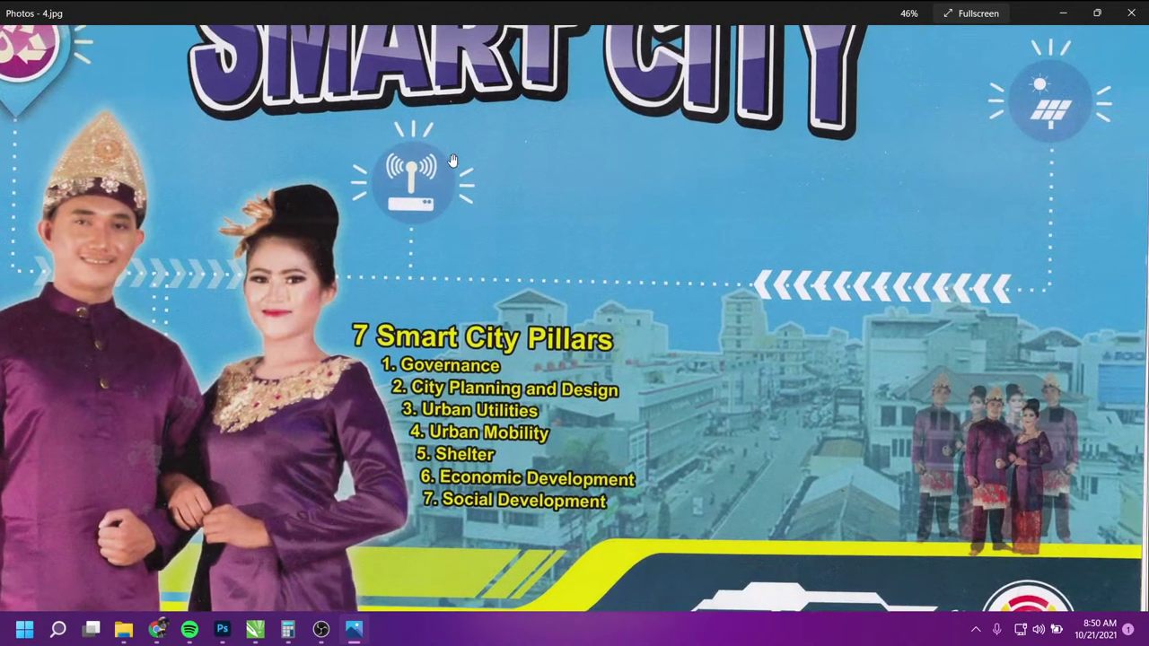
{"action": "scroll", "coordinate": [440, 139], "scroll_direction": "down", "scroll_amount": 1}
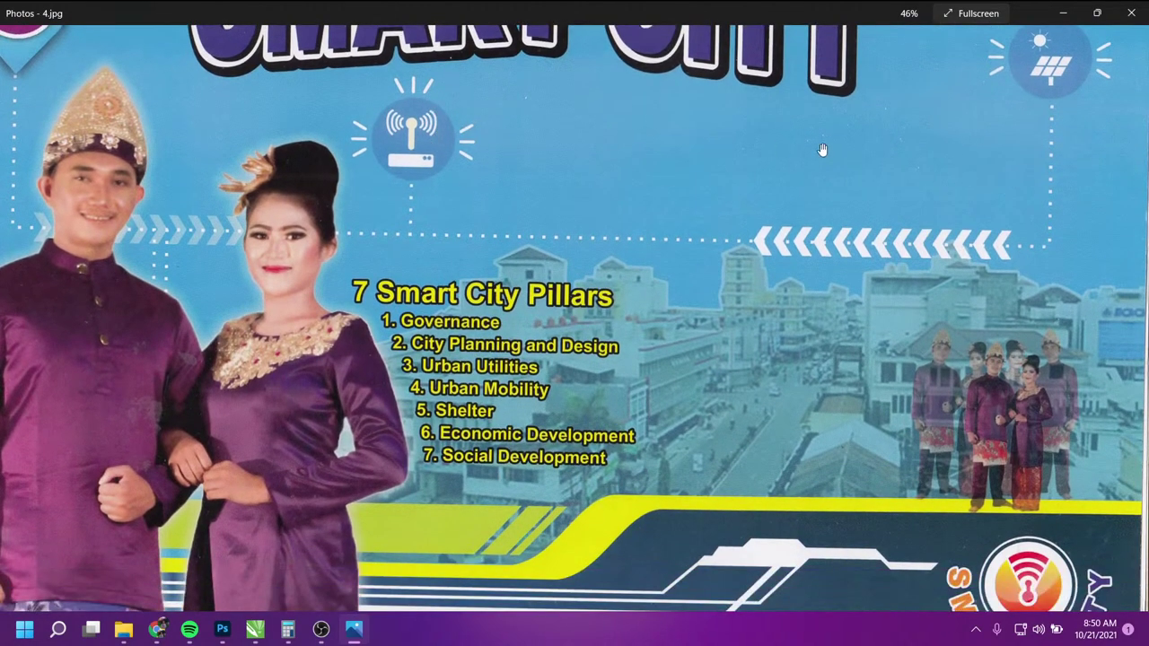
{"action": "scroll", "coordinate": [897, 179], "scroll_direction": "up", "scroll_amount": 2}
{"action": "left_click_drag", "start_coordinate": [713, 279], "coordinate": [745, 346]}
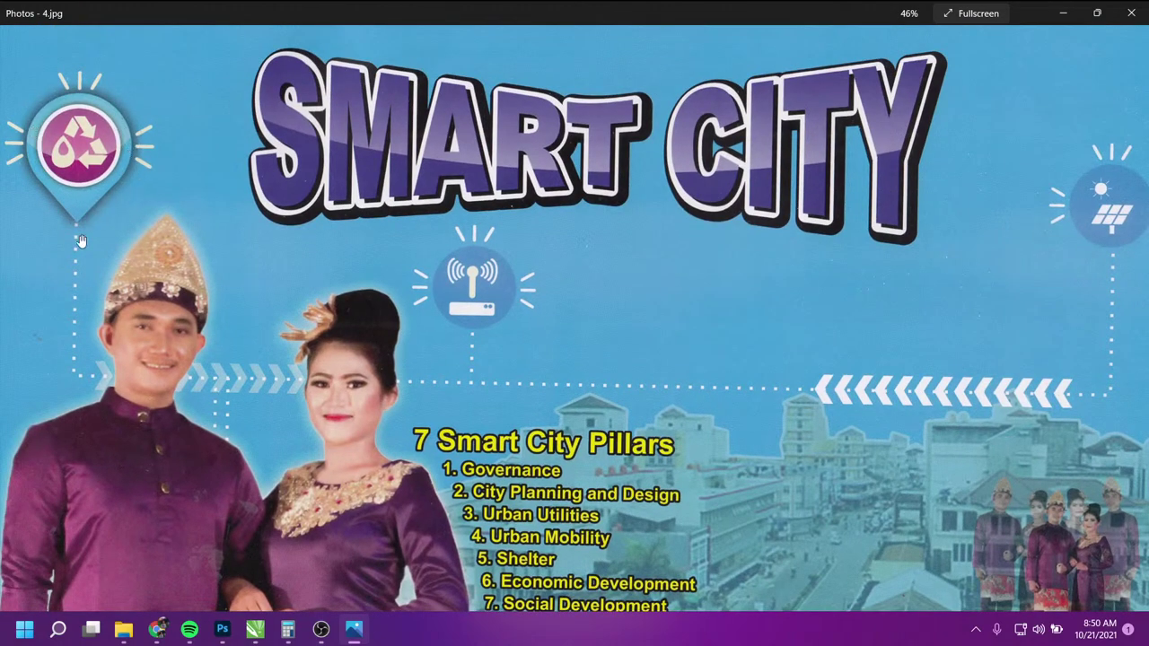
{"action": "left_click", "coordinate": [1064, 12]}
Step: Draw a circle left of the page and a triangle overlapping its bottom, then select the triangle
{"action": "left_click", "coordinate": [11, 255]}
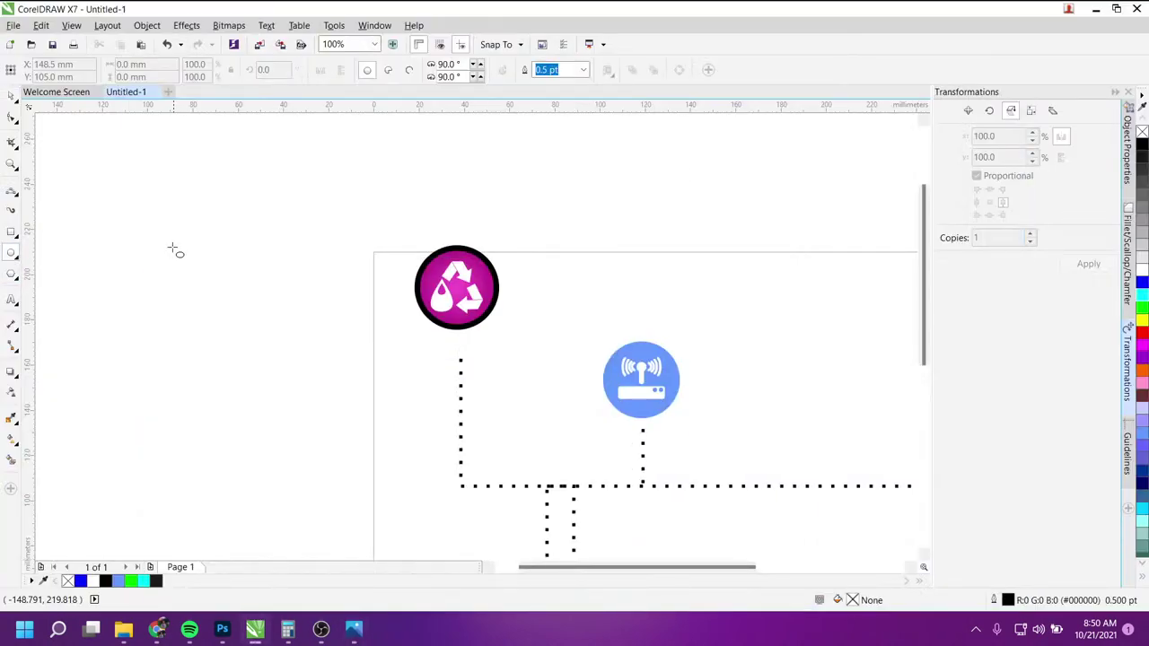
{"action": "left_click_drag", "start_coordinate": [172, 245], "coordinate": [292, 366]}
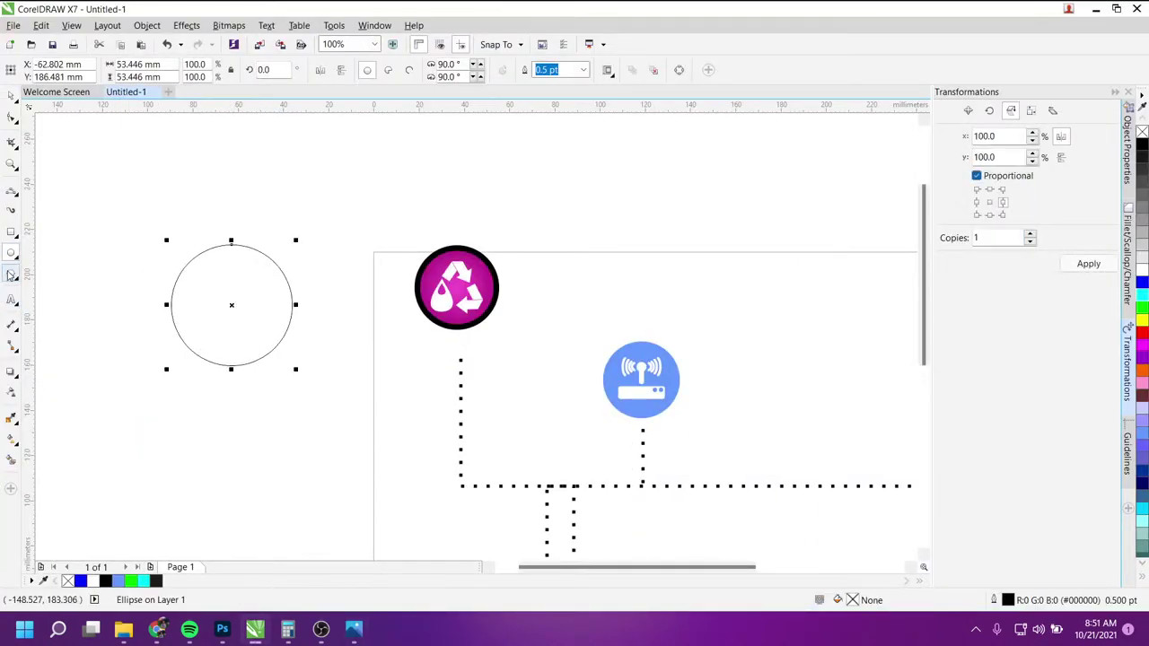
{"action": "left_click", "coordinate": [10, 276]}
{"action": "left_click_drag", "start_coordinate": [162, 349], "coordinate": [299, 450]}
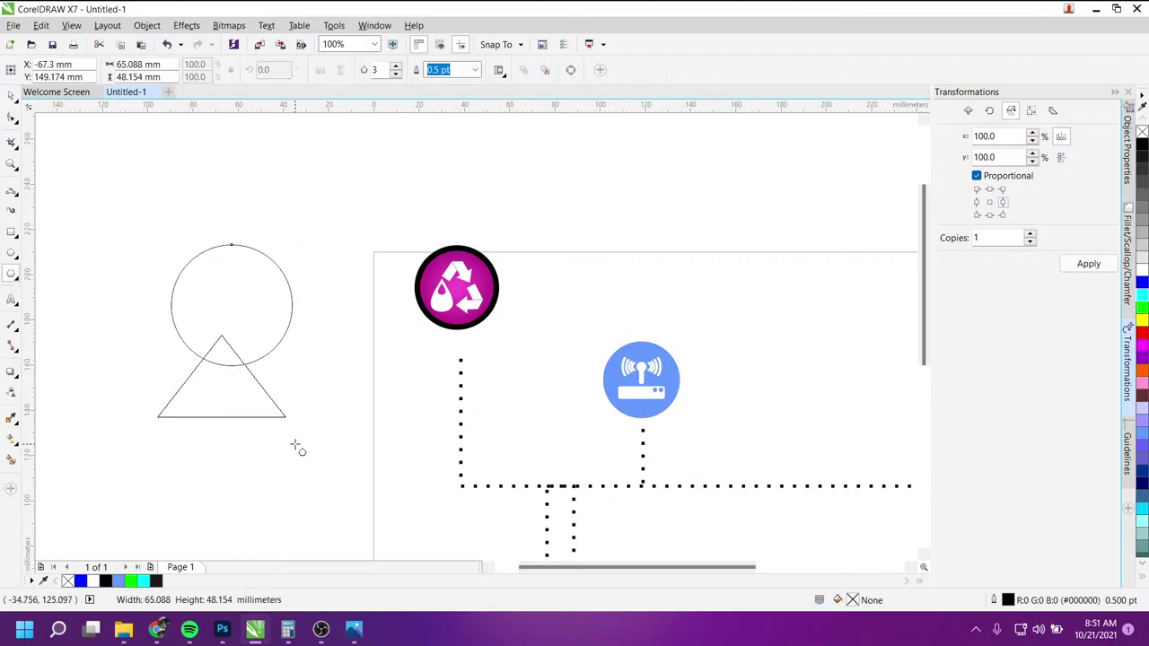
{"action": "key", "text": "space"}
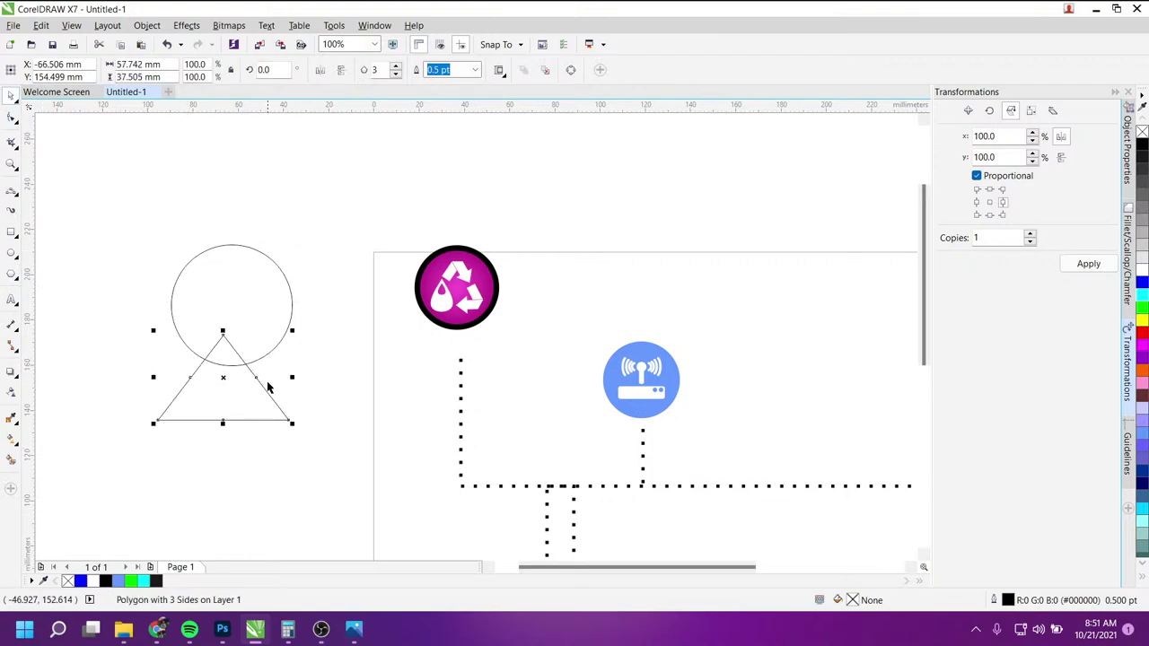
{"action": "left_click", "coordinate": [267, 380]}
Step: Rotate the triangle 180° so it points down
{"action": "left_click", "coordinate": [296, 435]}
{"action": "left_click", "coordinate": [266, 419]}
{"action": "mouse_move", "coordinate": [293, 422]}
{"action": "left_mouse_down"}
{"action": "mouse_move", "coordinate": [173, 421]}
{"action": "mouse_move", "coordinate": [156, 331]}
{"action": "left_mouse_up"}
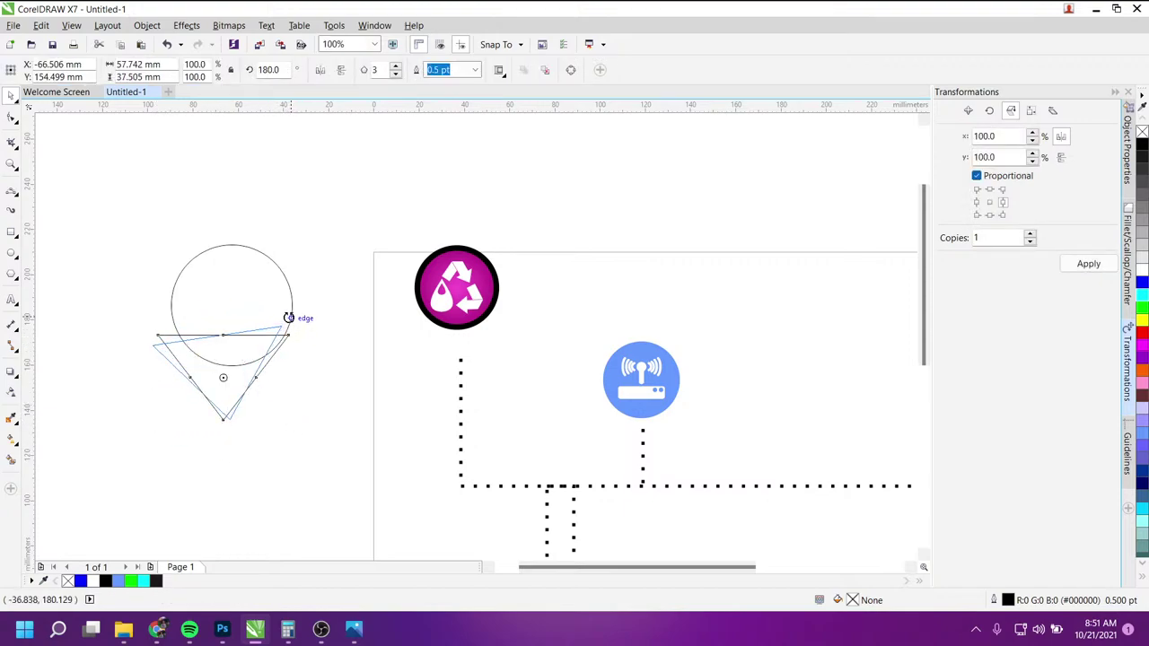
{"action": "left_click_drag", "start_coordinate": [287, 335], "coordinate": [291, 301]}
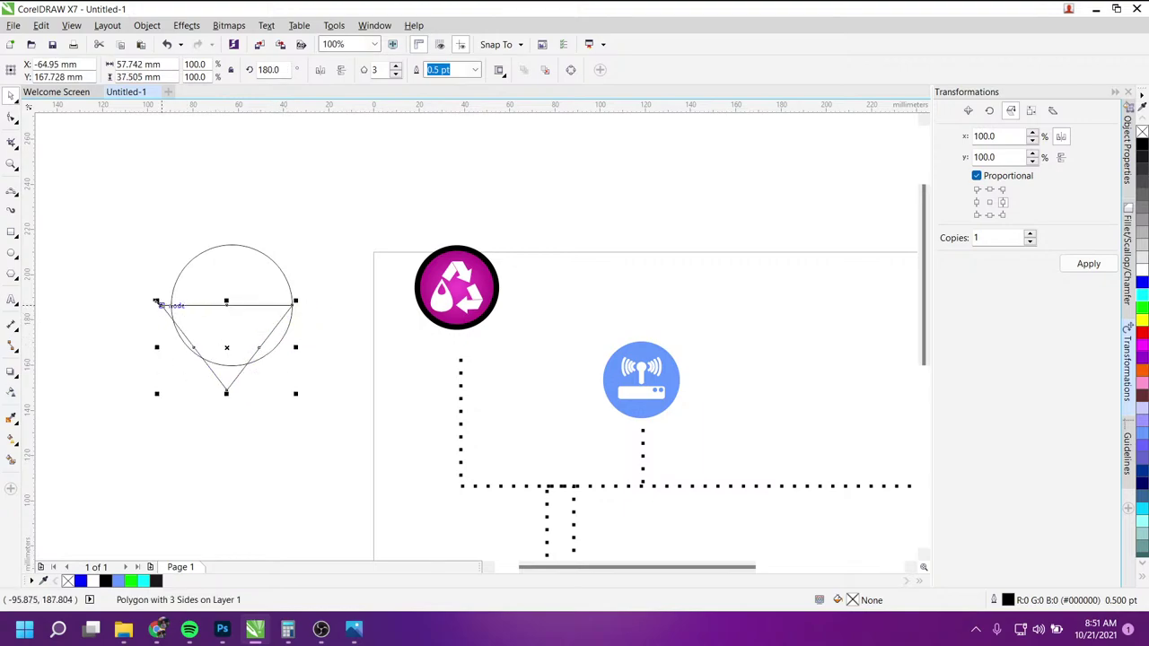
Step: Shrink the triangle so its corners touch the circle
{"action": "left_click_drag", "start_coordinate": [158, 304], "coordinate": [172, 312]}
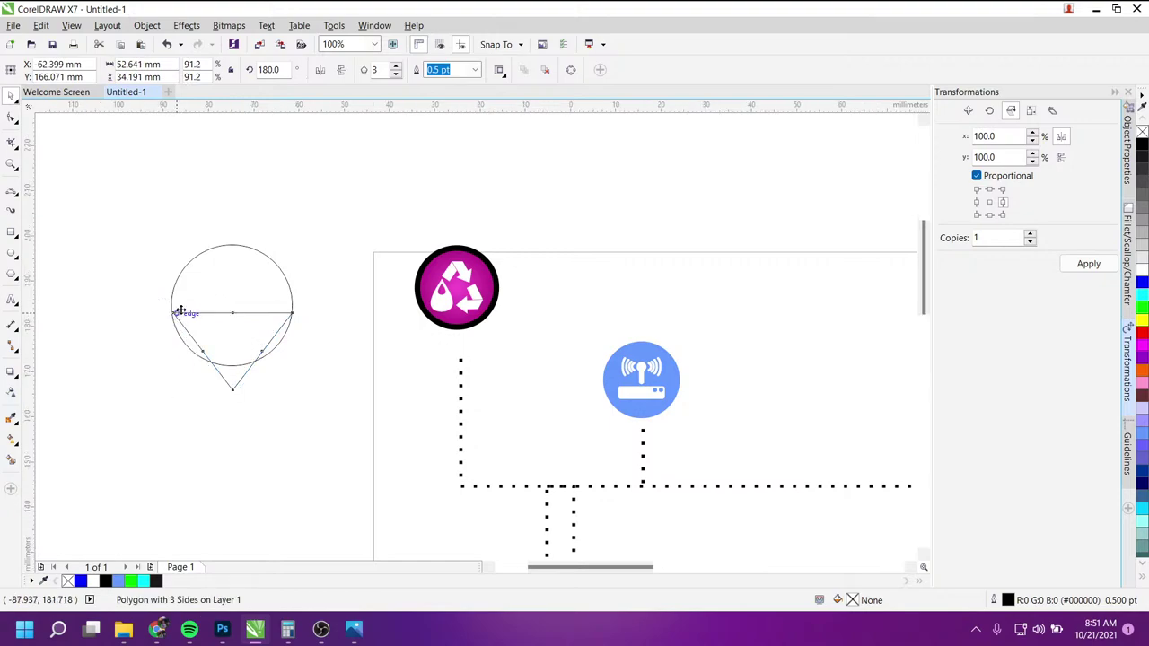
{"action": "scroll", "coordinate": [179, 312], "scroll_direction": "up", "scroll_amount": 3}
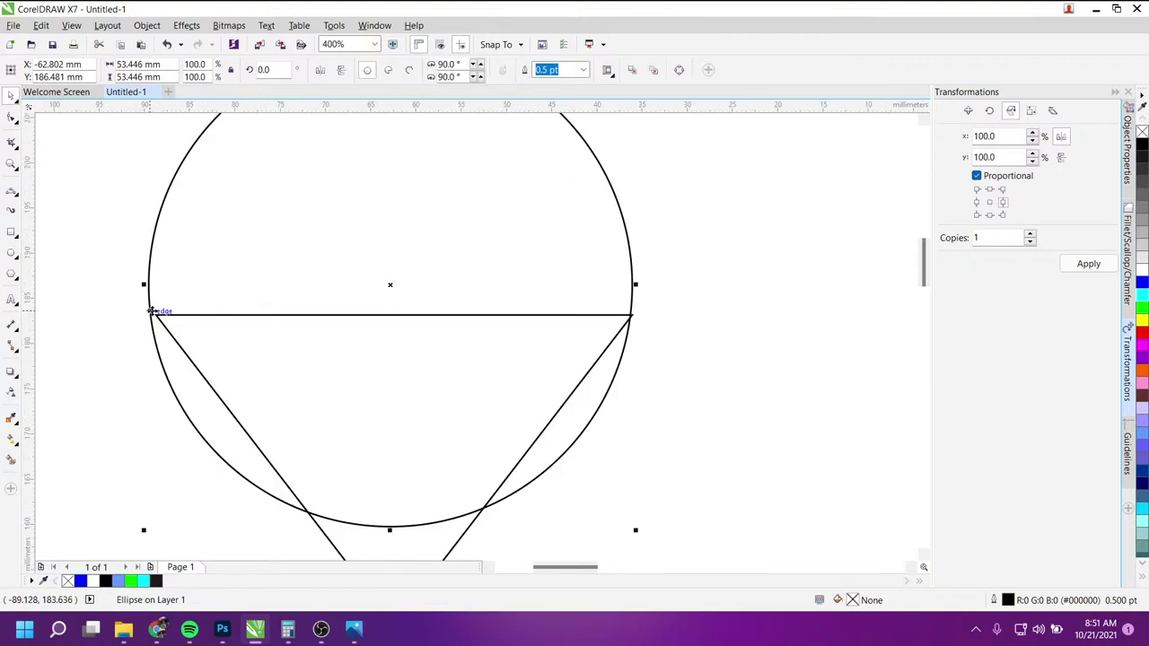
{"action": "left_click_drag", "start_coordinate": [151, 312], "coordinate": [146, 304]}
{"action": "left_click", "coordinate": [328, 431]}
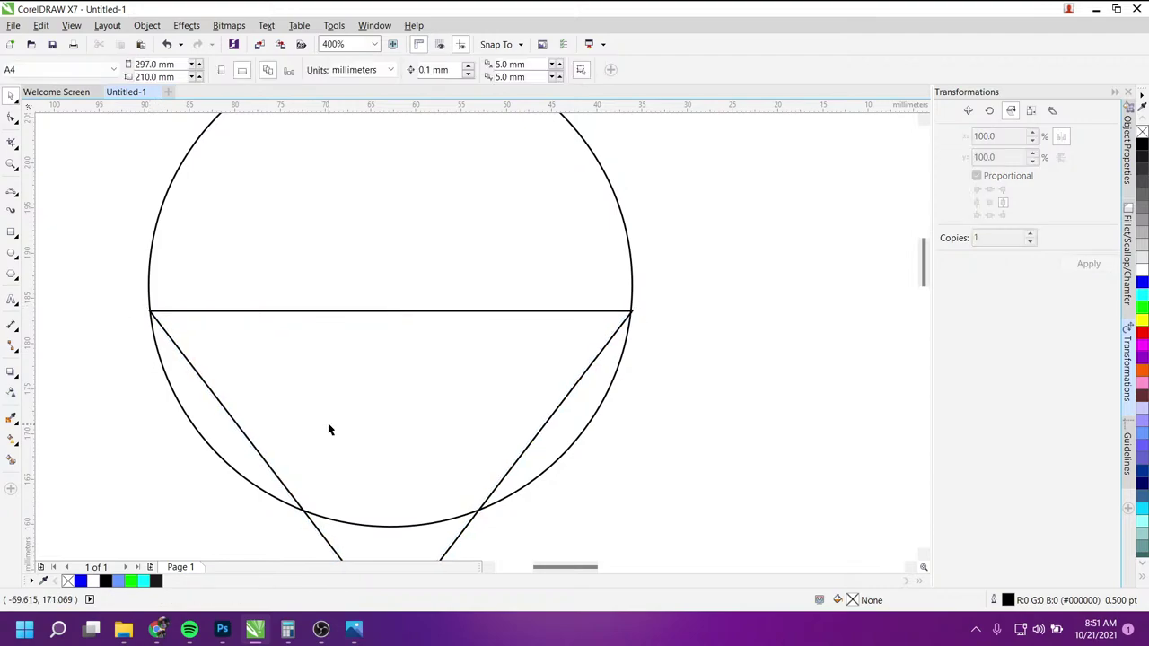
{"action": "scroll", "coordinate": [329, 430], "scroll_direction": "down", "scroll_amount": 2}
Step: Stretch the triangle taller, shift it down, then shorten it to 84.7% height
{"action": "left_click", "coordinate": [349, 456]}
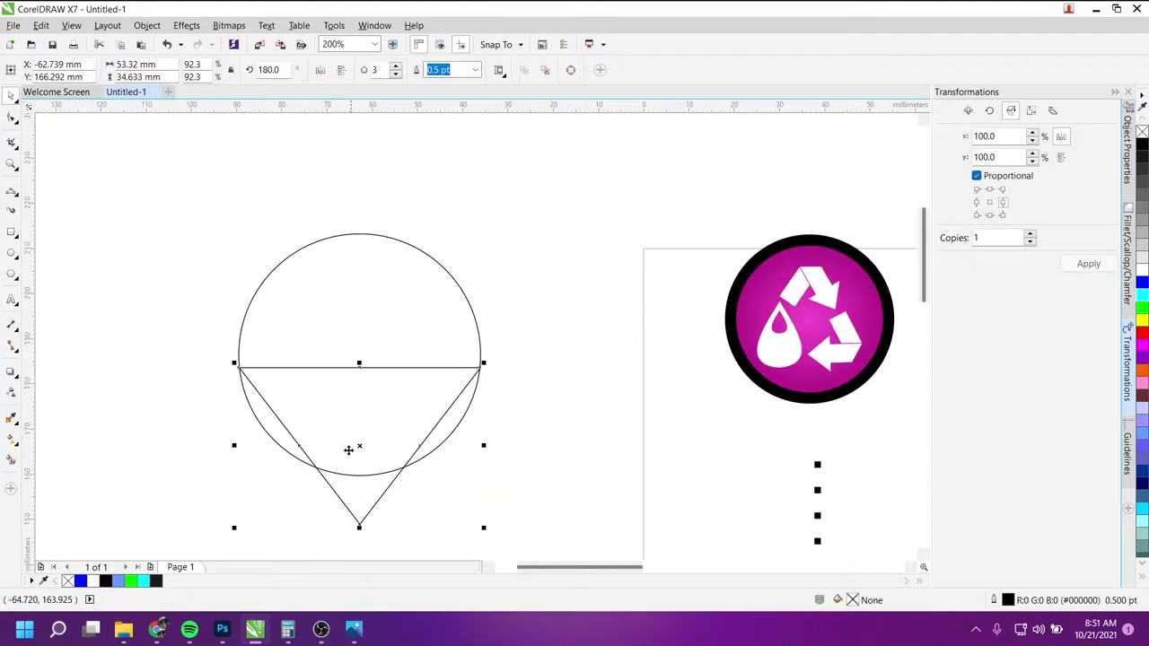
{"action": "scroll", "coordinate": [372, 482], "scroll_direction": "down", "scroll_amount": 2}
{"action": "left_click_drag", "start_coordinate": [347, 462], "coordinate": [350, 476]}
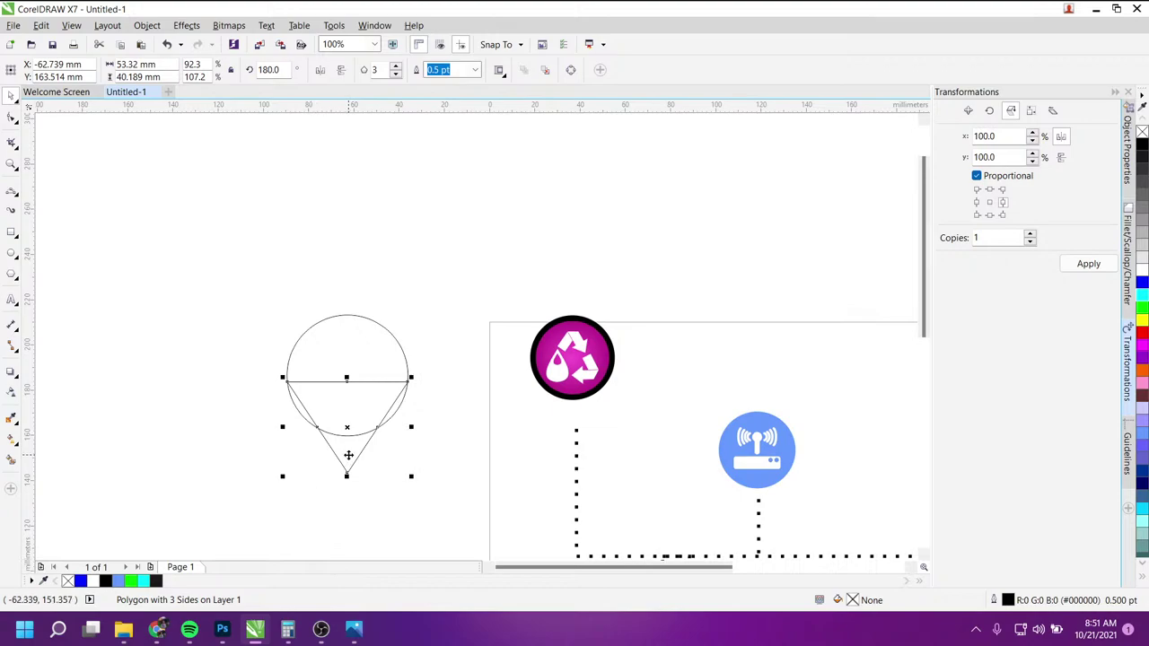
{"action": "left_click_drag", "start_coordinate": [349, 456], "coordinate": [350, 469]}
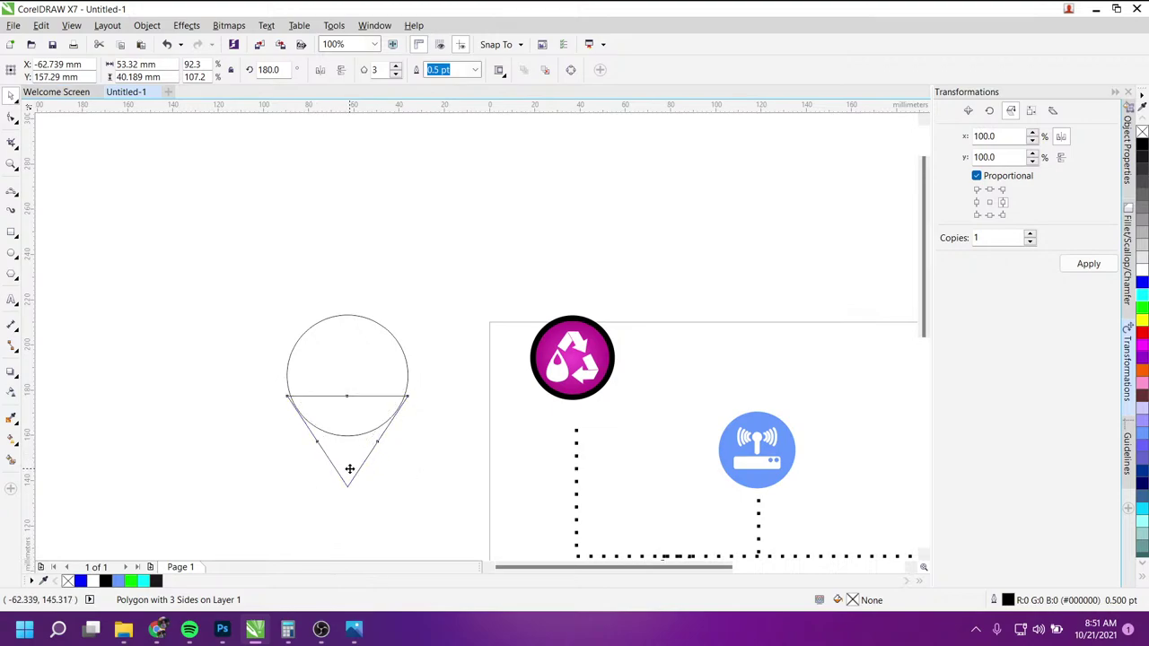
{"action": "scroll", "coordinate": [357, 449], "scroll_direction": "up", "scroll_amount": 2}
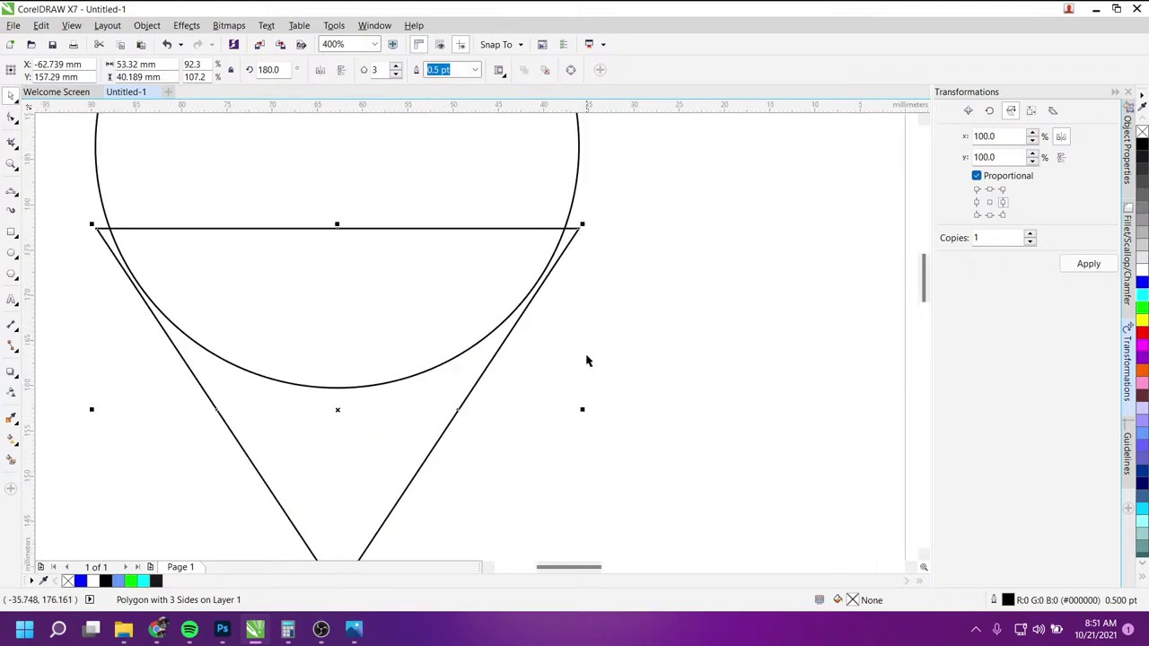
{"action": "scroll", "coordinate": [361, 454], "scroll_direction": "down", "scroll_amount": 1}
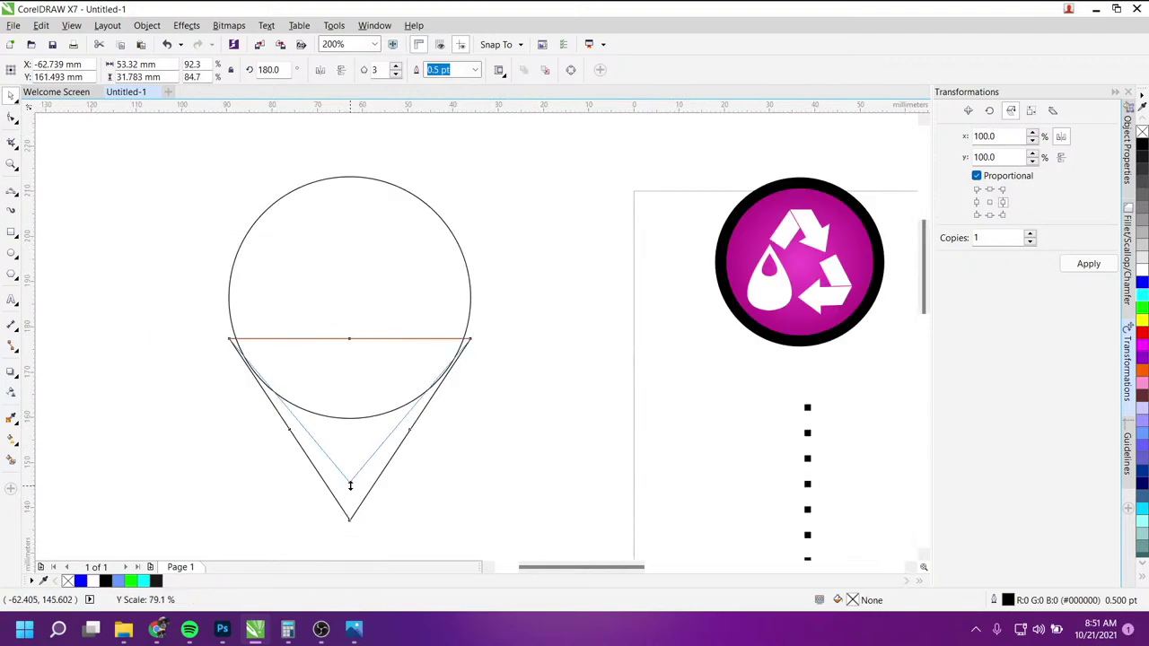
{"action": "left_click_drag", "start_coordinate": [349, 524], "coordinate": [350, 485]}
Step: Narrow the triangle and position it so its top corners meet the circle's edge
{"action": "left_click_drag", "start_coordinate": [405, 359], "coordinate": [408, 364]}
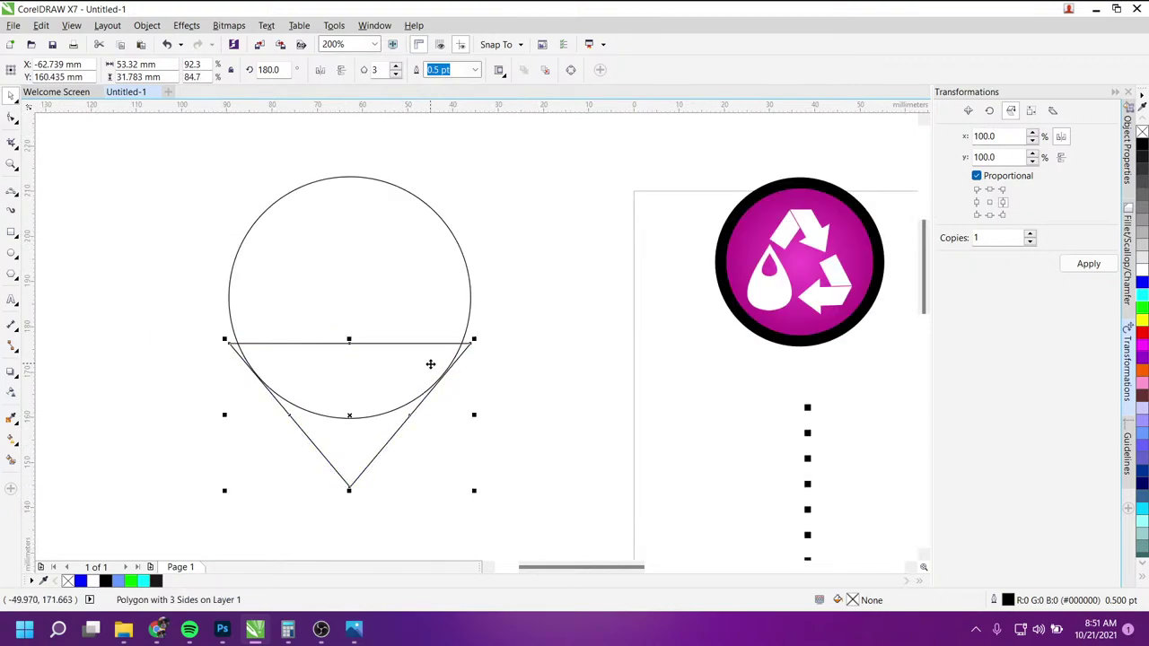
{"action": "left_click_drag", "start_coordinate": [477, 414], "coordinate": [464, 413]}
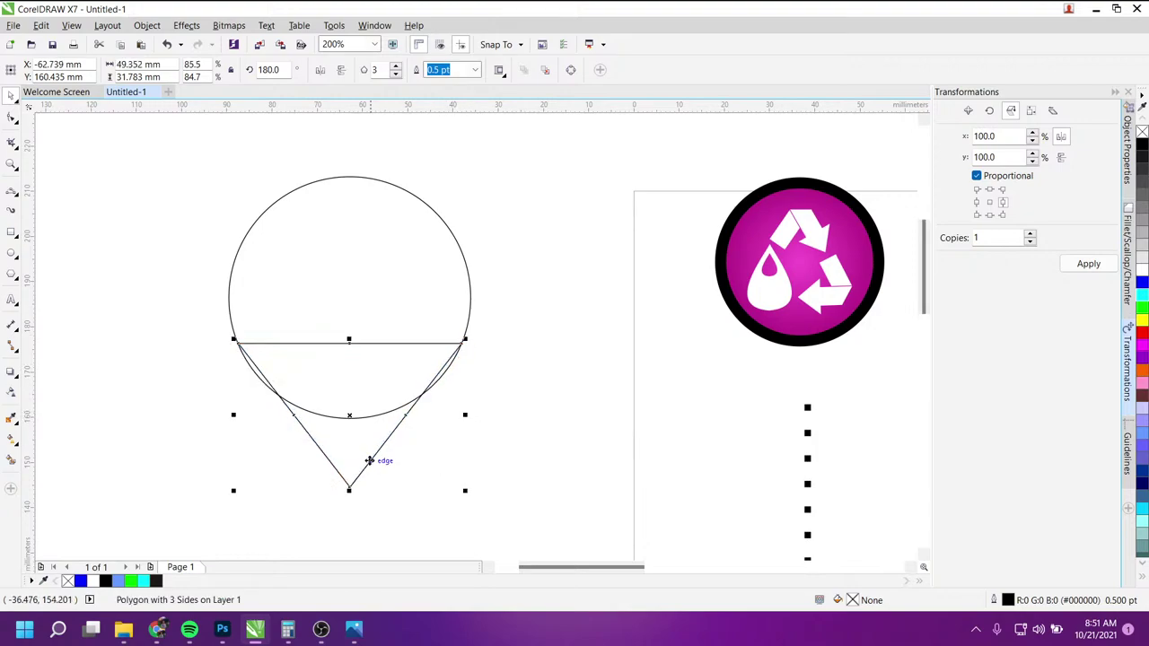
{"action": "left_click_drag", "start_coordinate": [348, 482], "coordinate": [353, 455]}
{"action": "left_click", "coordinate": [461, 457]}
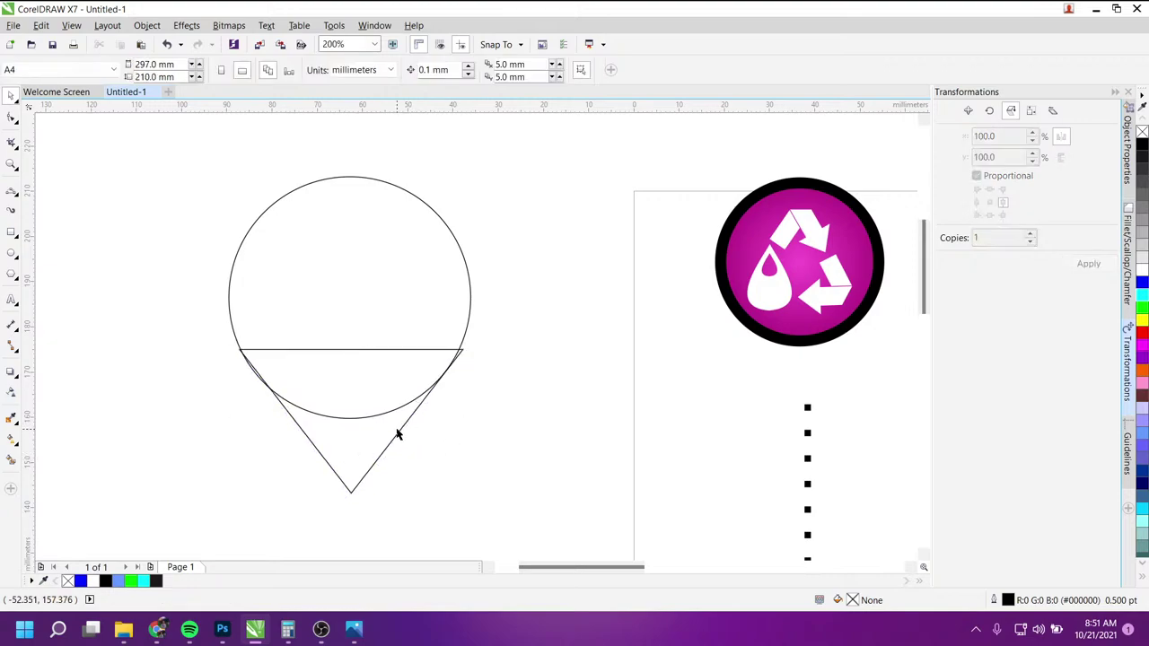
{"action": "left_click", "coordinate": [400, 444]}
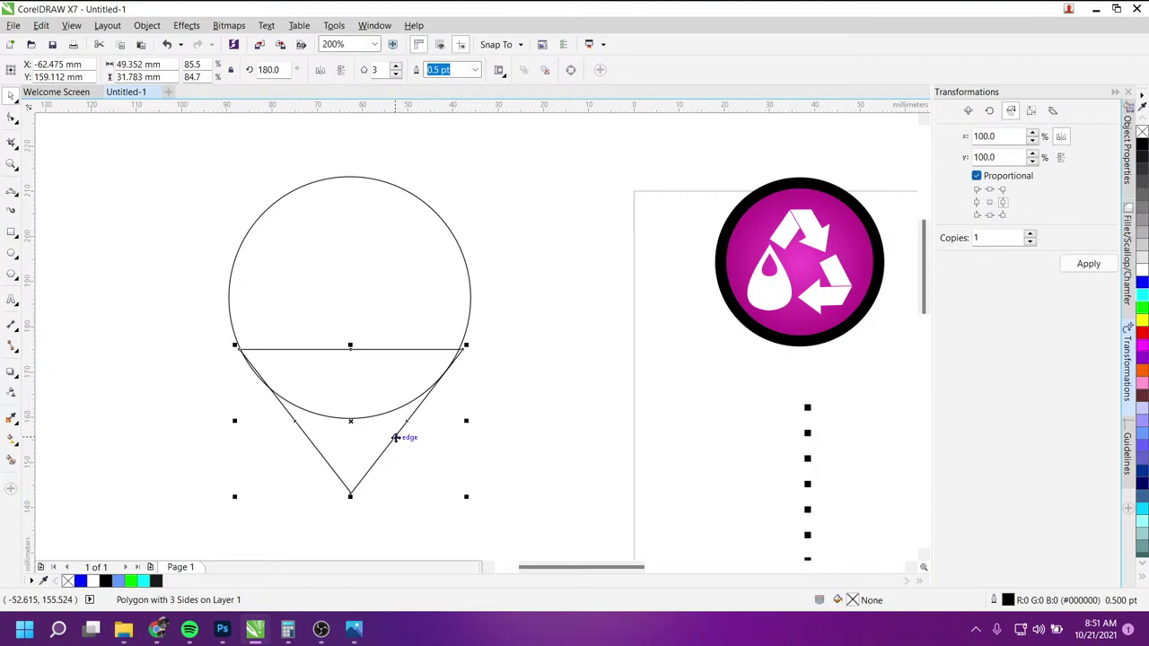
{"action": "left_click", "coordinate": [260, 219]}
Step: Fill the circle and the triangle solid black and nudge the triangle slightly left
{"action": "left_click", "coordinate": [1142, 143]}
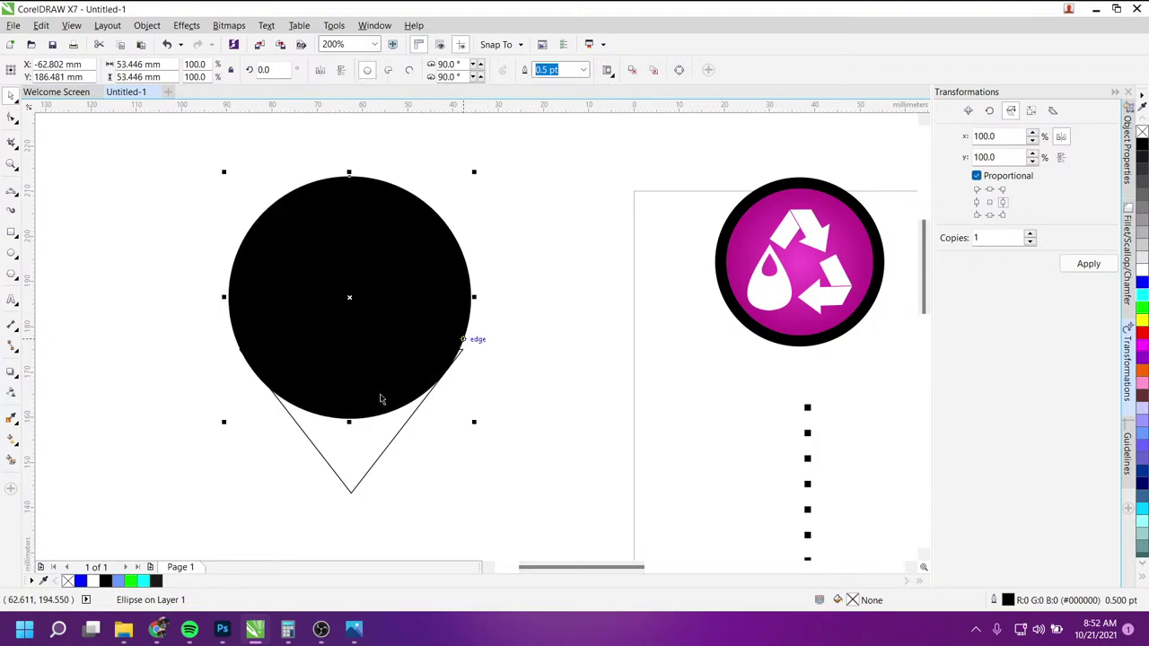
{"action": "left_click", "coordinate": [350, 451]}
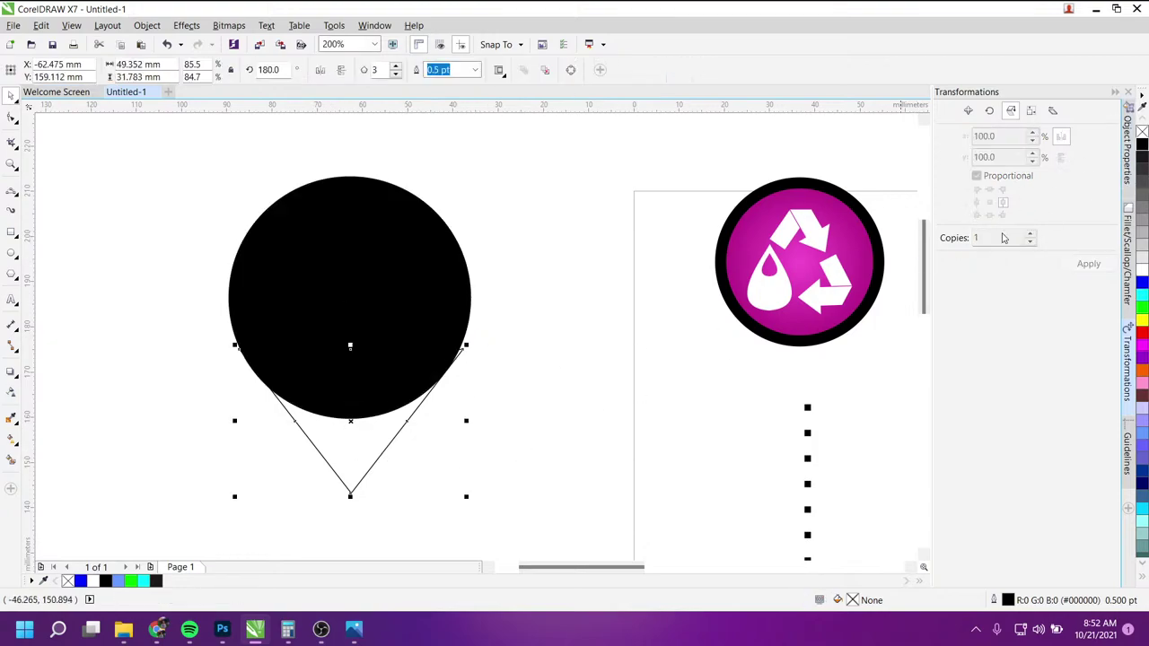
{"action": "left_click", "coordinate": [1142, 151]}
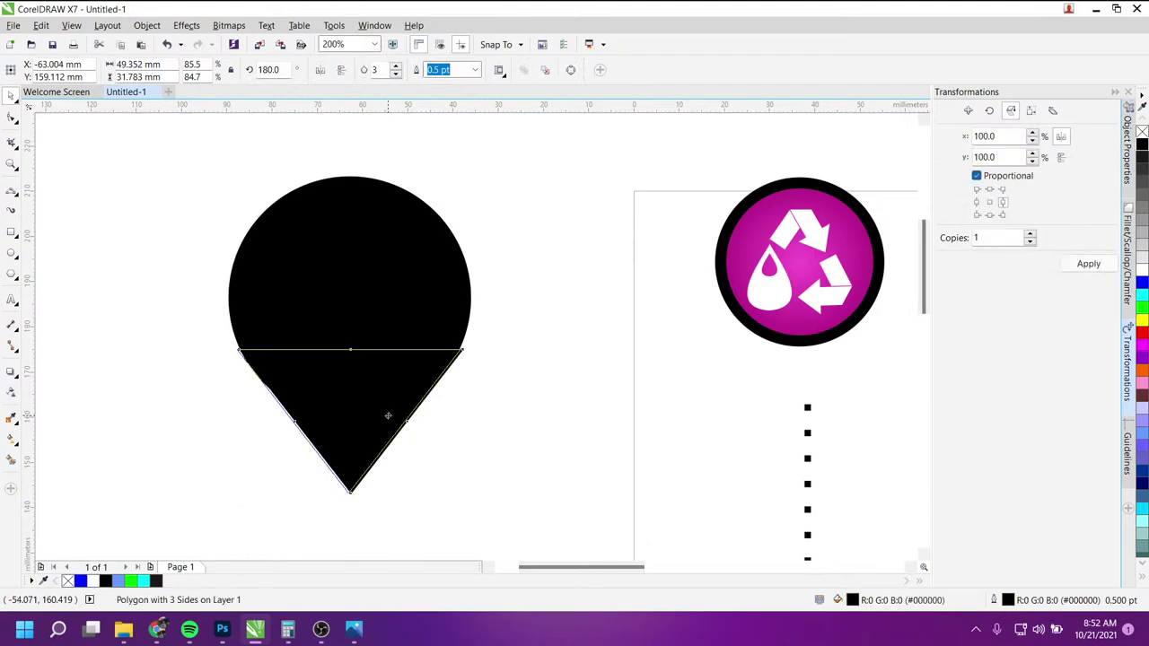
{"action": "left_click_drag", "start_coordinate": [390, 418], "coordinate": [387, 417]}
Step: Nudge the triangle up two steps to sit better against the circle
{"action": "left_click", "coordinate": [354, 297], "text": "shift"}
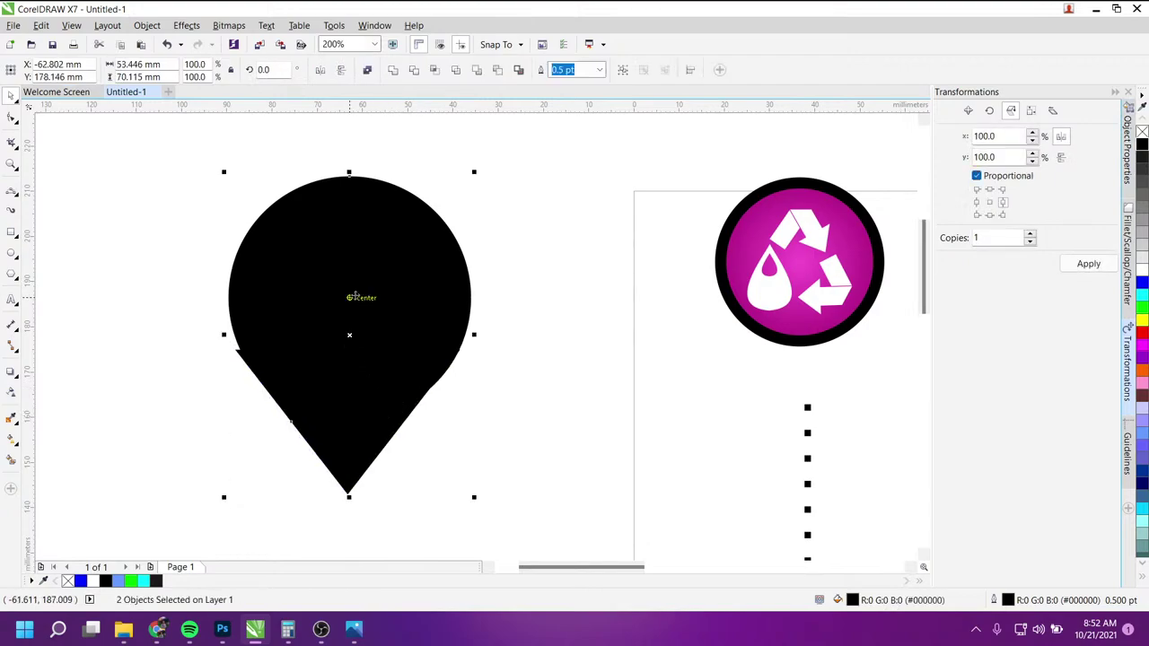
{"action": "left_click", "coordinate": [529, 533]}
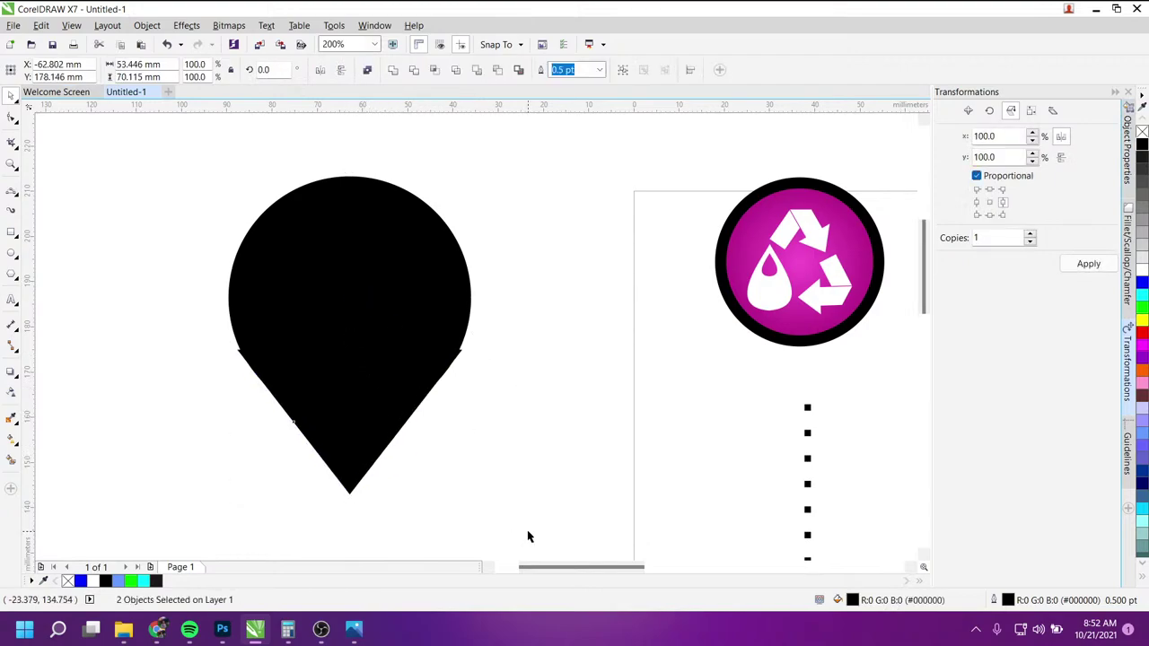
{"action": "left_click", "coordinate": [353, 468]}
{"action": "key", "text": "Up"}
{"action": "key", "text": "Up"}
{"action": "key", "text": "Up"}
{"action": "key", "text": "Up"}
{"action": "key", "text": "Up"}
{"action": "key", "text": "Up"}
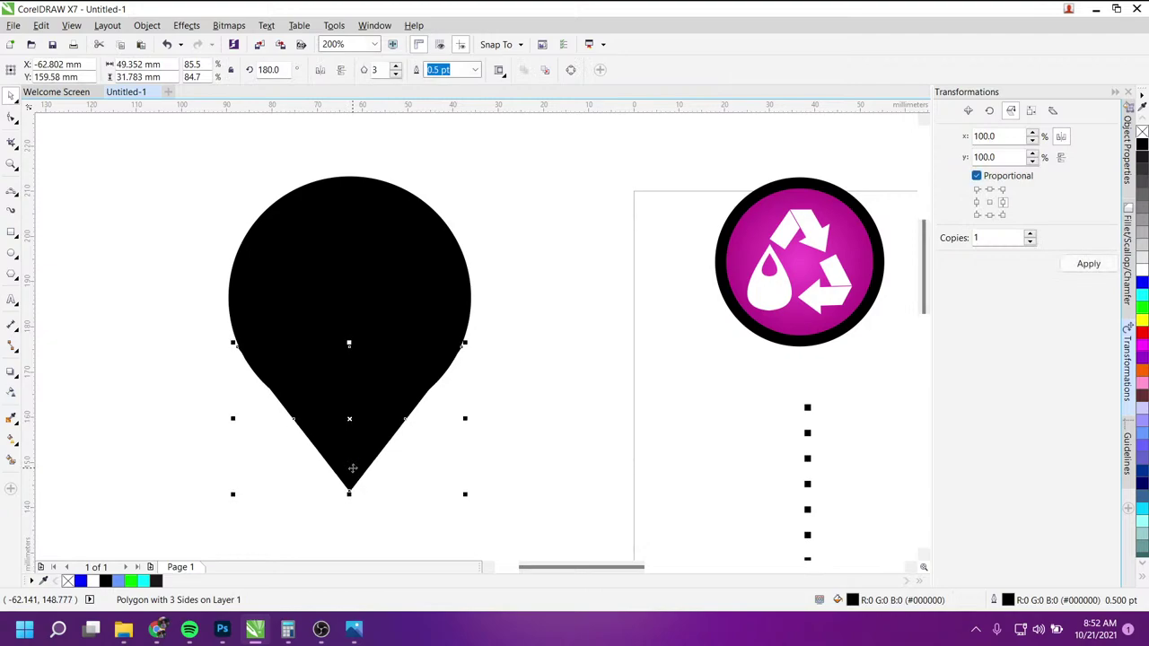
{"action": "key", "text": "Up"}
{"action": "key", "text": "Up"}
{"action": "key", "text": "Up"}
{"action": "key", "text": "Up"}
{"action": "key", "text": "Up"}
{"action": "key", "text": "Up"}
{"action": "key", "text": "Up"}
{"action": "key", "text": "Up"}
{"action": "key", "text": "Up"}
{"action": "key", "text": "Up"}
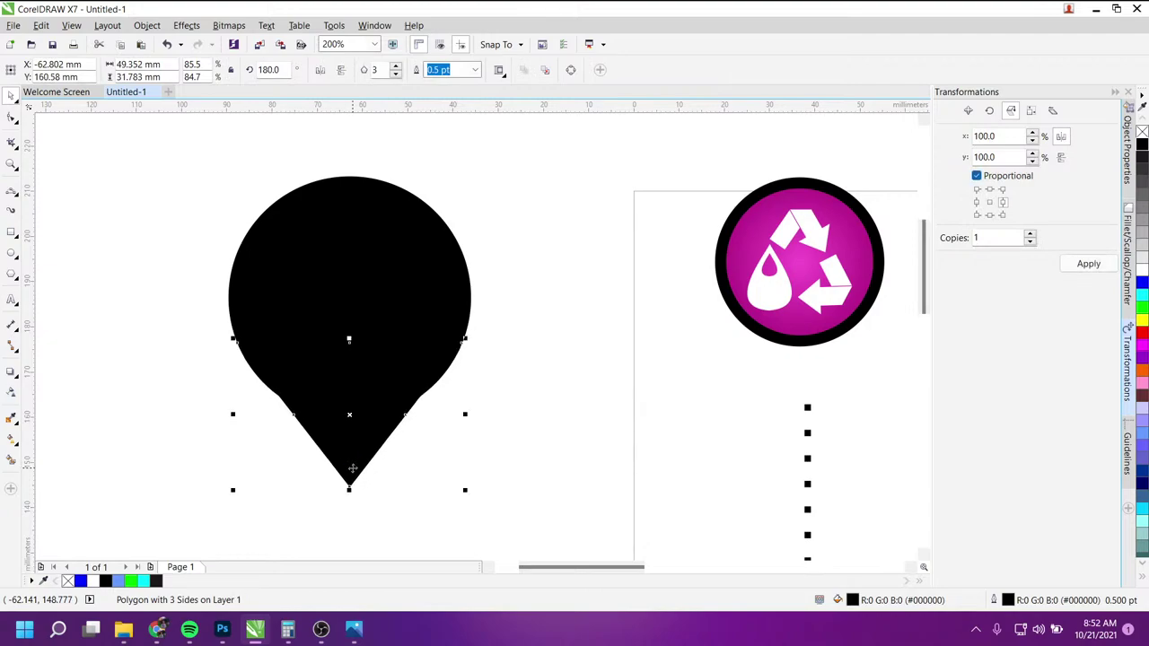
{"action": "left_click", "coordinate": [478, 410]}
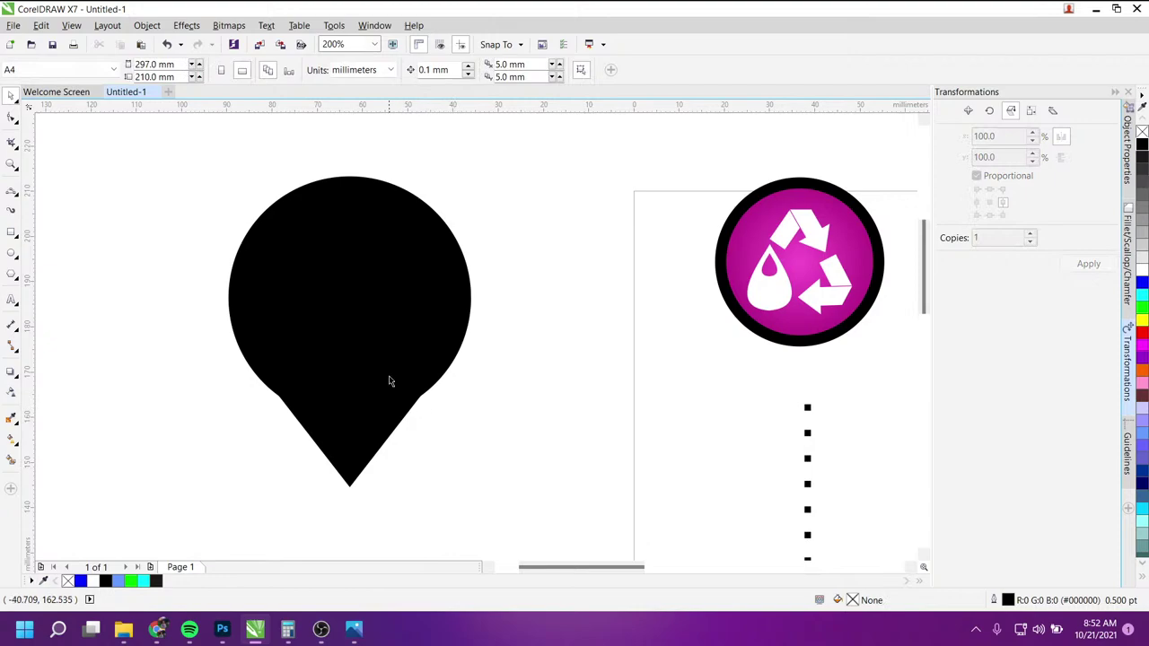
Step: Recolour the circle and triangle together cyan
{"action": "scroll", "coordinate": [429, 367], "scroll_direction": "down", "scroll_amount": 1}
{"action": "scroll", "coordinate": [566, 277], "scroll_direction": "up", "scroll_amount": 1}
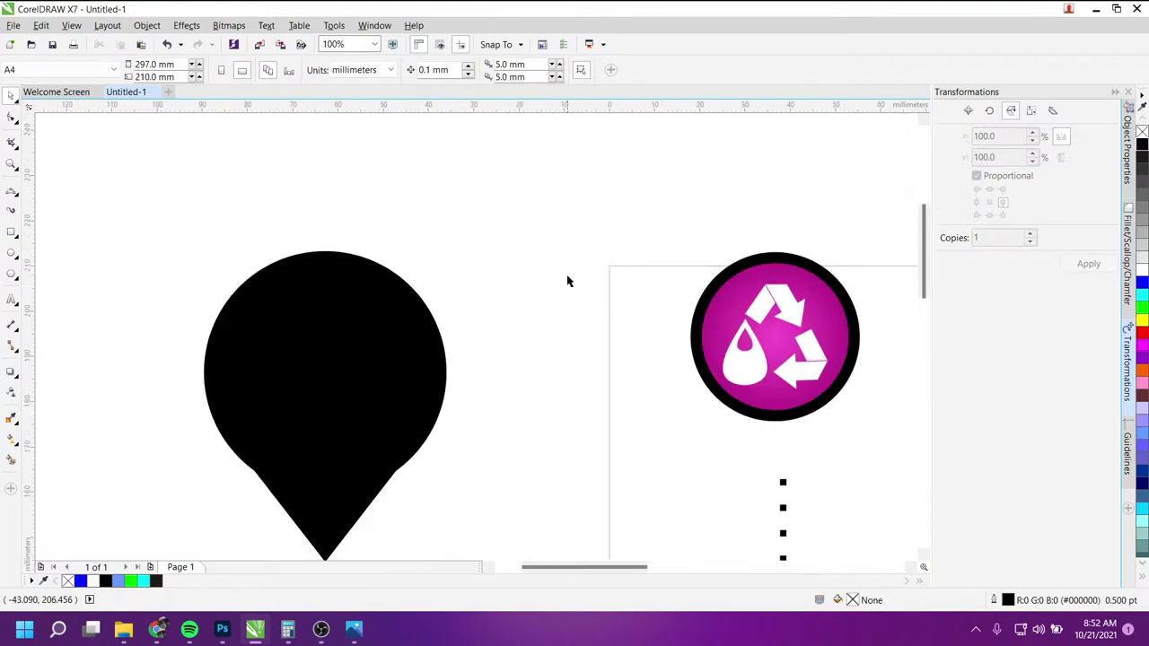
{"action": "left_click", "coordinate": [375, 333]}
{"action": "left_click", "coordinate": [329, 495], "text": "shift"}
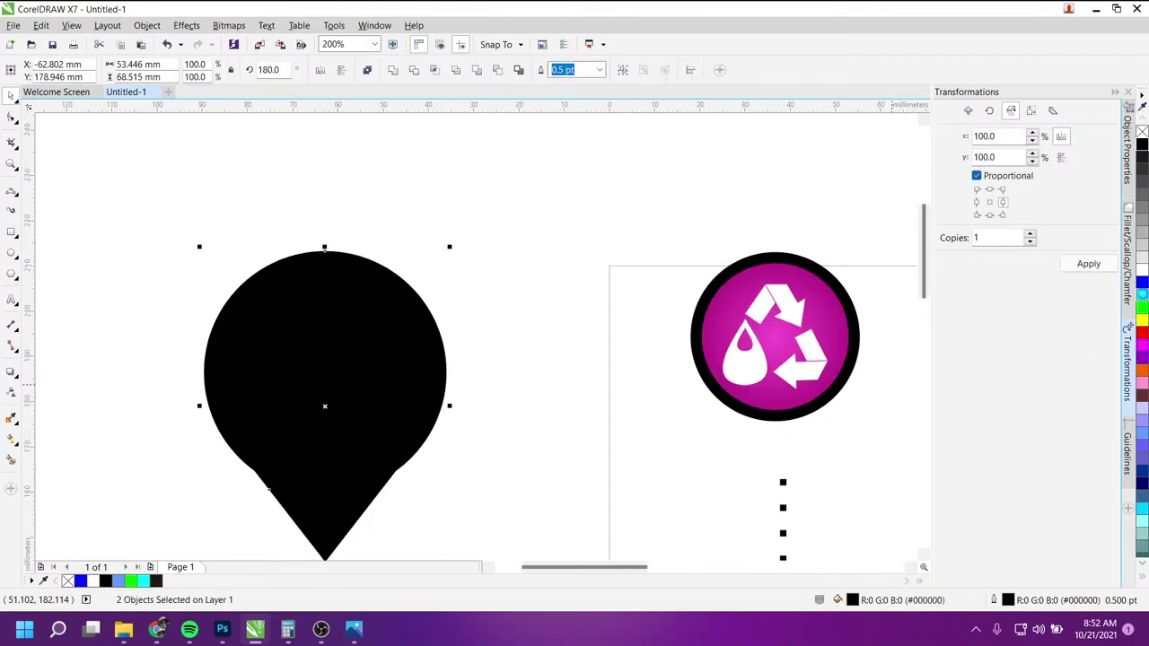
{"action": "left_click", "coordinate": [1143, 294]}
{"action": "left_click", "coordinate": [590, 243]}
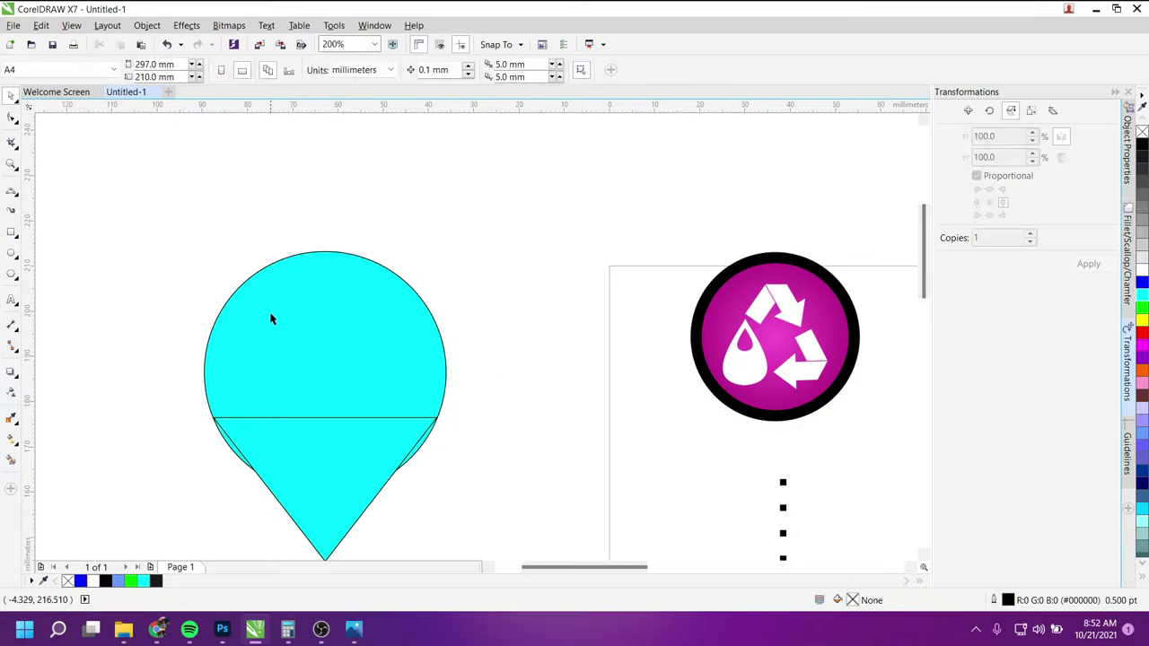
Step: Remove the outline from both cyan shapes
{"action": "left_click", "coordinate": [328, 402]}
{"action": "left_click", "coordinate": [336, 462], "text": "shift"}
{"action": "left_click", "coordinate": [564, 69]}
{"action": "right_click", "coordinate": [1143, 132]}
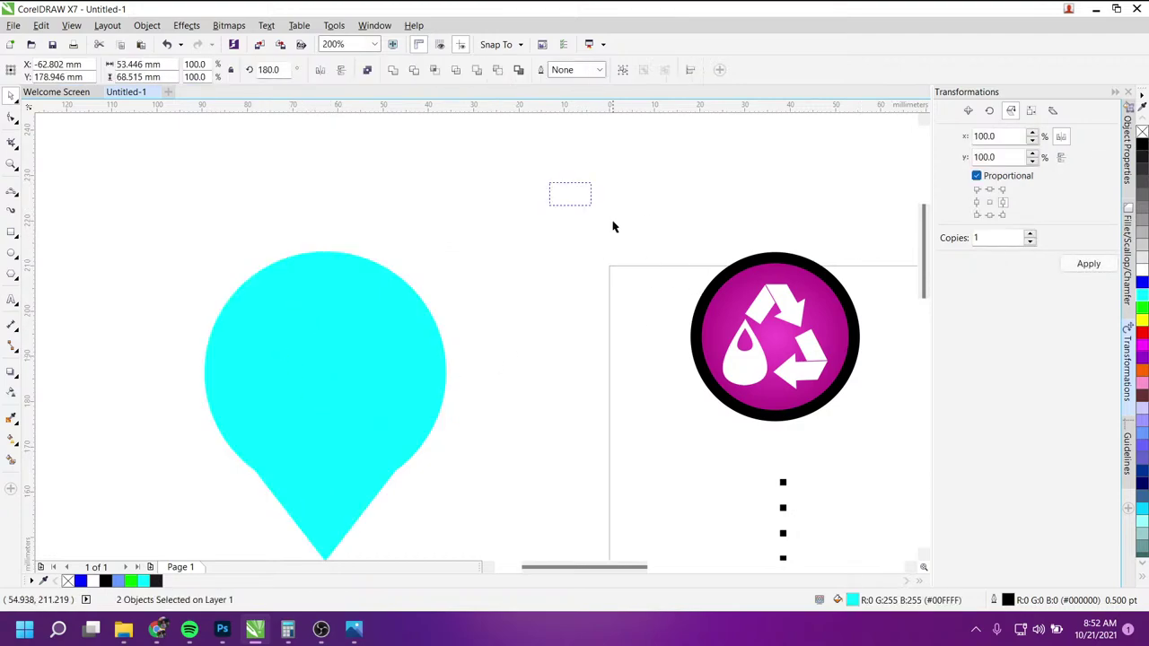
Step: Move the recycle logo onto the cyan pin
{"action": "left_click_drag", "start_coordinate": [614, 225], "coordinate": [918, 457]}
{"action": "left_click_drag", "start_coordinate": [737, 326], "coordinate": [287, 357]}
{"action": "left_click", "coordinate": [472, 365]}
Step: Undo the recycle logo's placement and move it onto the cyan pin again
{"action": "key", "text": "ctrl+z"}
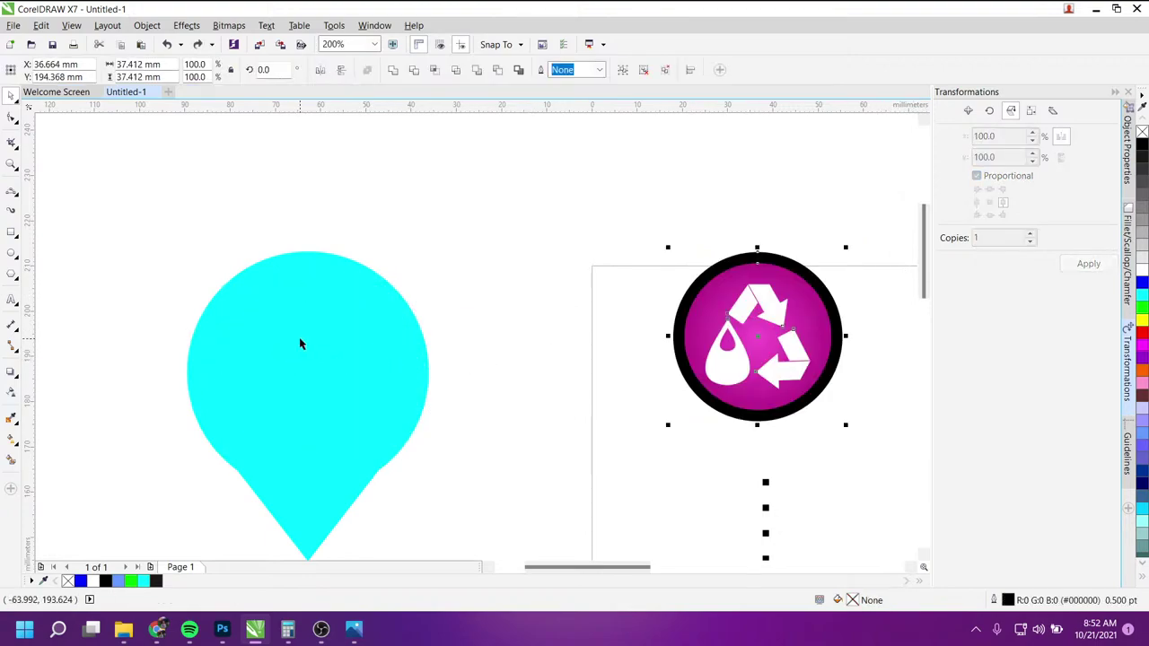
{"action": "left_click_drag", "start_coordinate": [777, 338], "coordinate": [330, 378]}
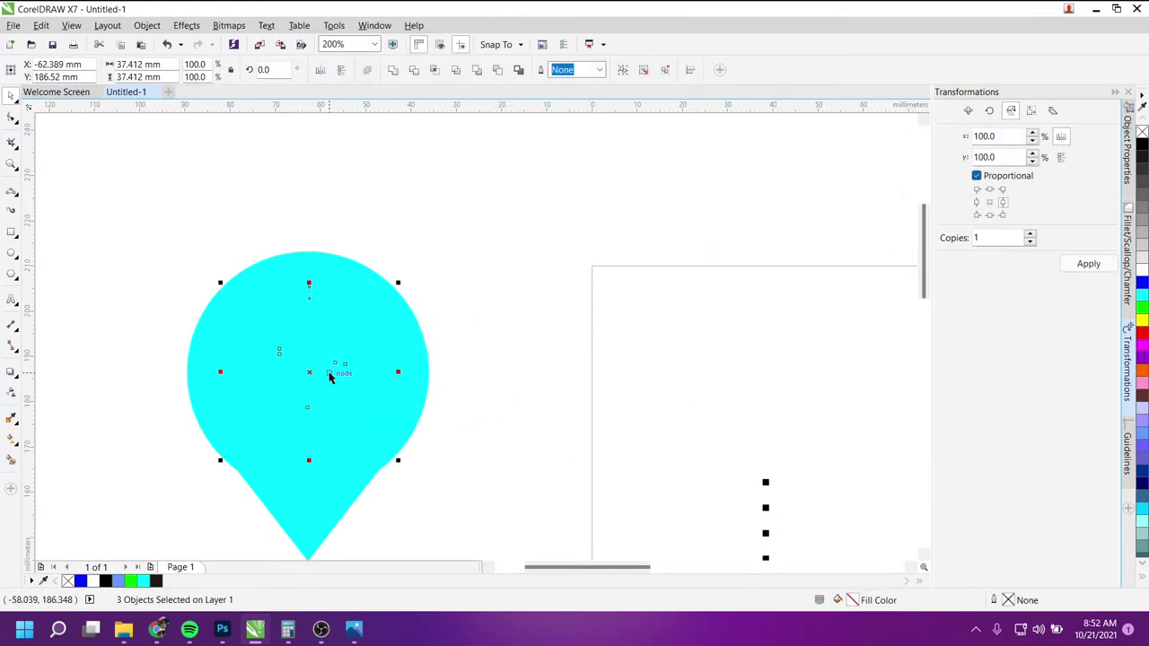
{"action": "left_click", "coordinate": [554, 282]}
{"action": "scroll", "coordinate": [312, 419], "scroll_direction": "down", "scroll_amount": 2}
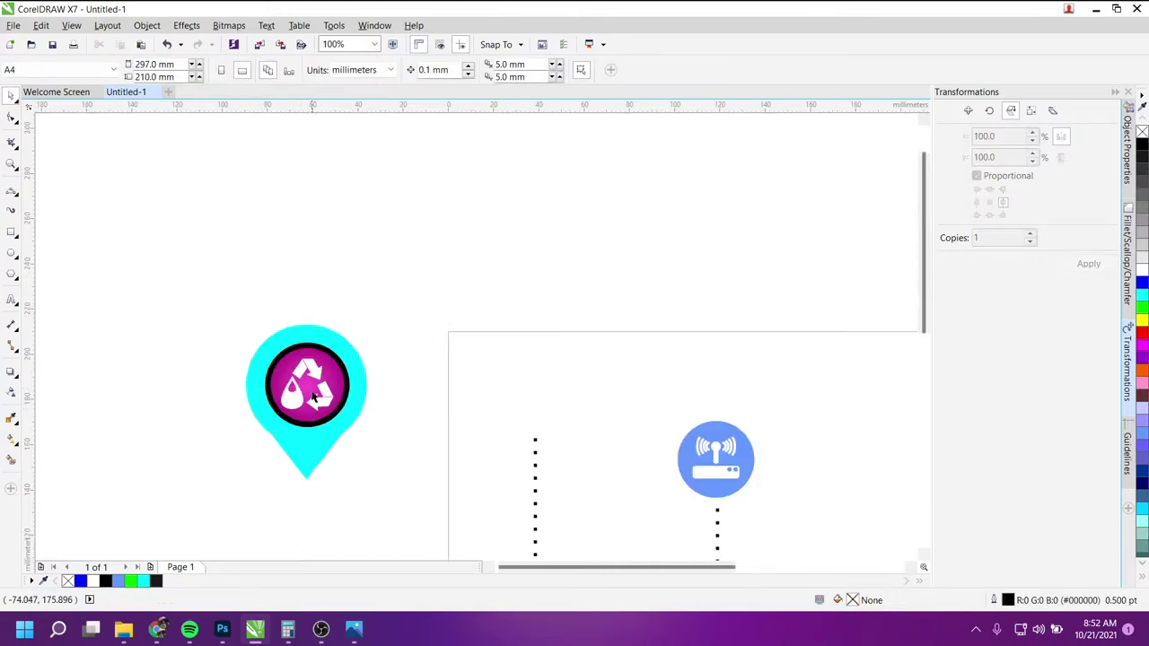
{"action": "scroll", "coordinate": [299, 454], "scroll_direction": "up", "scroll_amount": 1}
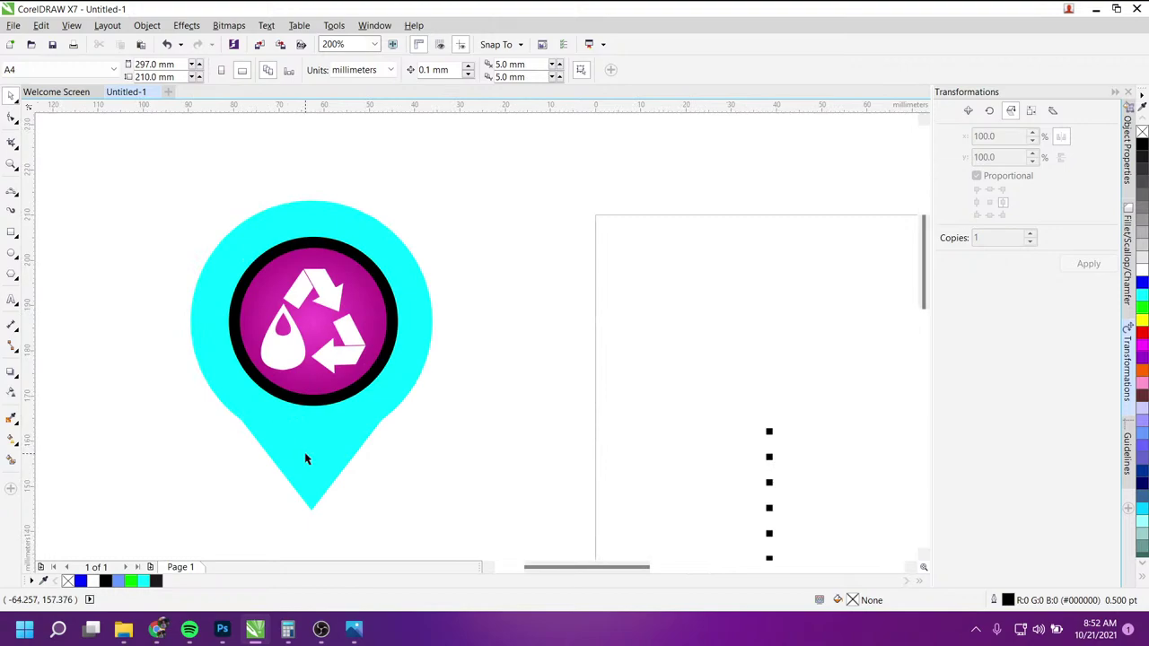
Step: Drag the triangle's bottom down to lengthen the pin's pointed tip
{"action": "left_click", "coordinate": [310, 467]}
{"action": "left_click", "coordinate": [309, 483]}
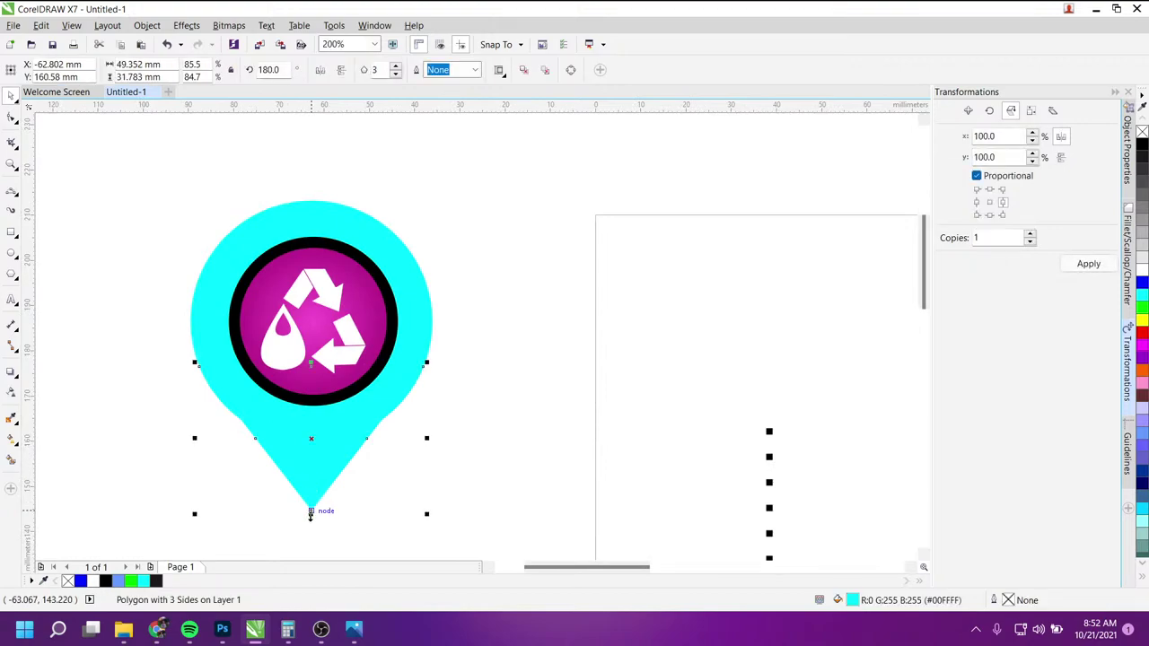
{"action": "left_click_drag", "start_coordinate": [311, 514], "coordinate": [311, 541]}
{"action": "left_click", "coordinate": [506, 431]}
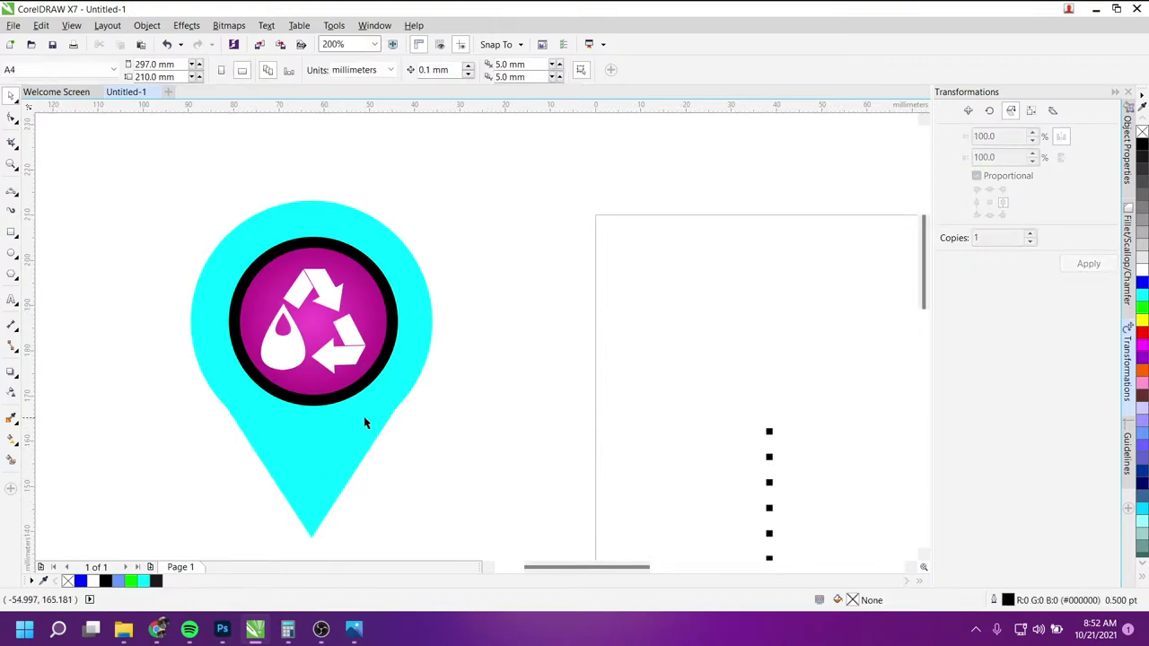
{"action": "scroll", "coordinate": [371, 420], "scroll_direction": "down", "scroll_amount": 2}
{"action": "scroll", "coordinate": [349, 326], "scroll_direction": "up", "scroll_amount": 2}
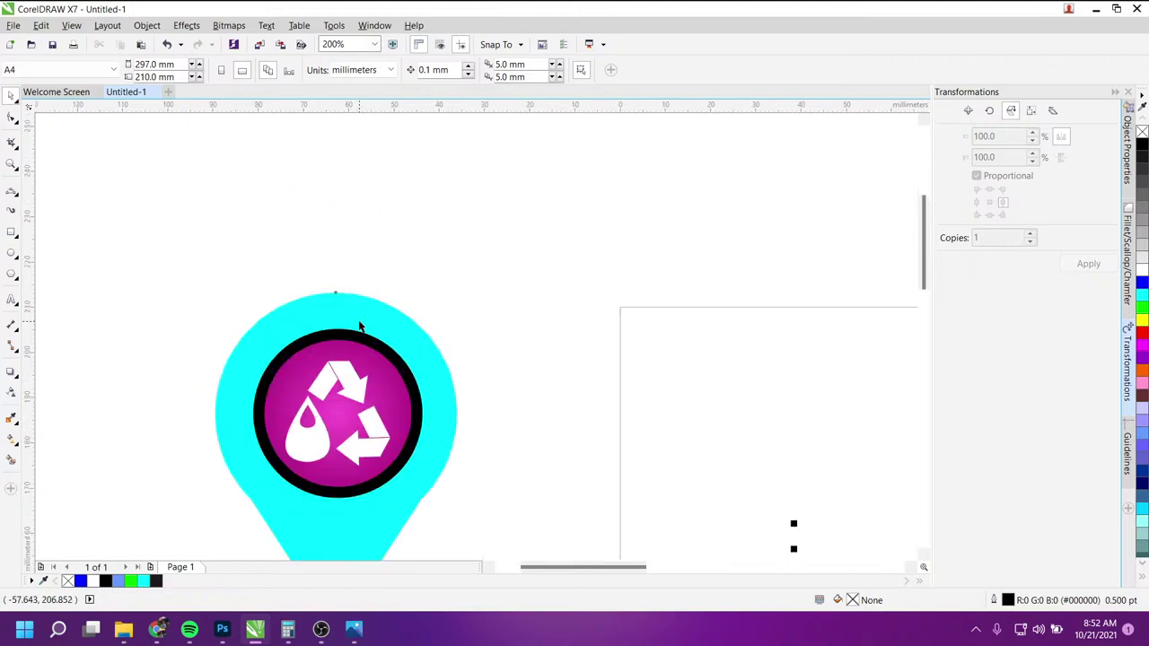
Step: Shrink the cyan circle to about 98.6% and nudge the triangle up one step
{"action": "left_click", "coordinate": [350, 325]}
{"action": "left_click_drag", "start_coordinate": [460, 537], "coordinate": [457, 533]}
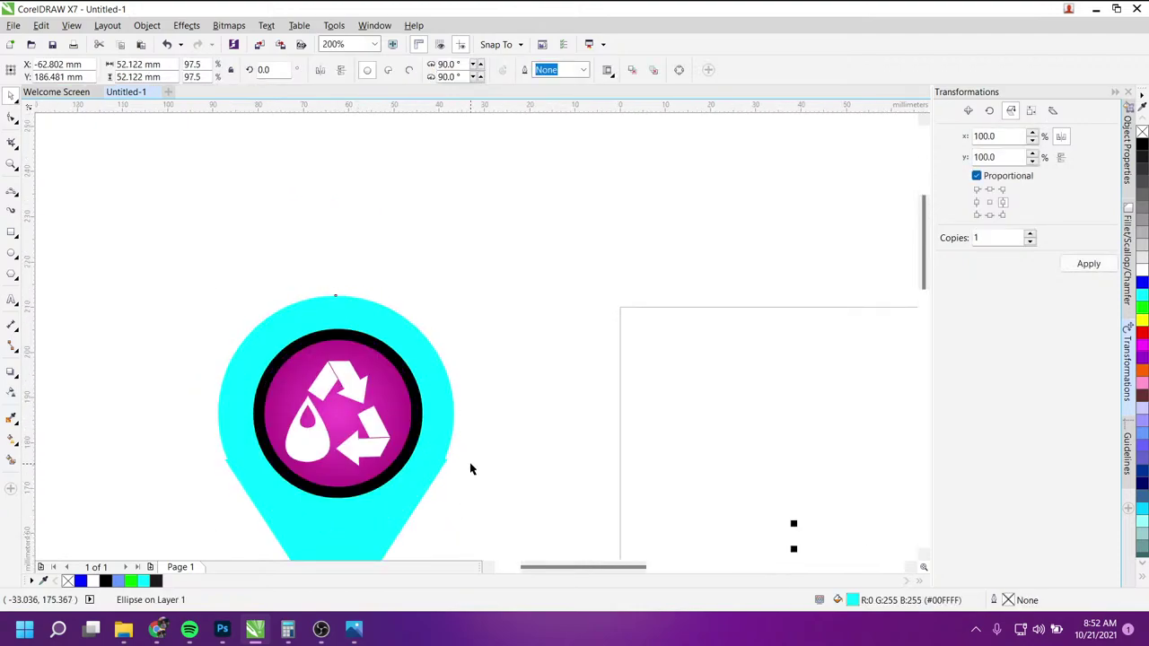
{"action": "left_click", "coordinate": [379, 507]}
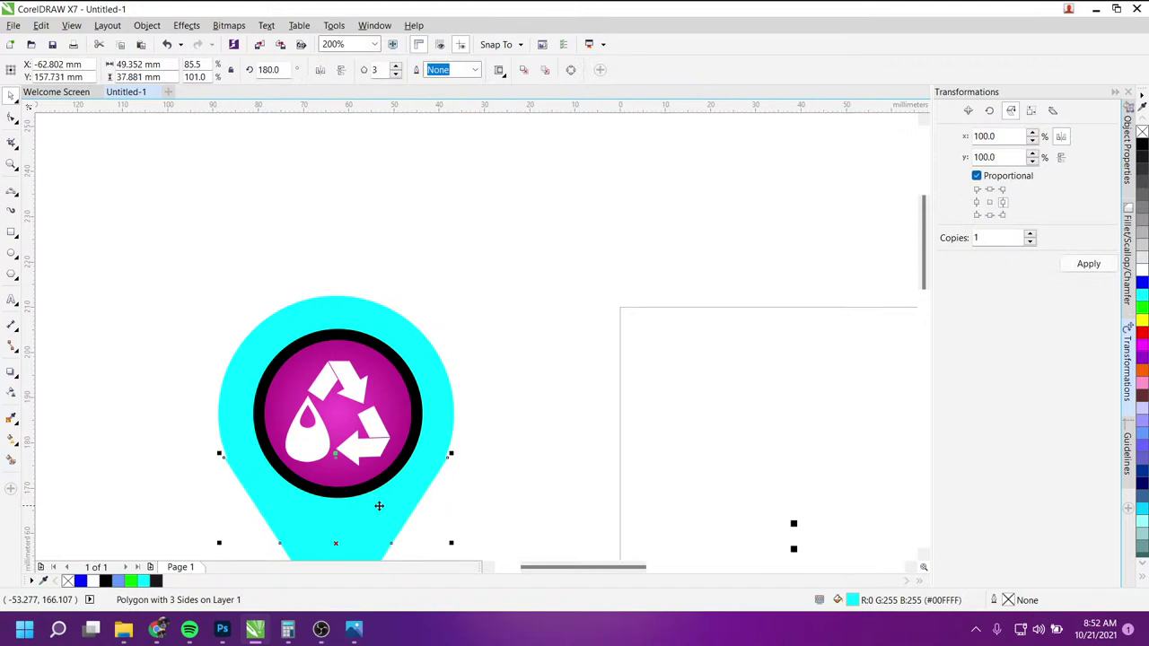
{"action": "key", "text": "Up"}
{"action": "key", "text": "Up"}
{"action": "key", "text": "Up"}
{"action": "key", "text": "Up"}
{"action": "key", "text": "Up"}
{"action": "key", "text": "Up"}
{"action": "key", "text": "Up"}
{"action": "key", "text": "Up"}
{"action": "key", "text": "Up"}
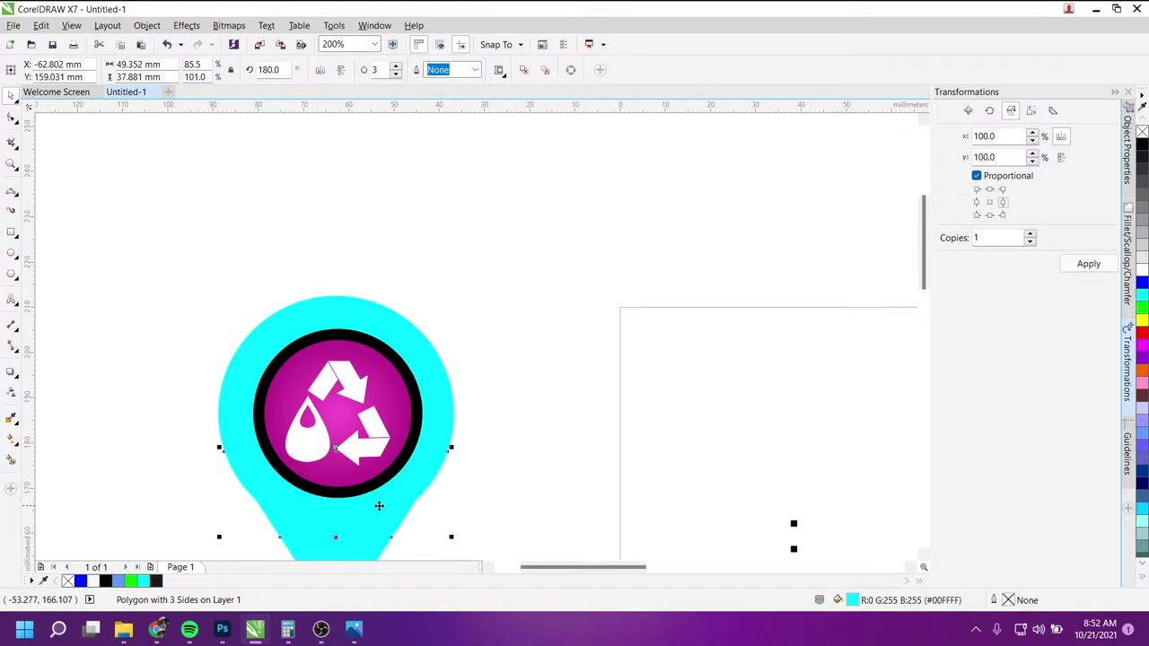
{"action": "left_click", "coordinate": [482, 321]}
{"action": "scroll", "coordinate": [483, 320], "scroll_direction": "down", "scroll_amount": 2}
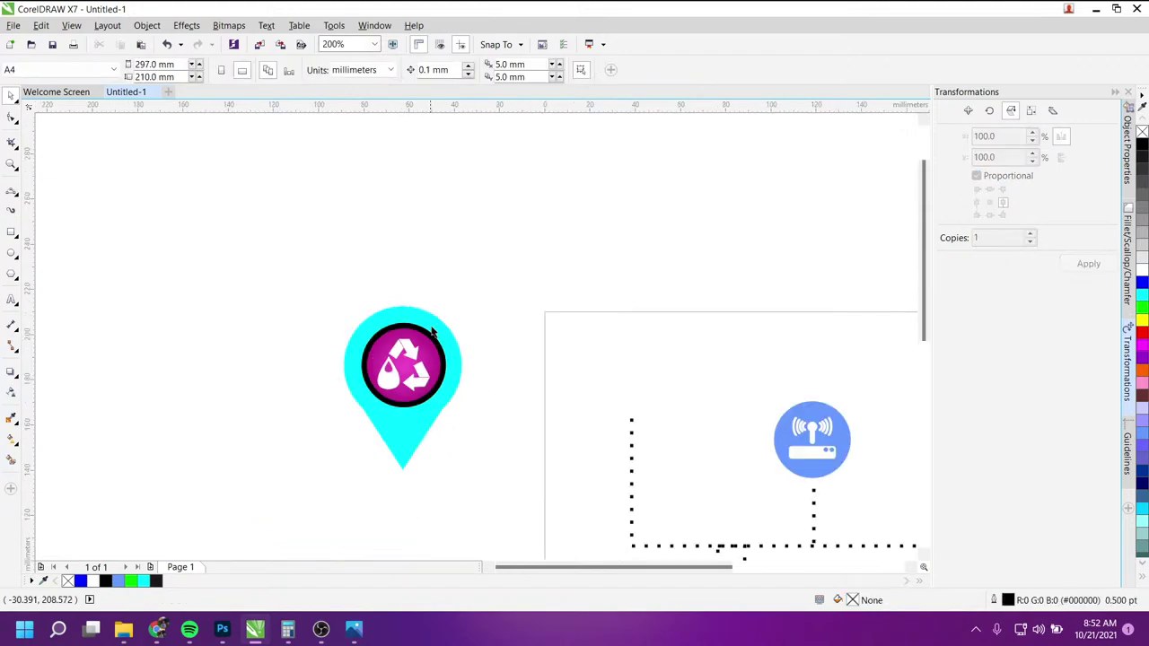
{"action": "scroll", "coordinate": [454, 391], "scroll_direction": "up", "scroll_amount": 2}
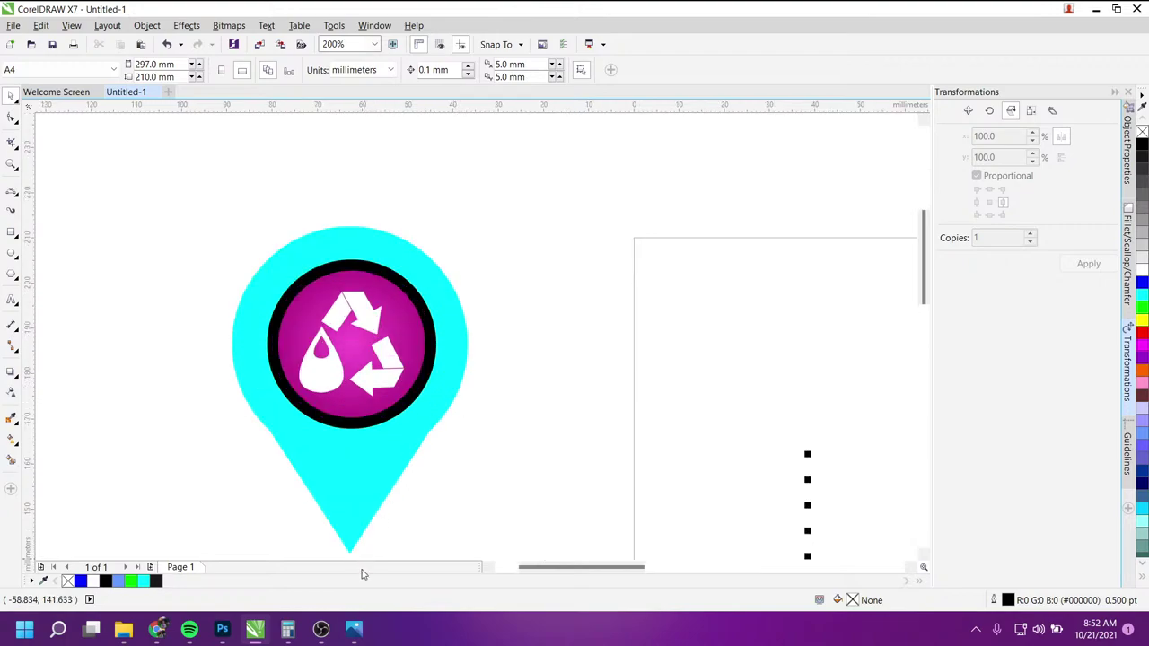
Step: Zoom into the Smart City logo on 4.jpg in Photos, then minimize it
{"action": "left_click", "coordinate": [354, 630]}
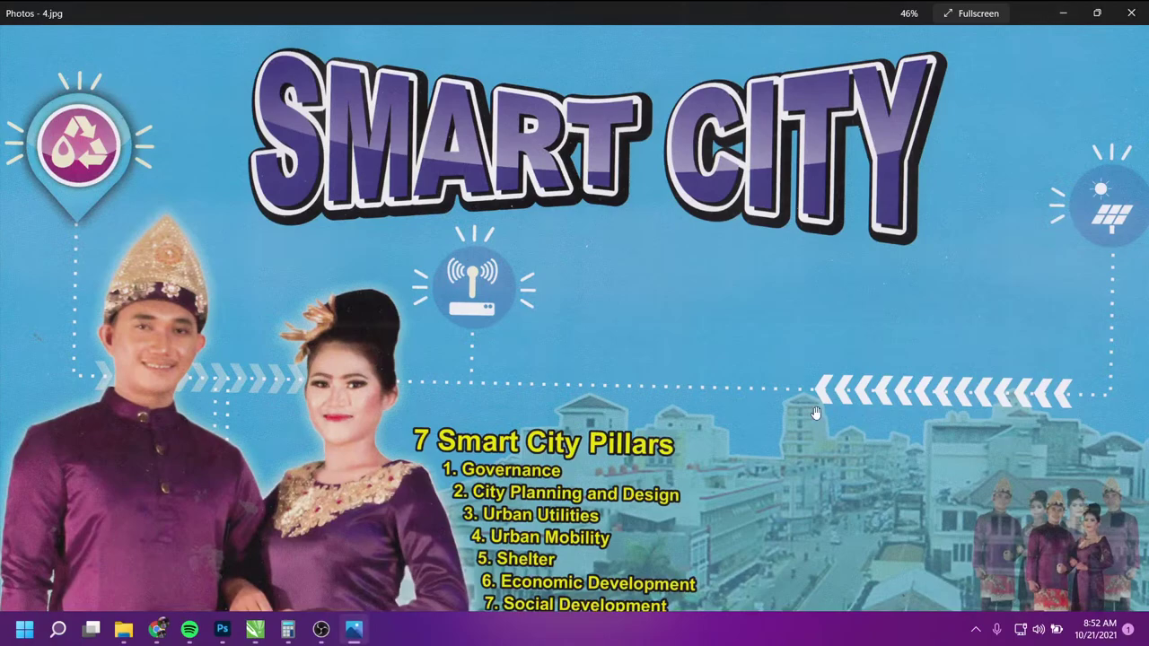
{"action": "scroll", "coordinate": [816, 408], "scroll_direction": "down", "scroll_amount": 3}
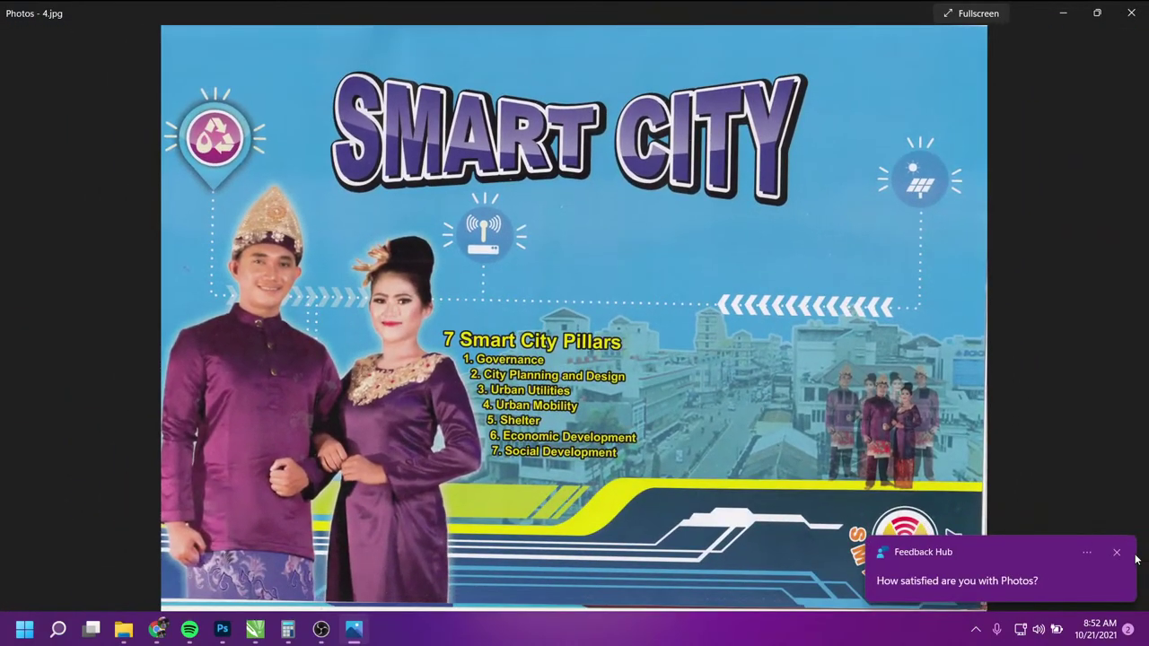
{"action": "scroll", "coordinate": [684, 447], "scroll_direction": "up", "scroll_amount": 3}
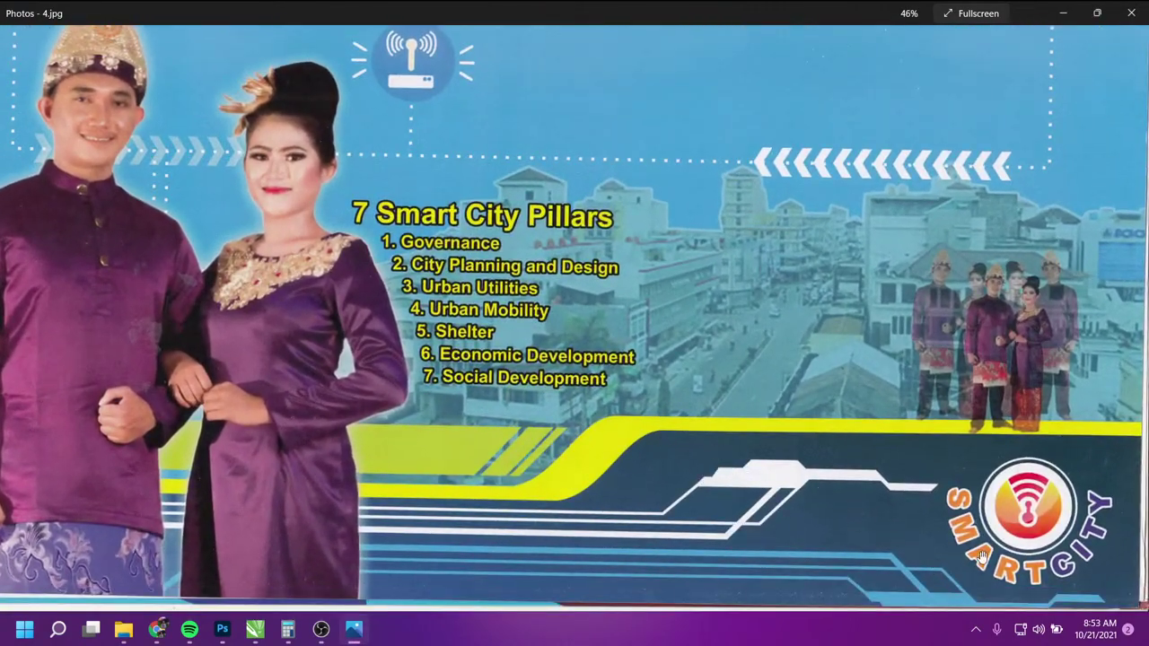
{"action": "scroll", "coordinate": [982, 557], "scroll_direction": "up", "scroll_amount": 2}
{"action": "scroll", "coordinate": [825, 364], "scroll_direction": "up", "scroll_amount": 2}
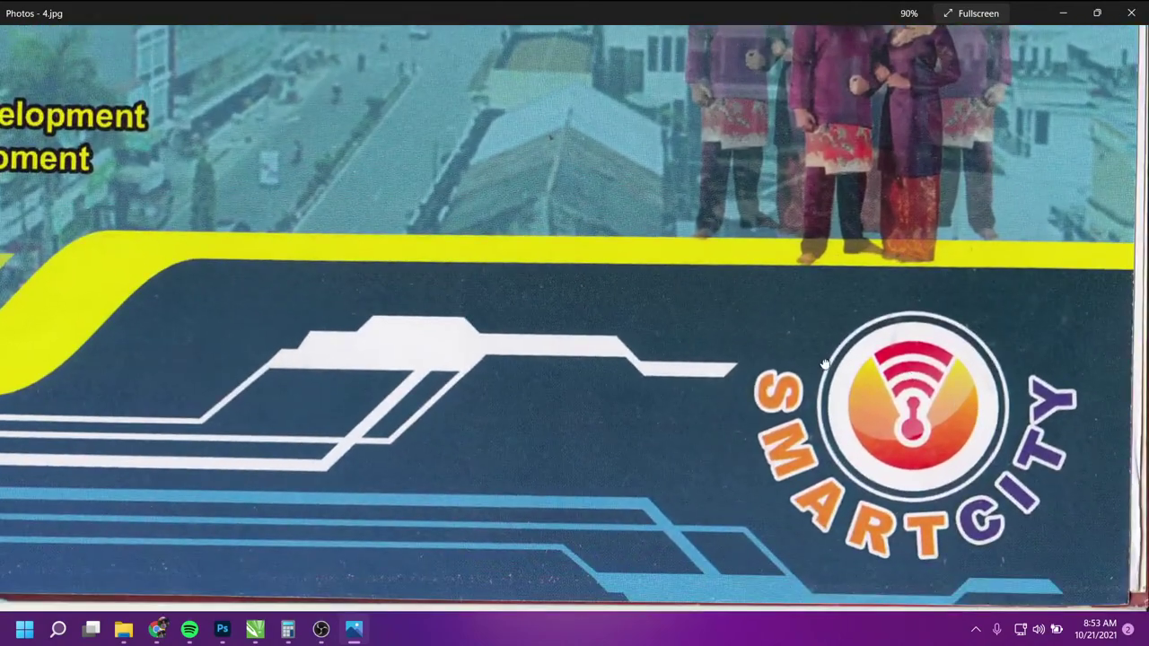
{"action": "left_click", "coordinate": [1063, 13]}
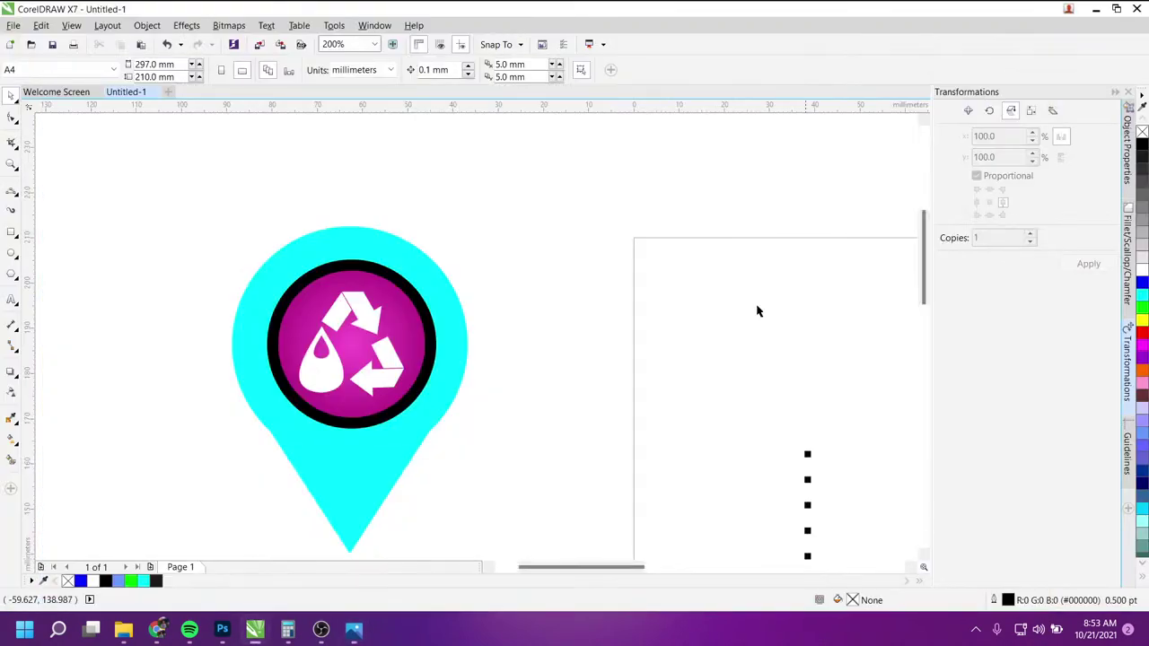
Step: Create a new portrait A4 document, Untitled-2, and glance at the reference photo again
{"action": "left_click", "coordinate": [168, 92]}
{"action": "left_click", "coordinate": [582, 465]}
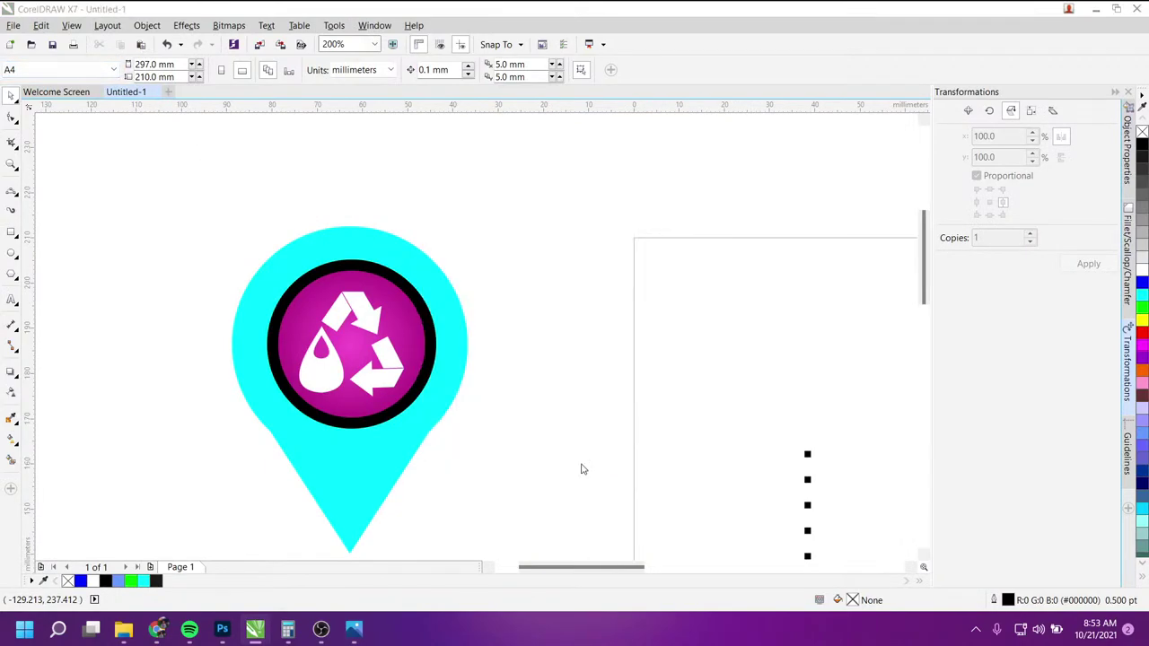
{"action": "left_click", "coordinate": [353, 628]}
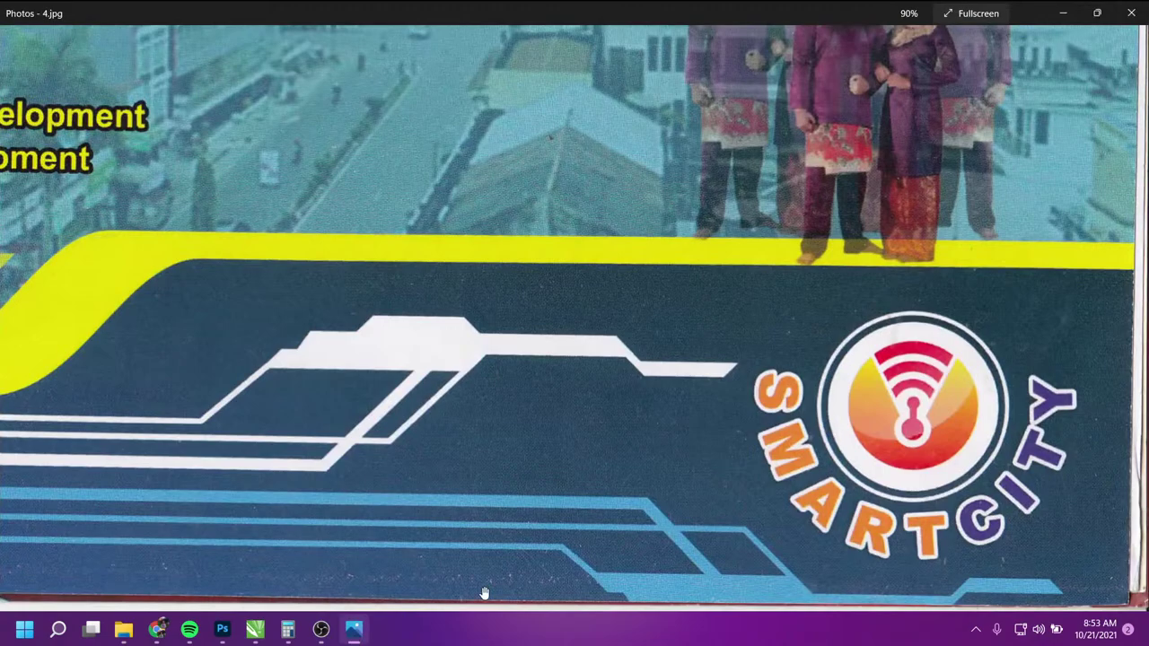
{"action": "left_click", "coordinate": [355, 641]}
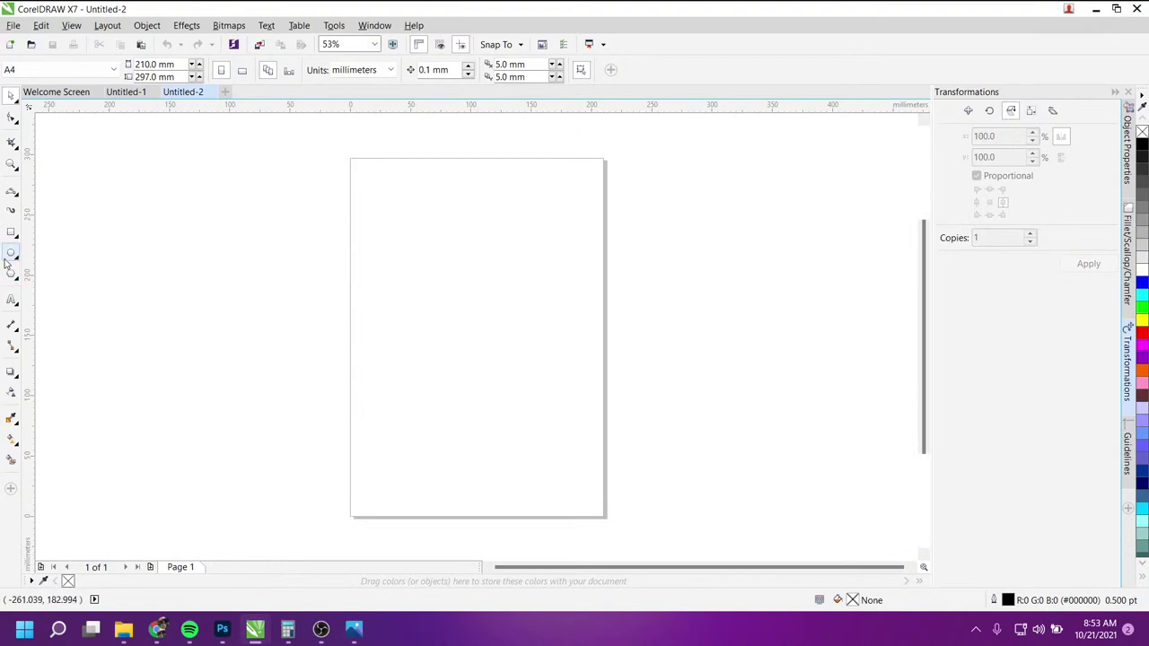
Step: Draw a 123.585 mm circle and centre it on the Untitled-2 A4 page with P
{"action": "left_click", "coordinate": [12, 253]}
{"action": "left_click_drag", "start_coordinate": [415, 266], "coordinate": [547, 422]}
{"action": "key", "text": "p"}
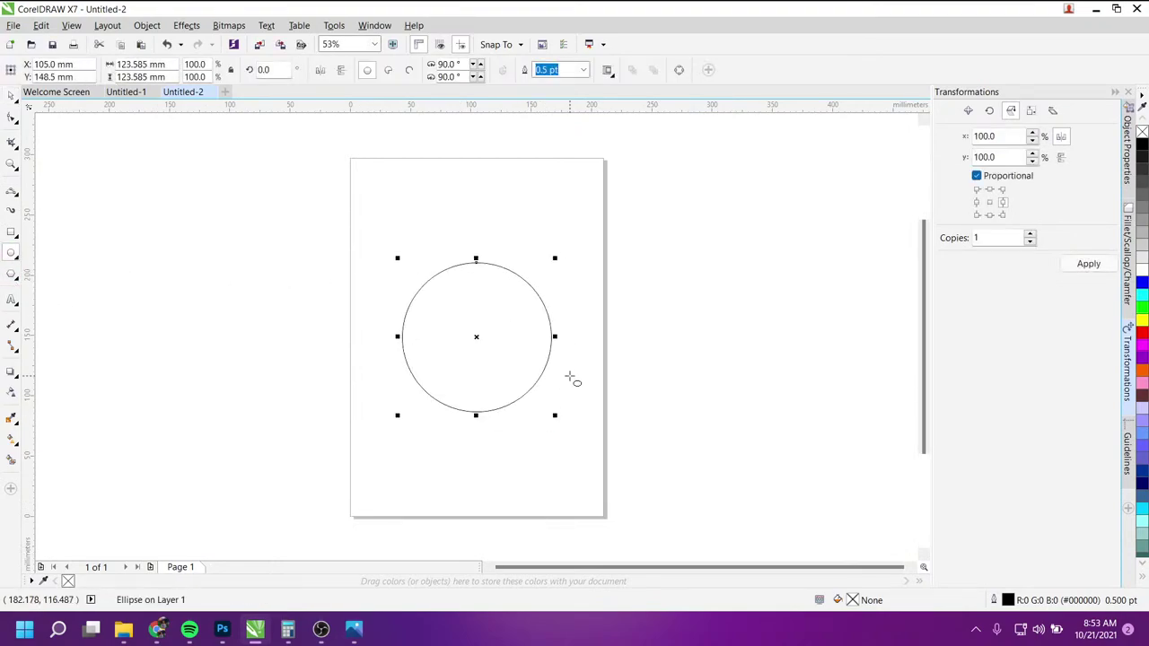
{"action": "scroll", "coordinate": [506, 336], "scroll_direction": "up", "scroll_amount": 3}
{"action": "scroll", "coordinate": [156, 355], "scroll_direction": "down", "scroll_amount": 2}
{"action": "scroll", "coordinate": [247, 381], "scroll_direction": "up", "scroll_amount": 2}
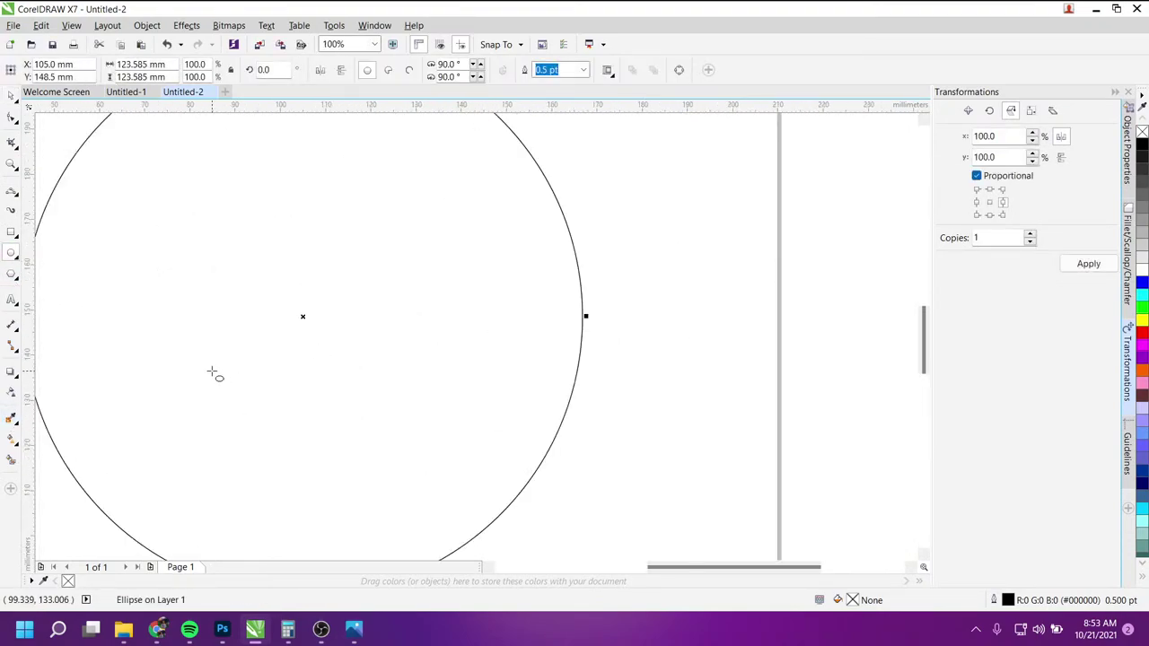
{"action": "scroll", "coordinate": [350, 355], "scroll_direction": "down", "scroll_amount": 2}
{"action": "scroll", "coordinate": [239, 326], "scroll_direction": "up", "scroll_amount": 2}
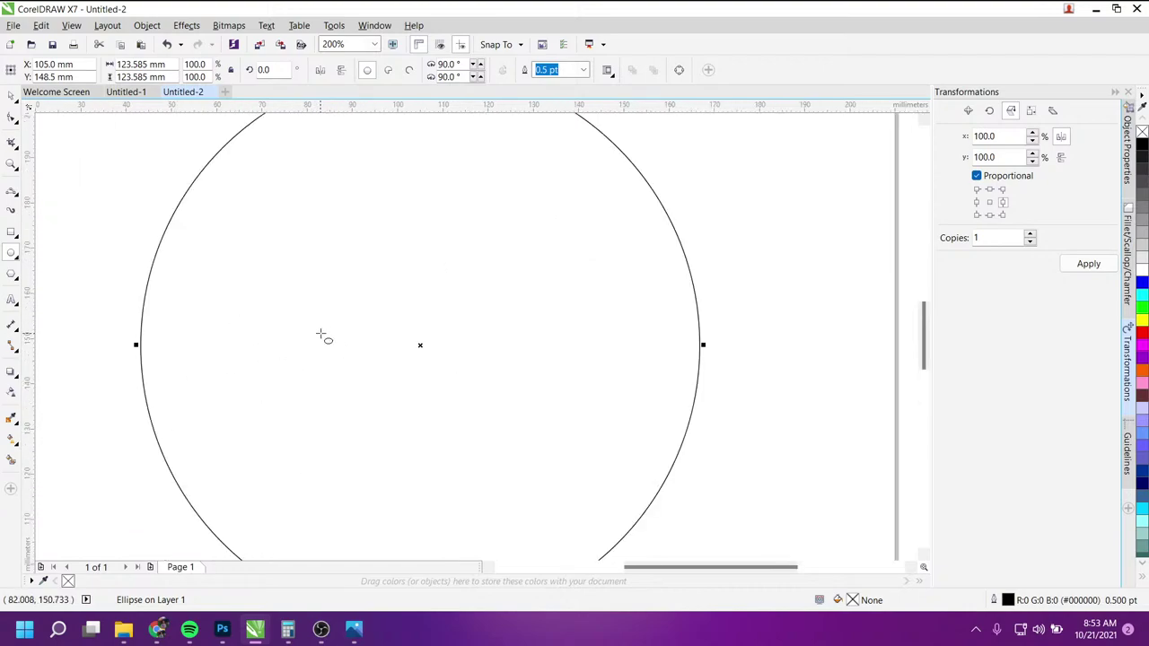
{"action": "scroll", "coordinate": [323, 333], "scroll_direction": "down", "scroll_amount": 2}
Step: Give the circle an interactive gradient fill and try a radial gradient layout
{"action": "left_click", "coordinate": [11, 439]}
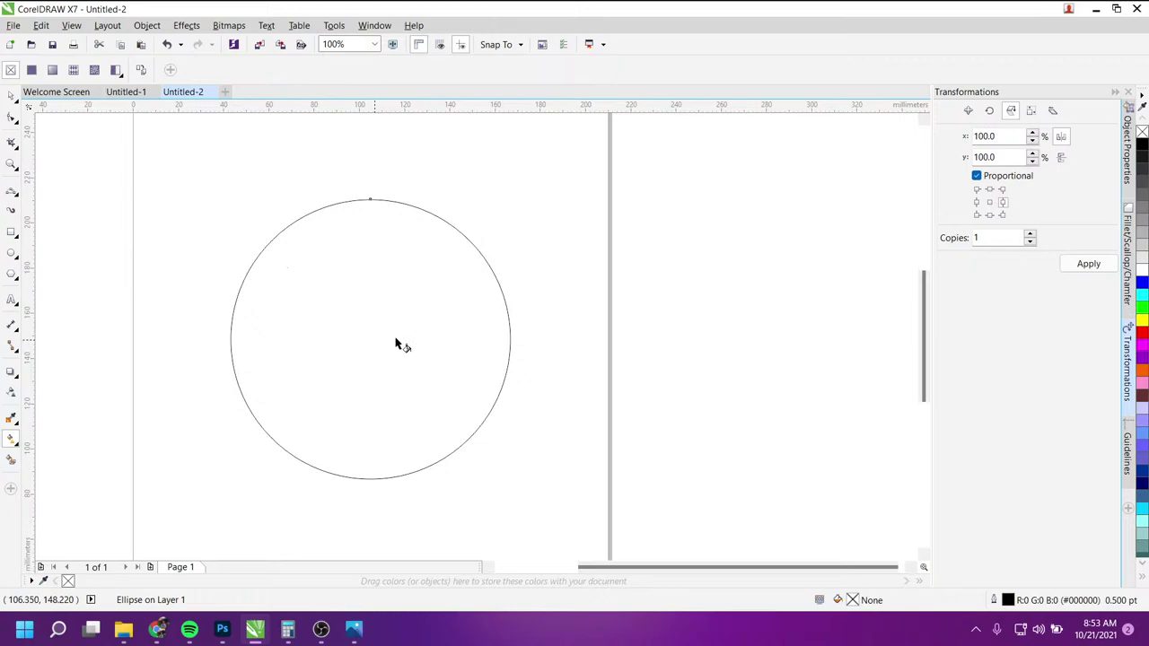
{"action": "left_click_drag", "start_coordinate": [370, 339], "coordinate": [509, 340]}
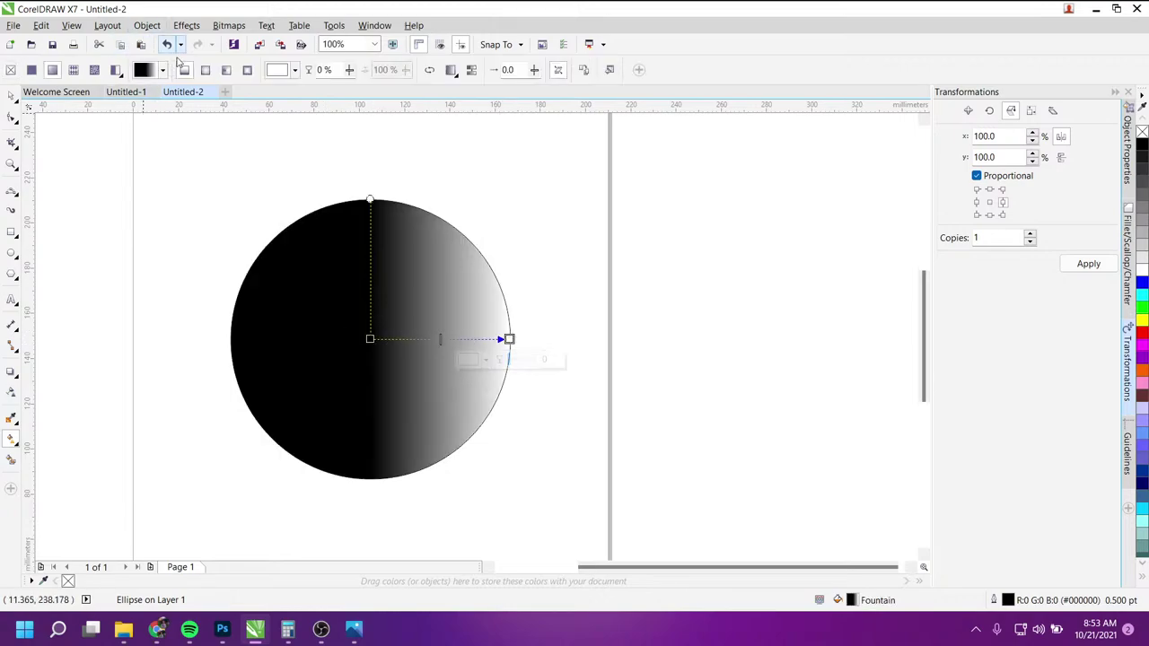
{"action": "left_click", "coordinate": [205, 70]}
{"action": "left_click_drag", "start_coordinate": [440, 338], "coordinate": [360, 344]}
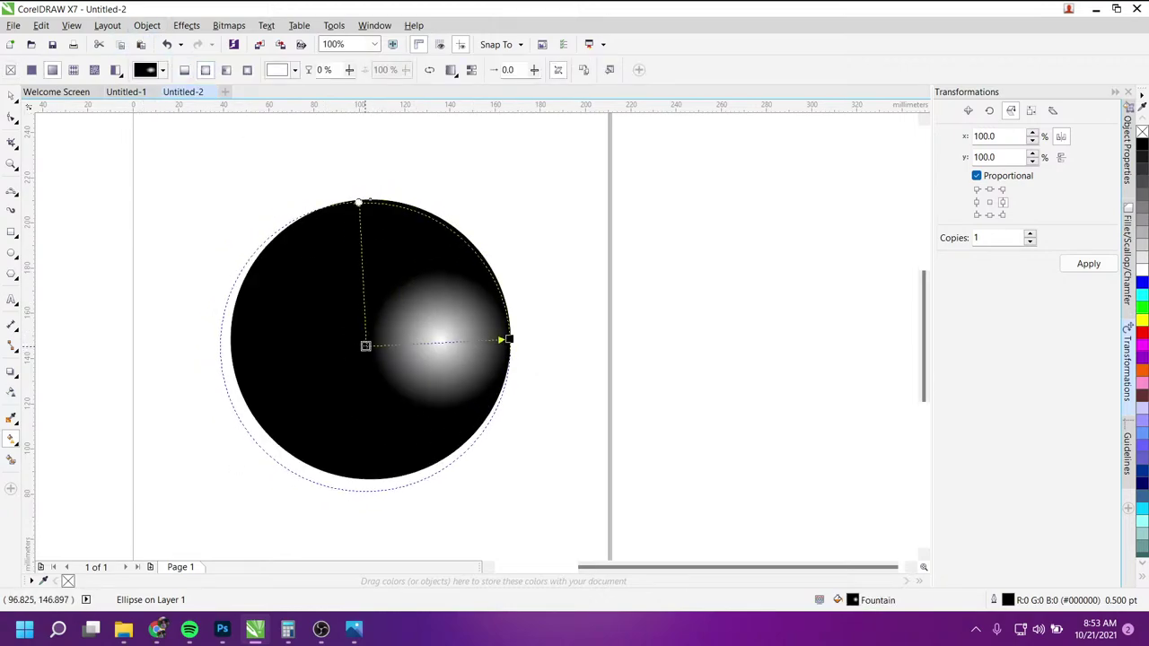
{"action": "left_click_drag", "start_coordinate": [509, 339], "coordinate": [536, 341]}
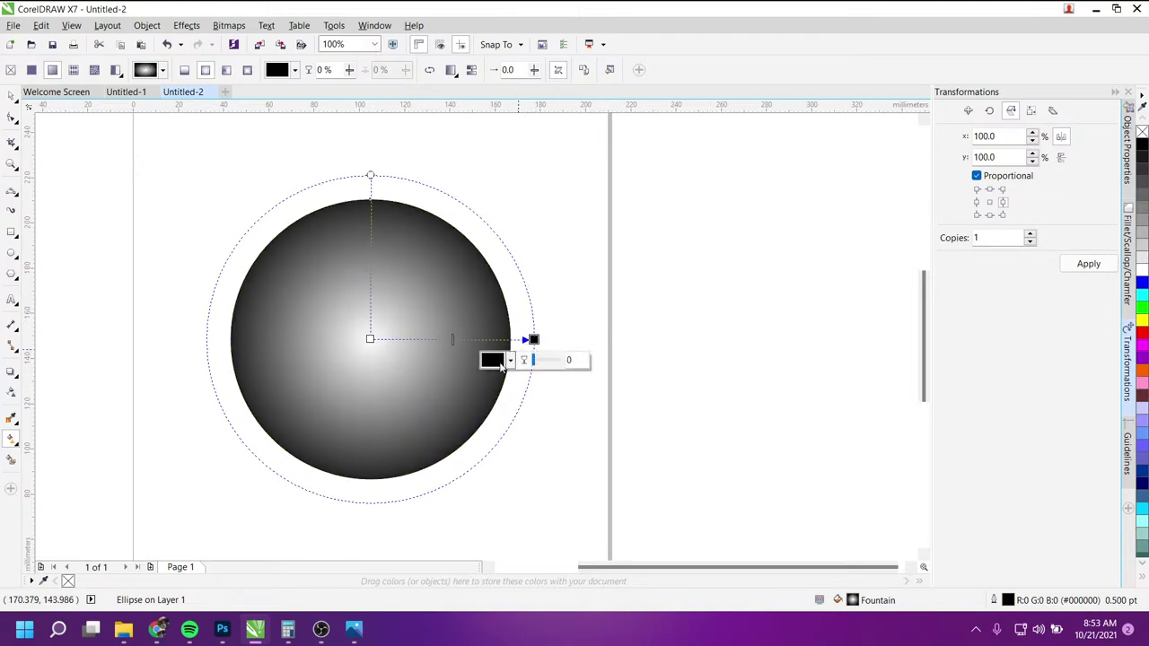
{"action": "left_click", "coordinate": [513, 361]}
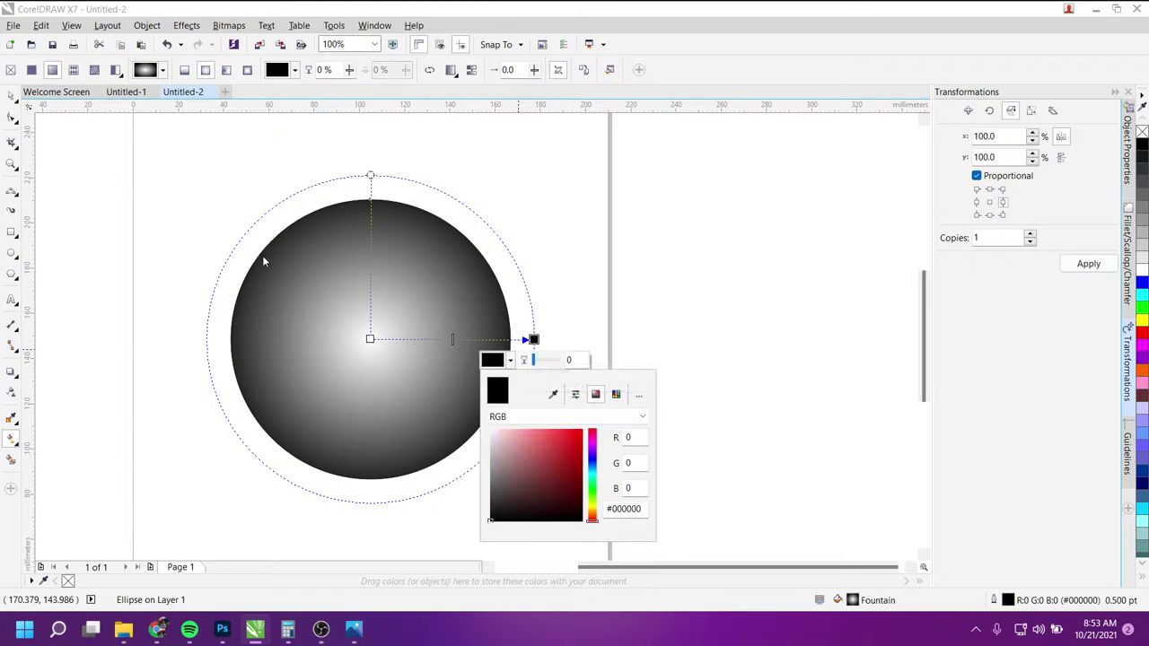
{"action": "left_click", "coordinate": [183, 71]}
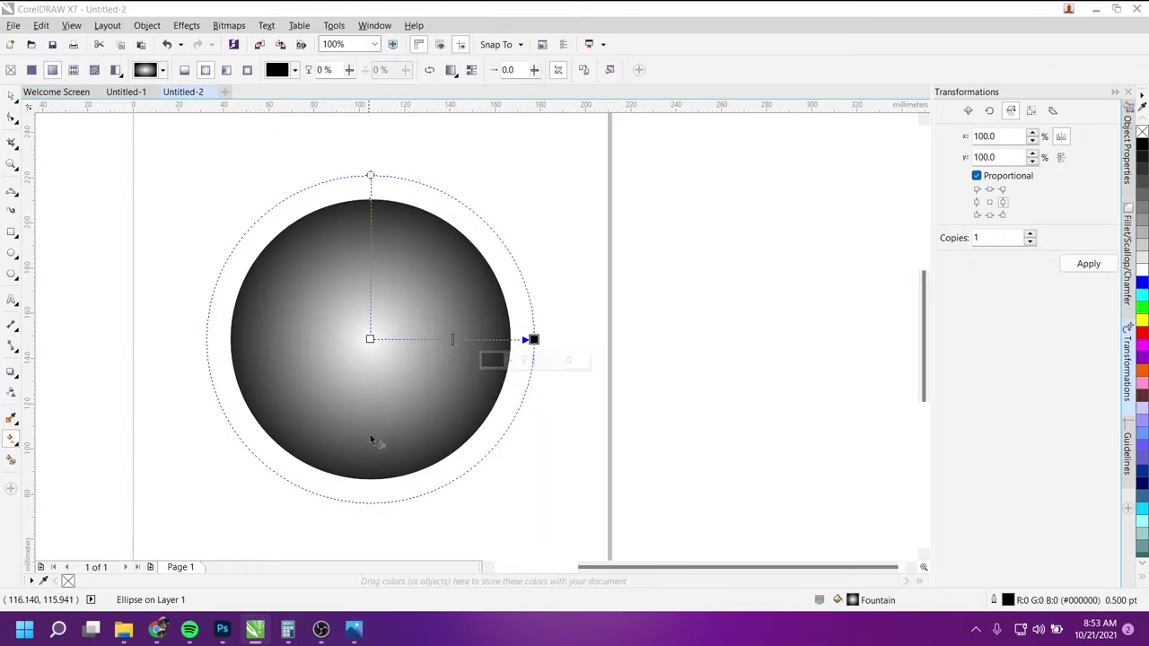
Step: Switch to a linear gradient running from the circle's bottom to its top
{"action": "left_click_drag", "start_coordinate": [370, 479], "coordinate": [367, 166]}
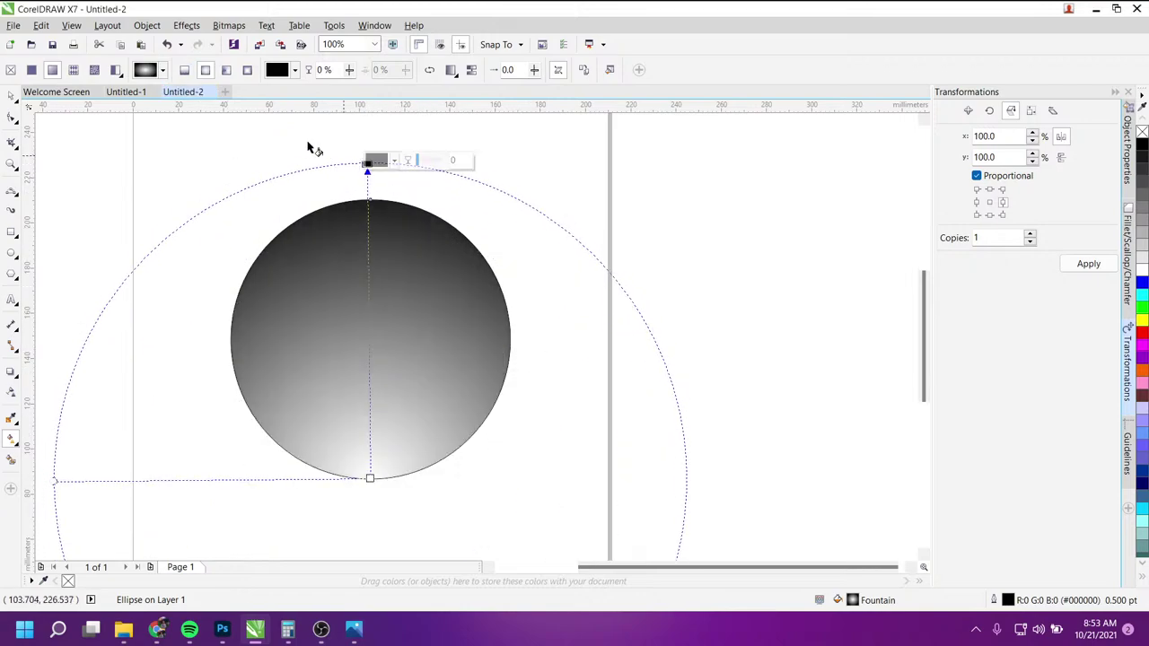
{"action": "left_click", "coordinate": [184, 71]}
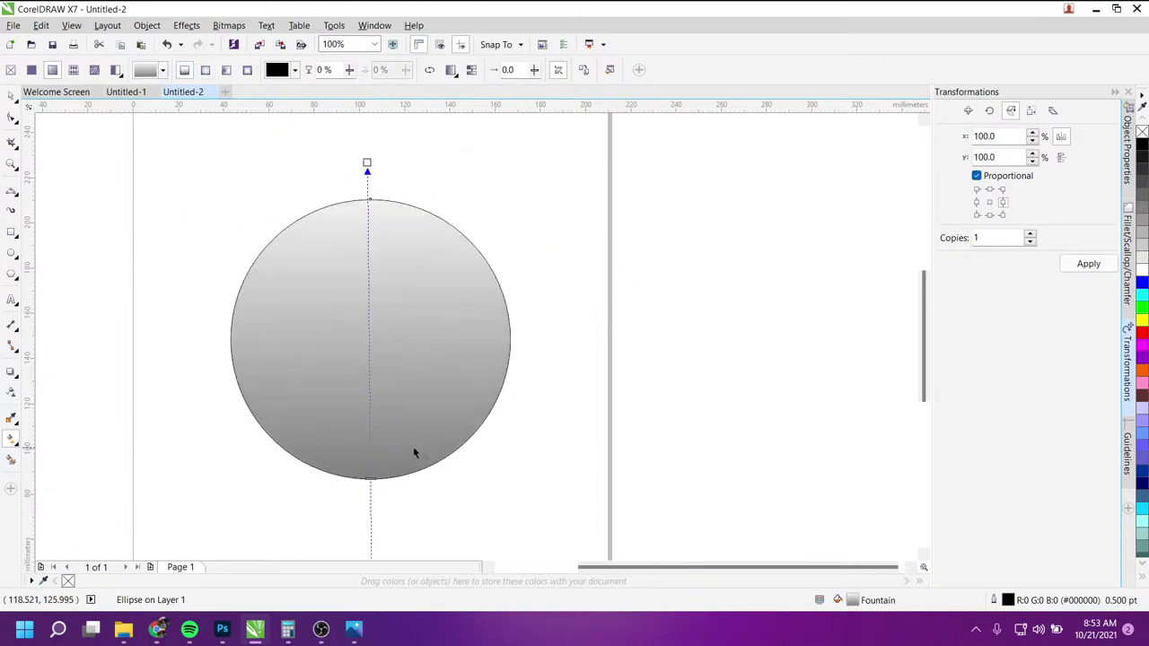
{"action": "scroll", "coordinate": [380, 339], "scroll_direction": "down", "scroll_amount": 2}
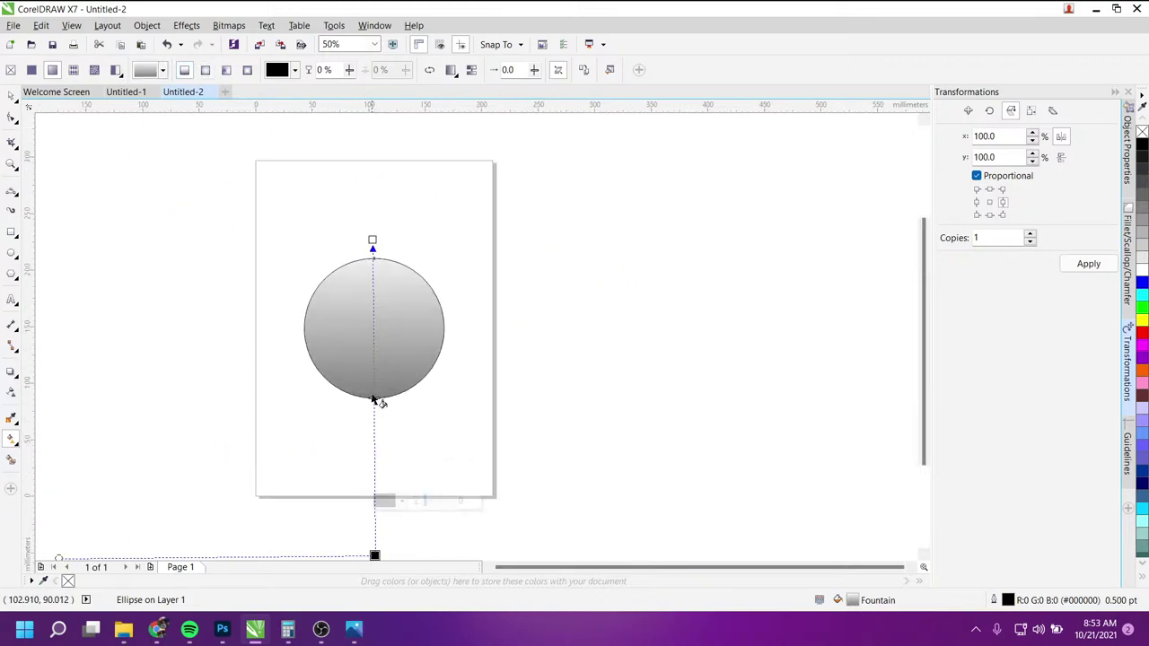
{"action": "left_click_drag", "start_coordinate": [374, 396], "coordinate": [372, 235]}
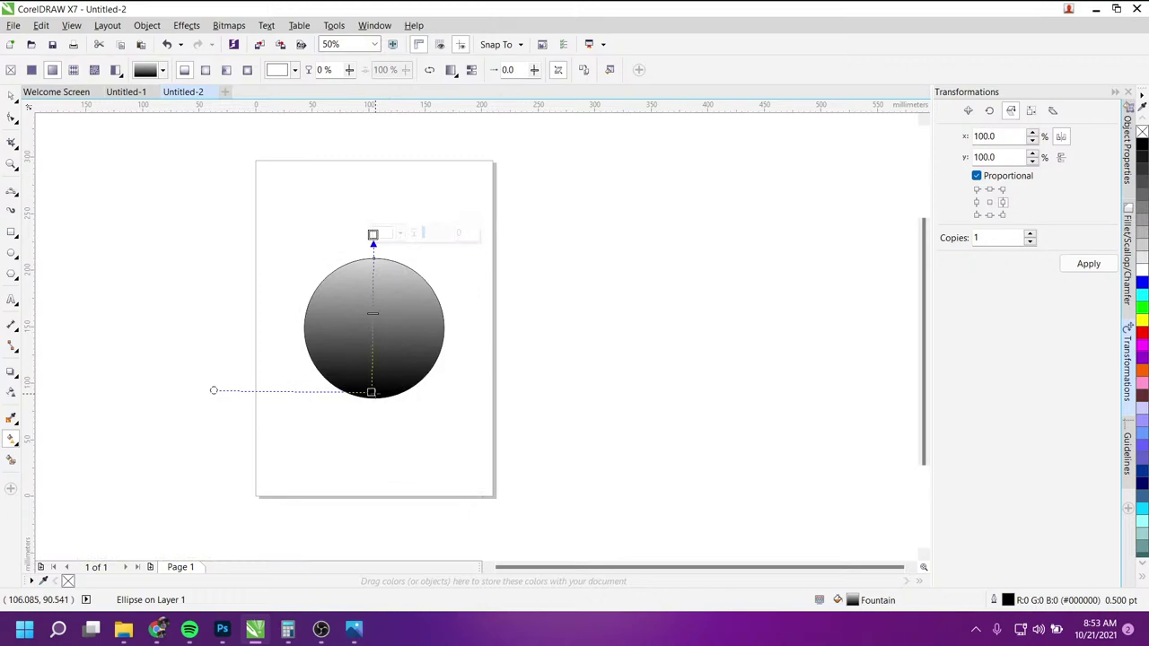
{"action": "left_click_drag", "start_coordinate": [371, 393], "coordinate": [372, 420]}
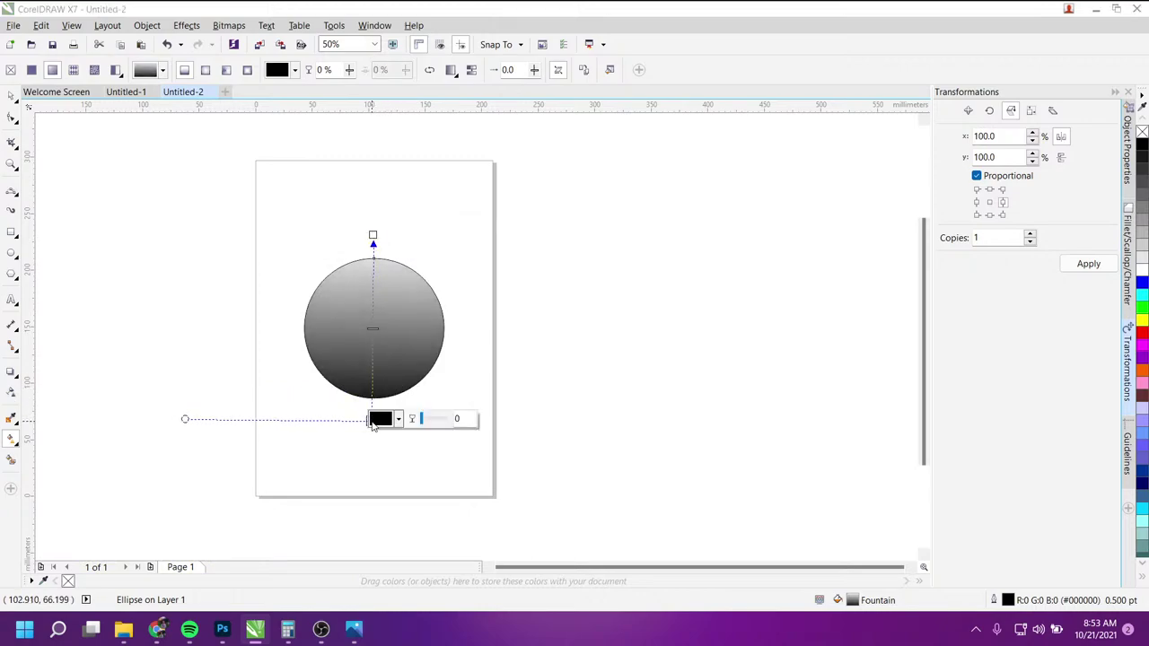
Step: Set the gradient's bottom node to red and top node to yellow (~#FFD900)
{"action": "left_click", "coordinate": [380, 421]}
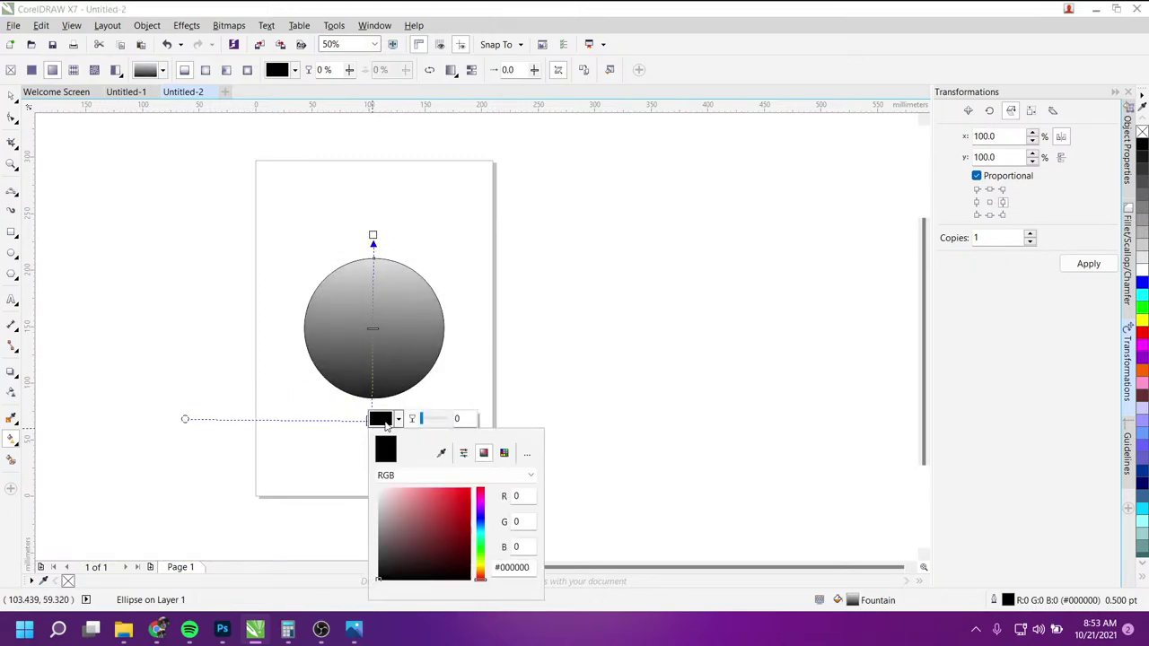
{"action": "left_click", "coordinate": [457, 492]}
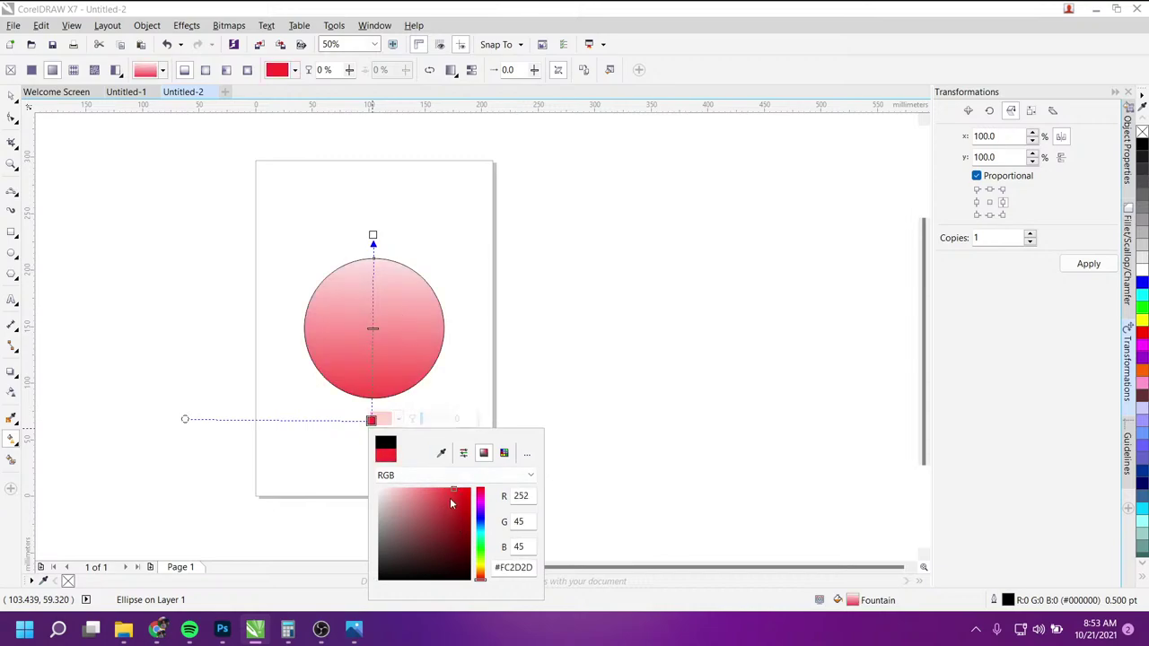
{"action": "left_click", "coordinate": [471, 490]}
{"action": "left_click", "coordinate": [373, 243]}
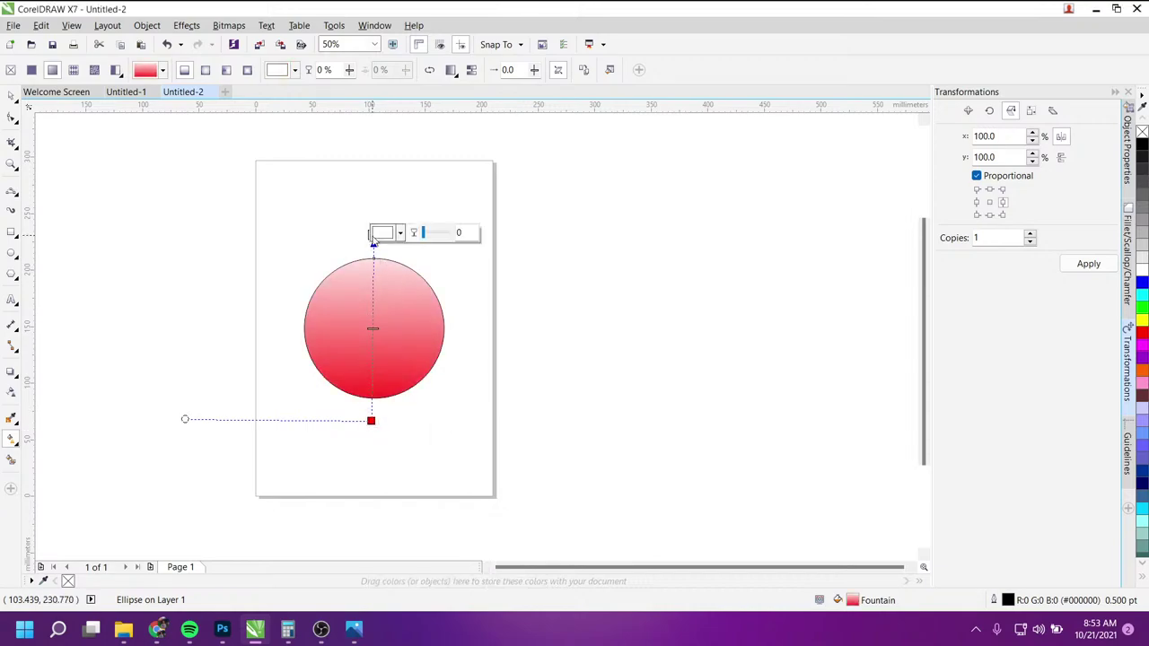
{"action": "left_click", "coordinate": [384, 233]}
{"action": "left_click_drag", "start_coordinate": [482, 393], "coordinate": [485, 386]}
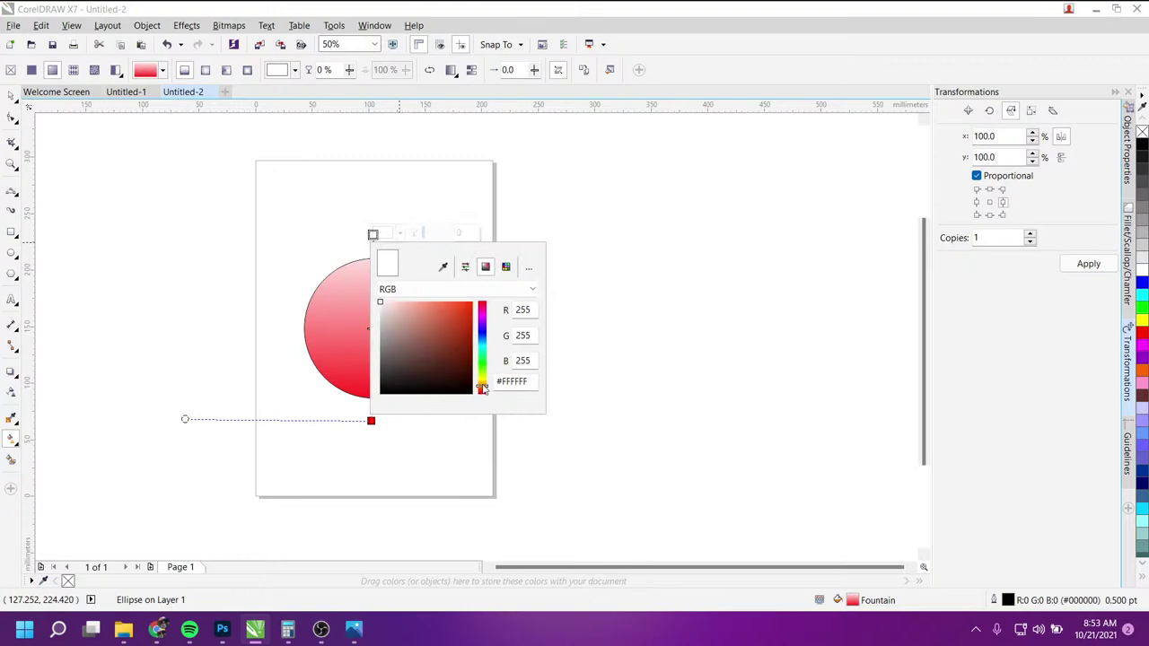
{"action": "left_click", "coordinate": [483, 385]}
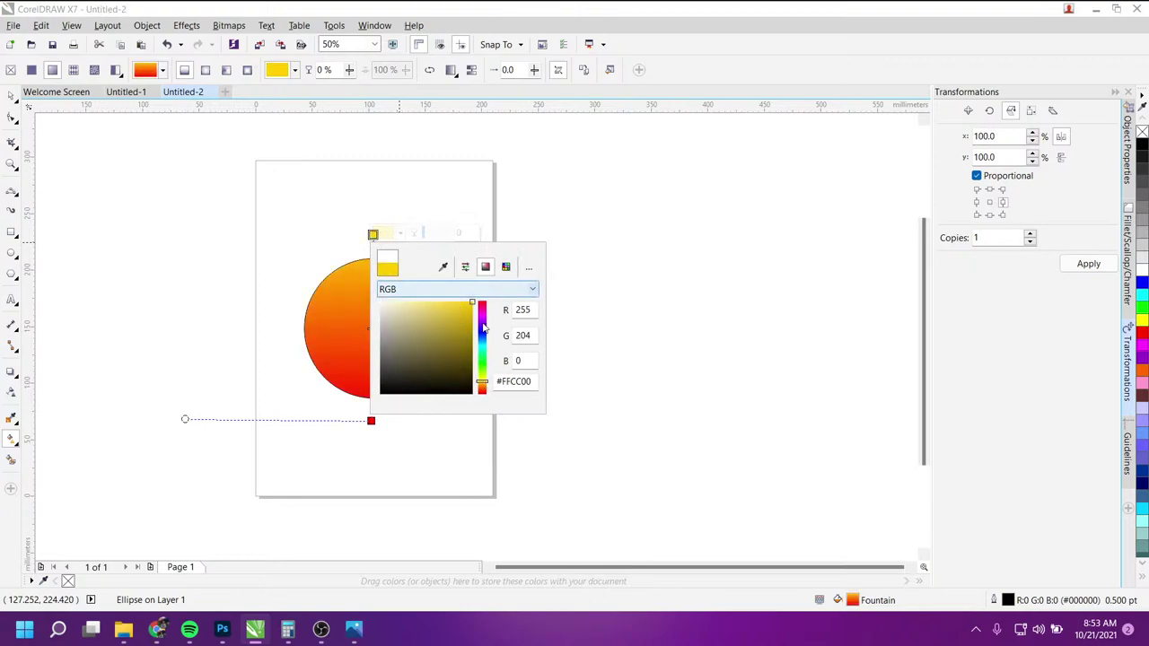
{"action": "left_click_drag", "start_coordinate": [483, 386], "coordinate": [483, 384]}
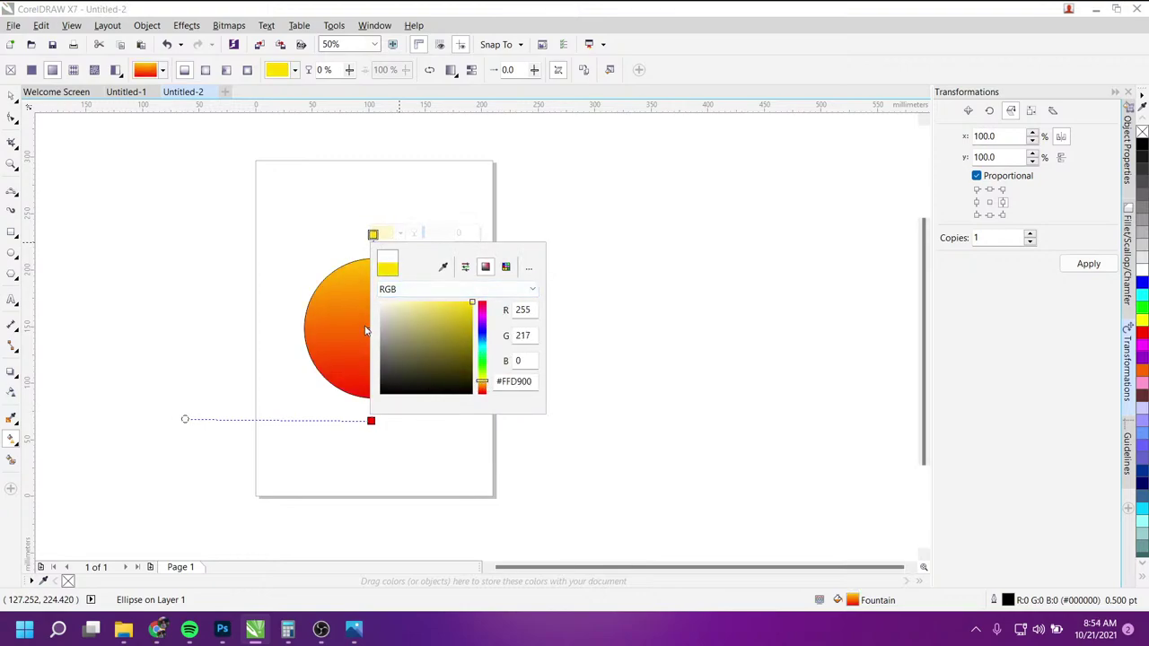
{"action": "left_click", "coordinate": [83, 119]}
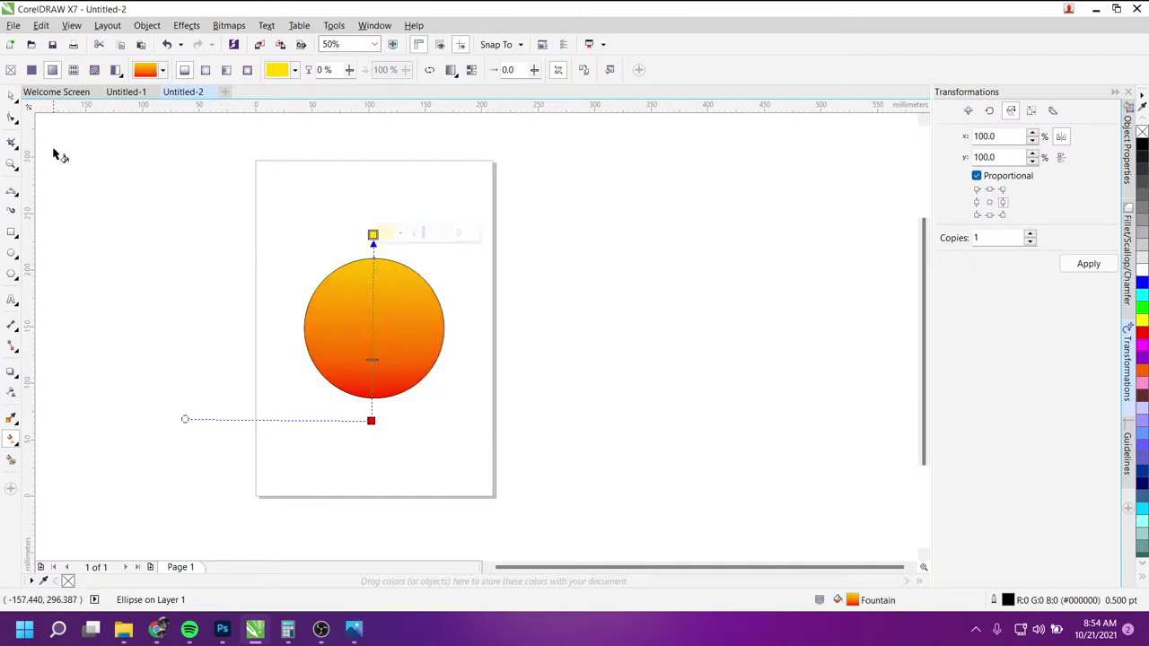
Step: Remove the gradient circle's black outline
{"action": "left_click", "coordinate": [11, 115]}
{"action": "left_click", "coordinate": [11, 95]}
{"action": "scroll", "coordinate": [323, 290], "scroll_direction": "up", "scroll_amount": 1}
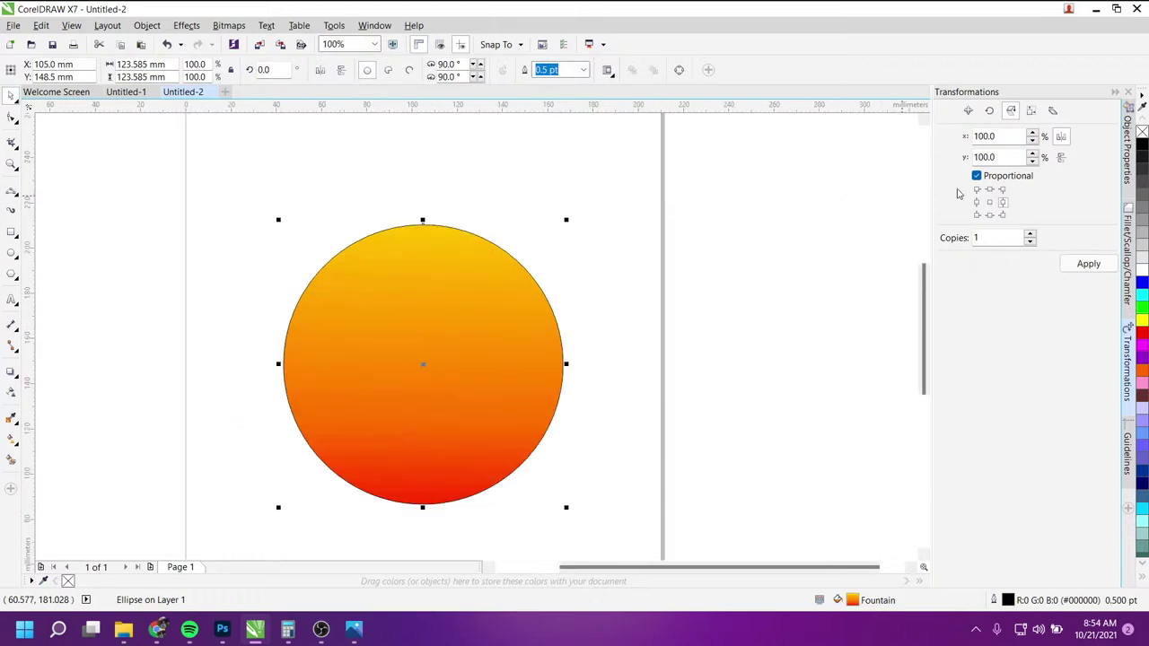
{"action": "right_click", "coordinate": [1143, 132]}
{"action": "left_click", "coordinate": [452, 385]}
{"action": "left_click", "coordinate": [333, 547]}
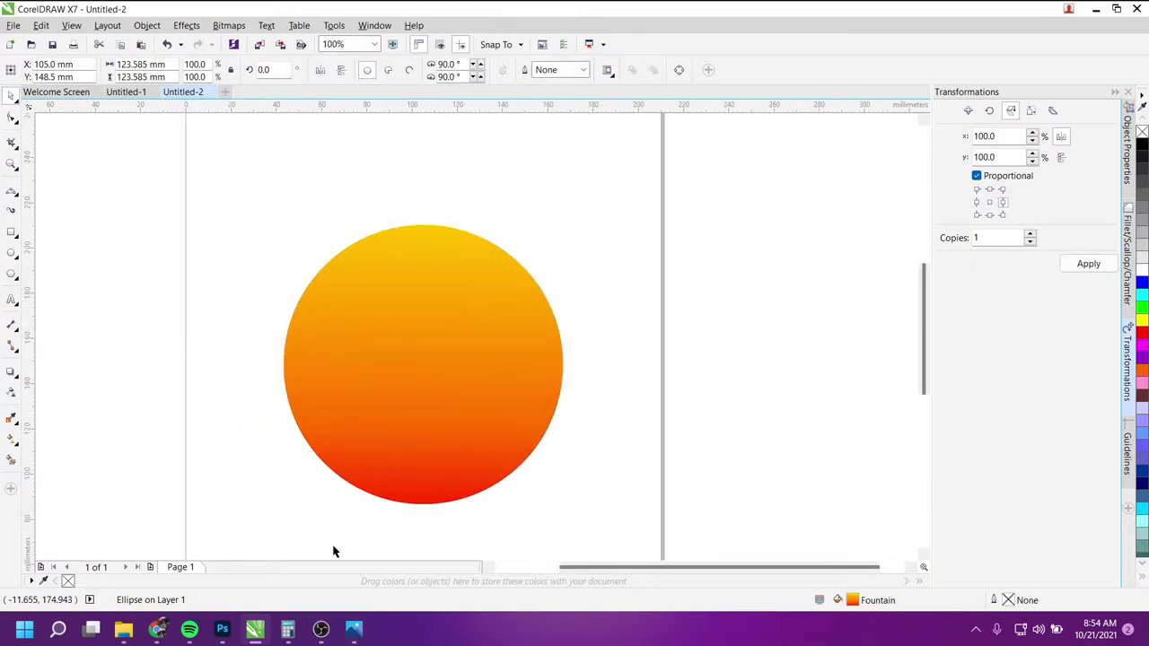
Step: Compare the gradient circle with the reference photo 4.jpg
{"action": "left_click", "coordinate": [354, 631]}
{"action": "left_click", "coordinate": [354, 633]}
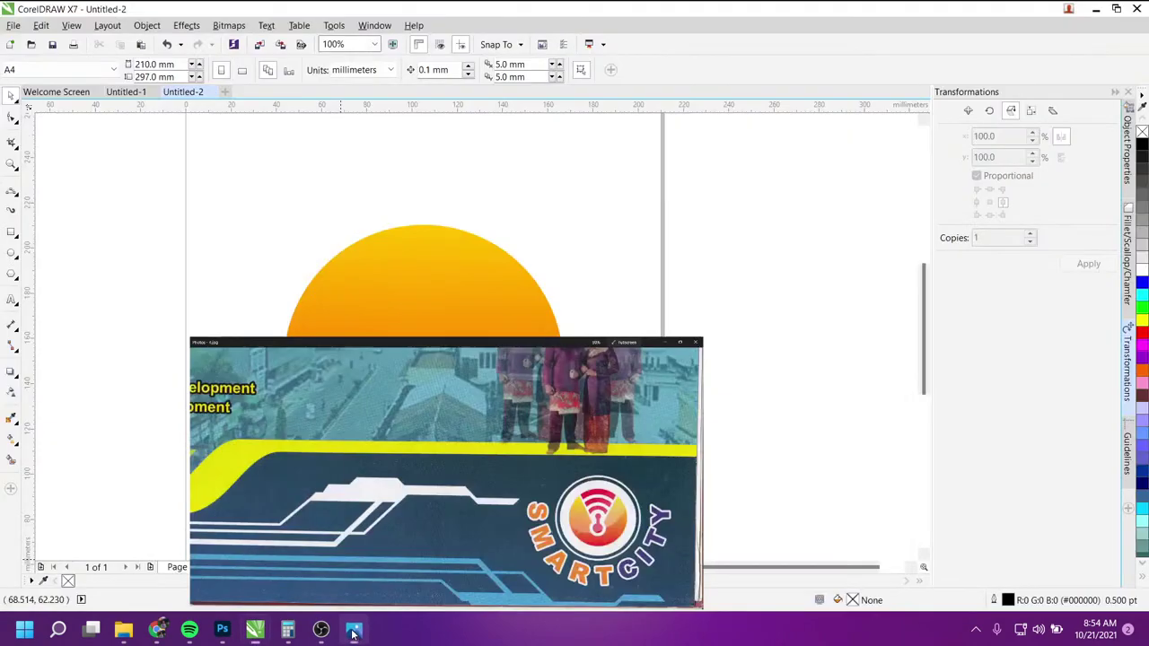
{"action": "left_click", "coordinate": [429, 415]}
{"action": "left_click", "coordinate": [353, 631]}
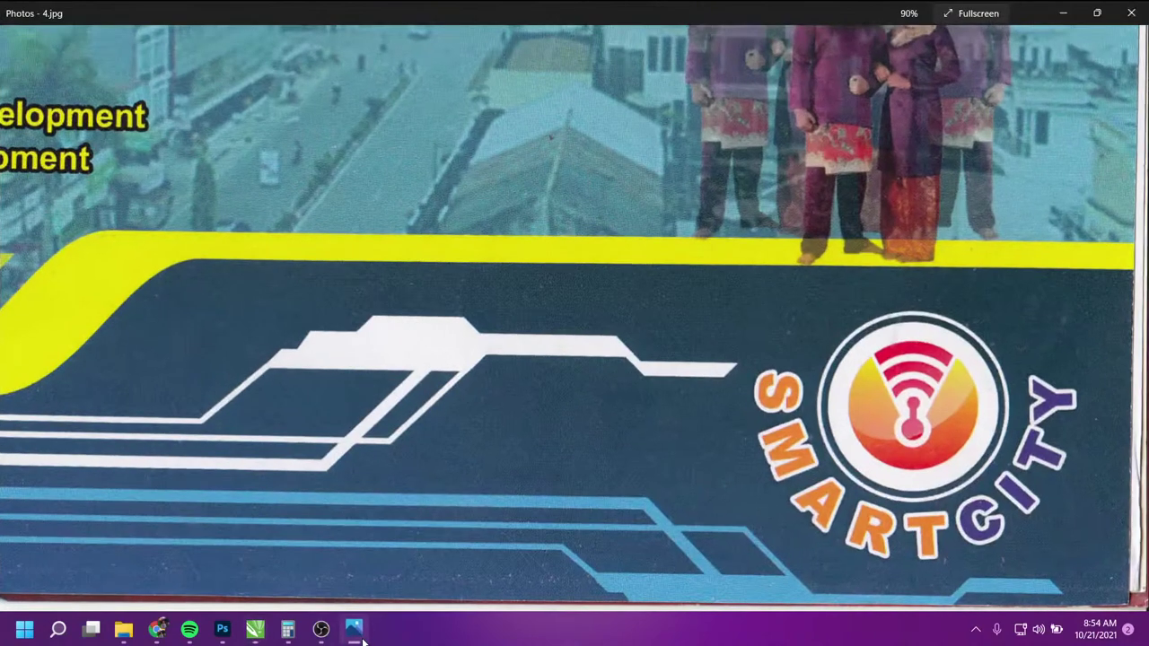
Step: Hide the reference photo and draw a small solid red circle with no outline
{"action": "left_click", "coordinate": [353, 631]}
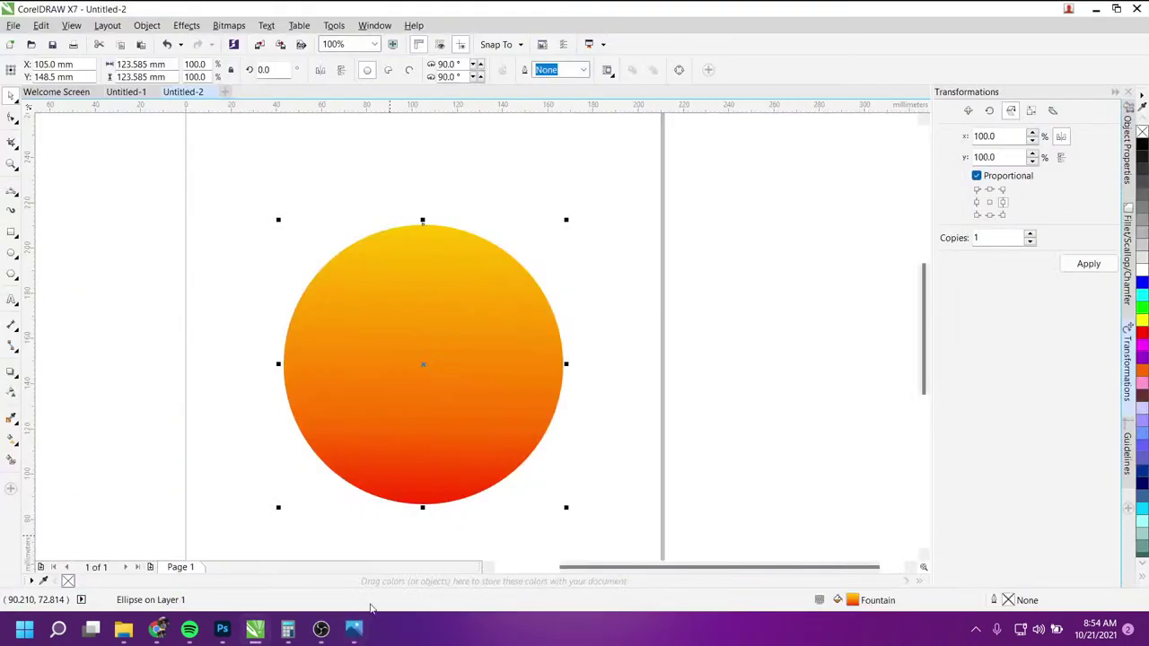
{"action": "left_click", "coordinate": [193, 351]}
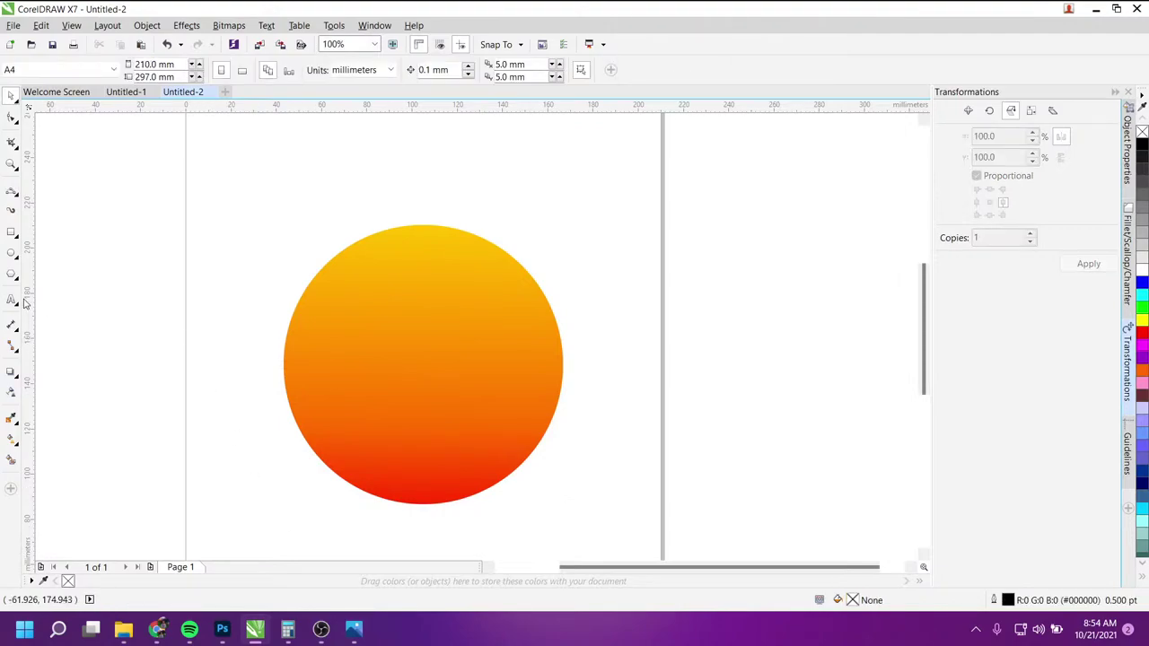
{"action": "left_click", "coordinate": [11, 253]}
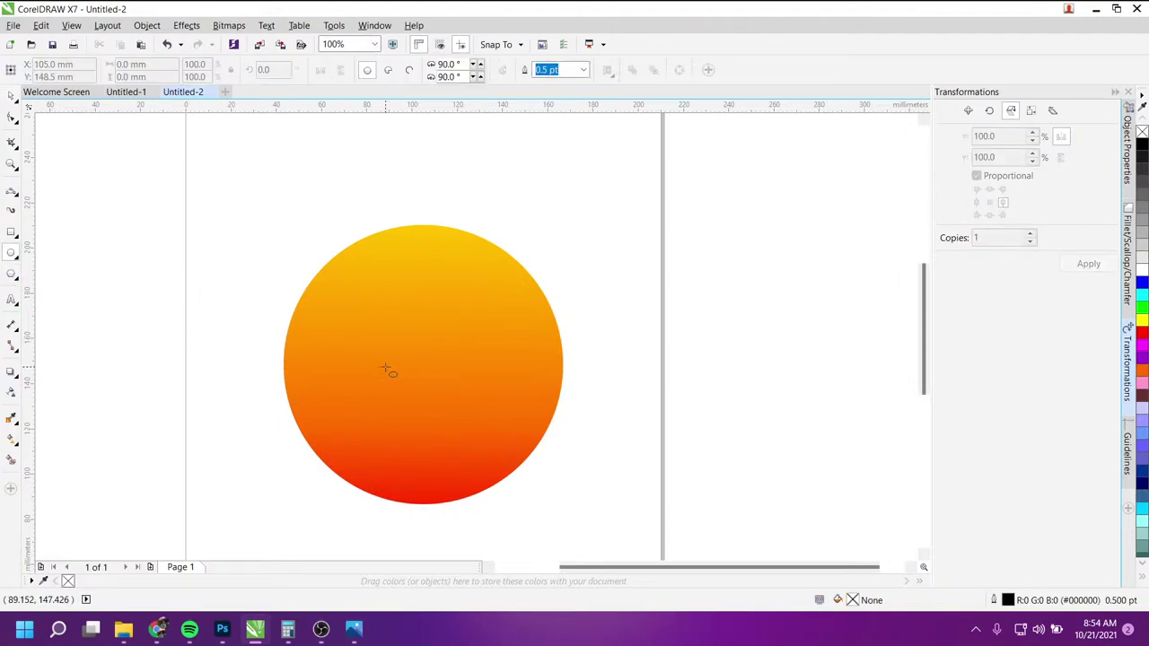
{"action": "left_click_drag", "start_coordinate": [432, 434], "coordinate": [450, 443]}
{"action": "left_click", "coordinate": [1142, 319]}
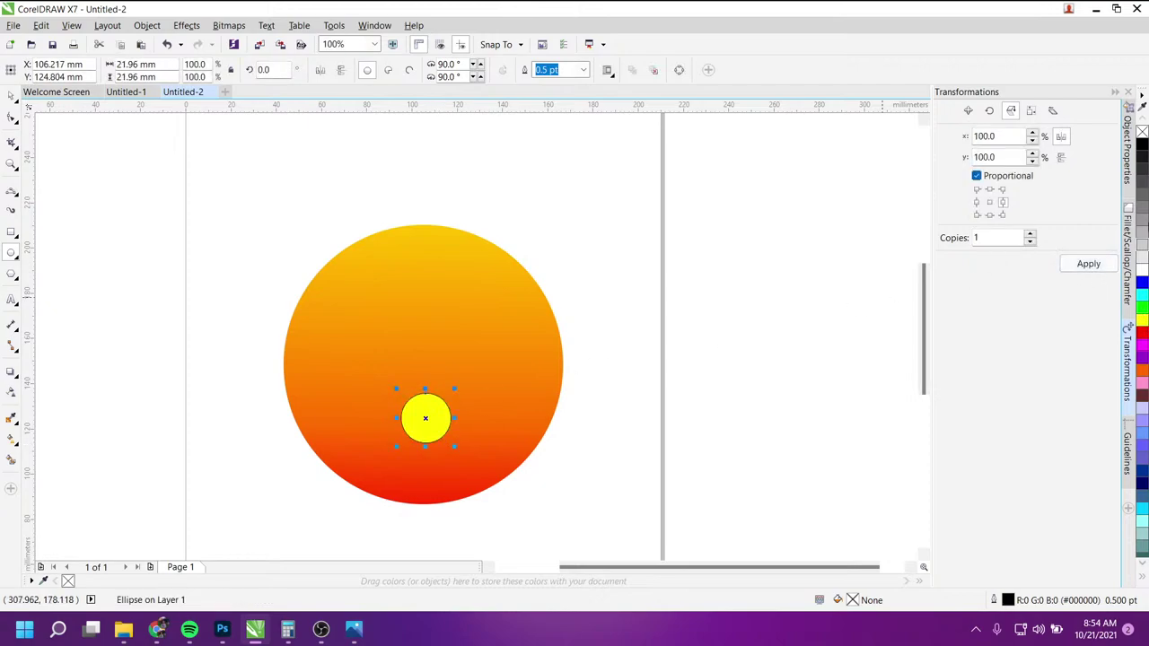
{"action": "left_click", "coordinate": [1142, 332]}
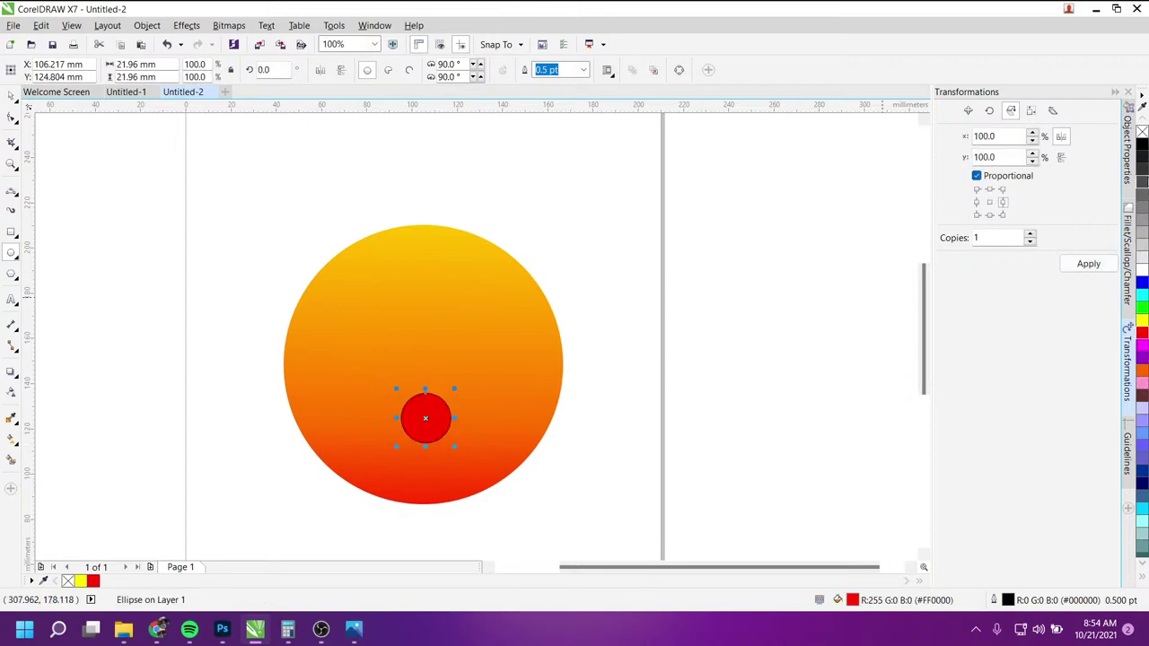
{"action": "right_click", "coordinate": [1142, 132]}
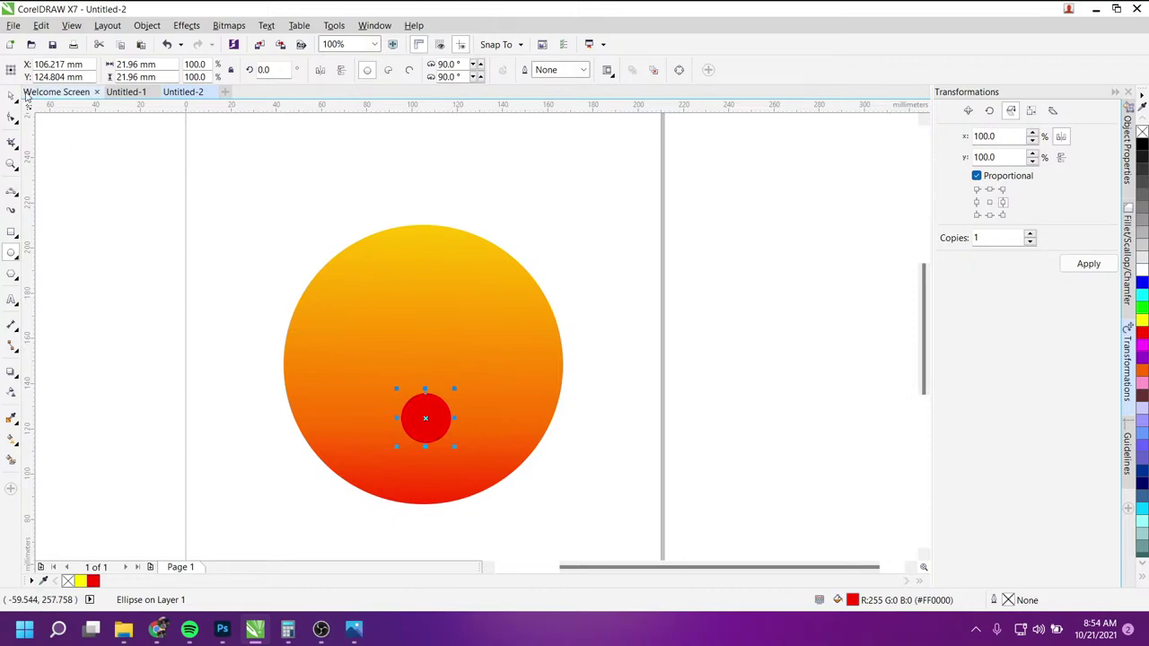
Step: Centre the red circle horizontally on the gradient circle and move it lower
{"action": "left_click", "coordinate": [11, 97]}
{"action": "left_click", "coordinate": [451, 402]}
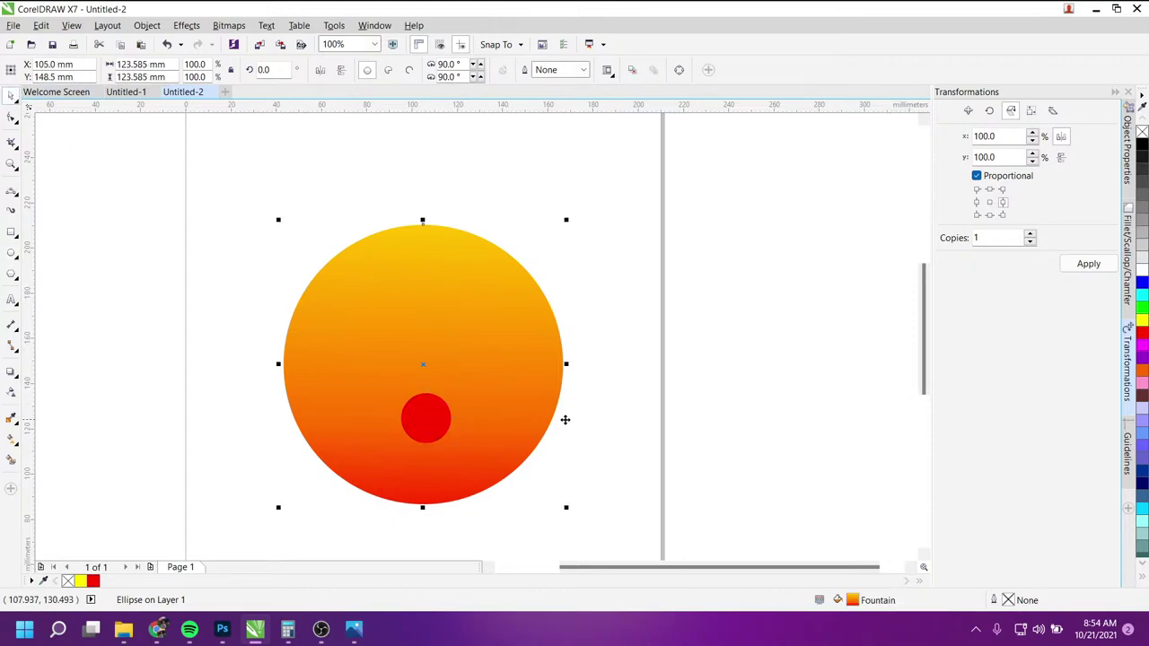
{"action": "left_click", "coordinate": [449, 424]}
{"action": "left_click", "coordinate": [482, 336], "text": "shift"}
{"action": "key", "text": "c"}
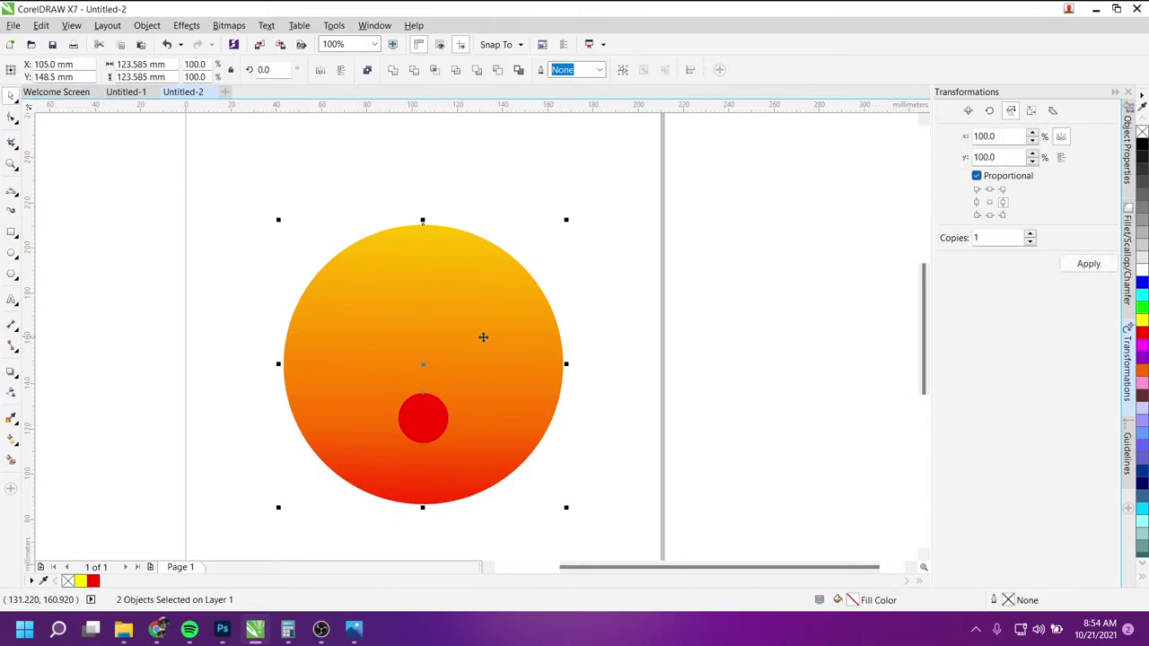
{"action": "left_click", "coordinate": [429, 438]}
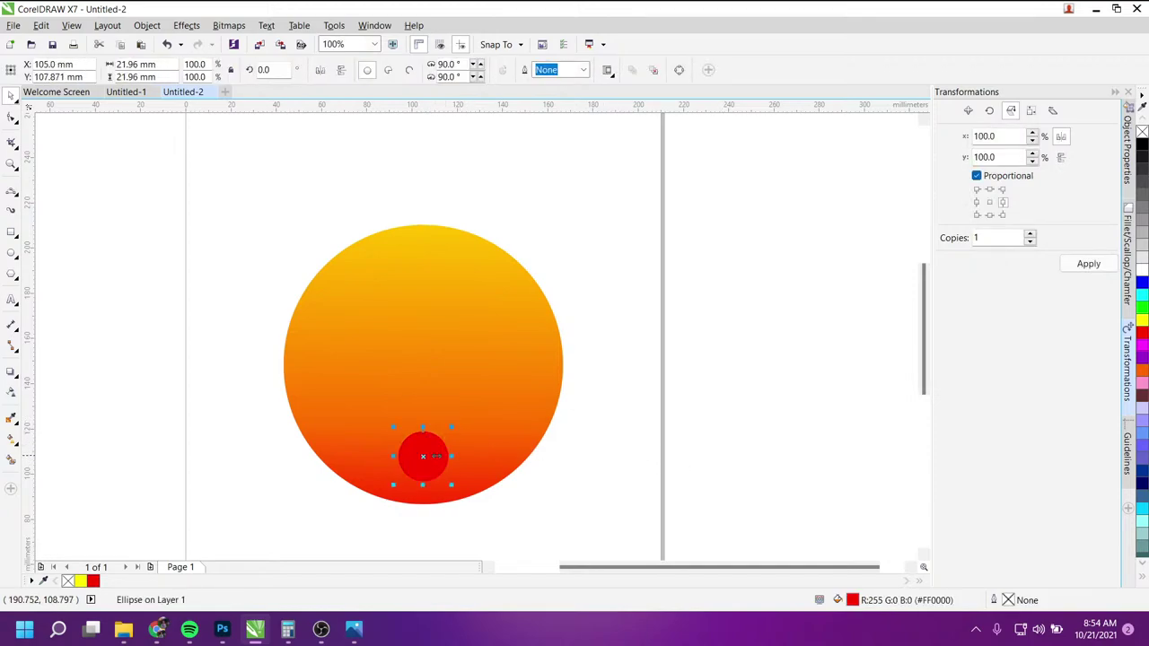
{"action": "left_click_drag", "start_coordinate": [446, 456], "coordinate": [441, 443]}
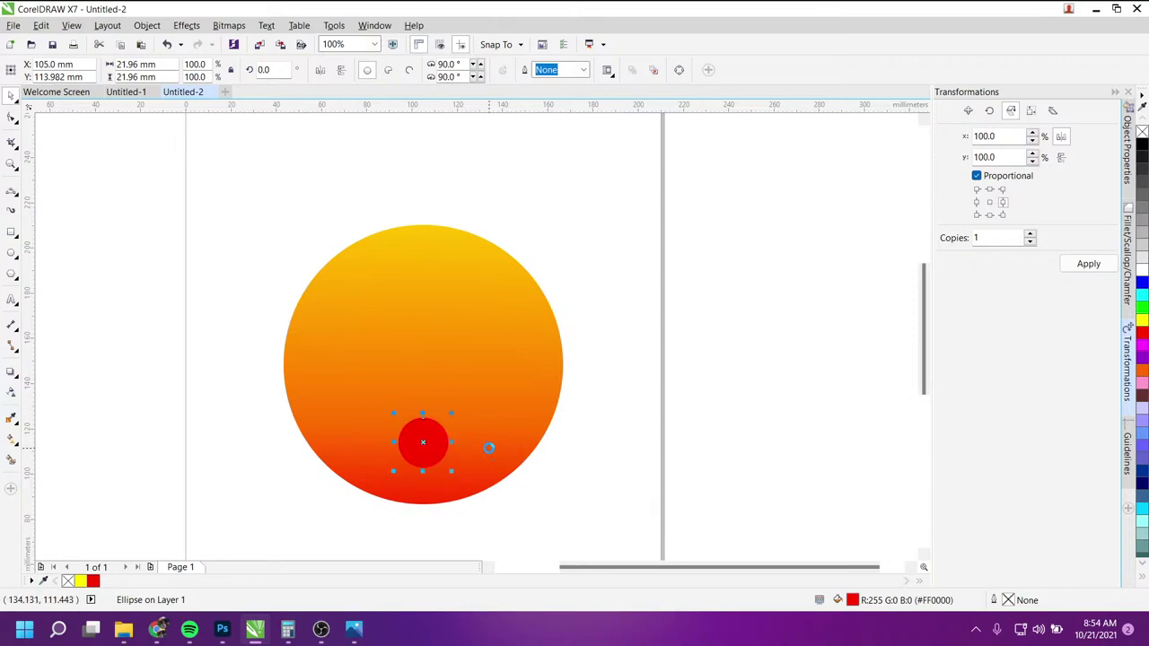
Step: Add a 58% red circle copy above the first, joined by a narrow outline-free red bar
{"action": "mouse_move", "coordinate": [433, 440]}
{"action": "left_mouse_down"}
{"action": "mouse_move", "coordinate": [432, 380]}
{"action": "mouse_move", "coordinate": [453, 382]}
{"action": "mouse_move", "coordinate": [441, 398]}
{"action": "left_mouse_up"}
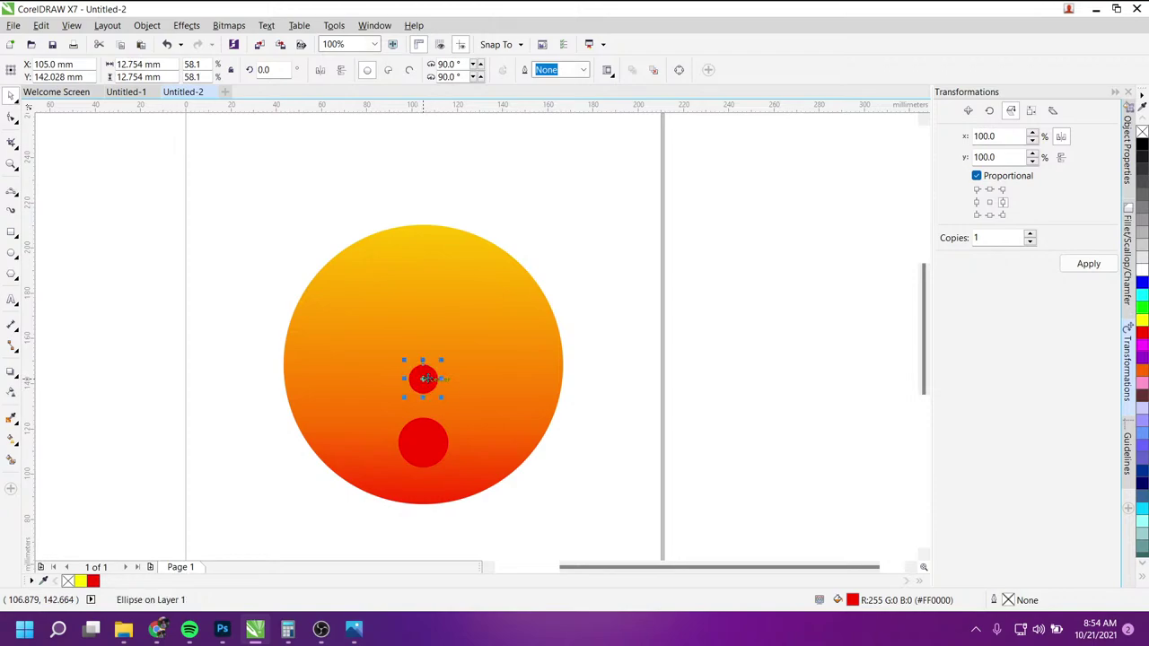
{"action": "left_click", "coordinate": [679, 392]}
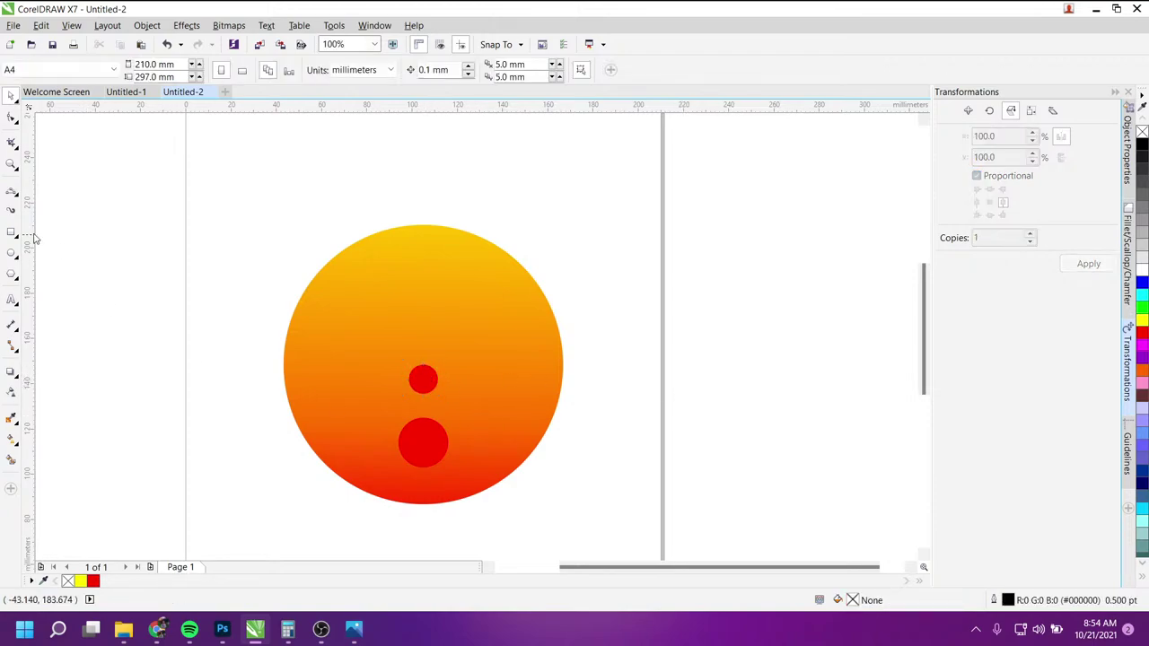
{"action": "key", "text": "F6"}
{"action": "left_click_drag", "start_coordinate": [417, 387], "coordinate": [430, 438]}
{"action": "left_click", "coordinate": [1142, 333]}
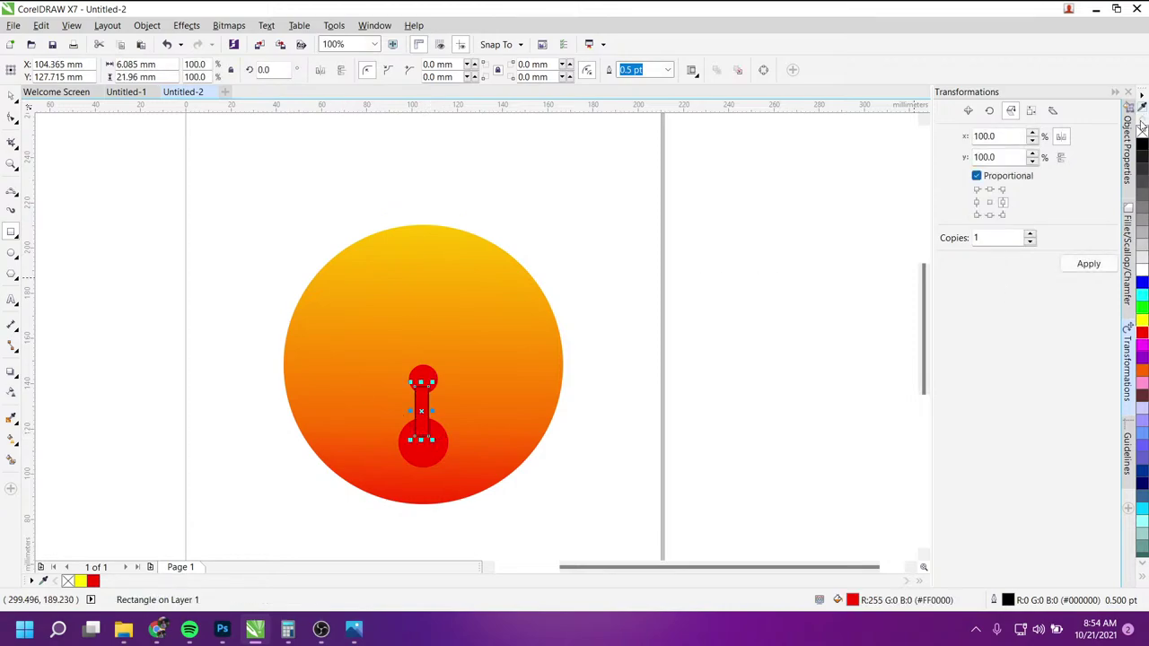
{"action": "right_click", "coordinate": [1140, 132]}
Step: Check the placement of the red bar and the small top circle
{"action": "left_click", "coordinate": [11, 95]}
{"action": "left_click", "coordinate": [353, 344], "text": "shift"}
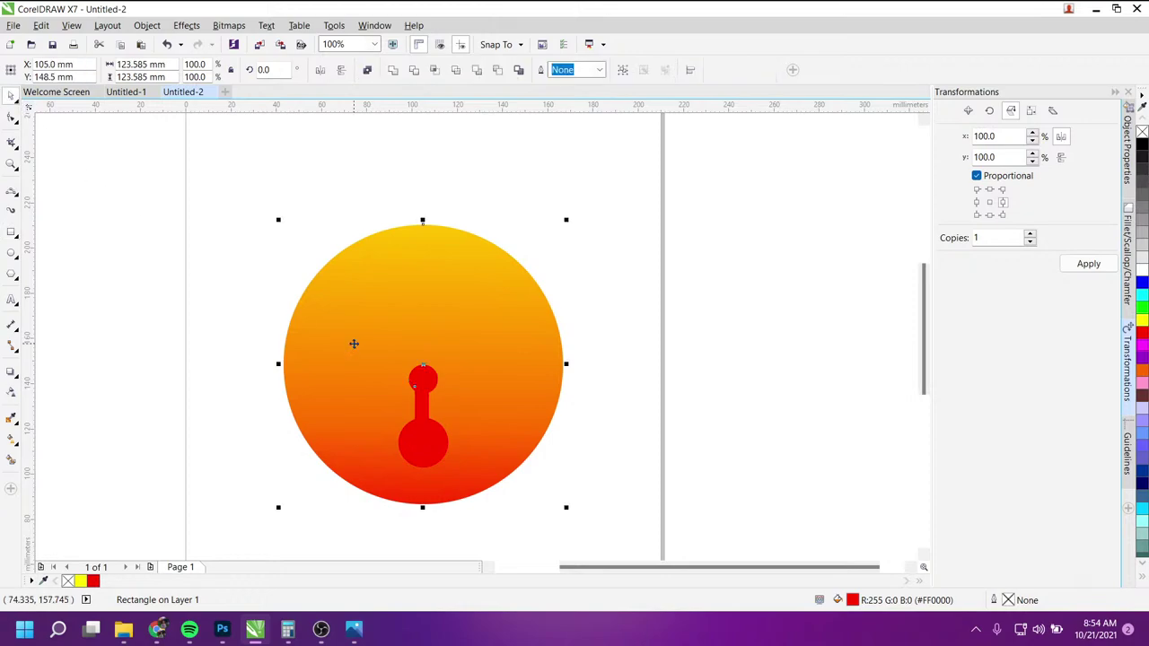
{"action": "left_click", "coordinate": [572, 449]}
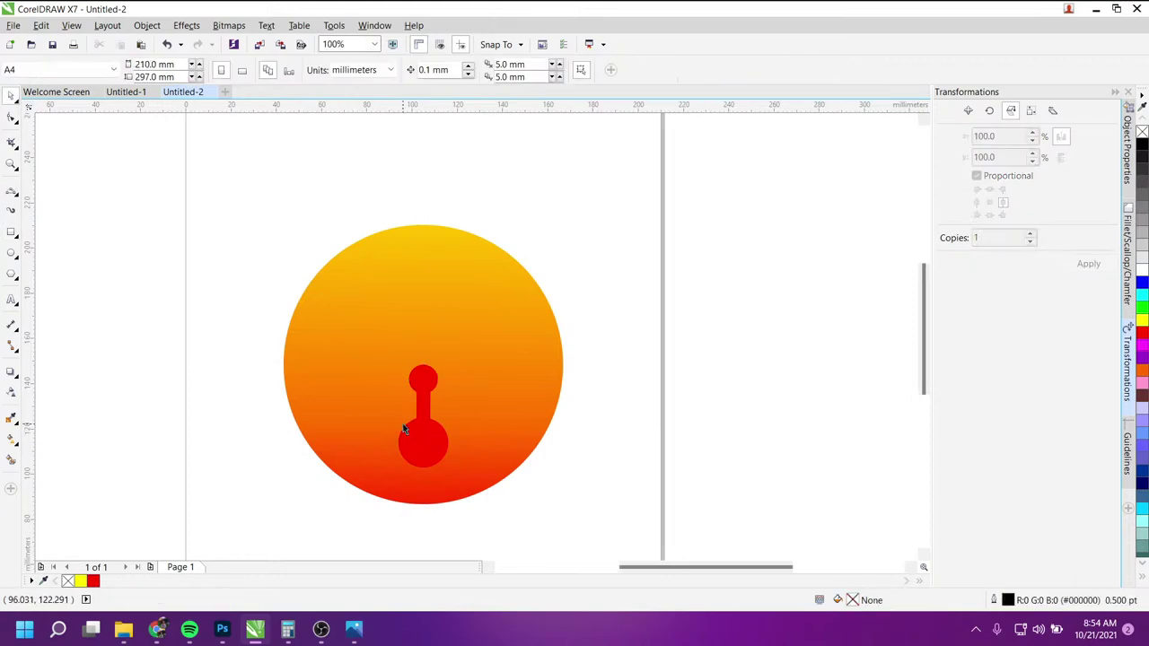
{"action": "scroll", "coordinate": [405, 430], "scroll_direction": "up", "scroll_amount": 2}
{"action": "left_click", "coordinate": [456, 400]}
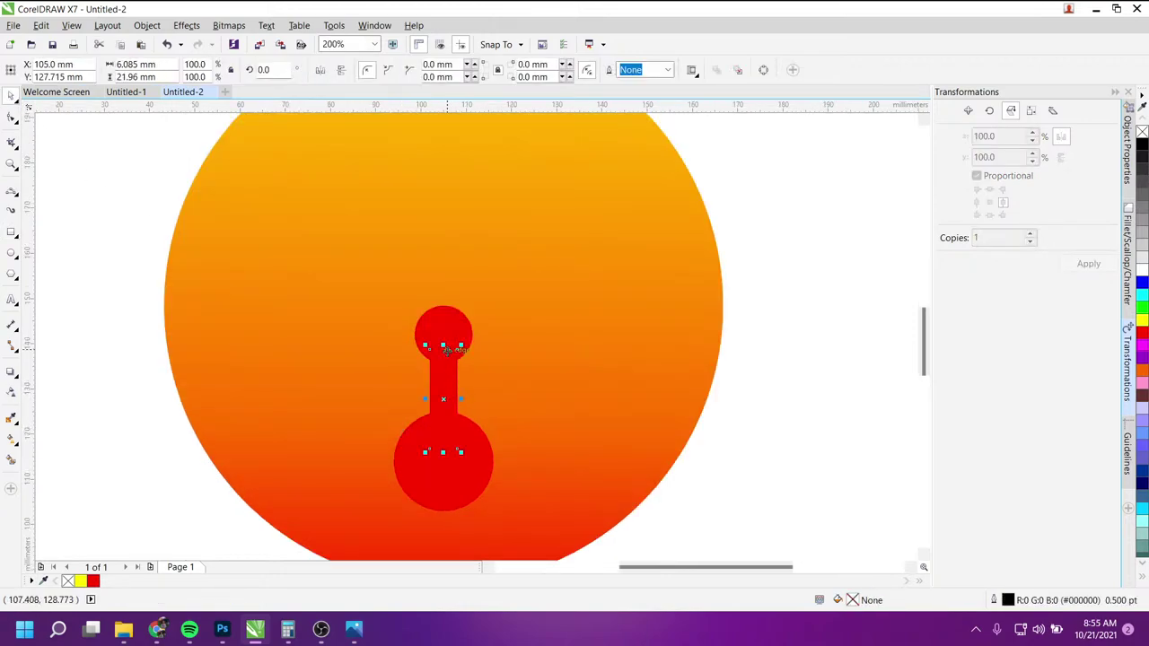
{"action": "left_click", "coordinate": [454, 338]}
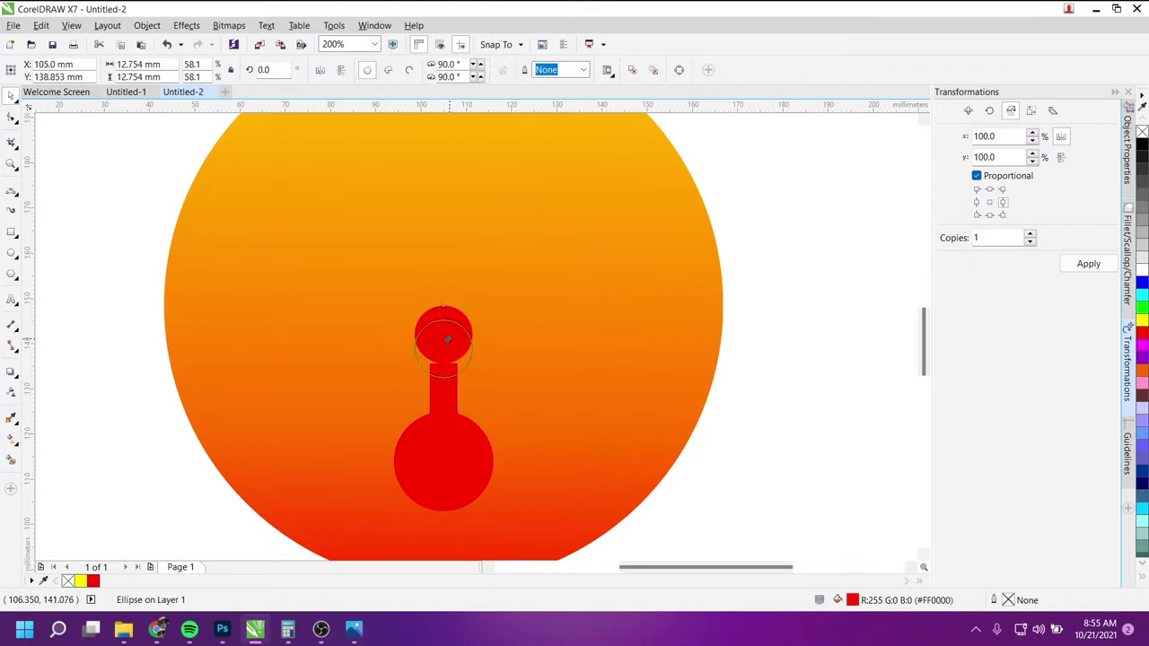
{"action": "left_click", "coordinate": [767, 351]}
{"action": "scroll", "coordinate": [435, 417], "scroll_direction": "down", "scroll_amount": 2}
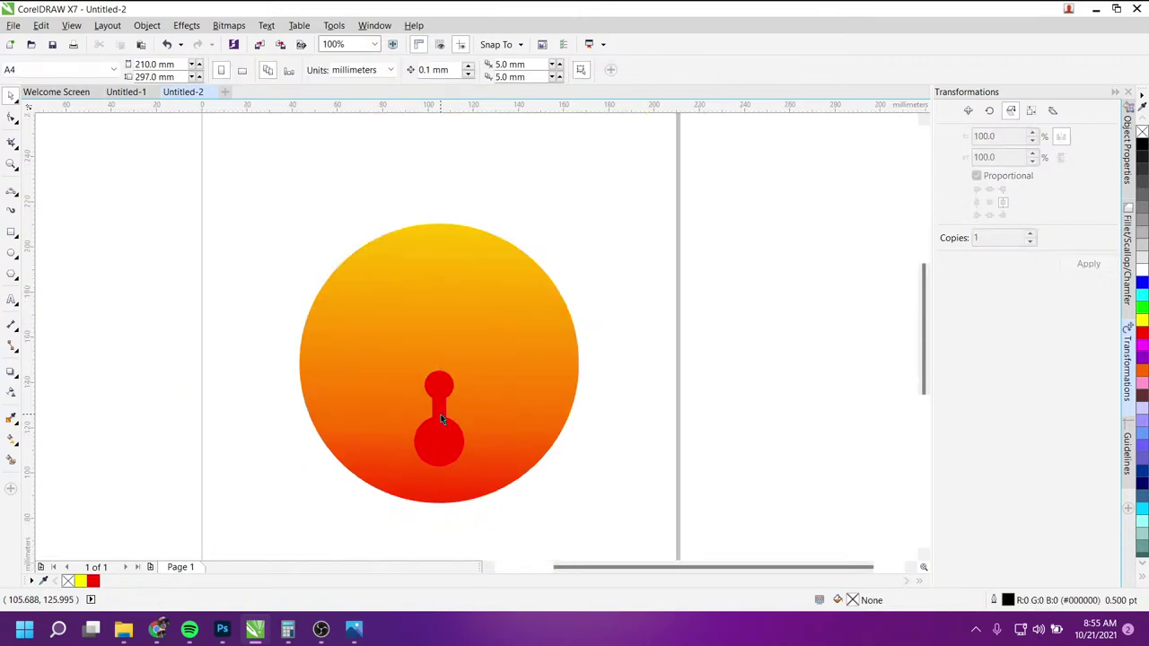
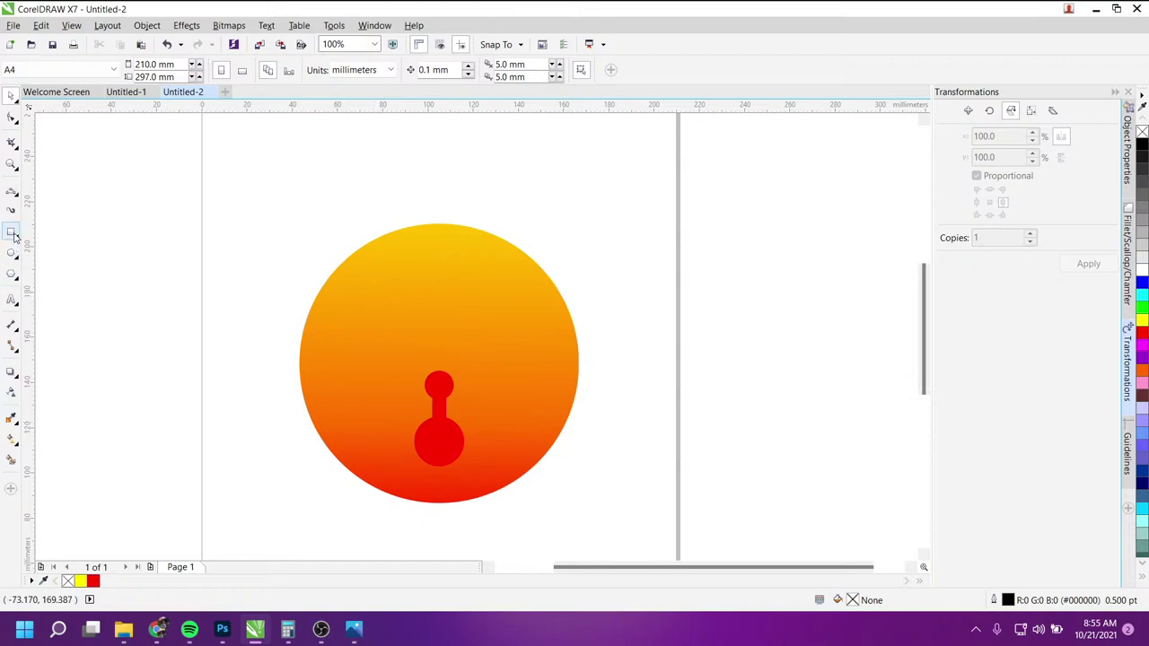
Step: Draw a circle centred over the gradient logo circle, enlarged to about 101.6%
{"action": "left_click", "coordinate": [354, 285]}
{"action": "left_click", "coordinate": [151, 254]}
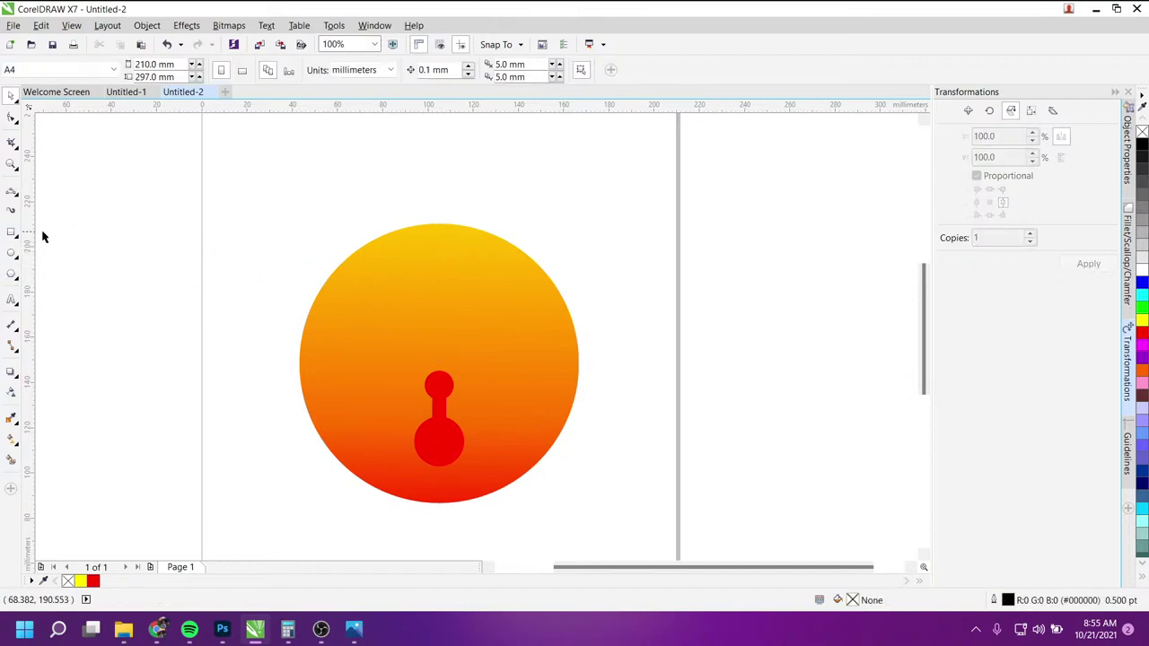
{"action": "left_click", "coordinate": [11, 252]}
{"action": "left_click_drag", "start_coordinate": [278, 229], "coordinate": [554, 481]}
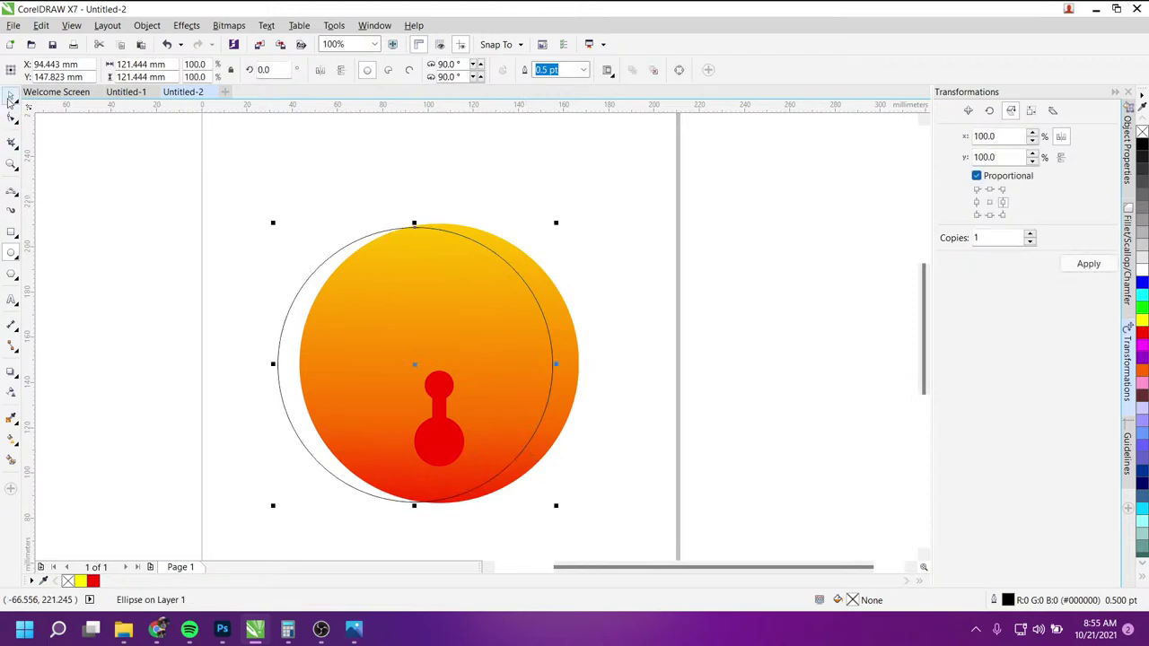
{"action": "left_click", "coordinate": [10, 97]}
{"action": "mouse_move", "coordinate": [403, 300]}
{"action": "left_mouse_down"}
{"action": "mouse_move", "coordinate": [433, 315]}
{"action": "mouse_move", "coordinate": [438, 363]}
{"action": "left_mouse_up"}
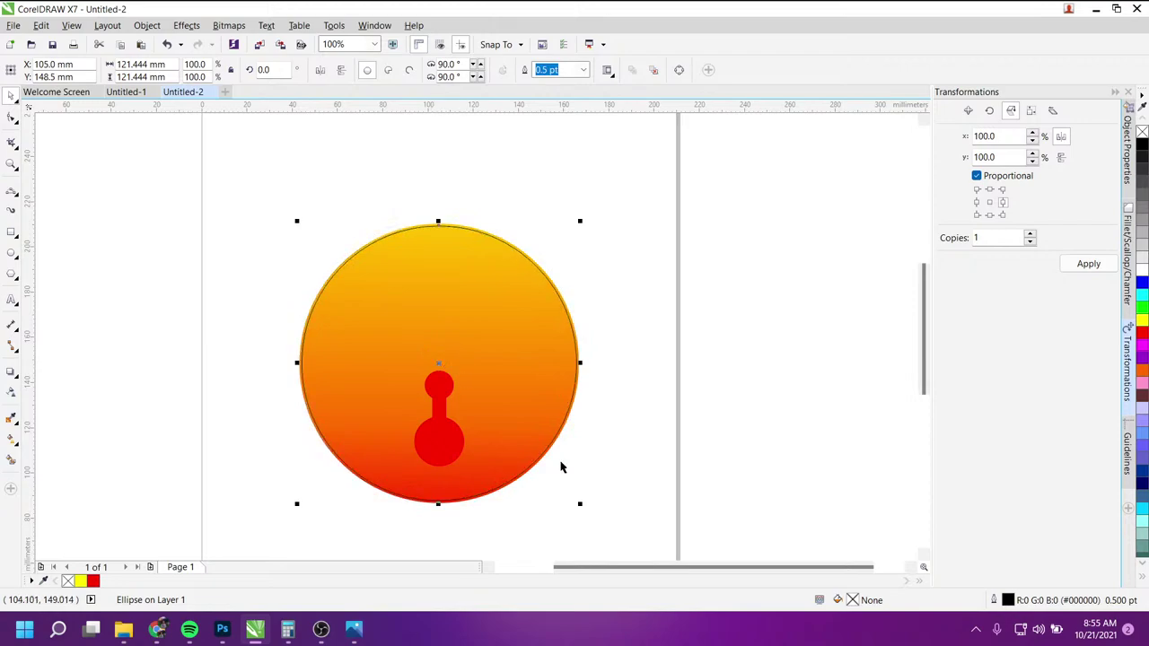
{"action": "left_click_drag", "start_coordinate": [580, 505], "coordinate": [583, 506]}
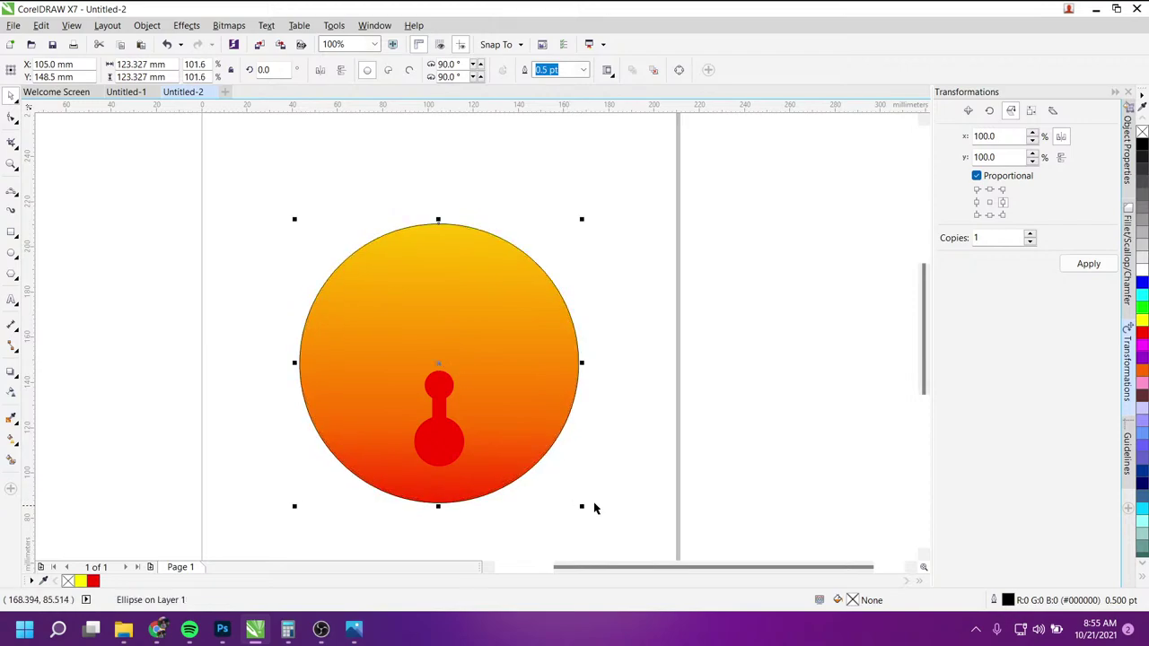
Step: Fill the circle cyan with no outline, adjust its stacking order, and scale a smaller centred copy
{"action": "left_click", "coordinate": [1143, 333]}
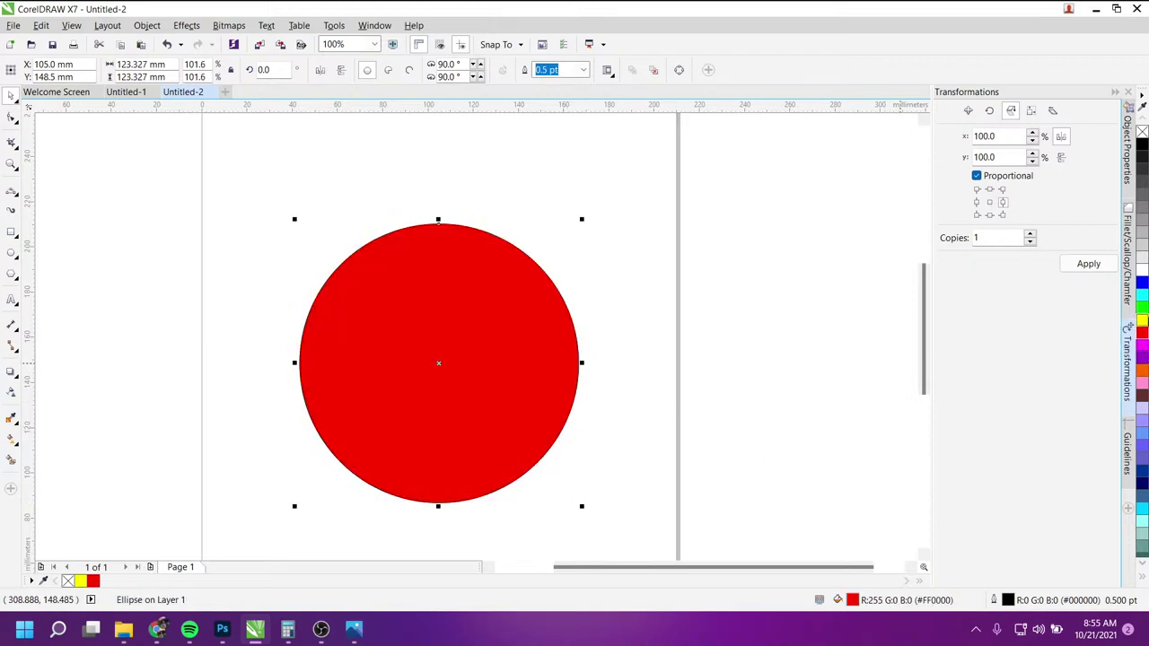
{"action": "left_click", "coordinate": [1142, 294]}
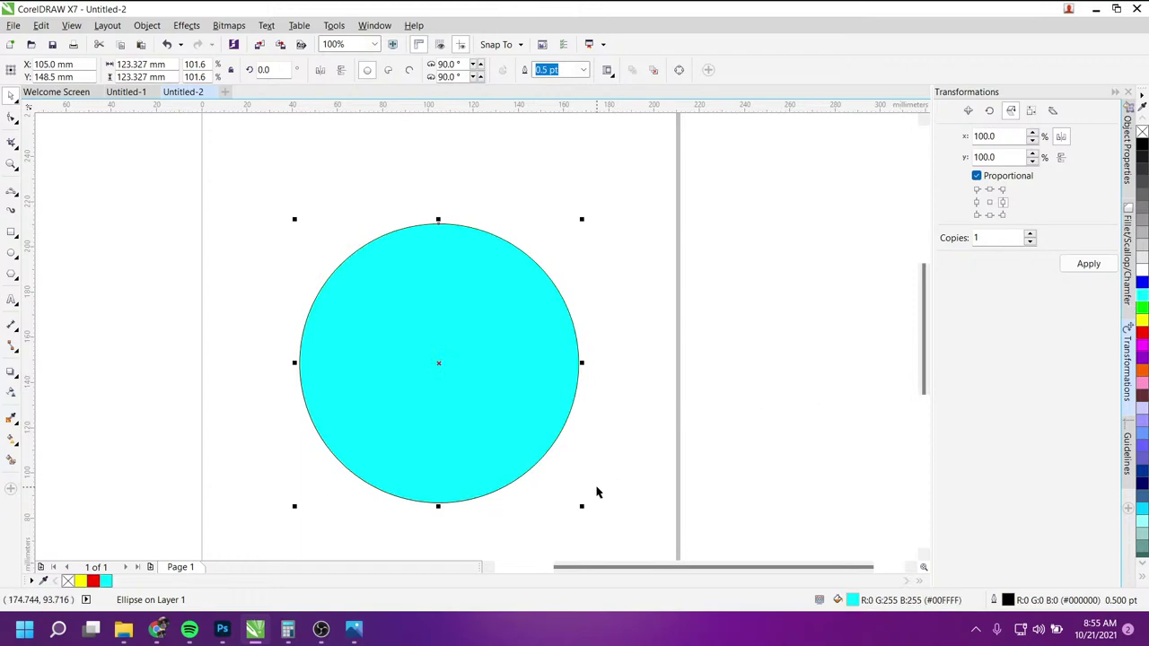
{"action": "key", "text": "shift+Page_Down"}
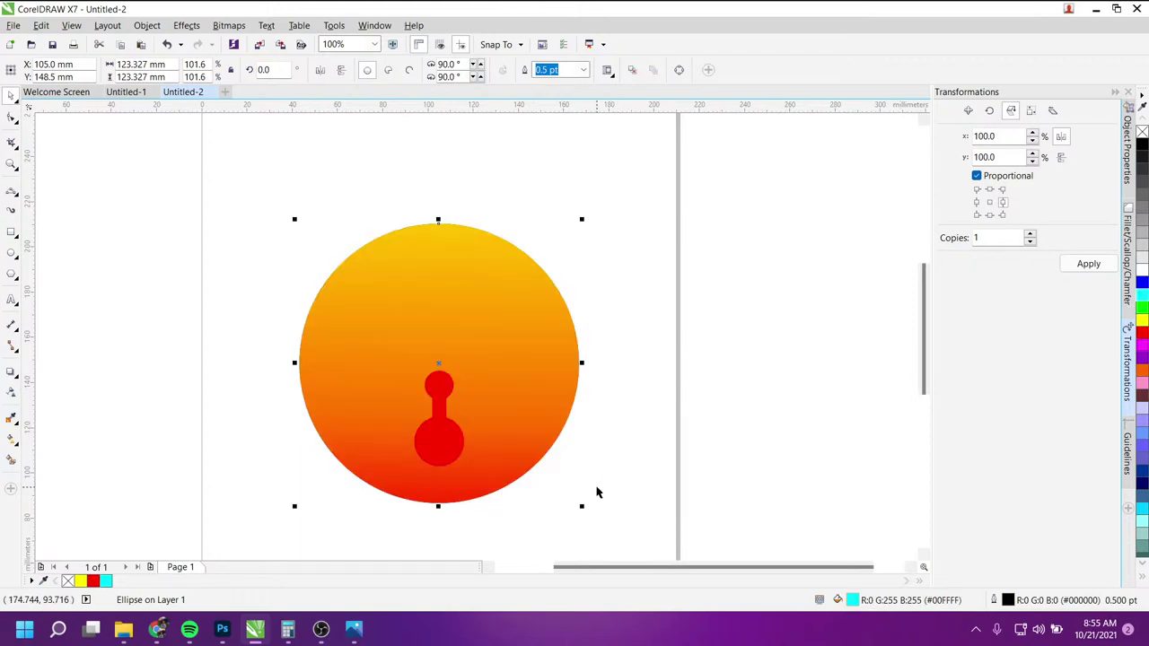
{"action": "key", "text": "ctrl+Page_Up"}
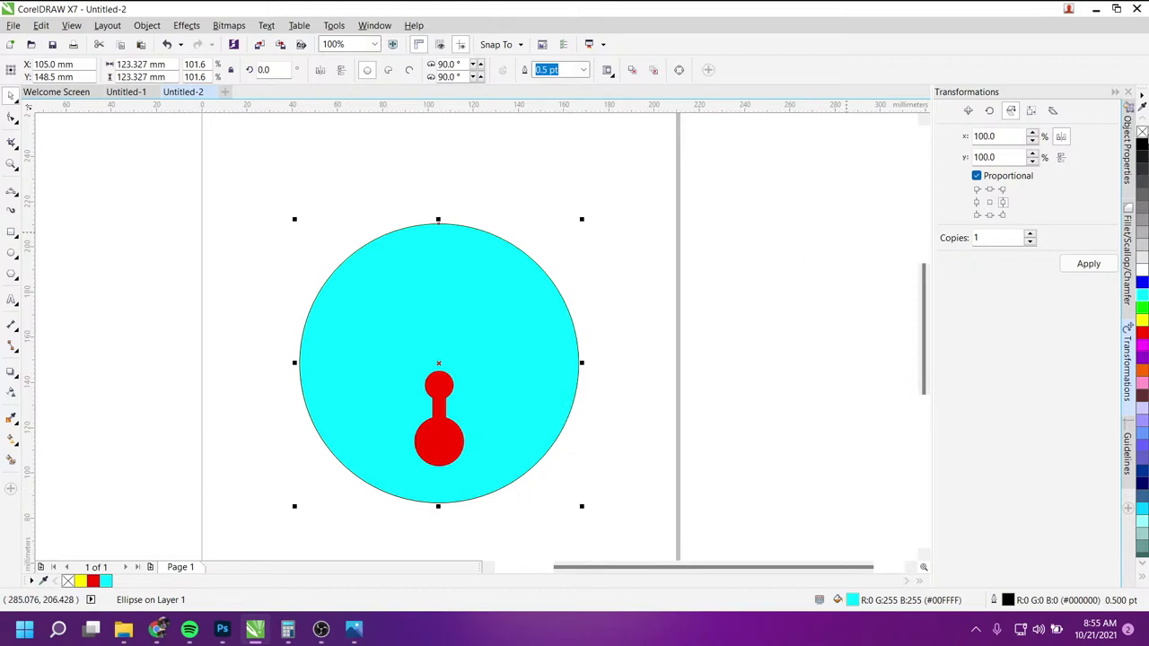
{"action": "right_click", "coordinate": [1143, 132]}
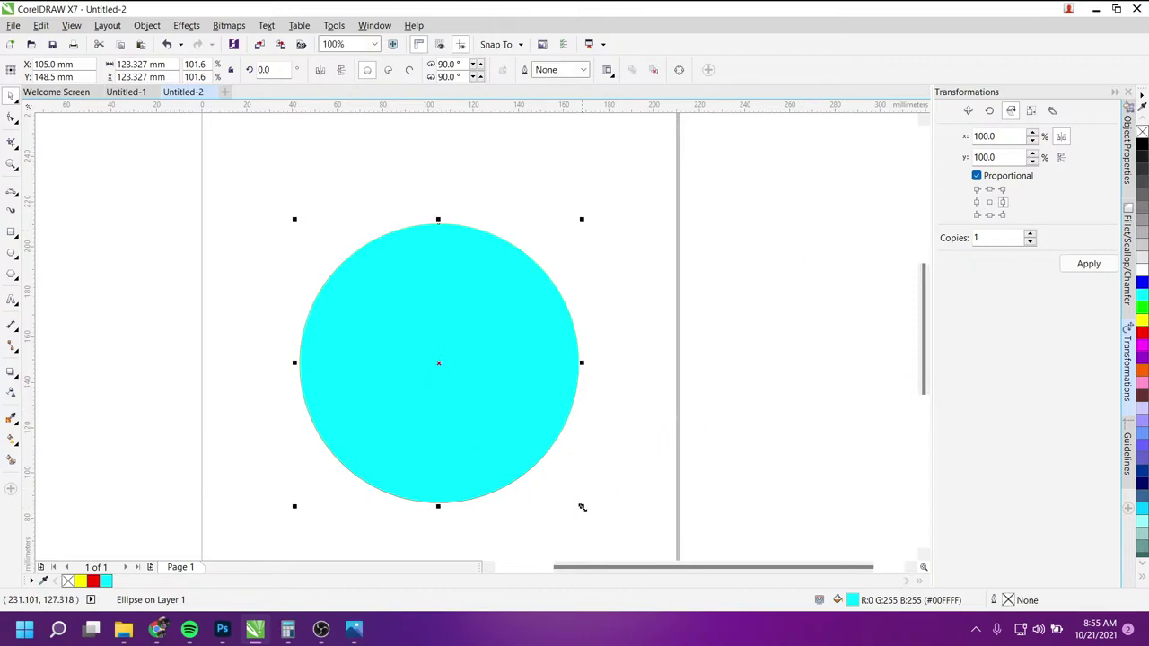
{"action": "left_click_drag", "start_coordinate": [581, 506], "coordinate": [554, 478]}
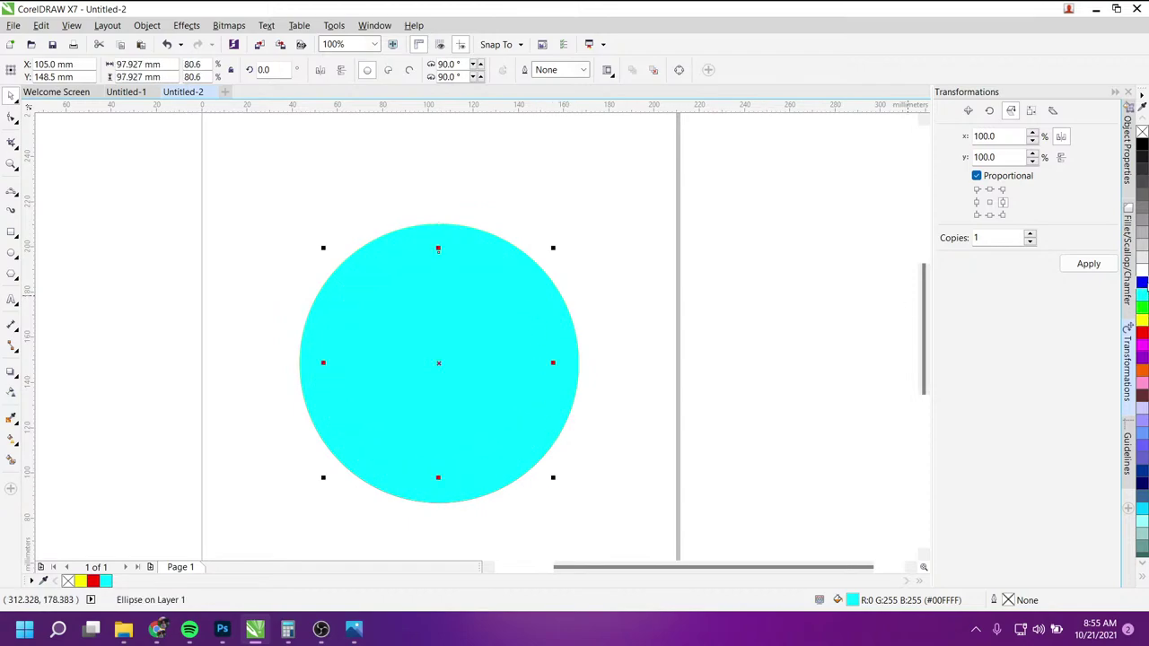
Step: Colour the inner circle blue, trim it from the cyan circle into a ring, and copy the ring inward
{"action": "left_click", "coordinate": [1143, 282]}
{"action": "left_click", "coordinate": [541, 278], "text": "shift"}
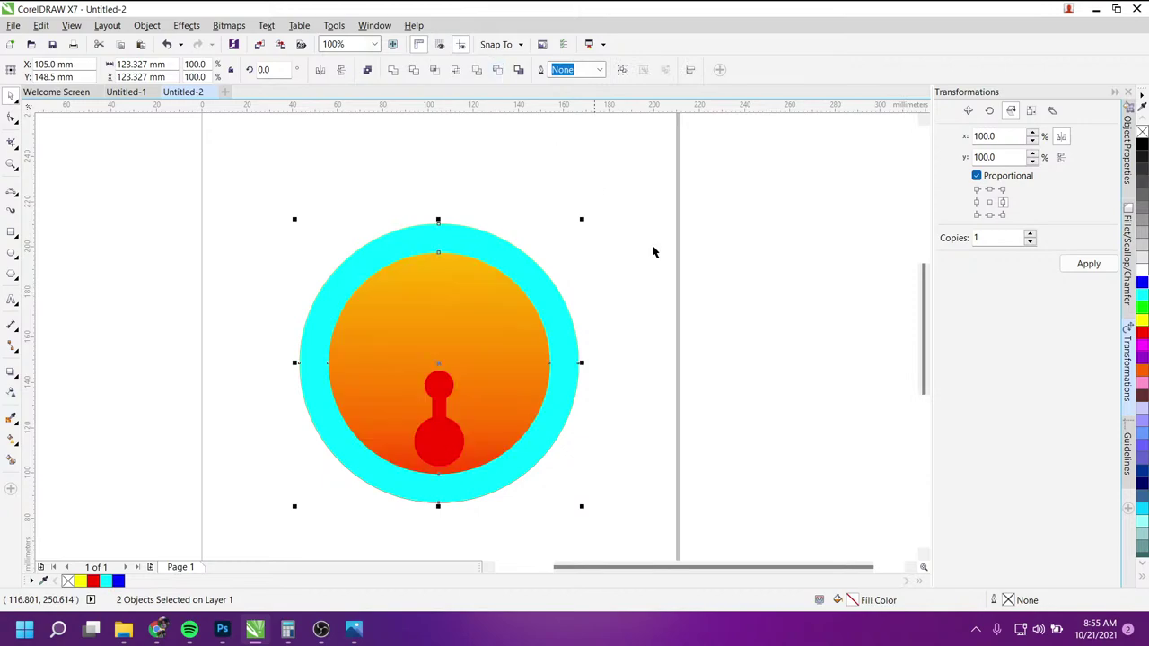
{"action": "left_click", "coordinate": [515, 306], "text": "shift"}
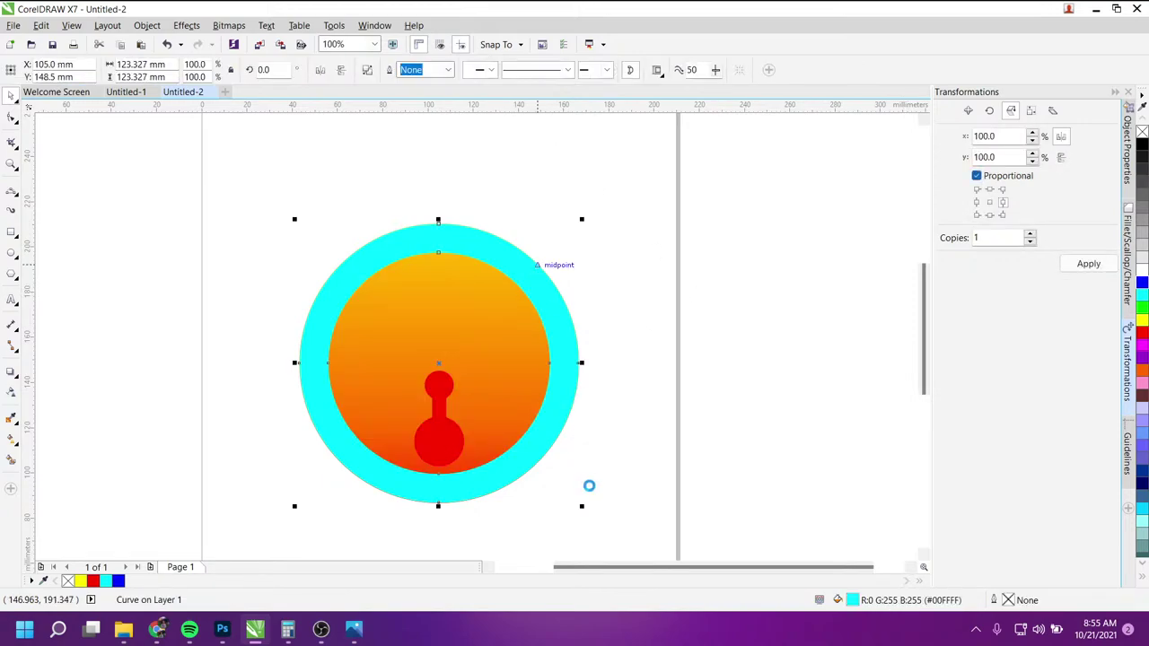
{"action": "left_click_drag", "start_coordinate": [583, 506], "coordinate": [543, 466]}
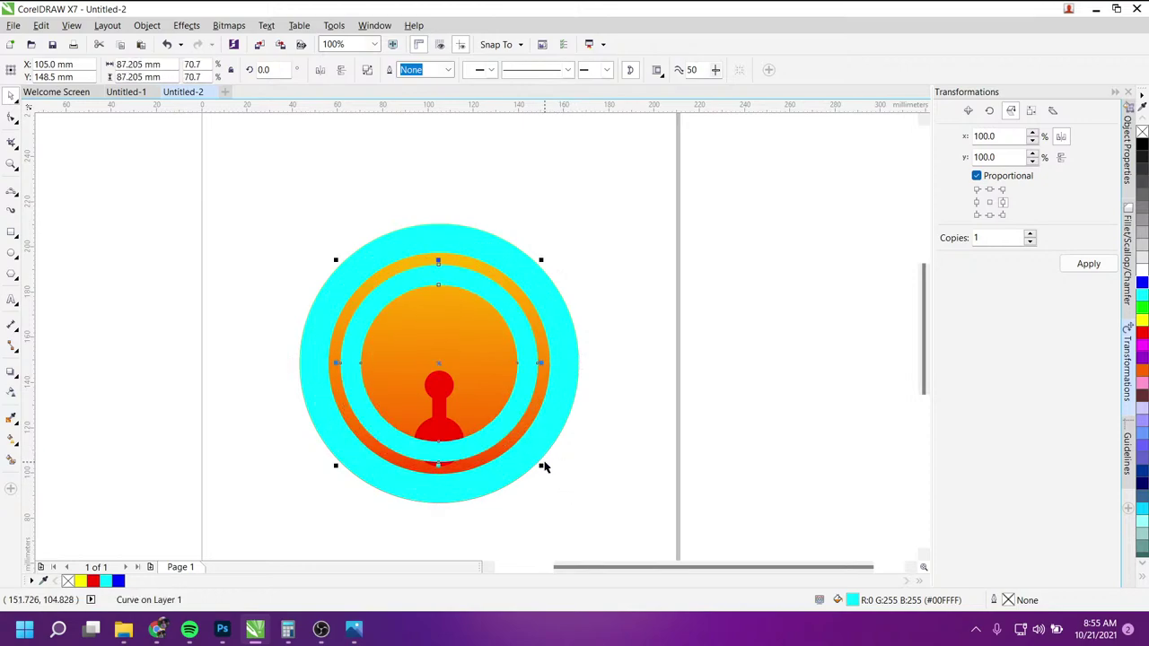
Step: Select the inner cyan ring and scale a copy of it down to 70.7%
{"action": "left_click", "coordinate": [539, 469], "text": "shift"}
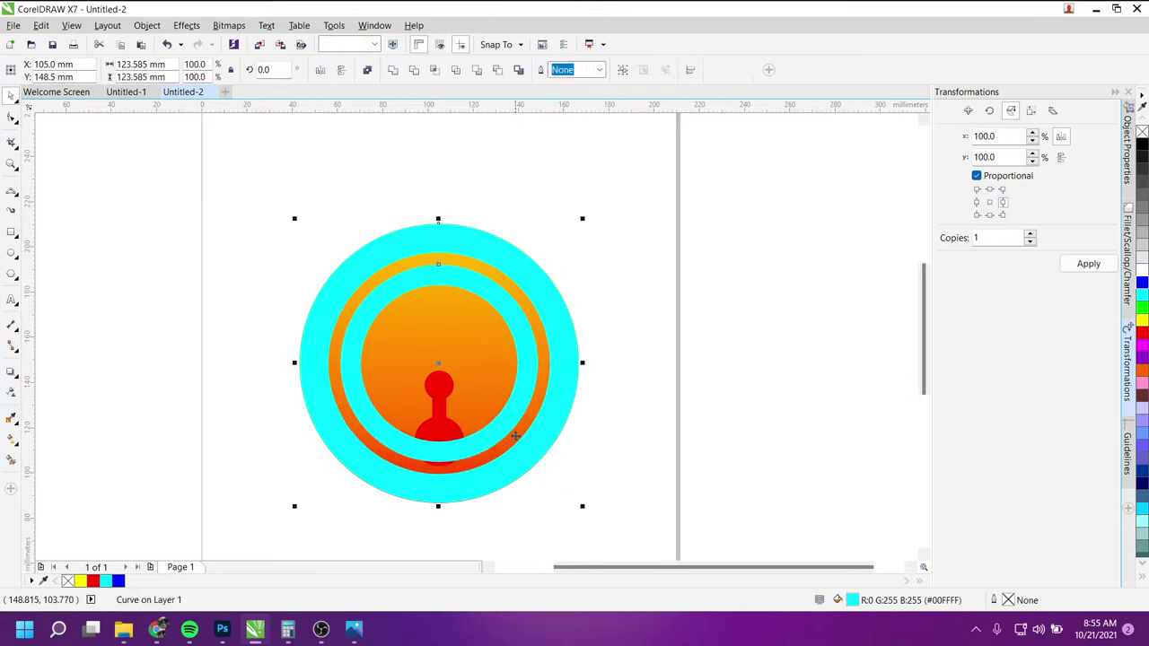
{"action": "left_click", "coordinate": [535, 458]}
{"action": "left_click", "coordinate": [608, 441]}
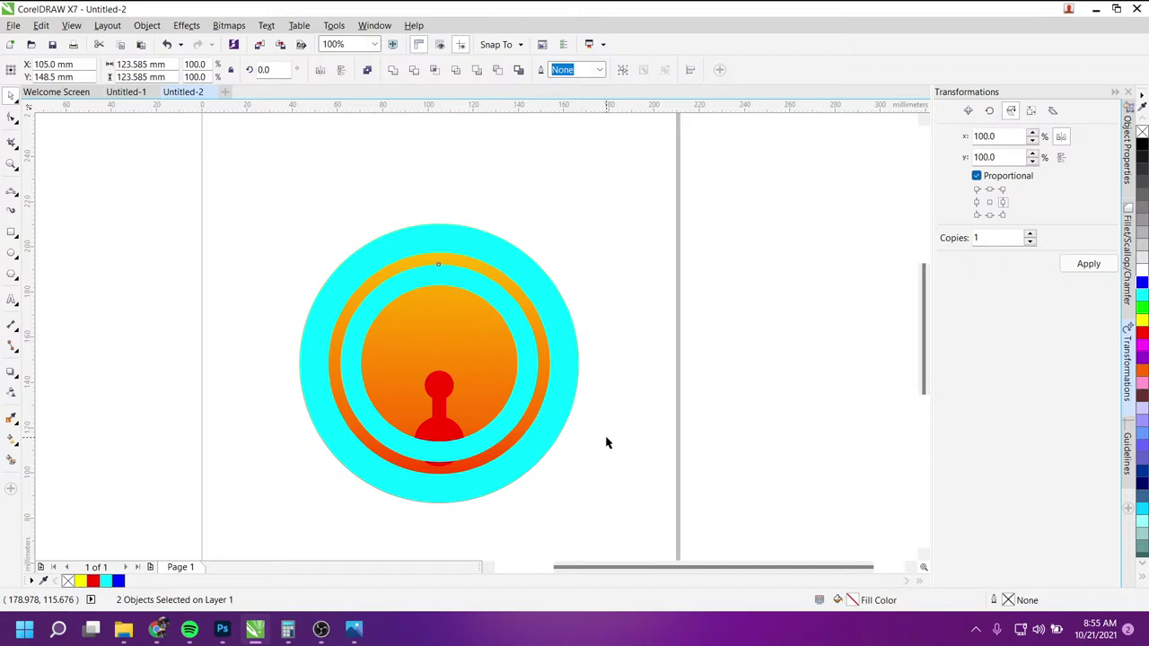
{"action": "left_click", "coordinate": [515, 403]}
{"action": "key", "text": "Escape"}
{"action": "left_click", "coordinate": [550, 386]}
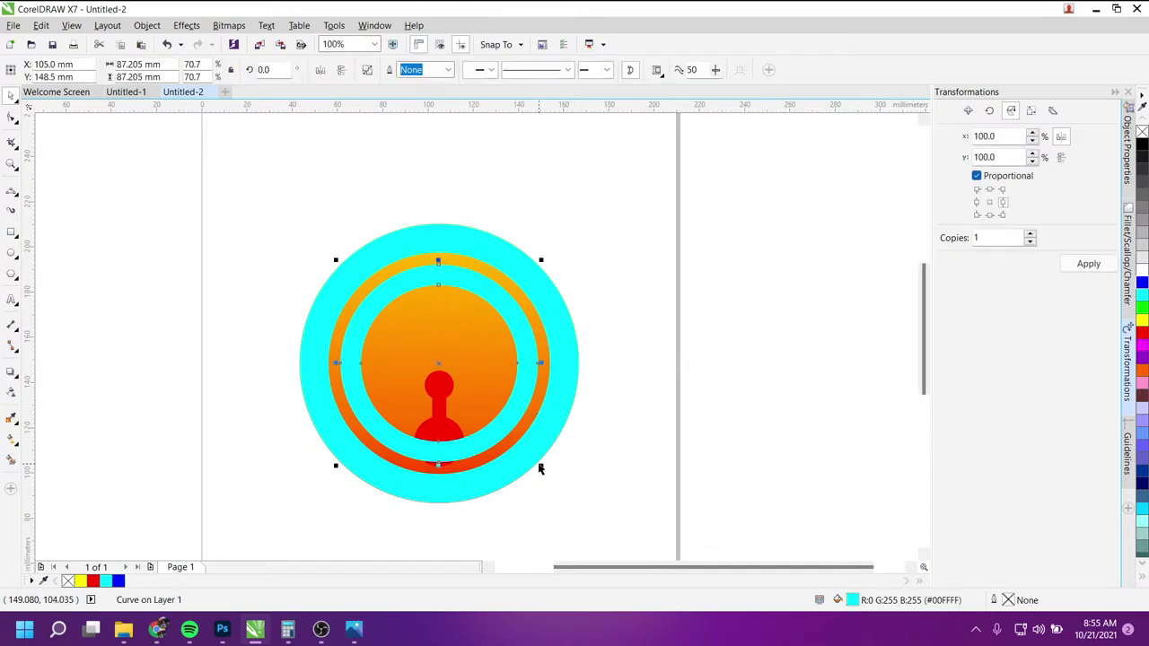
{"action": "key", "text": "Escape"}
{"action": "left_click", "coordinate": [534, 463]}
{"action": "left_click_drag", "start_coordinate": [534, 463], "coordinate": [516, 429]}
{"action": "left_click", "coordinate": [639, 384]}
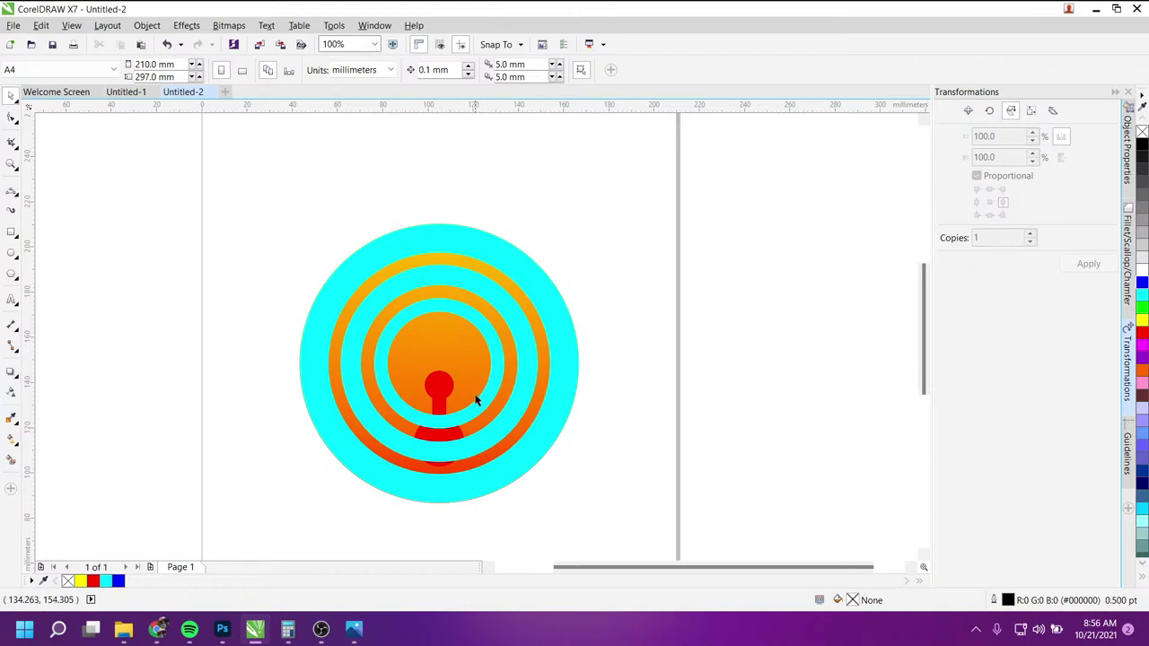
Step: Delete the ring copies, reverting to the cyan circle with the inner blue circle
{"action": "left_click", "coordinate": [427, 356]}
{"action": "key", "text": "Delete"}
{"action": "left_click", "coordinate": [428, 311]}
{"action": "key", "text": "Delete"}
{"action": "left_click", "coordinate": [419, 269]}
{"action": "key", "text": "Delete"}
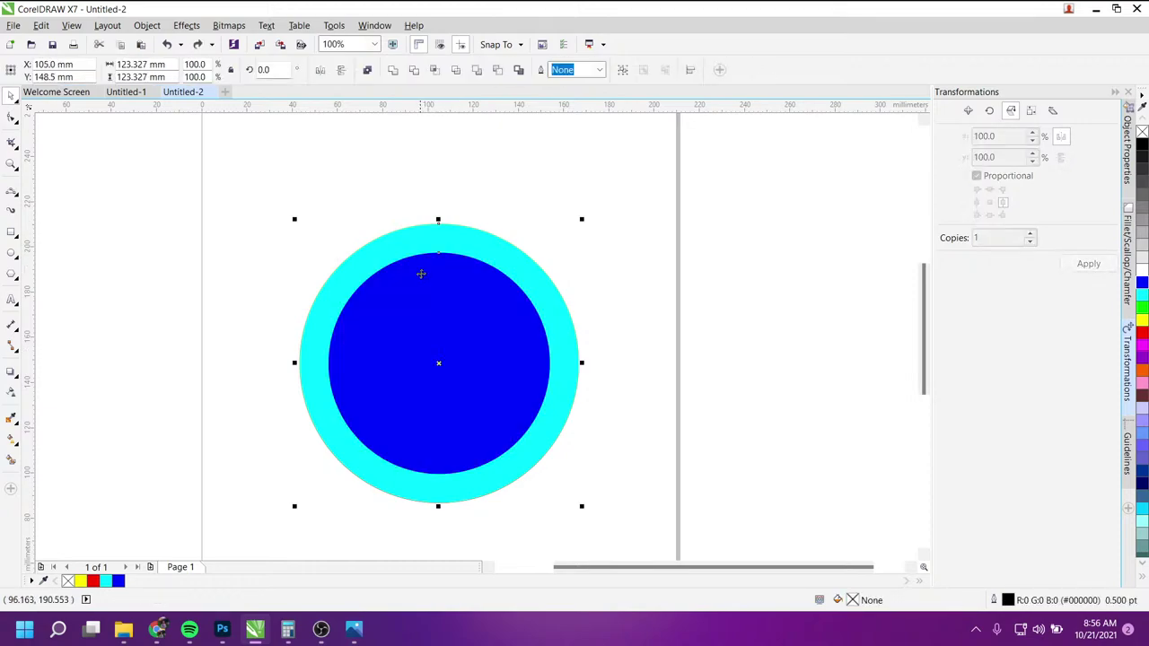
Step: Shrink the inner blue circle to about 91% and trim it from the cyan circle into a ring
{"action": "left_click", "coordinate": [475, 346]}
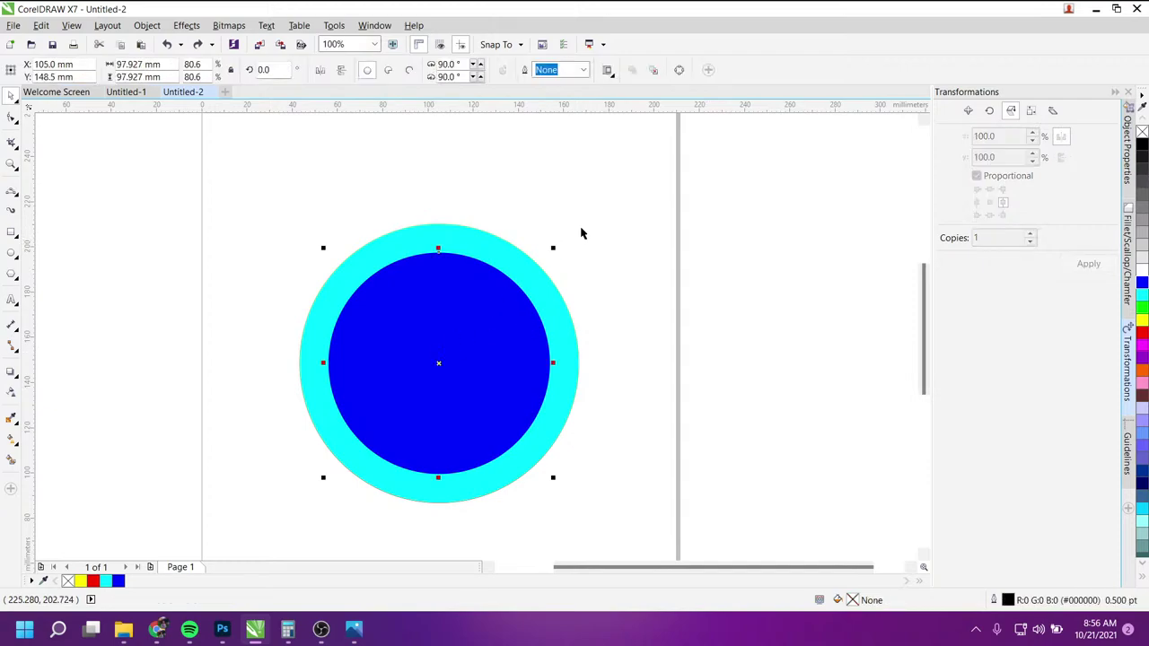
{"action": "left_click_drag", "start_coordinate": [553, 247], "coordinate": [531, 272]}
{"action": "left_click", "coordinate": [530, 272], "text": "shift"}
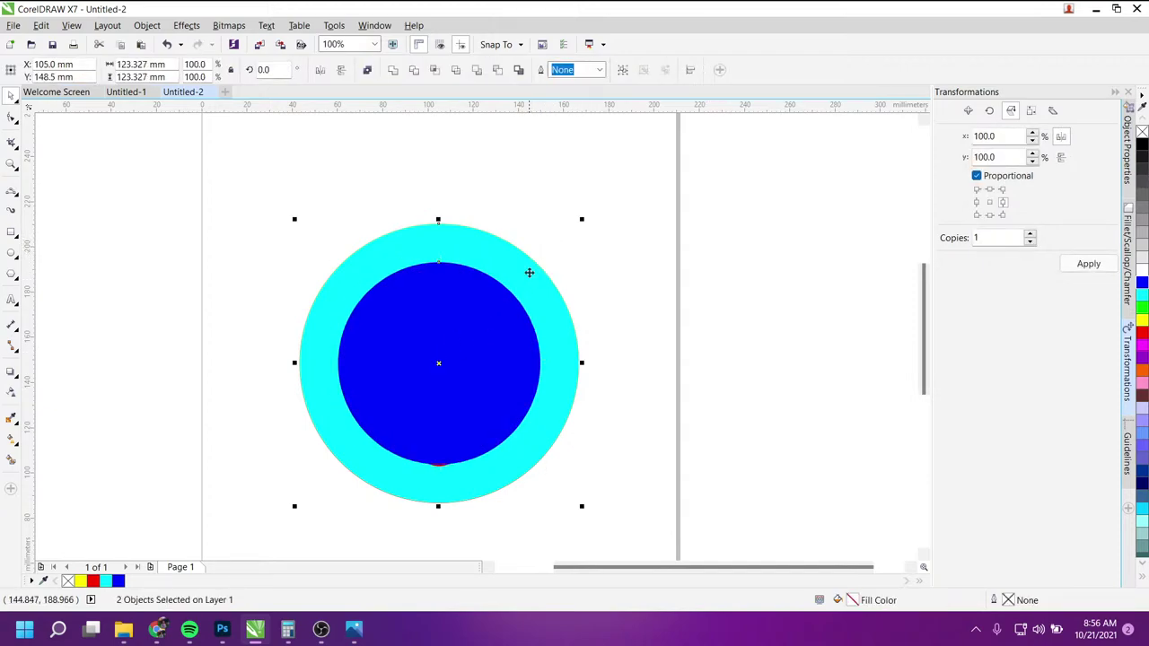
{"action": "left_click", "coordinate": [498, 70]}
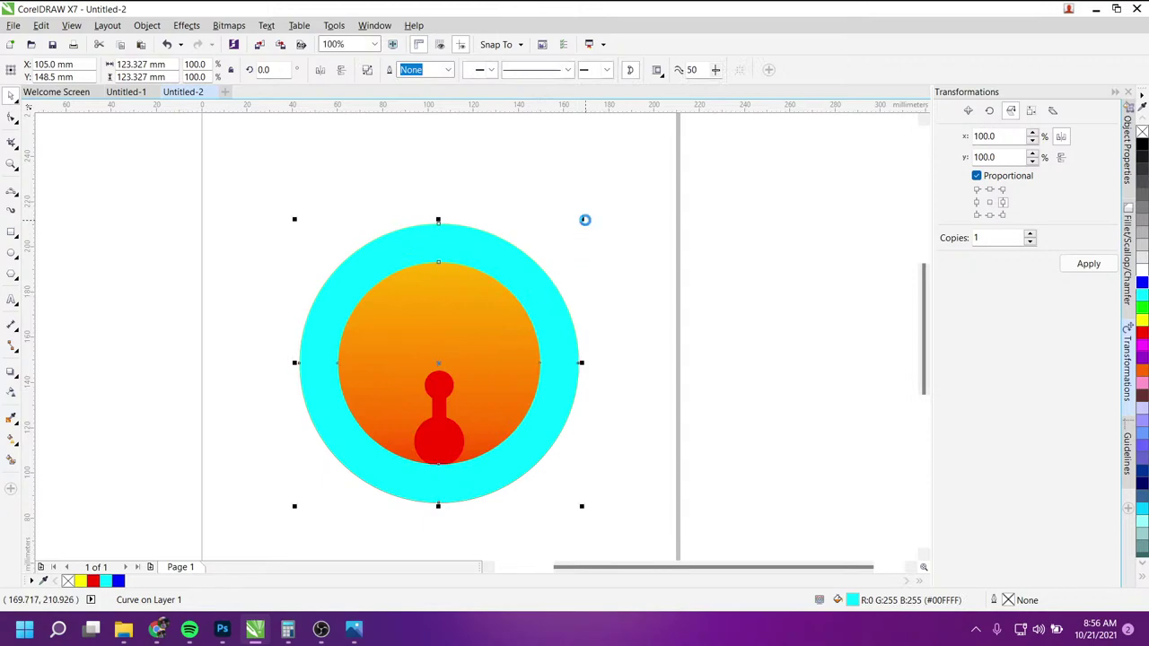
Step: Add two smaller concentric cyan ring copies inside, the first at about 64%
{"action": "left_click_drag", "start_coordinate": [582, 219], "coordinate": [557, 272]}
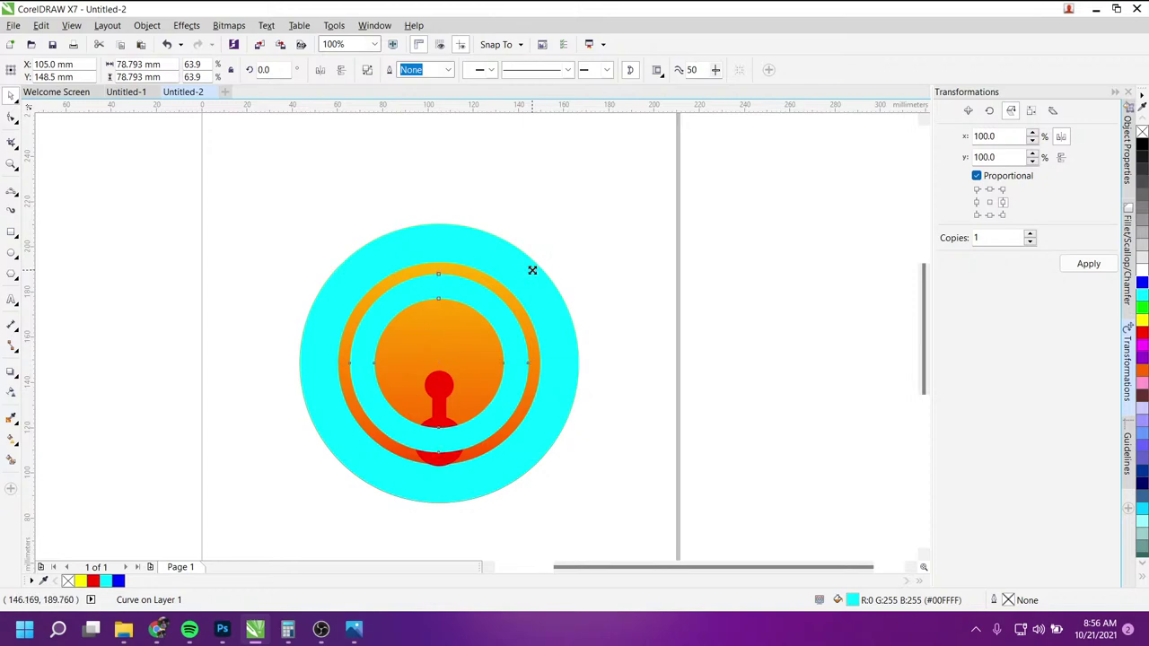
{"action": "left_click_drag", "start_coordinate": [533, 271], "coordinate": [505, 311]}
{"action": "key", "text": "Escape"}
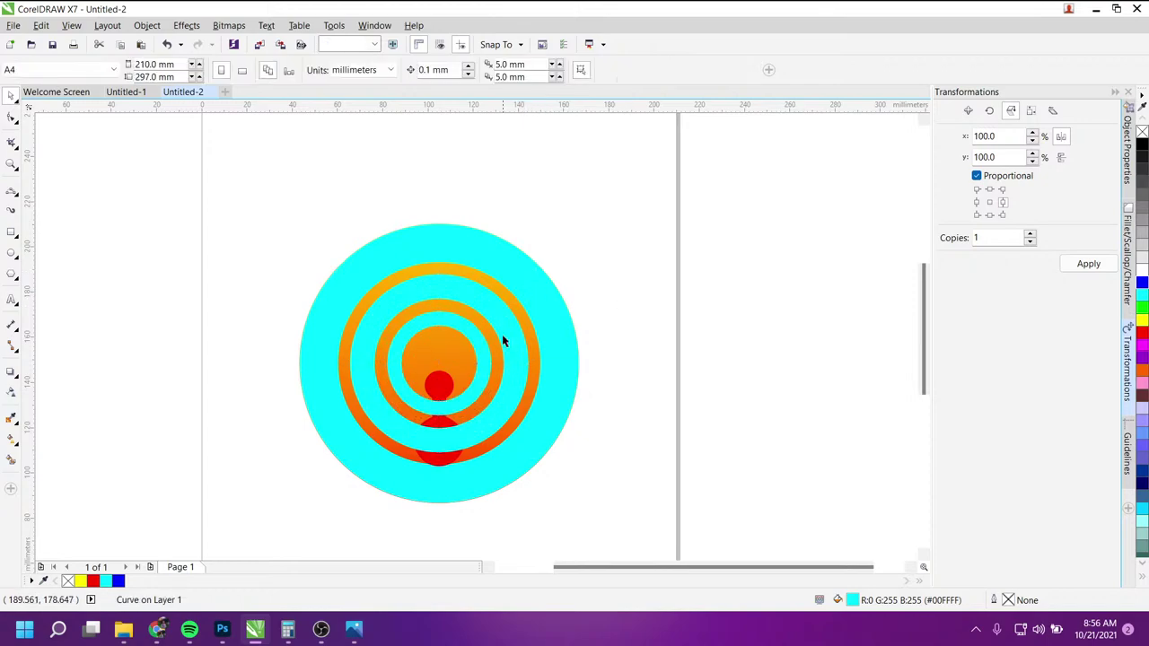
{"action": "left_click", "coordinate": [504, 342]}
{"action": "left_click", "coordinate": [269, 273]}
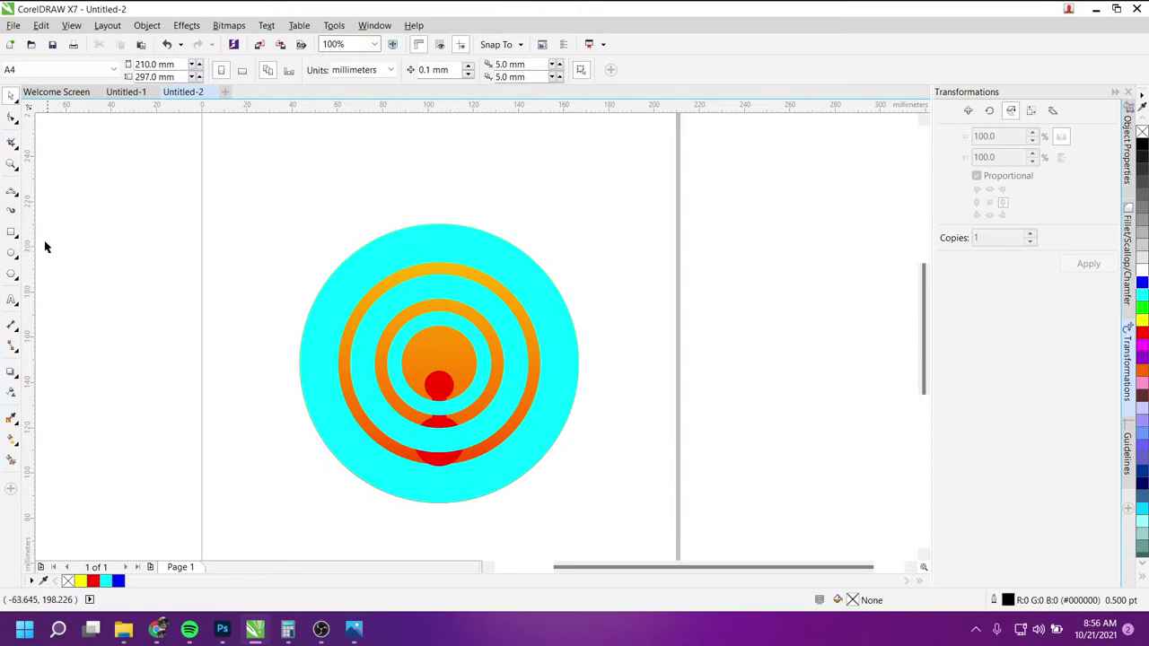
Step: Draw a triangle, rotate it 180° to point down, and place it over the rings
{"action": "left_click", "coordinate": [11, 274]}
{"action": "left_click_drag", "start_coordinate": [330, 208], "coordinate": [490, 432]}
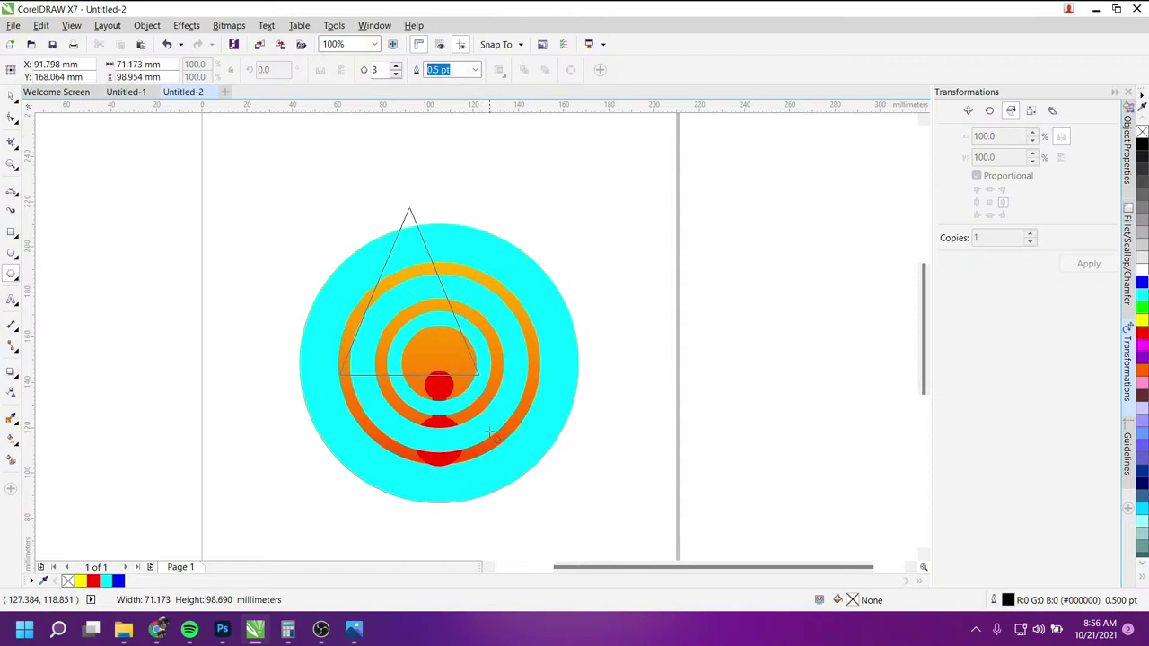
{"action": "left_click", "coordinate": [11, 94]}
{"action": "left_click", "coordinate": [482, 388]}
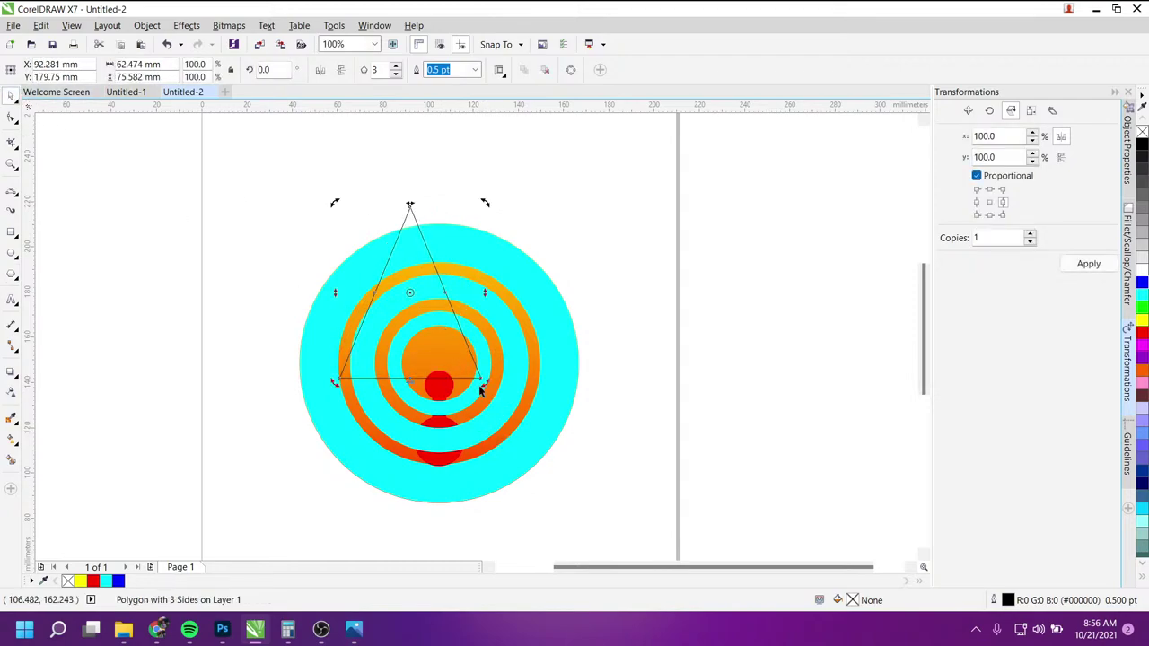
{"action": "left_click_drag", "start_coordinate": [484, 383], "coordinate": [305, 180]}
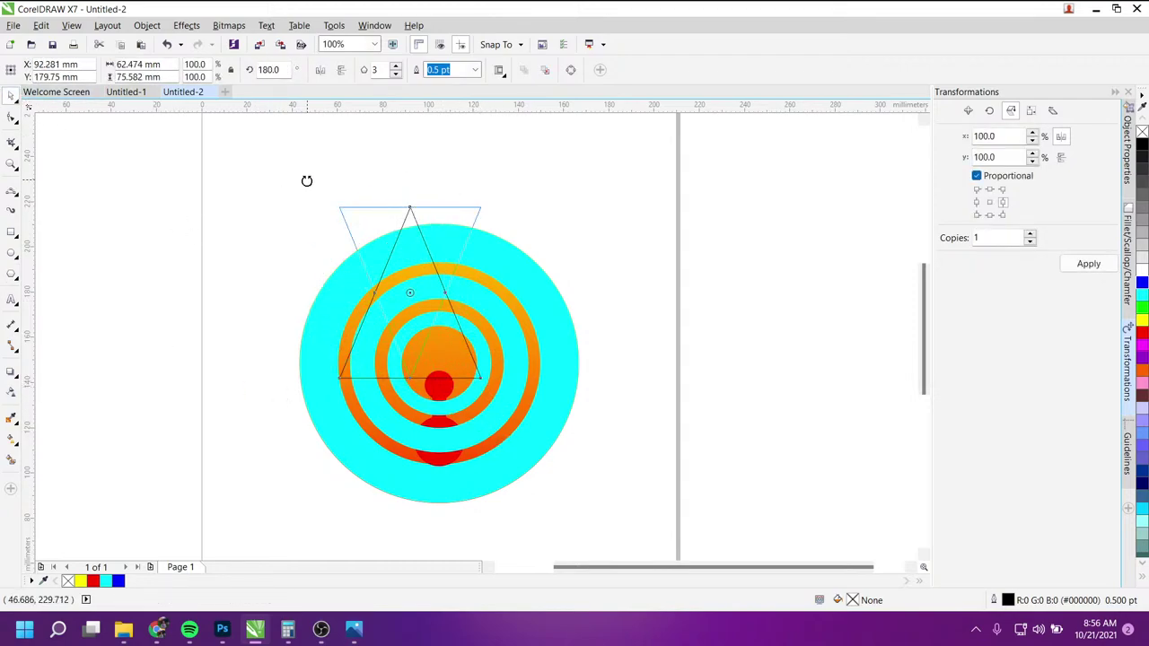
{"action": "left_click_drag", "start_coordinate": [437, 253], "coordinate": [466, 320]}
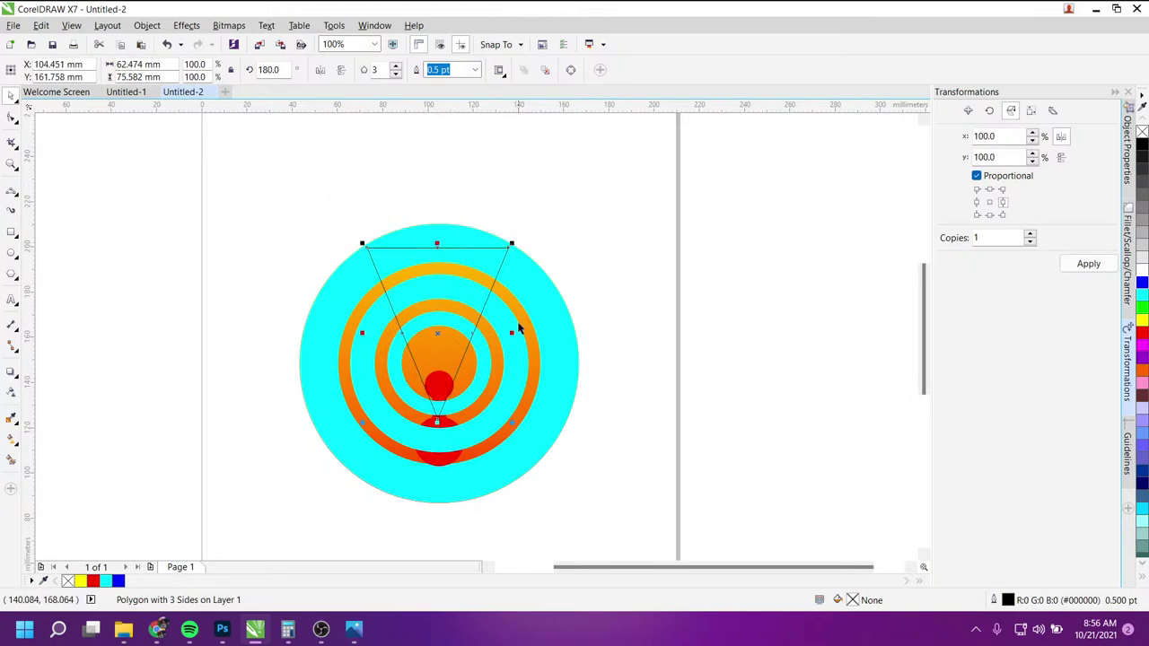
{"action": "left_click_drag", "start_coordinate": [518, 328], "coordinate": [530, 333]}
{"action": "left_click", "coordinate": [603, 329]}
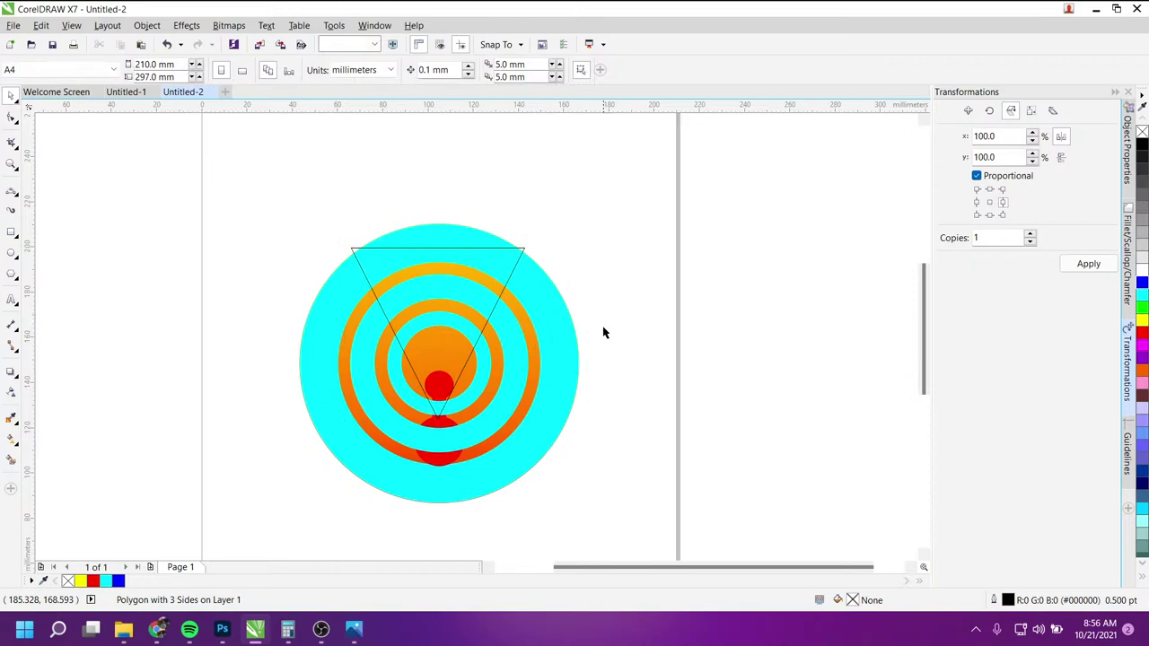
Step: Centre the inverted triangle on the circle and stretch it to 120.968 × 97.542 mm
{"action": "left_click", "coordinate": [458, 347]}
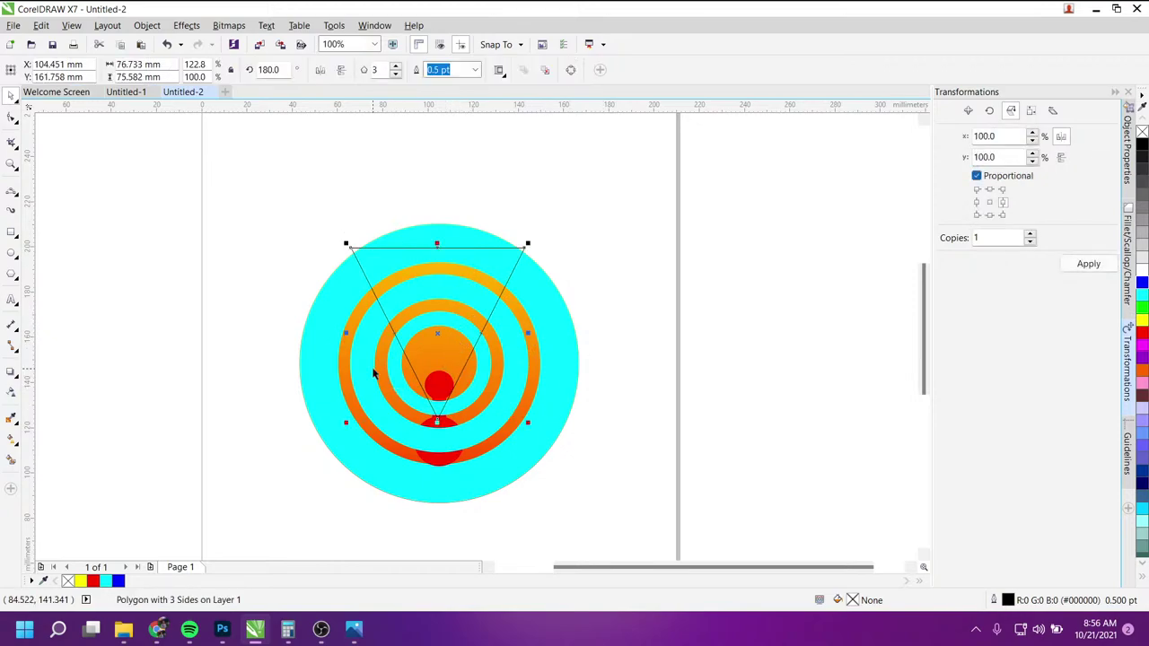
{"action": "left_click", "coordinate": [501, 400], "text": "shift"}
{"action": "key", "text": "c"}
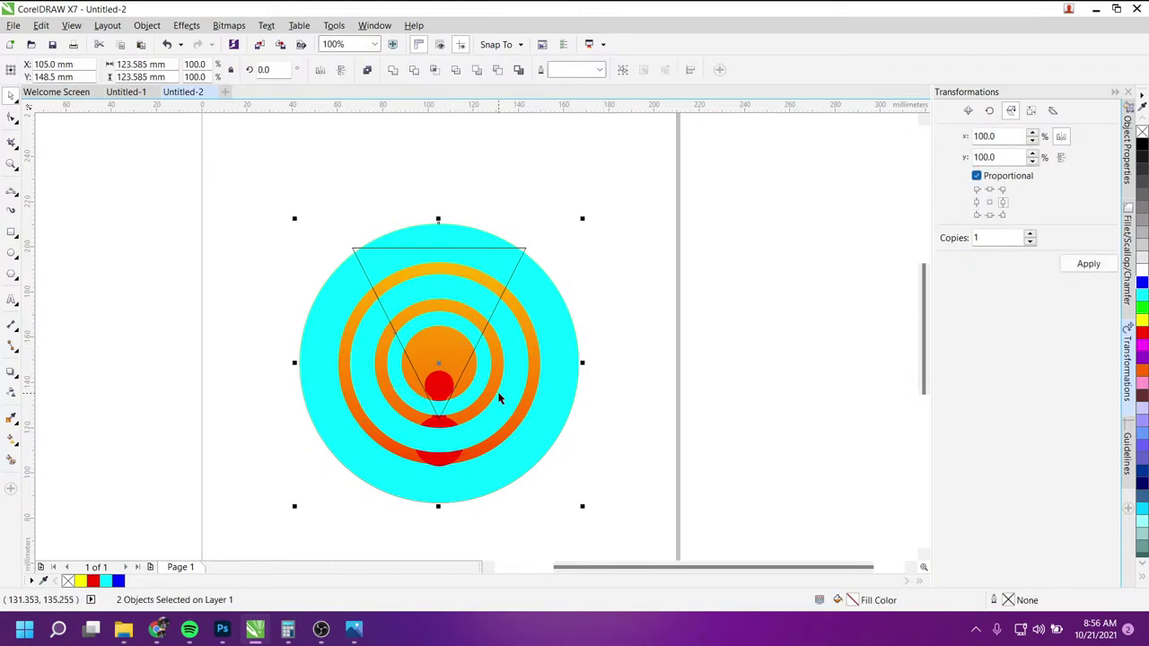
{"action": "left_click", "coordinate": [672, 375]}
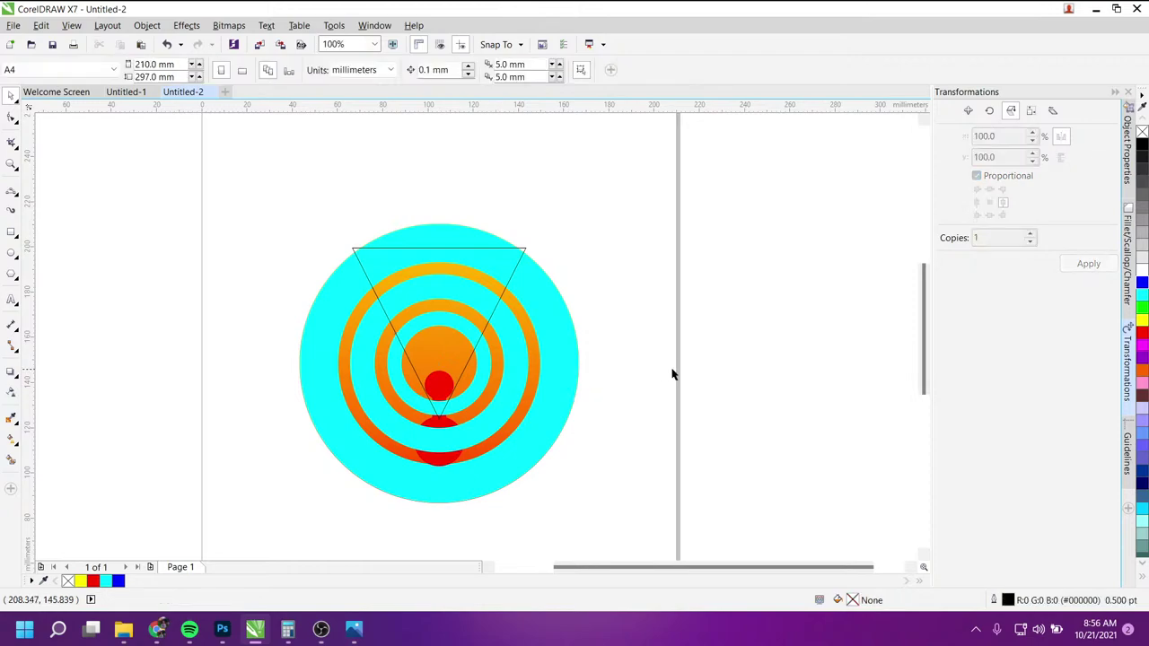
{"action": "left_click", "coordinate": [444, 249]}
{"action": "left_click_drag", "start_coordinate": [438, 244], "coordinate": [439, 194]}
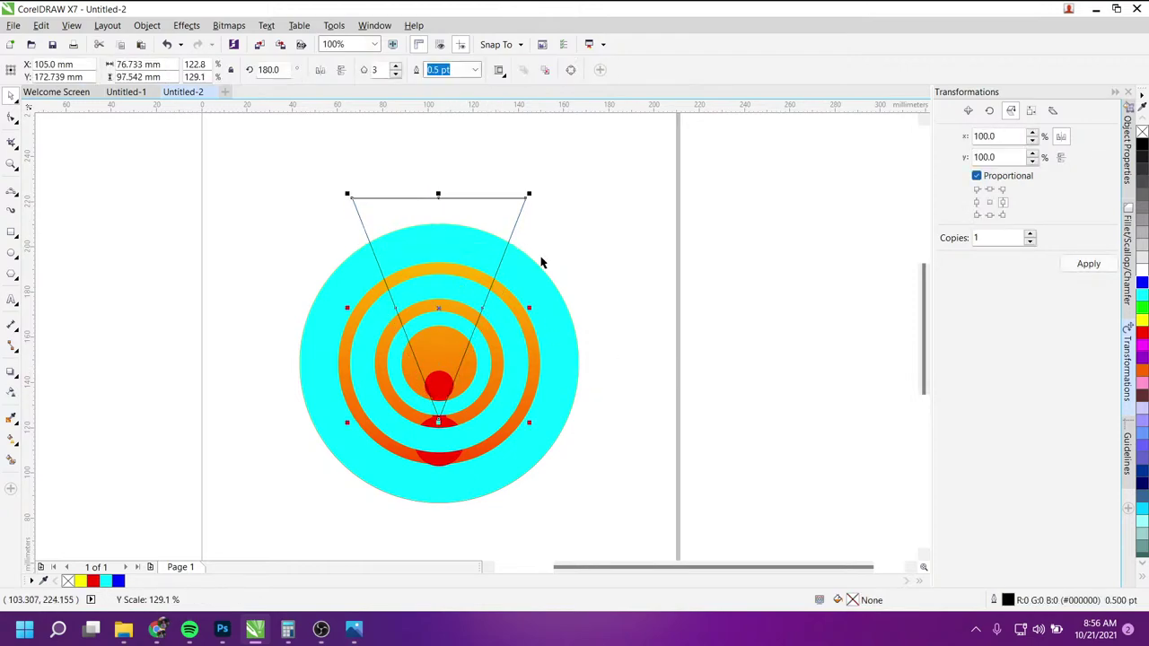
{"action": "left_click_drag", "start_coordinate": [533, 307], "coordinate": [581, 313]}
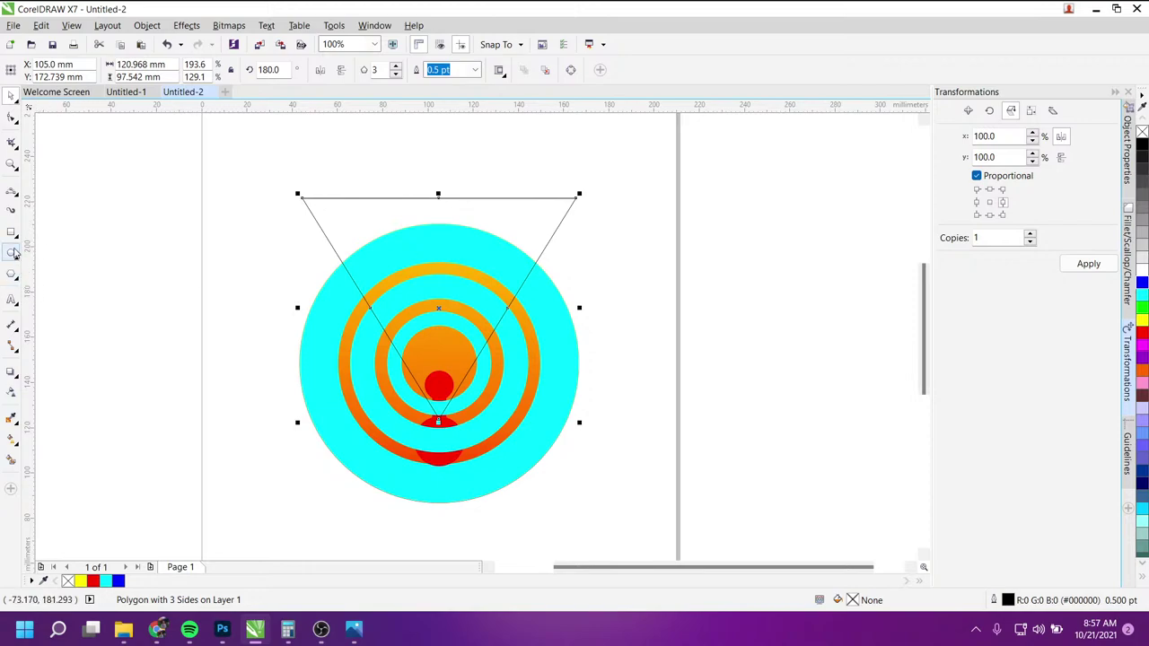
Step: Draw a closed pen outline from the triangle's tip around the circle, skipping the V wedge
{"action": "left_click", "coordinate": [18, 197]}
{"action": "left_click", "coordinate": [54, 233]}
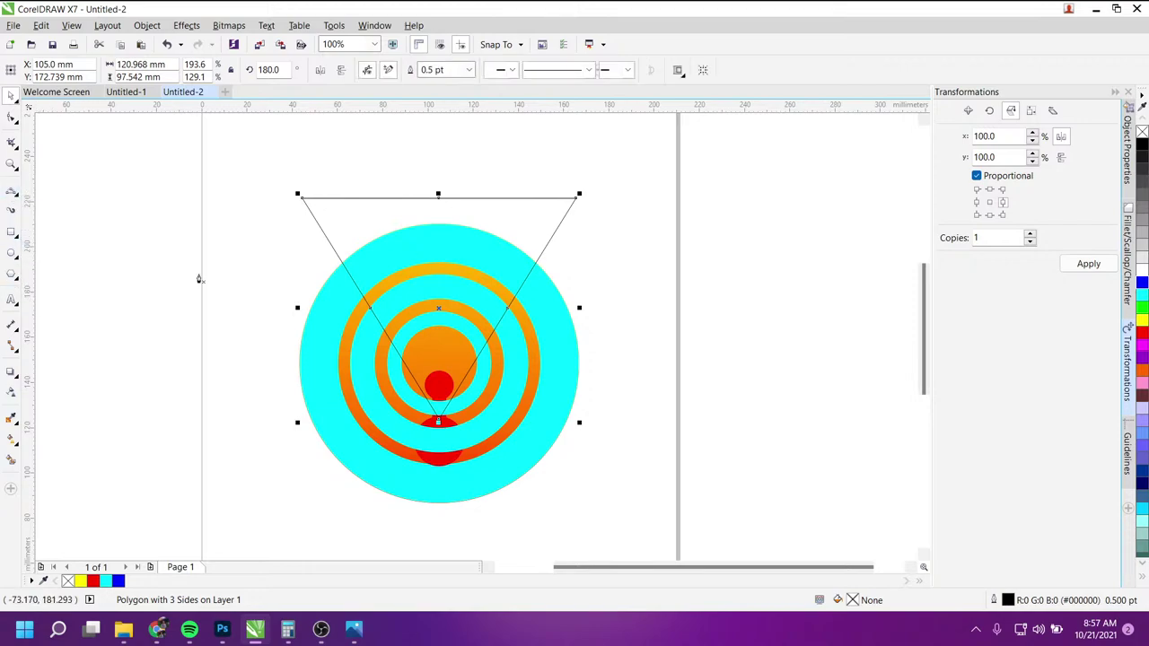
{"action": "left_click", "coordinate": [439, 424]}
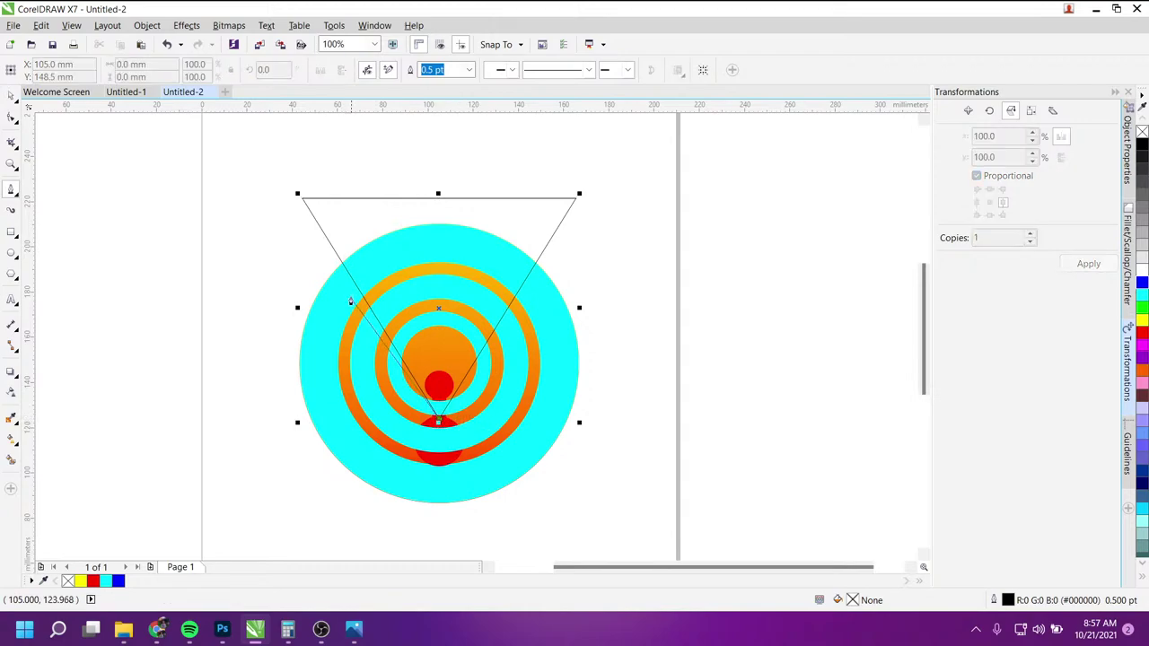
{"action": "left_click", "coordinate": [332, 249]}
{"action": "left_click", "coordinate": [211, 433]}
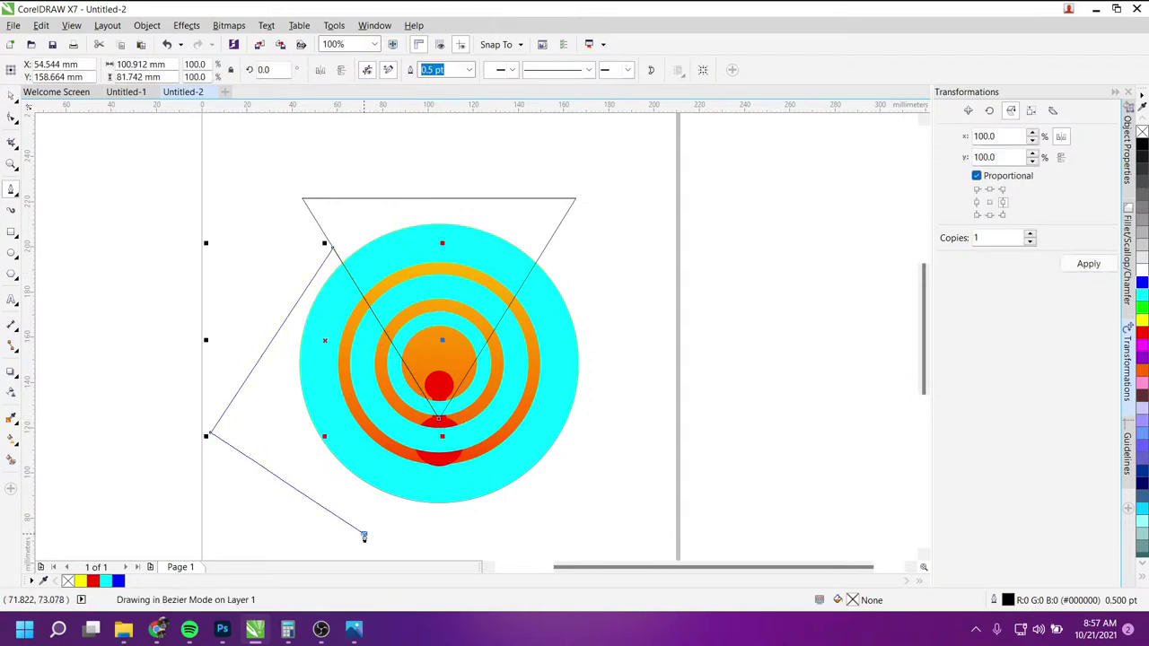
{"action": "left_click", "coordinate": [363, 534]}
{"action": "left_click", "coordinate": [503, 528]}
{"action": "left_click", "coordinate": [655, 453]}
{"action": "left_click", "coordinate": [637, 283]}
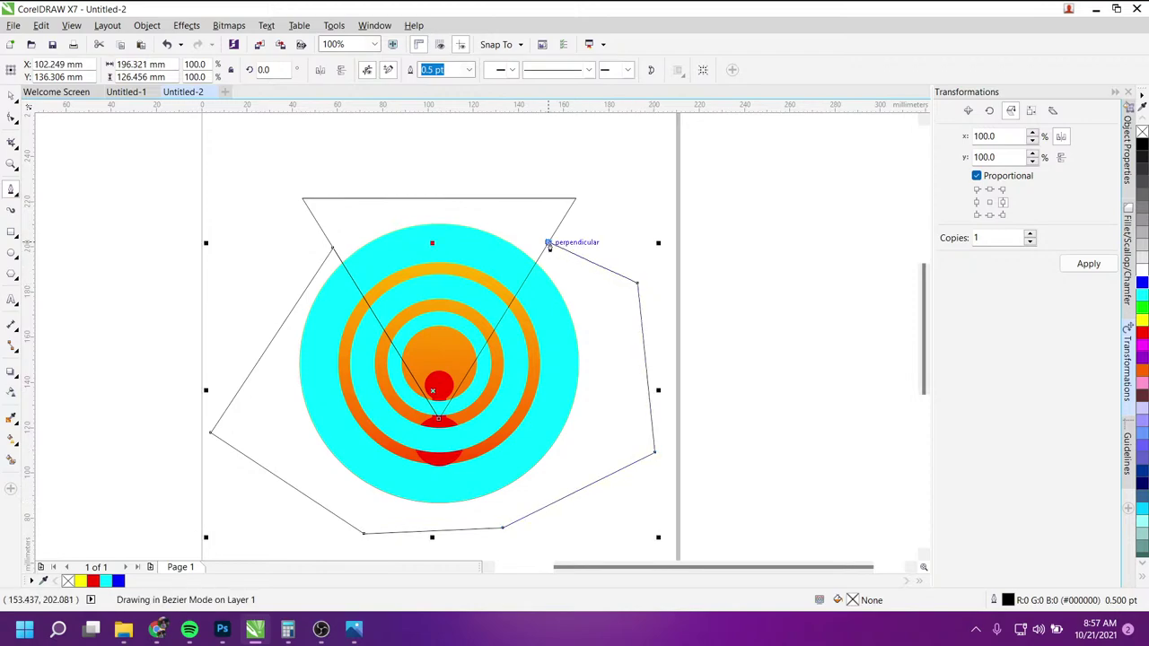
{"action": "left_click", "coordinate": [547, 242]}
{"action": "left_click", "coordinate": [439, 422]}
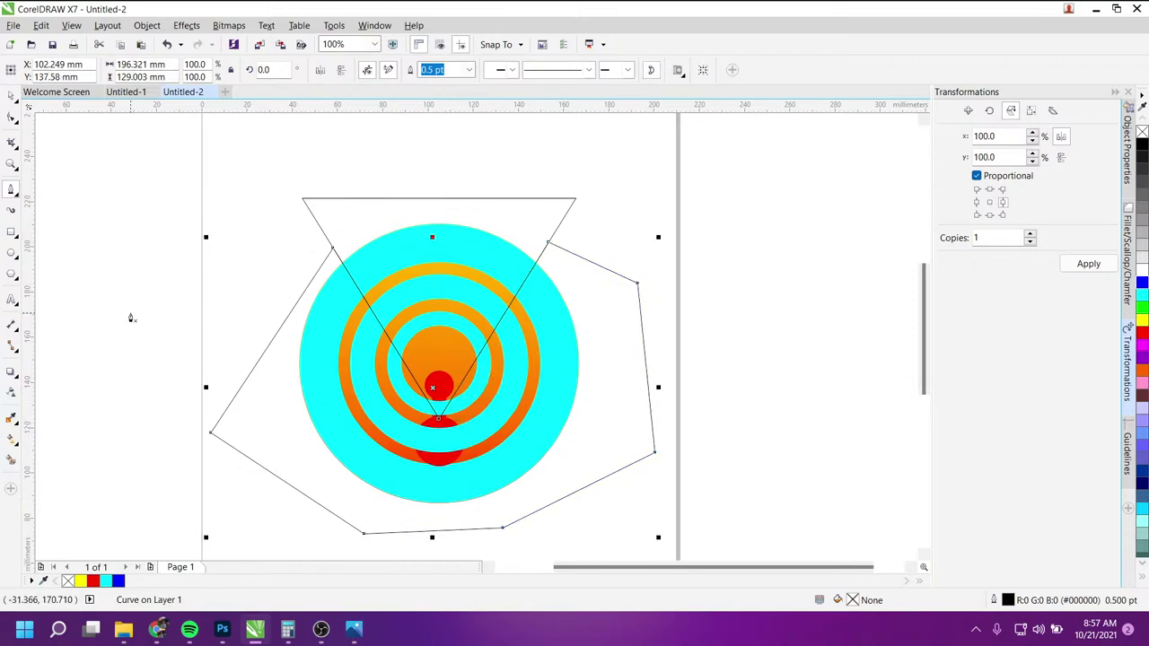
Step: Keep the triangle off to the left and select the circle group with the new outline
{"action": "left_click", "coordinate": [11, 95]}
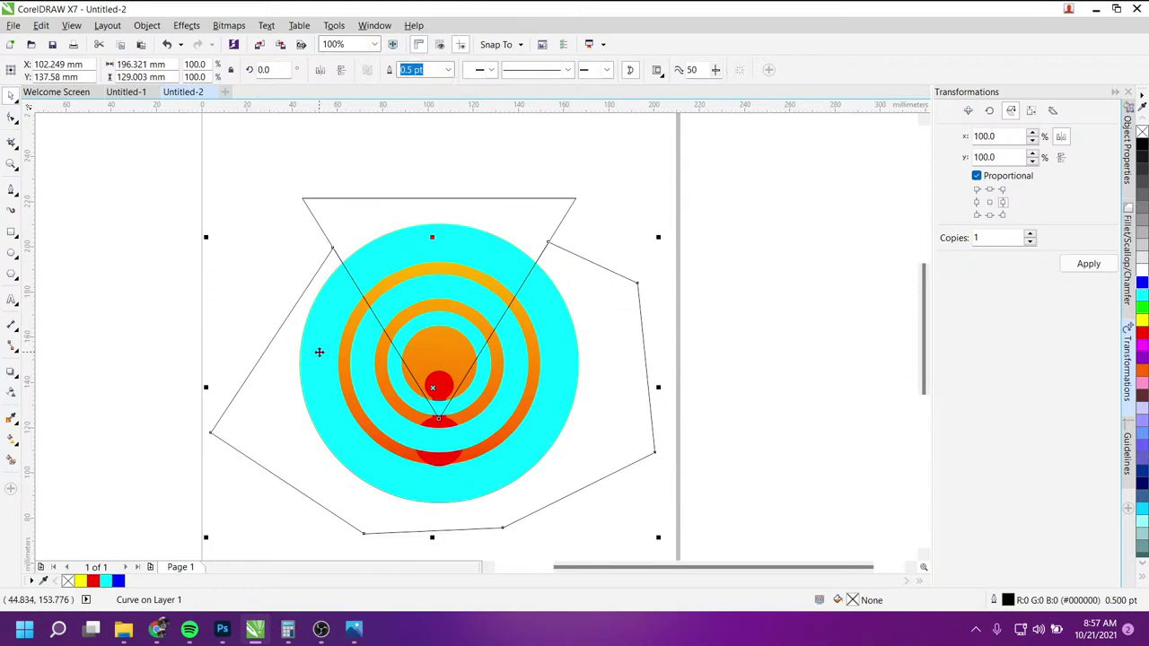
{"action": "left_click", "coordinate": [470, 214]}
{"action": "key", "text": "Delete"}
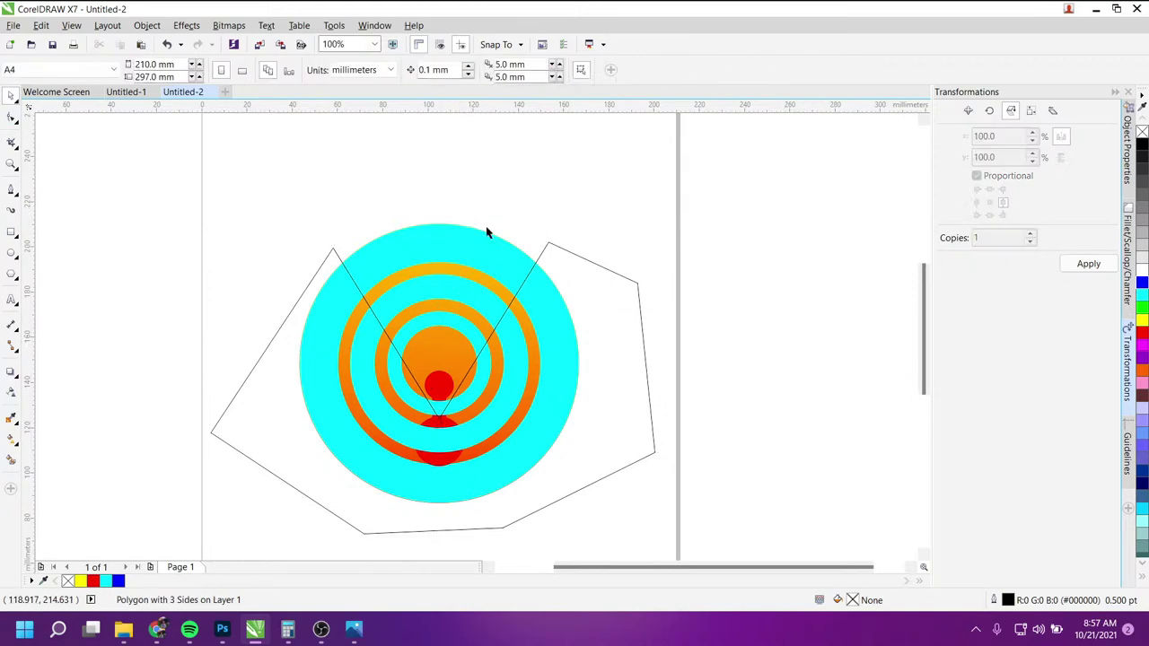
{"action": "key", "text": "ctrl+a"}
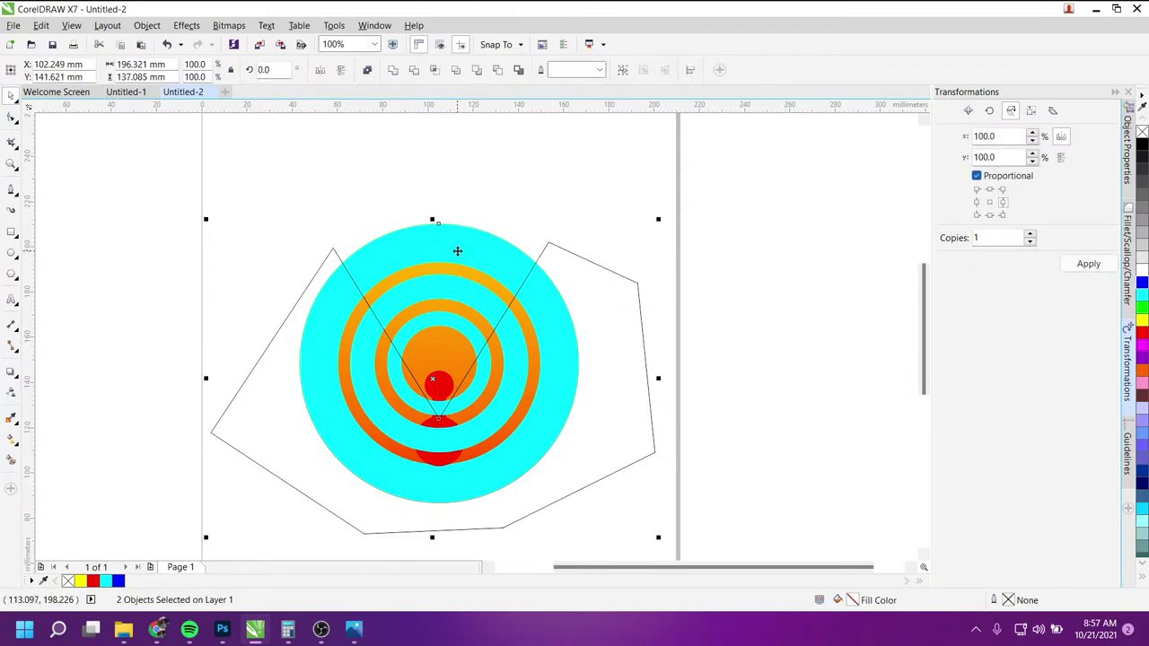
{"action": "key", "text": "ctrl+z"}
{"action": "key", "text": "ctrl+z"}
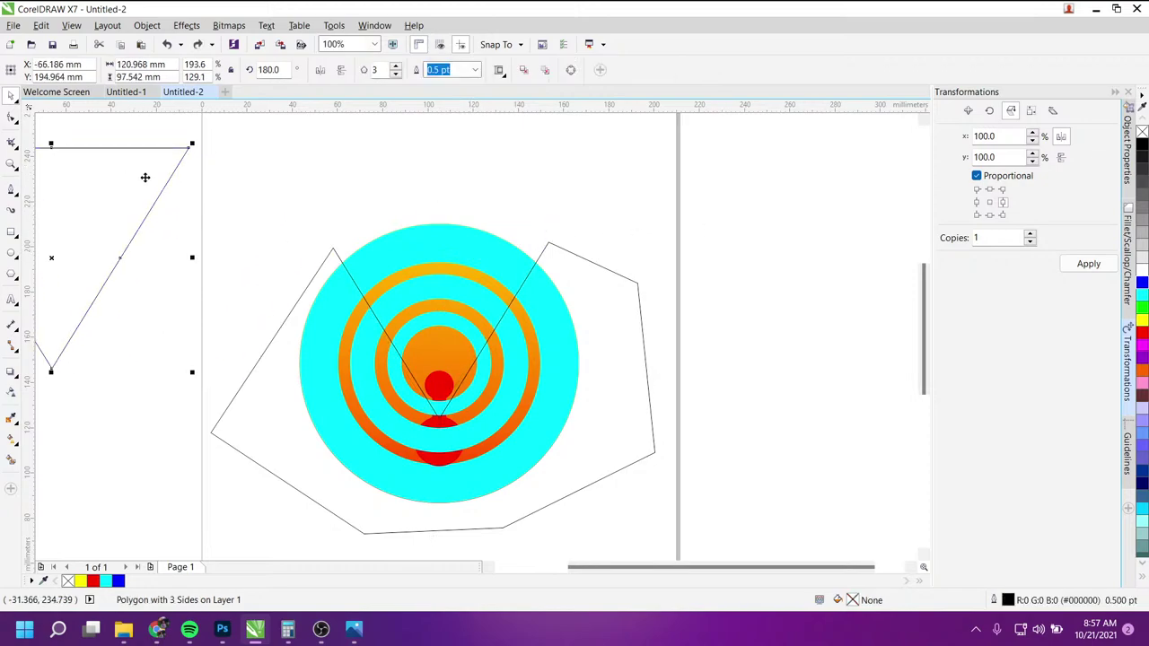
{"action": "left_click", "coordinate": [577, 326]}
{"action": "left_click", "coordinate": [546, 275], "text": "shift"}
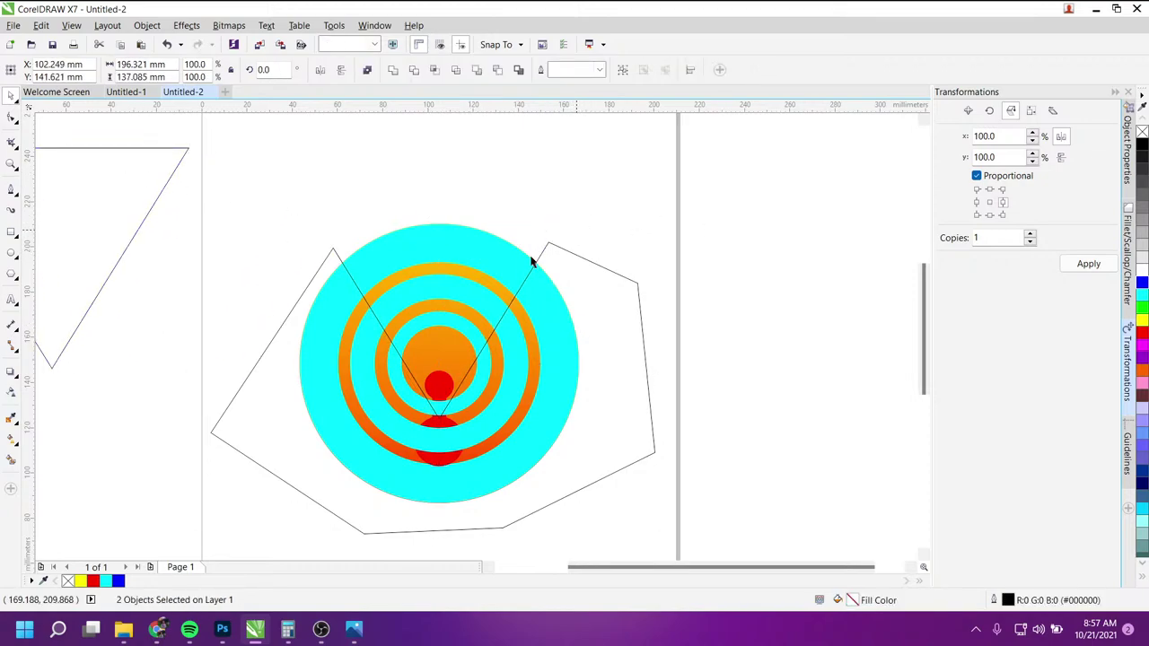
{"action": "left_click", "coordinate": [473, 273]}
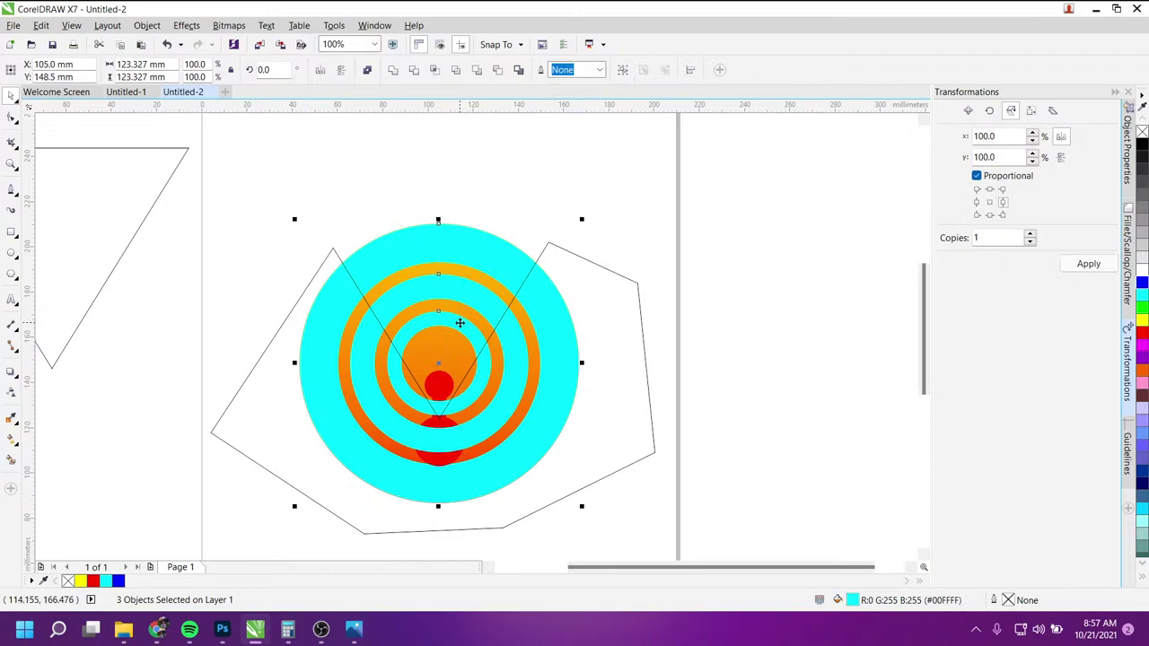
Step: Trim the circles with the outline using Back Minus Front, then ungroup the arc pieces
{"action": "left_click", "coordinate": [498, 70]}
{"action": "left_click", "coordinate": [612, 240]}
{"action": "scroll", "coordinate": [490, 364], "scroll_direction": "up", "scroll_amount": 2}
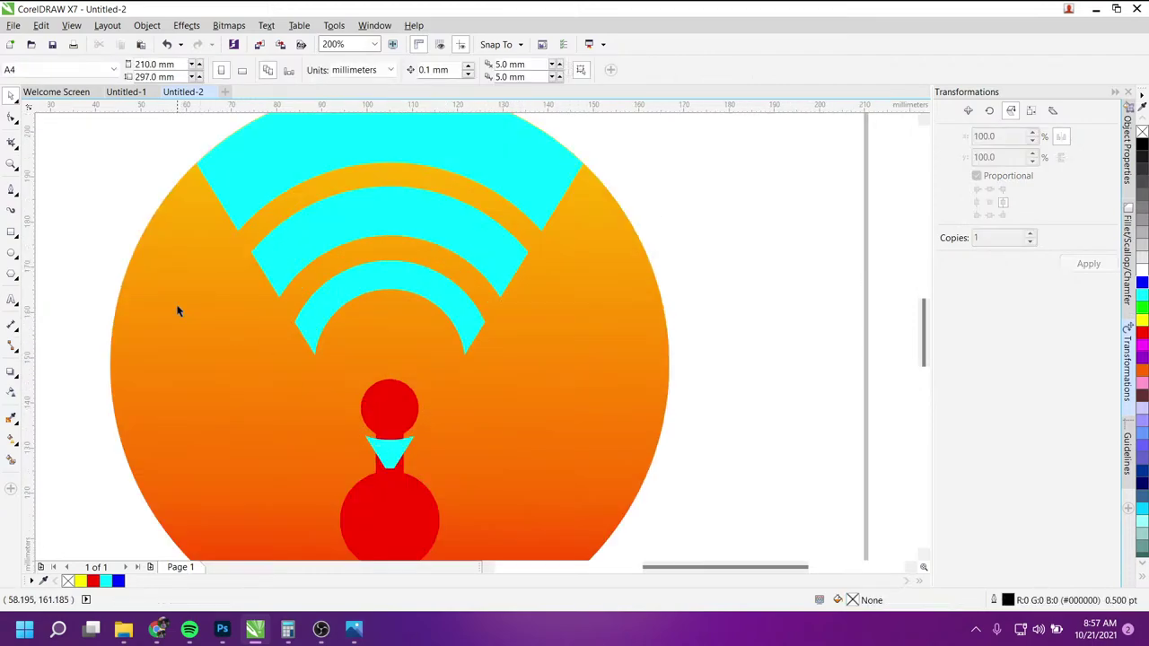
{"action": "left_click", "coordinate": [456, 239]}
{"action": "right_click", "coordinate": [455, 237]}
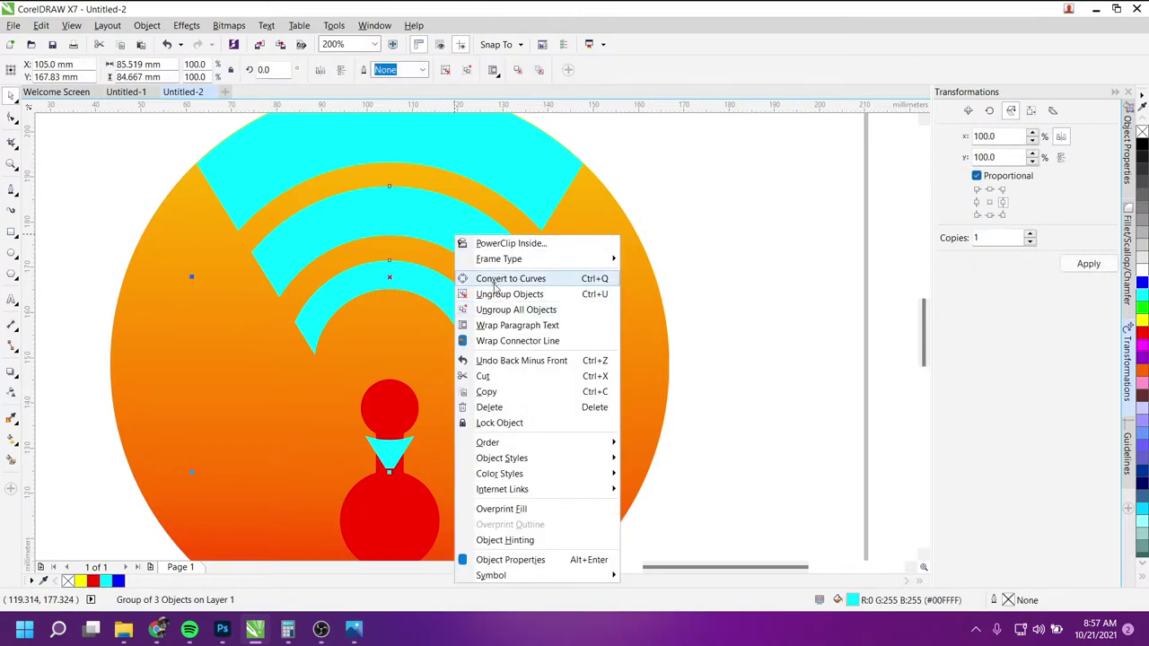
{"action": "left_click", "coordinate": [509, 293]}
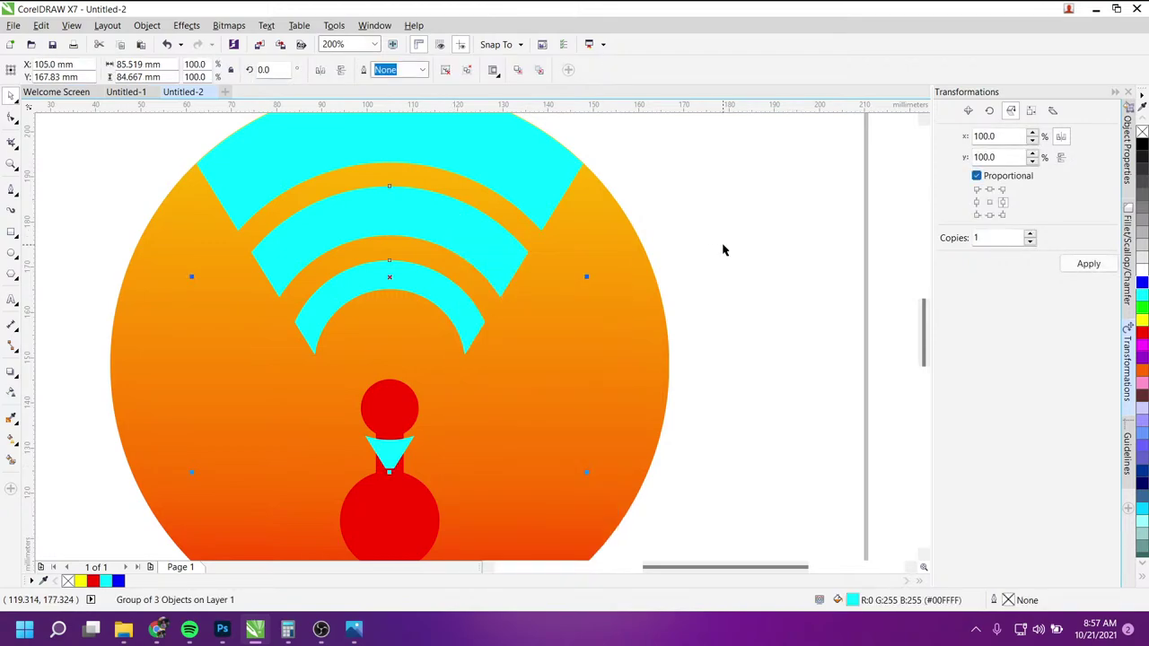
Step: Break the curve apart and delete the small cyan triangle beneath the top dot
{"action": "left_click", "coordinate": [401, 456]}
{"action": "right_click", "coordinate": [395, 454]}
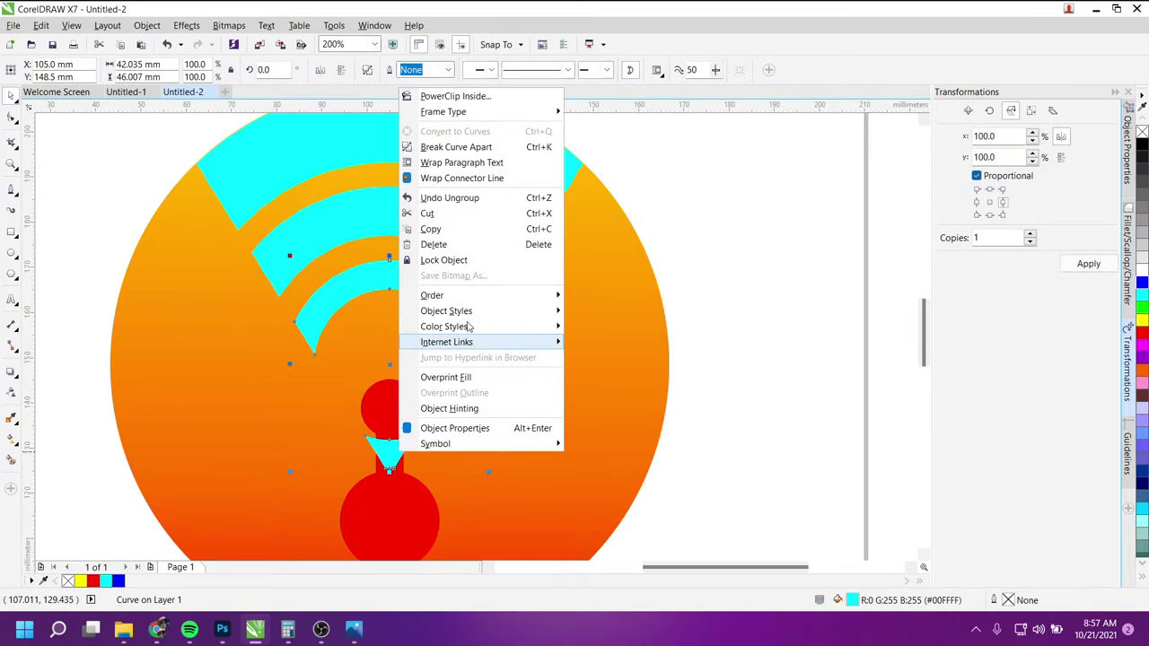
{"action": "left_click", "coordinate": [435, 160]}
{"action": "left_click", "coordinate": [386, 448]}
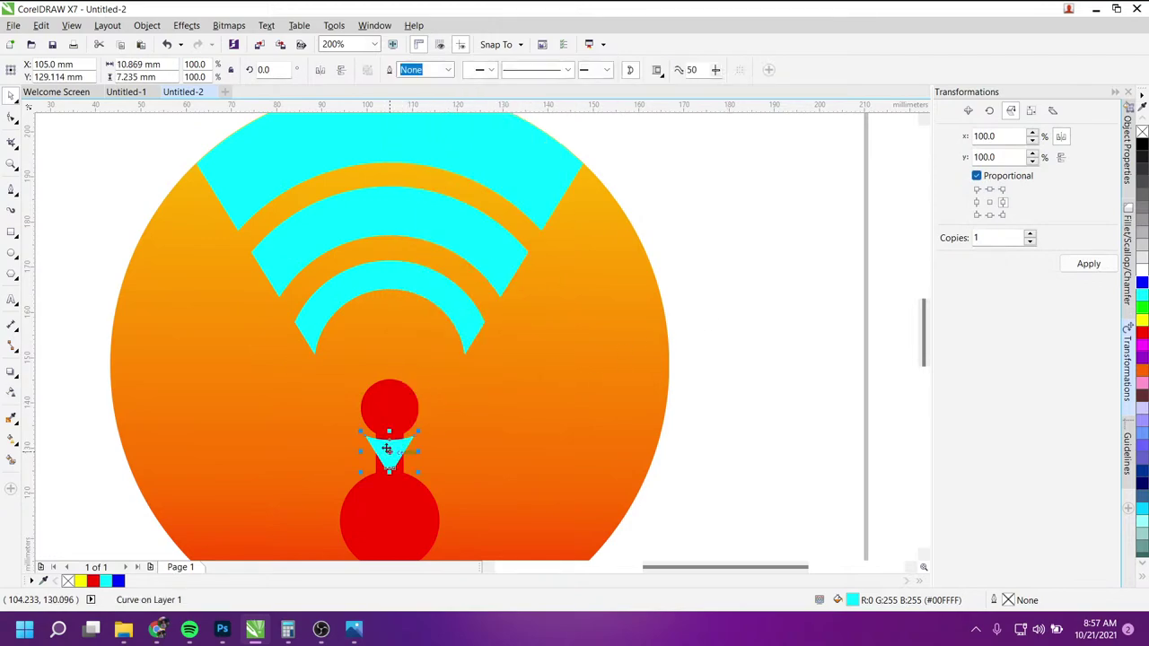
{"action": "key", "text": "Delete"}
{"action": "scroll", "coordinate": [384, 360], "scroll_direction": "down", "scroll_amount": 1}
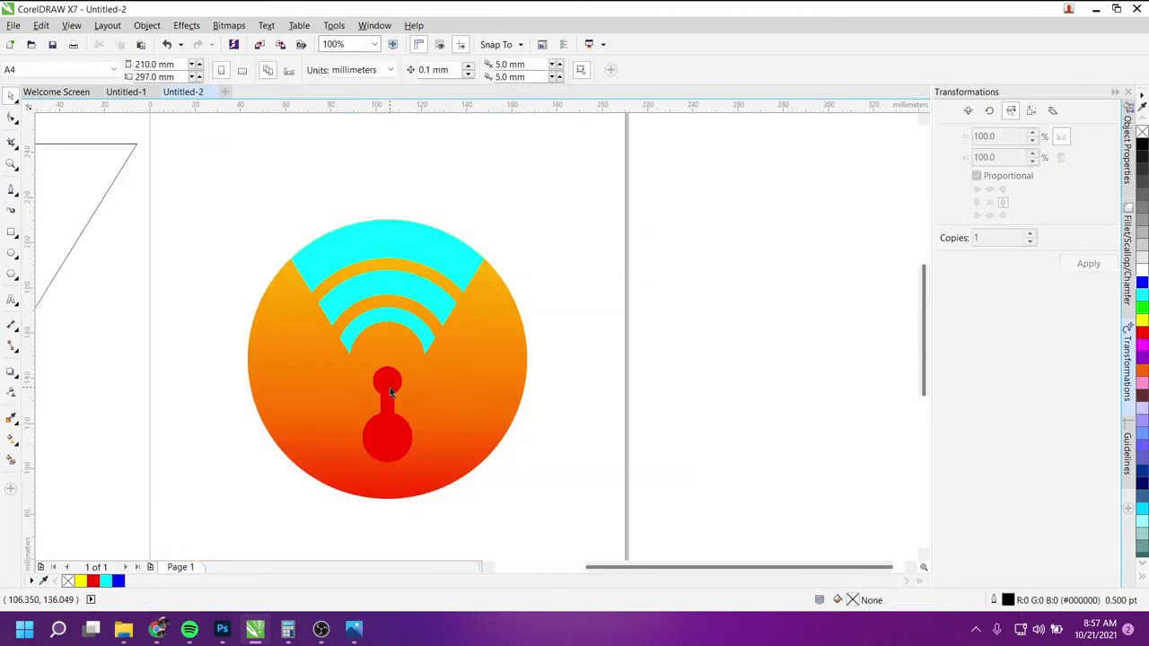
{"action": "left_click", "coordinate": [390, 387]}
Step: Move the red keyhole shapes up slightly and bring the spare triangle back onto the logo
{"action": "left_click", "coordinate": [388, 431], "text": "shift"}
{"action": "left_click", "coordinate": [392, 444], "text": "shift"}
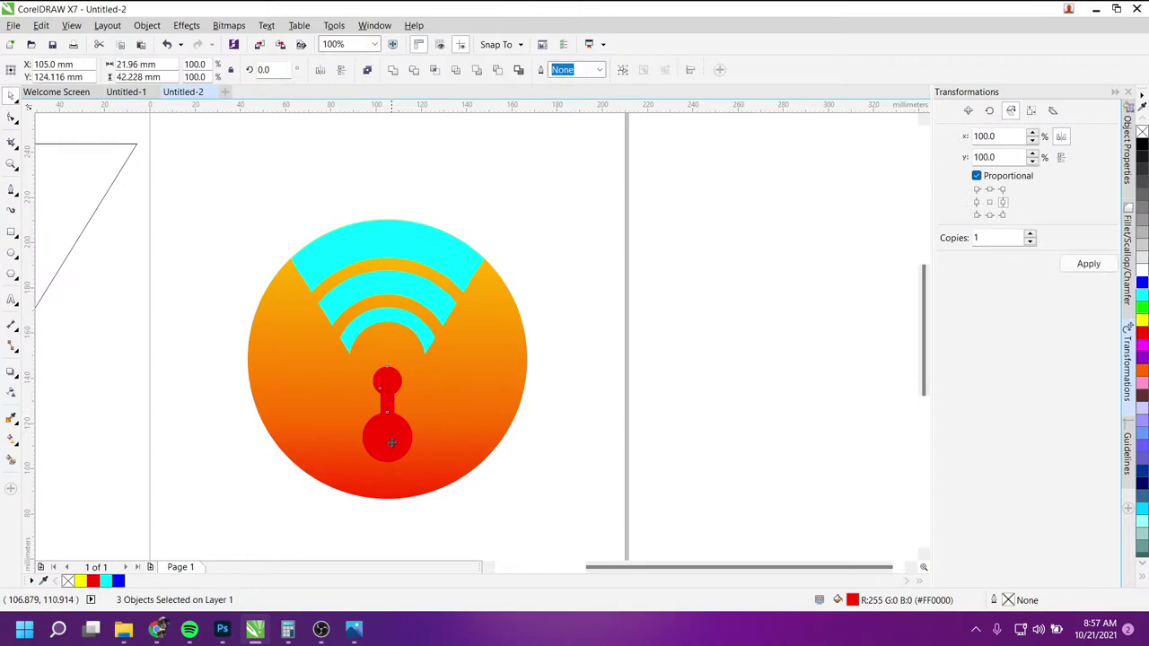
{"action": "left_click_drag", "start_coordinate": [391, 444], "coordinate": [391, 424]}
{"action": "scroll", "coordinate": [625, 371], "scroll_direction": "down", "scroll_amount": 1}
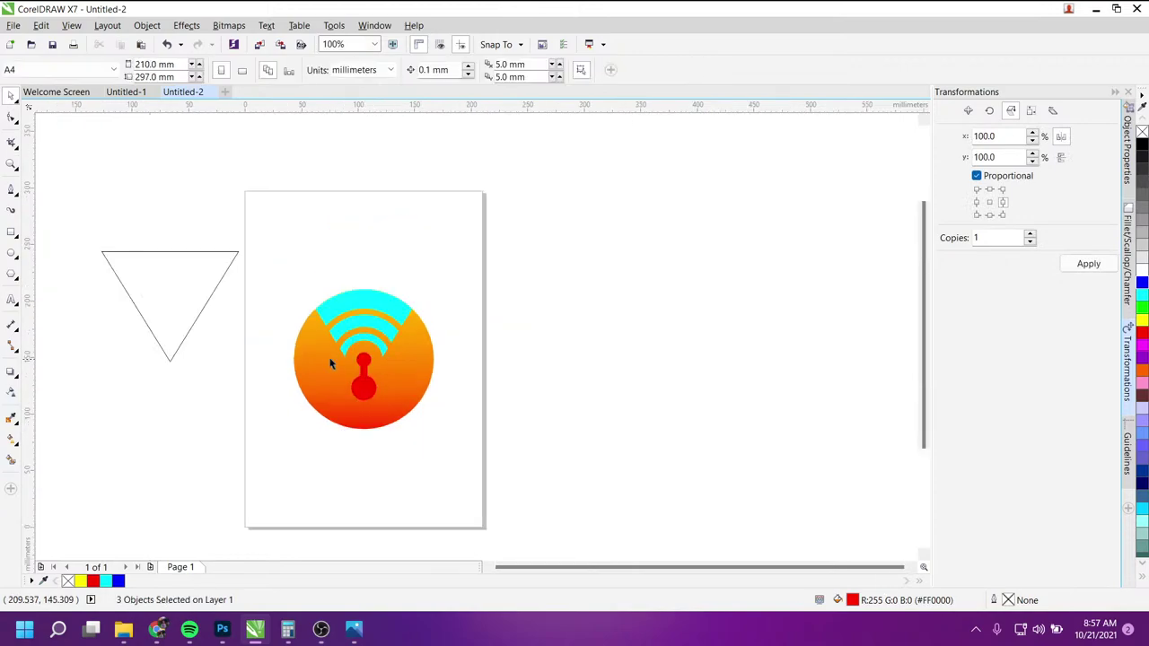
{"action": "left_click_drag", "start_coordinate": [182, 252], "coordinate": [388, 316]}
{"action": "scroll", "coordinate": [377, 326], "scroll_direction": "up", "scroll_amount": 1}
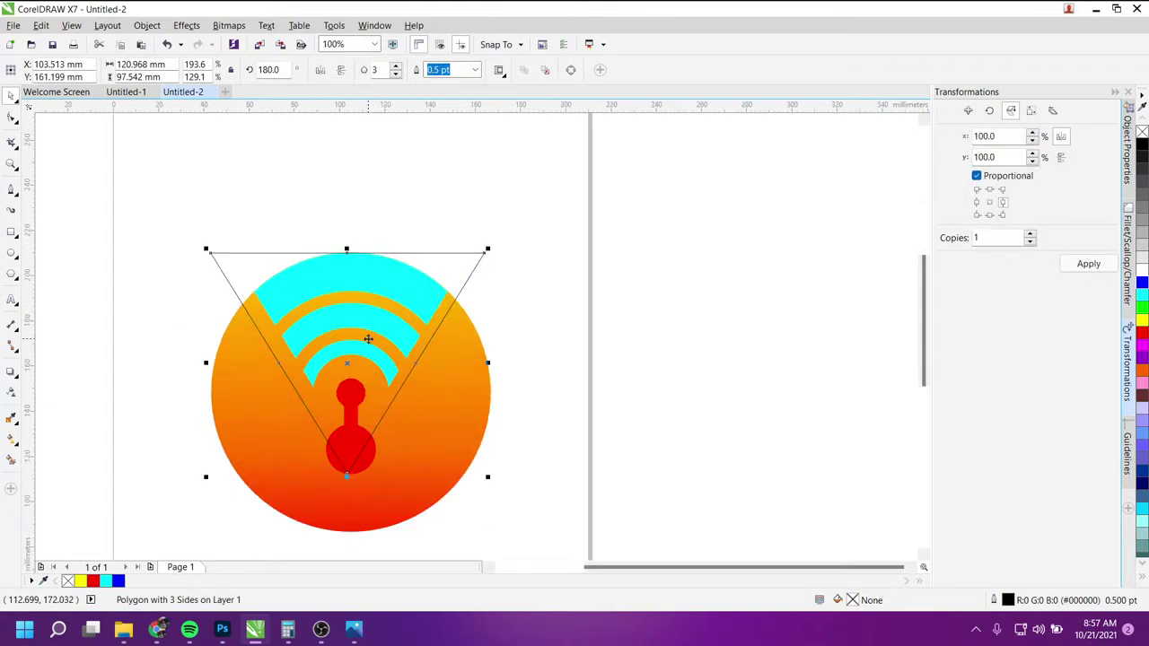
Step: Centre the triangle on the circle, shrink and raise it slightly, and fill it white
{"action": "left_click", "coordinate": [434, 451], "text": "shift"}
{"action": "key", "text": "c"}
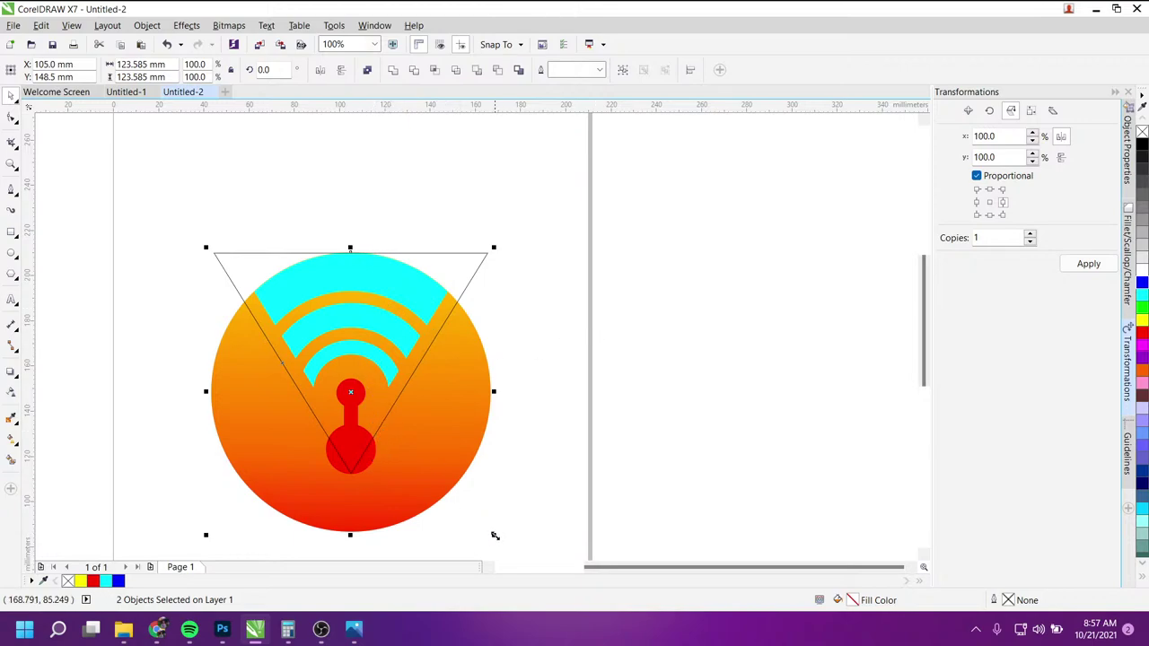
{"action": "left_click", "coordinate": [454, 452], "text": "shift"}
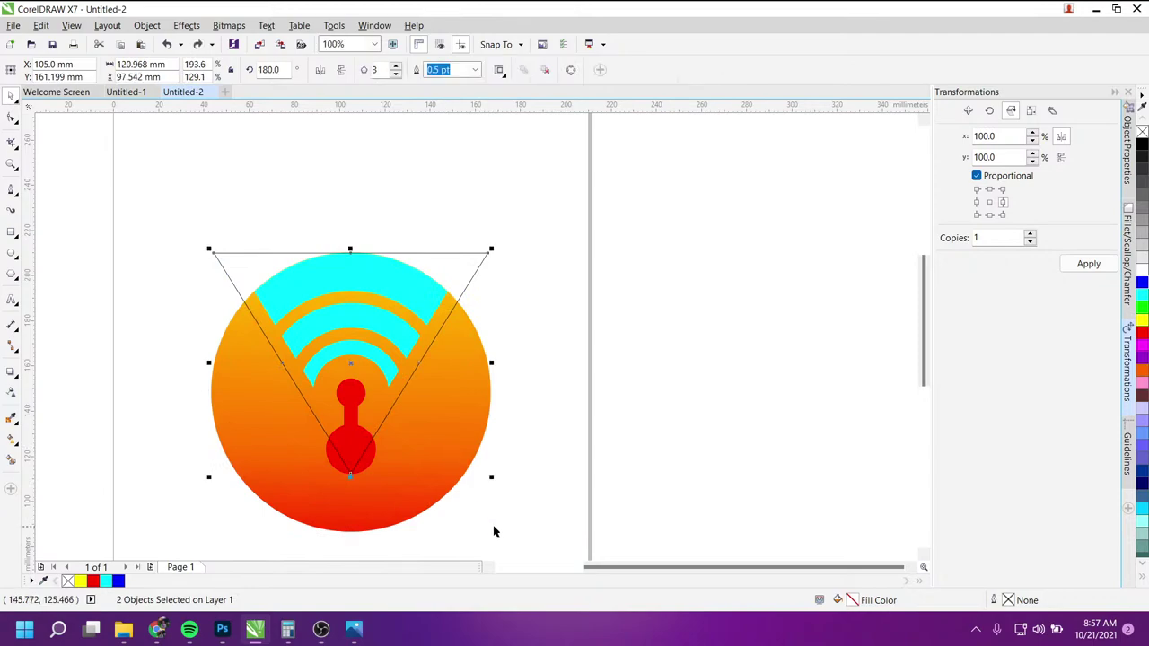
{"action": "left_click_drag", "start_coordinate": [491, 477], "coordinate": [478, 465]}
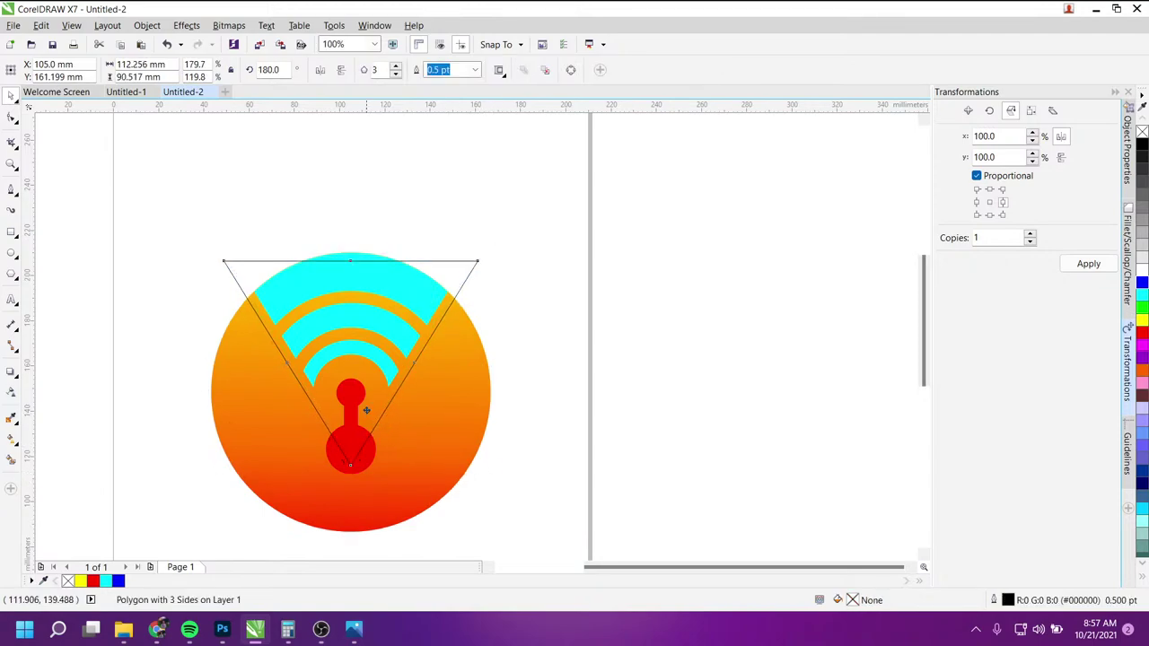
{"action": "left_click_drag", "start_coordinate": [367, 411], "coordinate": [377, 407]}
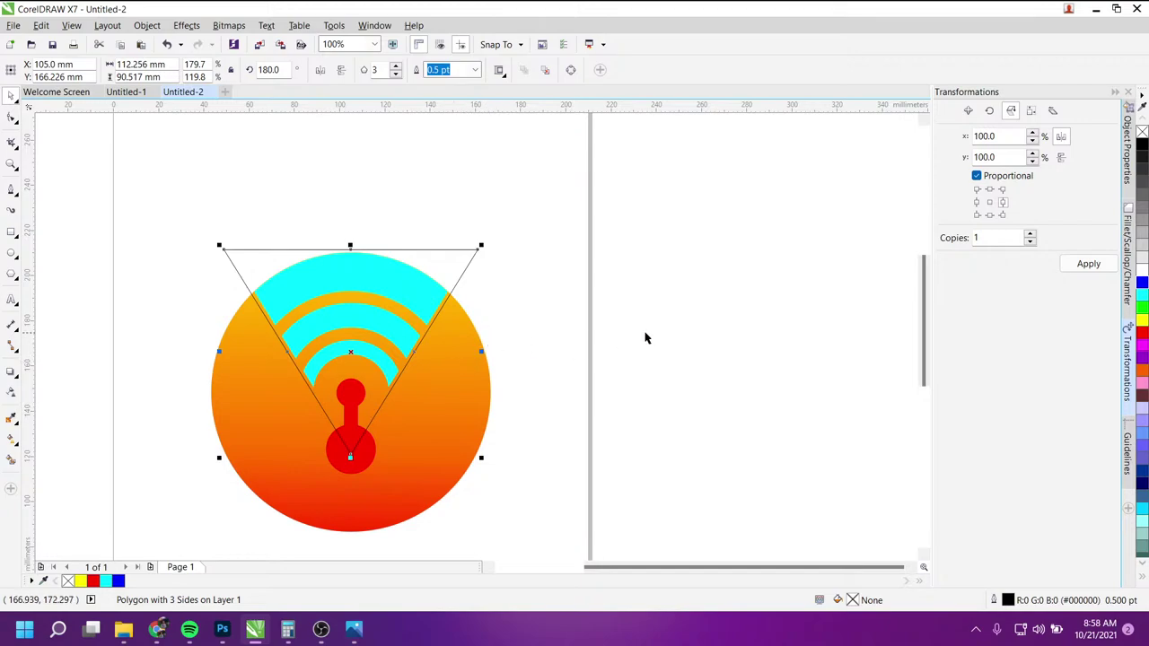
{"action": "left_click", "coordinate": [1144, 274]}
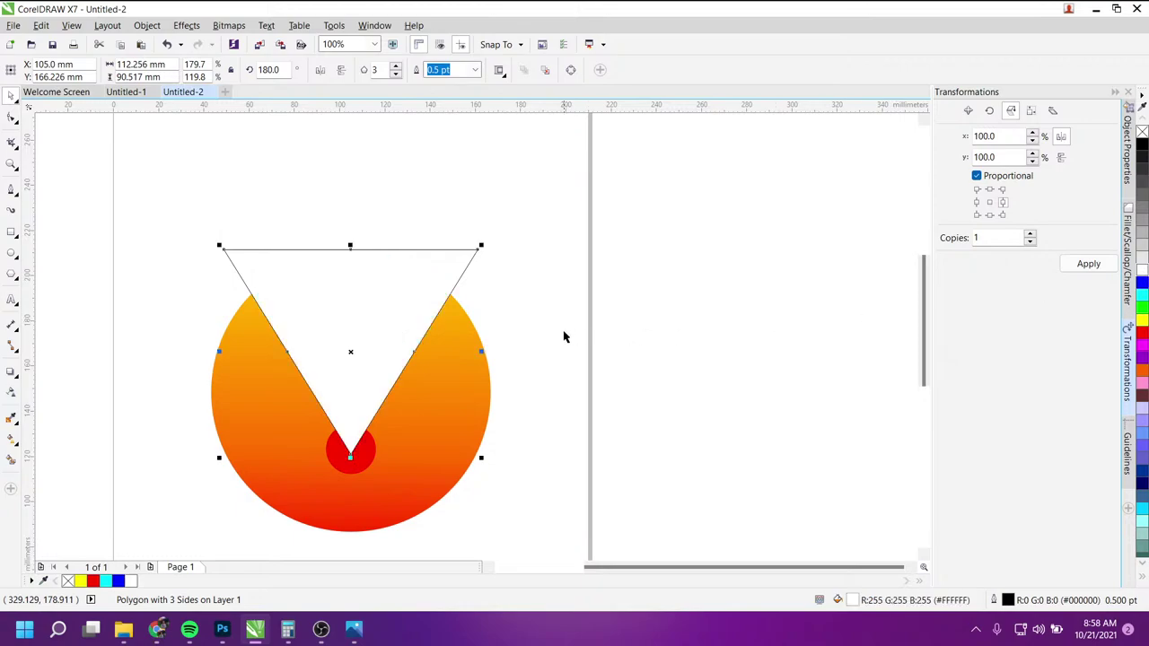
Step: Send the white triangle back two levels so the arcs and keyhole show in front
{"action": "key", "text": "shift+Page_Down"}
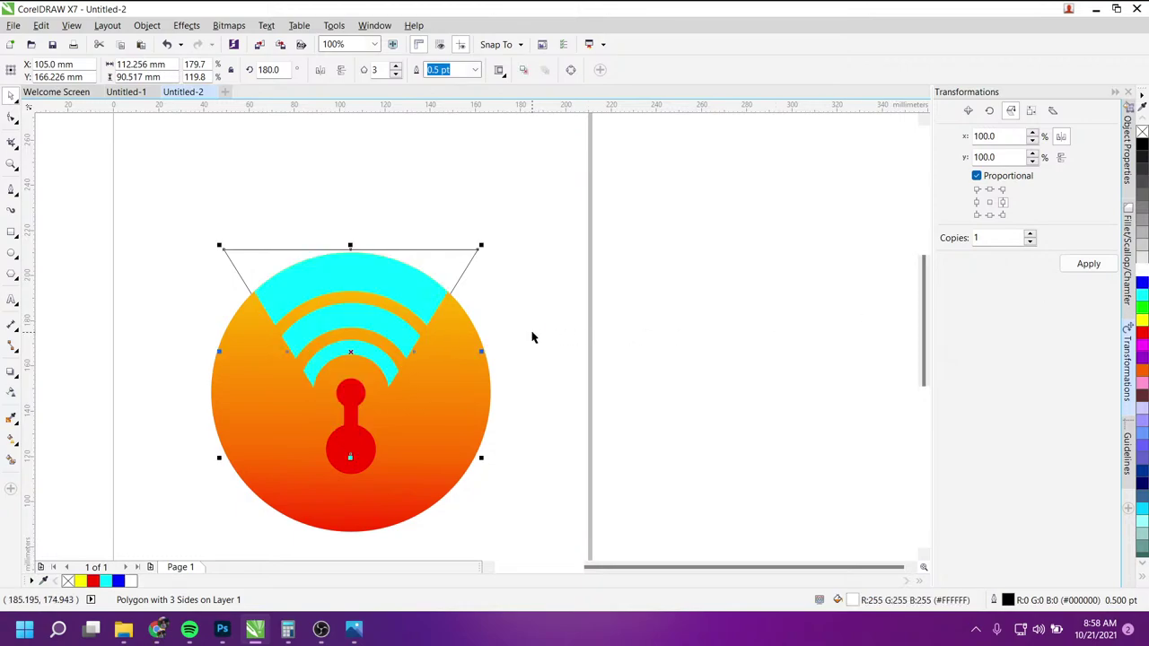
{"action": "key", "text": "shift+Page_Up"}
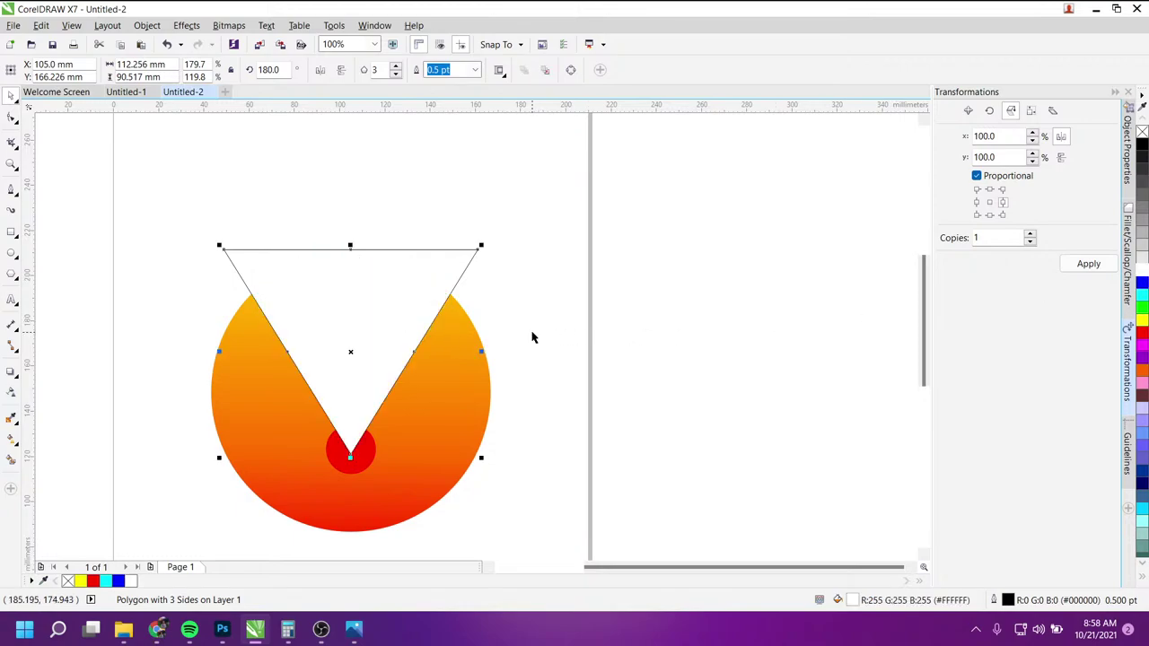
{"action": "key", "text": "ctrl+Page_Down"}
{"action": "key", "text": "ctrl+Page_Down"}
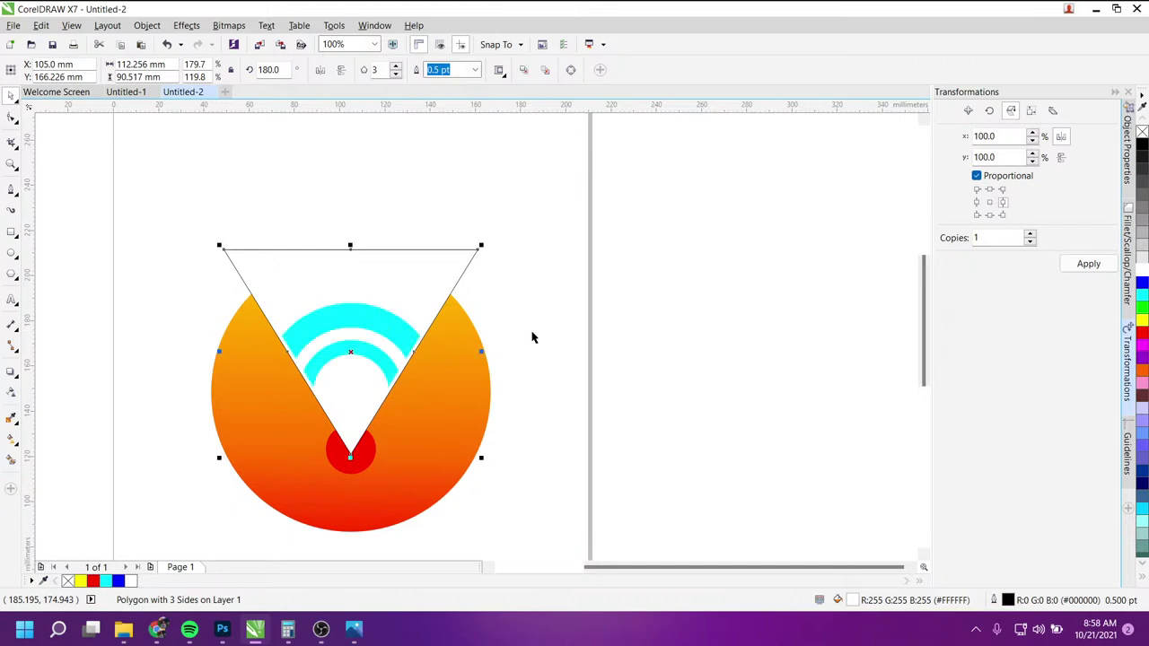
{"action": "key", "text": "ctrl+Page_Down"}
{"action": "key", "text": "ctrl+Page_Down"}
{"action": "key", "text": "ctrl+Page_Down"}
{"action": "key", "text": "ctrl+Page_Down"}
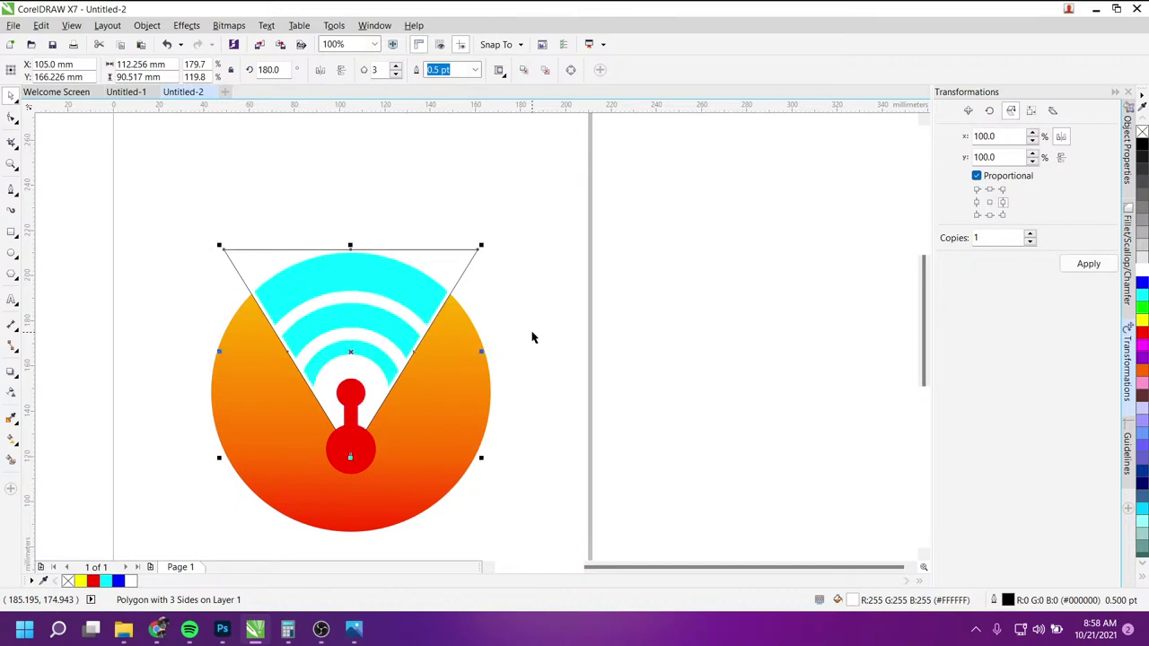
{"action": "key", "text": "F7"}
{"action": "key", "text": "Escape"}
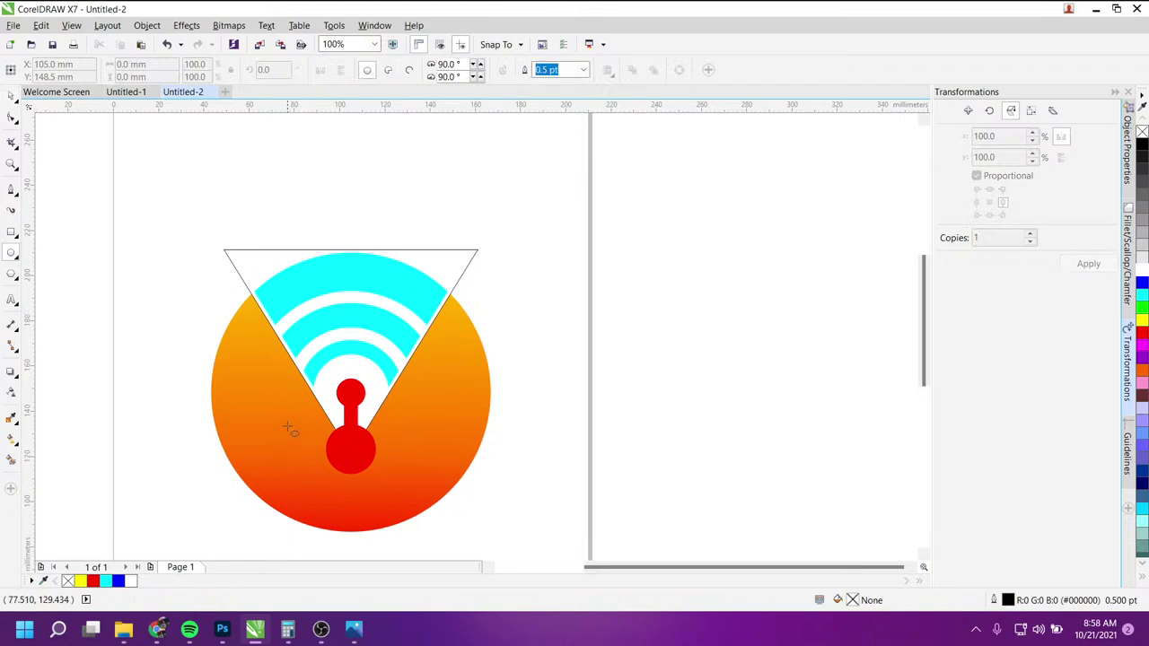
Step: Draw a circle and align its centre with the keyhole's lower red ball
{"action": "mouse_move", "coordinate": [299, 420]}
{"action": "left_mouse_down"}
{"action": "mouse_move", "coordinate": [382, 485]}
{"action": "mouse_move", "coordinate": [388, 512]}
{"action": "left_mouse_up"}
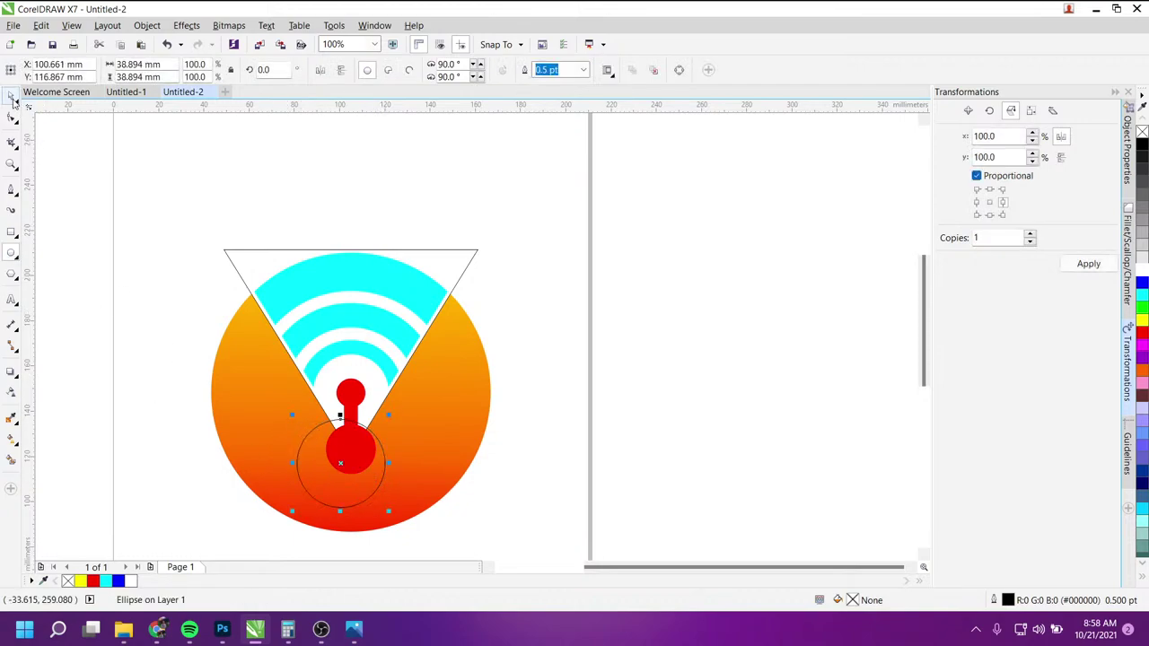
{"action": "left_click", "coordinate": [12, 99]}
{"action": "left_click", "coordinate": [352, 454], "text": "shift"}
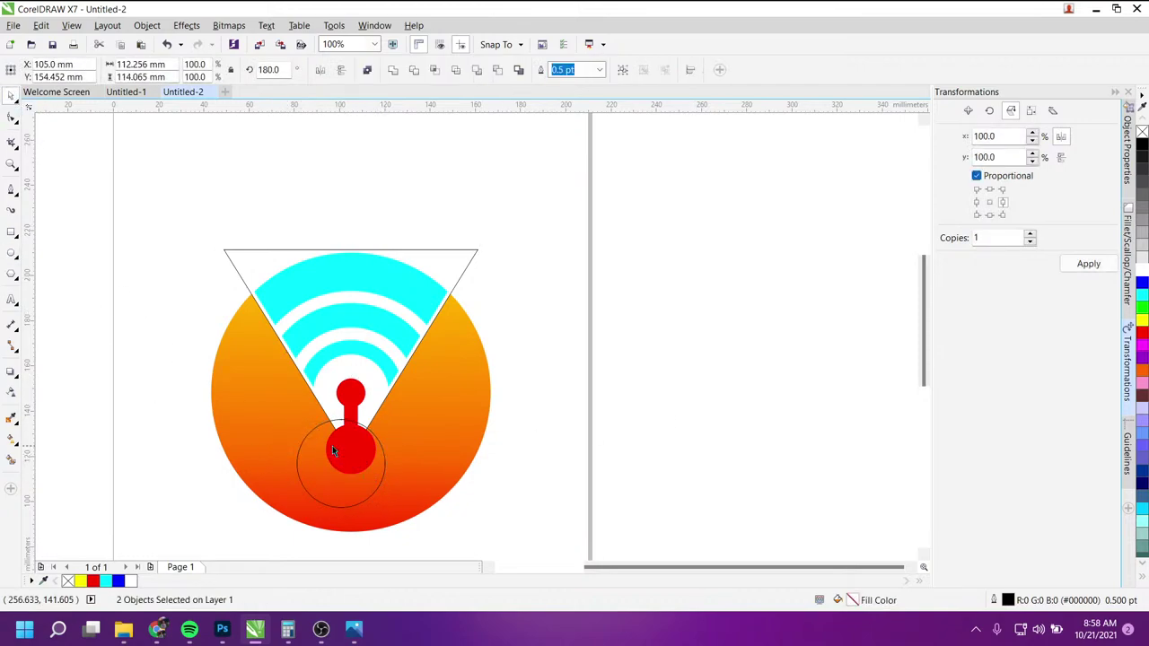
{"action": "left_click_drag", "start_coordinate": [332, 445], "coordinate": [209, 379]}
{"action": "left_click", "coordinate": [353, 456], "text": "shift"}
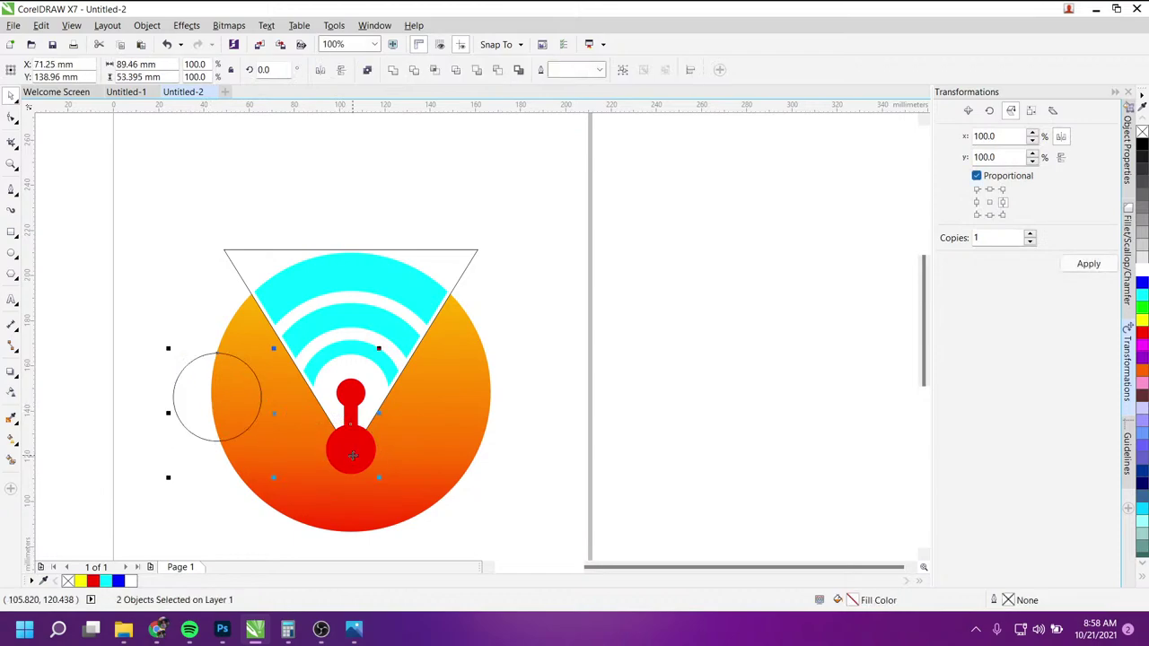
{"action": "key", "text": "c"}
{"action": "key", "text": "e"}
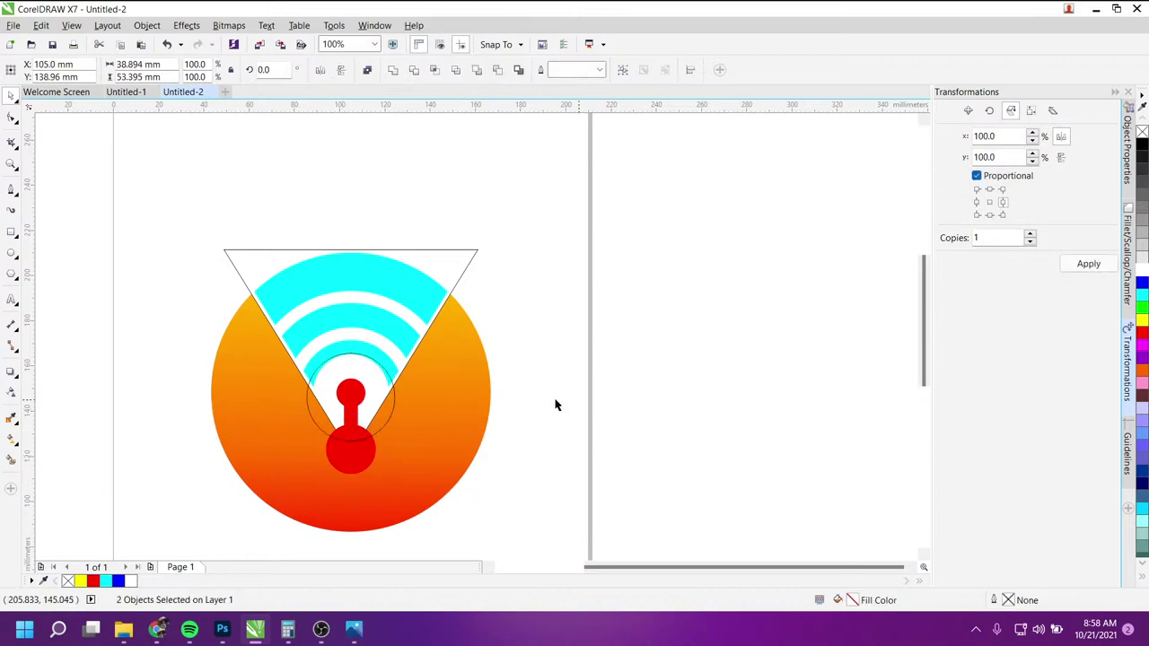
{"action": "key", "text": "F7"}
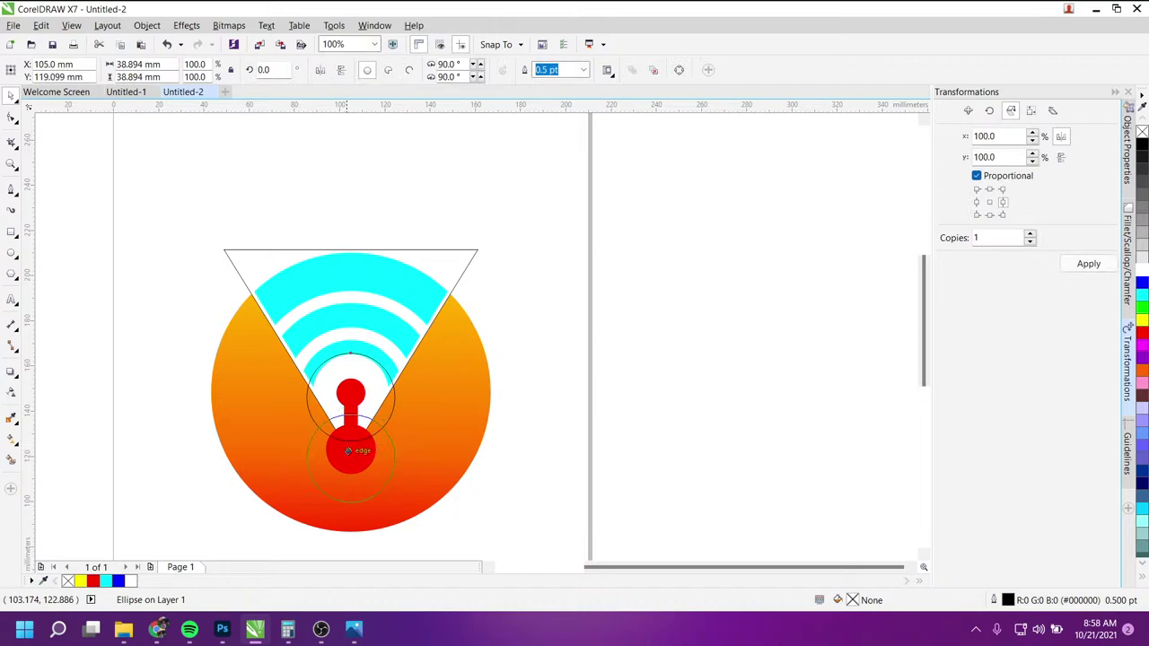
{"action": "left_click_drag", "start_coordinate": [349, 451], "coordinate": [349, 455]}
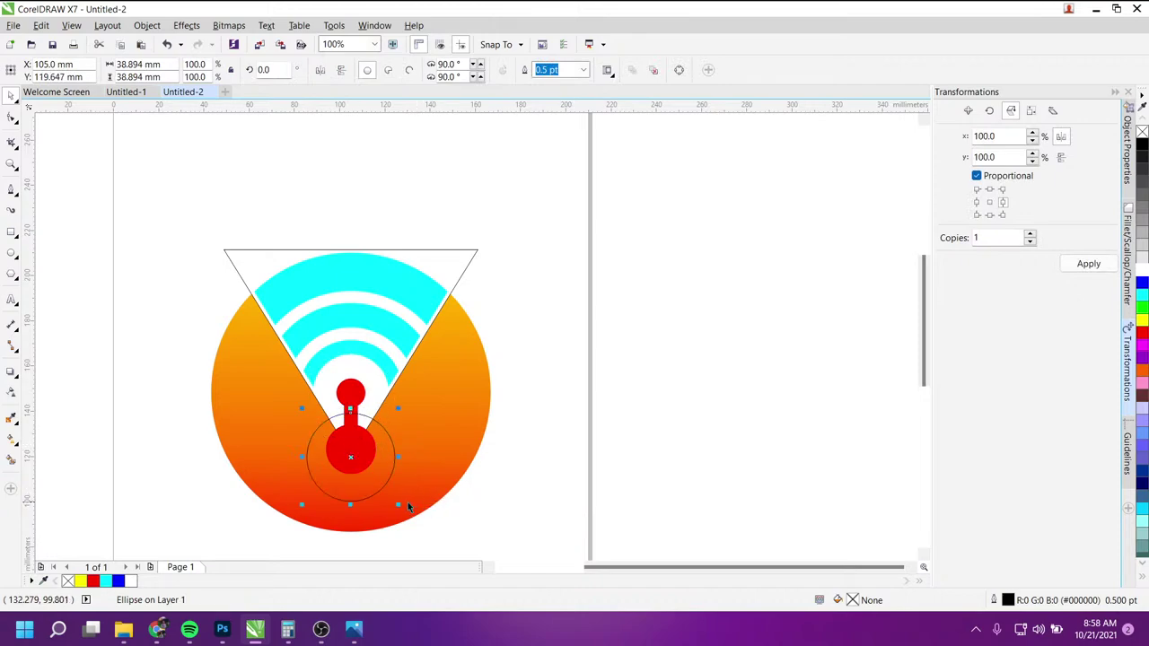
Step: Scale the circle to 74.8% (29.108 mm), fill it white and remove its outline
{"action": "left_click", "coordinate": [408, 505], "text": "shift"}
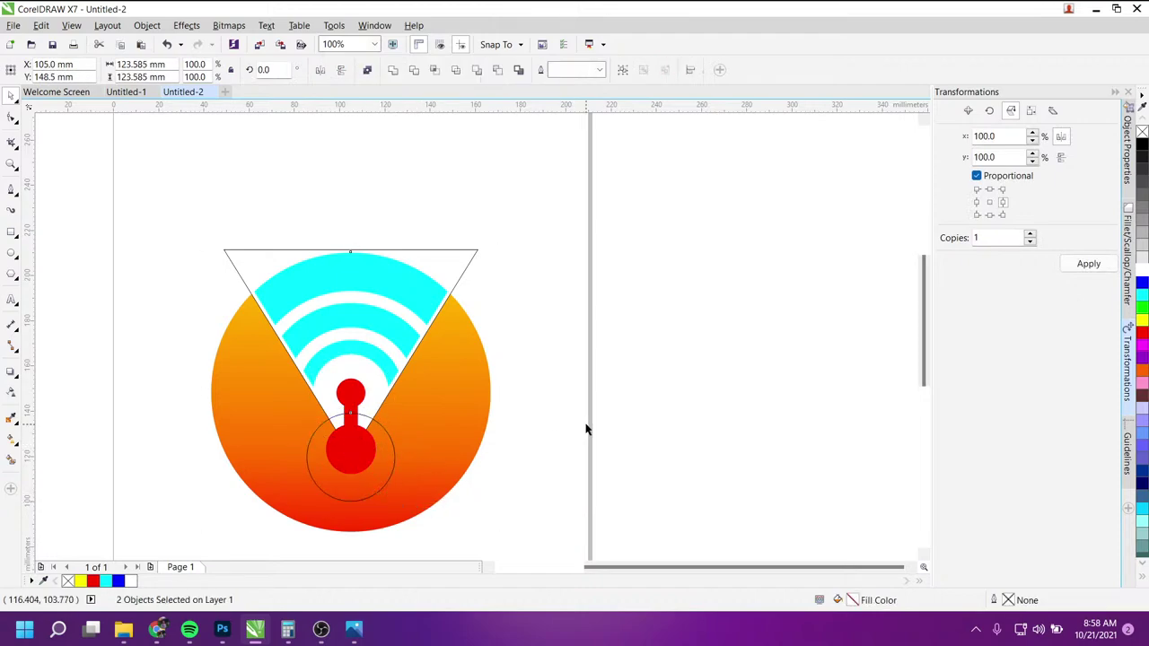
{"action": "left_click", "coordinate": [340, 494], "text": "shift"}
{"action": "left_click_drag", "start_coordinate": [398, 505], "coordinate": [387, 494]}
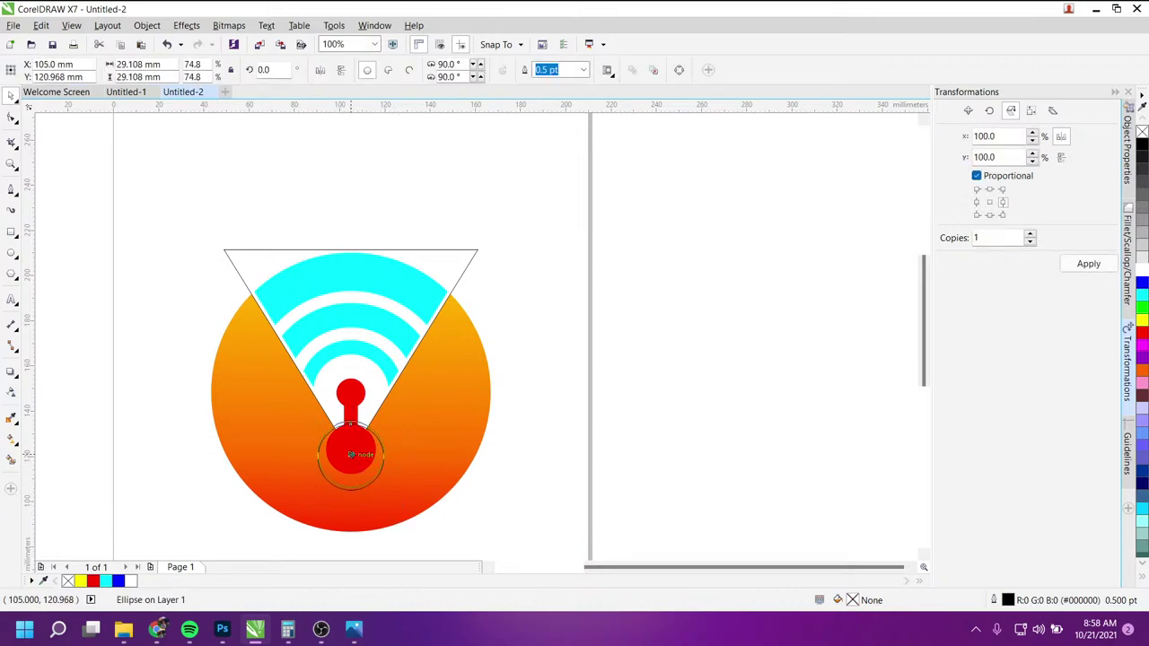
{"action": "left_click_drag", "start_coordinate": [351, 460], "coordinate": [352, 454]}
{"action": "left_click_drag", "start_coordinate": [371, 456], "coordinate": [371, 450]}
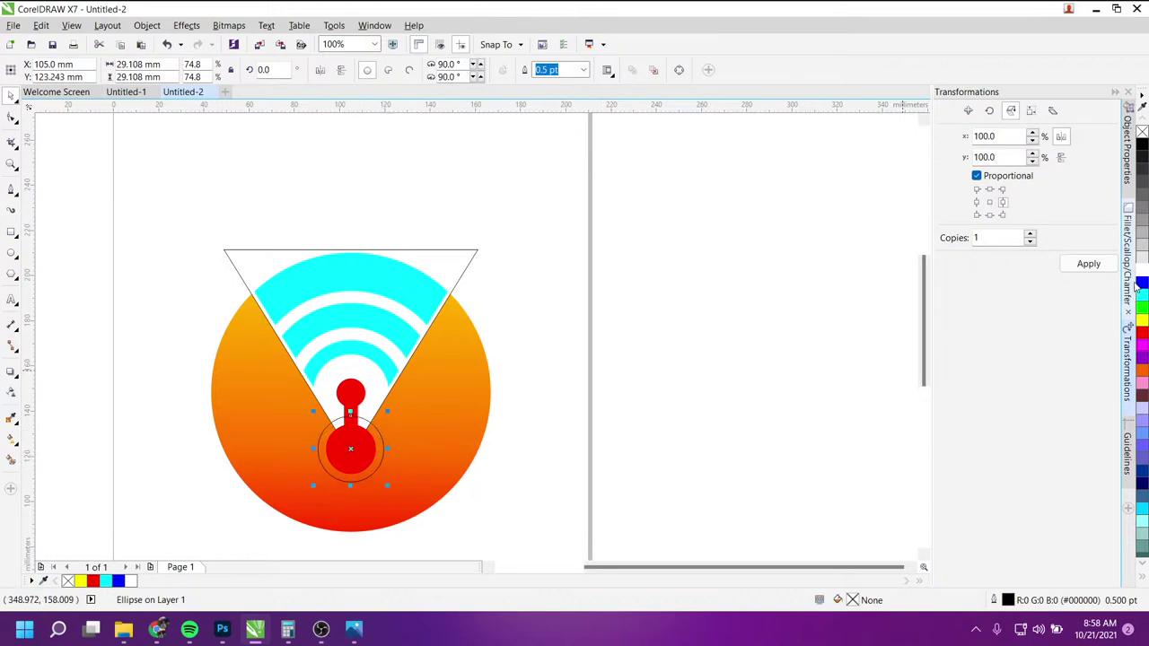
{"action": "left_click", "coordinate": [1142, 188]}
{"action": "right_click", "coordinate": [1142, 132]}
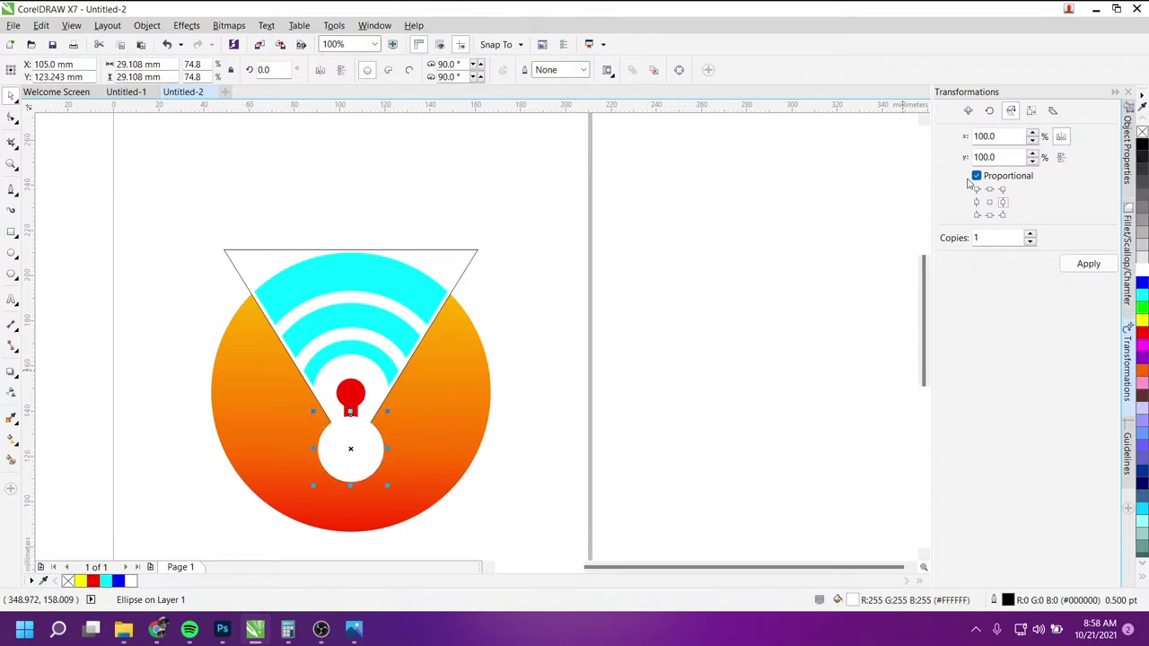
{"action": "left_click", "coordinate": [389, 258]}
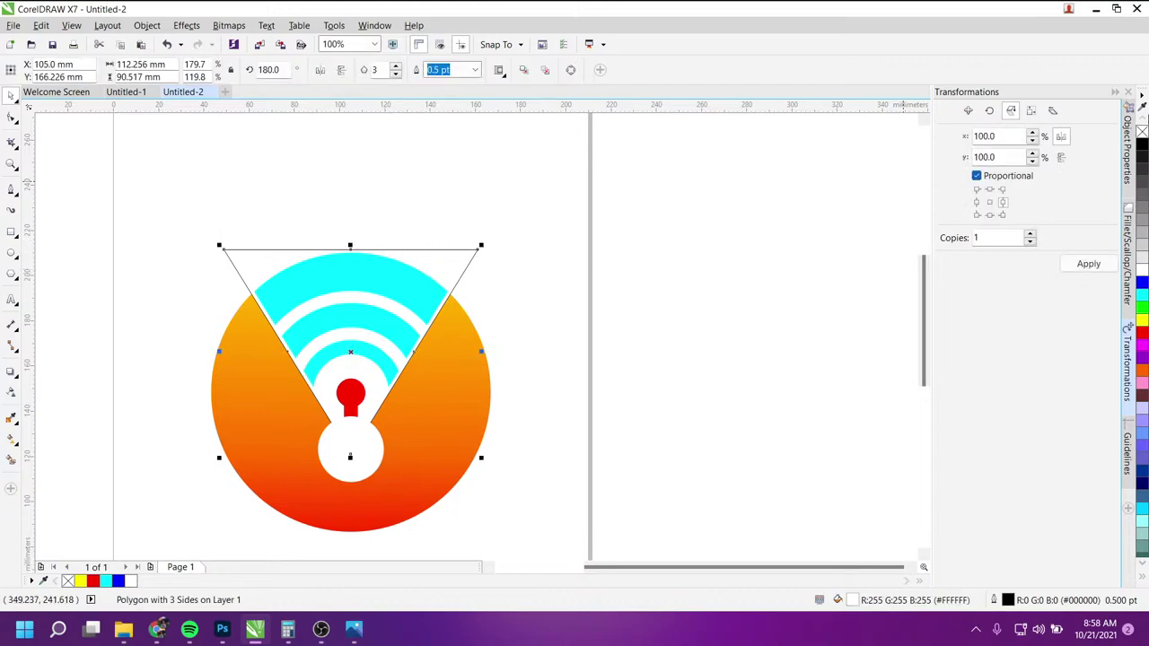
Step: Remove the triangle's outline and tuck the white circle behind the red ball
{"action": "right_click", "coordinate": [1143, 132]}
{"action": "left_click", "coordinate": [345, 465]}
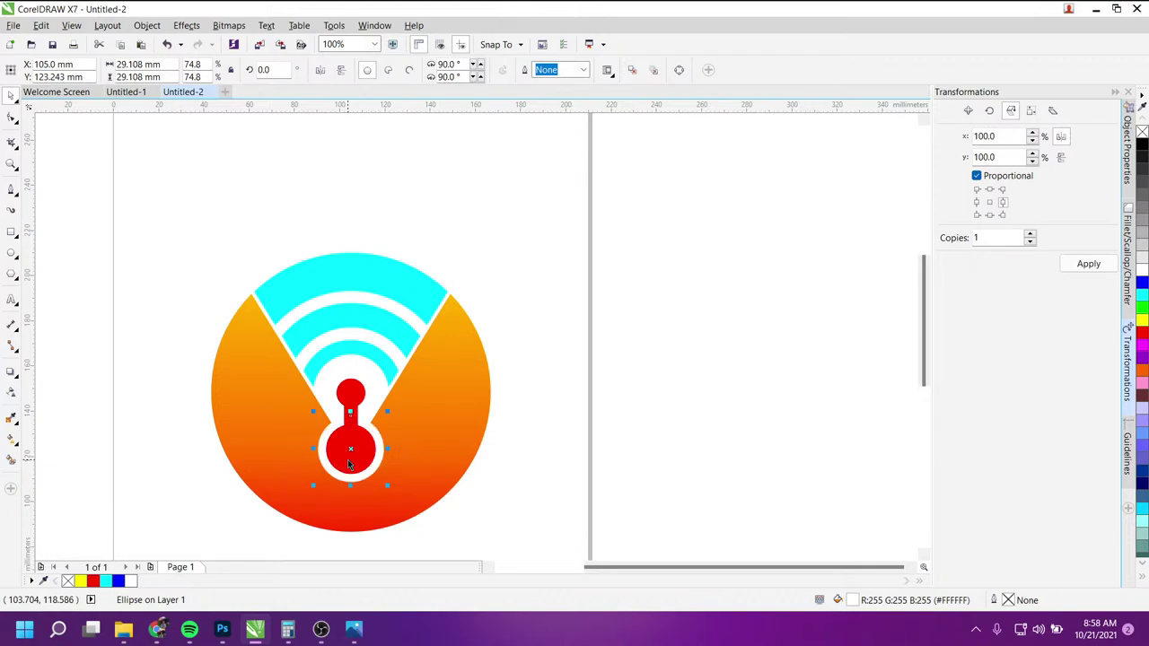
{"action": "left_click", "coordinate": [524, 393]}
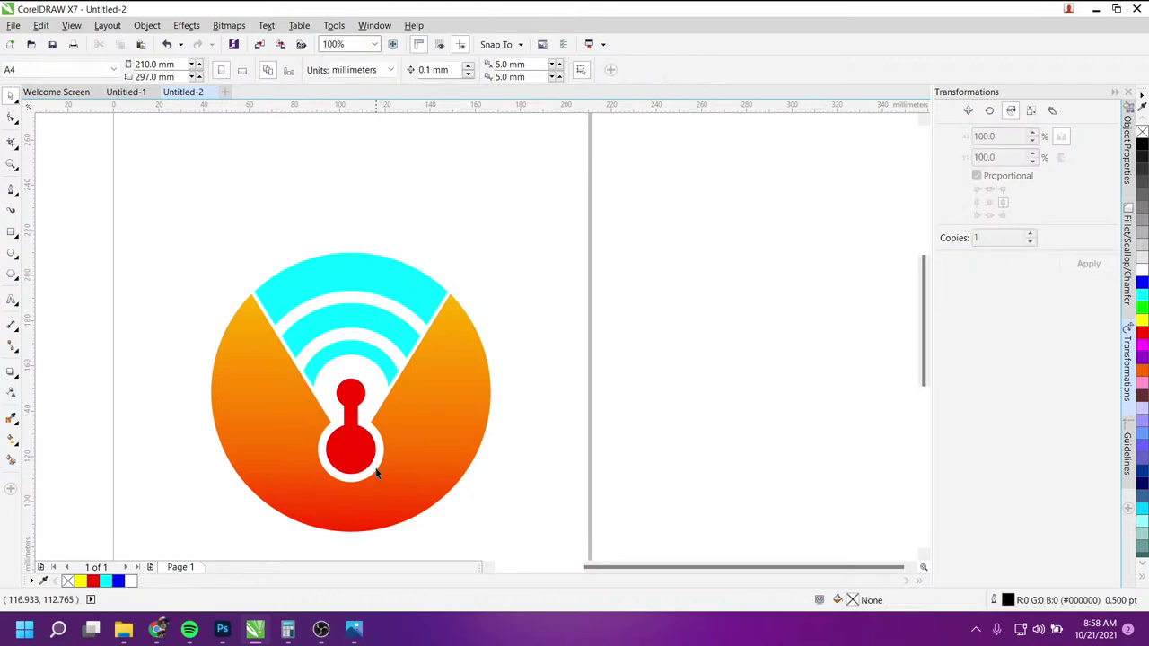
Step: Recolour the three Wi-Fi arcs red
{"action": "left_click", "coordinate": [367, 359]}
{"action": "left_click", "coordinate": [380, 333], "text": "shift"}
{"action": "left_click", "coordinate": [380, 287], "text": "shift"}
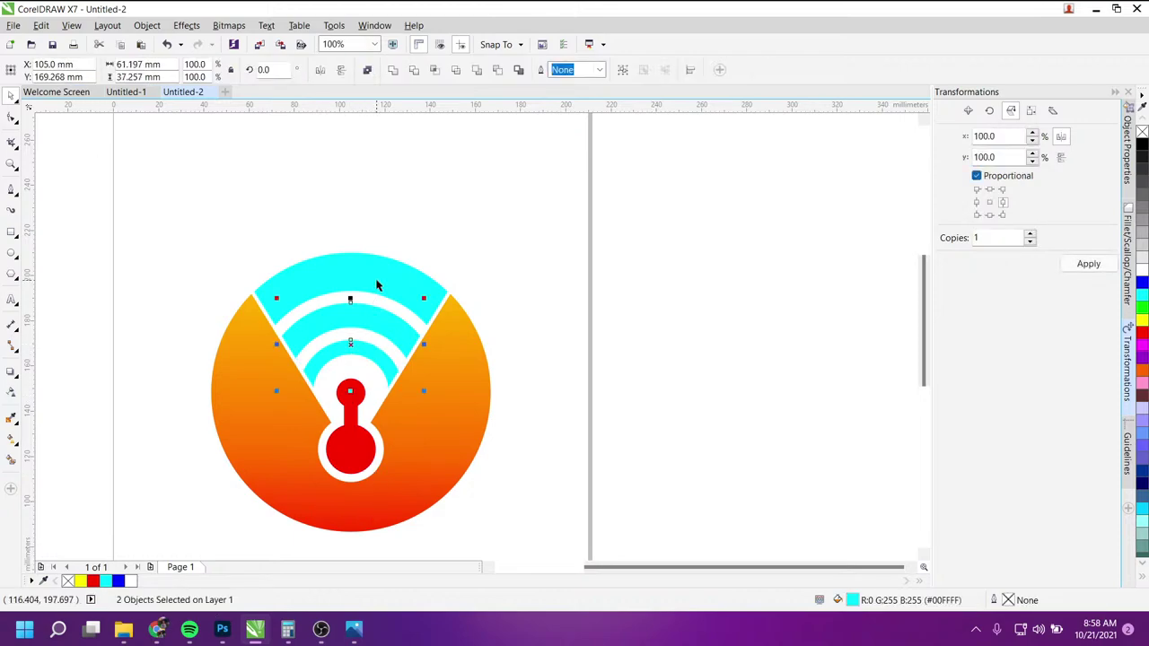
{"action": "left_click", "coordinate": [1142, 332]}
{"action": "left_click", "coordinate": [628, 299]}
Step: Scale the whole Wi-Fi logo down to 69.3%, about 85.6 × 86.4 mm, and move it higher
{"action": "scroll", "coordinate": [162, 422], "scroll_direction": "down", "scroll_amount": 2}
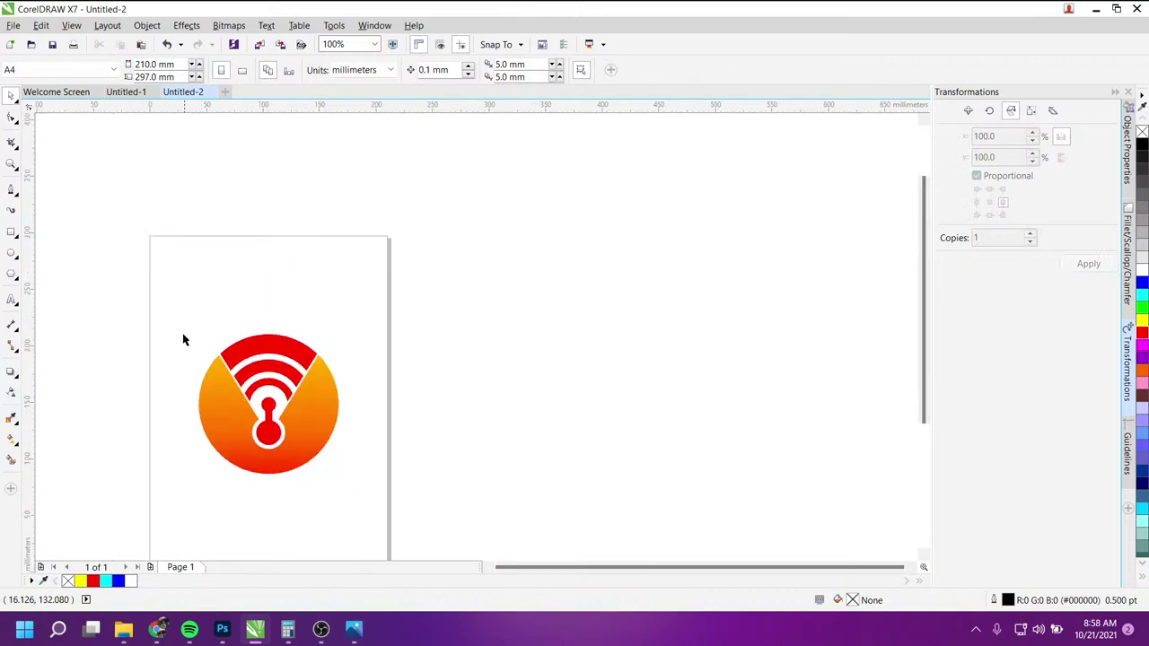
{"action": "scroll", "coordinate": [183, 340], "scroll_direction": "up", "scroll_amount": 2}
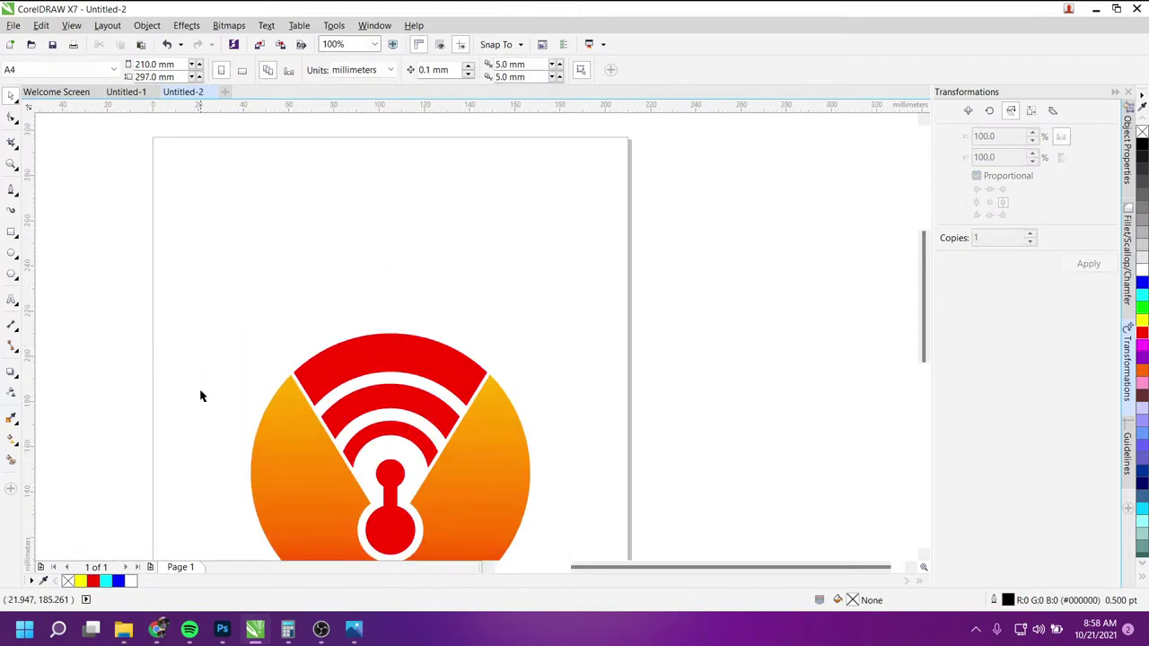
{"action": "scroll", "coordinate": [198, 403], "scroll_direction": "down", "scroll_amount": 1}
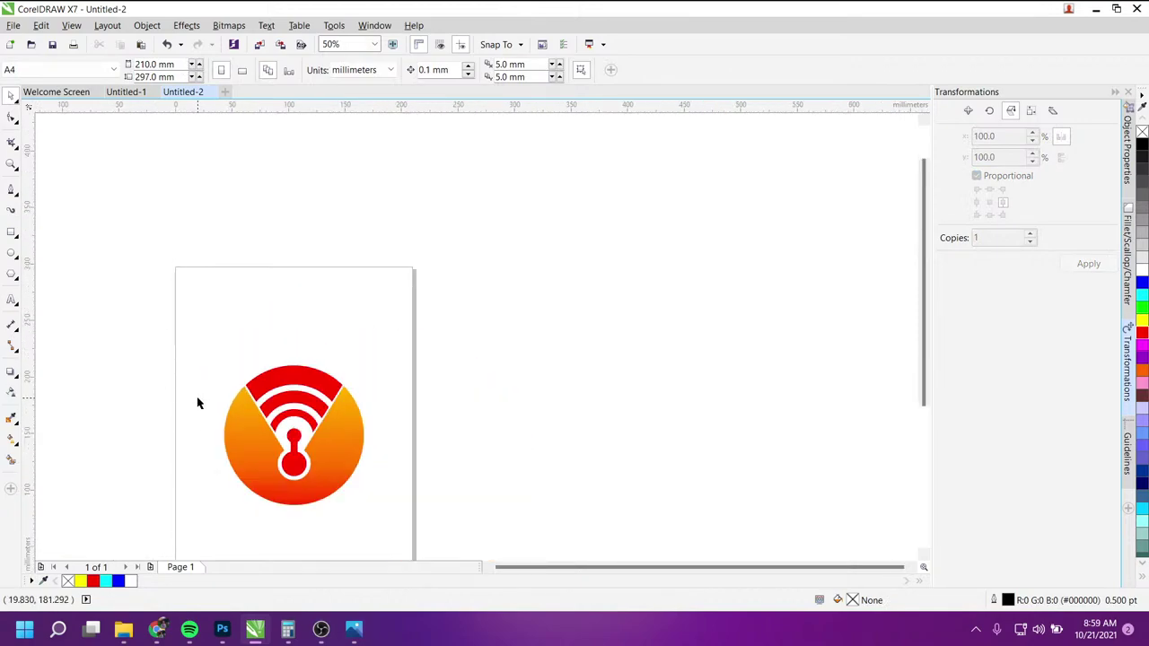
{"action": "scroll", "coordinate": [225, 422], "scroll_direction": "down", "scroll_amount": 1}
{"action": "scroll", "coordinate": [174, 472], "scroll_direction": "up", "scroll_amount": 1}
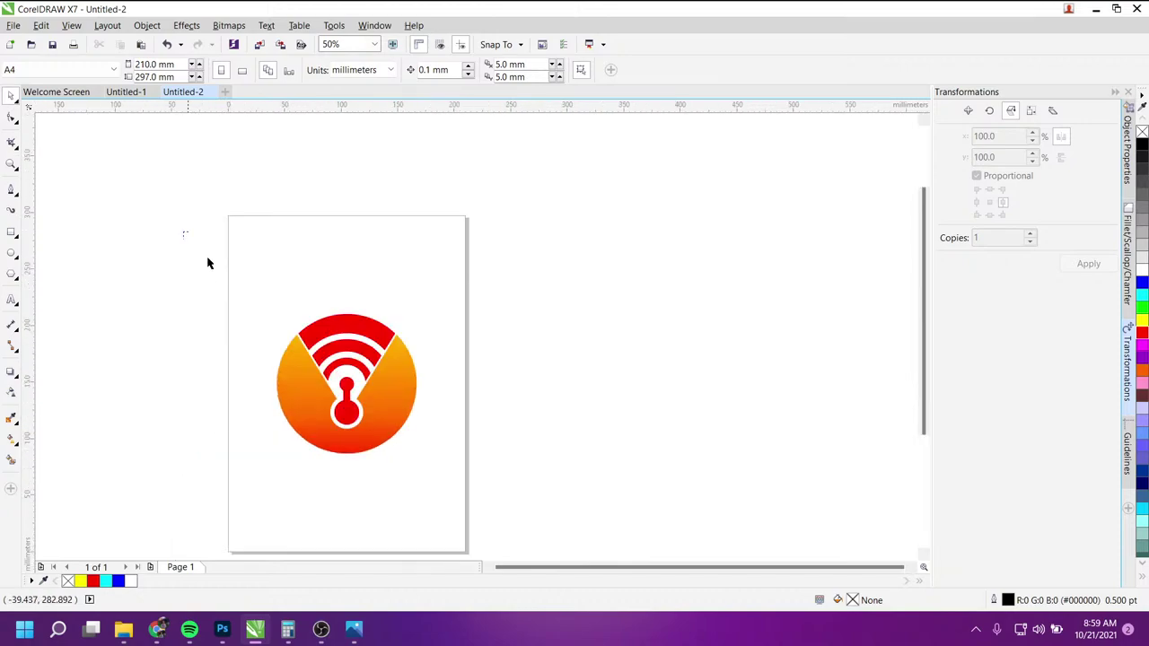
{"action": "mouse_move", "coordinate": [208, 263]}
{"action": "left_mouse_down"}
{"action": "mouse_move", "coordinate": [465, 476]}
{"action": "mouse_move", "coordinate": [382, 435]}
{"action": "mouse_move", "coordinate": [385, 394]}
{"action": "left_mouse_up"}
{"action": "left_click", "coordinate": [397, 443]}
{"action": "scroll", "coordinate": [321, 307], "scroll_direction": "up", "scroll_amount": 1}
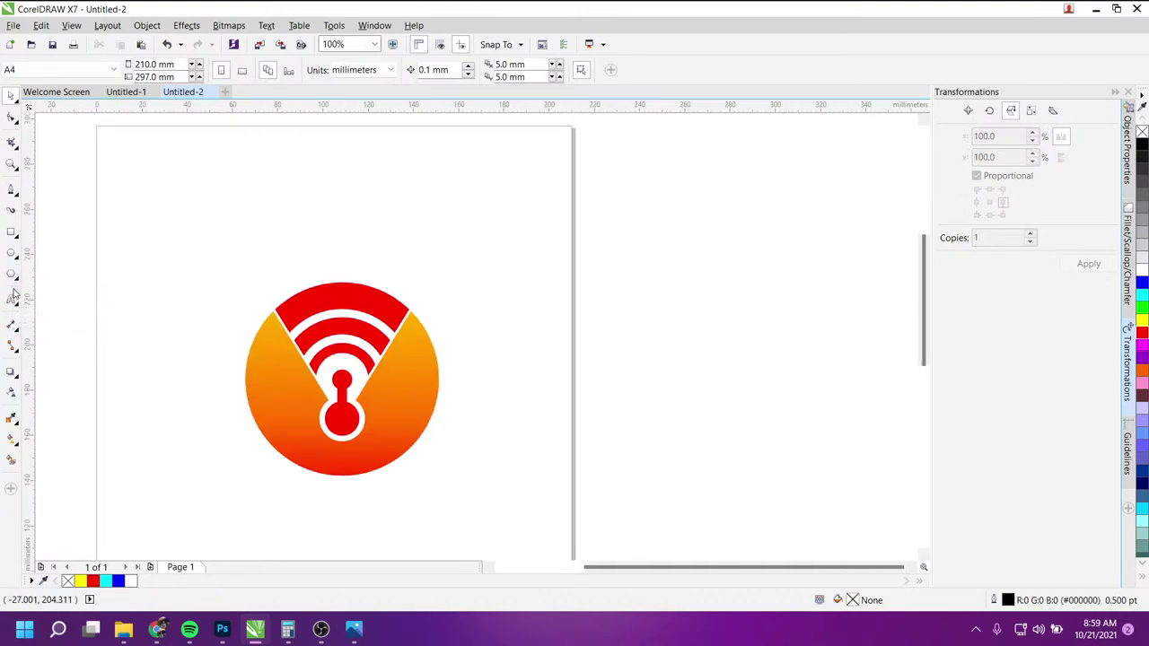
Step: Draw a large cyan-filled circle around the logo and send it behind the logo
{"action": "left_click", "coordinate": [12, 253]}
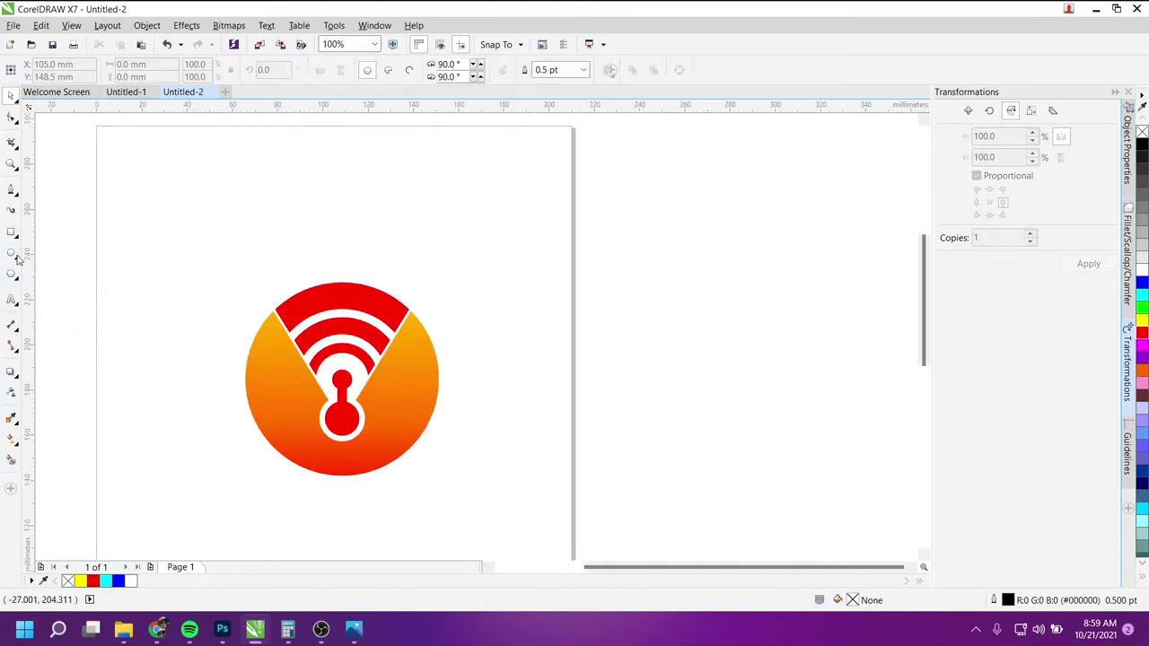
{"action": "left_click_drag", "start_coordinate": [198, 264], "coordinate": [442, 509]}
{"action": "left_click", "coordinate": [10, 95]}
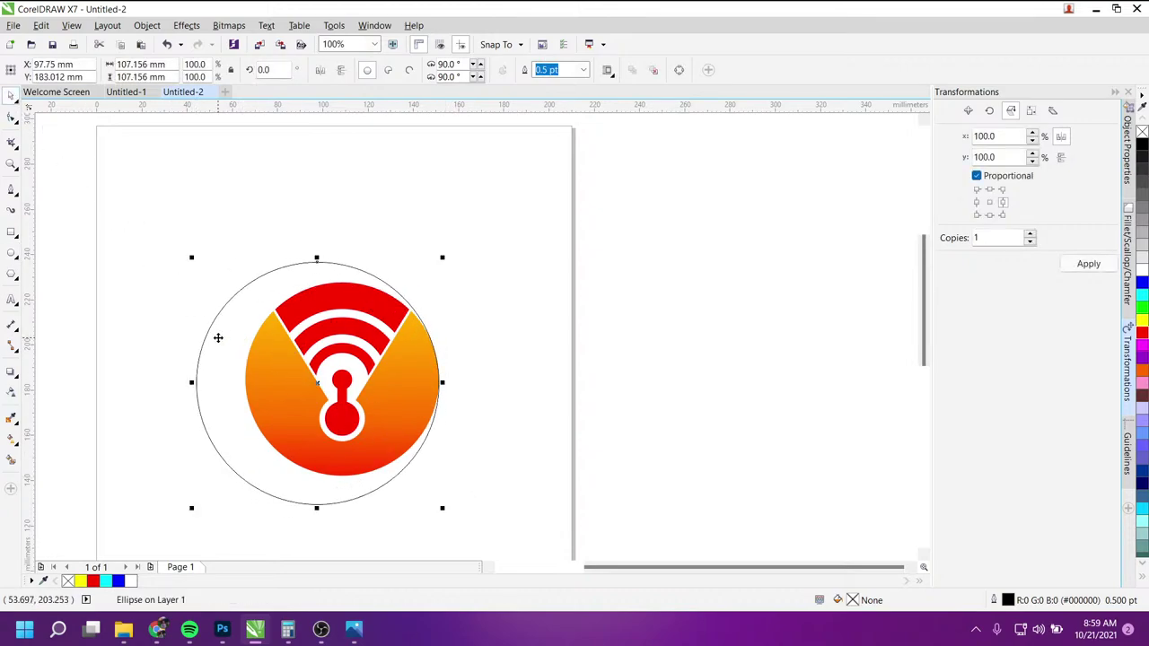
{"action": "left_click", "coordinate": [1143, 283]}
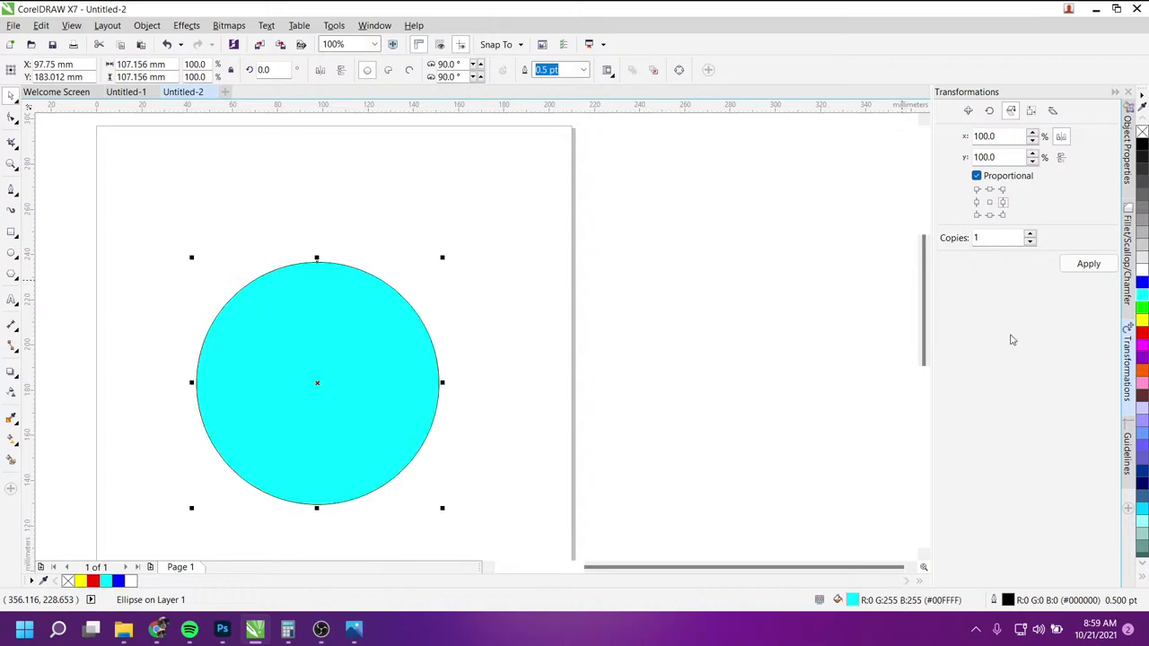
{"action": "key", "text": "shift+Page_Down"}
{"action": "left_click_drag", "start_coordinate": [259, 339], "coordinate": [259, 323]}
Step: Centre the cyan circle on the logo with C and E, then deselect
{"action": "left_click", "coordinate": [413, 403], "text": "shift"}
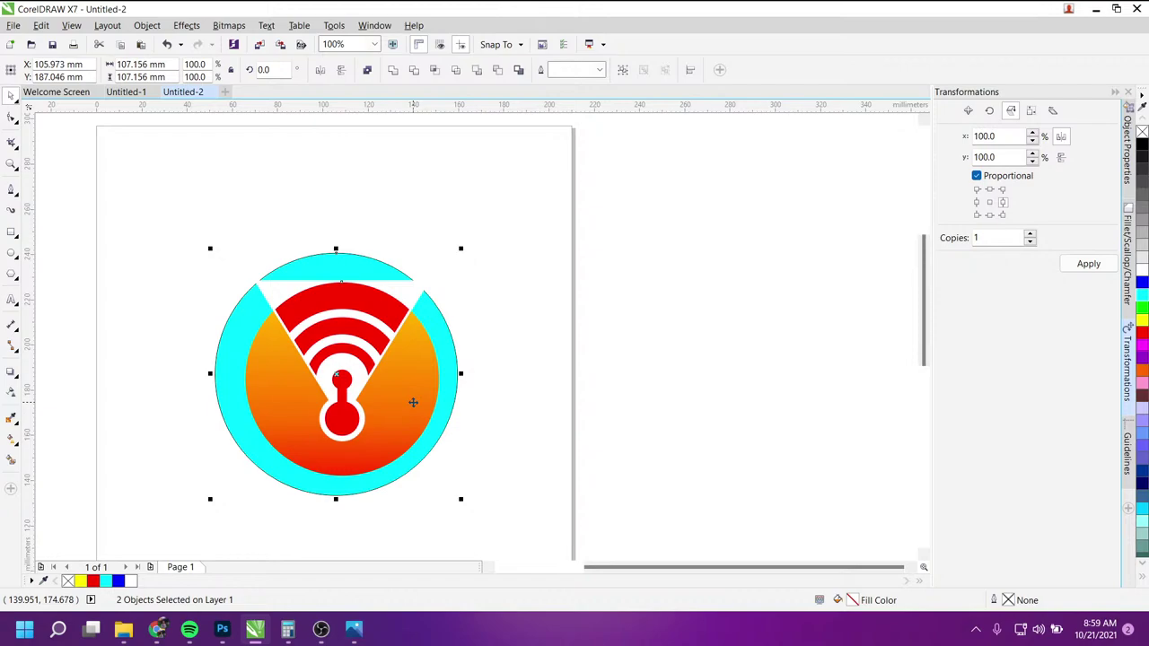
{"action": "key", "text": "c"}
{"action": "key", "text": "e"}
{"action": "left_click", "coordinate": [613, 362]}
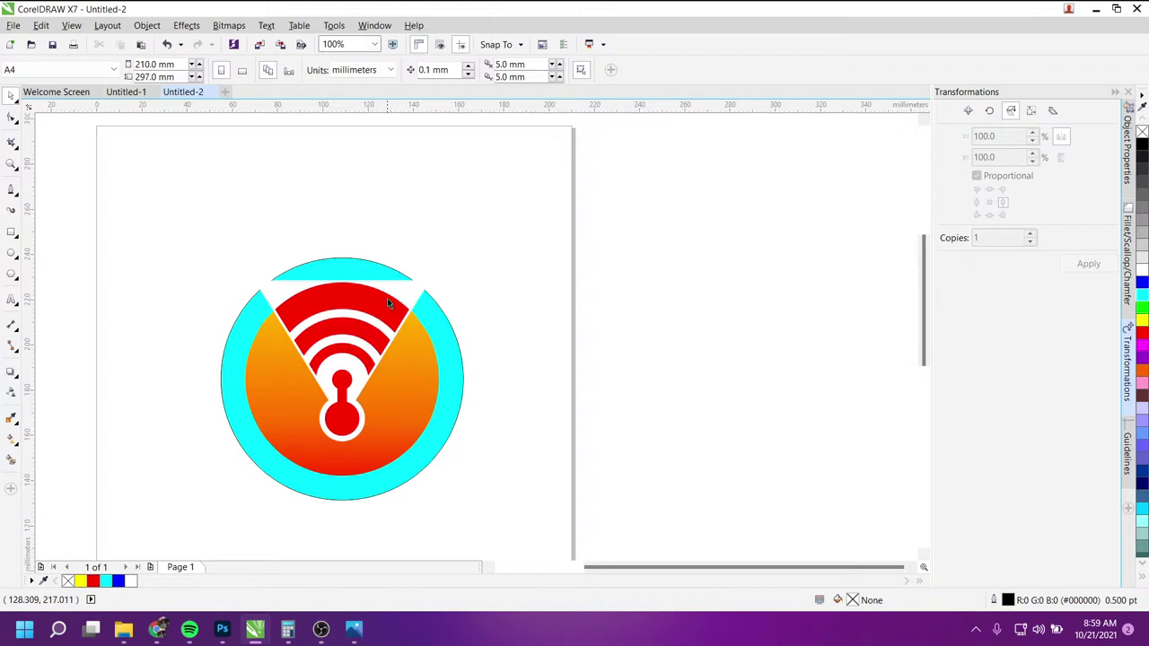
Step: Select the white triangle together with a second shape inside the logo
{"action": "left_click", "coordinate": [434, 316]}
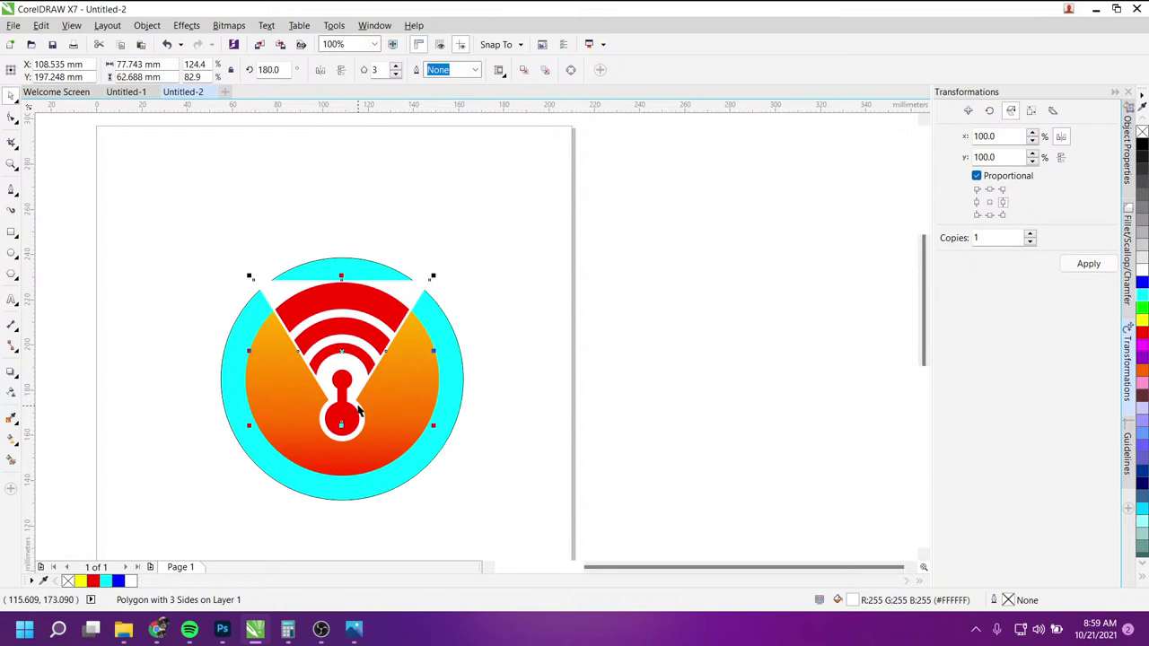
{"action": "left_click", "coordinate": [357, 411], "text": "shift"}
{"action": "scroll", "coordinate": [360, 404], "scroll_direction": "up", "scroll_amount": 2}
{"action": "scroll", "coordinate": [360, 405], "scroll_direction": "down", "scroll_amount": 2}
Step: PowerClip the selected shapes into the orange circle, then undo the clip
{"action": "scroll", "coordinate": [333, 372], "scroll_direction": "up", "scroll_amount": 1}
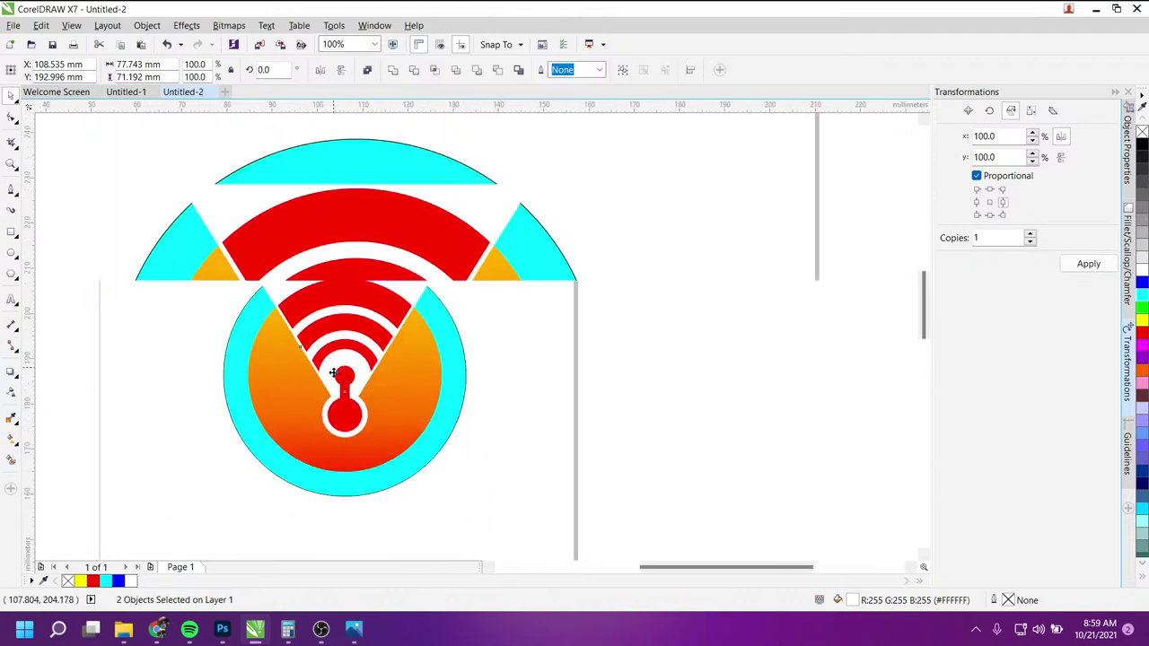
{"action": "right_click", "coordinate": [493, 200]}
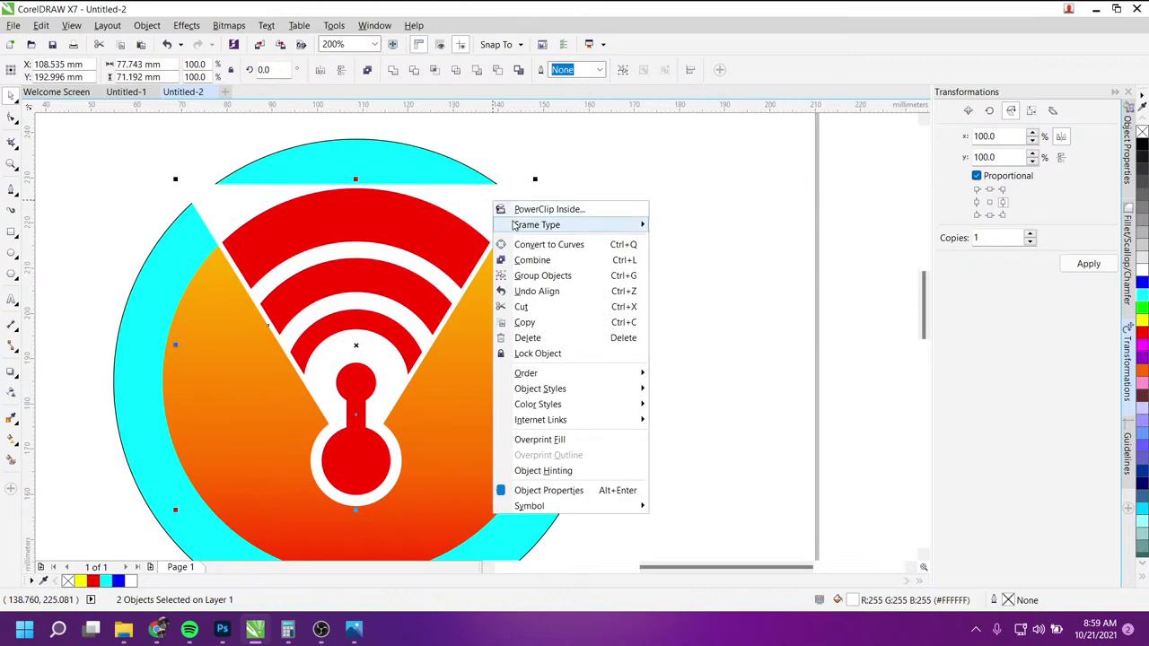
{"action": "left_click", "coordinate": [529, 209]}
{"action": "left_click", "coordinate": [484, 390]}
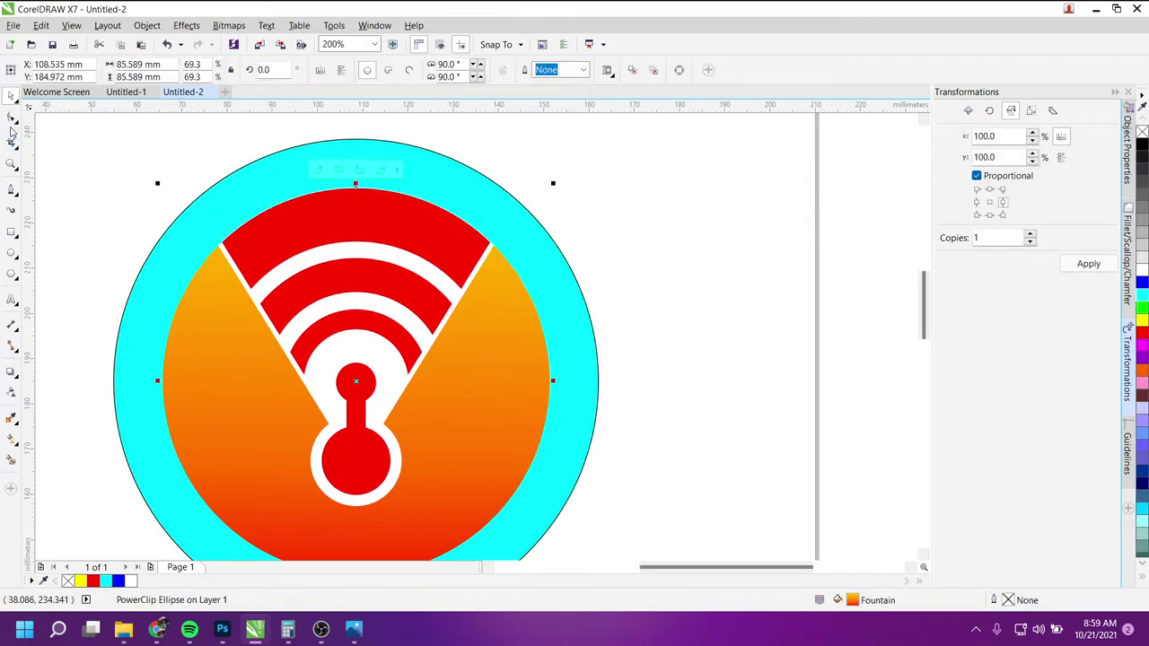
{"action": "key", "text": "ctrl+z"}
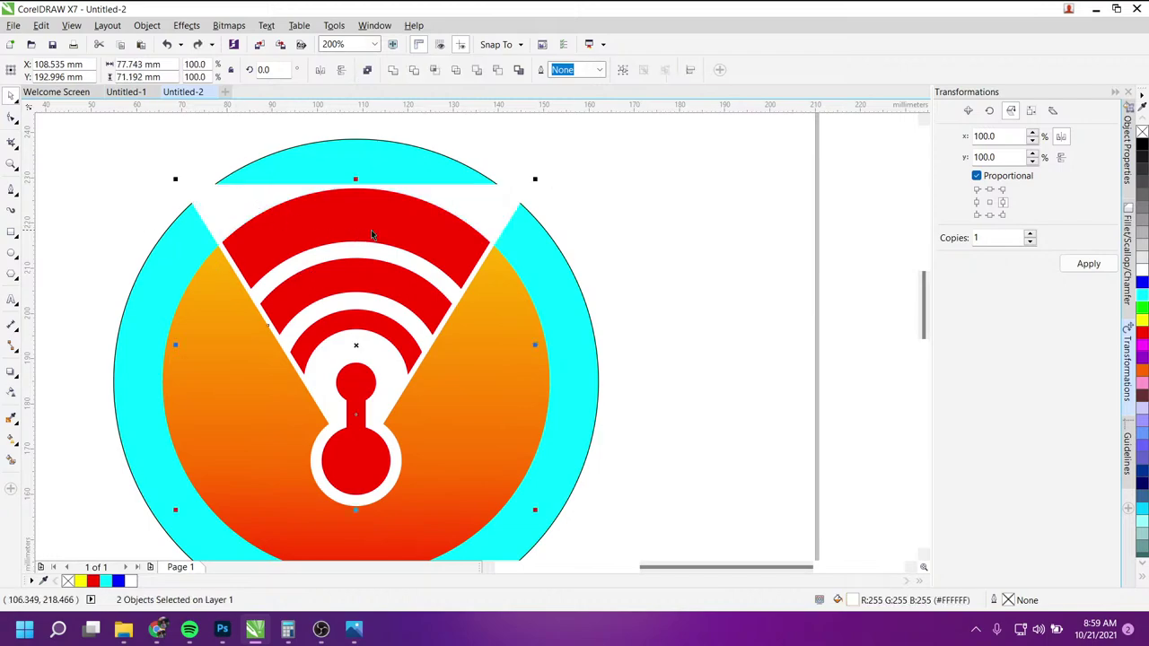
Step: PowerClip the white triangle and keyhole inside the orange circle
{"action": "left_click", "coordinate": [519, 212]}
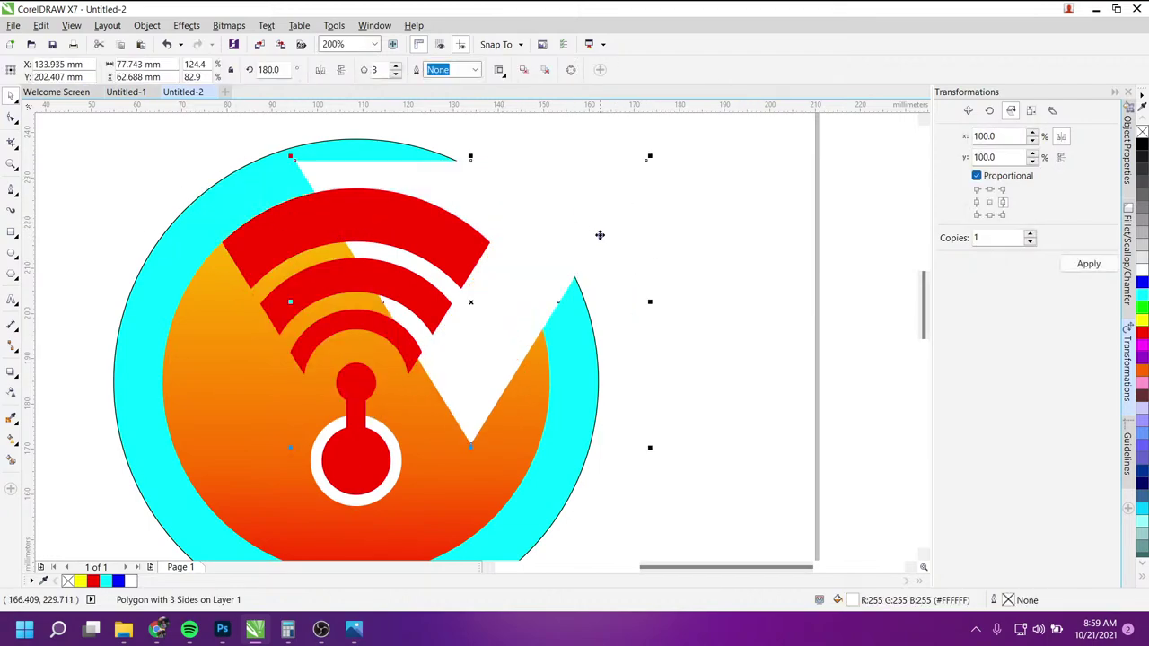
{"action": "left_click", "coordinate": [397, 453], "text": "shift"}
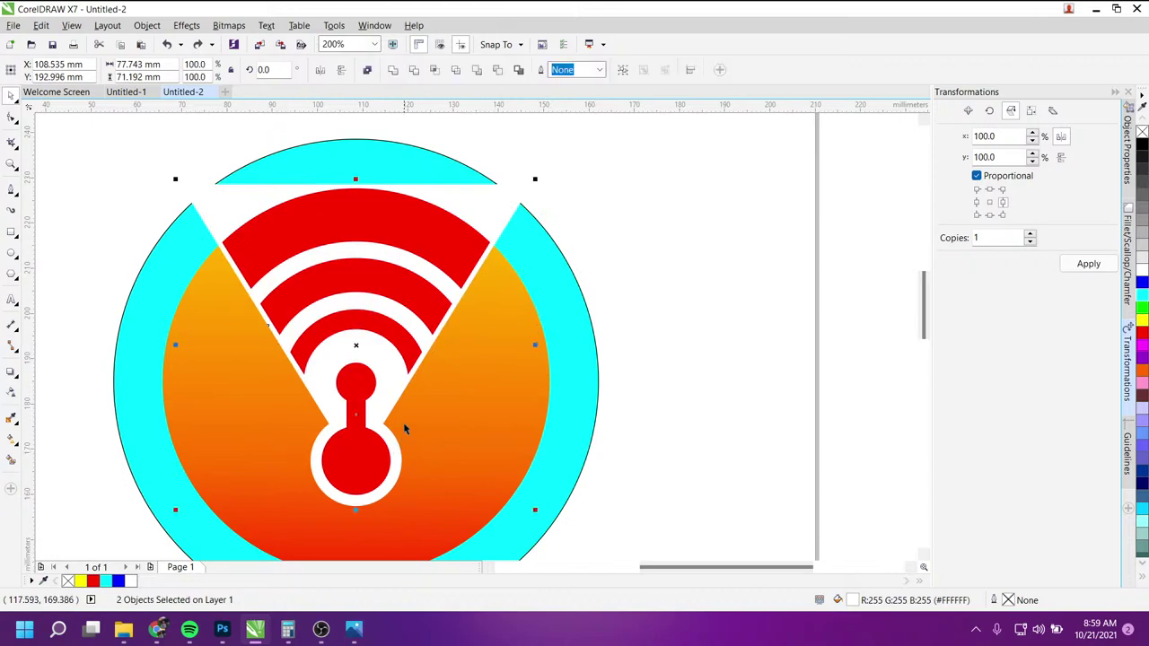
{"action": "right_click", "coordinate": [482, 207]}
{"action": "left_click", "coordinate": [539, 215]}
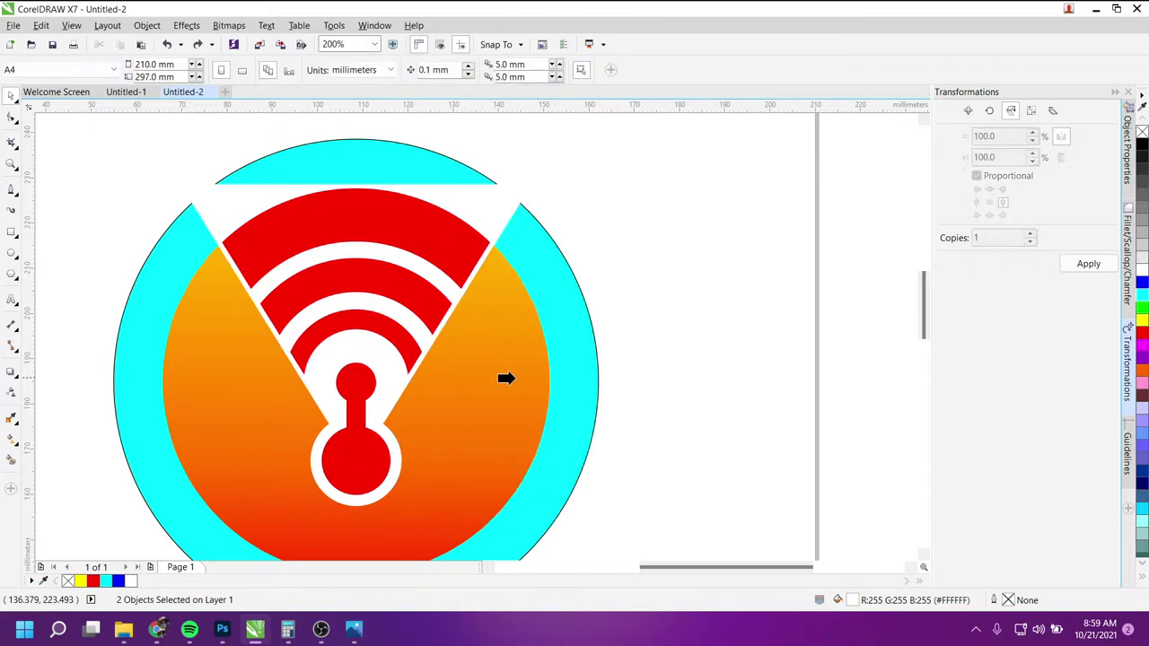
{"action": "left_click", "coordinate": [517, 377]}
{"action": "key", "text": "Escape"}
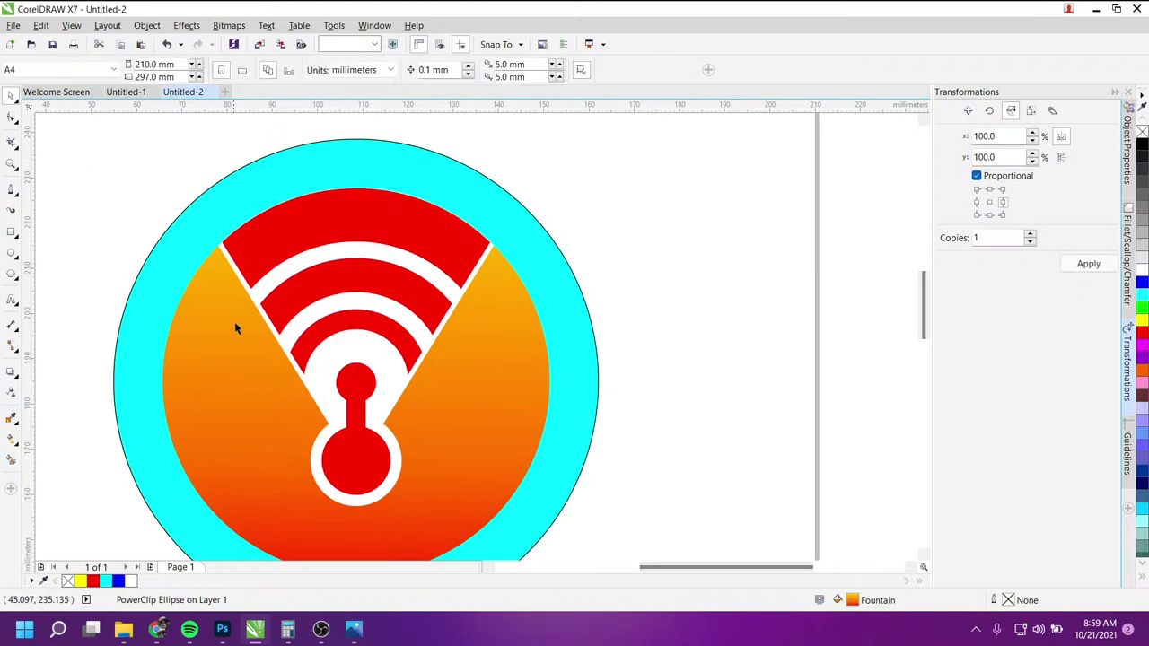
Step: Open and dismiss the Effects menu twice, then select the outer cyan circle
{"action": "scroll", "coordinate": [281, 344], "scroll_direction": "down", "scroll_amount": 2}
{"action": "scroll", "coordinate": [282, 344], "scroll_direction": "up", "scroll_amount": 2}
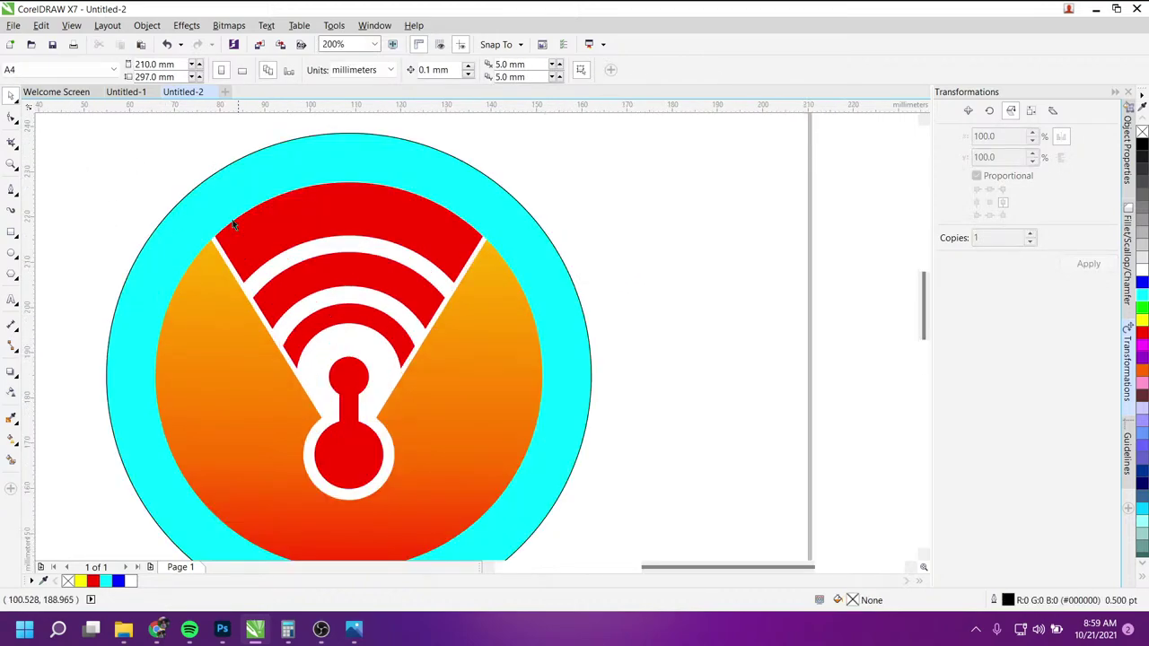
{"action": "left_click", "coordinate": [186, 25]}
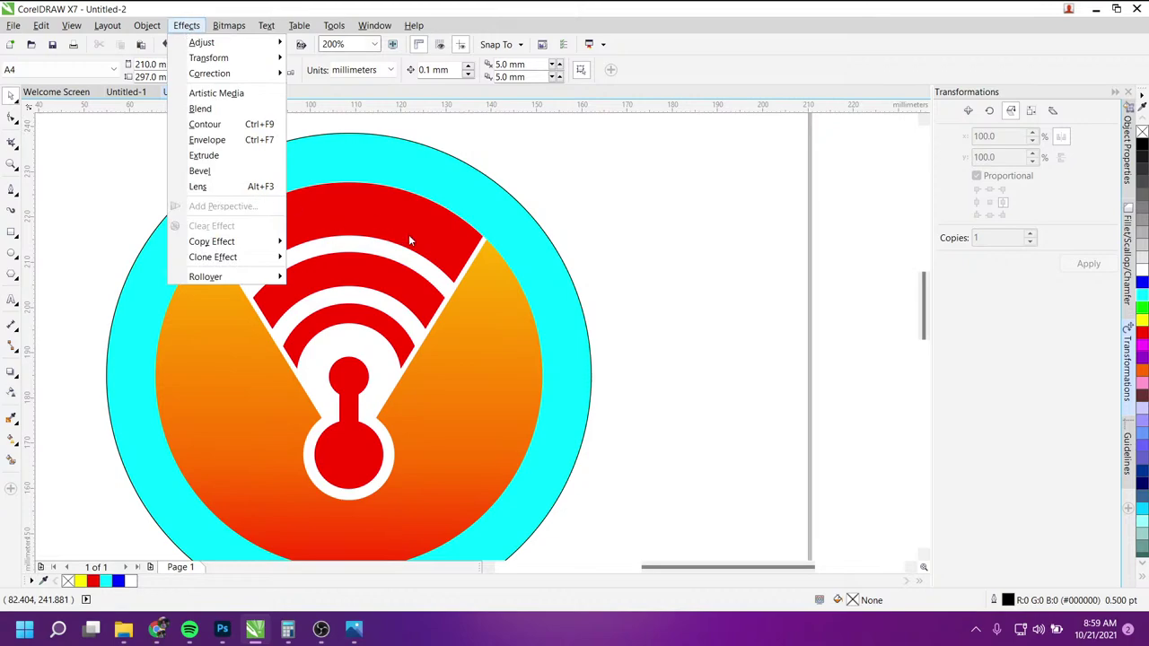
{"action": "left_click", "coordinate": [495, 220]}
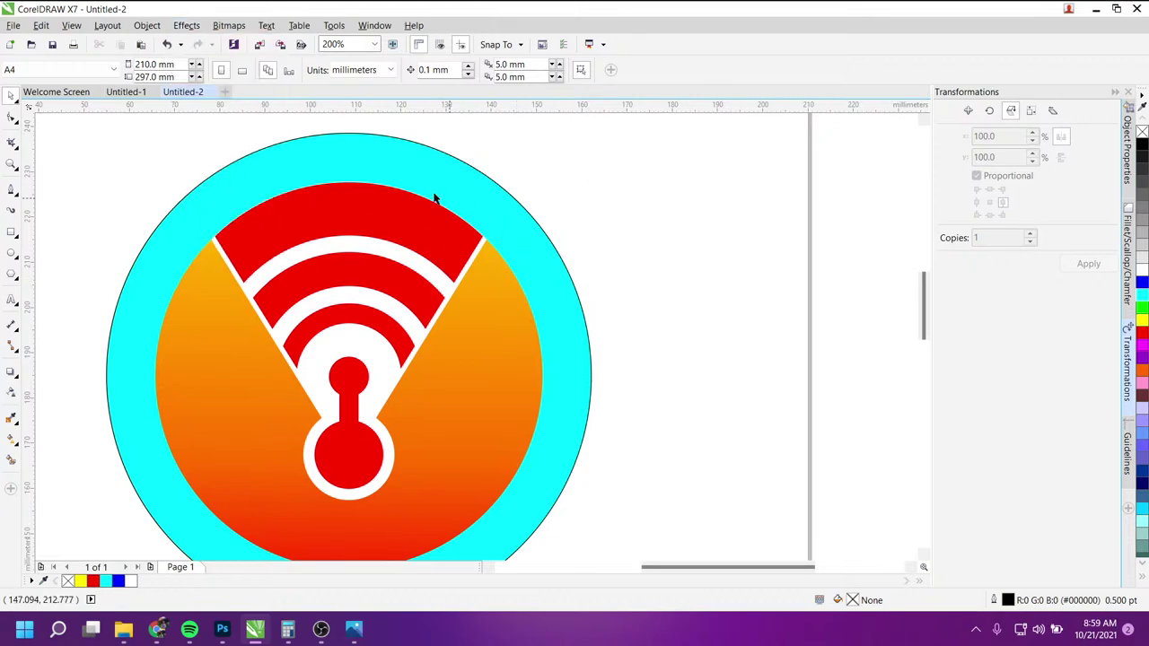
{"action": "left_click", "coordinate": [187, 25]}
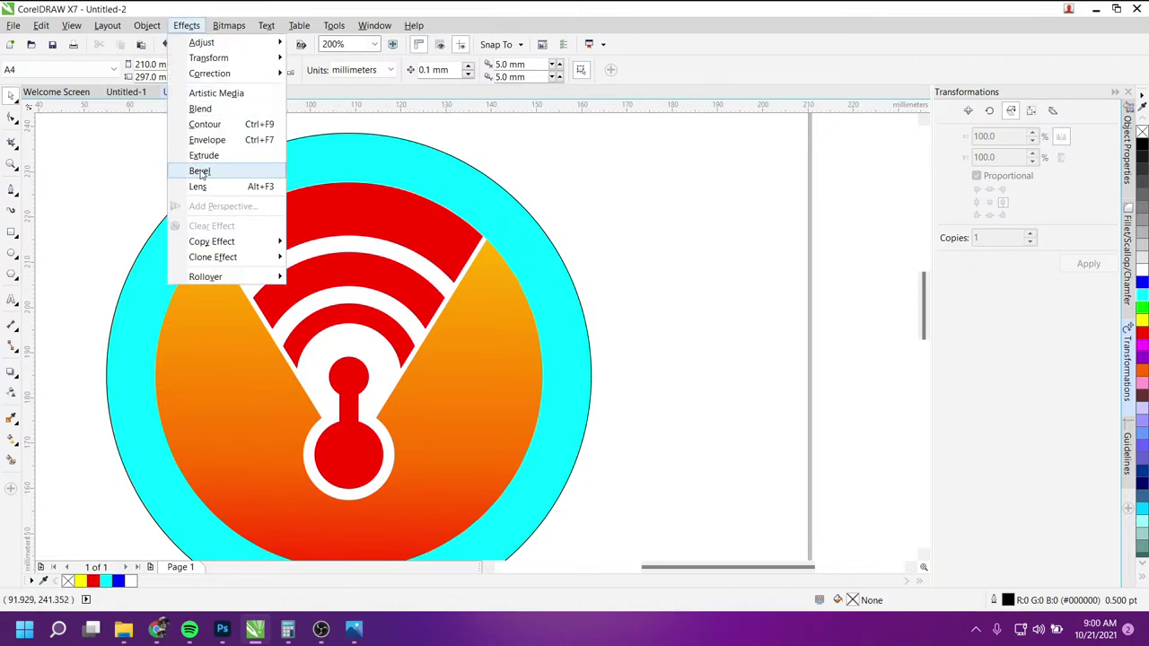
{"action": "left_click", "coordinate": [659, 212]}
{"action": "scroll", "coordinate": [268, 308], "scroll_direction": "down", "scroll_amount": 2}
{"action": "scroll", "coordinate": [244, 276], "scroll_direction": "up", "scroll_amount": 1}
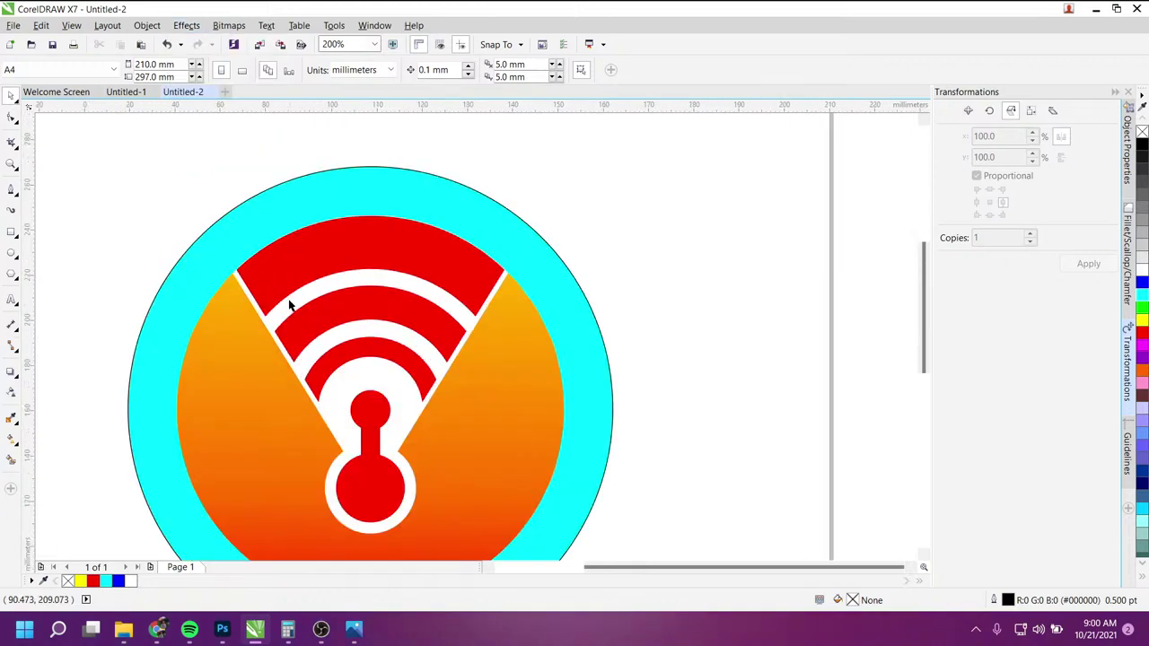
{"action": "scroll", "coordinate": [210, 300], "scroll_direction": "down", "scroll_amount": 1}
{"action": "left_click", "coordinate": [215, 299]}
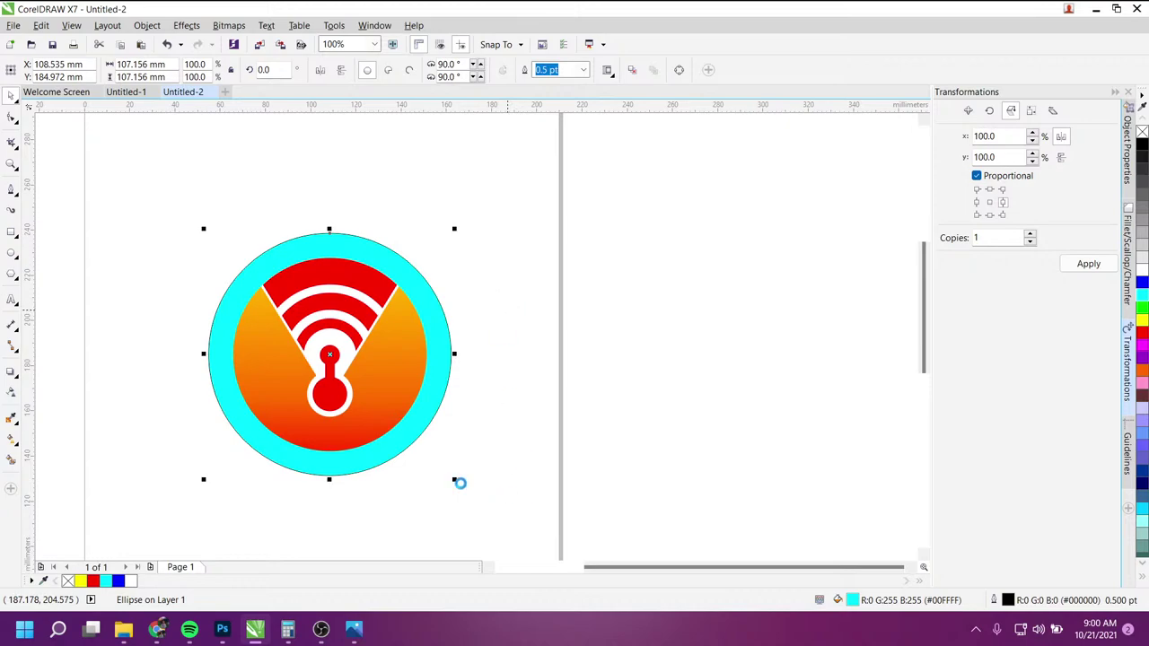
Step: Make a 114.5% copy of the cyan circle with no fill and an 8.0 pt outline
{"action": "left_click_drag", "start_coordinate": [458, 483], "coordinate": [474, 498]}
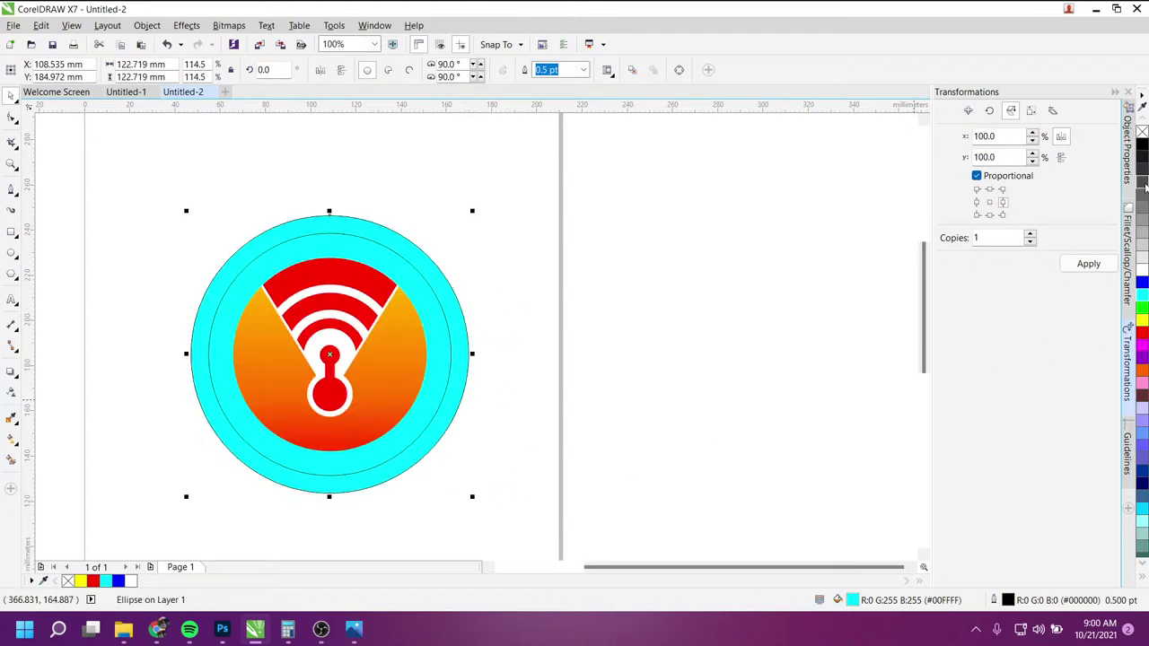
{"action": "left_click", "coordinate": [1142, 133]}
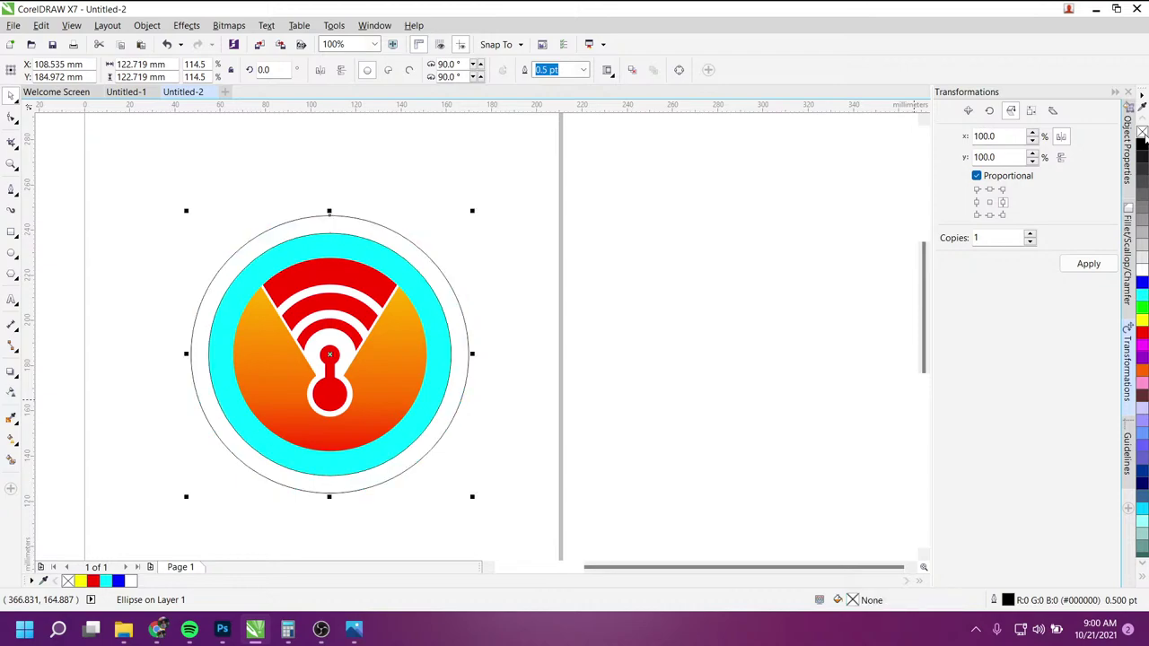
{"action": "left_click", "coordinate": [584, 69]}
{"action": "left_click", "coordinate": [571, 205]}
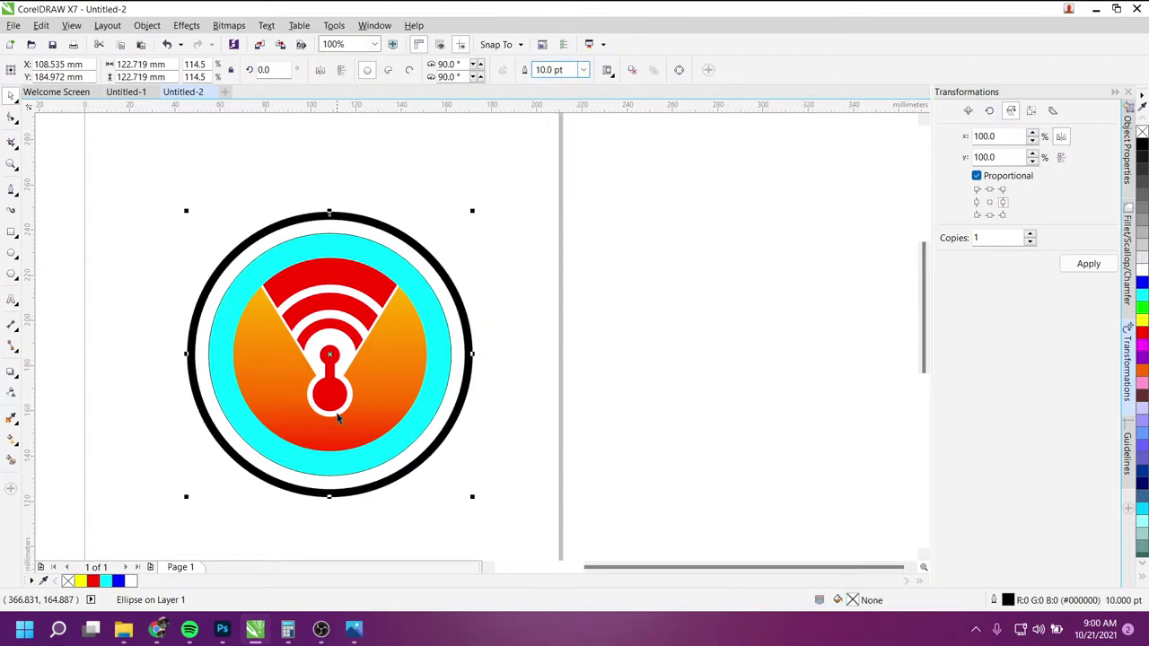
{"action": "left_click", "coordinate": [582, 70]}
{"action": "left_click", "coordinate": [567, 191]}
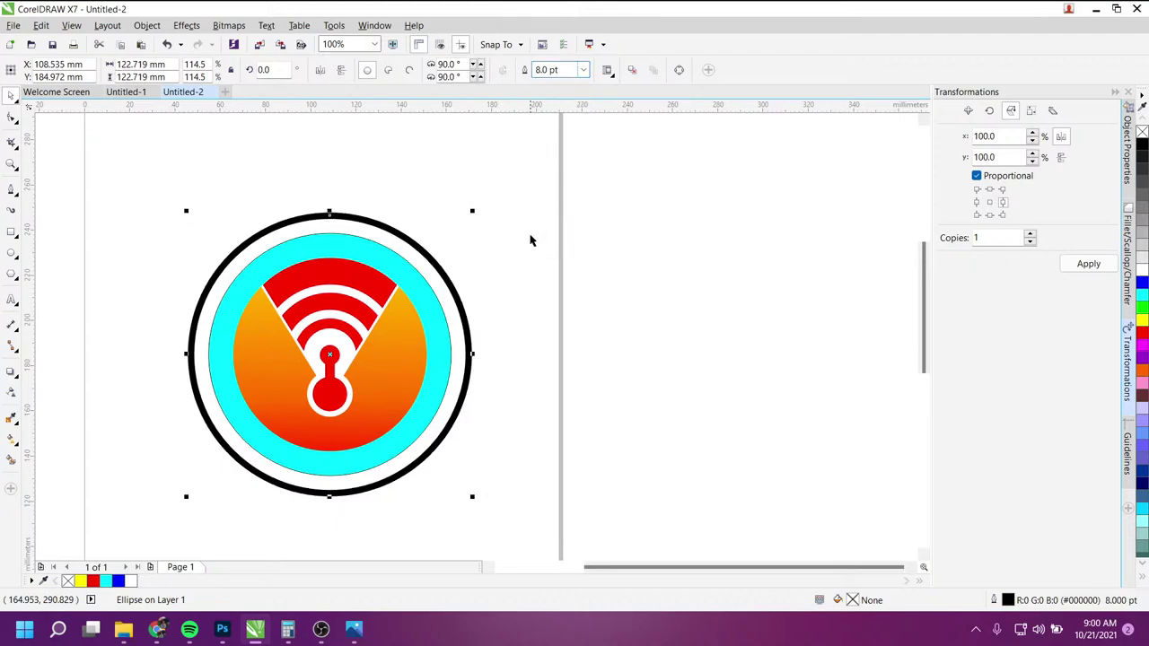
Step: Convert the outer 8 pt ring to curves with Ctrl+Q and deselect it
{"action": "right_click", "coordinate": [427, 255]}
{"action": "left_click", "coordinate": [413, 252]}
{"action": "key", "text": "ctrl+q"}
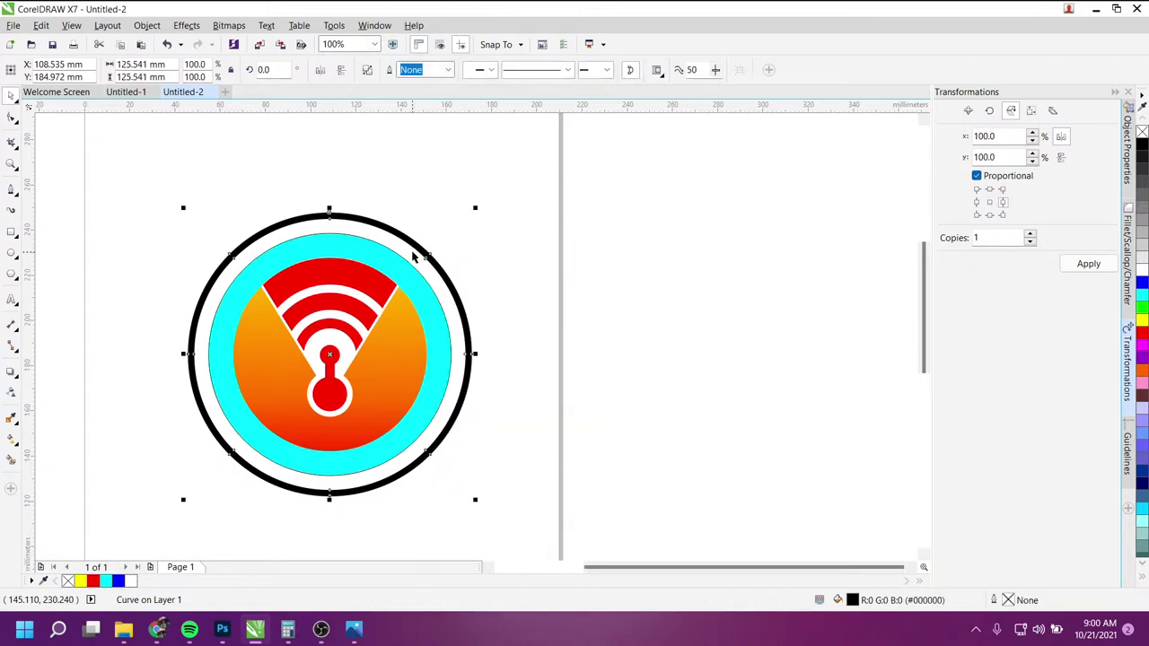
{"action": "left_click", "coordinate": [611, 290]}
{"action": "scroll", "coordinate": [333, 436], "scroll_direction": "up", "scroll_amount": 3}
{"action": "scroll", "coordinate": [241, 434], "scroll_direction": "down", "scroll_amount": 3}
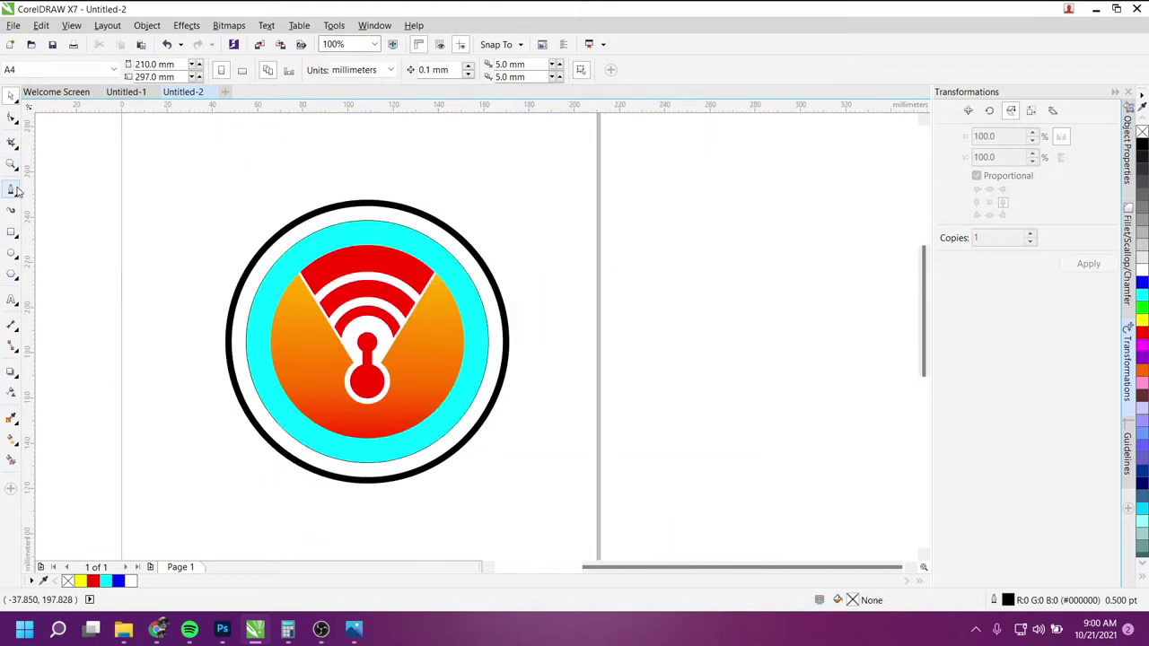
Step: Start text along the outer circle's path, then undo it
{"action": "left_click", "coordinate": [11, 301]}
{"action": "left_click", "coordinate": [244, 411]}
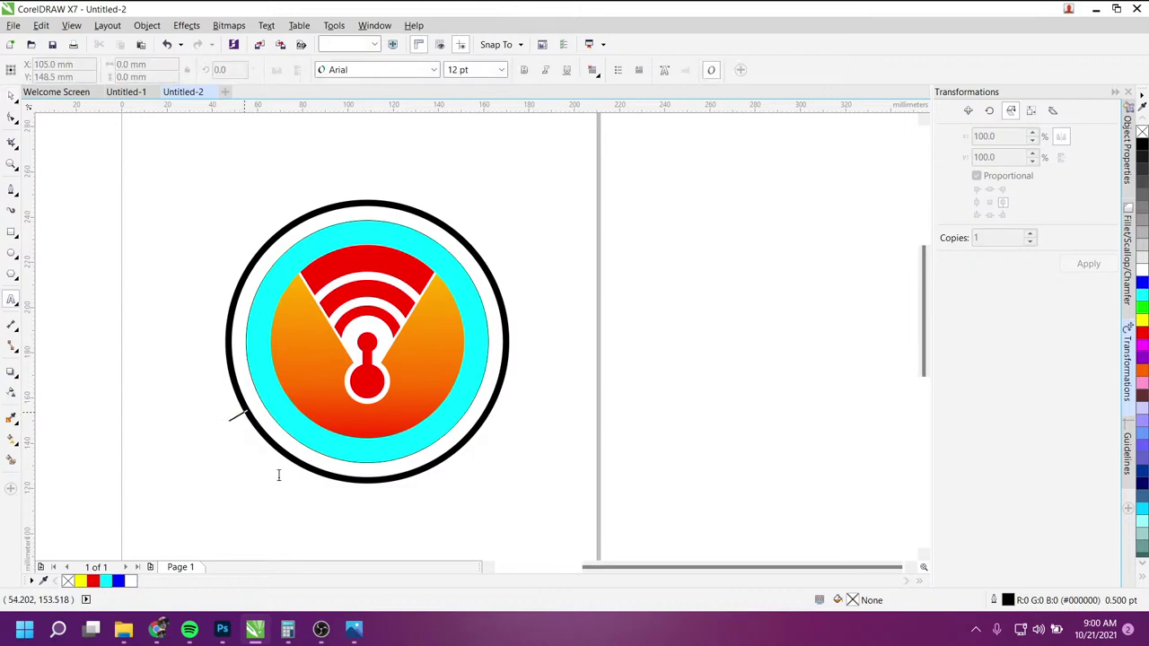
{"action": "type", "text": "e"}
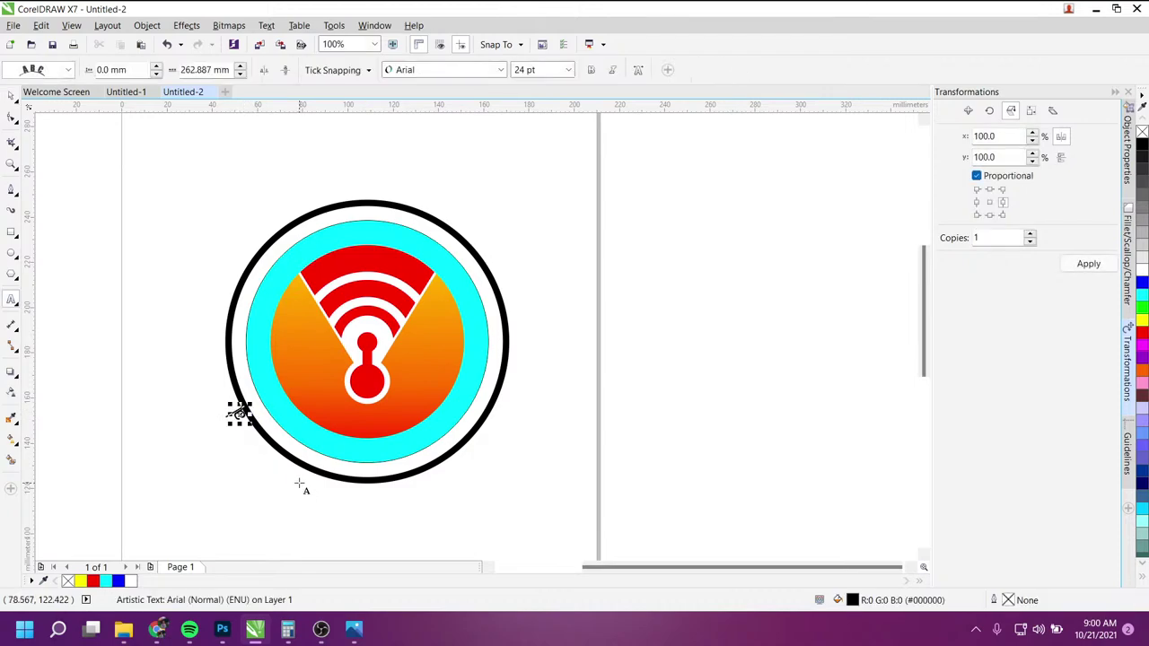
{"action": "key", "text": "ctrl+z"}
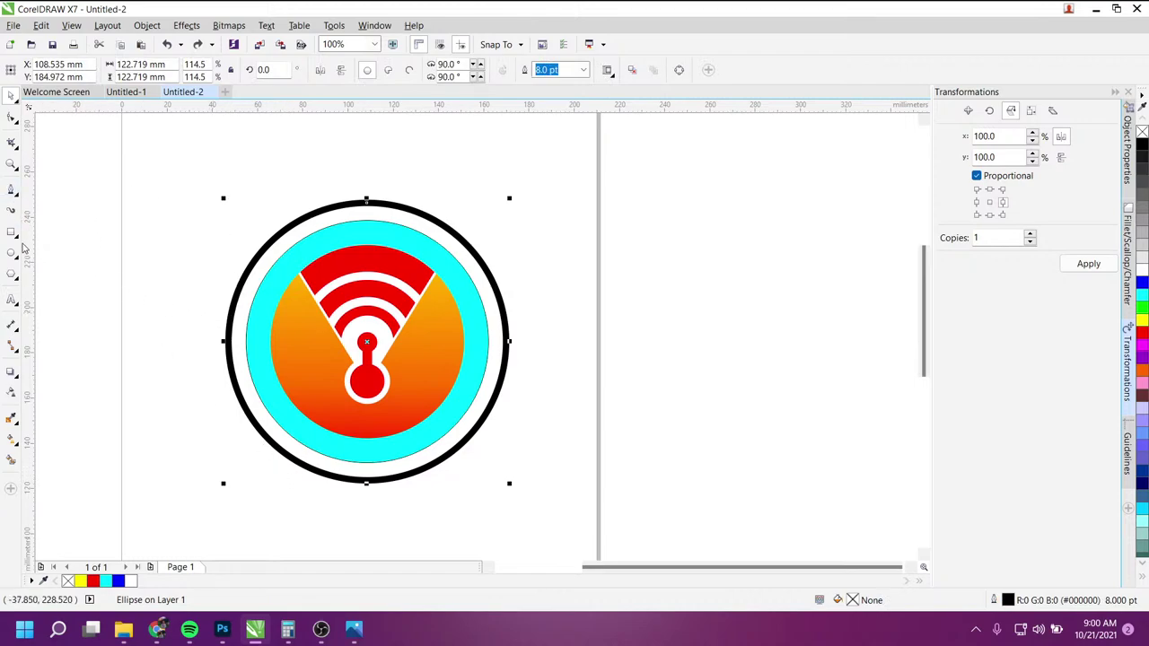
Step: Reselect the Text tool, zoom around the logo, and view 4.jpg in Photos
{"action": "left_click", "coordinate": [11, 299]}
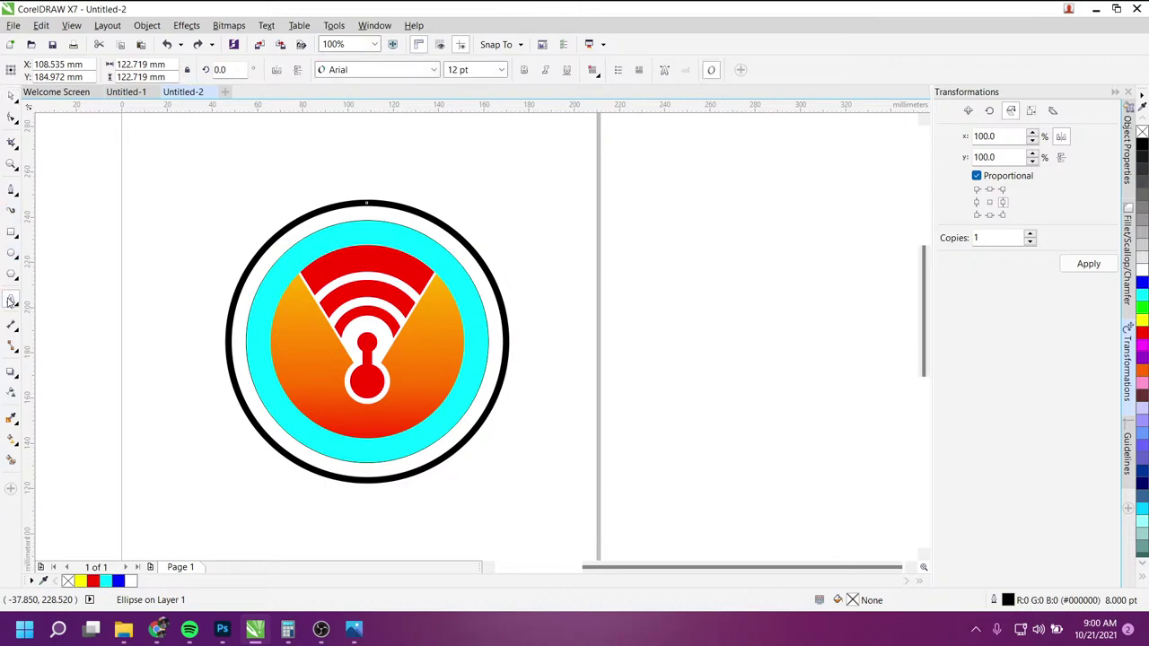
{"action": "scroll", "coordinate": [205, 413], "scroll_direction": "up", "scroll_amount": 1}
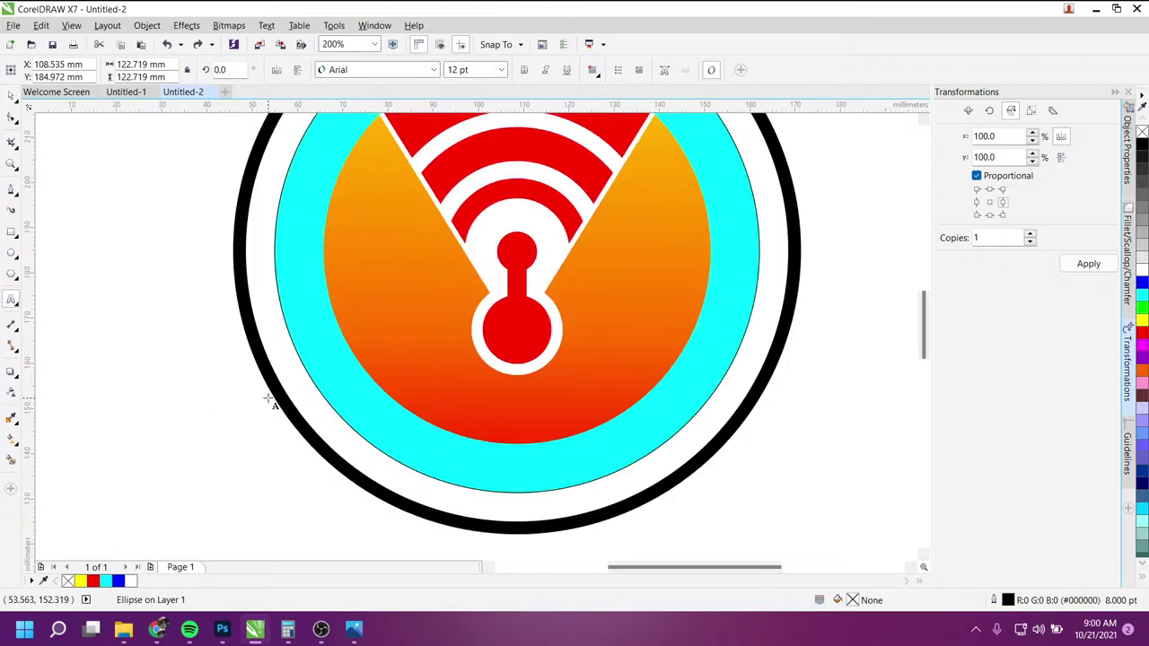
{"action": "scroll", "coordinate": [272, 395], "scroll_direction": "up", "scroll_amount": 1}
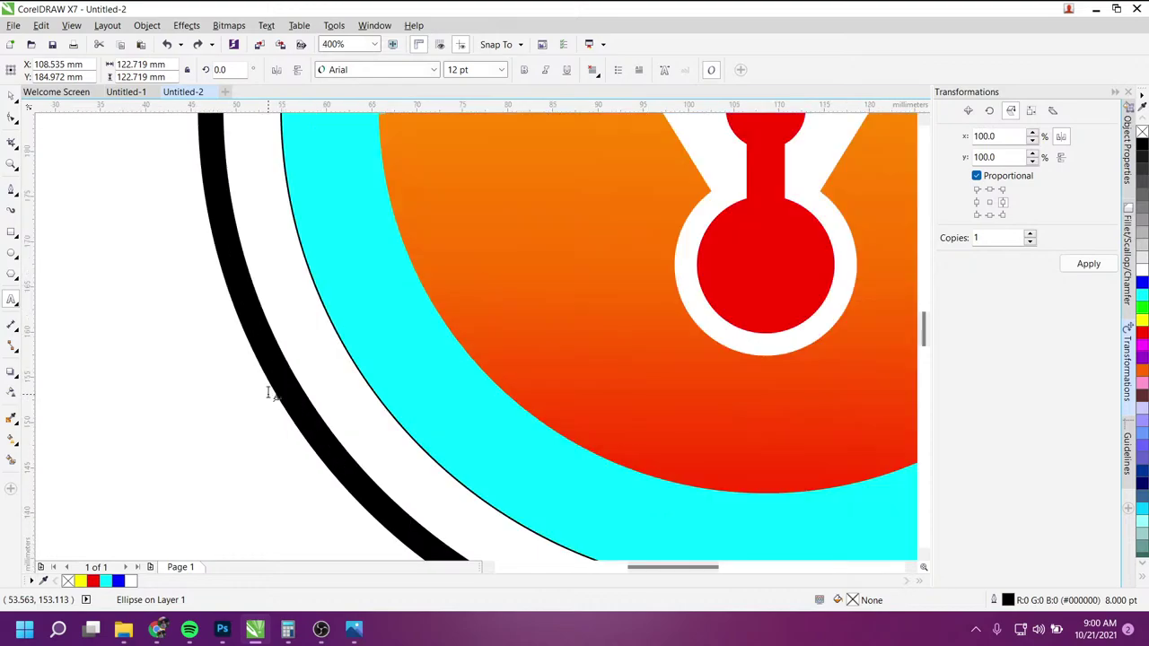
{"action": "scroll", "coordinate": [272, 395], "scroll_direction": "down", "scroll_amount": 1}
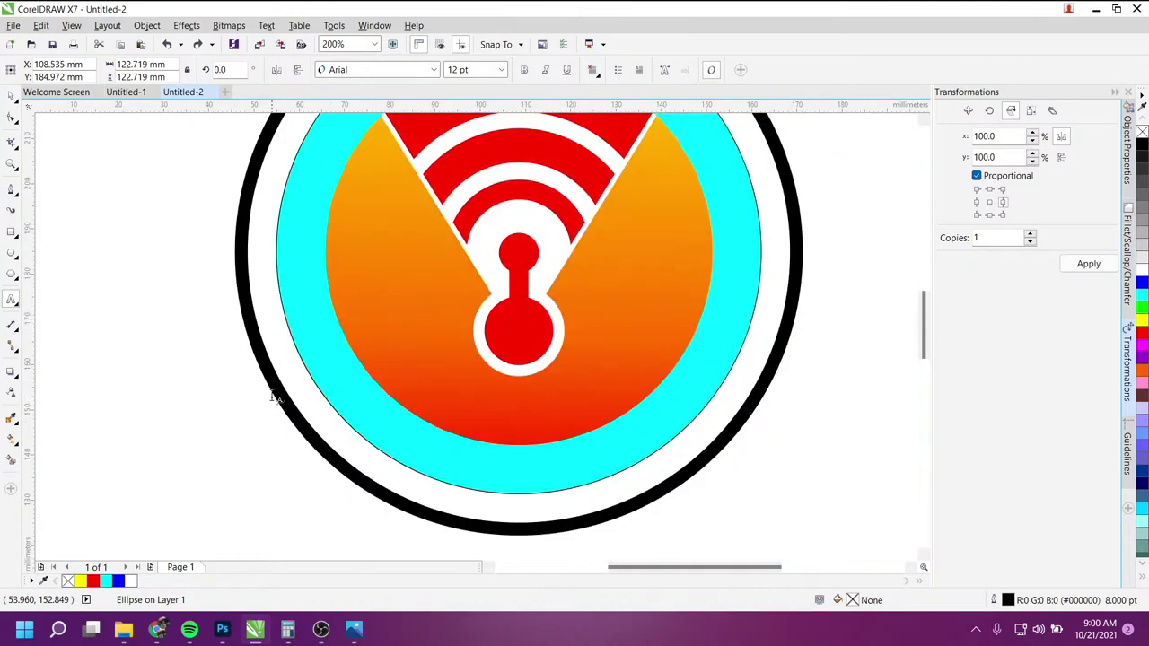
{"action": "scroll", "coordinate": [272, 397], "scroll_direction": "down", "scroll_amount": 1}
{"action": "scroll", "coordinate": [272, 398], "scroll_direction": "up", "scroll_amount": 1}
{"action": "scroll", "coordinate": [272, 399], "scroll_direction": "up", "scroll_amount": 1}
{"action": "scroll", "coordinate": [272, 400], "scroll_direction": "down", "scroll_amount": 1}
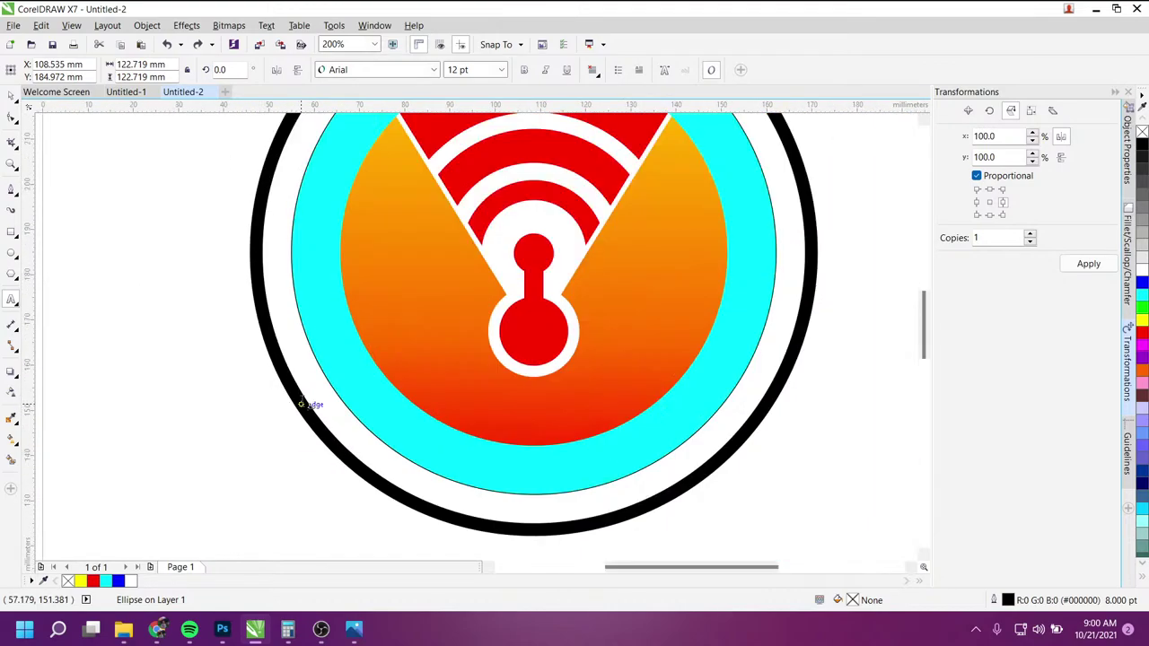
{"action": "scroll", "coordinate": [308, 403], "scroll_direction": "down", "scroll_amount": 1}
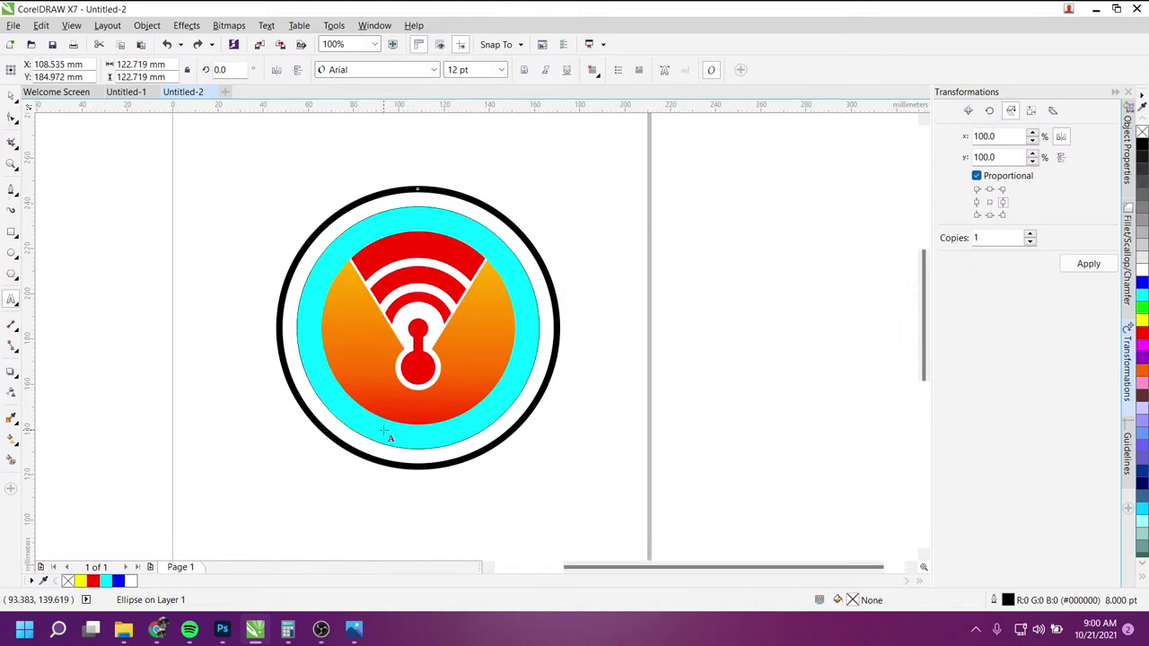
{"action": "scroll", "coordinate": [385, 436], "scroll_direction": "up", "scroll_amount": 1}
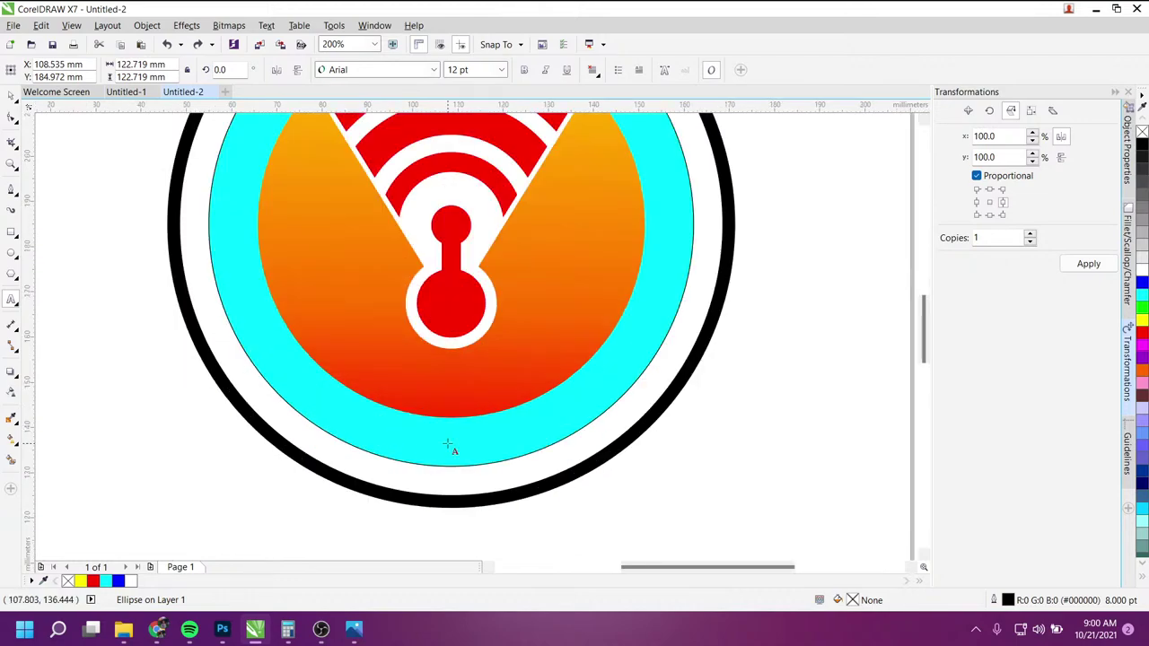
{"action": "left_click", "coordinate": [354, 628]}
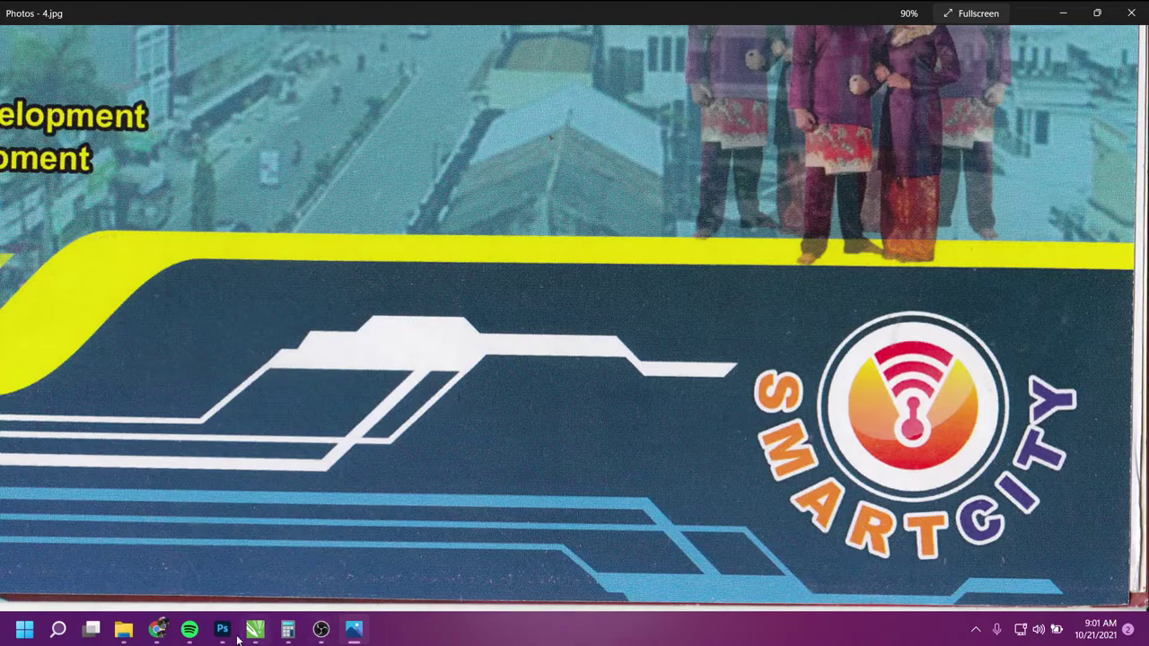
{"action": "mouse_move", "coordinate": [255, 629]}
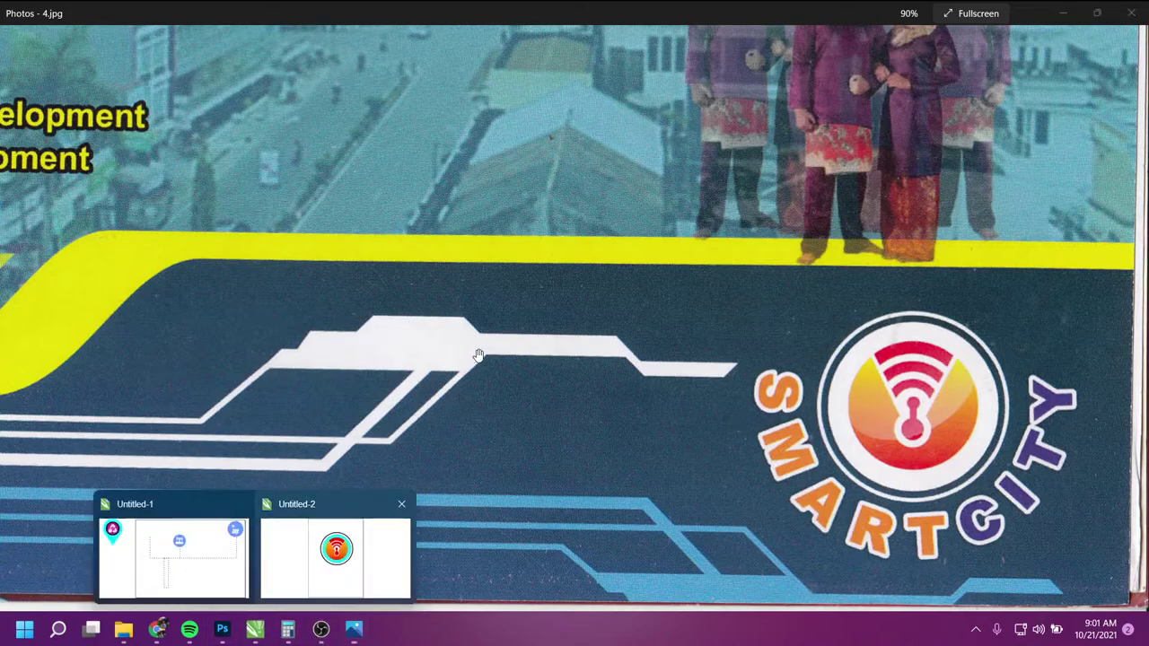
Step: Switch back to the Untitled-2 logo drawing in CorelDRAW
{"action": "left_click", "coordinate": [327, 539]}
{"action": "scroll", "coordinate": [406, 362], "scroll_direction": "down", "scroll_amount": 1}
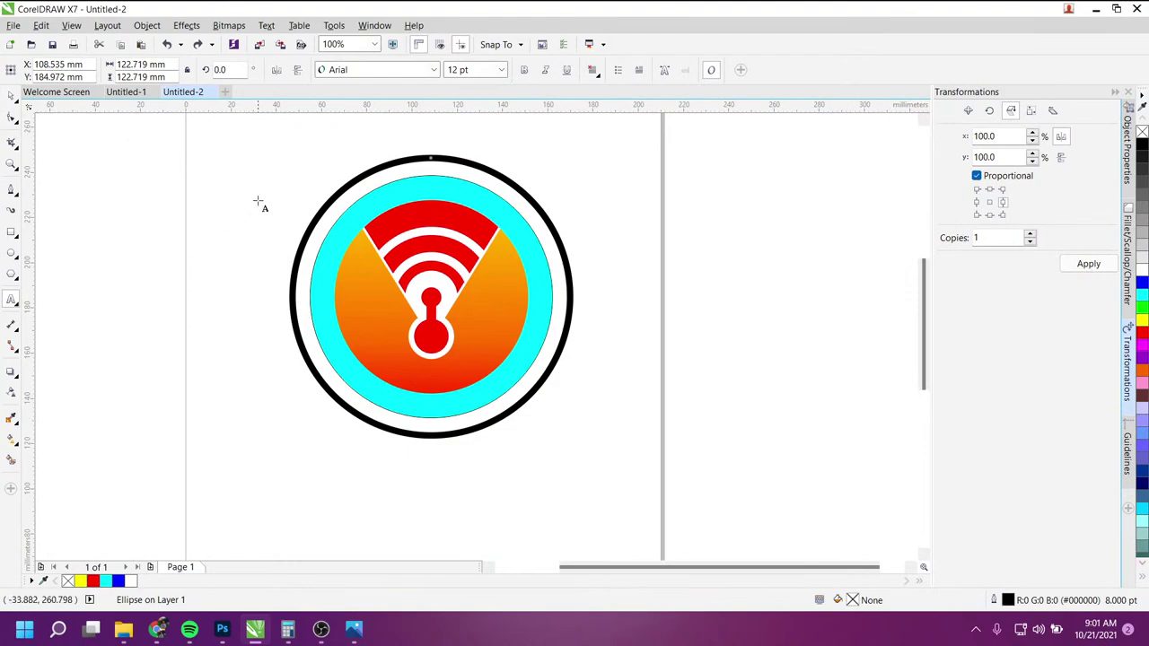
Step: Select the outer black ring and start Arial 24 pt text on its outline
{"action": "left_click", "coordinate": [12, 96]}
{"action": "left_click", "coordinate": [368, 203]}
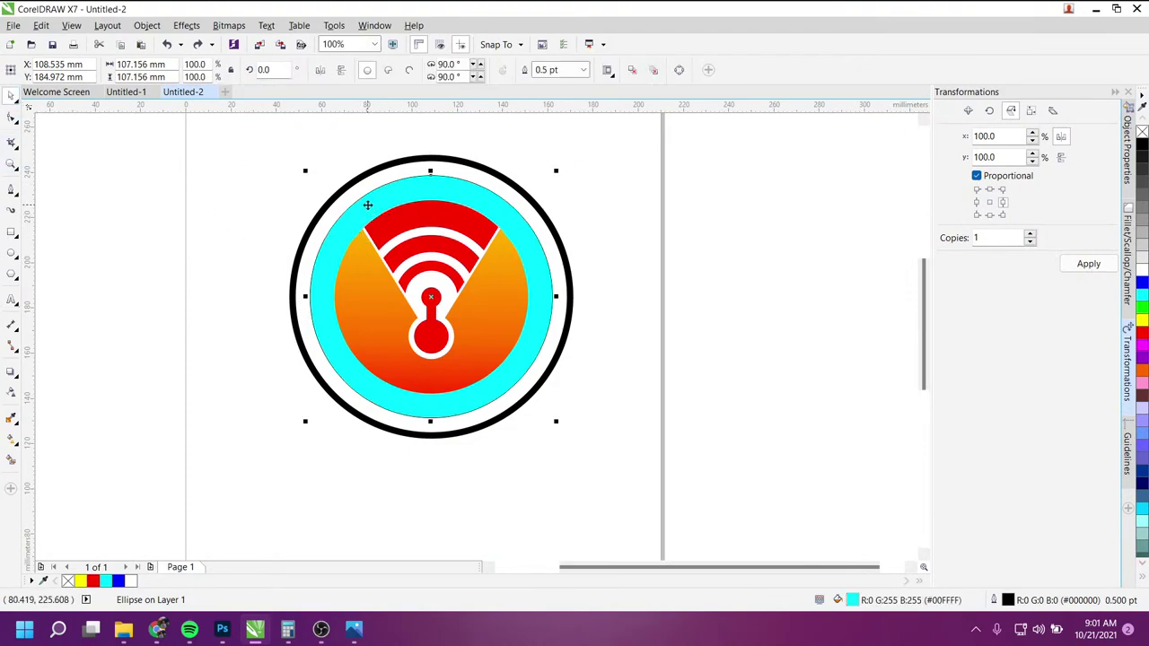
{"action": "left_click", "coordinate": [631, 290]}
{"action": "left_click", "coordinate": [563, 243]}
{"action": "scroll", "coordinate": [521, 258], "scroll_direction": "up", "scroll_amount": 1}
{"action": "scroll", "coordinate": [521, 257], "scroll_direction": "down", "scroll_amount": 1}
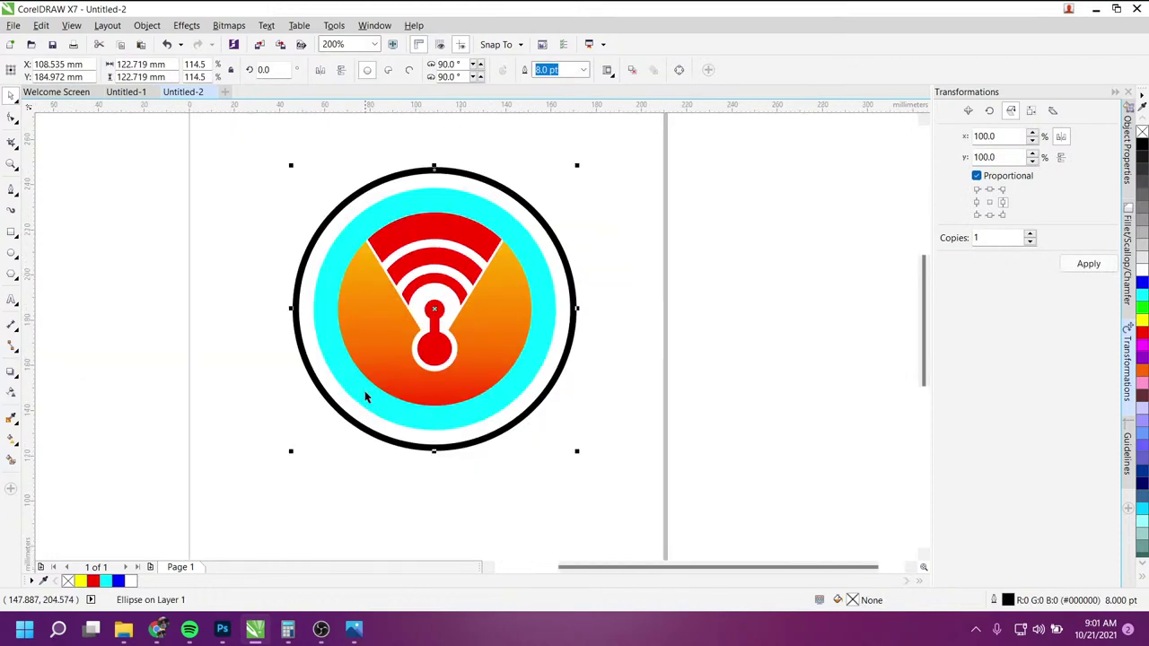
{"action": "scroll", "coordinate": [323, 422], "scroll_direction": "up", "scroll_amount": 1}
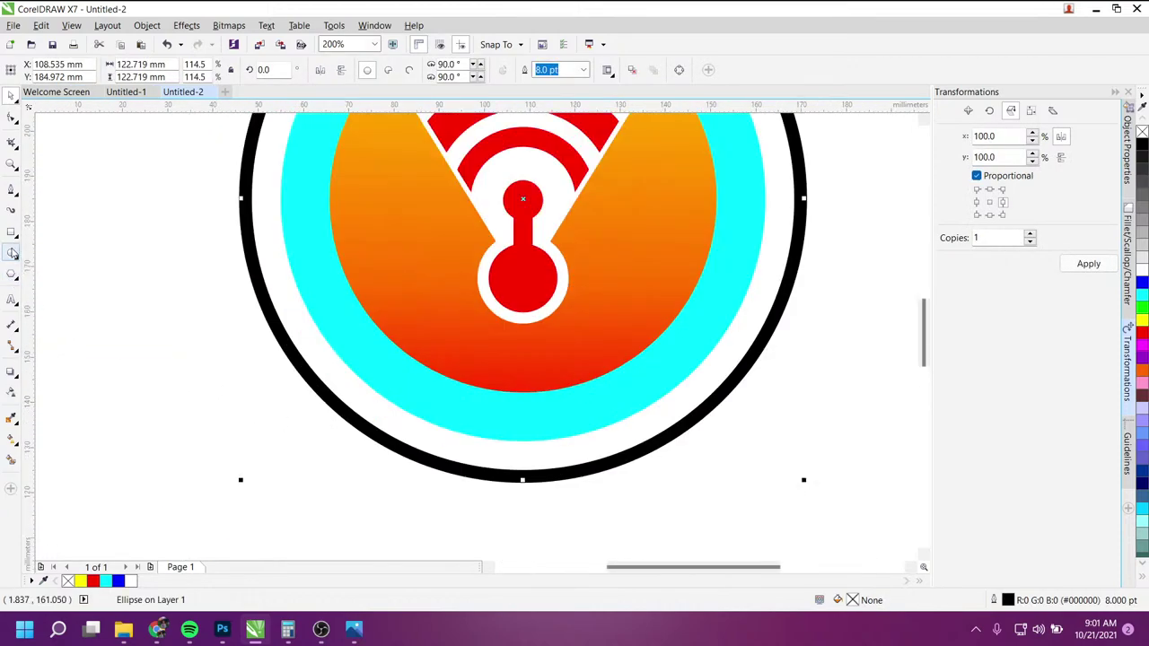
{"action": "left_click", "coordinate": [11, 299]}
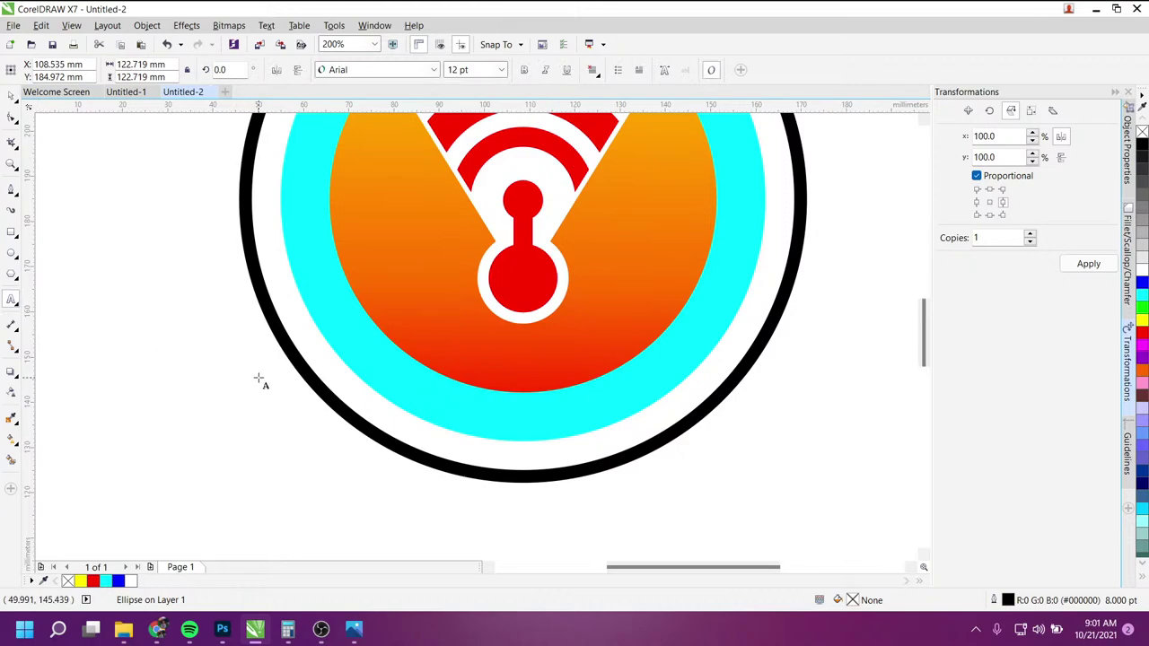
{"action": "scroll", "coordinate": [269, 341], "scroll_direction": "up", "scroll_amount": 1}
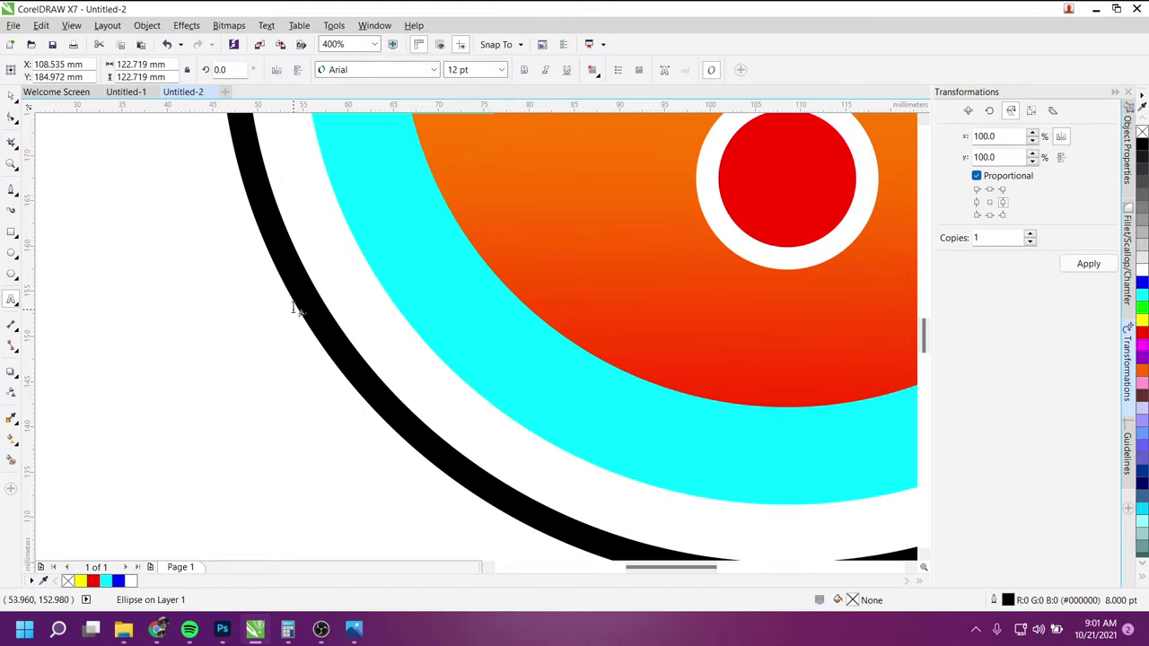
{"action": "left_click", "coordinate": [296, 309]}
{"action": "scroll", "coordinate": [292, 329], "scroll_direction": "down", "scroll_amount": 2}
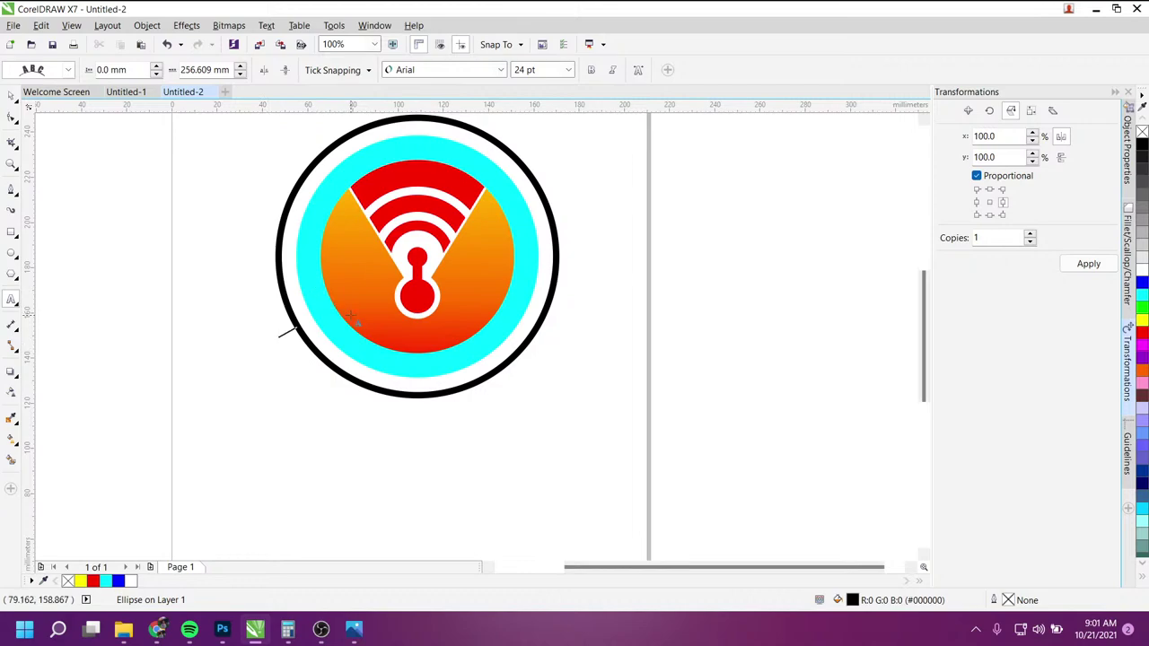
Step: Type SMART CITY along the black ring and select it as an object
{"action": "type", "text": "SMART"}
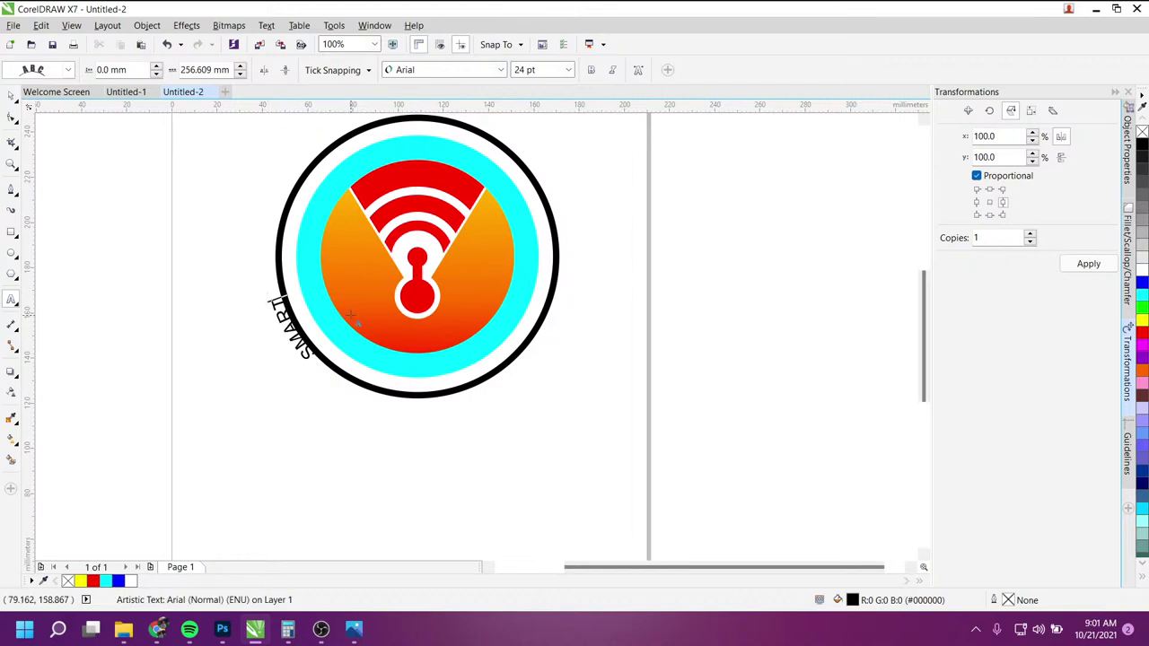
{"action": "type", "text": " C"}
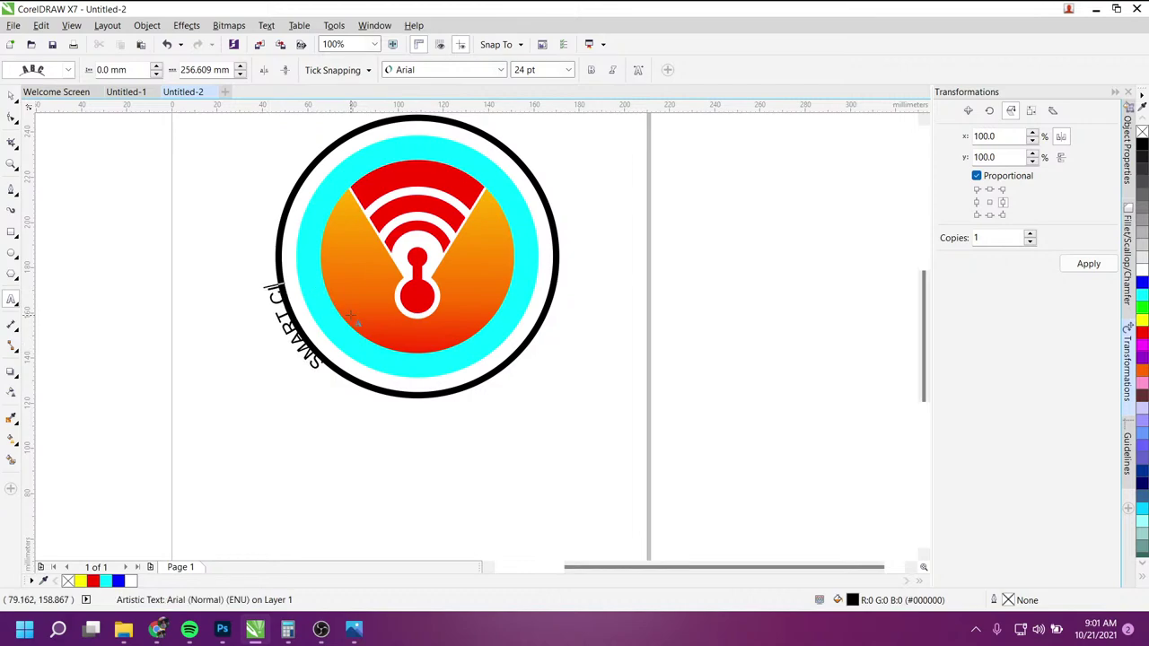
{"action": "type", "text": "ITY"}
{"action": "key", "text": "ctrl+space"}
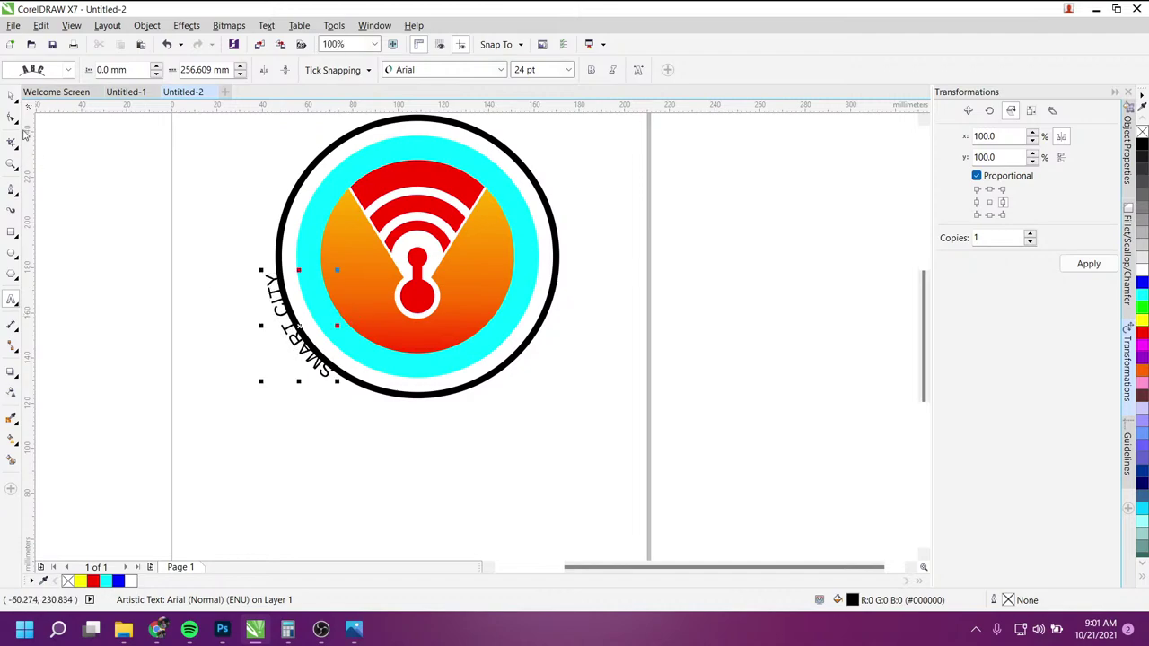
{"action": "left_click", "coordinate": [11, 118]}
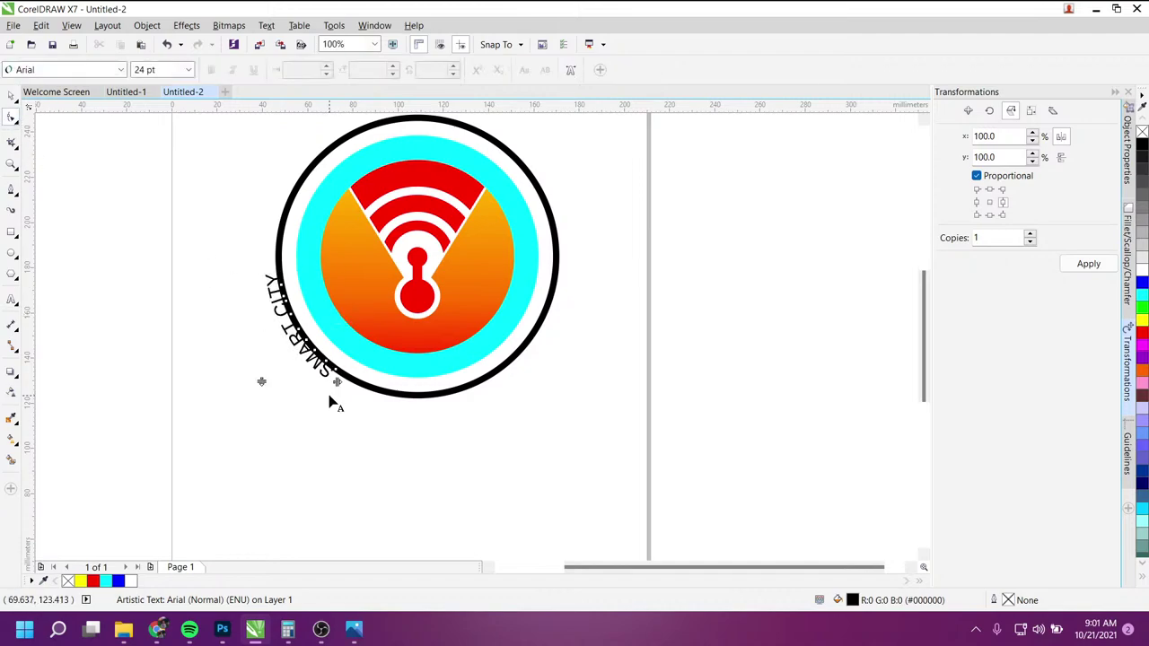
{"action": "left_click", "coordinate": [10, 97]}
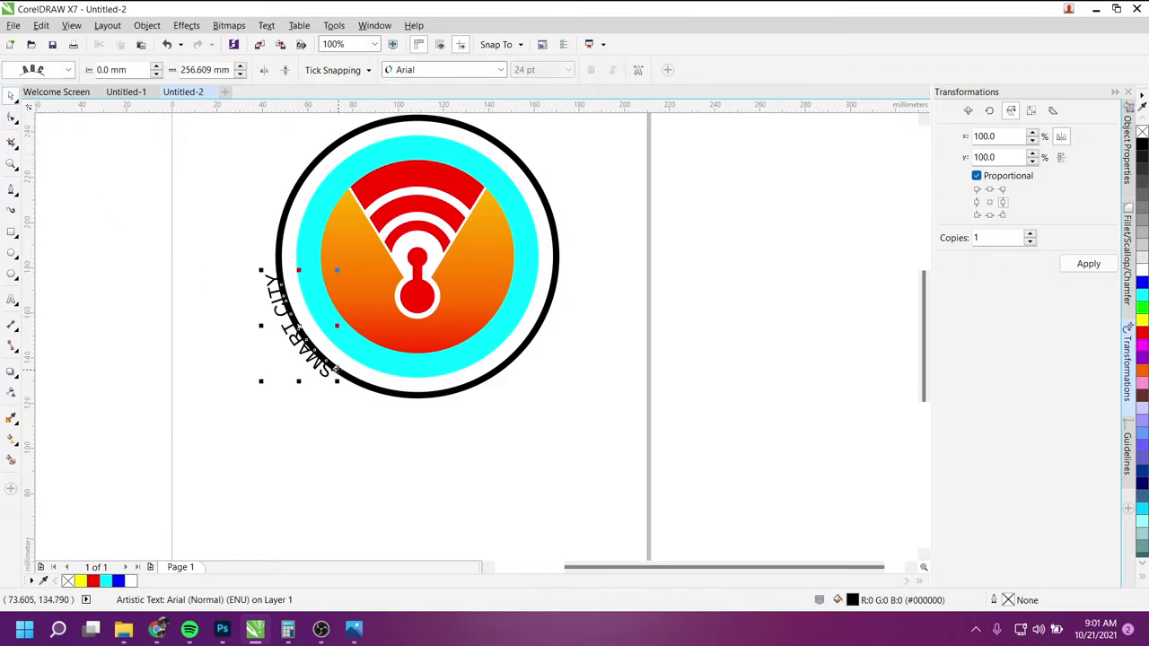
Step: Push the SMART CITY text about 11 mm outward from the ring
{"action": "mouse_move", "coordinate": [335, 368]}
{"action": "left_mouse_down"}
{"action": "mouse_move", "coordinate": [339, 395]}
{"action": "mouse_move", "coordinate": [334, 384]}
{"action": "left_mouse_up"}
{"action": "scroll", "coordinate": [340, 395], "scroll_direction": "up", "scroll_amount": 2}
{"action": "scroll", "coordinate": [334, 384], "scroll_direction": "up", "scroll_amount": 2}
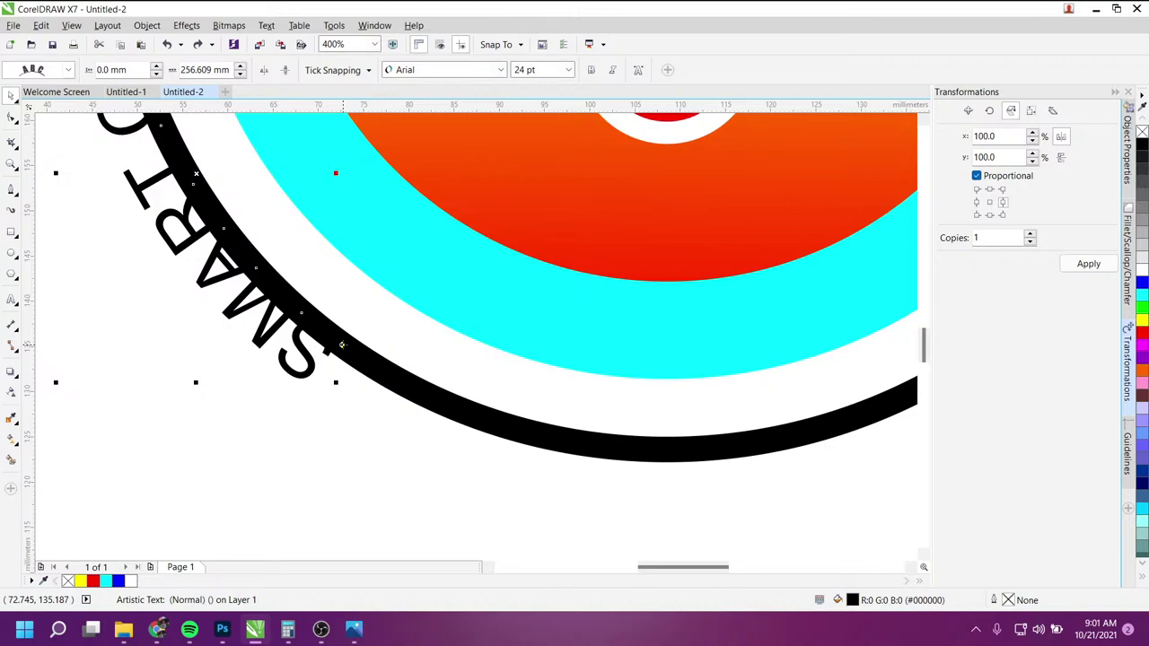
{"action": "left_click_drag", "start_coordinate": [342, 344], "coordinate": [303, 441]}
{"action": "scroll", "coordinate": [303, 440], "scroll_direction": "down", "scroll_amount": 2}
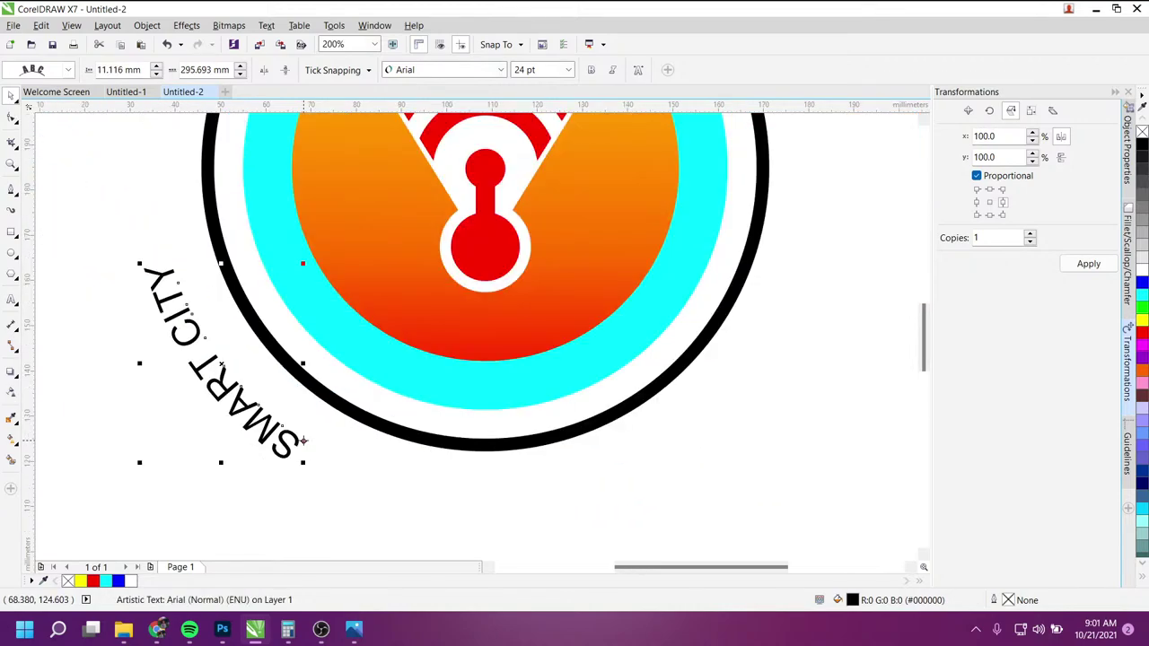
{"action": "scroll", "coordinate": [325, 451], "scroll_direction": "down", "scroll_amount": 2}
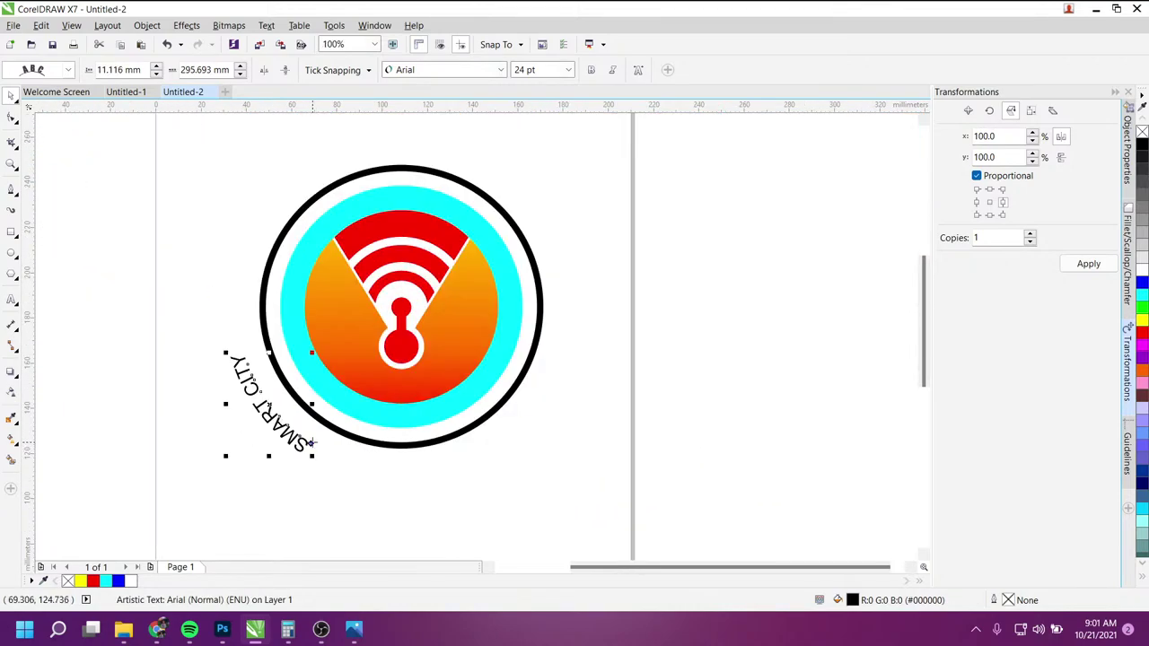
{"action": "mouse_move", "coordinate": [311, 442]}
{"action": "left_mouse_down"}
{"action": "mouse_move", "coordinate": [314, 460]}
{"action": "mouse_move", "coordinate": [456, 469]}
{"action": "mouse_move", "coordinate": [495, 485]}
{"action": "left_mouse_up"}
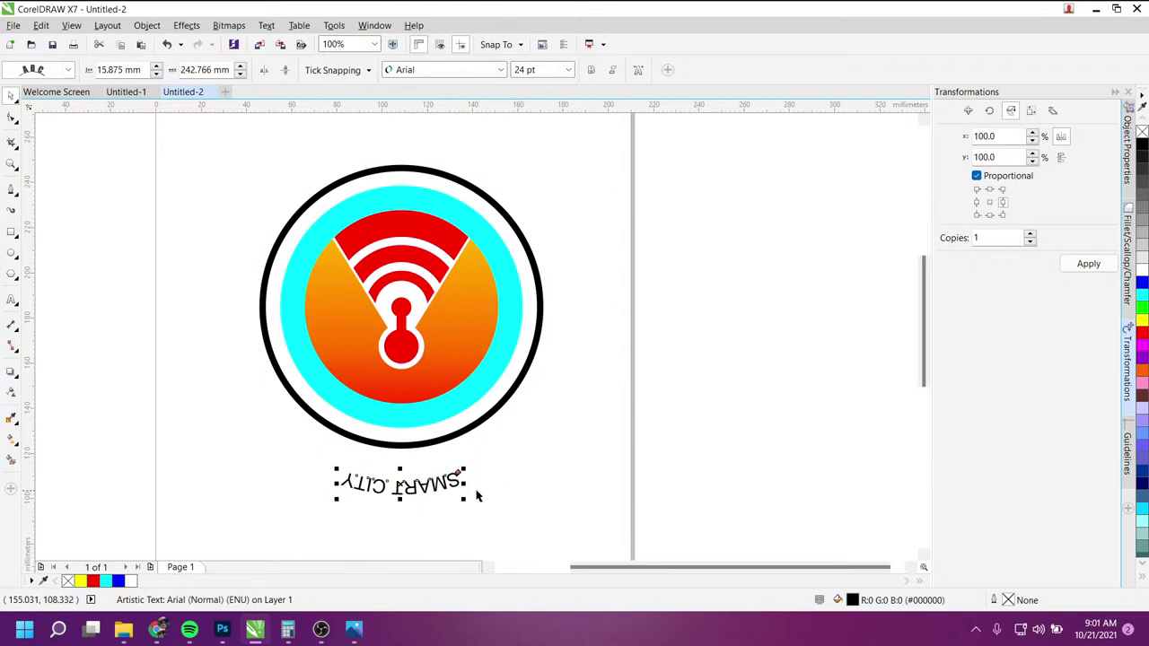
Step: Enlarge SMART CITY to about 103.658 pt and set it in Arial Black
{"action": "left_click_drag", "start_coordinate": [464, 470], "coordinate": [662, 336]}
{"action": "left_click", "coordinate": [501, 70]}
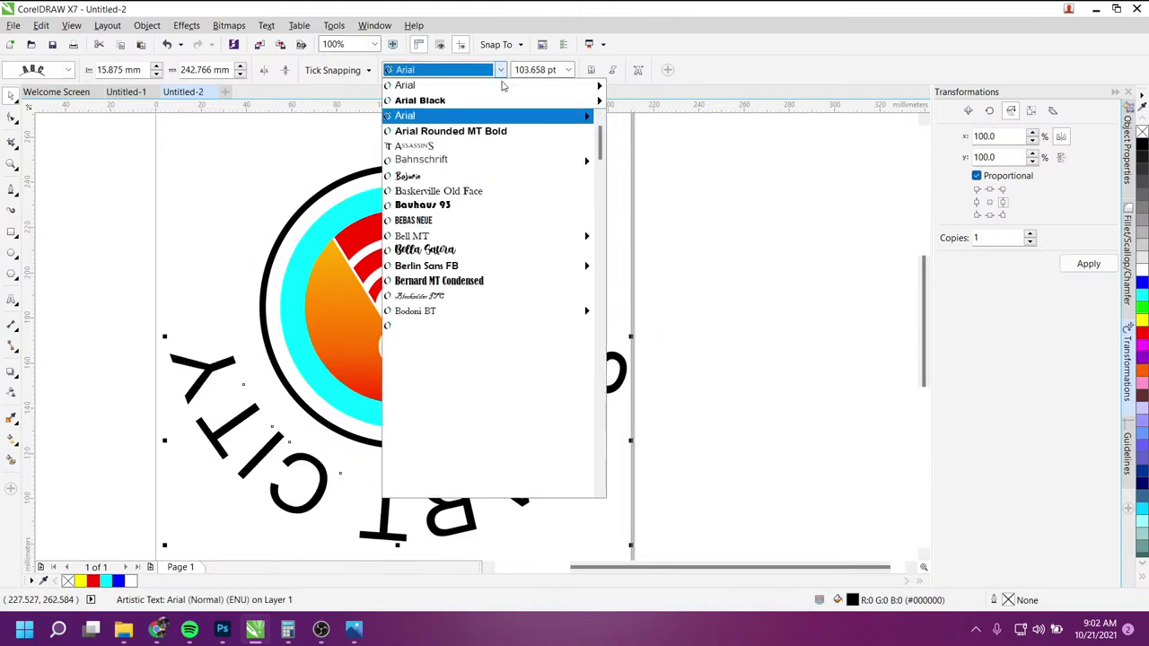
{"action": "left_click", "coordinate": [646, 218]}
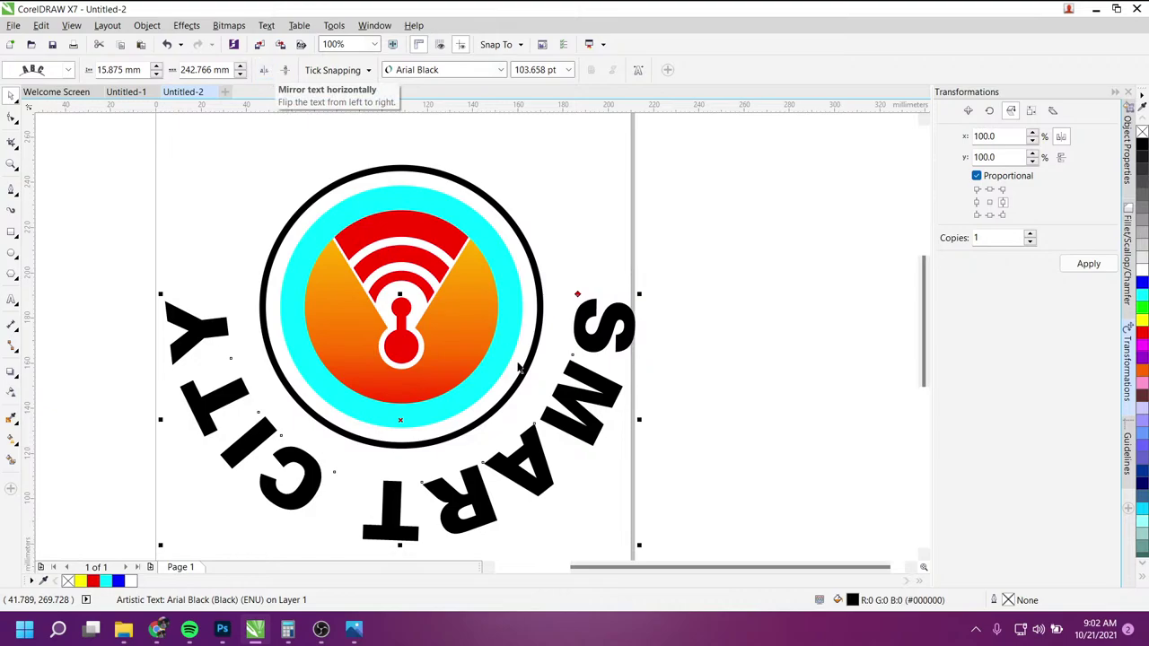
Step: Paste the text-mirroring options screenshot and zoom in on it
{"action": "scroll", "coordinate": [465, 271], "scroll_direction": "up", "scroll_amount": 2}
{"action": "key", "text": "ctrl+v"}
{"action": "scroll", "coordinate": [538, 233], "scroll_direction": "down", "scroll_amount": 3}
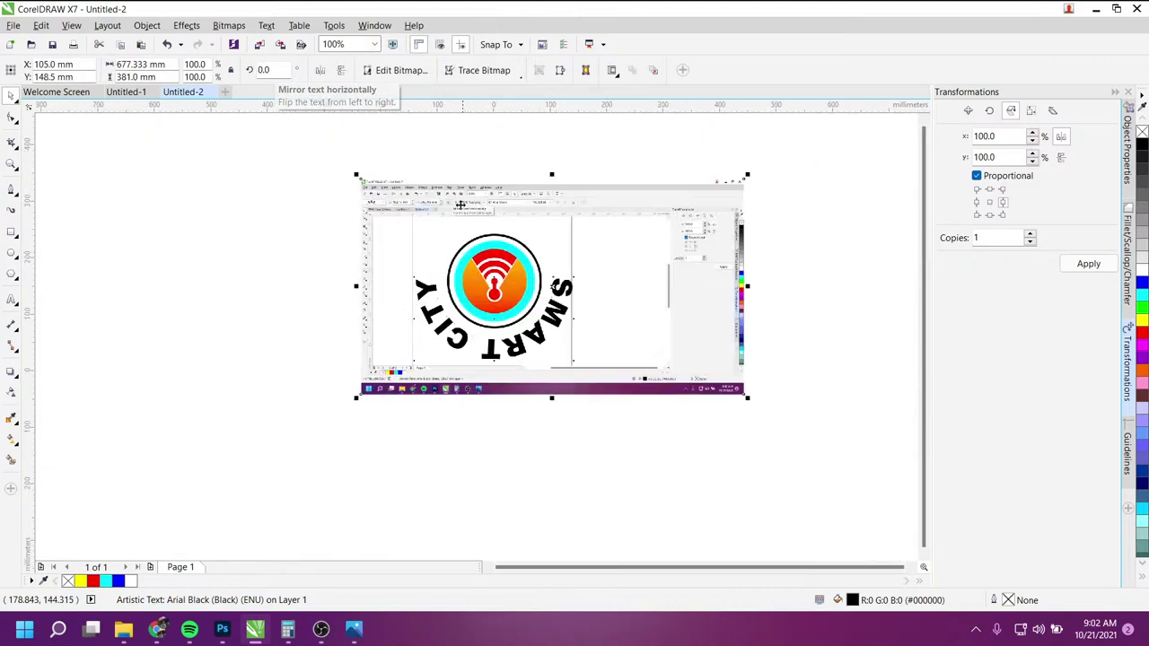
{"action": "scroll", "coordinate": [538, 359], "scroll_direction": "up", "scroll_amount": 3}
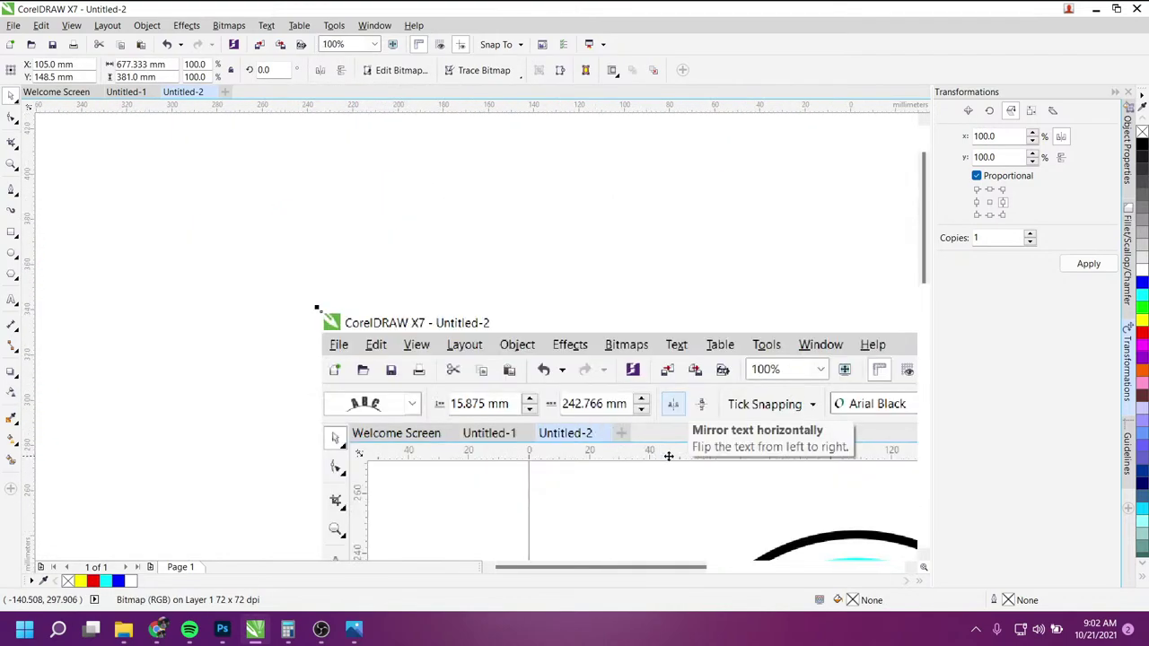
{"action": "scroll", "coordinate": [669, 456], "scroll_direction": "up", "scroll_amount": 2}
{"action": "scroll", "coordinate": [766, 401], "scroll_direction": "up", "scroll_amount": 2}
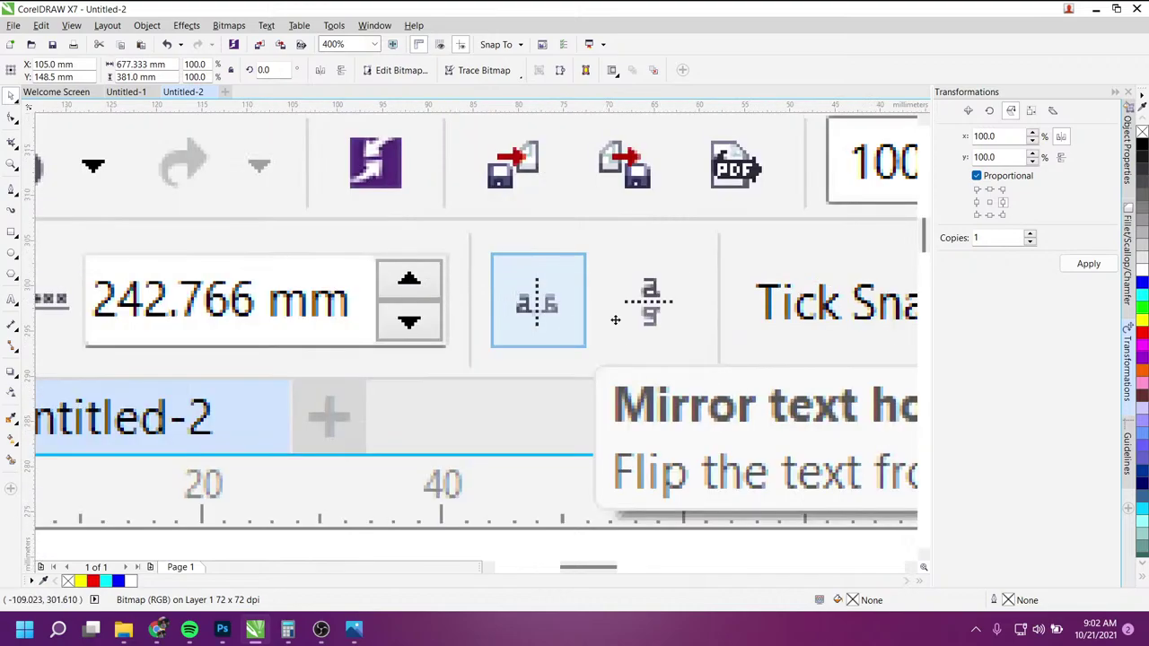
{"action": "scroll", "coordinate": [643, 314], "scroll_direction": "down", "scroll_amount": 2}
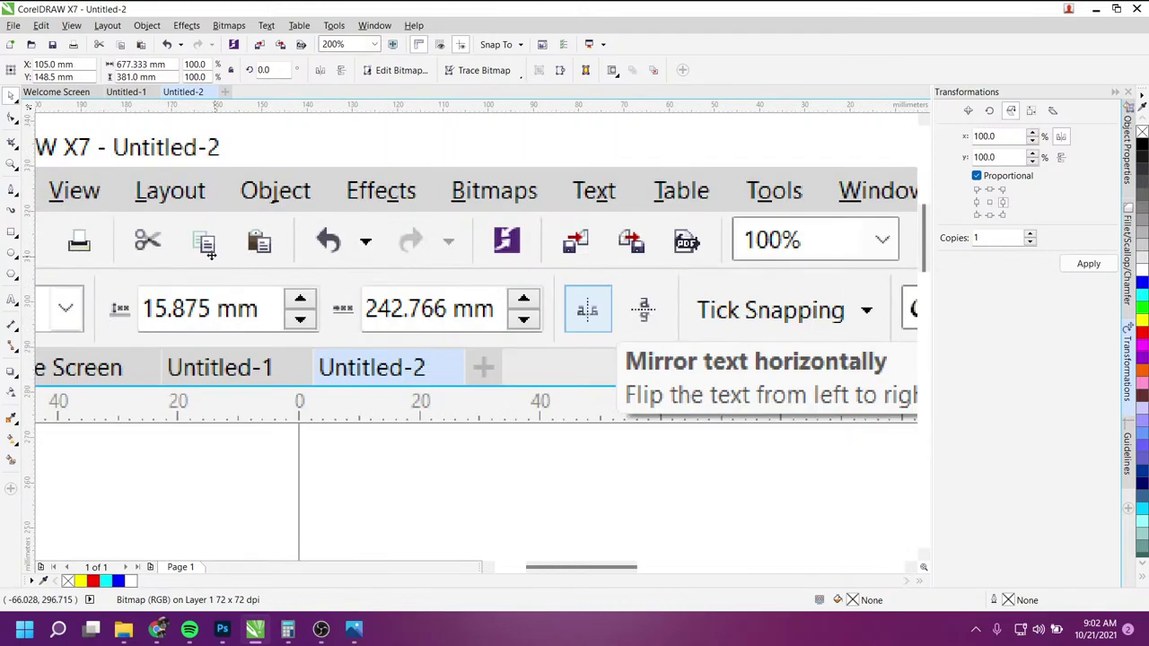
Step: Circle the mirror text buttons in the screenshot with a 4.0 pt ellipse
{"action": "left_click", "coordinate": [16, 198]}
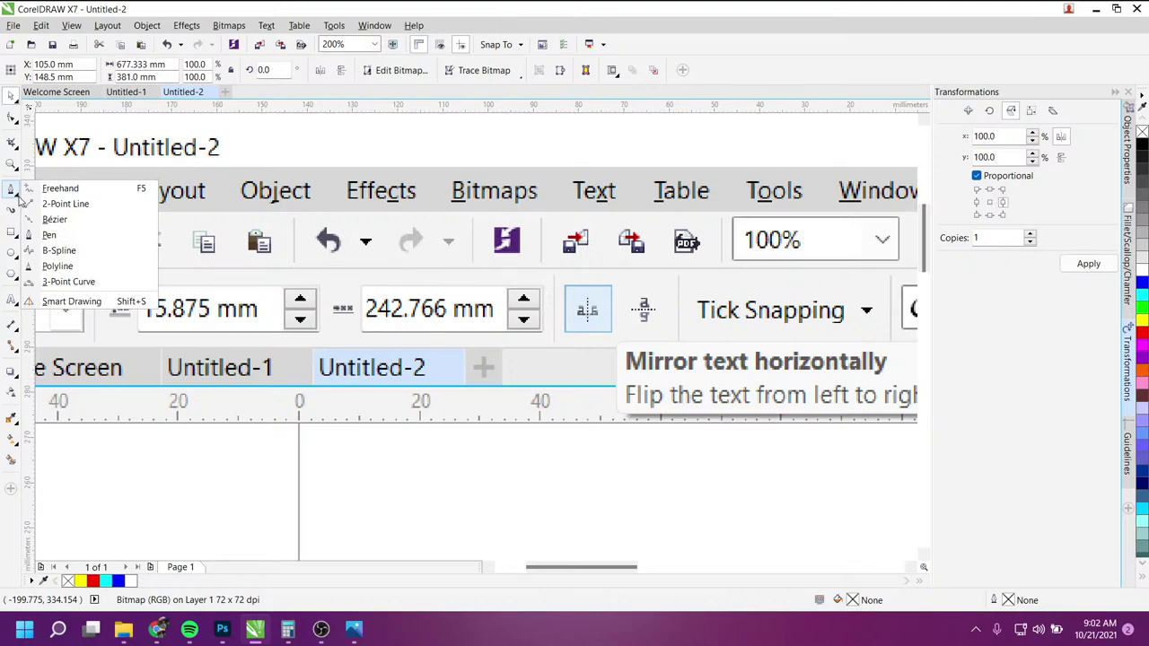
{"action": "left_click", "coordinate": [49, 235]}
{"action": "left_click", "coordinate": [16, 198]}
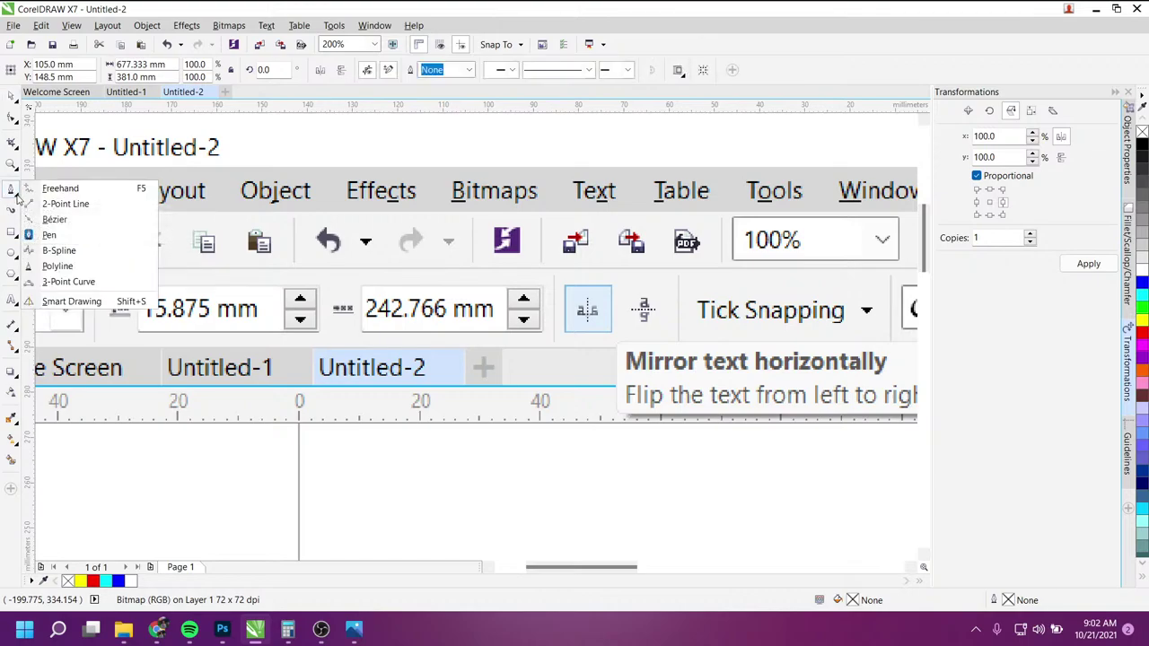
{"action": "left_click", "coordinate": [12, 253]}
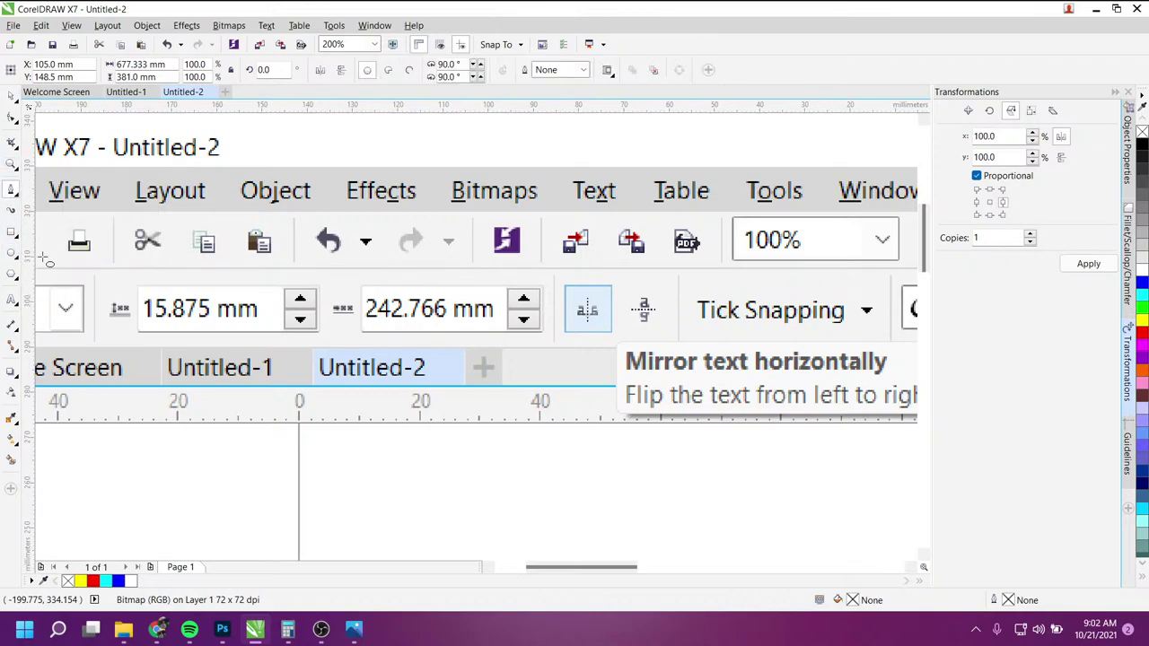
{"action": "left_click_drag", "start_coordinate": [545, 262], "coordinate": [680, 358]}
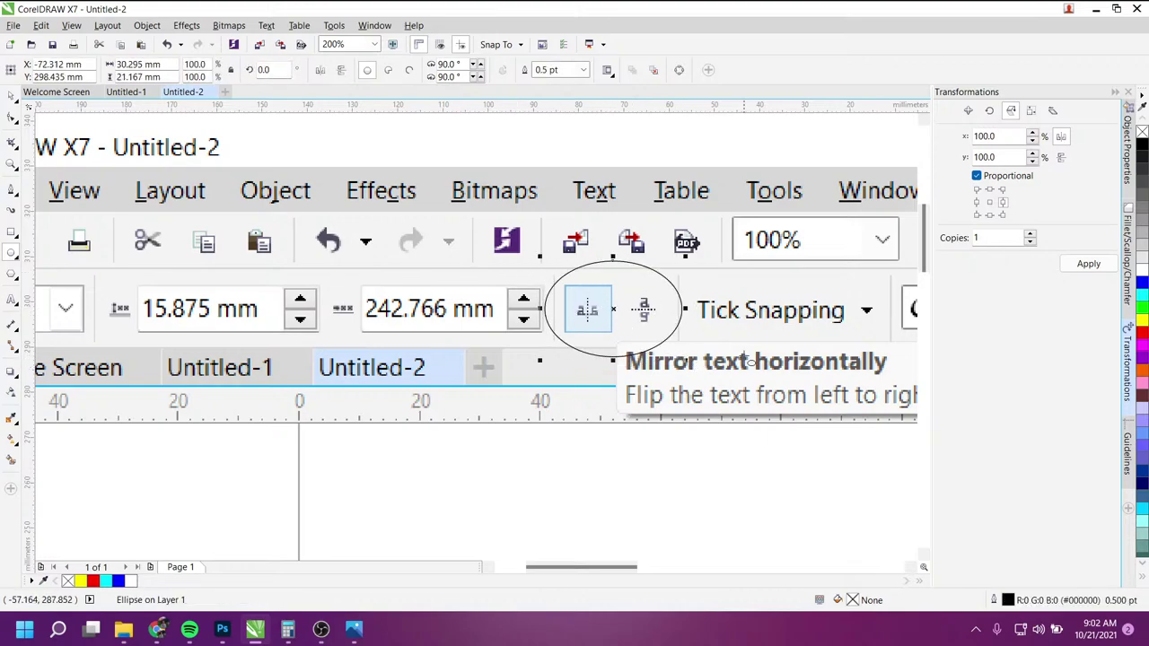
{"action": "left_click", "coordinate": [583, 70]}
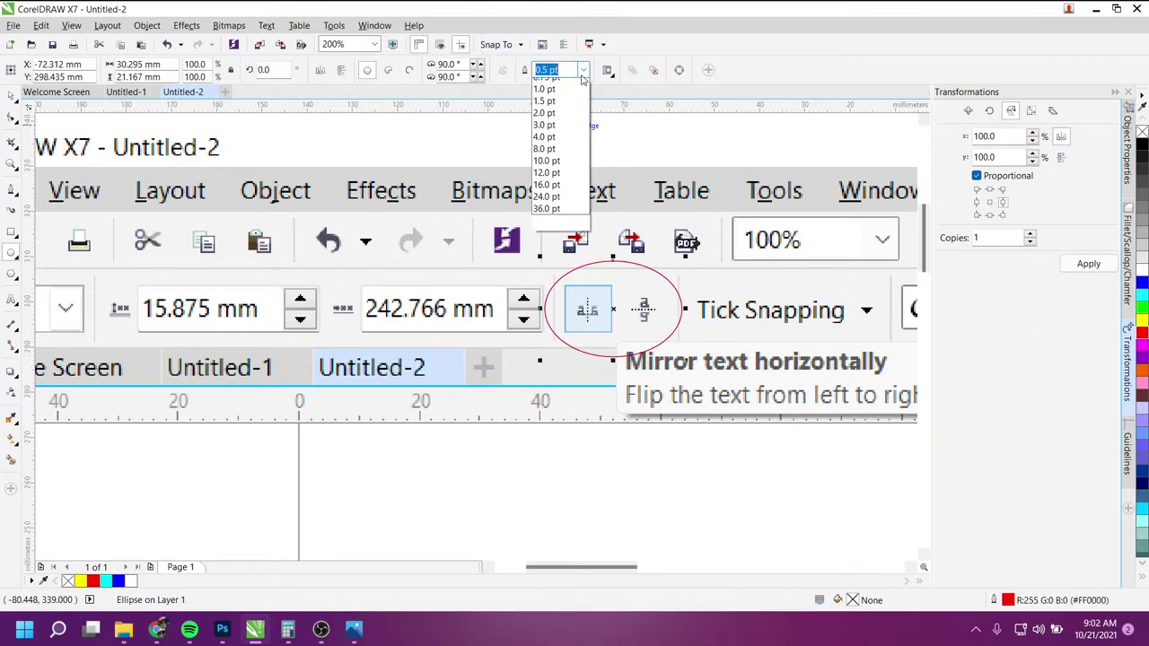
{"action": "left_click", "coordinate": [561, 186]}
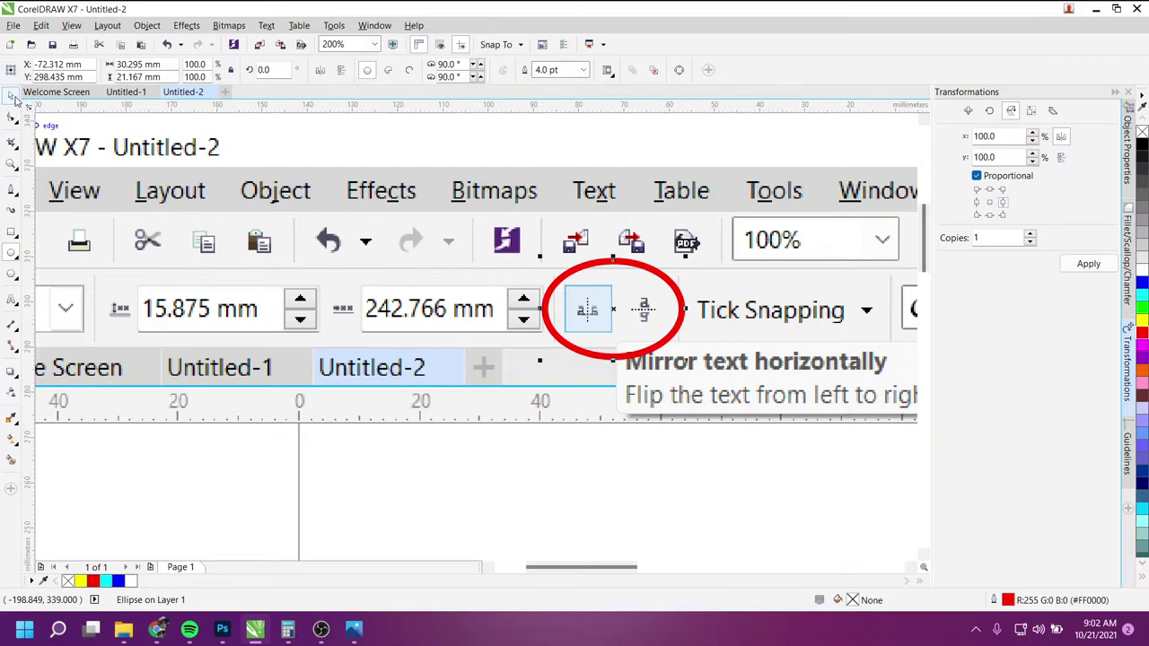
Step: Zoom back out to the SMART CITY logo on the A4 page
{"action": "scroll", "coordinate": [568, 330], "scroll_direction": "down", "scroll_amount": 2}
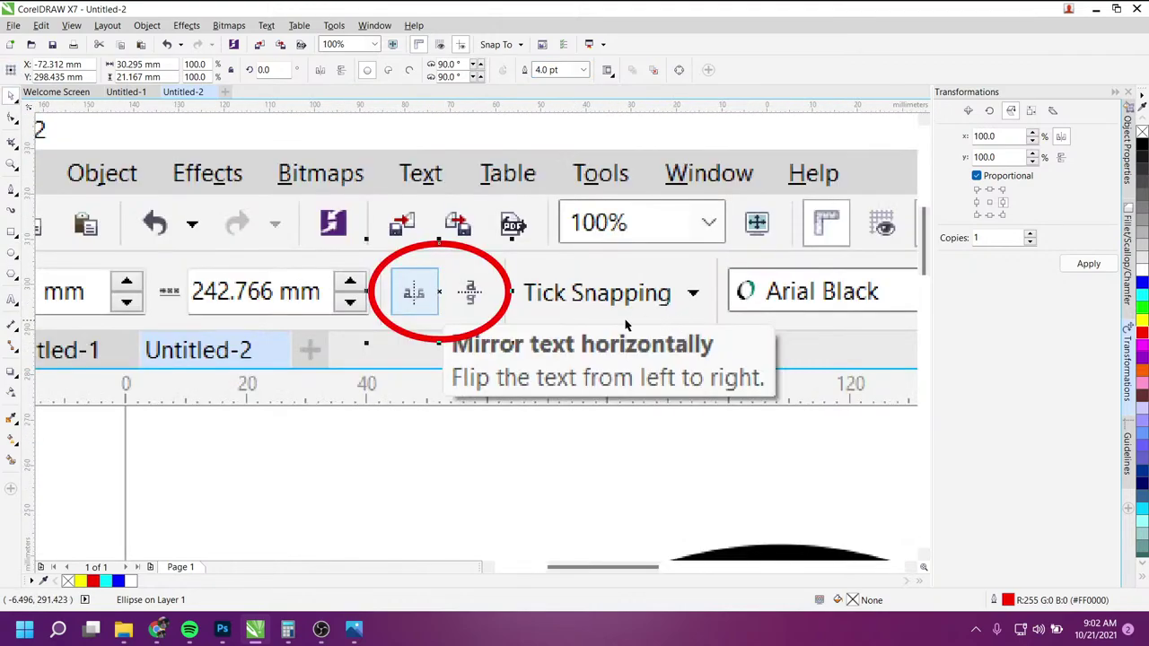
{"action": "scroll", "coordinate": [601, 321], "scroll_direction": "up", "scroll_amount": 1}
{"action": "scroll", "coordinate": [462, 303], "scroll_direction": "up", "scroll_amount": 1}
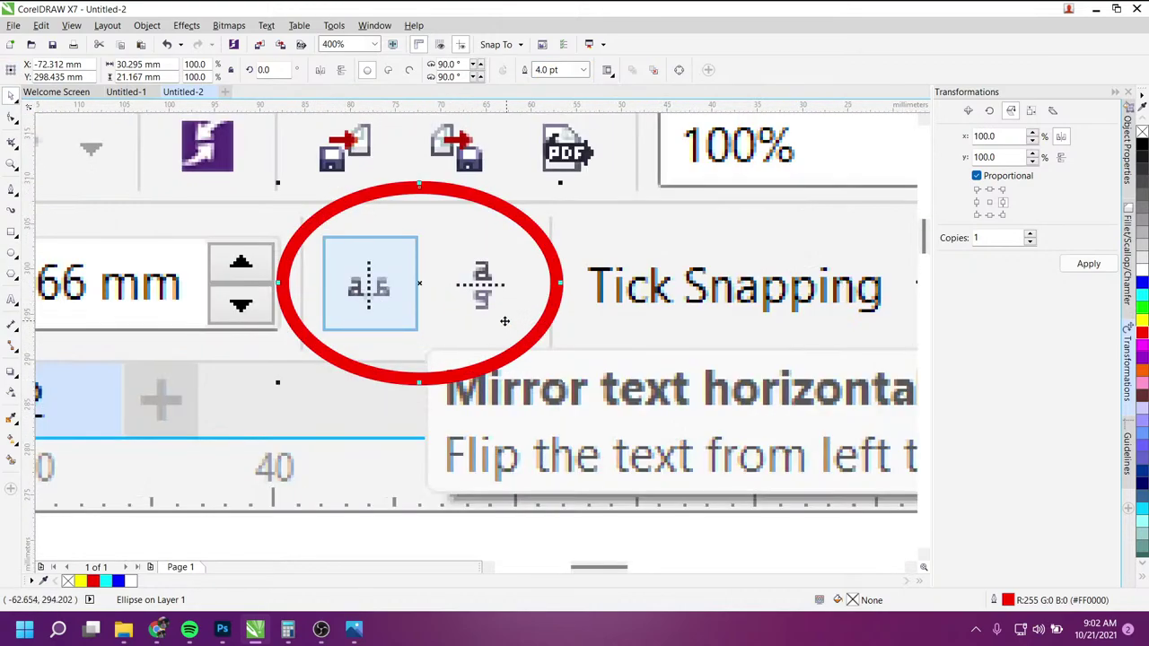
{"action": "scroll", "coordinate": [501, 322], "scroll_direction": "down", "scroll_amount": 1}
{"action": "scroll", "coordinate": [496, 323], "scroll_direction": "down", "scroll_amount": 1}
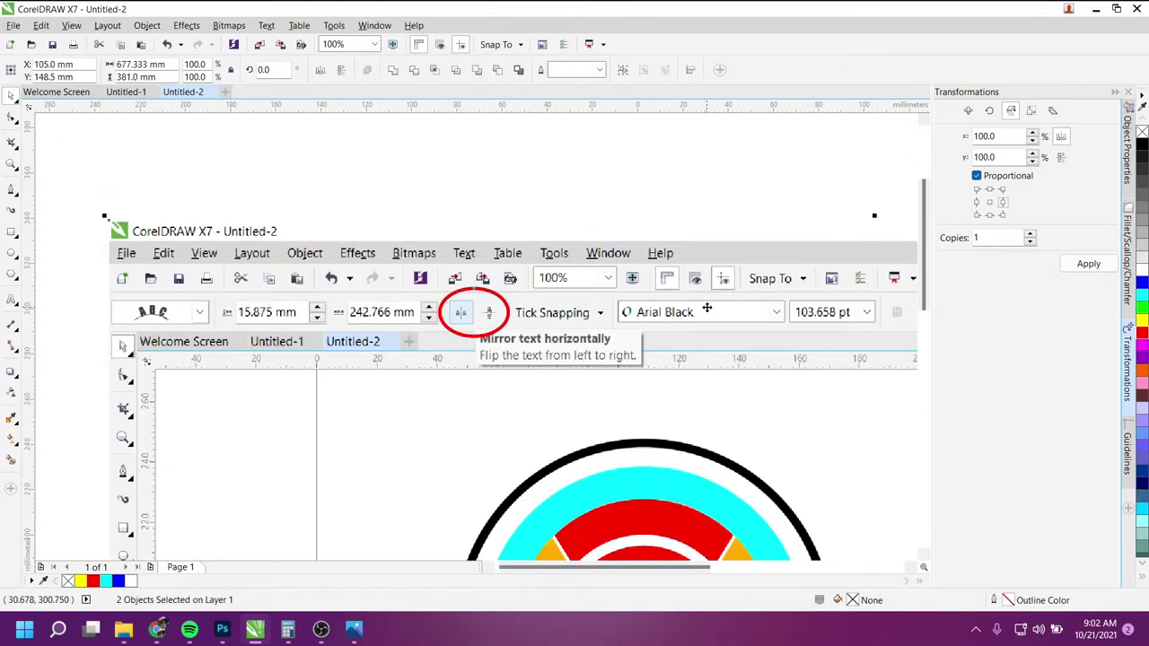
{"action": "scroll", "coordinate": [562, 359], "scroll_direction": "down", "scroll_amount": 1}
Step: Mirror the arc text vertically and horizontally so SMART CITY reads normally
{"action": "scroll", "coordinate": [566, 386], "scroll_direction": "up", "scroll_amount": 1}
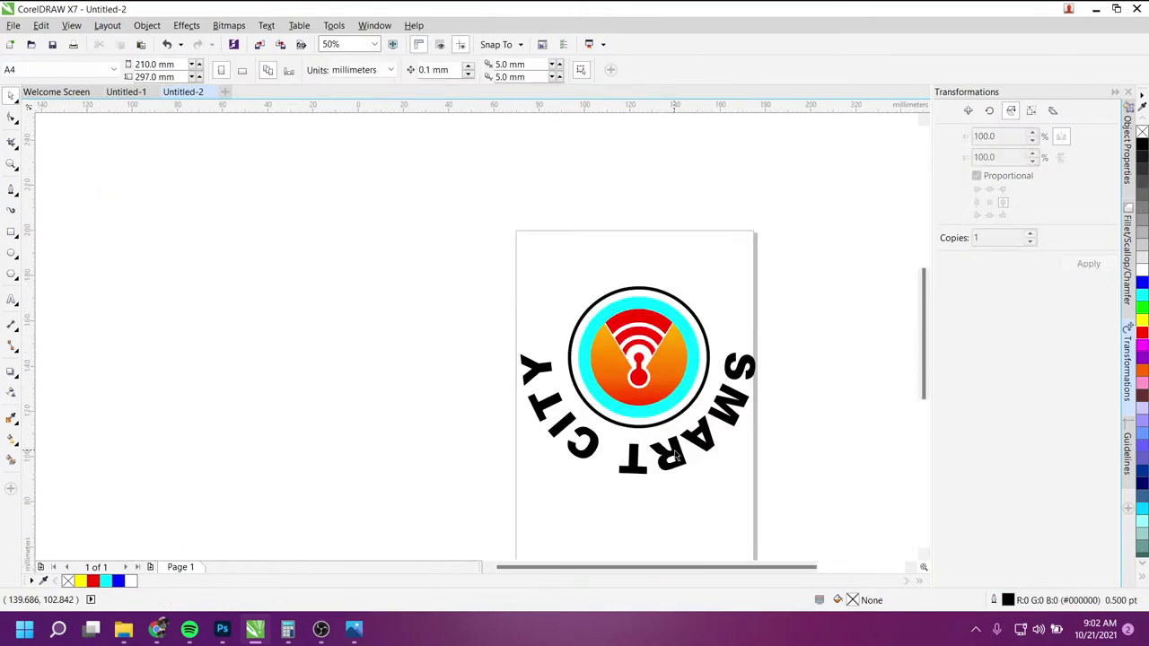
{"action": "scroll", "coordinate": [569, 414], "scroll_direction": "up", "scroll_amount": 1}
{"action": "scroll", "coordinate": [476, 339], "scroll_direction": "down", "scroll_amount": 1}
{"action": "scroll", "coordinate": [571, 329], "scroll_direction": "up", "scroll_amount": 1}
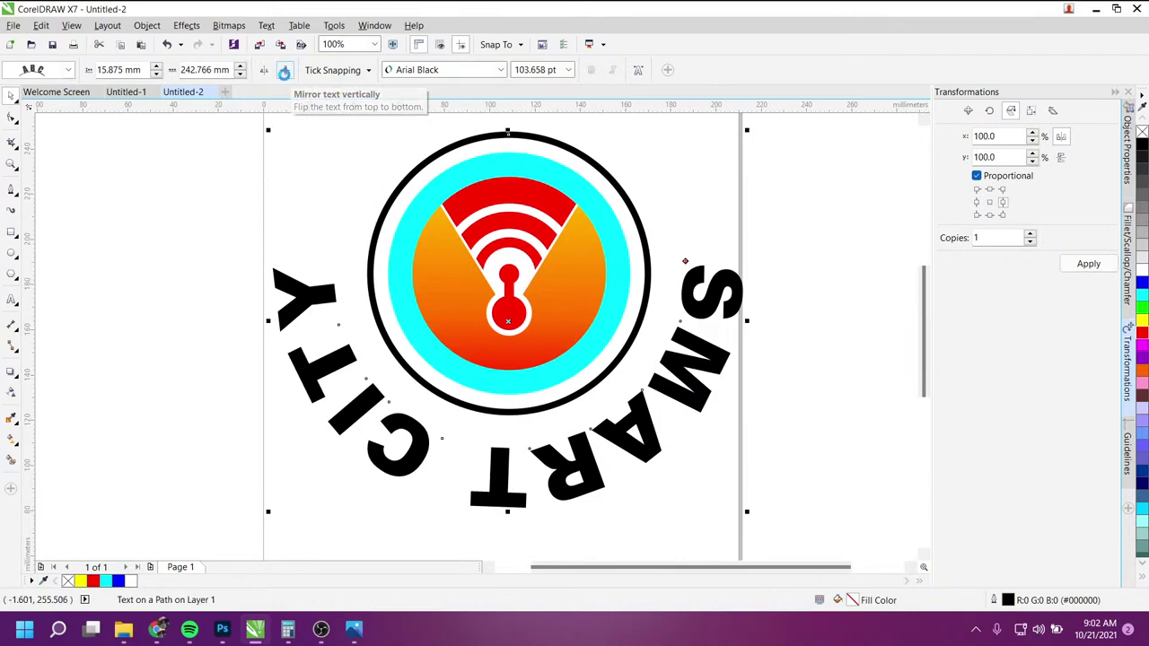
{"action": "left_click", "coordinate": [285, 72]}
{"action": "left_click", "coordinate": [268, 71]}
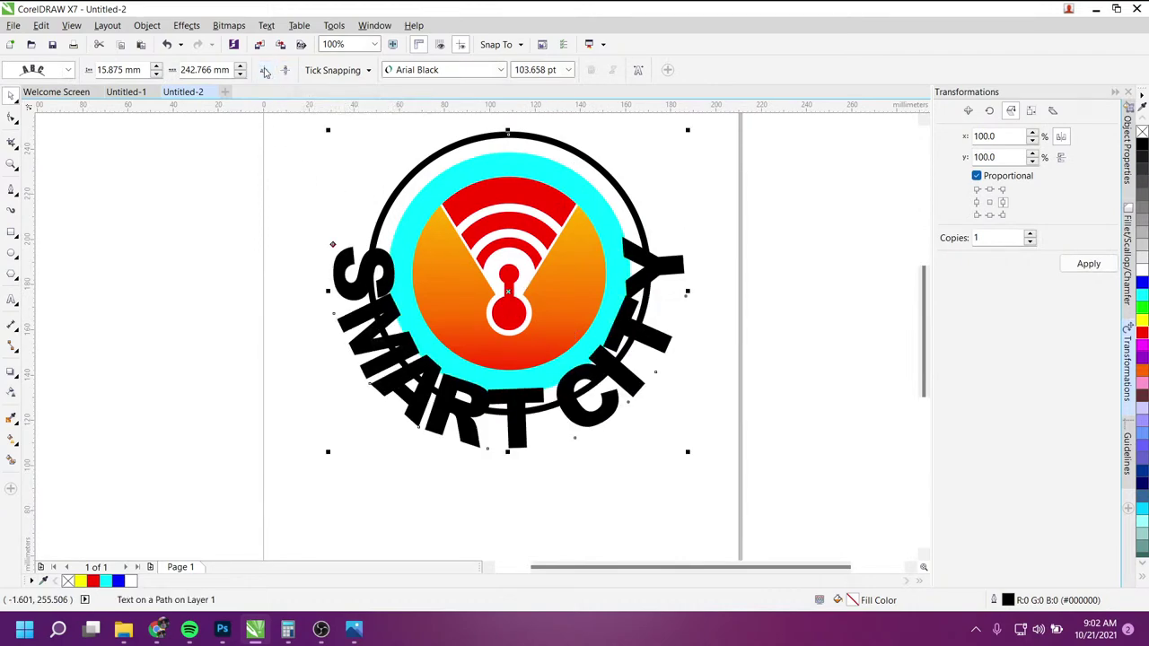
Step: Slide SMART CITY along the path to centre it beneath the circle
{"action": "scroll", "coordinate": [669, 270], "scroll_direction": "down", "scroll_amount": 1}
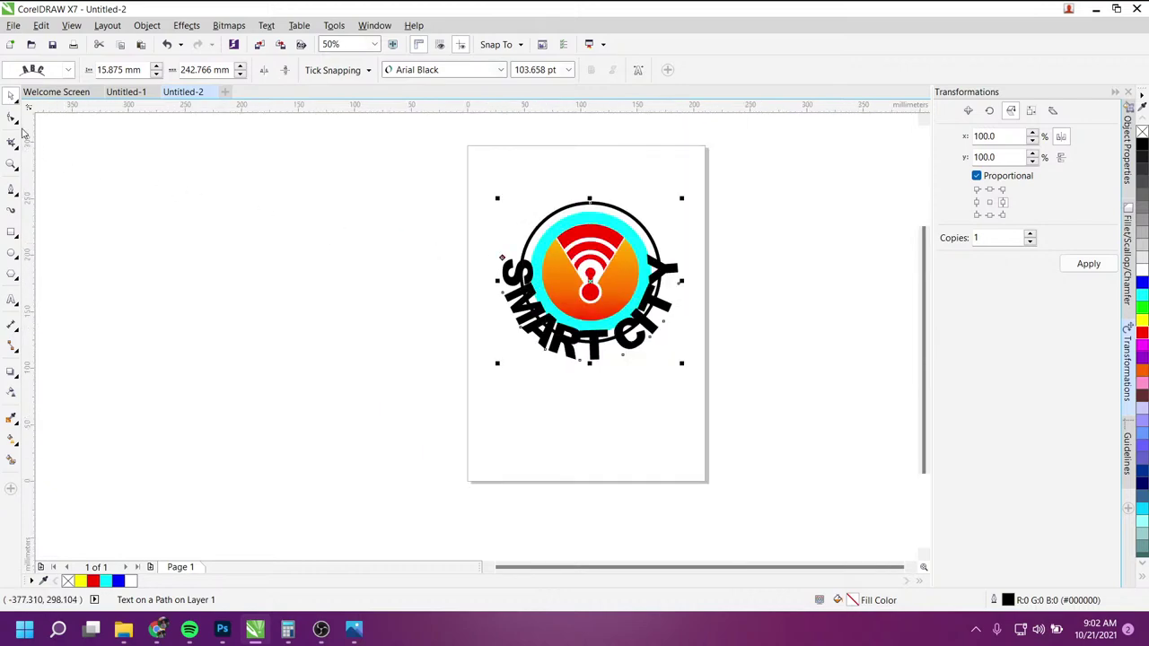
{"action": "left_click", "coordinate": [11, 117]}
{"action": "left_click", "coordinate": [598, 364]}
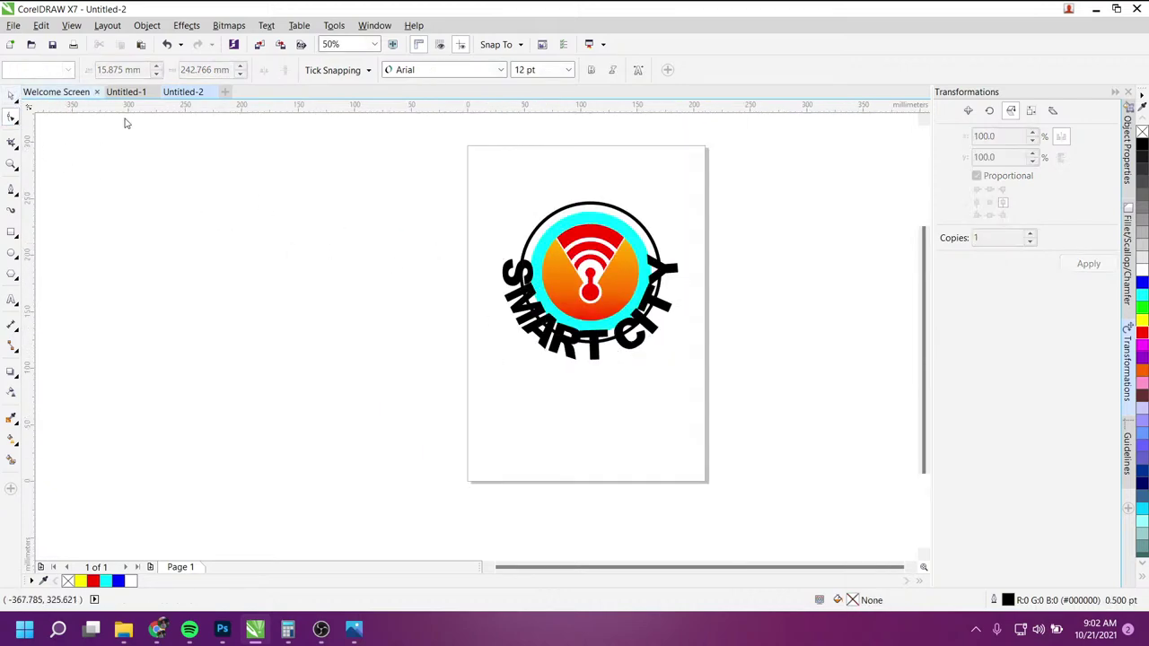
{"action": "key", "text": "space"}
{"action": "left_click", "coordinate": [521, 302]}
{"action": "mouse_move", "coordinate": [485, 252]}
{"action": "left_mouse_down"}
{"action": "mouse_move", "coordinate": [467, 241]}
{"action": "mouse_move", "coordinate": [474, 321]}
{"action": "left_mouse_up"}
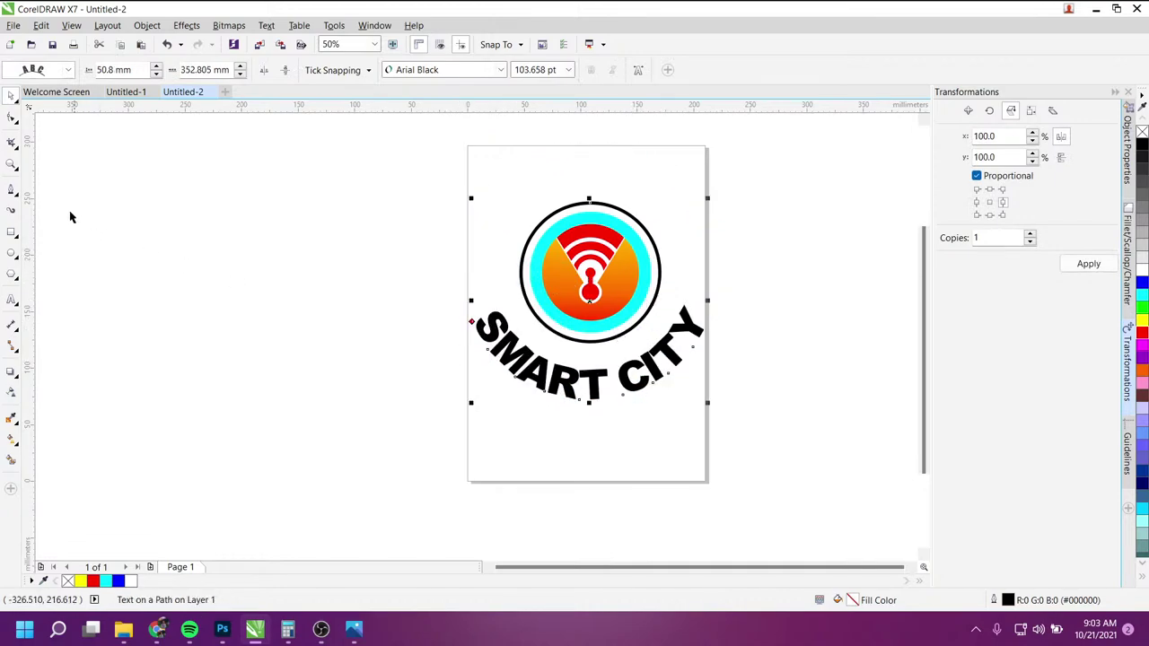
Step: Spread the SMART CITY letters wider apart using the Shape tool
{"action": "left_click", "coordinate": [10, 118]}
{"action": "left_click", "coordinate": [459, 374]}
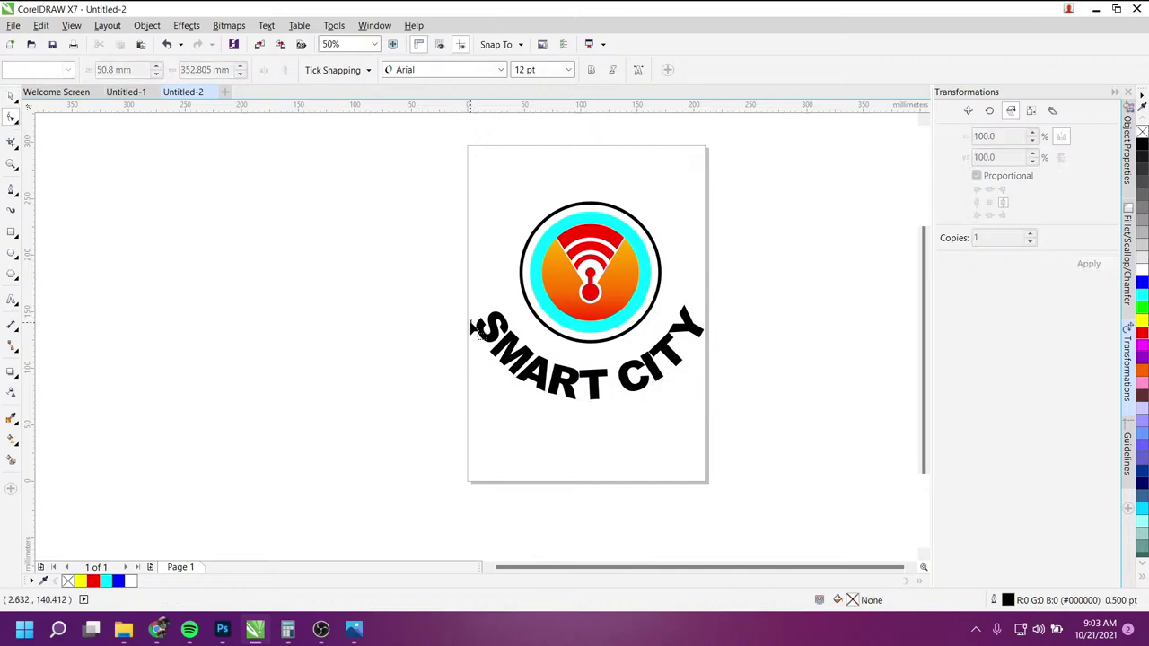
{"action": "left_click", "coordinate": [521, 357]}
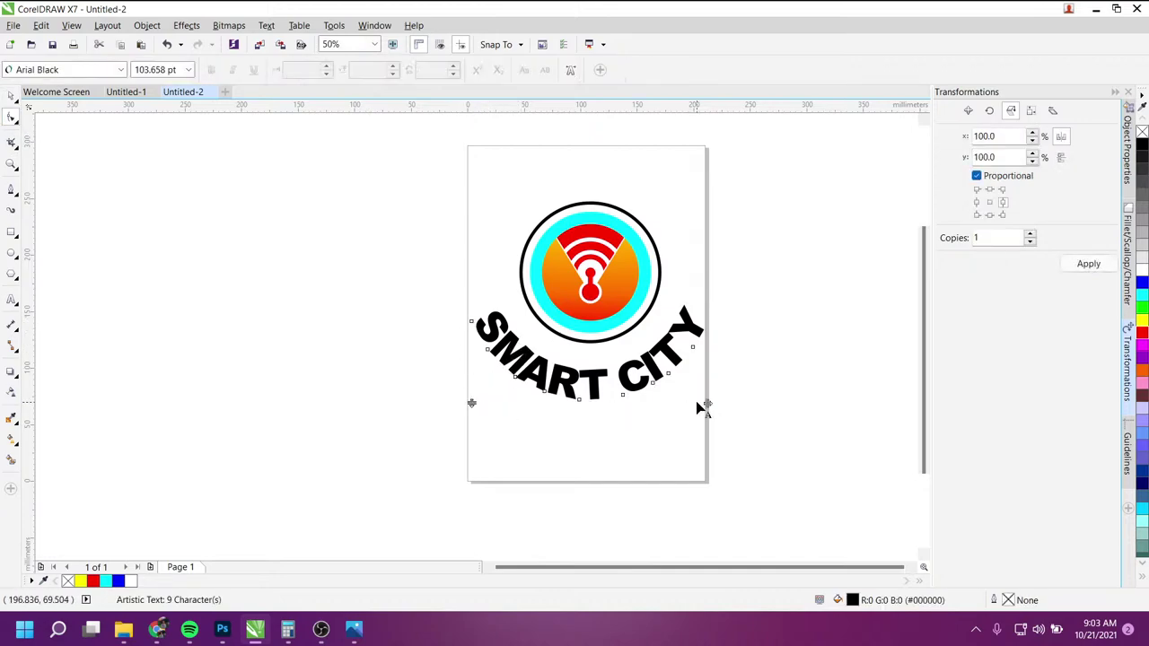
{"action": "mouse_move", "coordinate": [746, 391]}
{"action": "left_mouse_down"}
{"action": "mouse_move", "coordinate": [774, 388]}
{"action": "mouse_move", "coordinate": [733, 405]}
{"action": "left_mouse_up"}
Step: Set the arc text 41.275 mm from the path and deselect it
{"action": "left_click", "coordinate": [12, 97]}
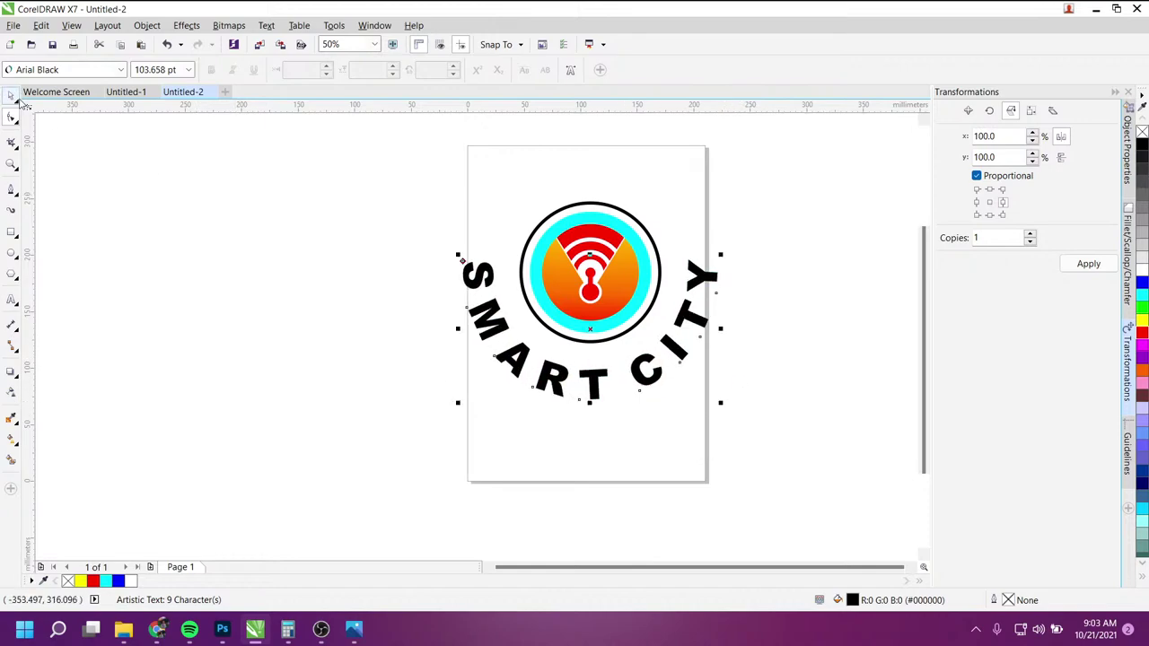
{"action": "left_click_drag", "start_coordinate": [463, 261], "coordinate": [477, 249]}
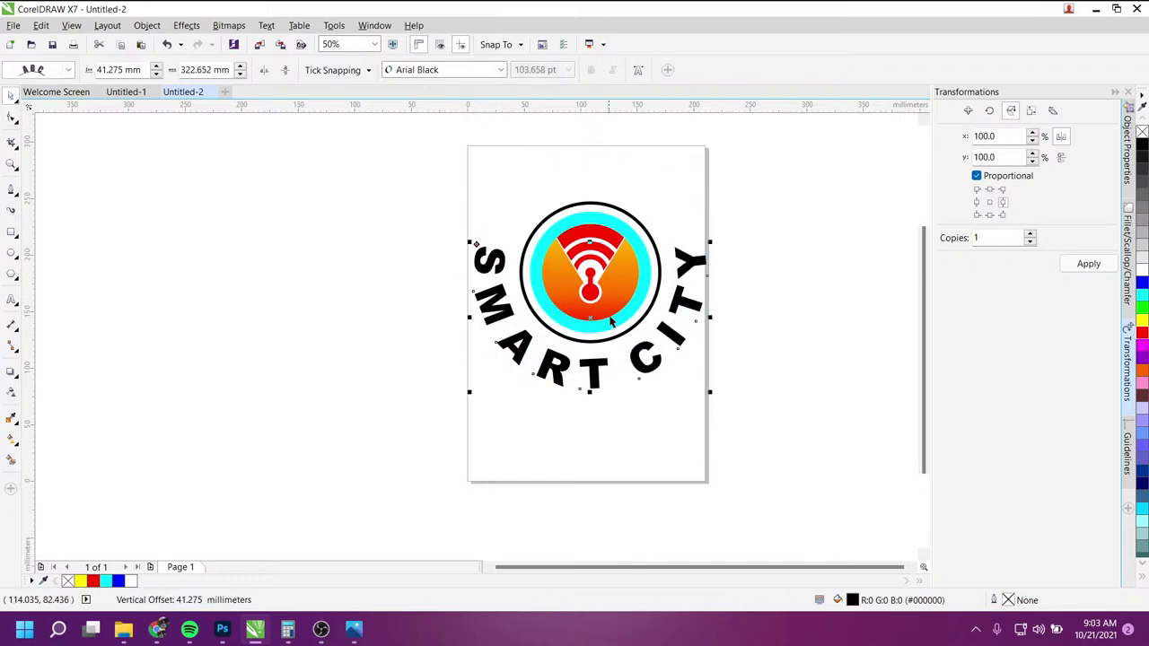
{"action": "left_click", "coordinate": [813, 315]}
{"action": "scroll", "coordinate": [700, 336], "scroll_direction": "up", "scroll_amount": 2}
Step: Colour the letters of SMART in the curved logo text orange
{"action": "left_click", "coordinate": [599, 366]}
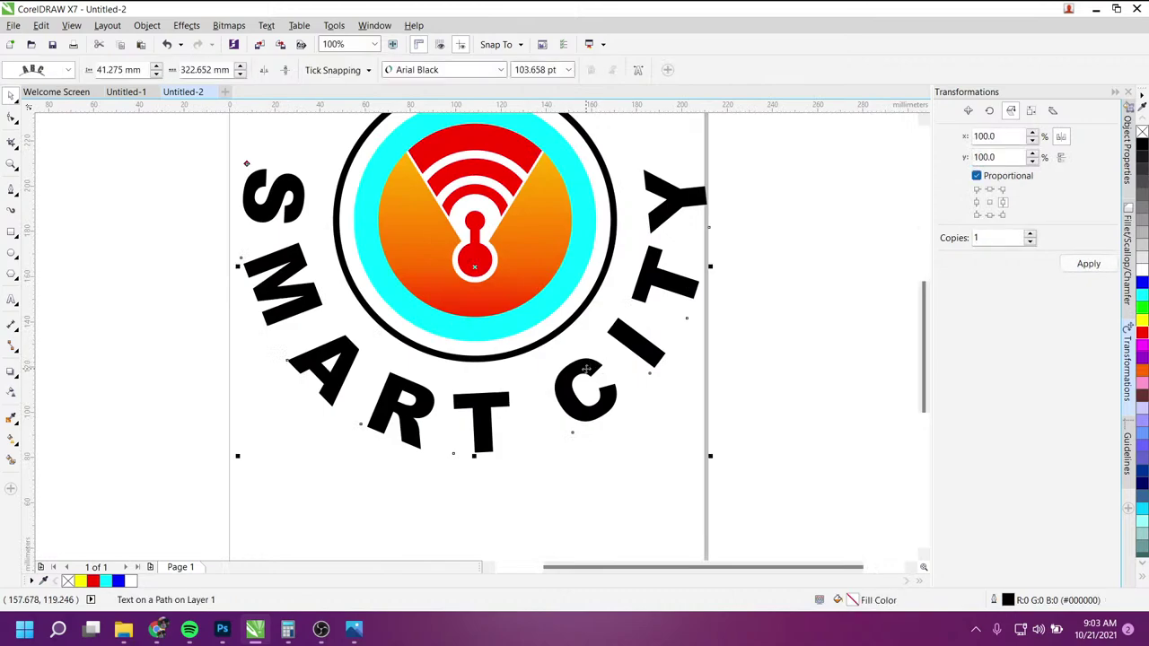
{"action": "scroll", "coordinate": [600, 367], "scroll_direction": "down", "scroll_amount": 3}
{"action": "scroll", "coordinate": [600, 367], "scroll_direction": "up", "scroll_amount": 3}
{"action": "double_click", "coordinate": [269, 217]}
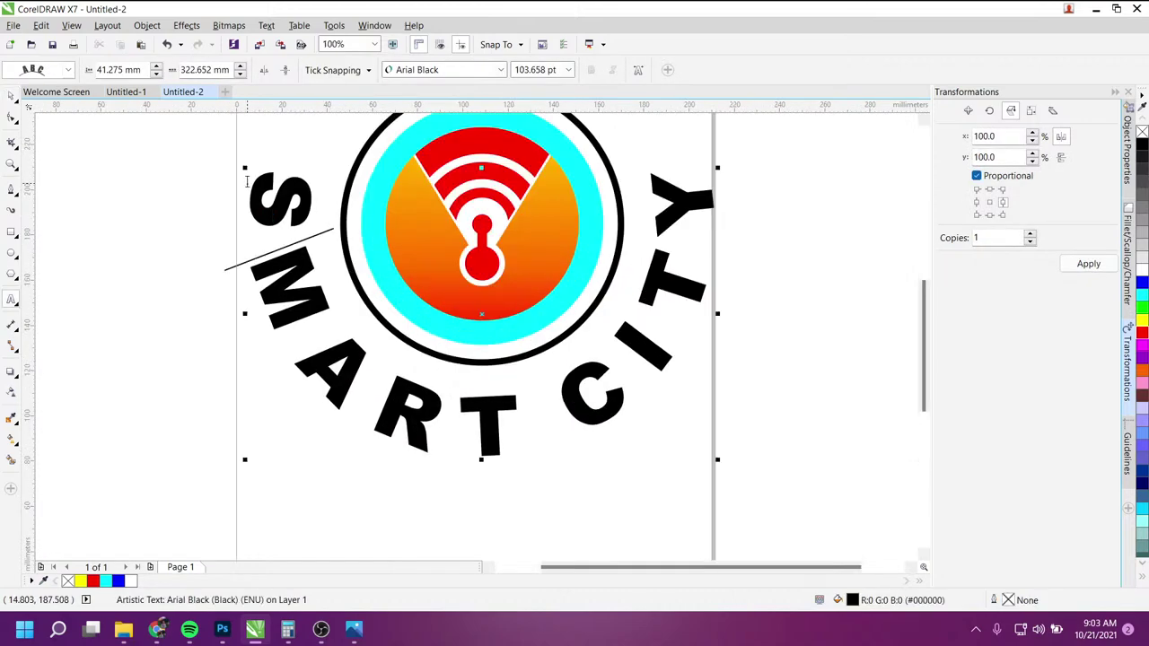
{"action": "left_click_drag", "start_coordinate": [247, 184], "coordinate": [523, 473]}
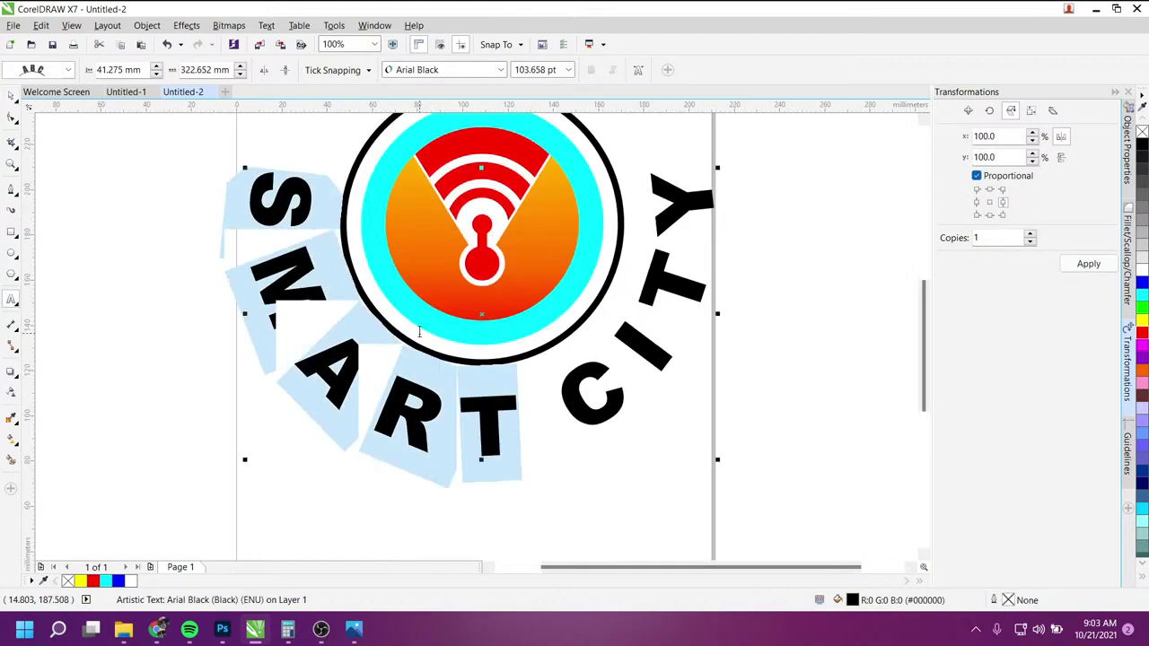
{"action": "left_click", "coordinate": [1142, 369]}
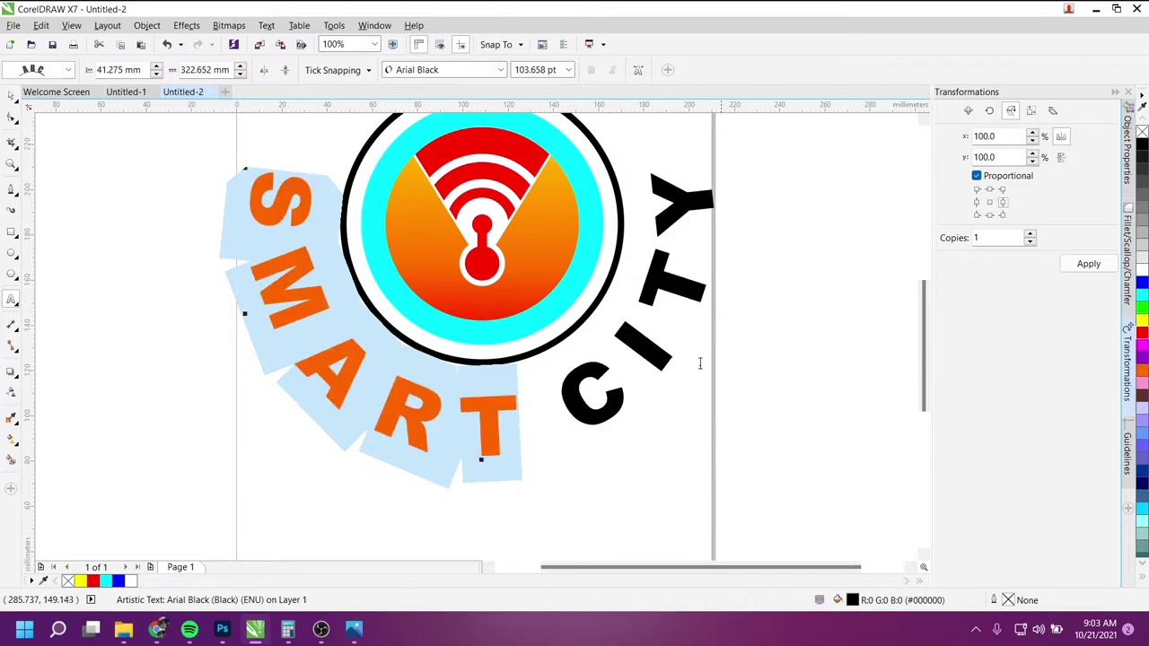
{"action": "left_click", "coordinate": [610, 387]}
Step: Colour the letters of CITY dark blue and finish editing the text
{"action": "left_click_drag", "start_coordinate": [610, 388], "coordinate": [711, 252]}
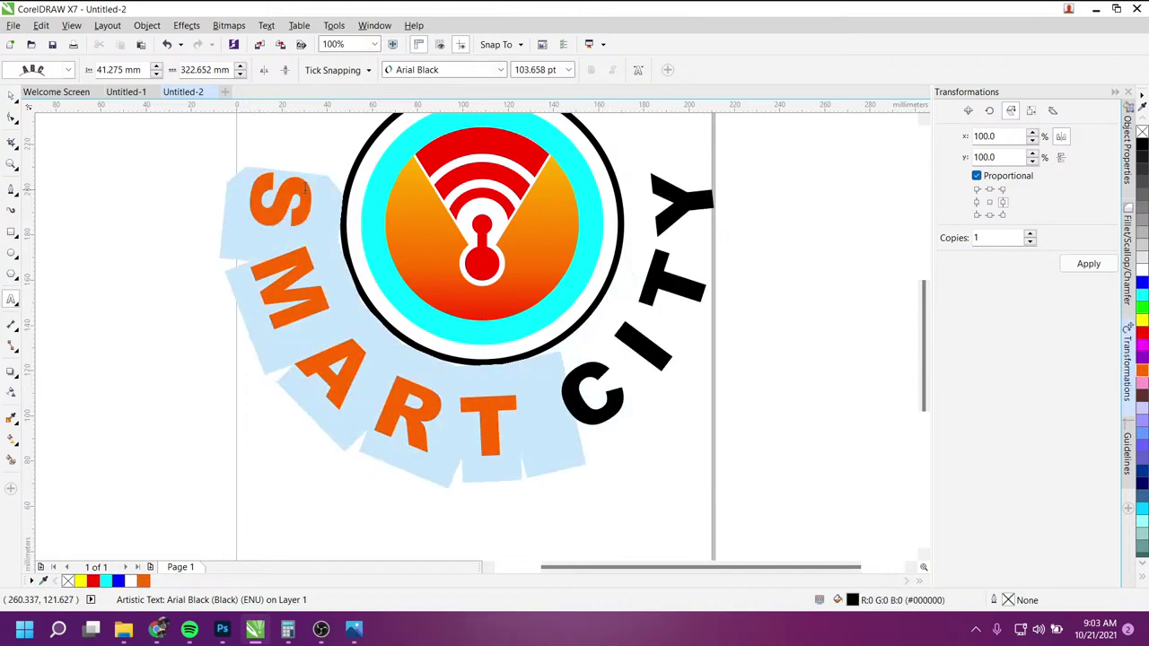
{"action": "scroll", "coordinate": [583, 122], "scroll_direction": "up", "scroll_amount": 3}
{"action": "scroll", "coordinate": [630, 222], "scroll_direction": "right", "scroll_amount": 2}
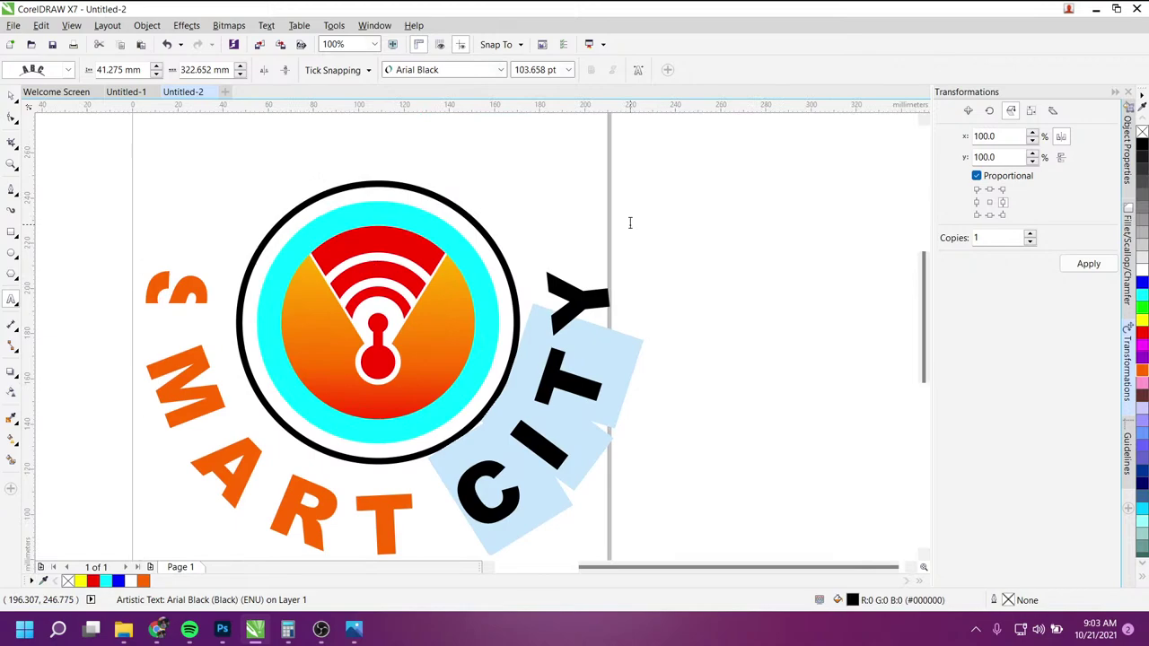
{"action": "left_click_drag", "start_coordinate": [631, 223], "coordinate": [629, 224]}
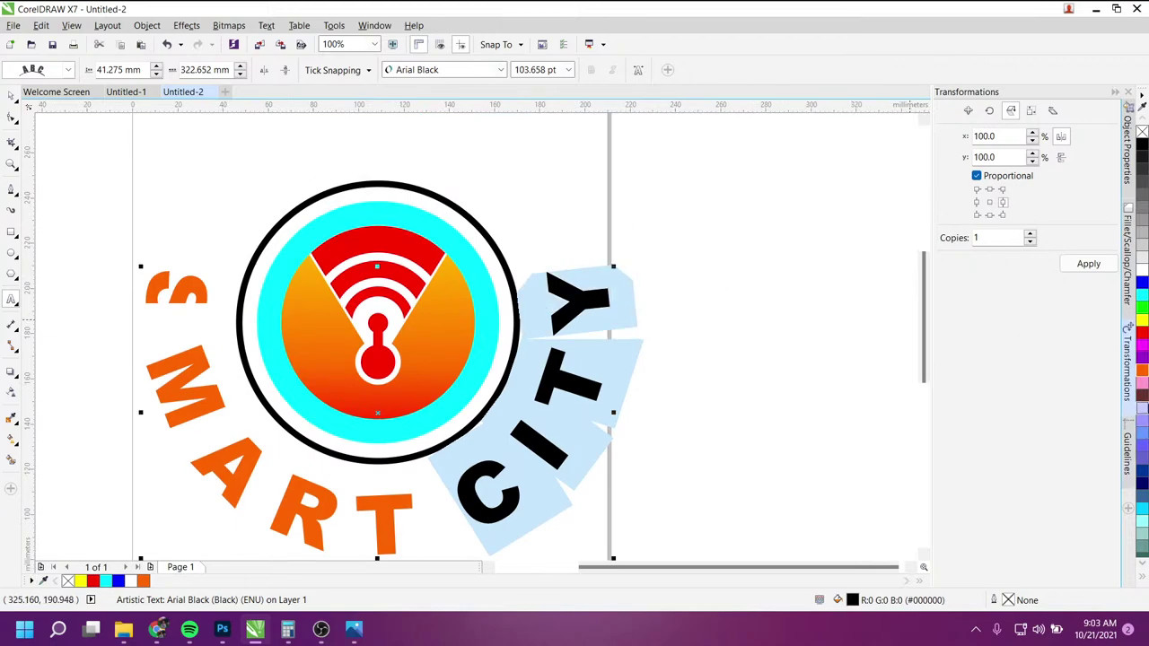
{"action": "left_click", "coordinate": [1143, 479]}
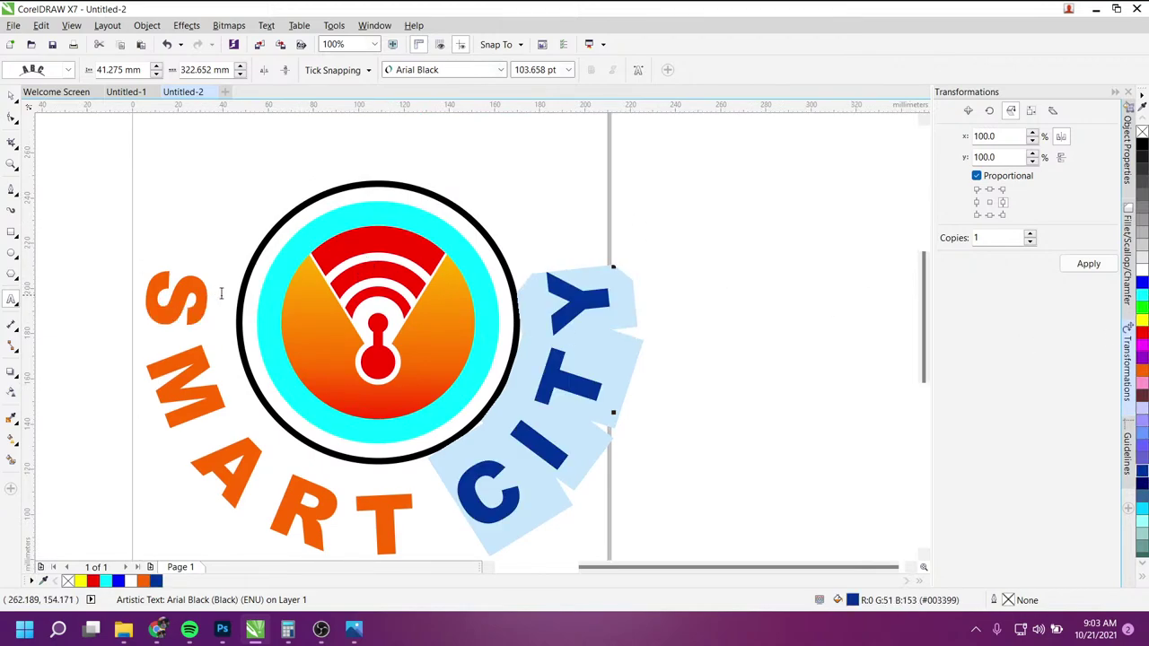
{"action": "scroll", "coordinate": [93, 250], "scroll_direction": "down", "scroll_amount": 3}
{"action": "scroll", "coordinate": [90, 240], "scroll_direction": "up", "scroll_amount": 3}
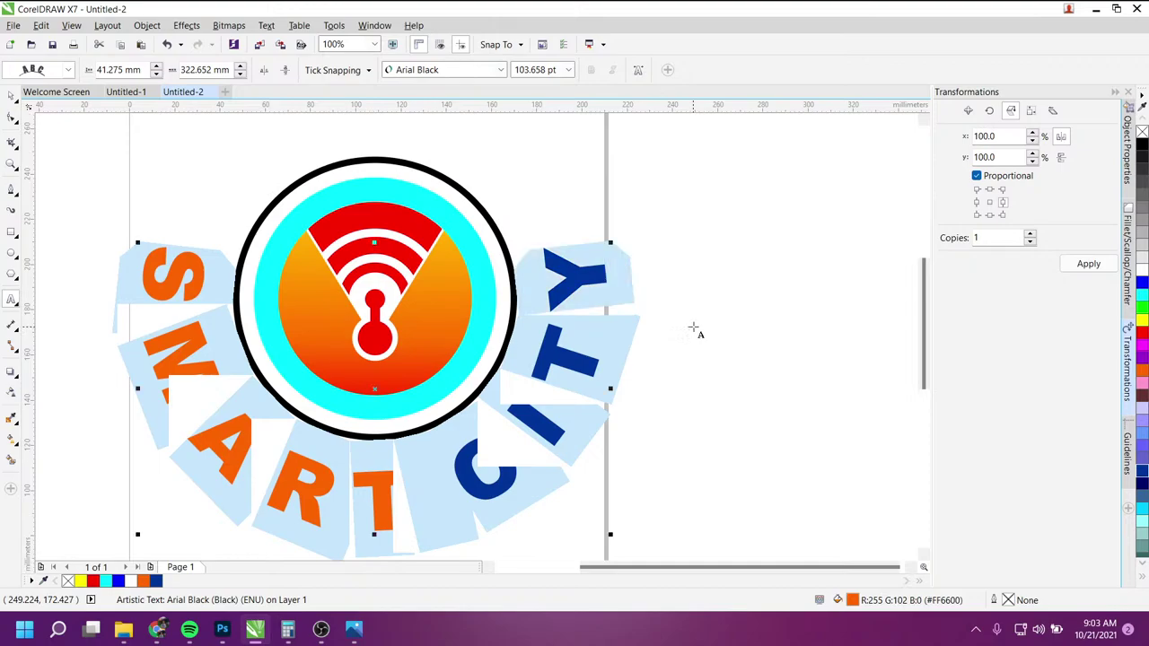
{"action": "right_click", "coordinate": [1143, 269]}
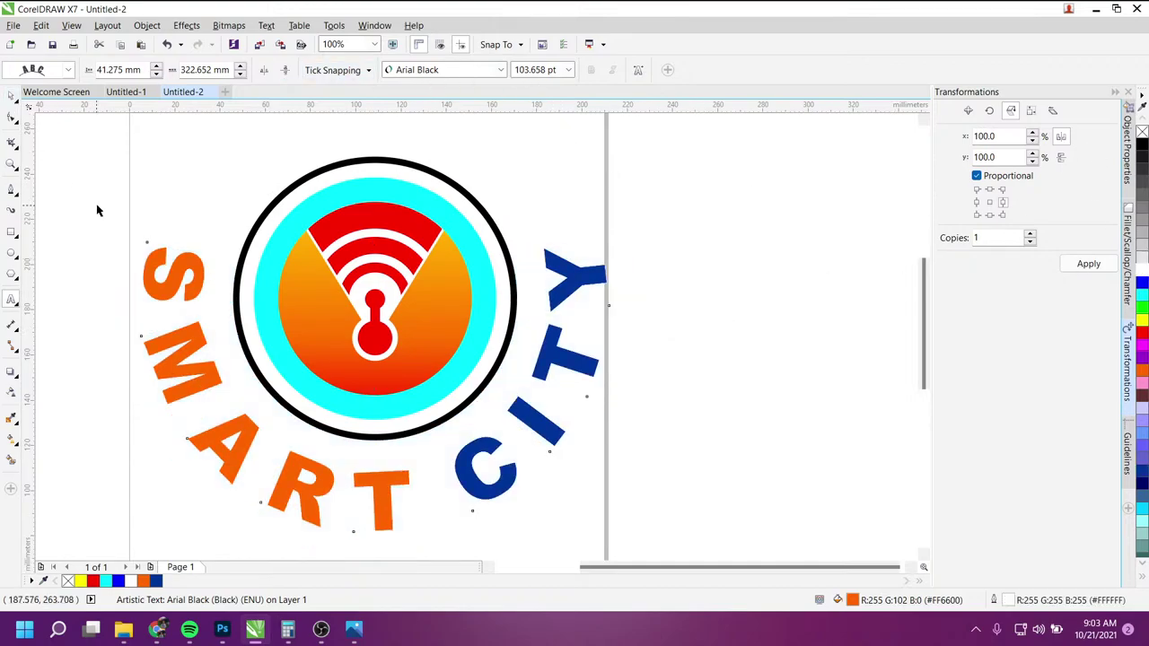
{"action": "left_click", "coordinate": [97, 211]}
{"action": "scroll", "coordinate": [139, 250], "scroll_direction": "down", "scroll_amount": 1}
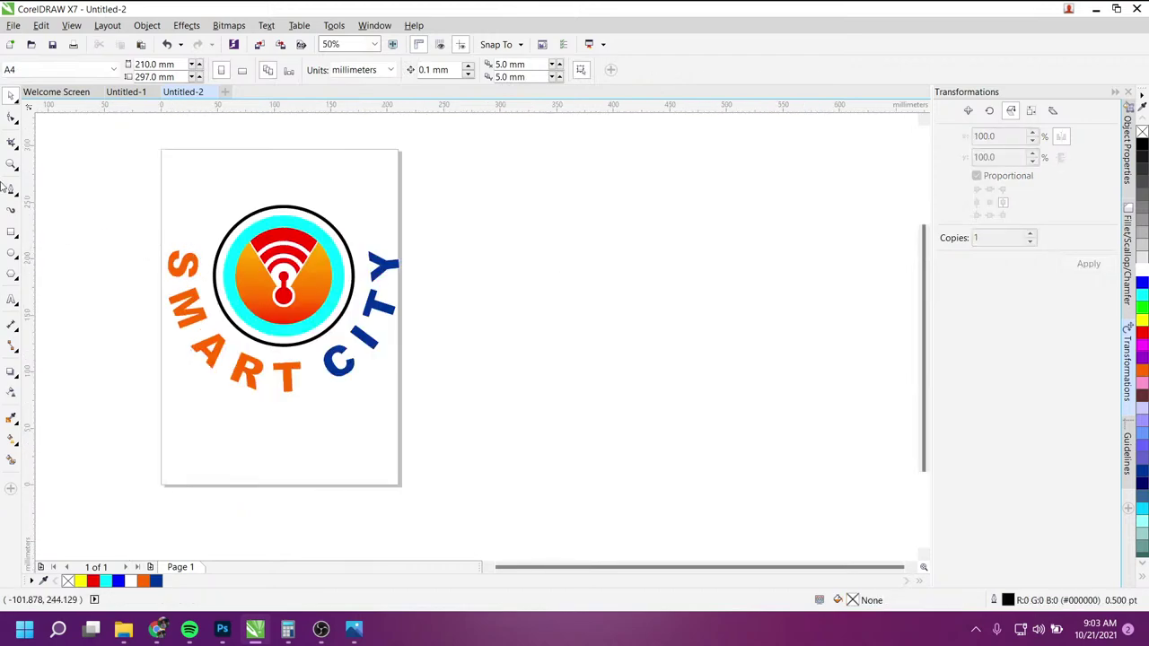
Step: Draw a yellow rectangle over the logo and send it to the back
{"action": "left_click", "coordinate": [11, 232]}
{"action": "left_click_drag", "start_coordinate": [85, 161], "coordinate": [549, 461]}
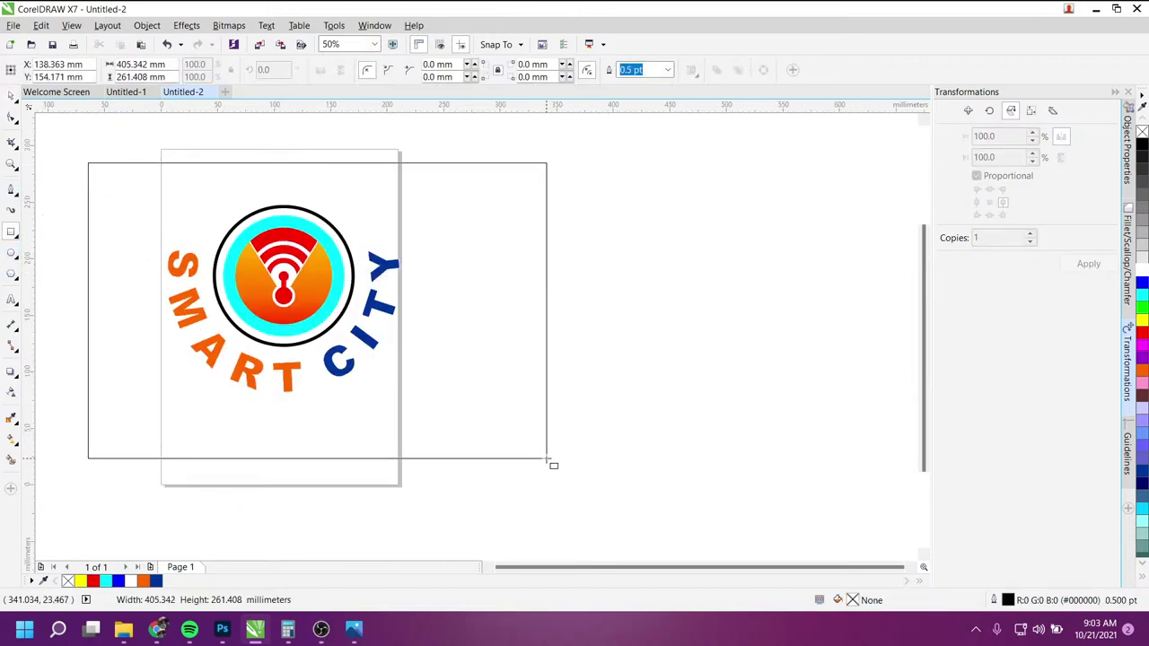
{"action": "left_click", "coordinate": [1142, 145]}
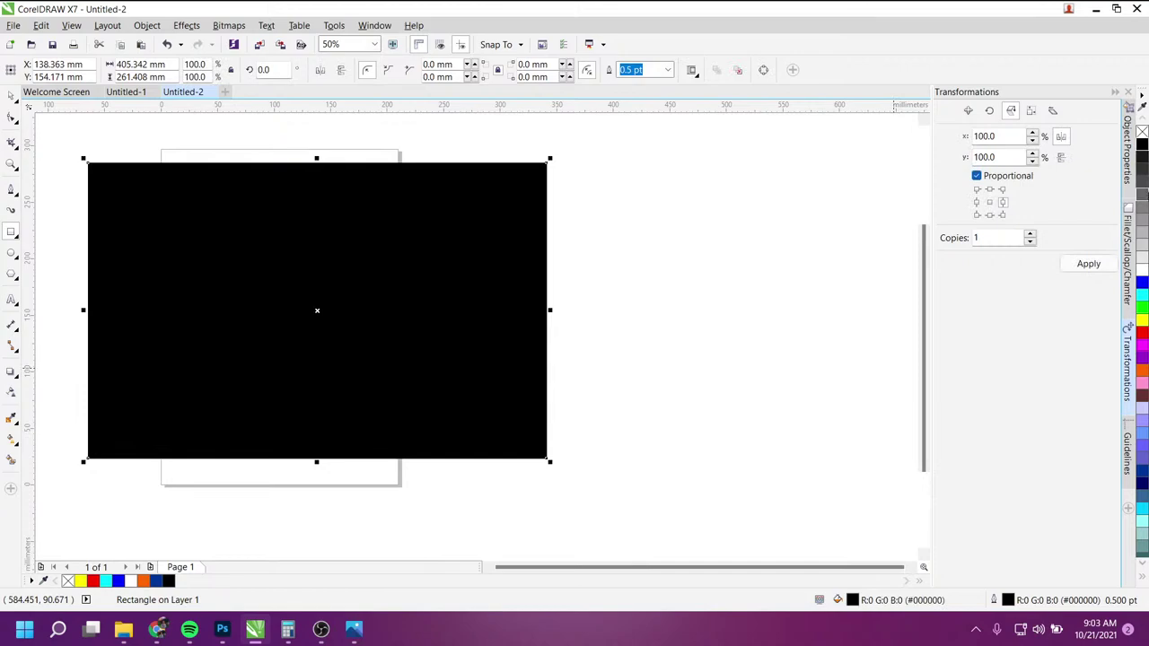
{"action": "left_click", "coordinate": [1142, 319]}
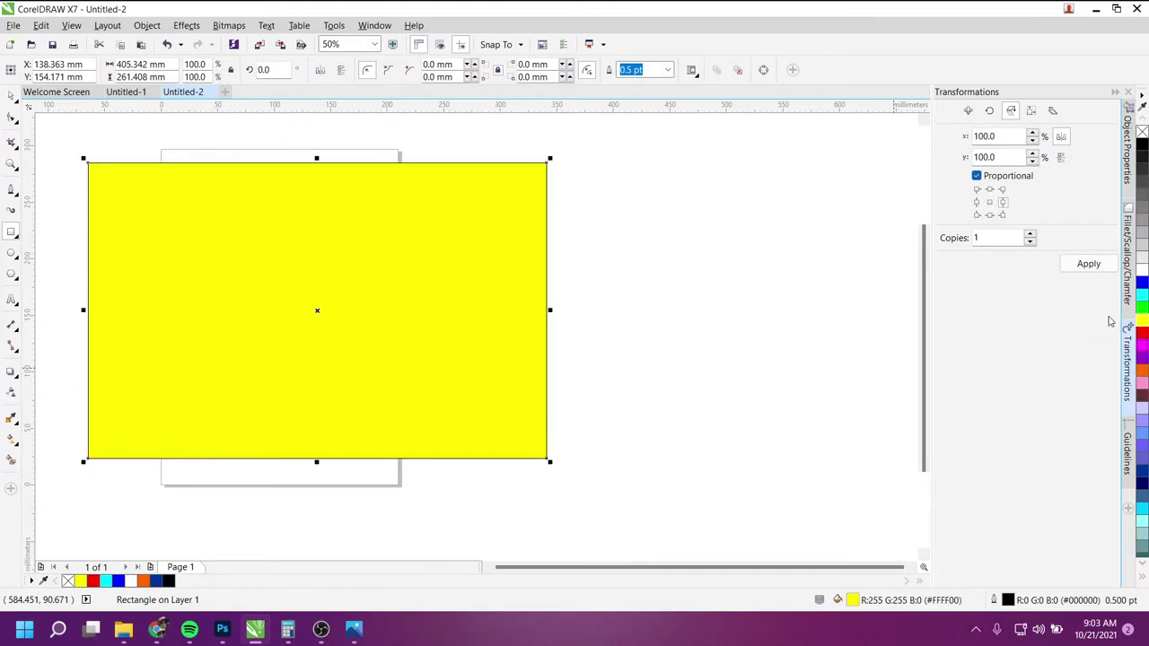
{"action": "key", "text": "shift+Page_Down"}
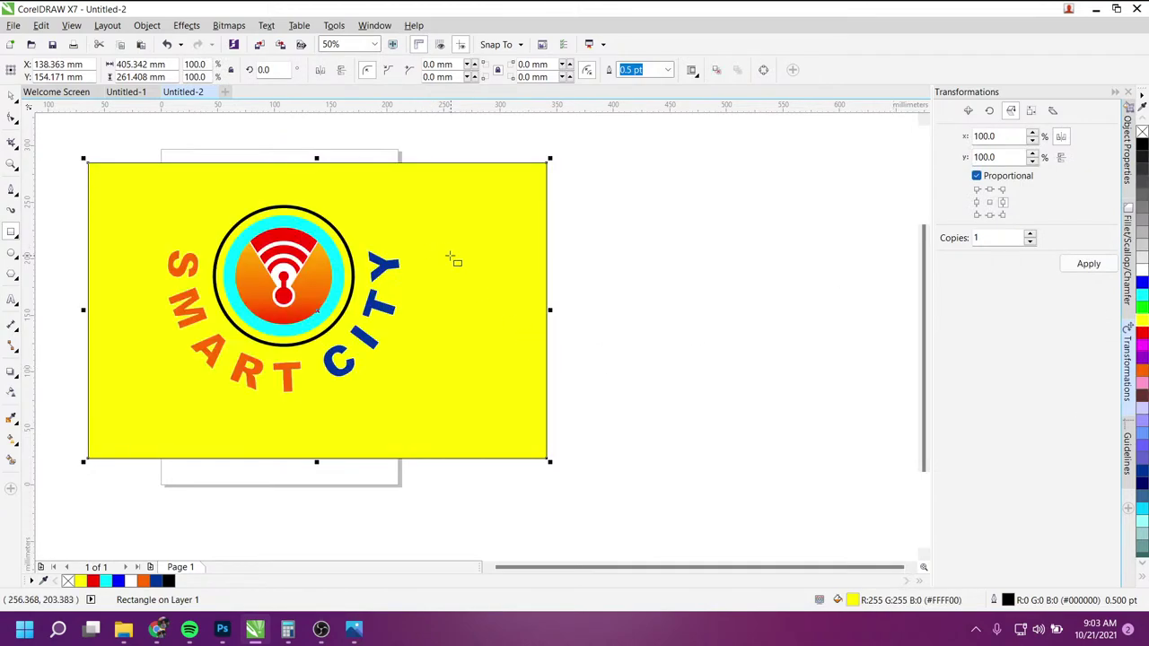
{"action": "left_click_drag", "start_coordinate": [486, 284], "coordinate": [474, 279]}
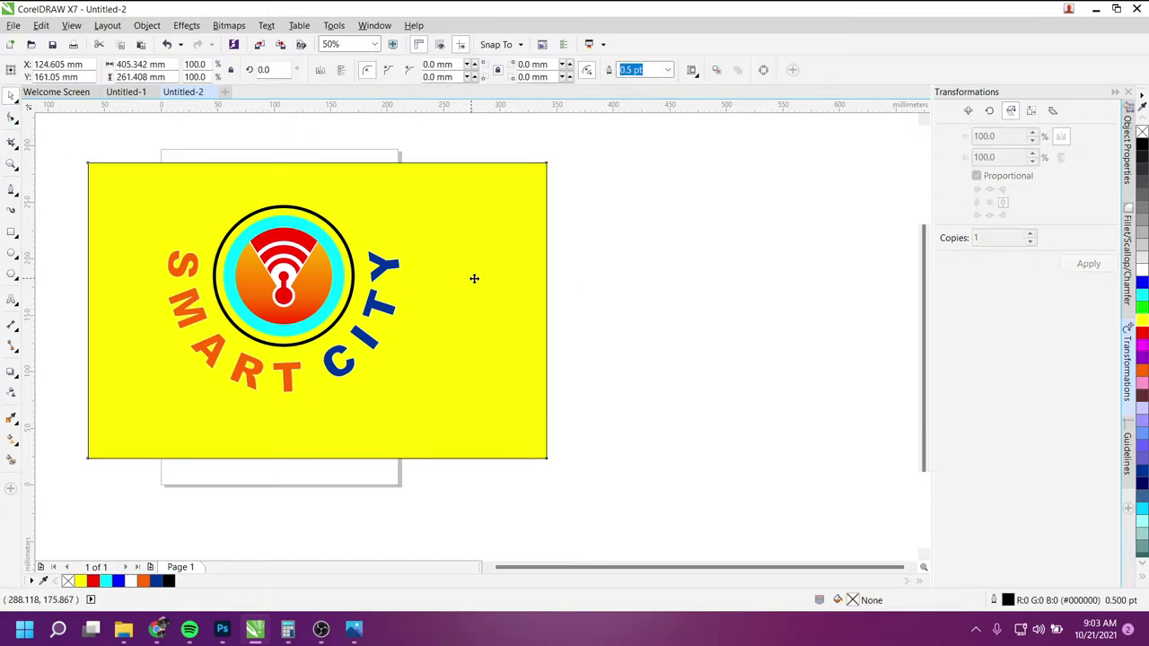
Step: Turn the logo's cyan ring white
{"action": "scroll", "coordinate": [357, 266], "scroll_direction": "up", "scroll_amount": 2}
{"action": "left_click", "coordinate": [423, 256]}
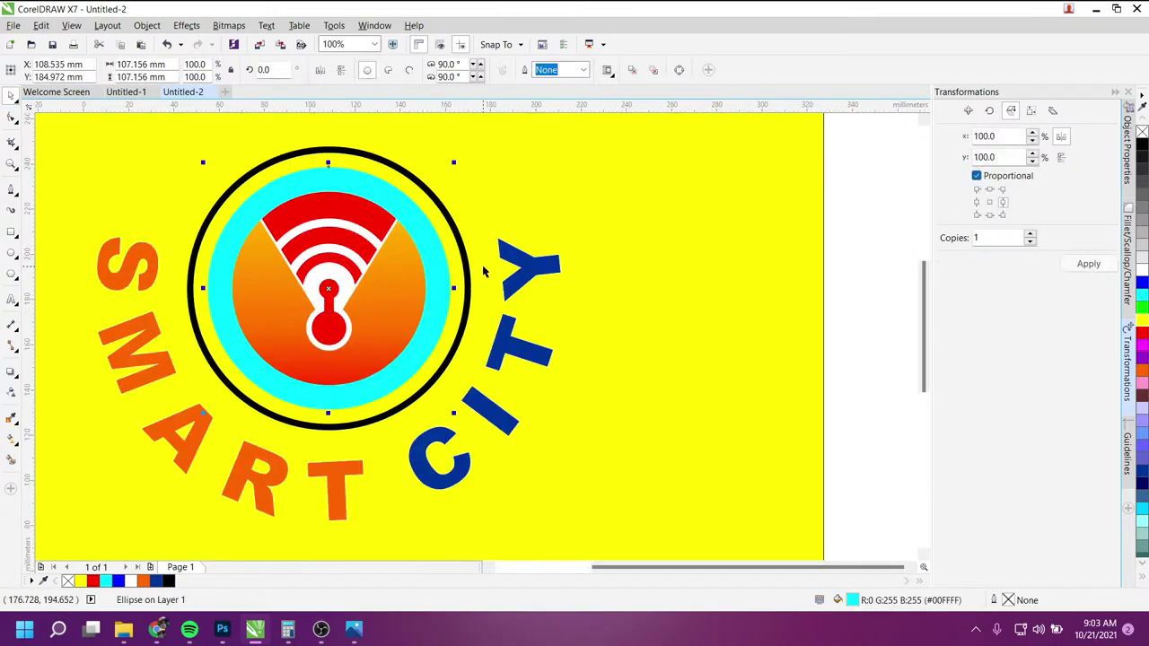
{"action": "left_click", "coordinate": [1142, 270]}
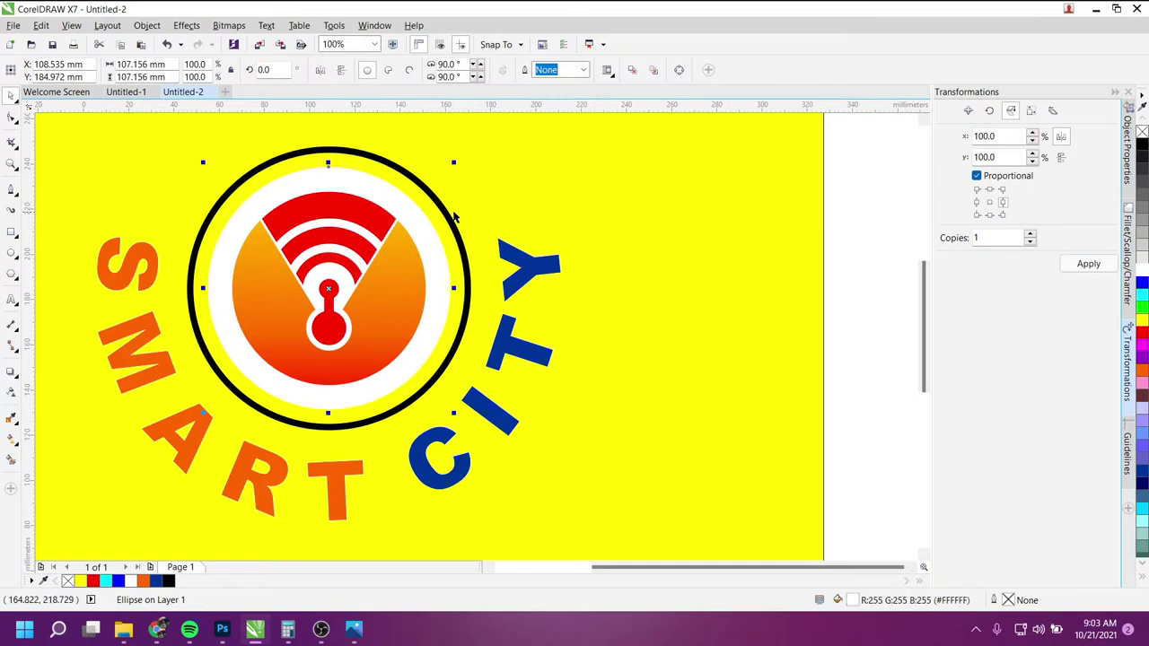
{"action": "key", "text": "Tab"}
Step: Undo the white text fill and give the text path a white outline colour
{"action": "left_click", "coordinate": [1144, 273]}
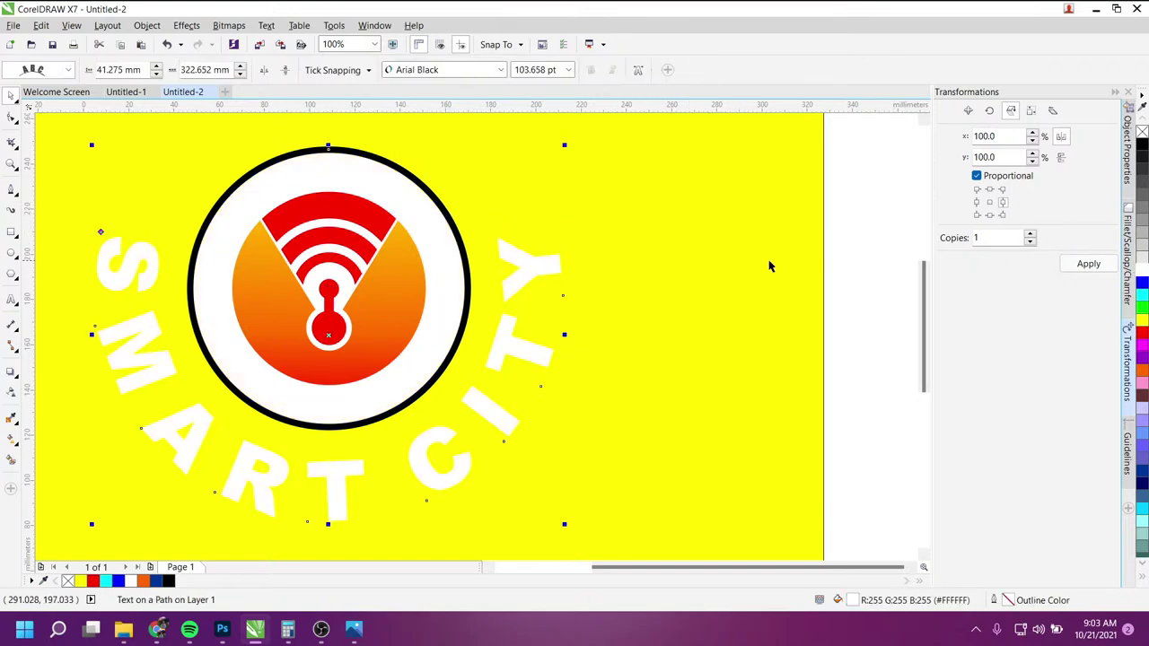
{"action": "key", "text": "ctrl+z"}
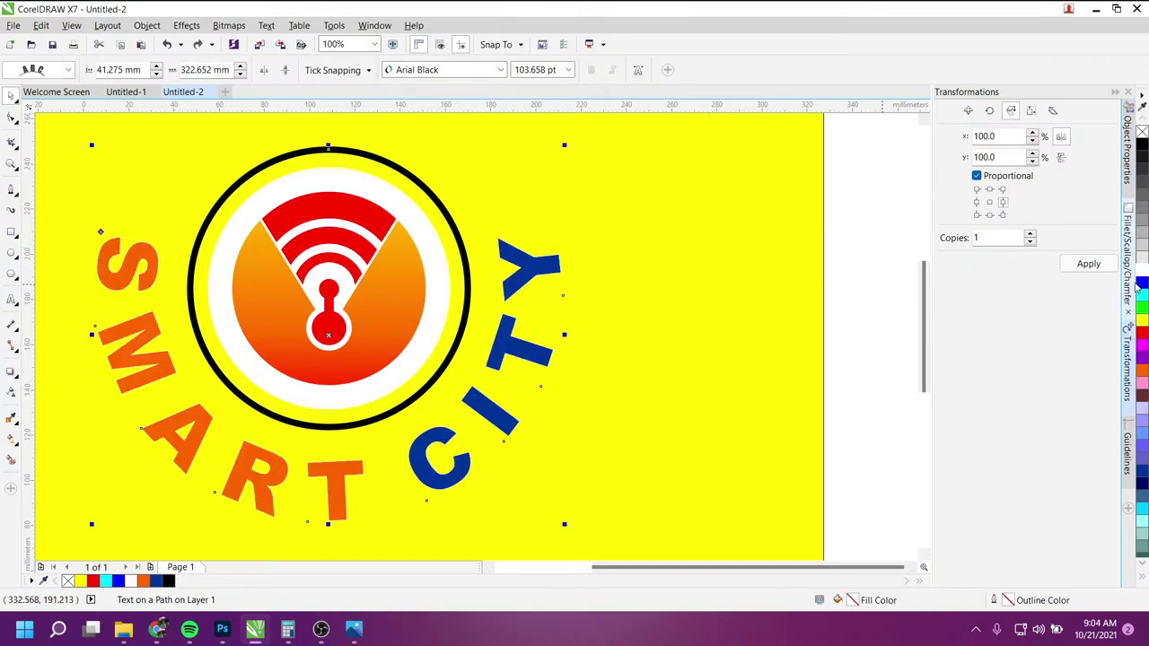
{"action": "right_click", "coordinate": [1143, 272]}
{"action": "left_click", "coordinate": [878, 298]}
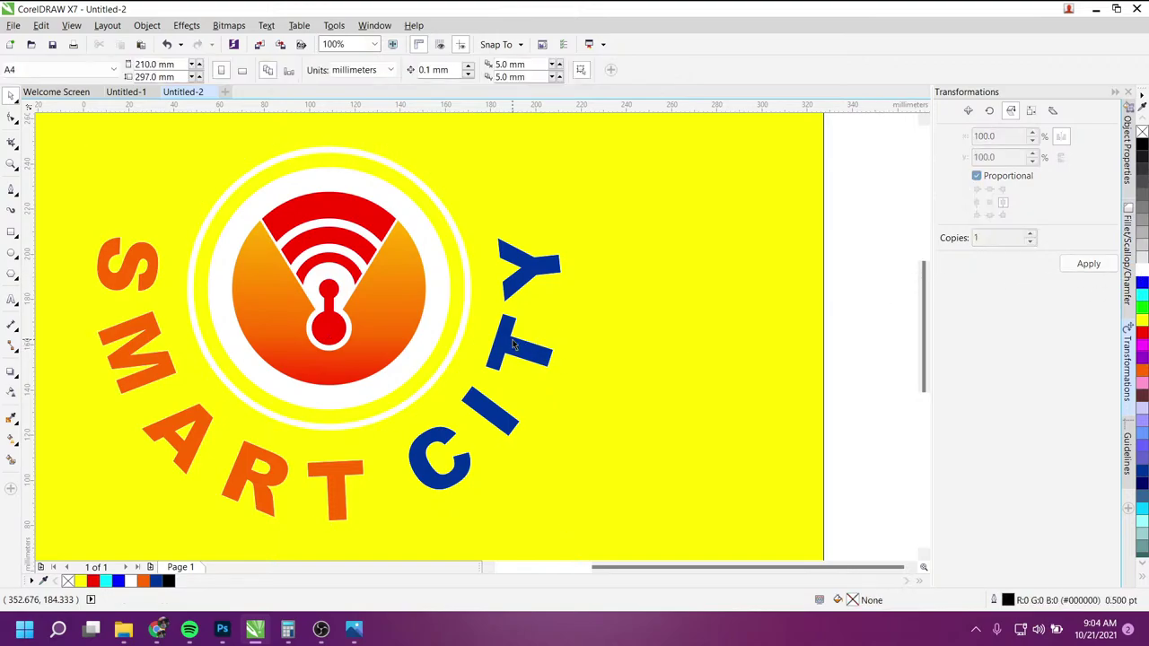
{"action": "key", "text": "Tab"}
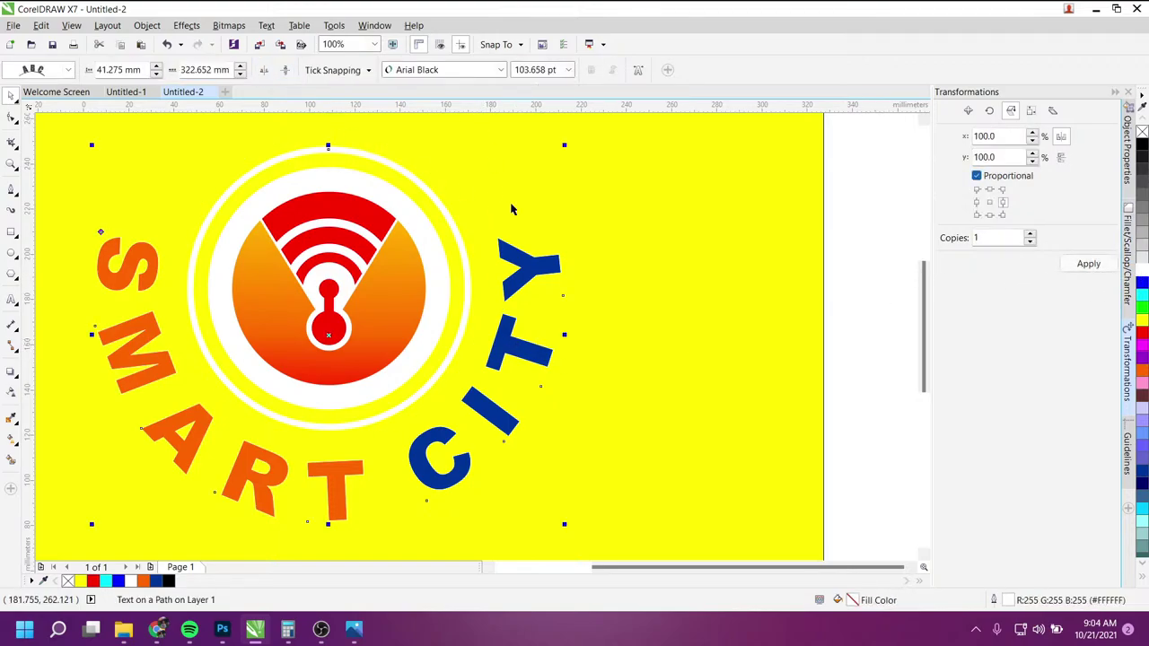
{"action": "key", "text": "Delete"}
{"action": "key", "text": "ctrl+z"}
Step: Give the curved text a 2.0 pt white outline with miter limit 47
{"action": "key", "text": "F12"}
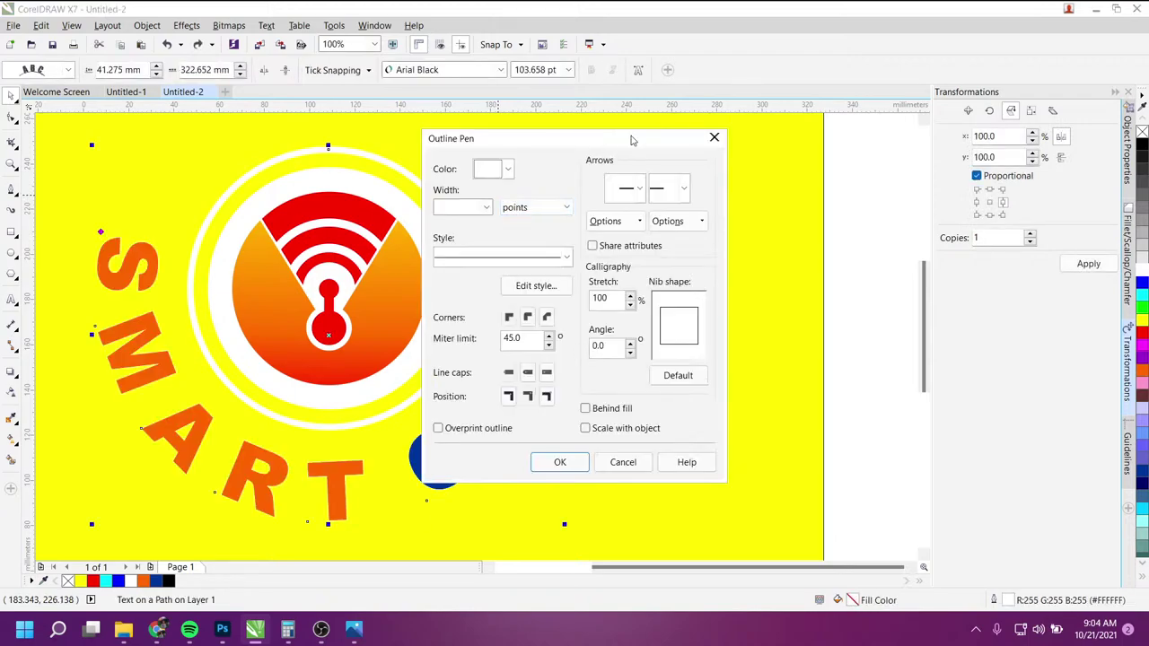
{"action": "left_click_drag", "start_coordinate": [631, 140], "coordinate": [737, 131]}
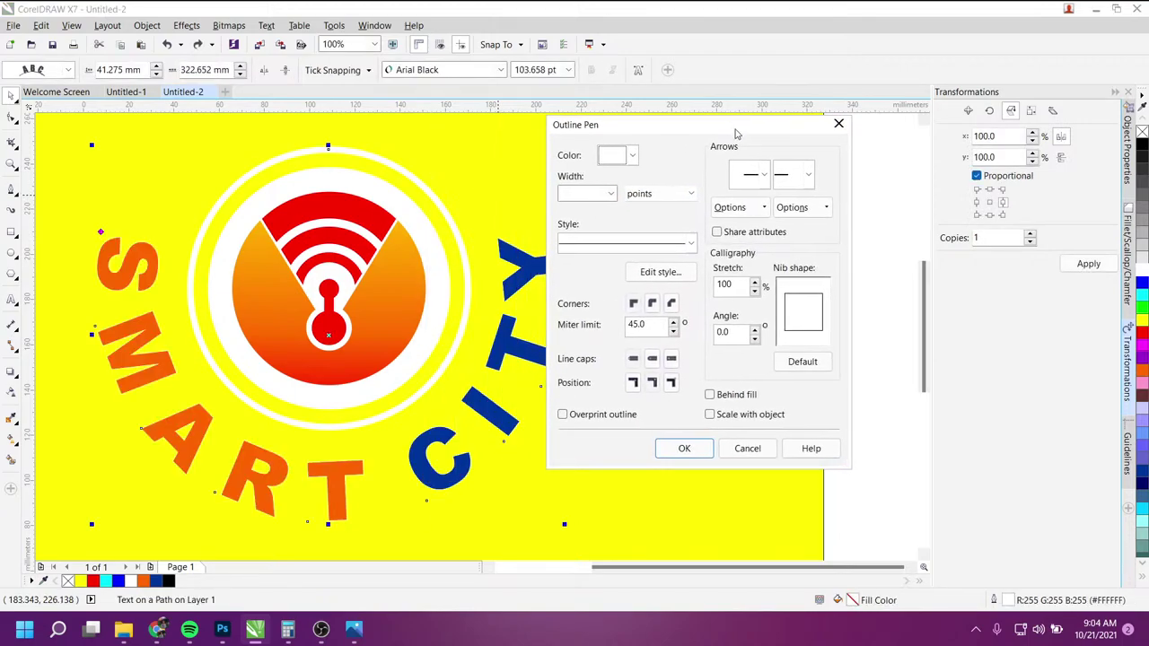
{"action": "left_click", "coordinate": [673, 323]}
{"action": "left_click", "coordinate": [673, 323]}
{"action": "left_click", "coordinate": [611, 193]}
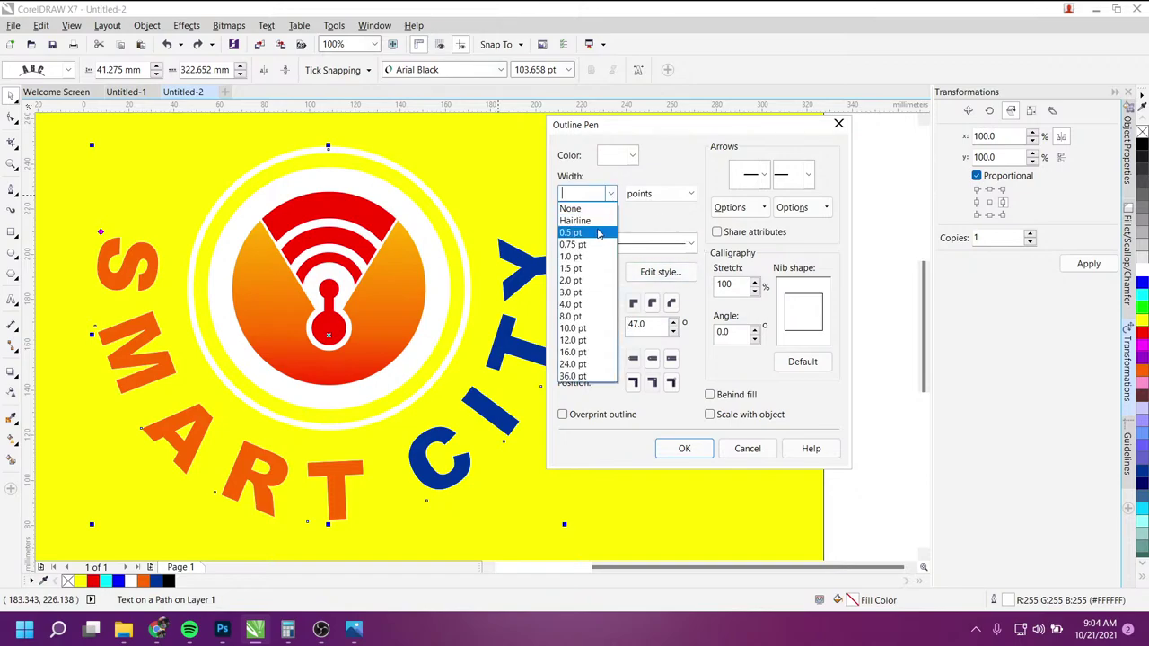
{"action": "left_click", "coordinate": [592, 285]}
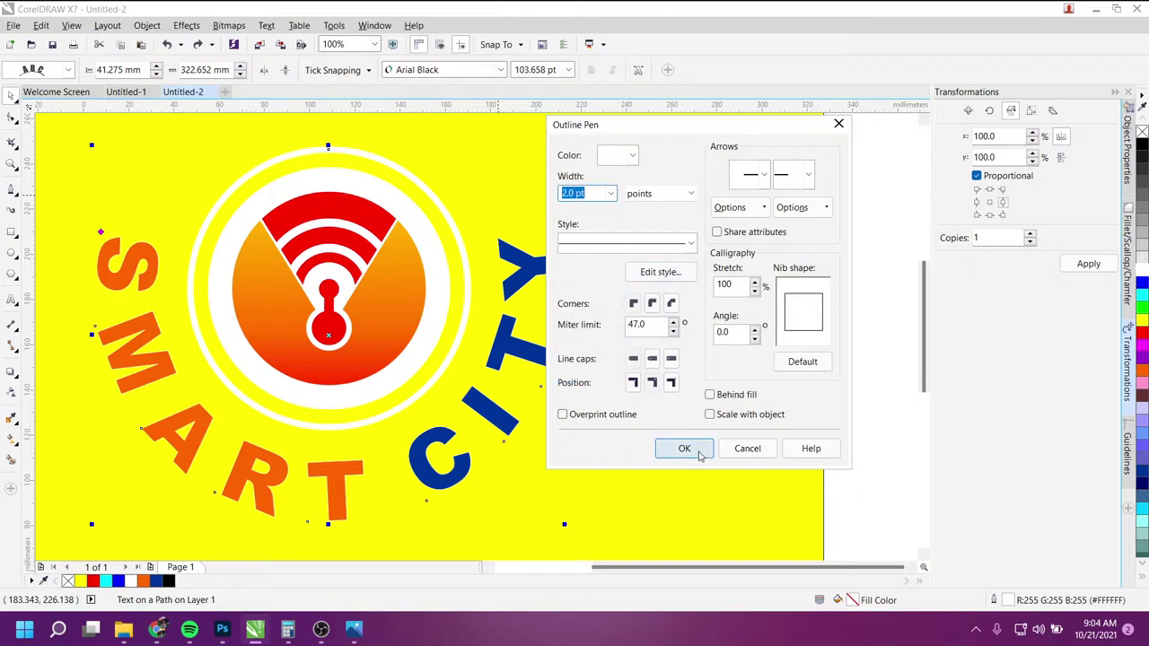
{"action": "left_click", "coordinate": [668, 398]}
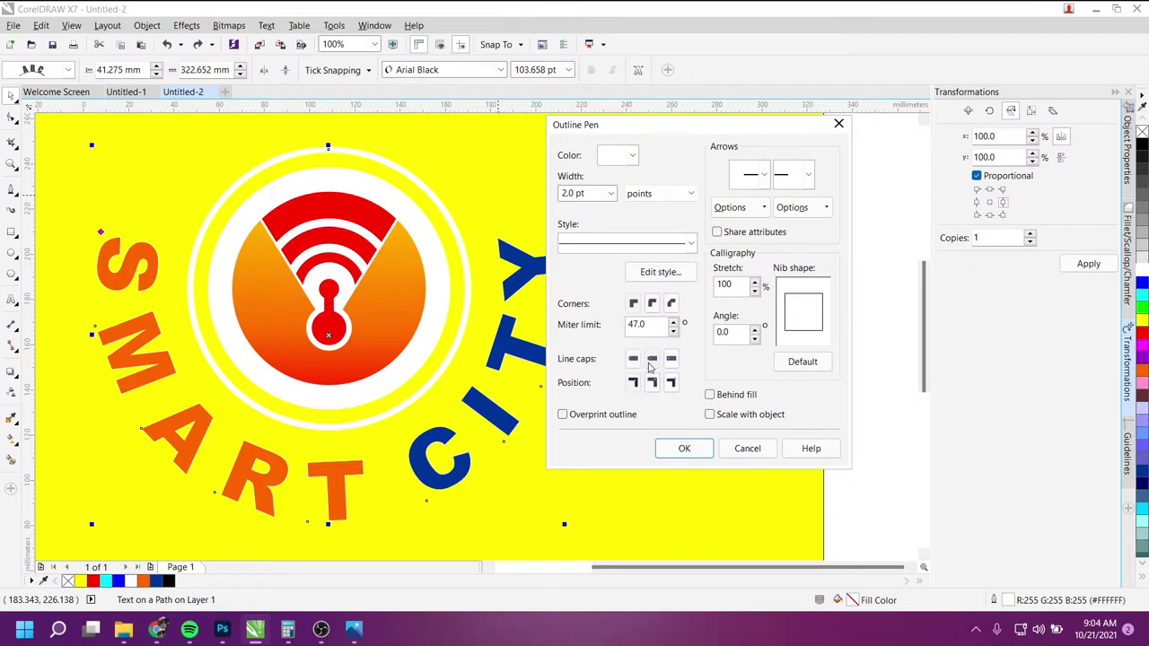
{"action": "left_click", "coordinate": [685, 448]}
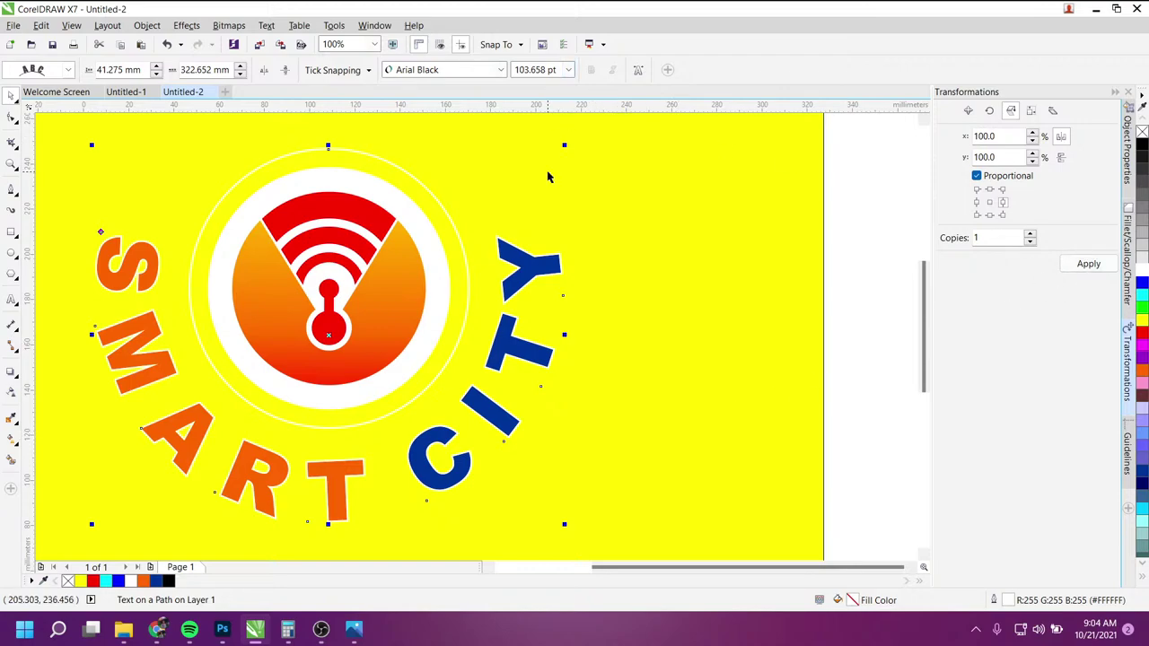
Step: Thicken the text outline to 8.0 pt, then bring up the Smart City poster in Photoshop
{"action": "key", "text": "F12"}
{"action": "left_click", "coordinate": [485, 207]}
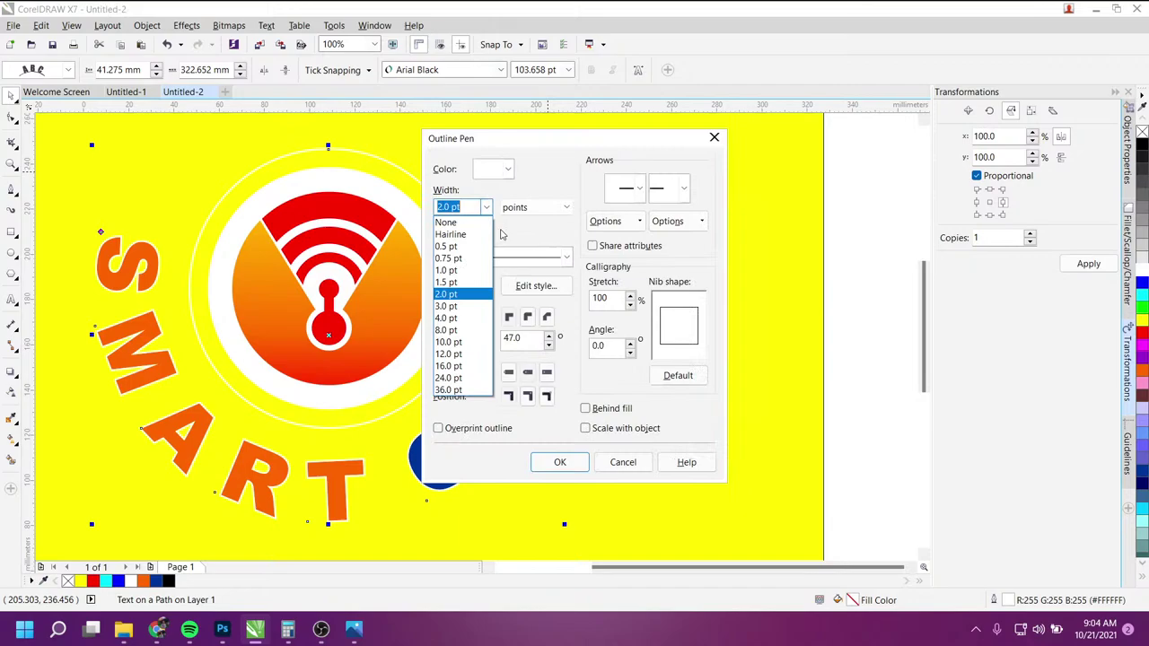
{"action": "left_click", "coordinate": [455, 338]}
{"action": "left_click", "coordinate": [556, 462]}
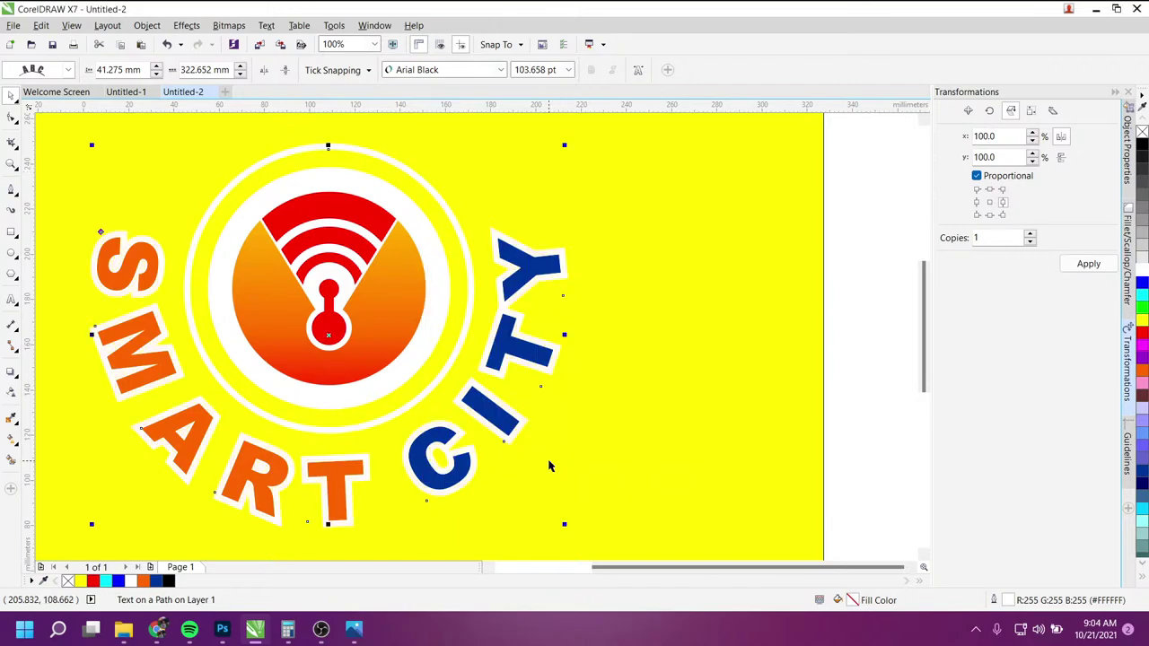
{"action": "left_click", "coordinate": [854, 341]}
{"action": "scroll", "coordinate": [324, 350], "scroll_direction": "down", "scroll_amount": 5}
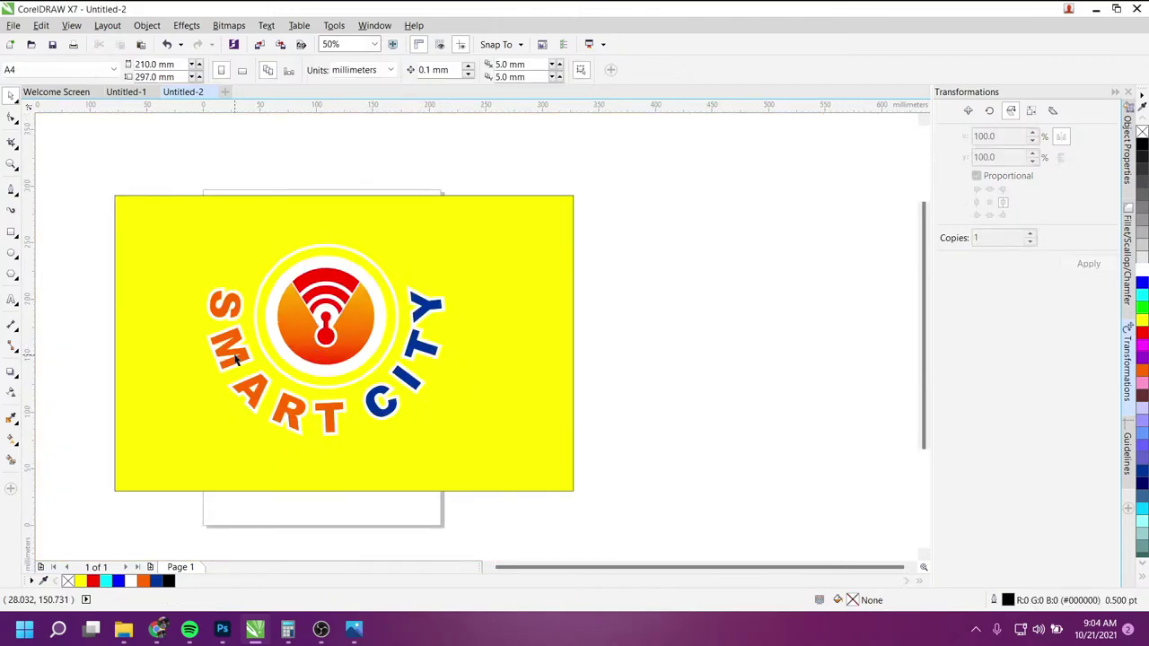
{"action": "scroll", "coordinate": [236, 359], "scroll_direction": "up", "scroll_amount": 5}
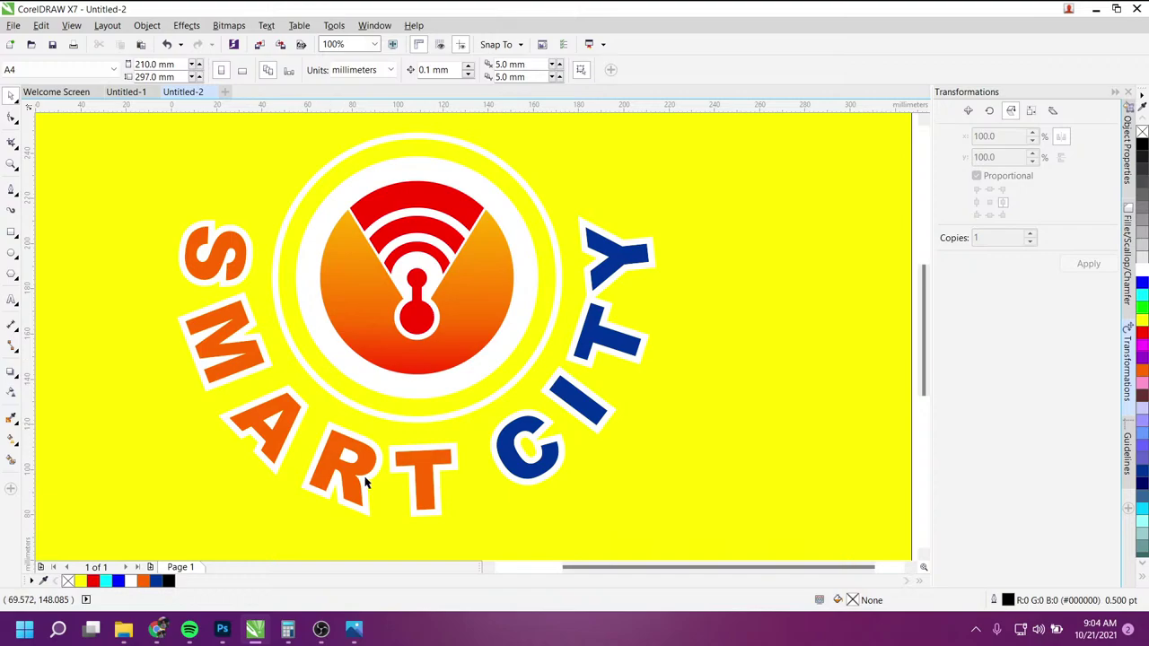
{"action": "left_click", "coordinate": [223, 630]}
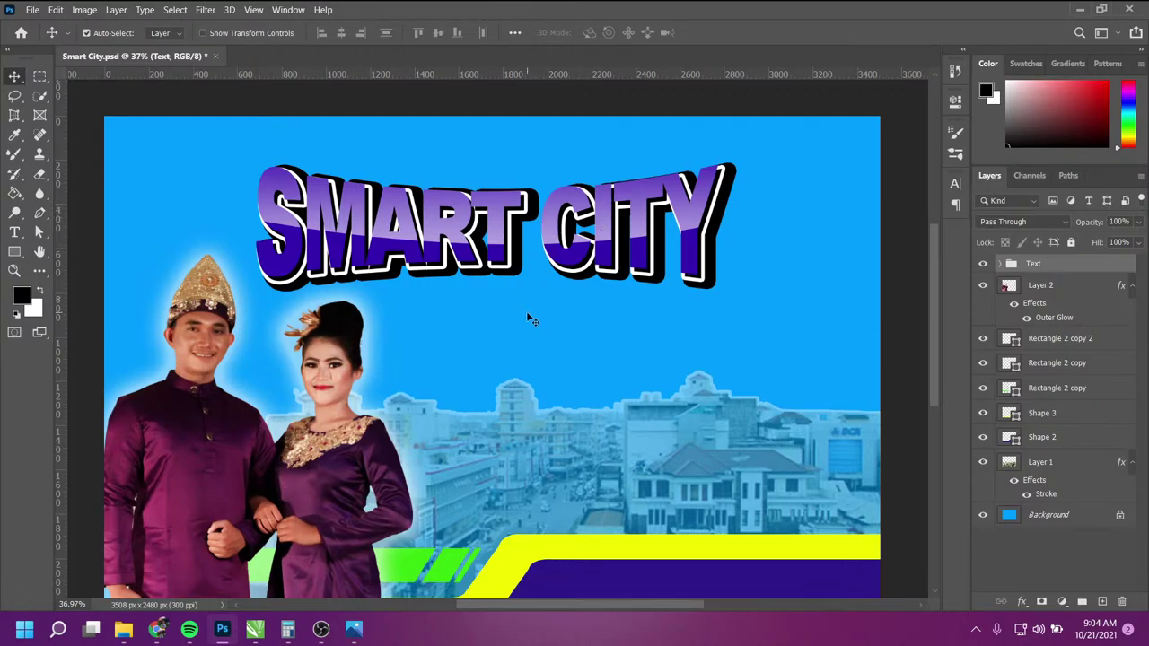
{"action": "scroll", "coordinate": [539, 456], "scroll_direction": "down", "scroll_amount": 1}
{"action": "scroll", "coordinate": [594, 476], "scroll_direction": "down", "scroll_amount": 2}
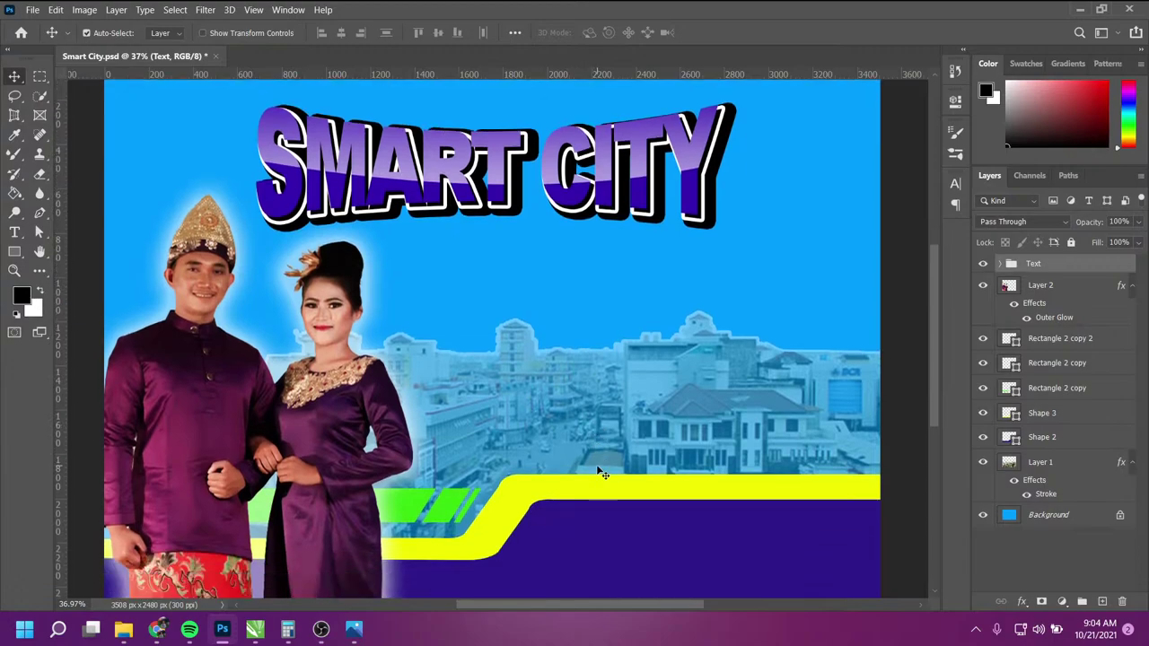
{"action": "scroll", "coordinate": [599, 469], "scroll_direction": "down", "scroll_amount": 2}
{"action": "scroll", "coordinate": [600, 467], "scroll_direction": "down", "scroll_amount": 3}
{"action": "scroll", "coordinate": [602, 465], "scroll_direction": "up", "scroll_amount": 3}
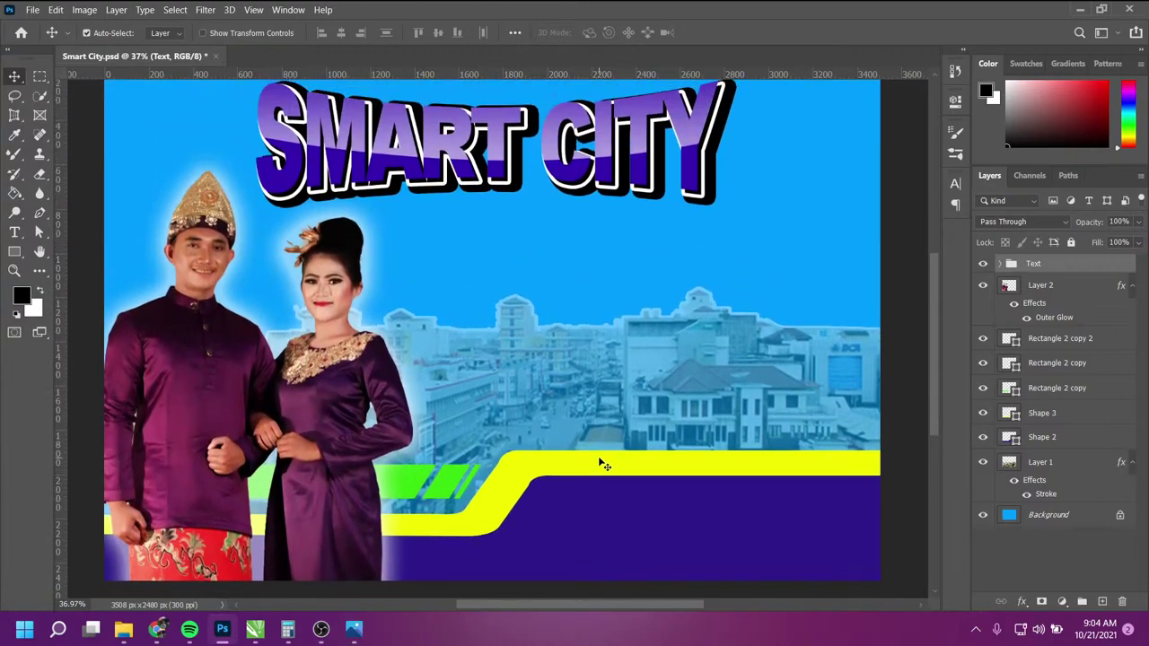
{"action": "scroll", "coordinate": [601, 464], "scroll_direction": "up", "scroll_amount": 3}
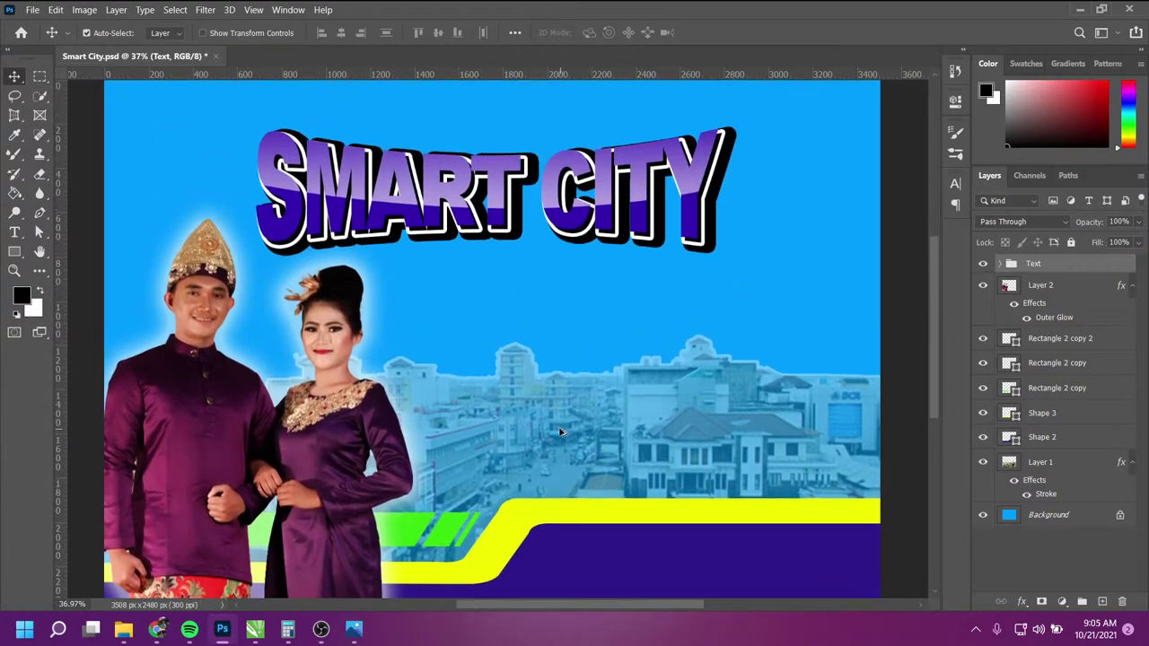
{"action": "scroll", "coordinate": [561, 433], "scroll_direction": "down", "scroll_amount": 1}
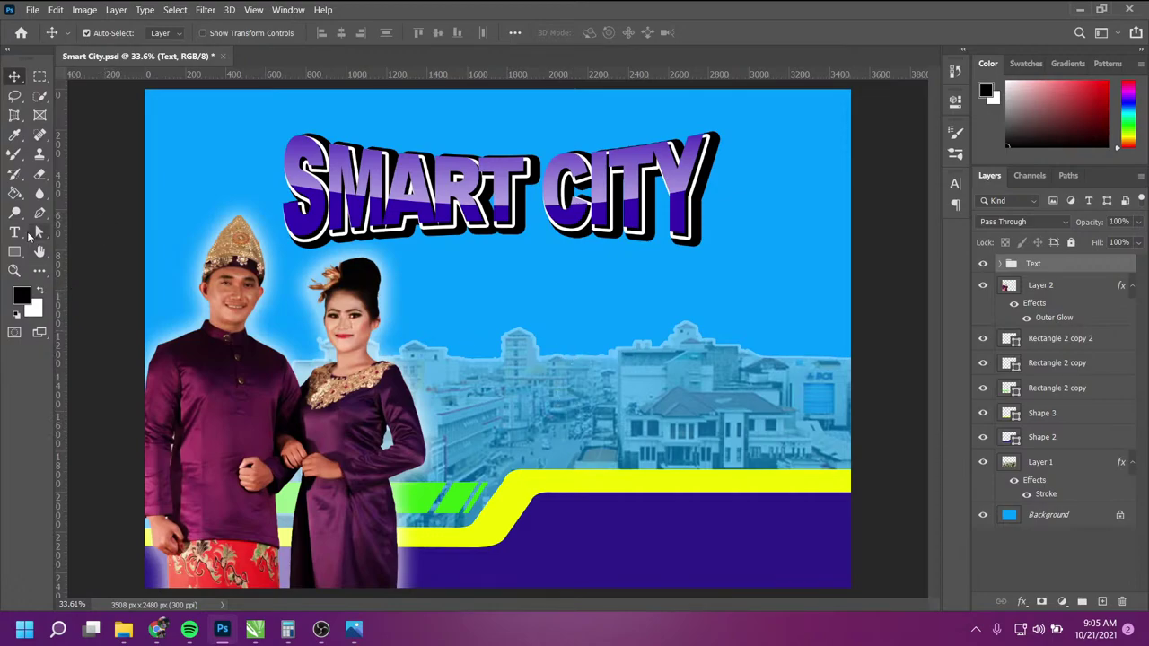
{"action": "right_click", "coordinate": [14, 254]}
{"action": "left_click_drag", "start_coordinate": [141, 87], "coordinate": [149, 591]}
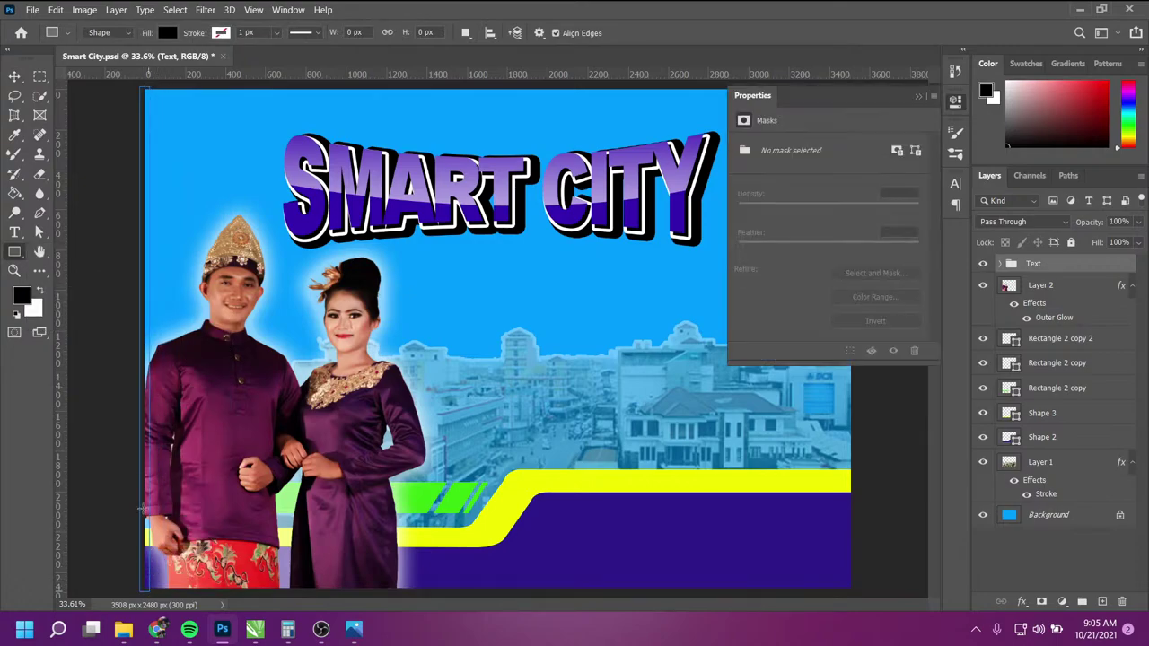
{"action": "double_click", "coordinate": [1010, 266]}
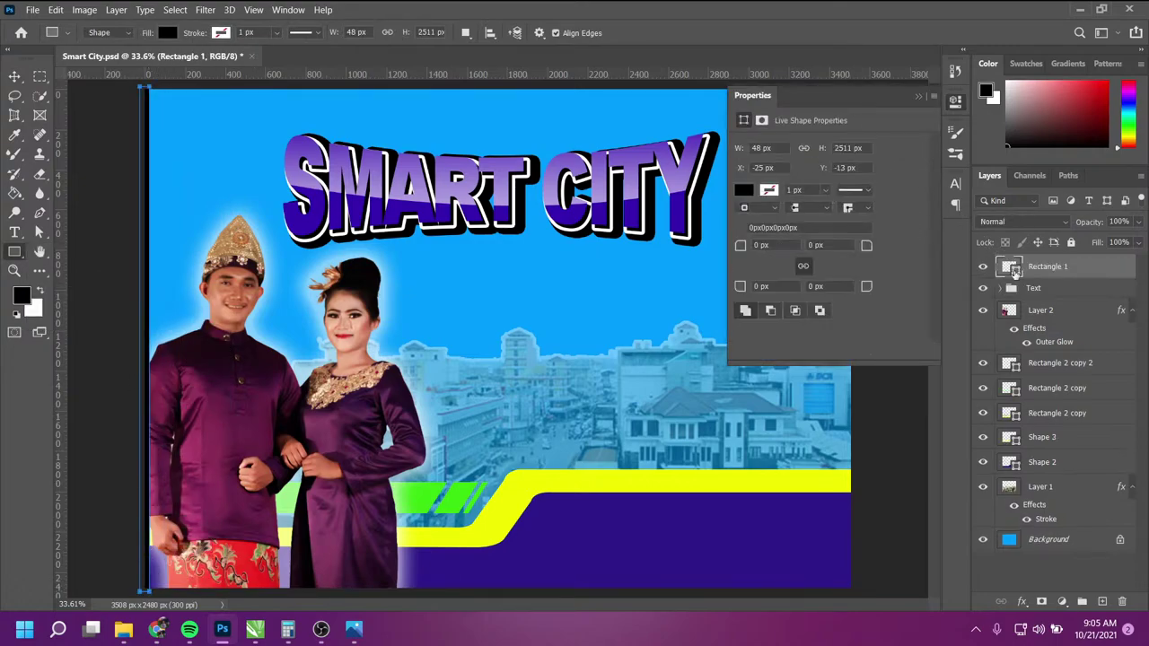
{"action": "left_click_drag", "start_coordinate": [692, 192], "coordinate": [663, 153]}
{"action": "left_click", "coordinate": [1002, 145]}
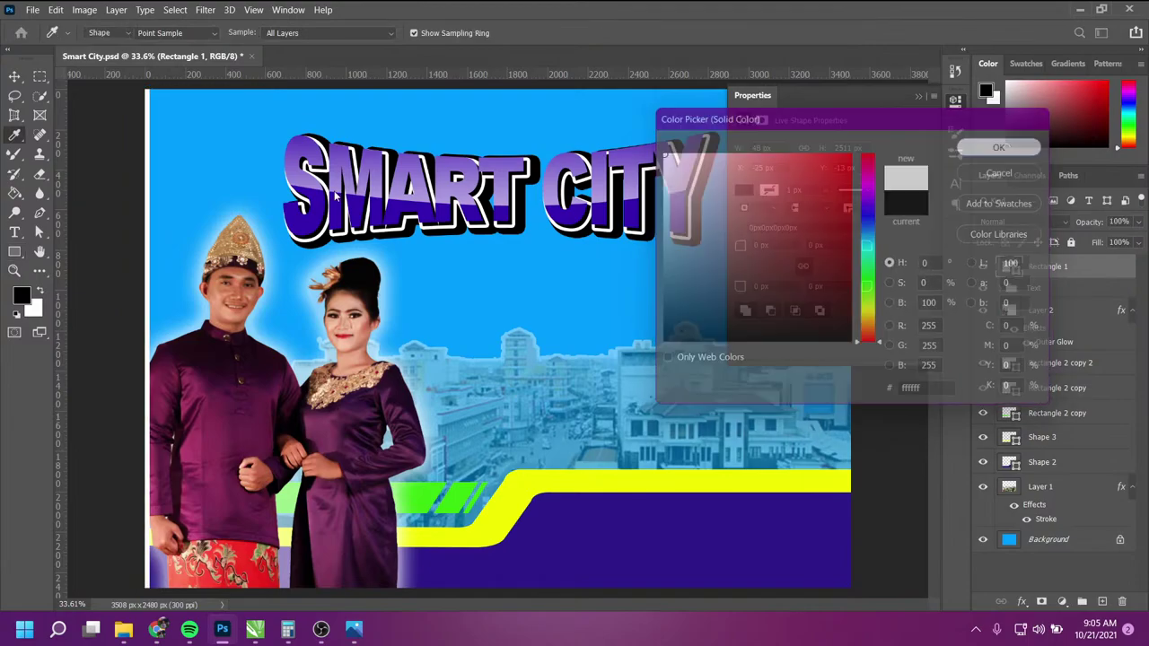
{"action": "key", "text": "v"}
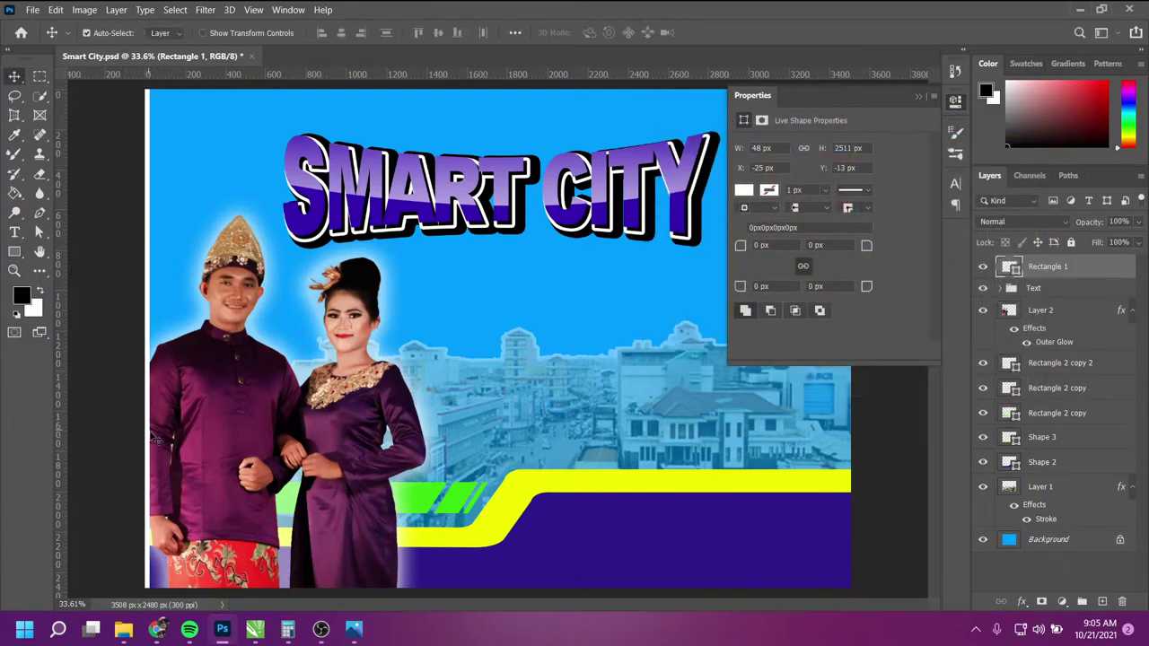
{"action": "scroll", "coordinate": [154, 438], "scroll_direction": "up", "scroll_amount": 2}
{"action": "scroll", "coordinate": [165, 364], "scroll_direction": "up", "scroll_amount": 2}
{"action": "key", "text": "ctrl+0"}
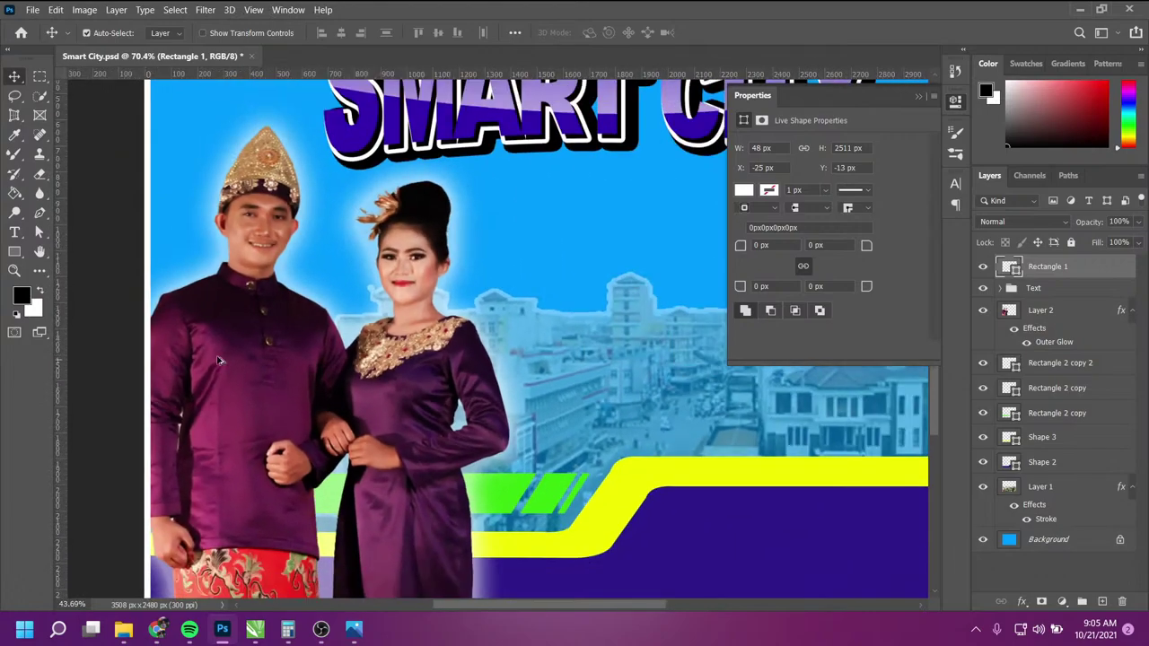
{"action": "left_click", "coordinate": [919, 96]}
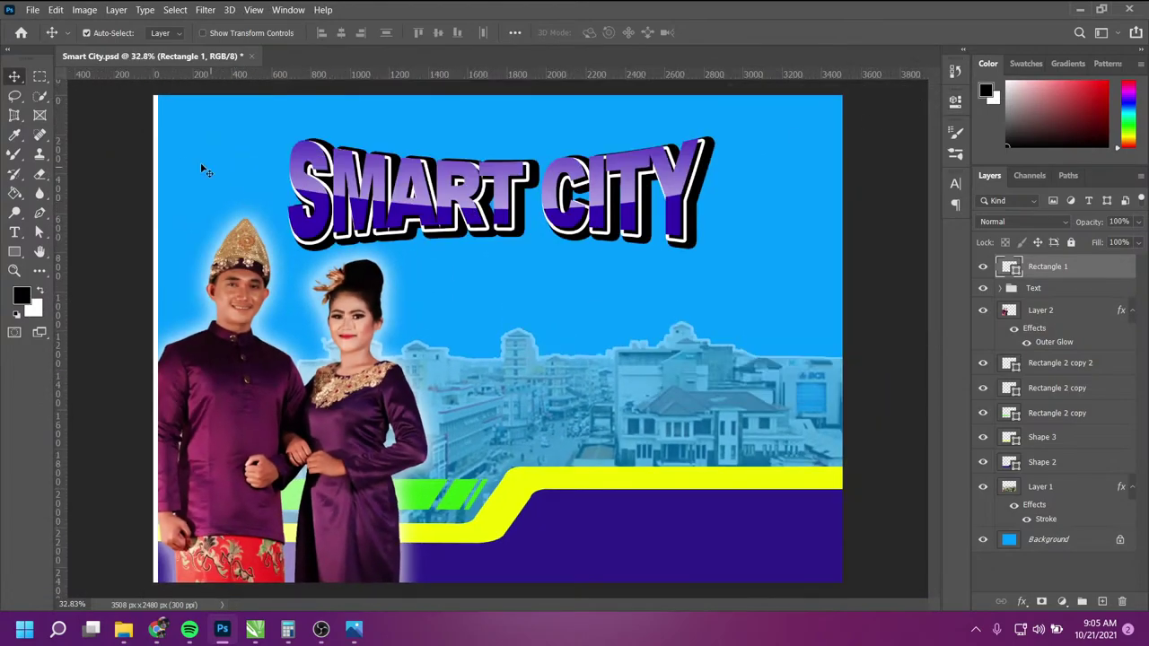
Step: Delete the white strip rectangle and place guides on the left, top, right and bottom edges
{"action": "key", "text": "Delete"}
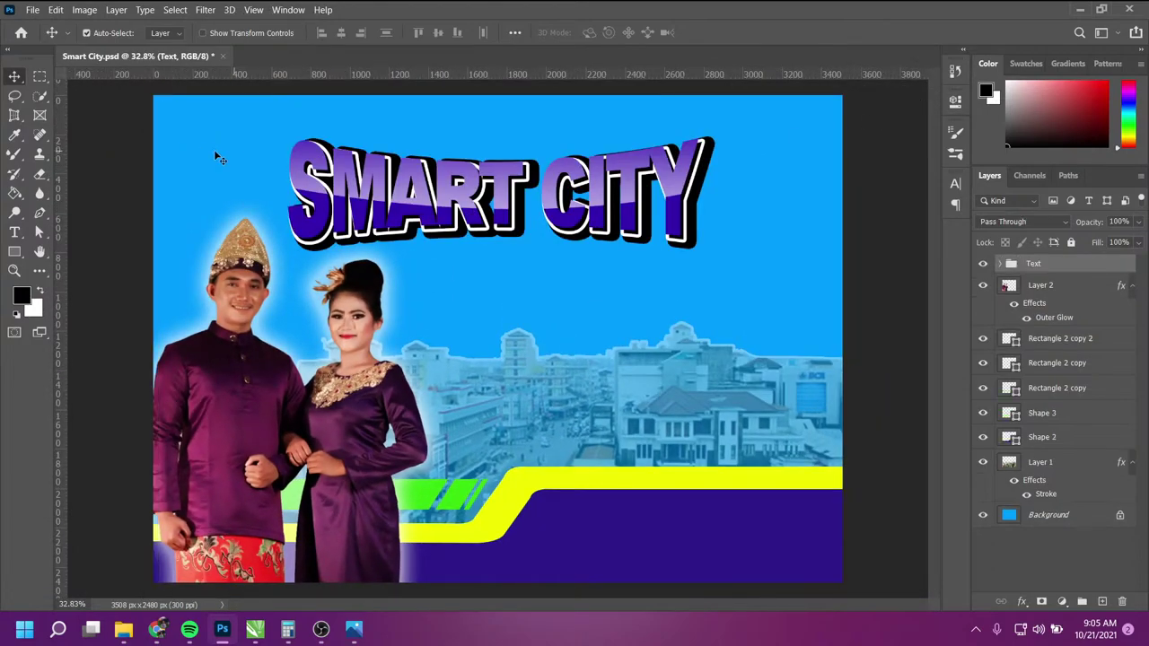
{"action": "mouse_move", "coordinate": [61, 160]}
{"action": "left_mouse_down"}
{"action": "mouse_move", "coordinate": [123, 165]}
{"action": "mouse_move", "coordinate": [154, 148]}
{"action": "left_mouse_up"}
{"action": "left_click_drag", "start_coordinate": [188, 73], "coordinate": [191, 95]}
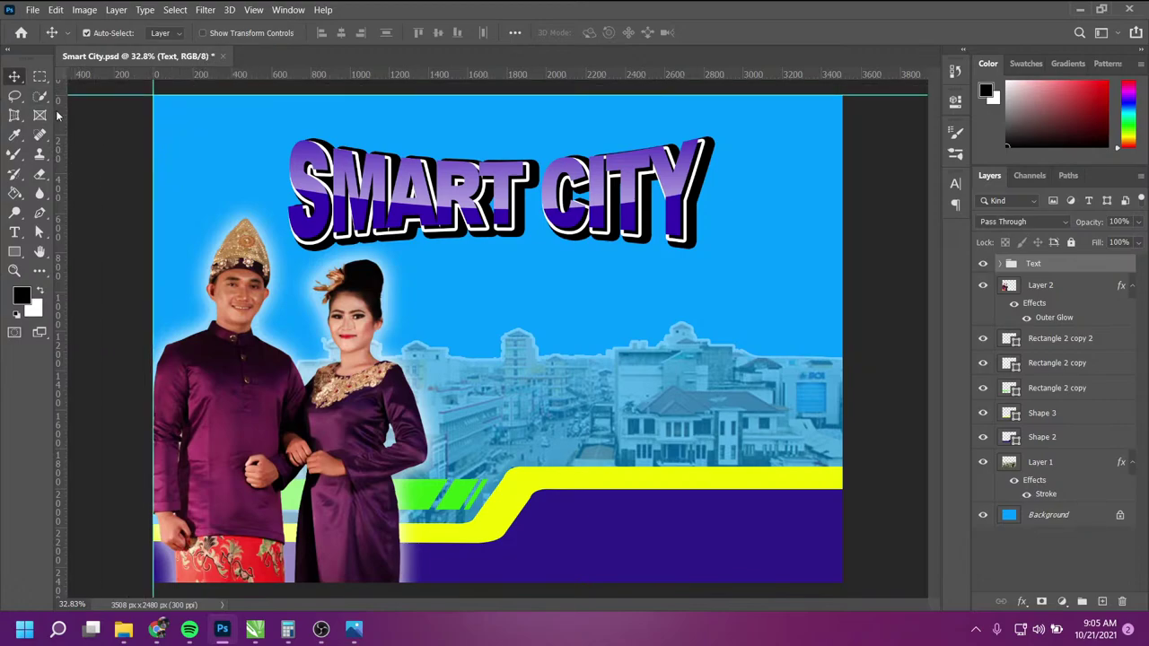
{"action": "left_click_drag", "start_coordinate": [61, 117], "coordinate": [844, 214]}
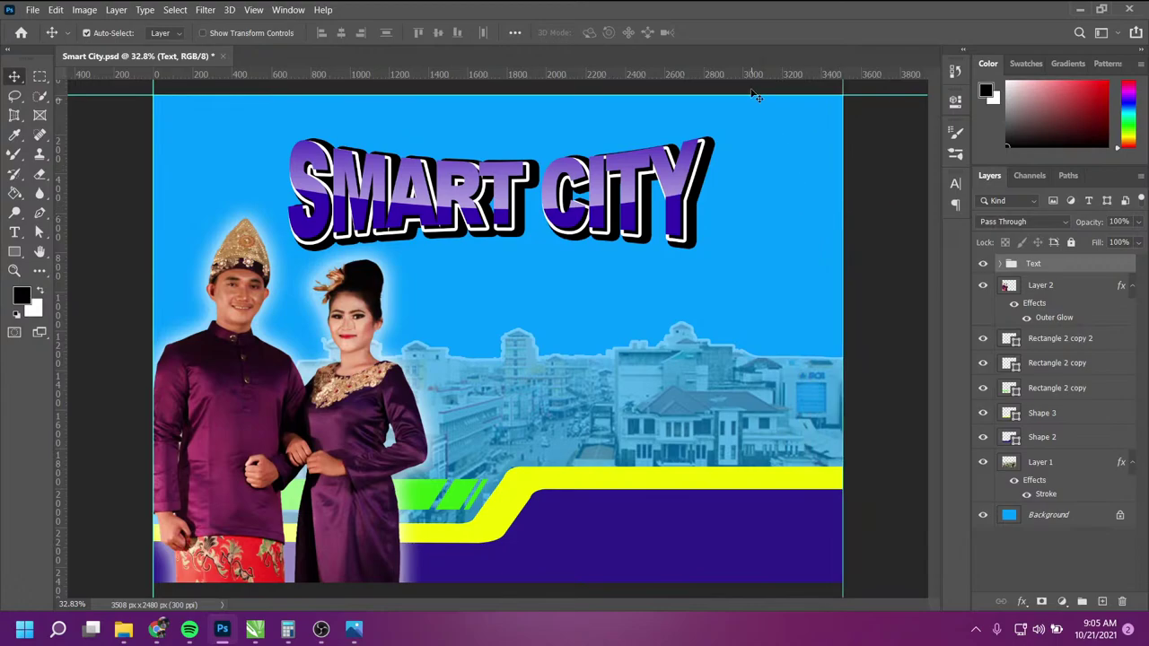
{"action": "left_click_drag", "start_coordinate": [752, 76], "coordinate": [696, 582]}
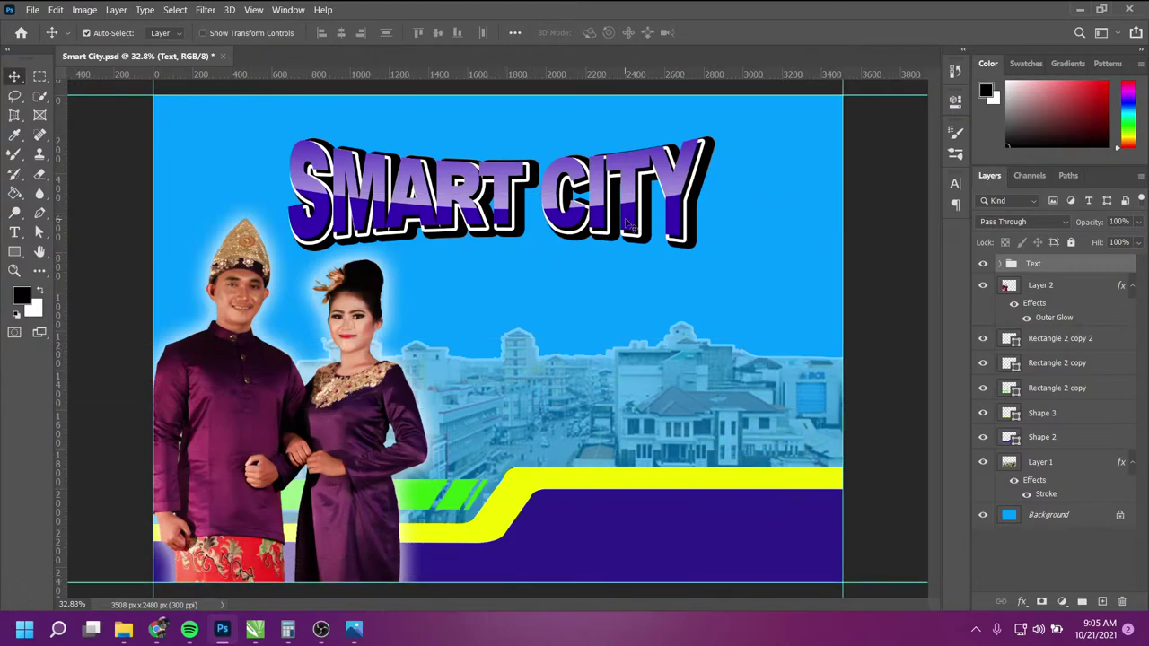
{"action": "left_click", "coordinate": [85, 11]}
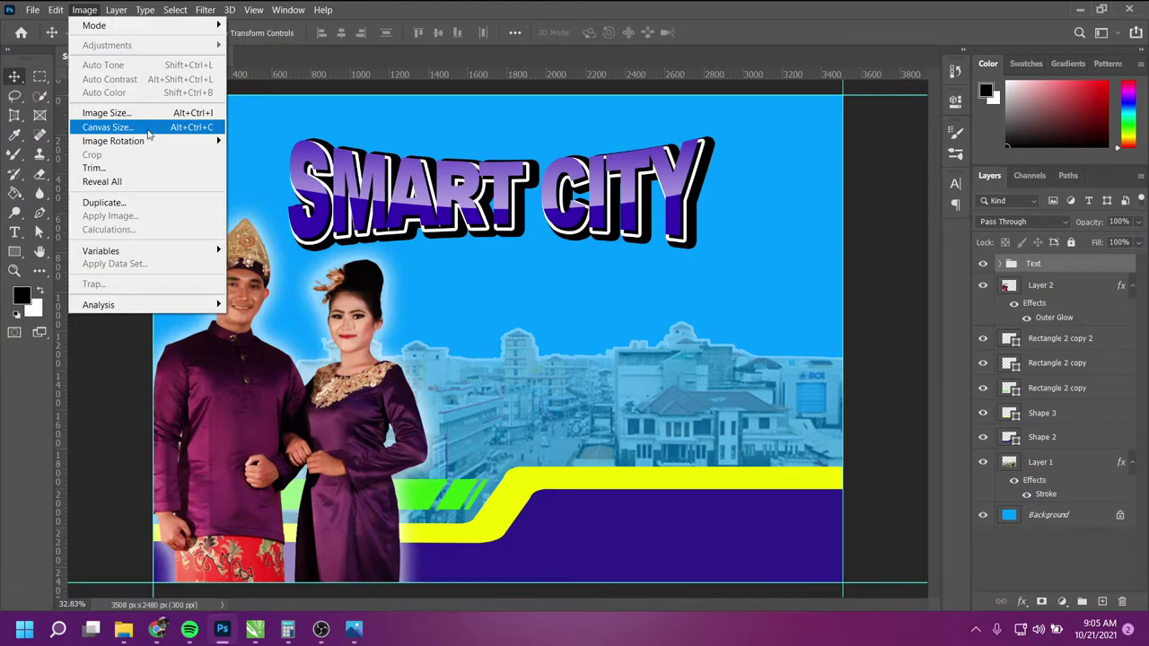
Step: Extend the canvas by a relative 1 cm in width and height
{"action": "left_click", "coordinate": [158, 132]}
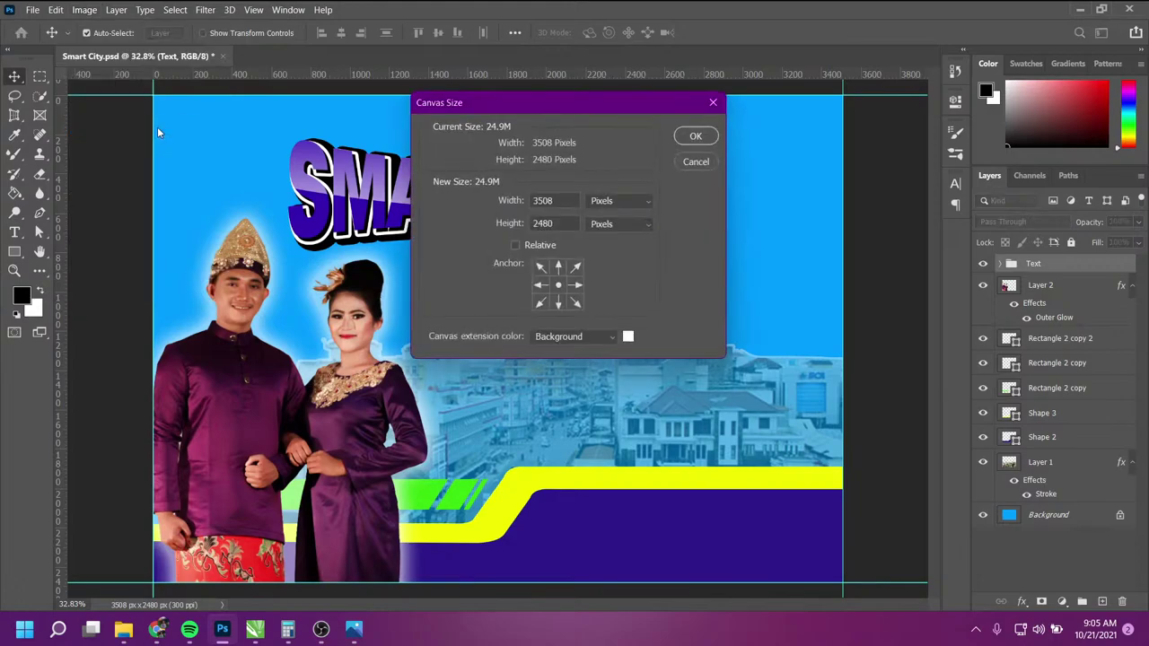
{"action": "left_click_drag", "start_coordinate": [589, 105], "coordinate": [695, 77]}
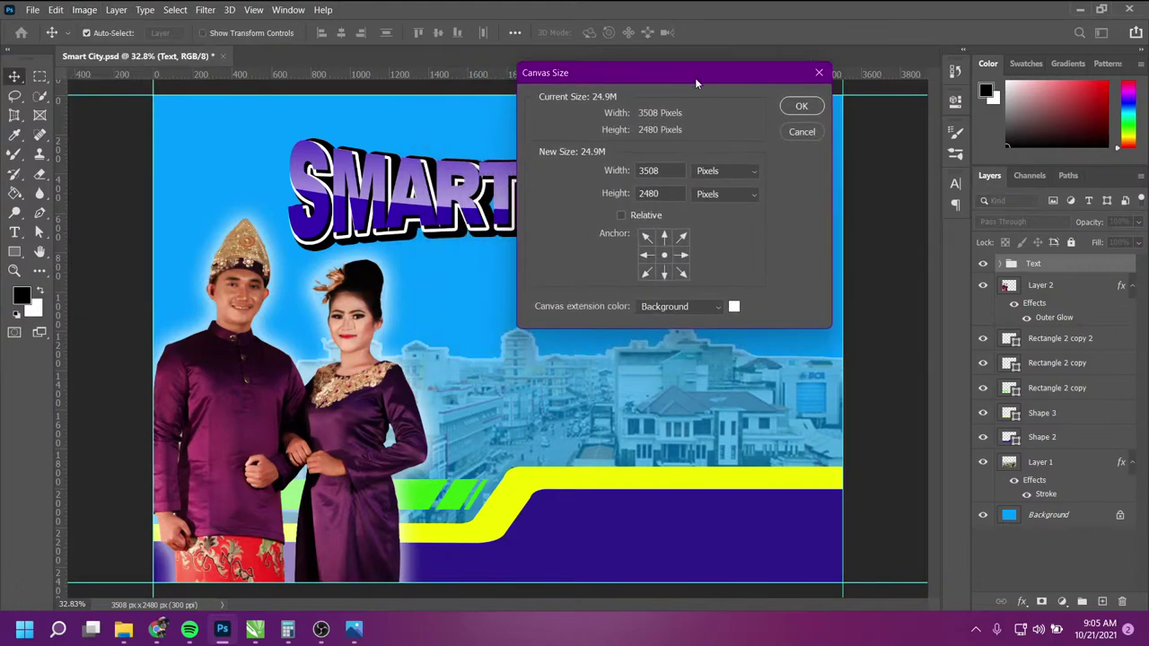
{"action": "left_click", "coordinate": [723, 171]}
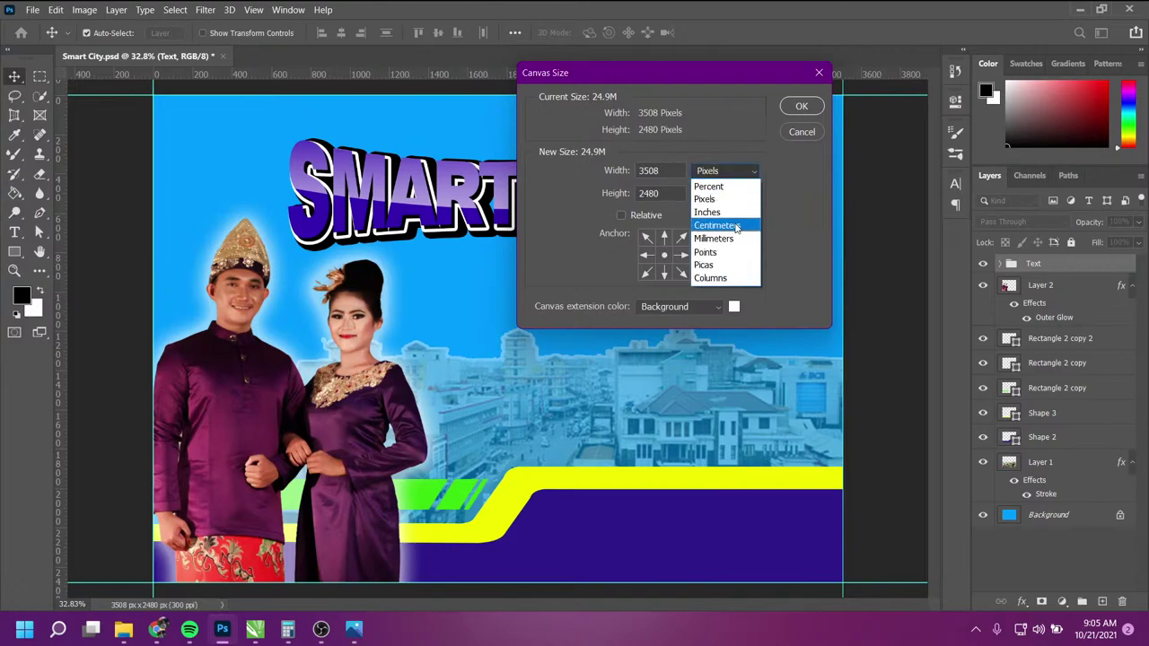
{"action": "left_click", "coordinate": [718, 221]}
{"action": "left_click_drag", "start_coordinate": [690, 81], "coordinate": [695, 139]}
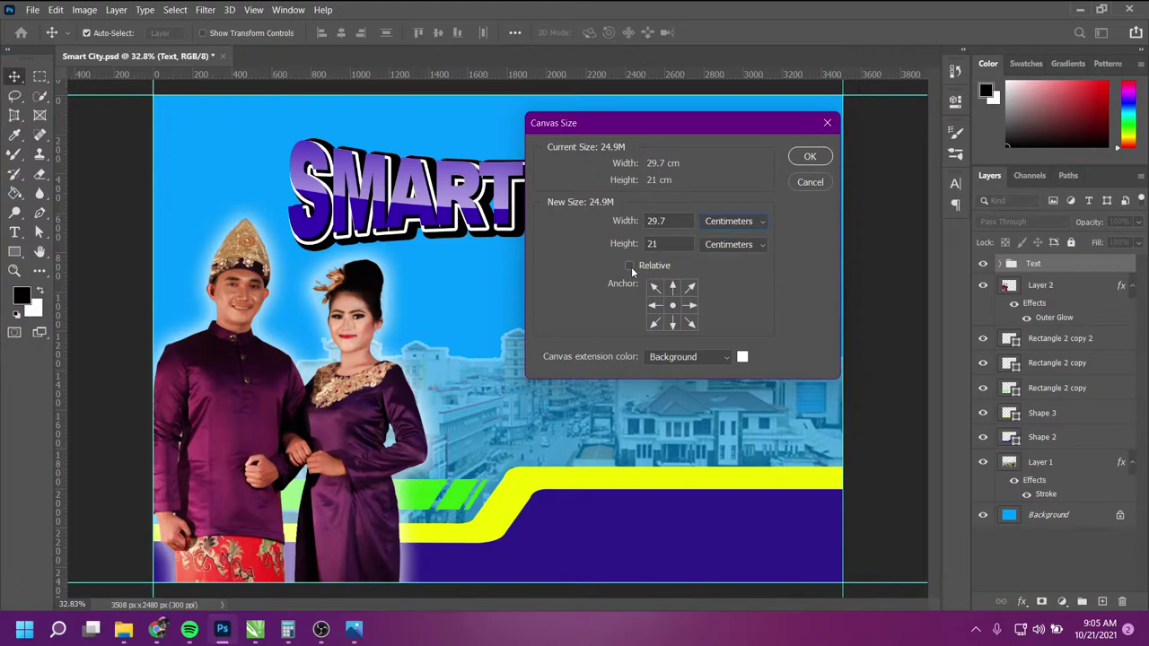
{"action": "left_click", "coordinate": [631, 267]}
{"action": "left_click", "coordinate": [675, 222]}
{"action": "left_click", "coordinate": [676, 223]}
{"action": "double_click", "coordinate": [671, 222]}
{"action": "type", "text": "1"}
{"action": "key", "text": "Tab"}
{"action": "type", "text": "1"}
{"action": "left_click", "coordinate": [808, 159]}
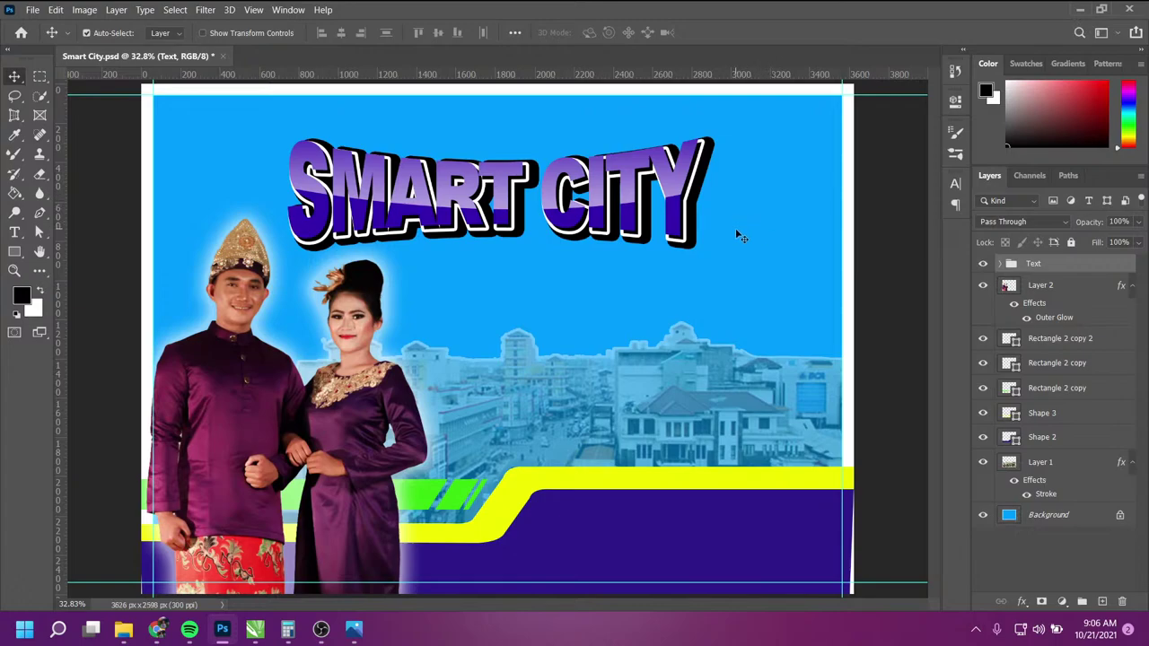
{"action": "key", "text": "super"}
Step: Draw a white rectangle bar covering the poster's left border
{"action": "key", "text": "ctrl+0"}
{"action": "key", "text": "Escape"}
{"action": "left_click", "coordinate": [906, 218]}
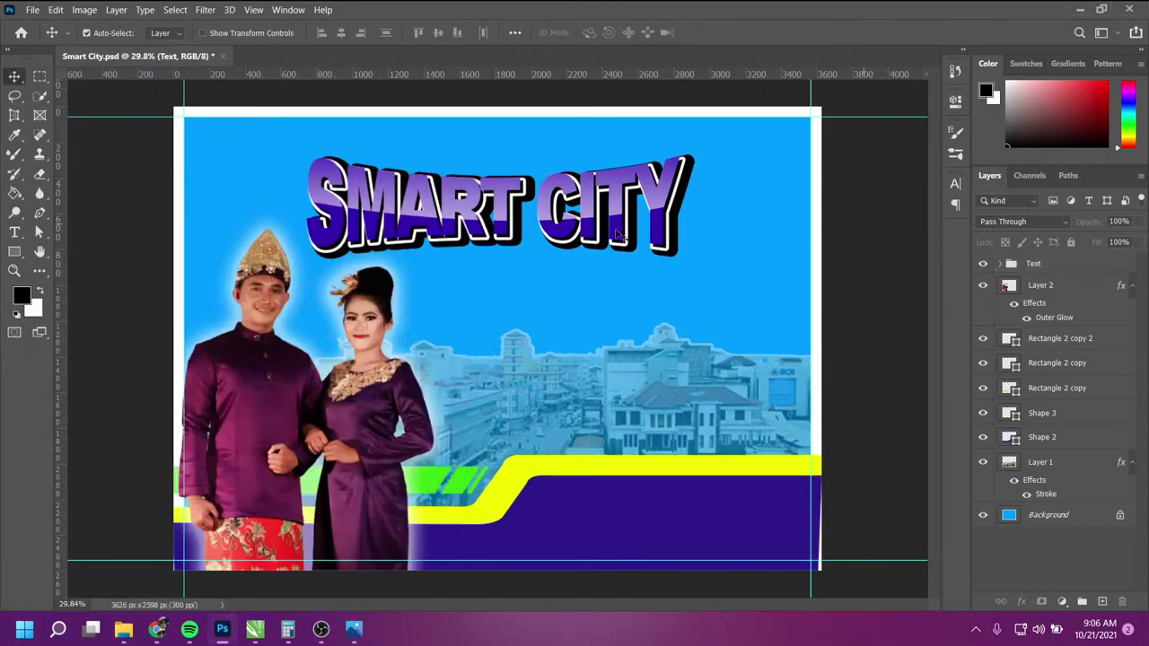
{"action": "scroll", "coordinate": [519, 345], "scroll_direction": "down", "scroll_amount": 1}
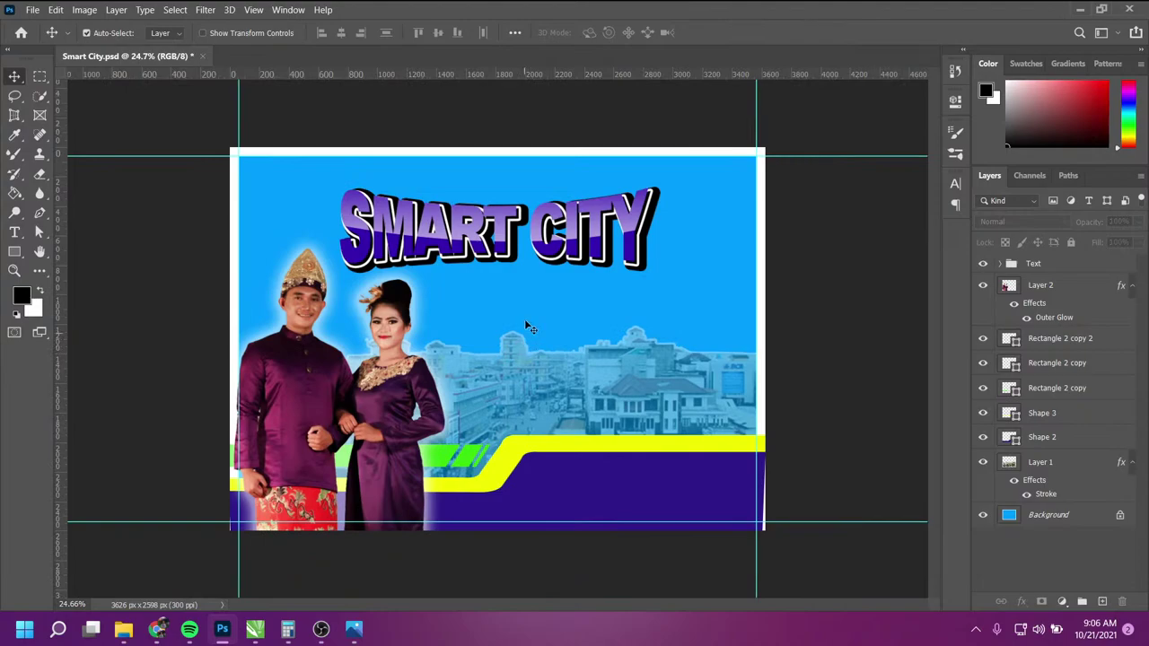
{"action": "scroll", "coordinate": [460, 294], "scroll_direction": "up", "scroll_amount": 1}
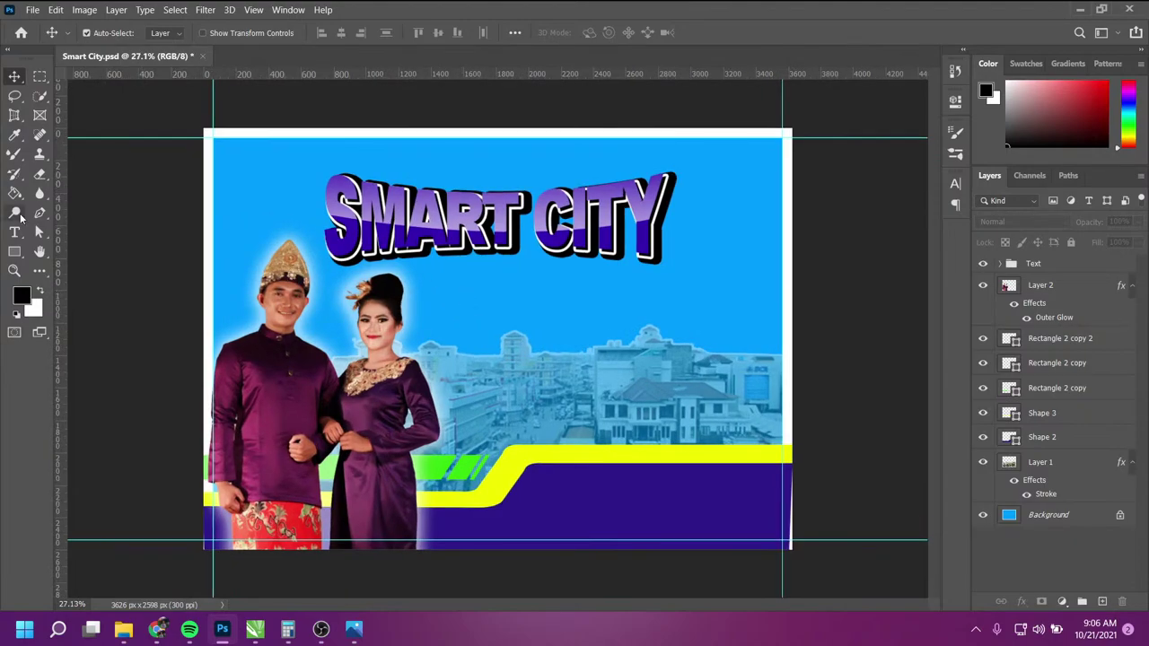
{"action": "left_click", "coordinate": [15, 251]}
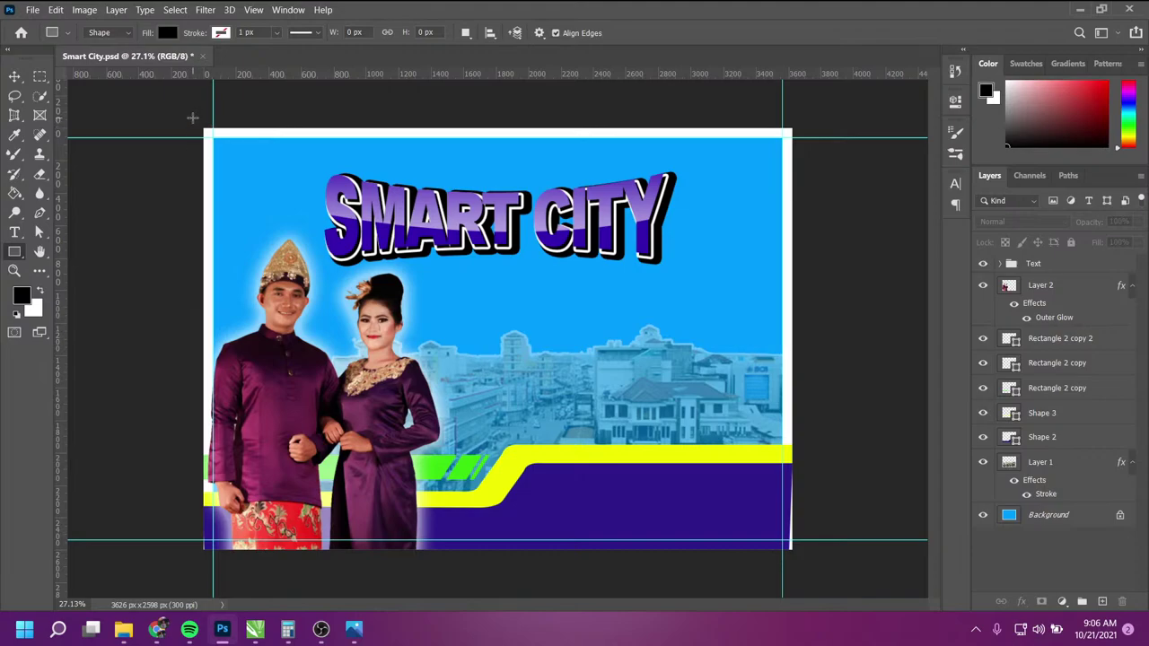
{"action": "left_click_drag", "start_coordinate": [192, 118], "coordinate": [212, 556]}
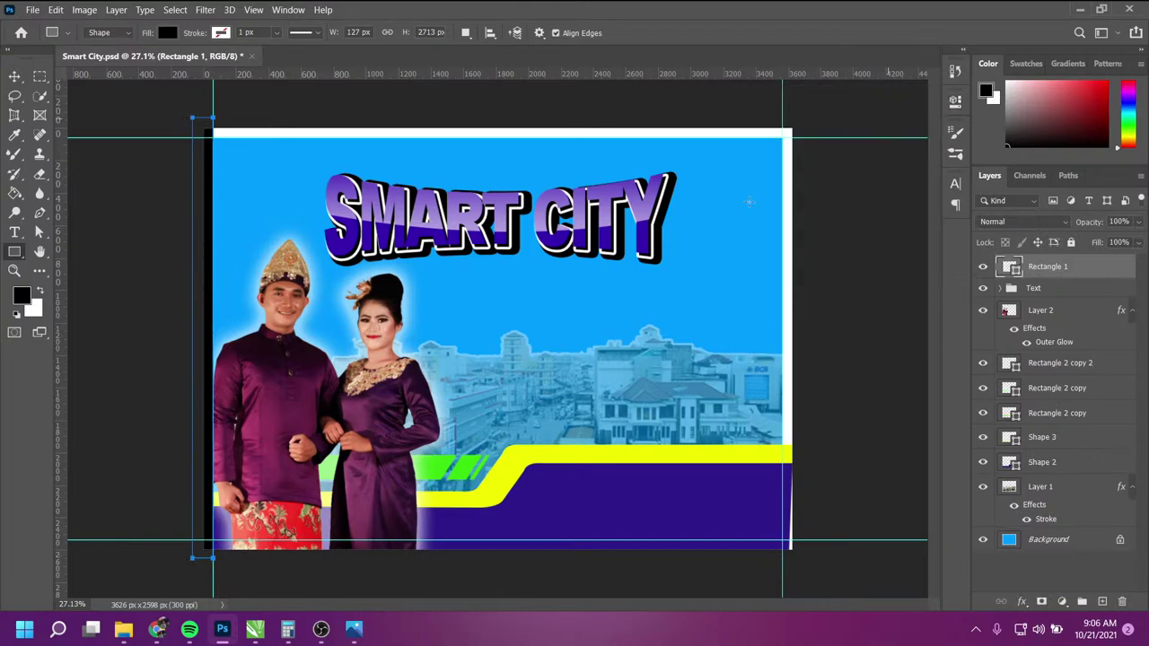
{"action": "key", "text": "Delete"}
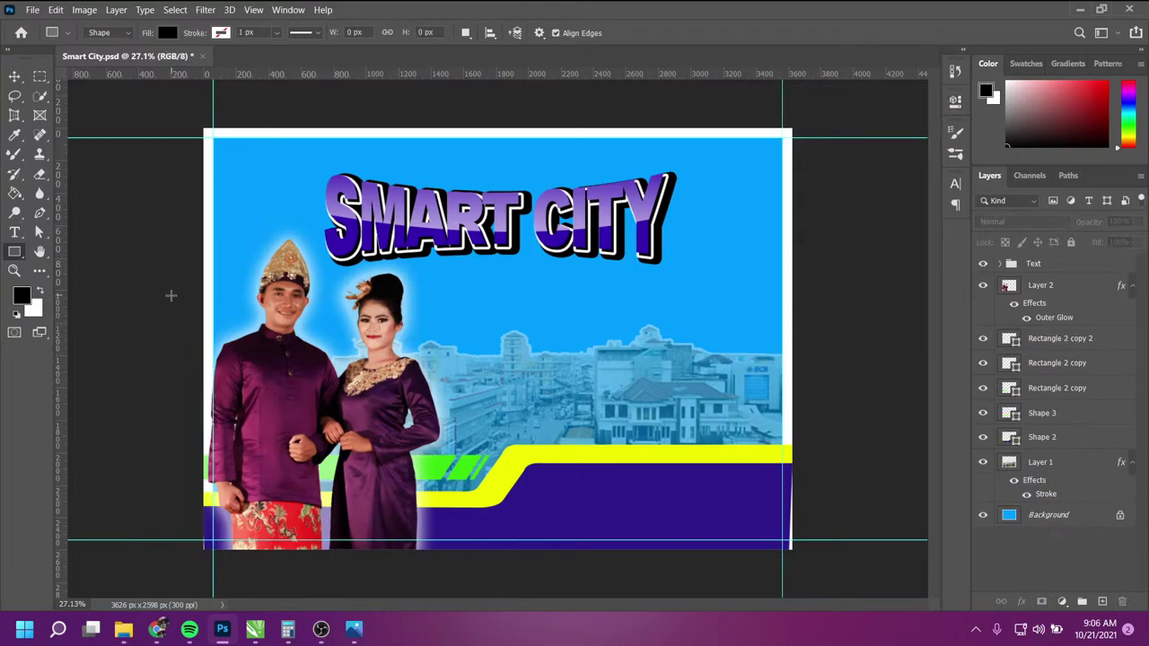
{"action": "key", "text": "x"}
{"action": "left_click_drag", "start_coordinate": [186, 114], "coordinate": [213, 561]}
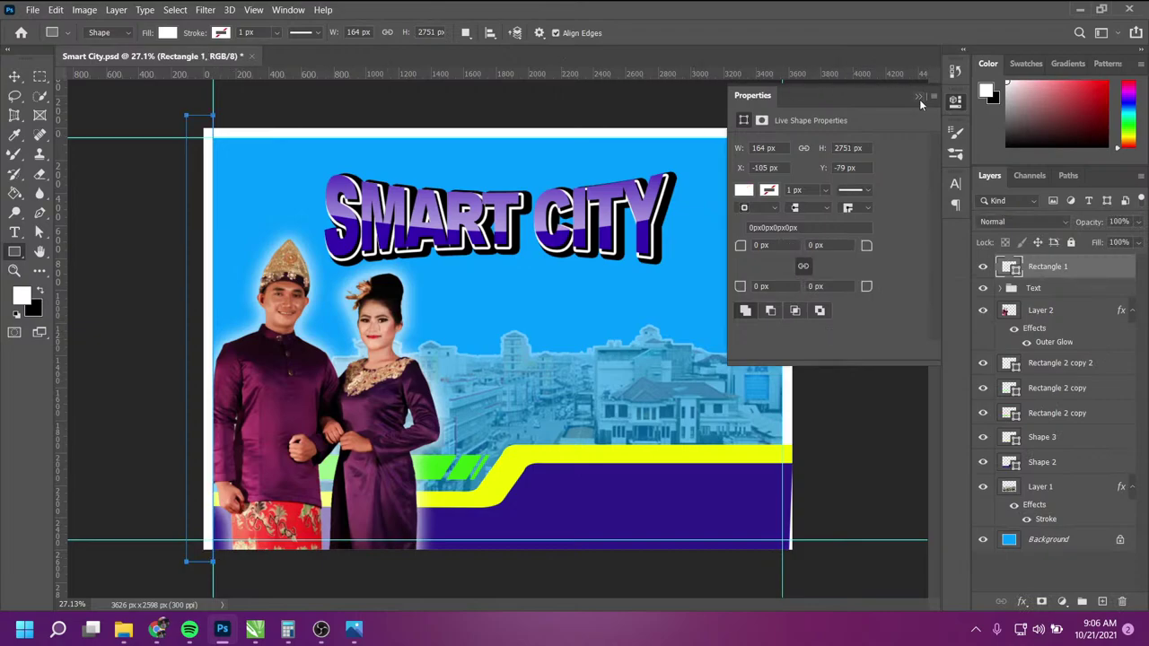
{"action": "left_click", "coordinate": [919, 97]}
Step: Add a white bar along the right edge, undoing a misdrawn bottom bar
{"action": "left_click_drag", "start_coordinate": [817, 112], "coordinate": [784, 557]}
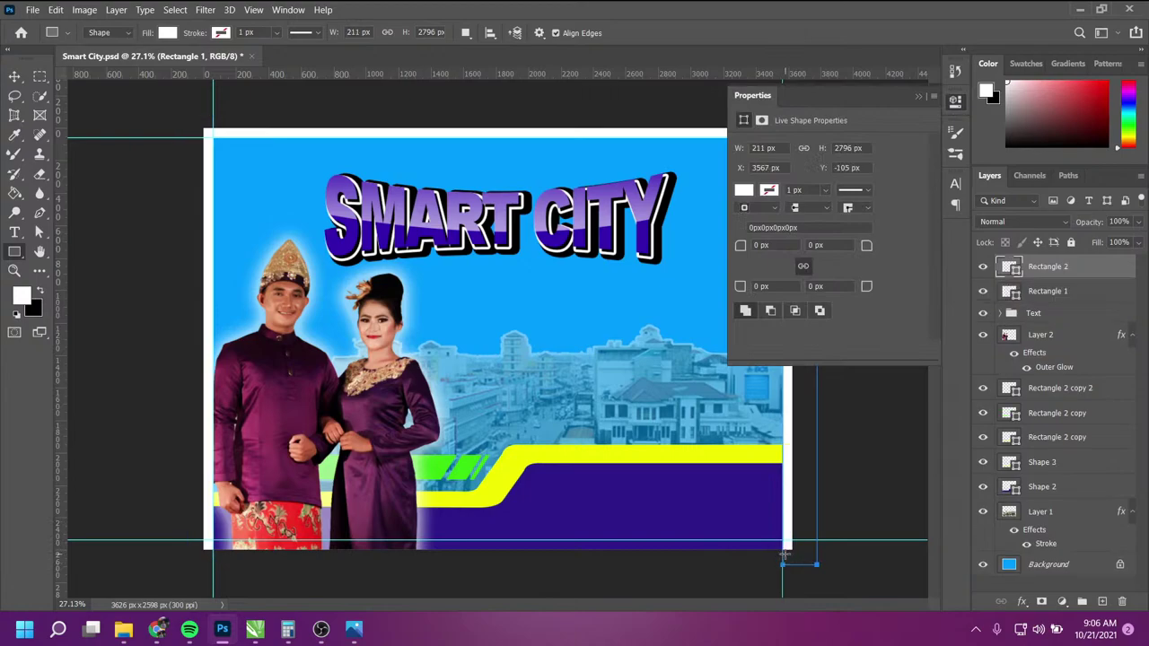
{"action": "mouse_move", "coordinate": [195, 563]}
{"action": "left_mouse_down"}
{"action": "mouse_move", "coordinate": [599, 537]}
{"action": "mouse_move", "coordinate": [804, 548]}
{"action": "left_mouse_up"}
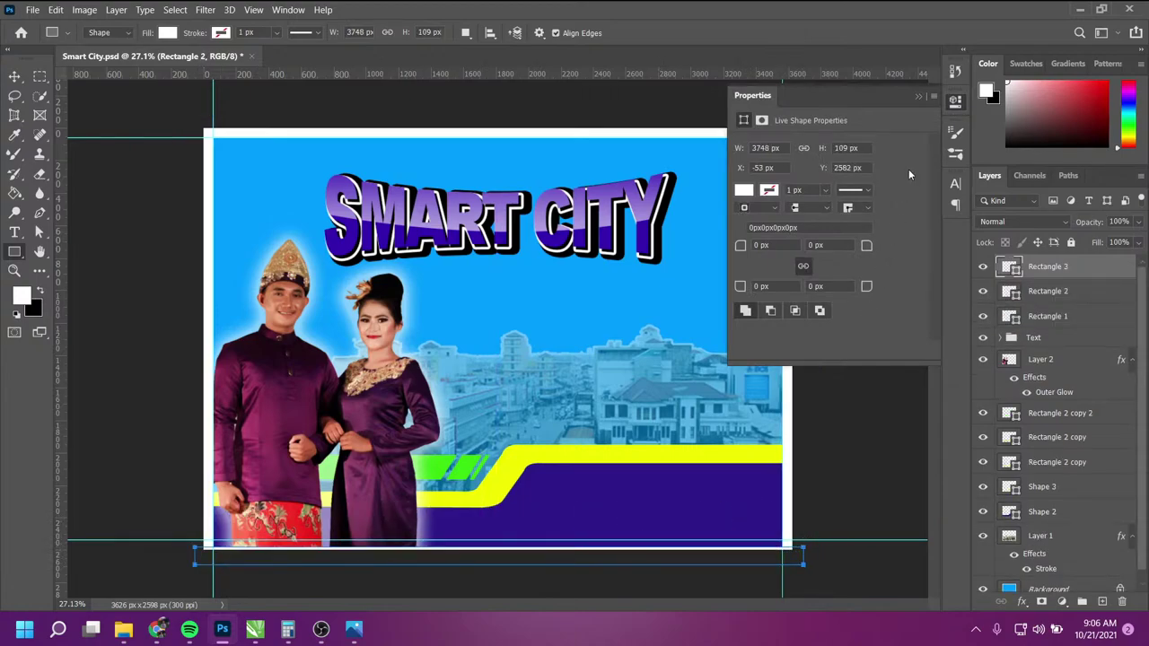
{"action": "left_click", "coordinate": [919, 96]}
{"action": "key", "text": "ctrl+z"}
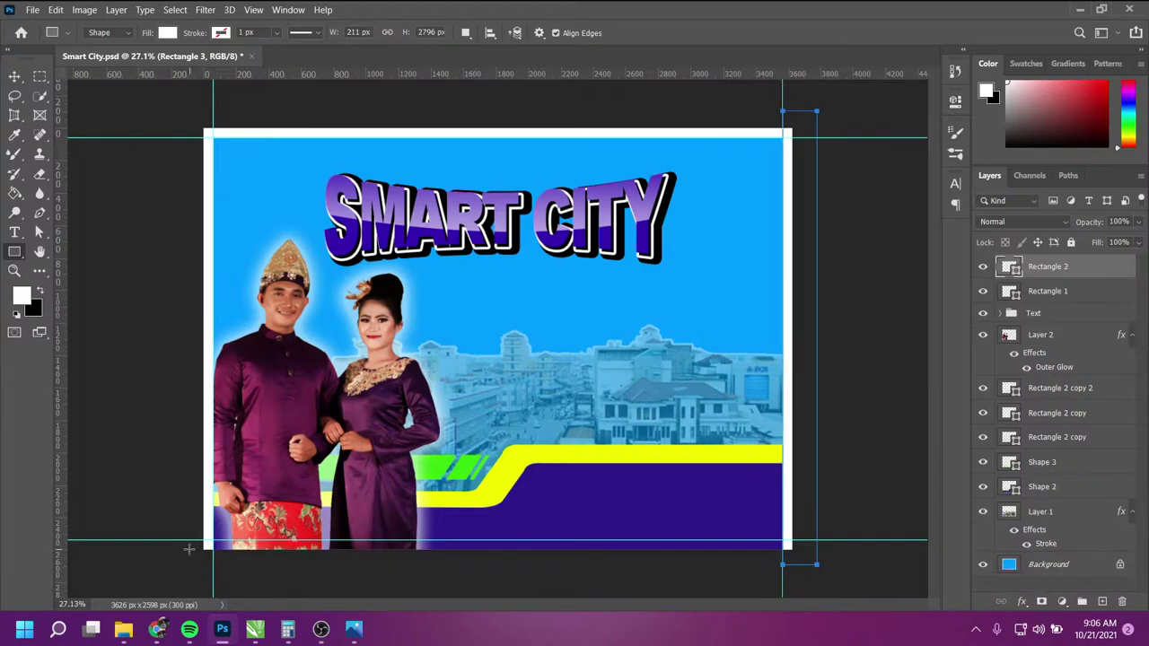
{"action": "key", "text": "ctrl+z"}
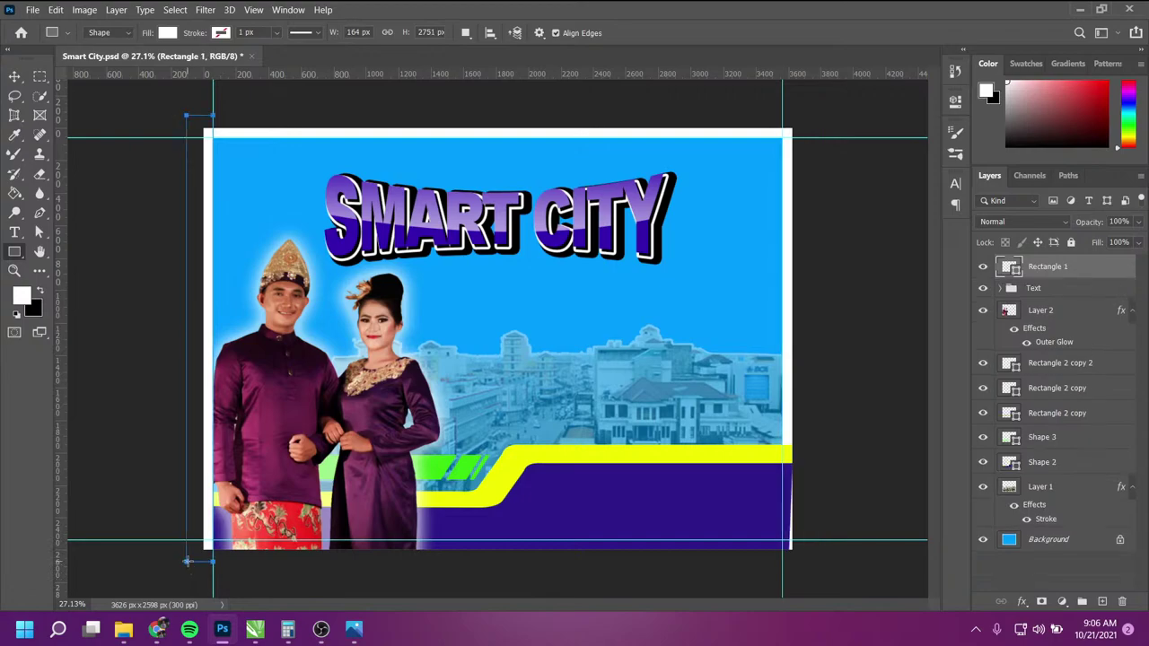
{"action": "left_click", "coordinate": [189, 567]}
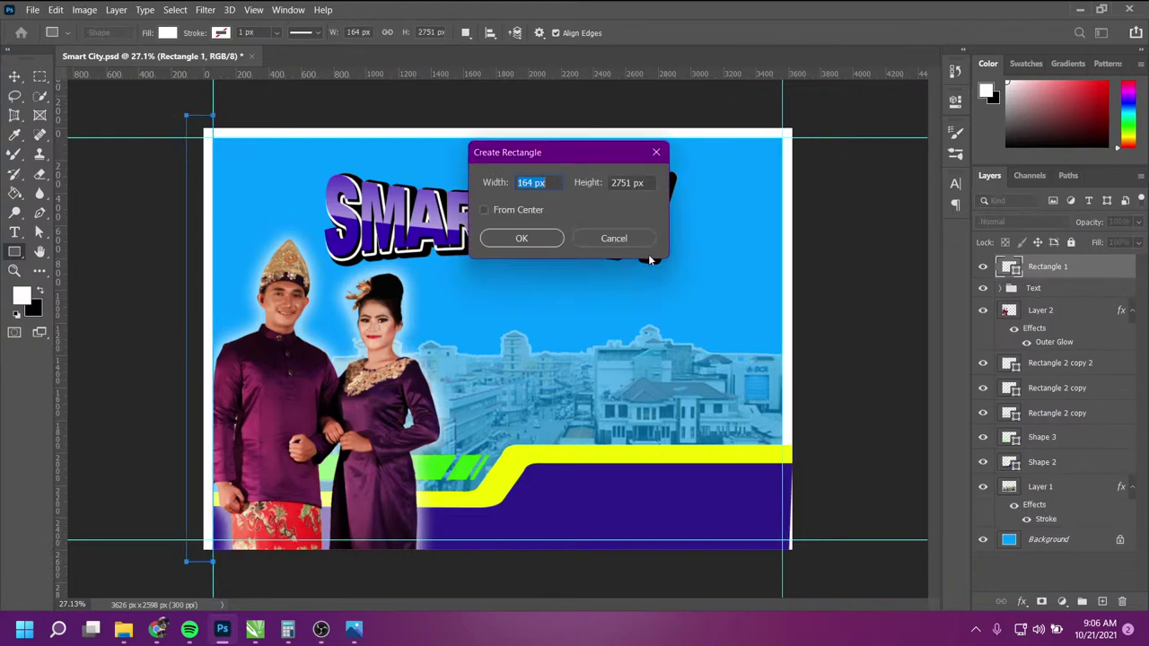
{"action": "left_click", "coordinate": [614, 238]}
{"action": "key", "text": "ctrl+shift+z"}
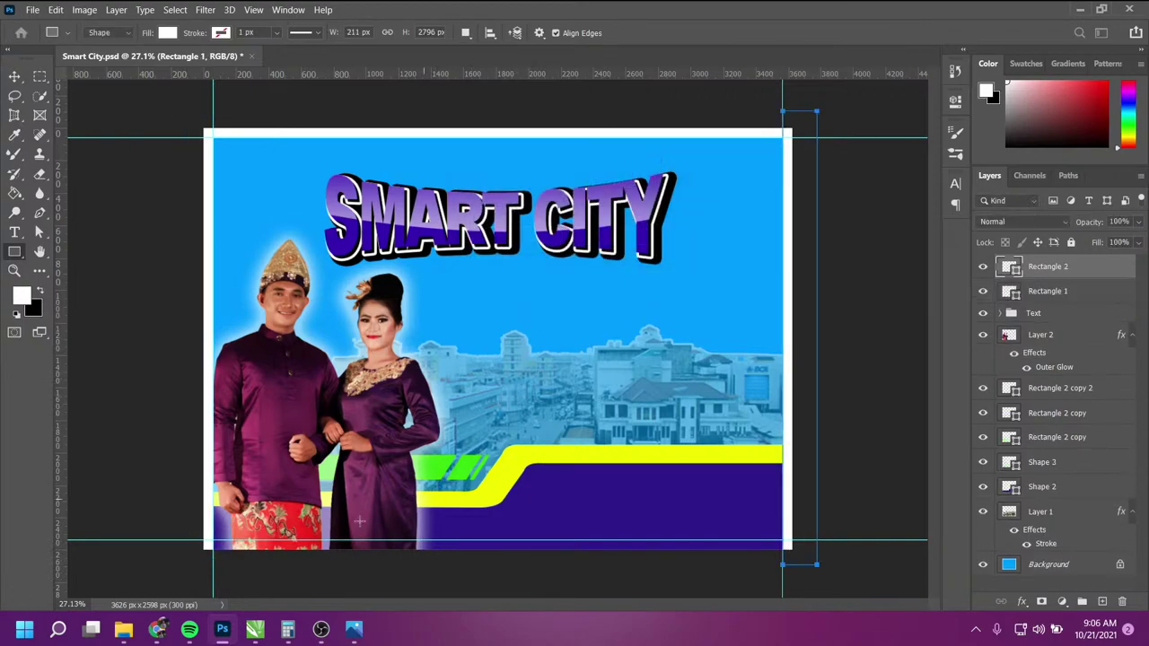
Step: Draw white bars along the bottom and top edges
{"action": "left_click_drag", "start_coordinate": [195, 567], "coordinate": [813, 540]}
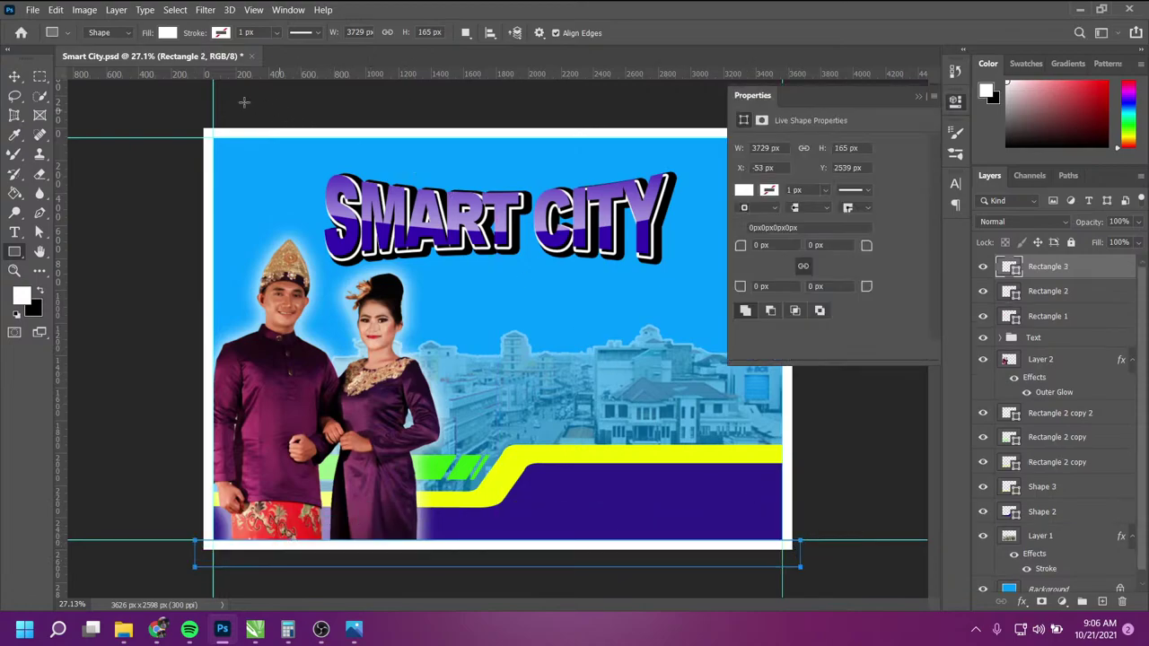
{"action": "mouse_move", "coordinate": [189, 107]}
{"action": "left_mouse_down"}
{"action": "mouse_move", "coordinate": [707, 127]}
{"action": "mouse_move", "coordinate": [808, 145]}
{"action": "left_mouse_up"}
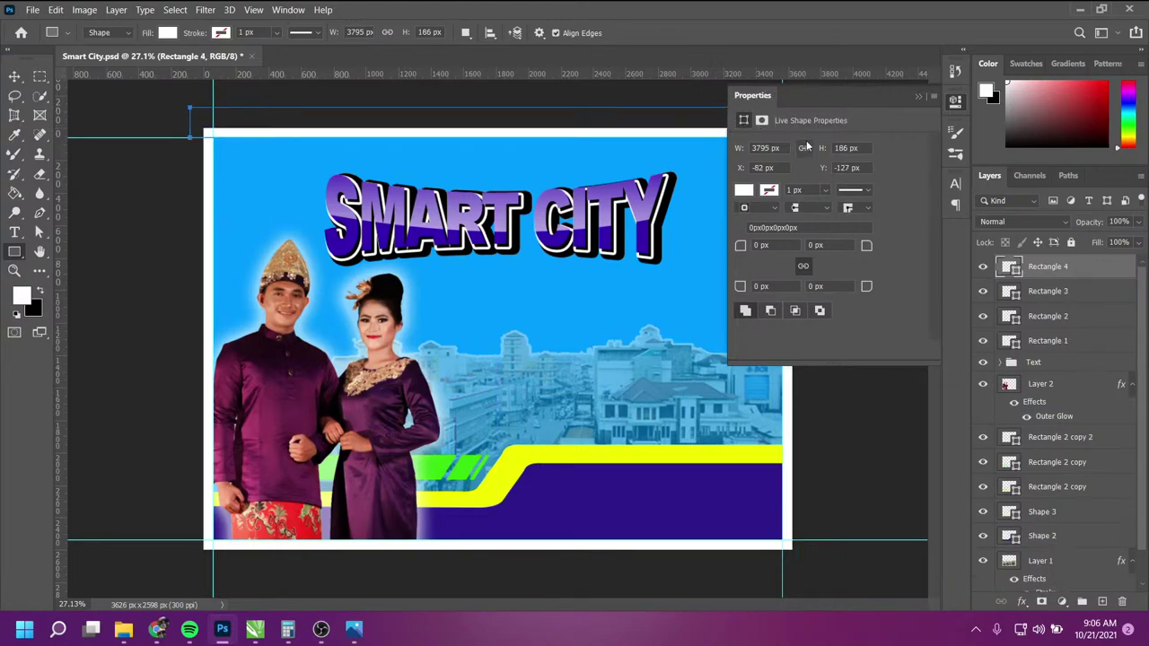
{"action": "left_click", "coordinate": [919, 94]}
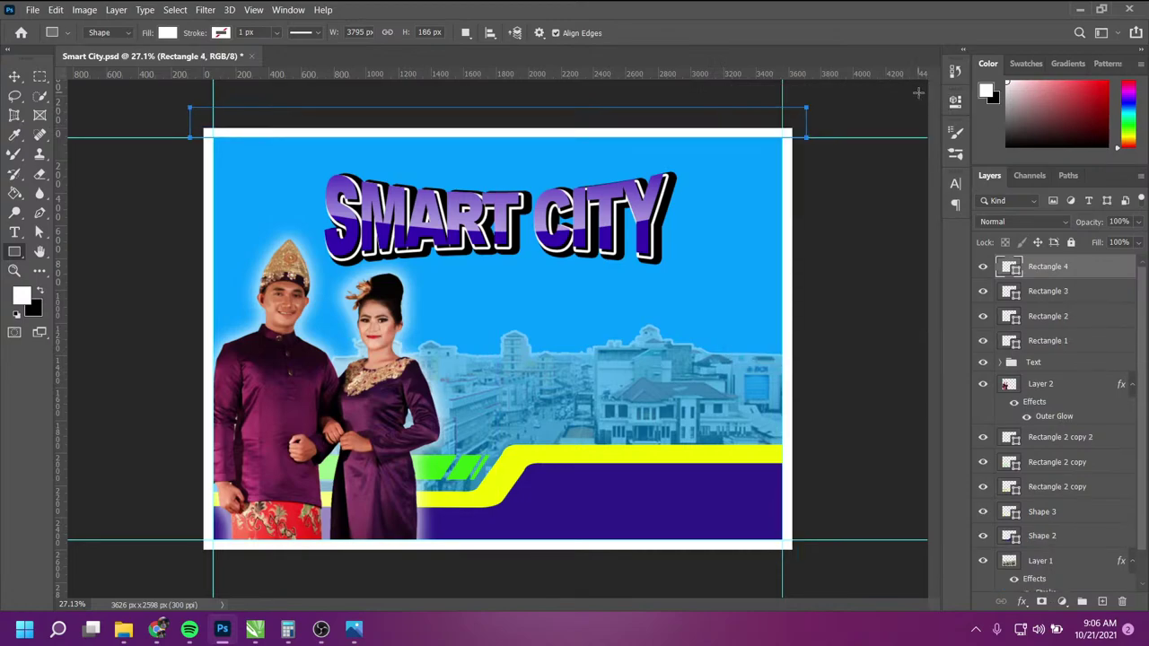
{"action": "left_click", "coordinate": [14, 76]}
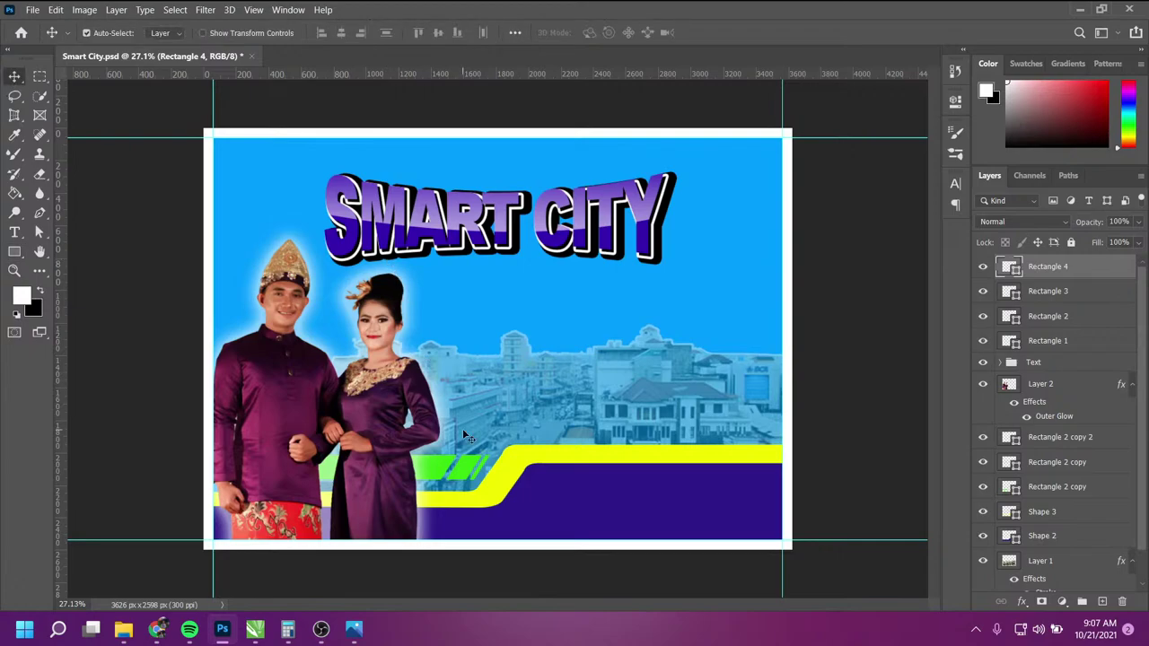
{"action": "scroll", "coordinate": [502, 506], "scroll_direction": "up", "scroll_amount": 2}
{"action": "scroll", "coordinate": [440, 344], "scroll_direction": "up", "scroll_amount": 1}
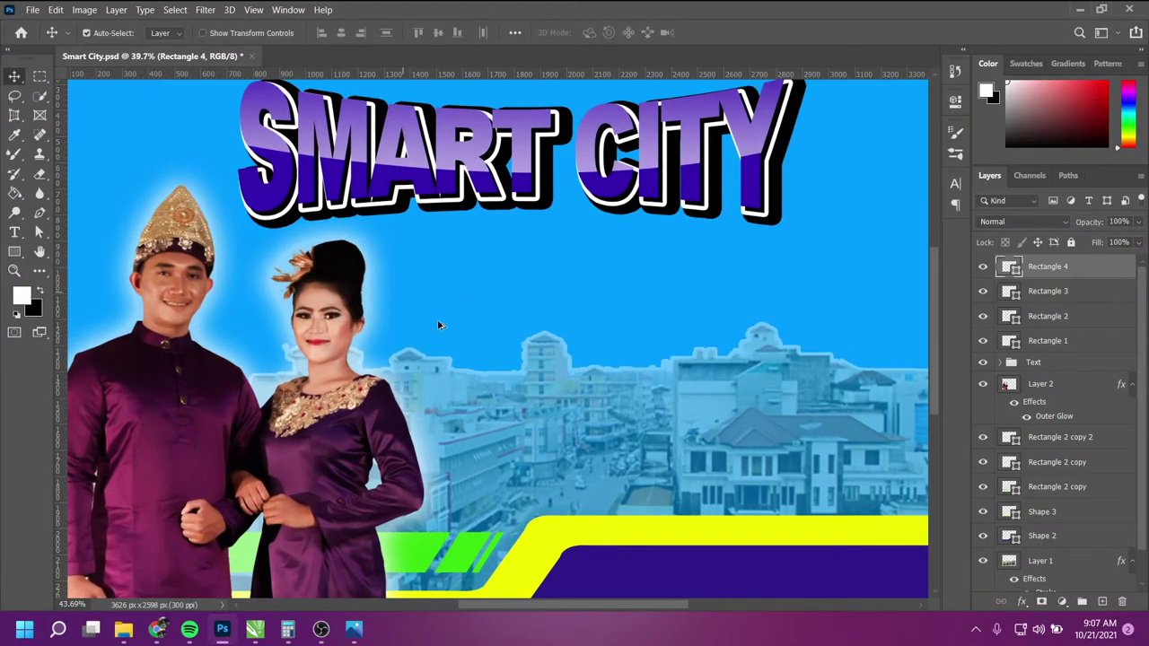
{"action": "scroll", "coordinate": [440, 323], "scroll_direction": "down", "scroll_amount": 1}
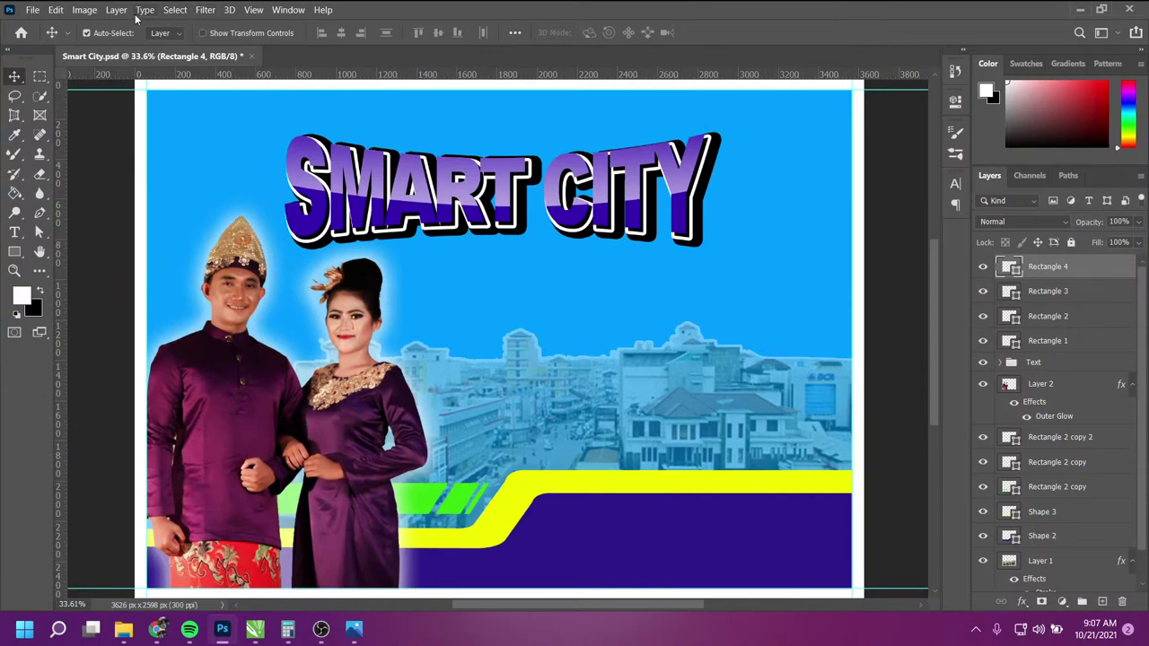
{"action": "left_click", "coordinate": [84, 10]}
{"action": "mouse_move", "coordinate": [107, 45]}
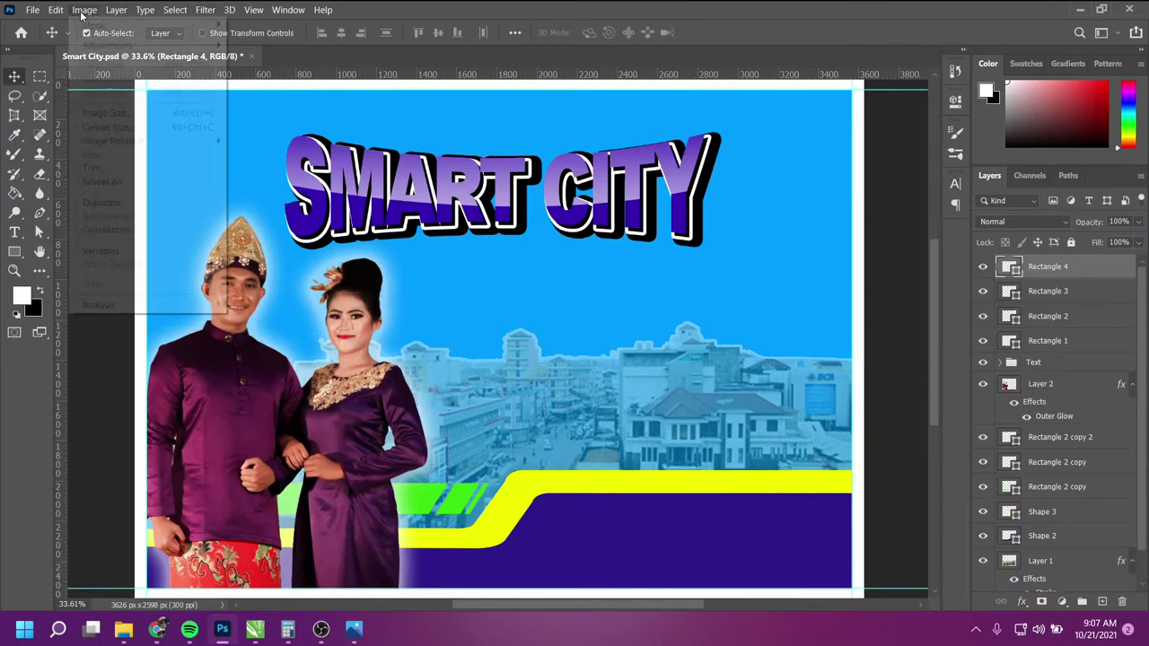
{"action": "left_click", "coordinate": [139, 128]}
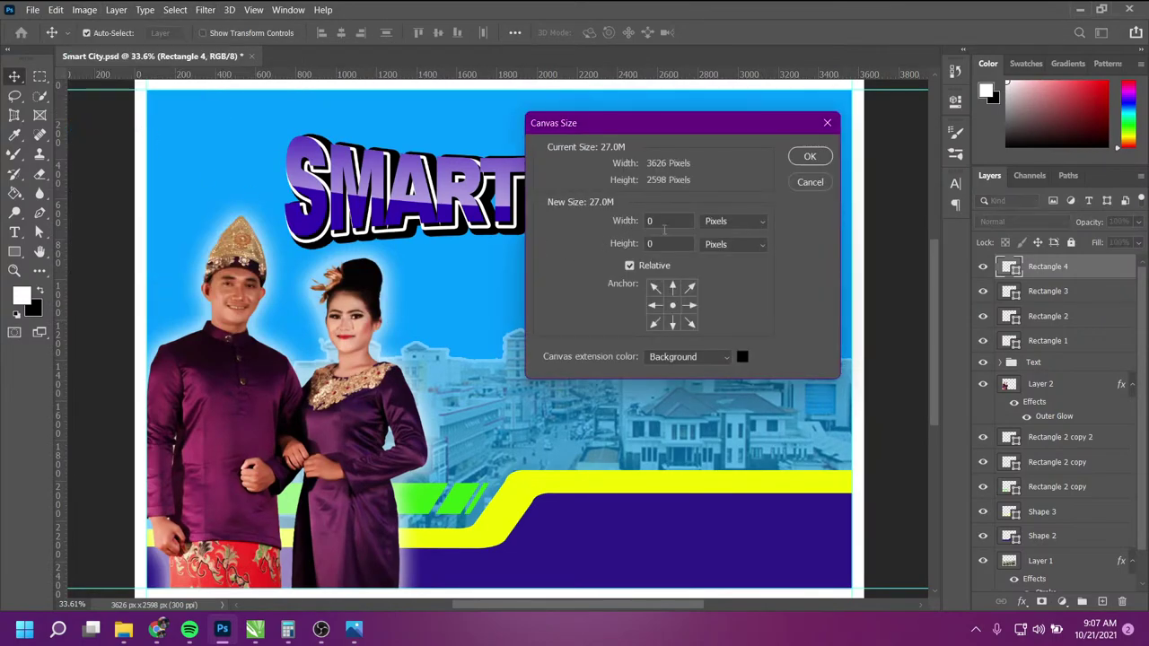
{"action": "left_click", "coordinate": [732, 223]}
{"action": "left_click", "coordinate": [727, 276]}
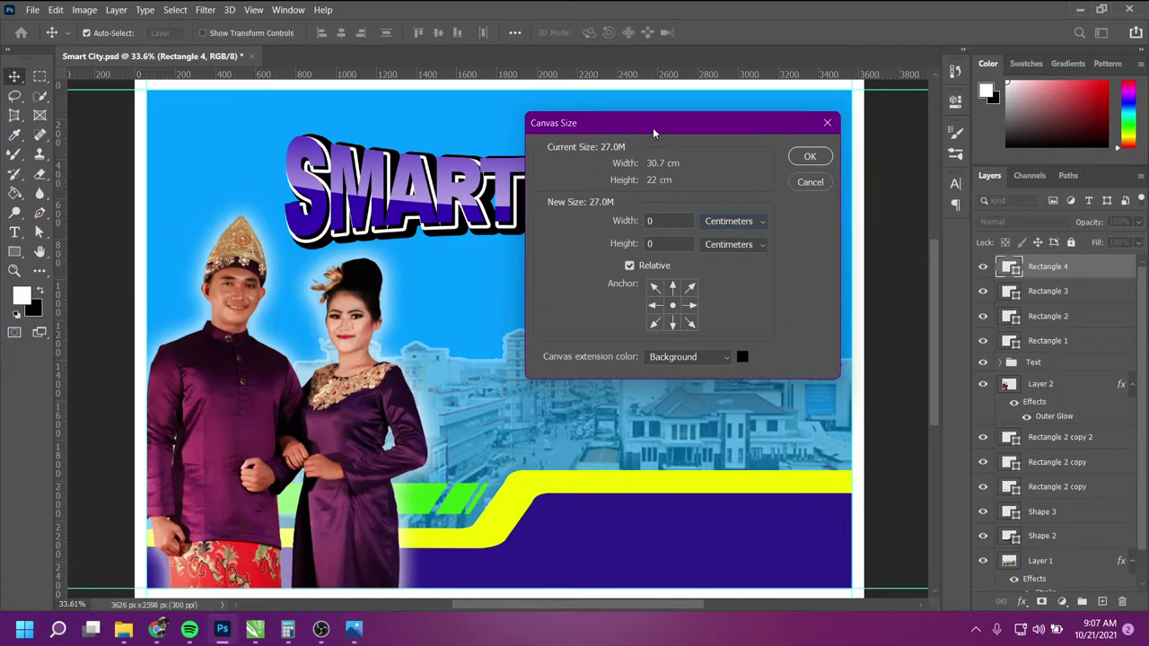
{"action": "left_click_drag", "start_coordinate": [654, 132], "coordinate": [702, 115]}
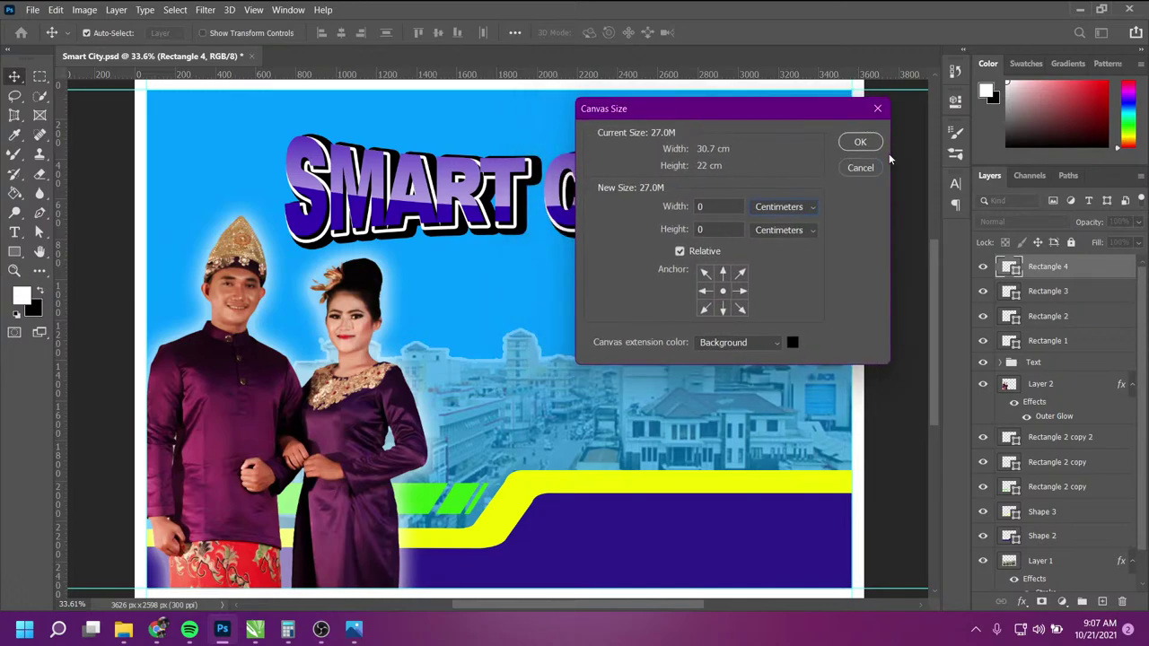
{"action": "left_click", "coordinate": [860, 168]}
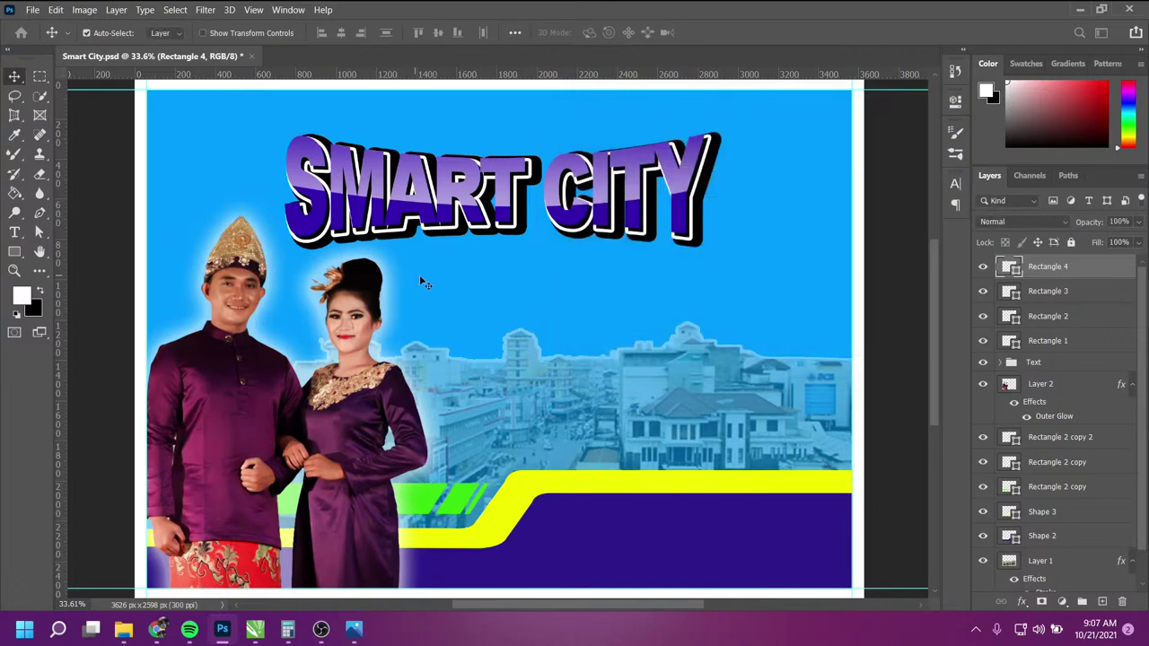
{"action": "key", "text": "ctrl+minus"}
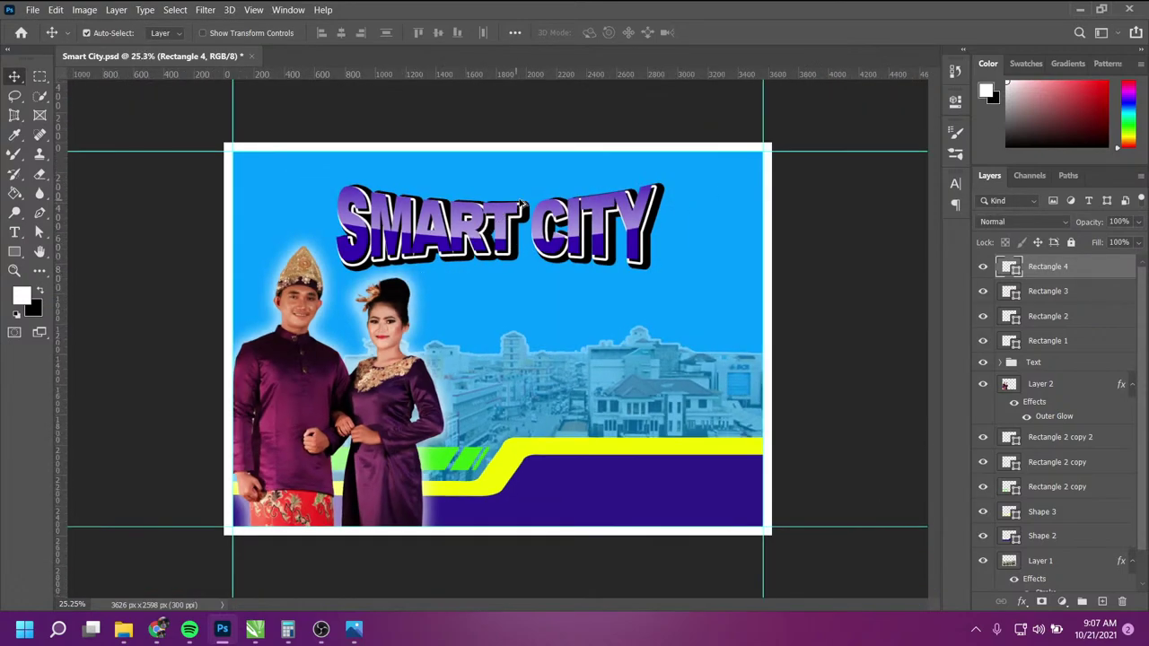
Step: Fit the whole bordered poster in the window
{"action": "key", "text": "ctrl+0"}
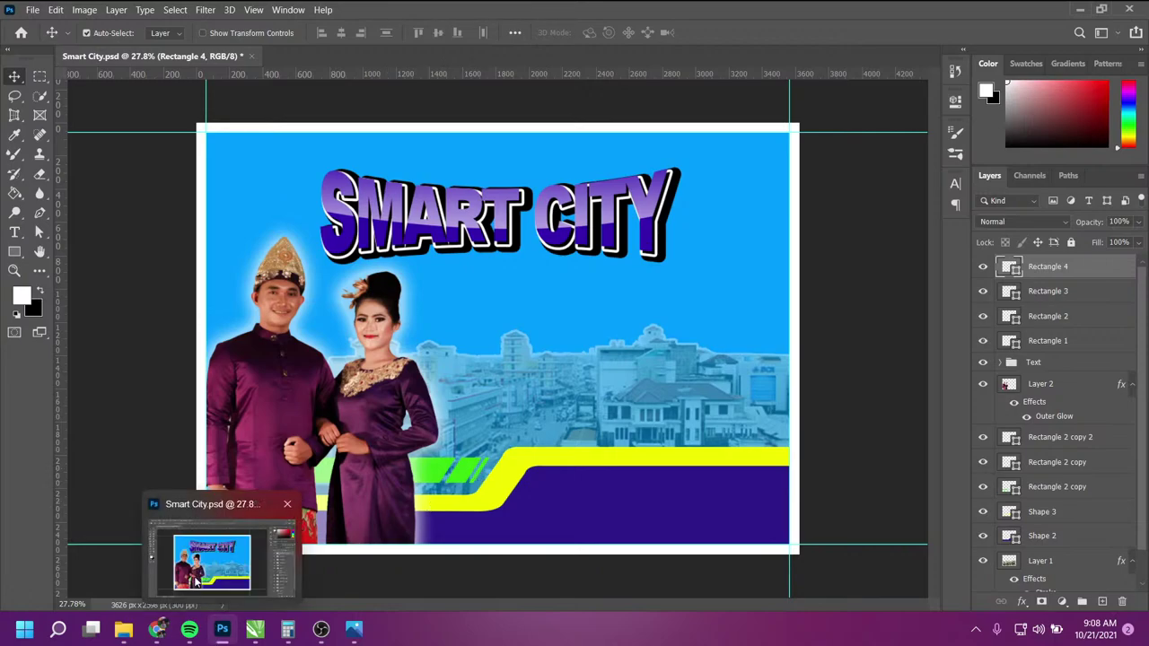
Step: Briefly show the CorelDRAW Smart City logo, then return to the Photoshop poster
{"action": "left_click", "coordinate": [221, 631]}
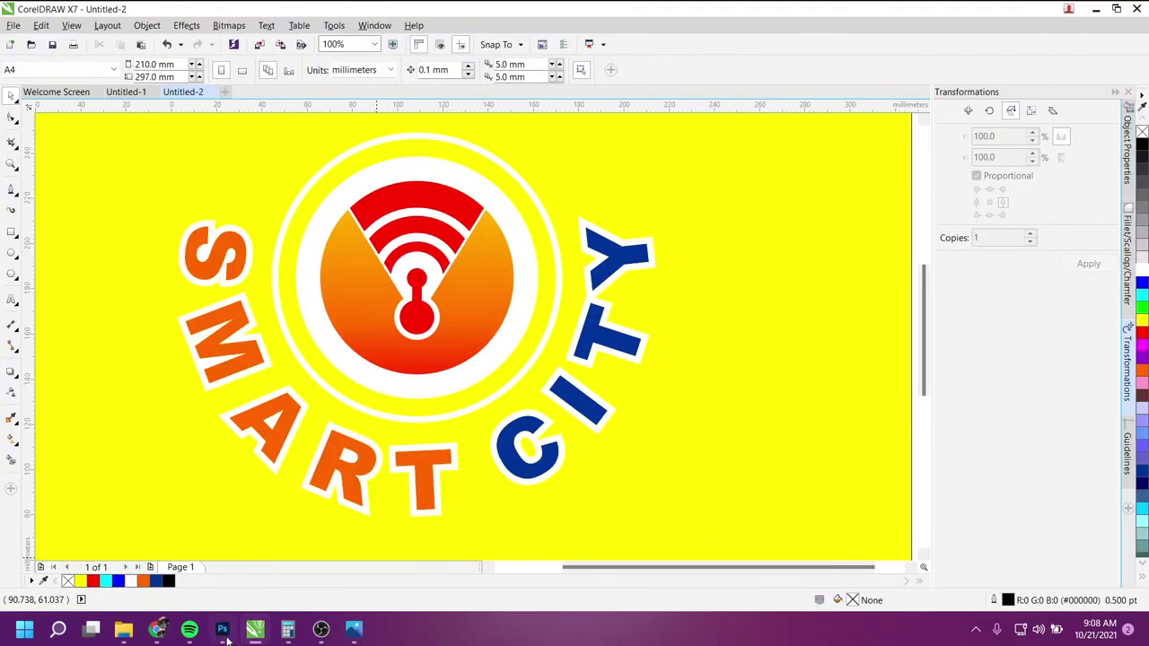
{"action": "left_click", "coordinate": [222, 631]}
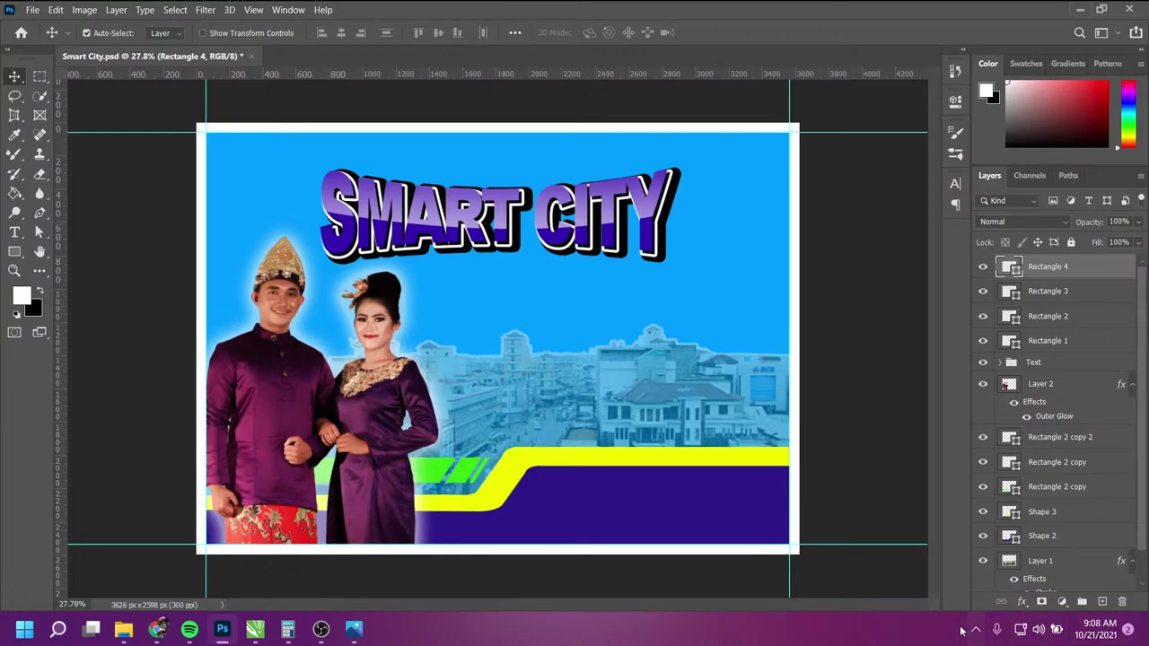
Step: Switch to the Meet call, dismiss the presenting notice and stop sharing with Hentikan presentasi
{"action": "left_click", "coordinate": [123, 574]}
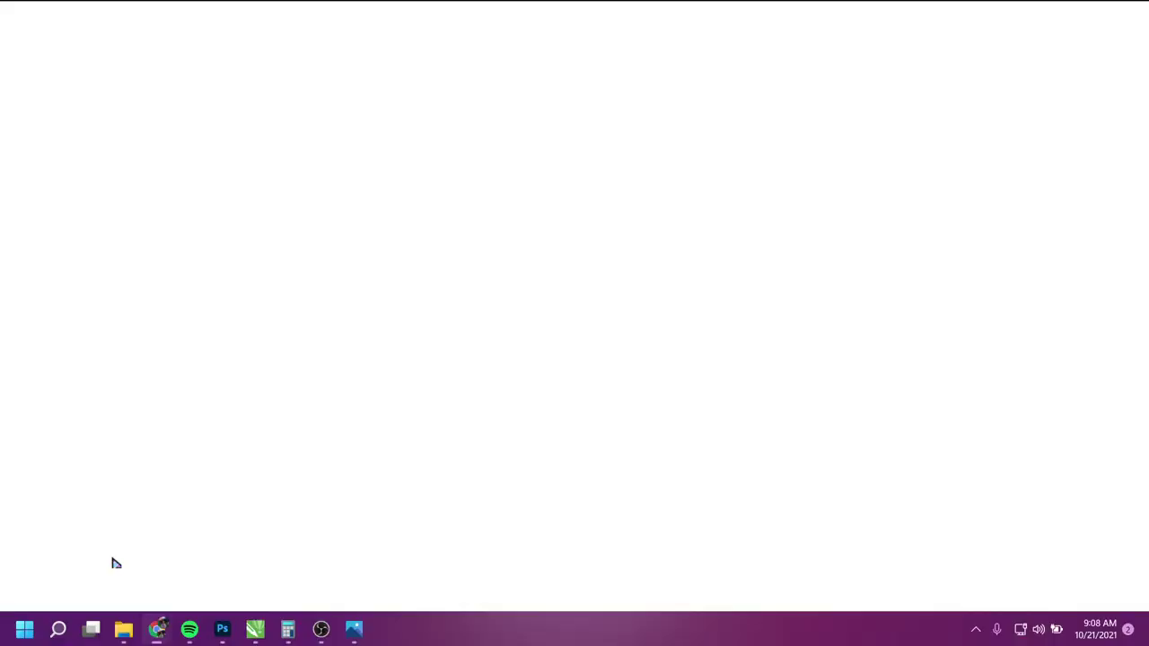
{"action": "left_click", "coordinate": [275, 11]}
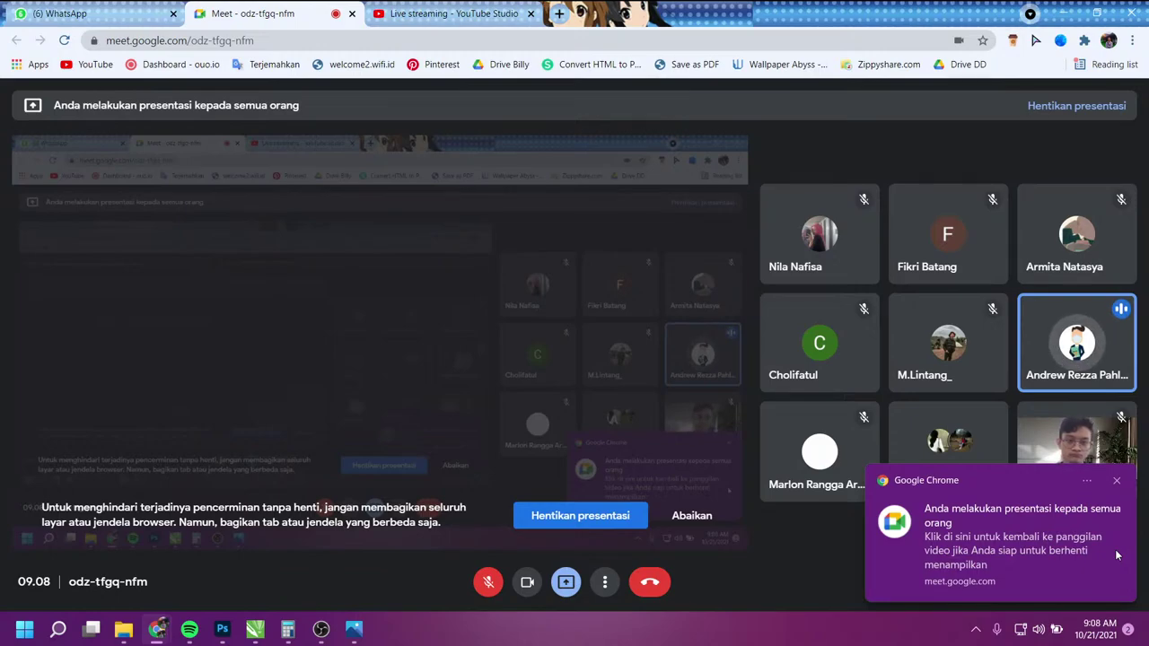
{"action": "left_click", "coordinate": [1117, 482]}
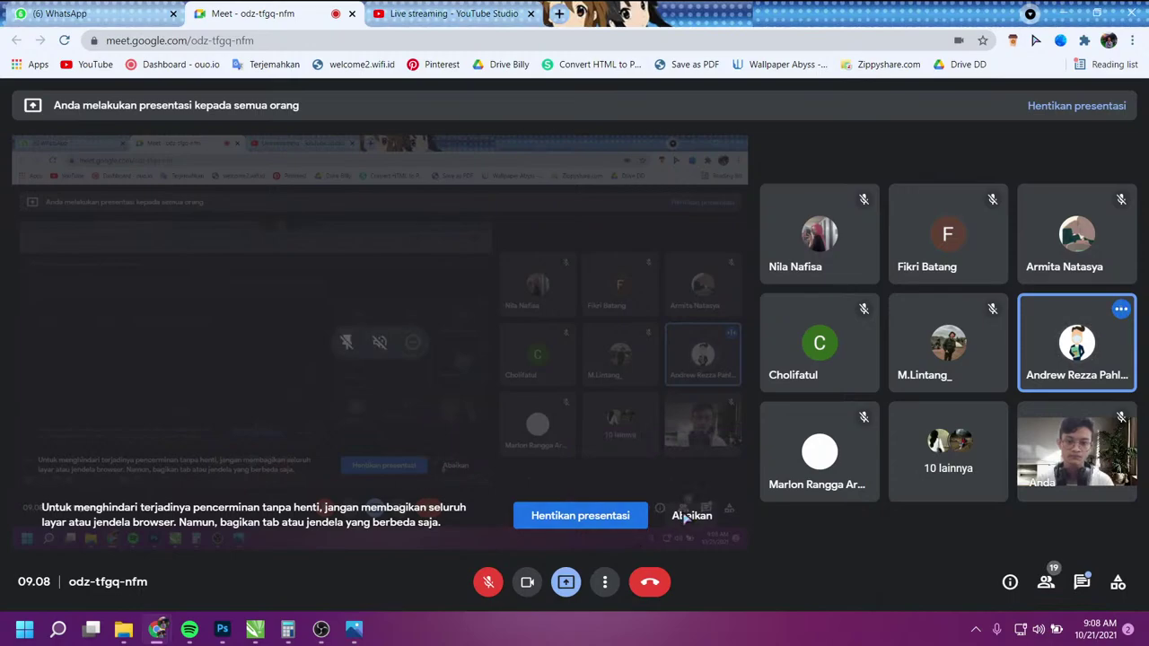
{"action": "left_click", "coordinate": [628, 519]}
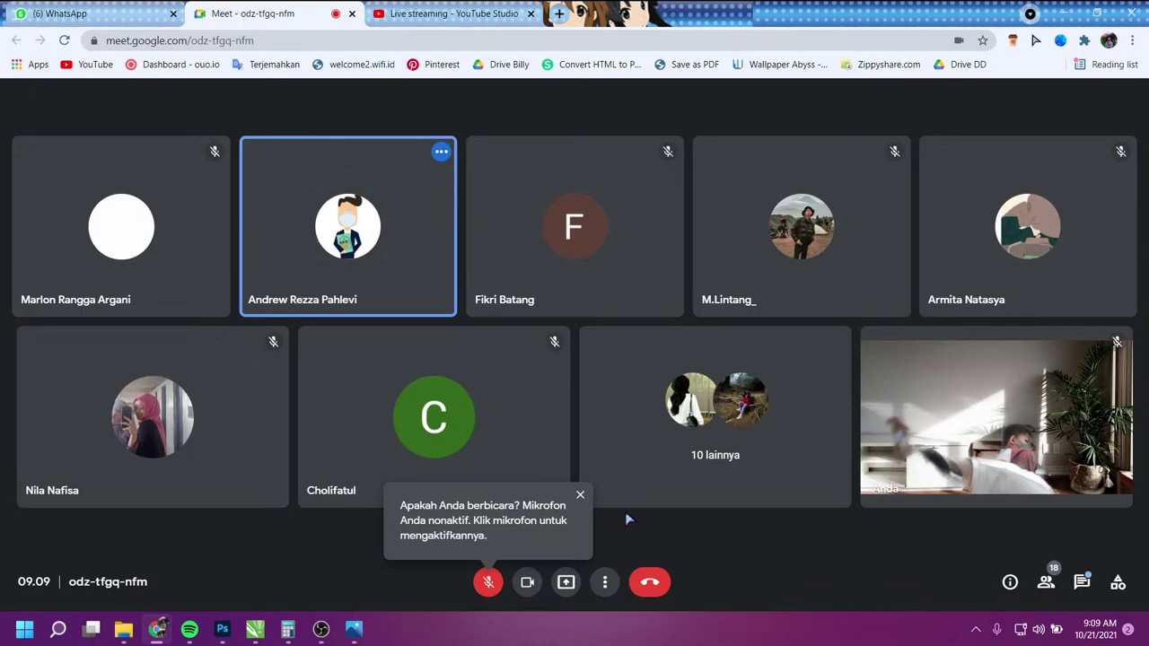
Step: Unmute the microphone and turn the camera off in the Google Meet call
{"action": "left_click", "coordinate": [490, 582]}
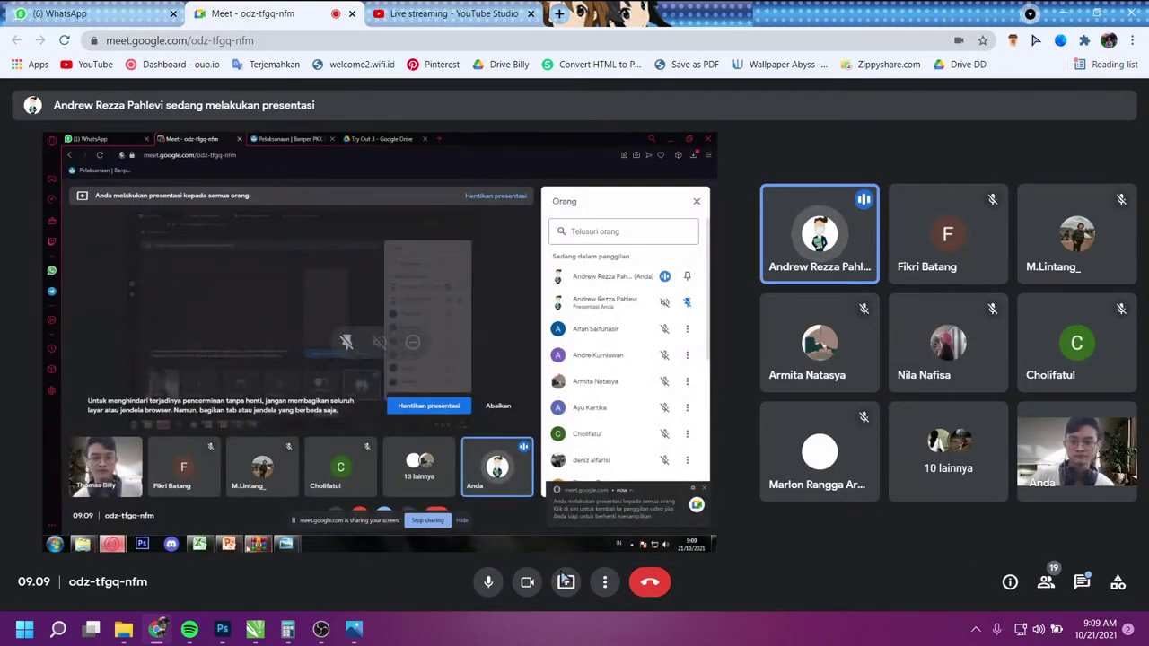
{"action": "left_click", "coordinate": [528, 583]}
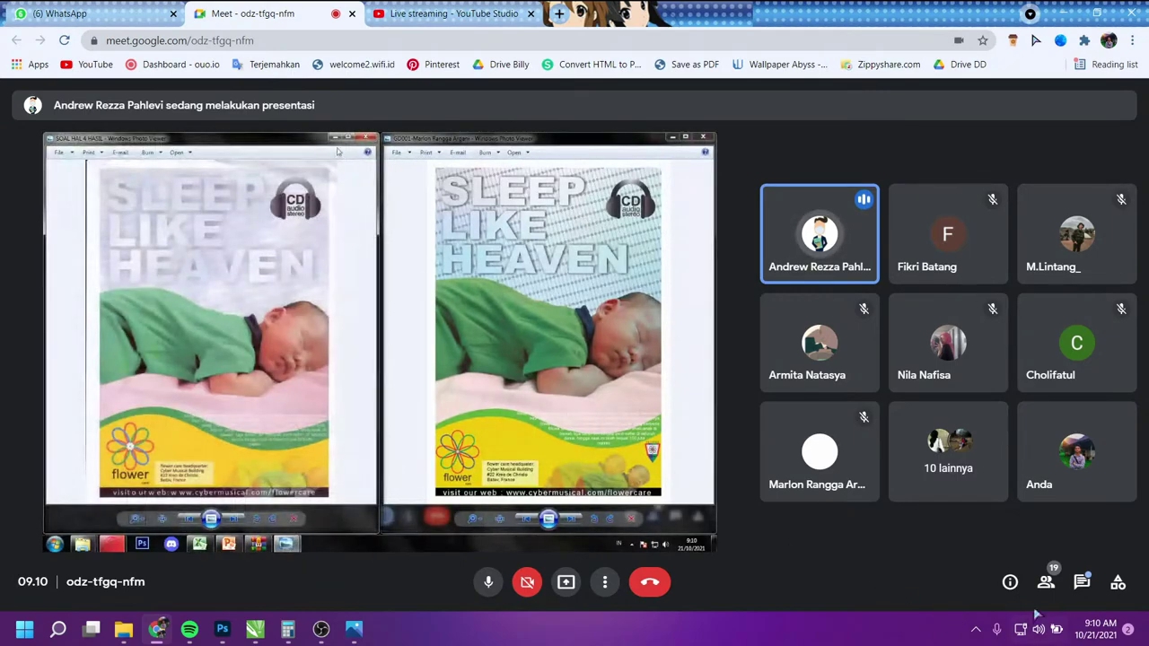
Step: Open and close the chat panel, then switch the Meet call to full screen
{"action": "left_click", "coordinate": [1082, 583]}
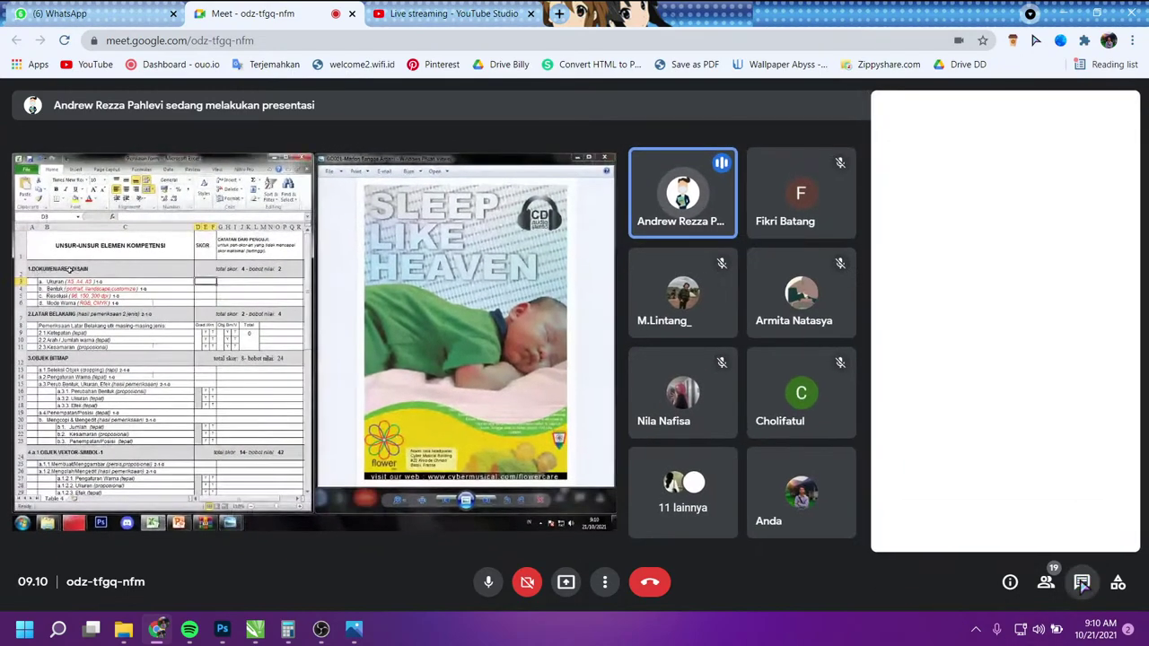
{"action": "left_click", "coordinate": [1082, 583]}
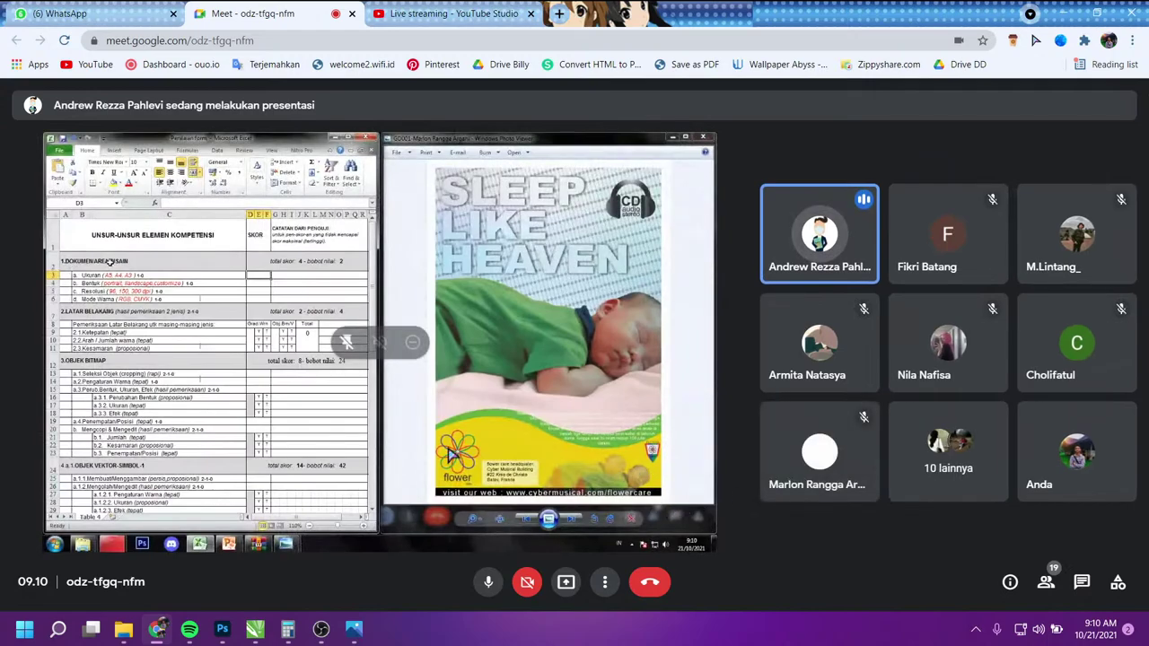
{"action": "left_click", "coordinate": [602, 583]}
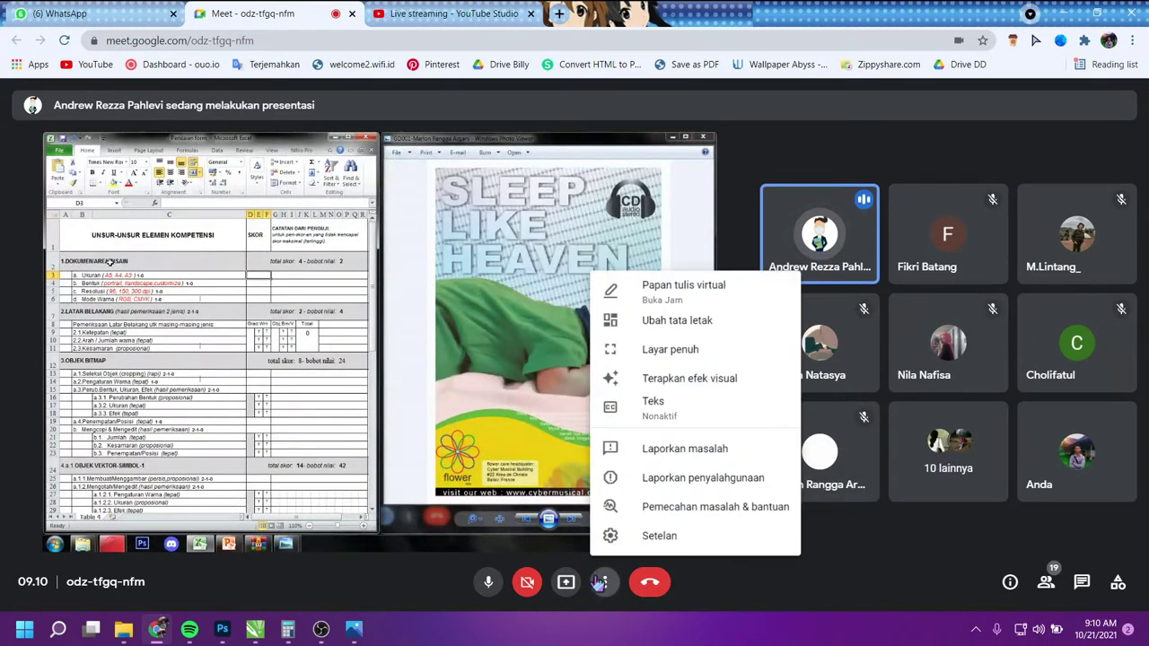
{"action": "left_click", "coordinate": [636, 352]}
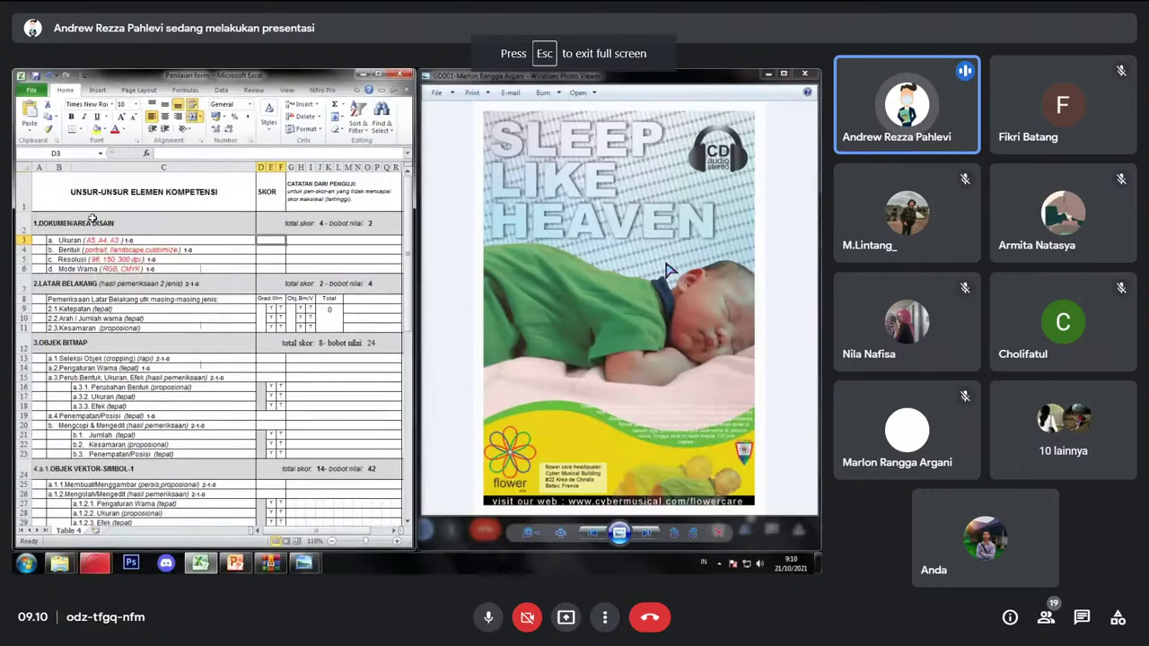
Step: Enter a score of 1 into the shared grading sheet
{"action": "left_click", "coordinate": [84, 224]}
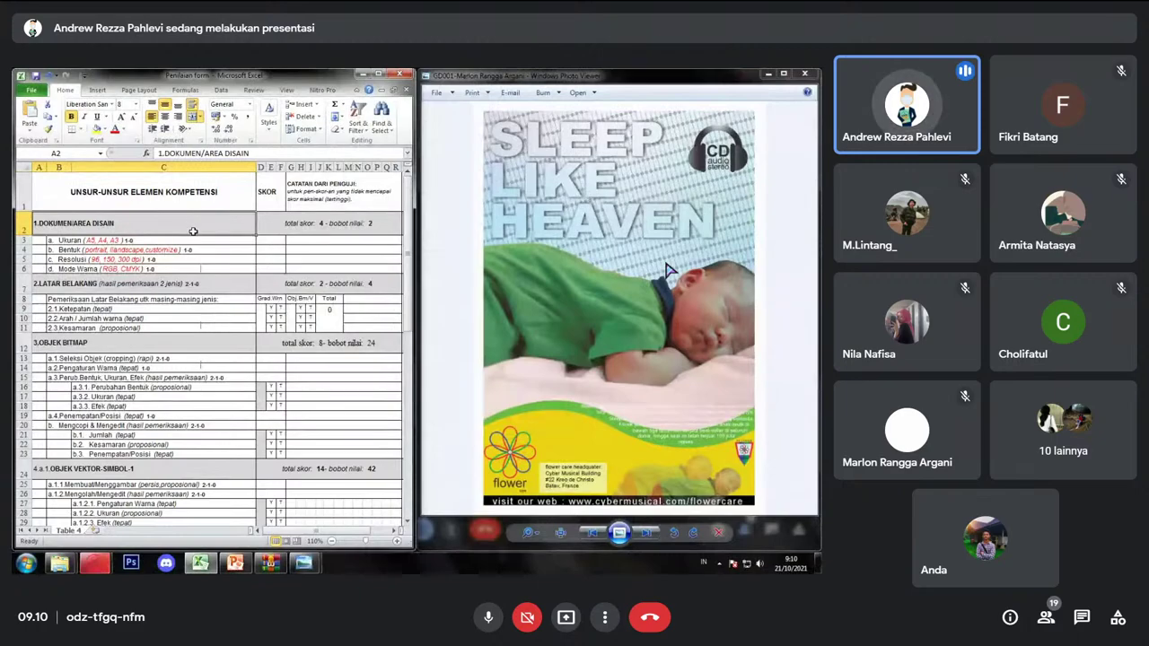
{"action": "left_click", "coordinate": [181, 239]}
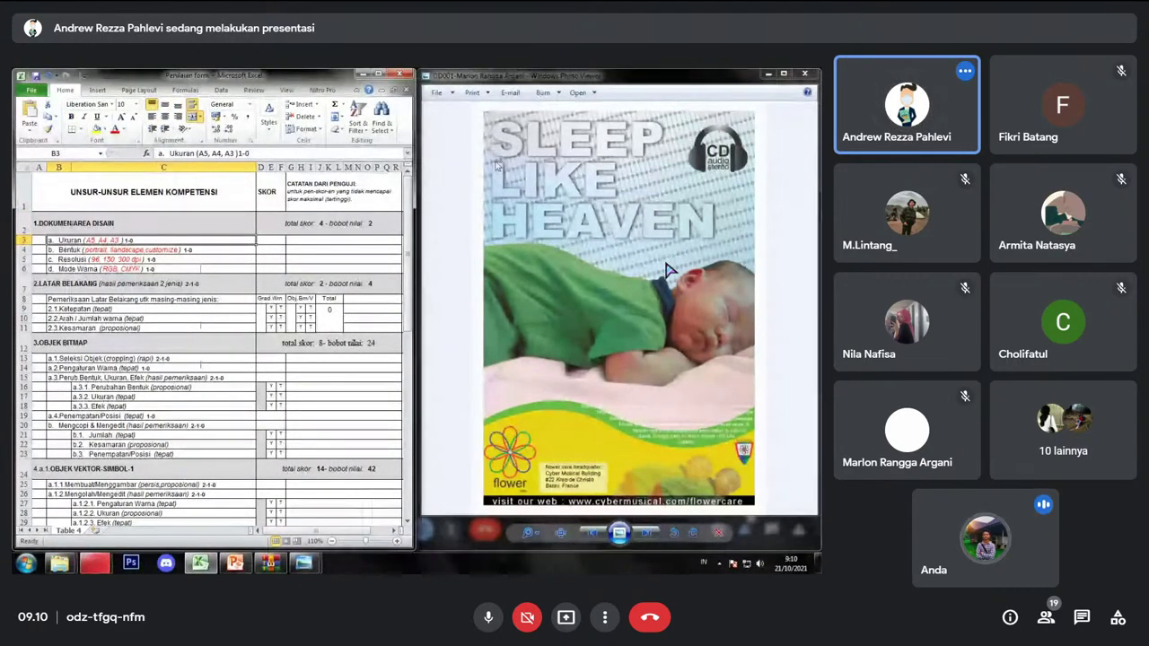
{"action": "left_click", "coordinate": [274, 249]}
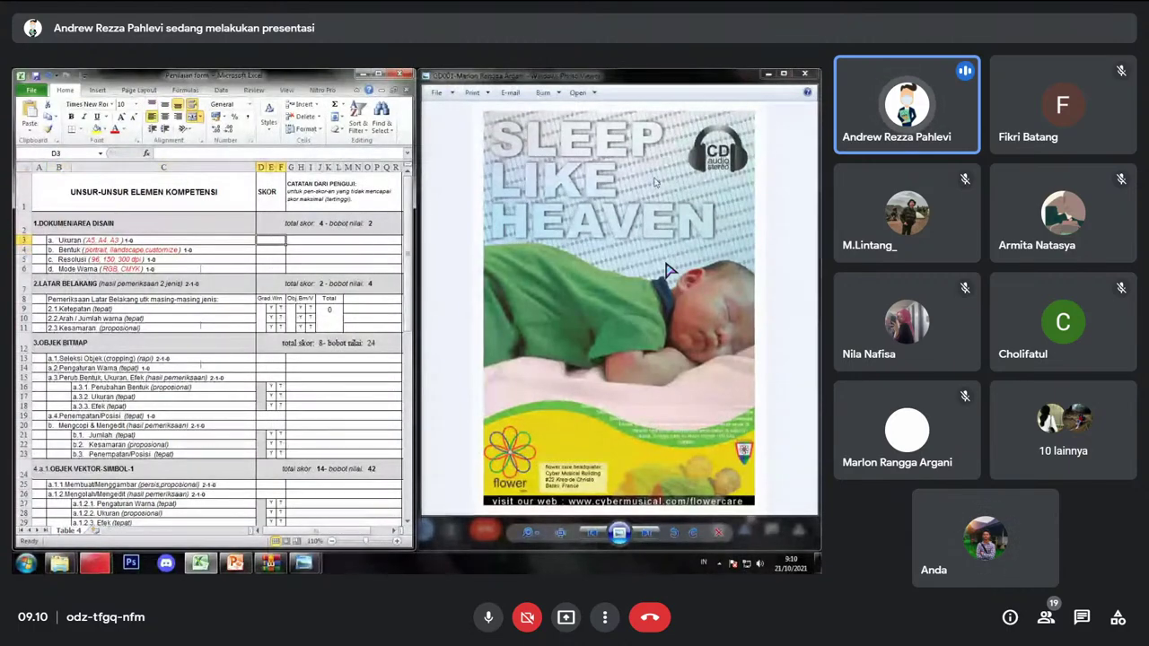
{"action": "type", "text": "1"}
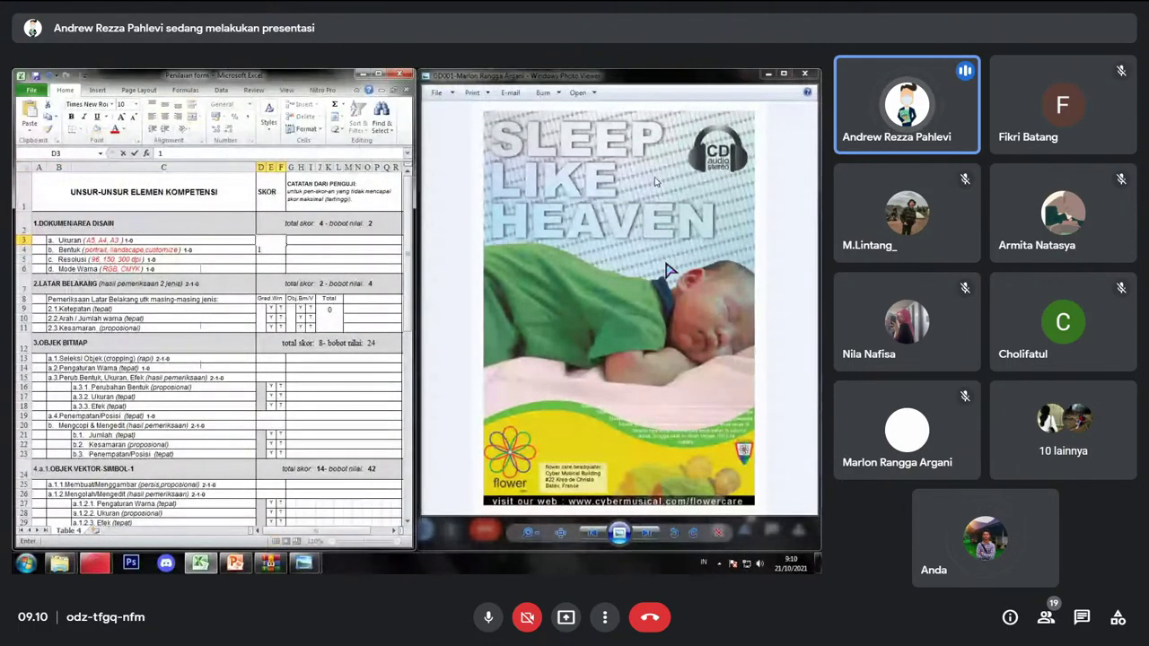
{"action": "key", "text": "Return"}
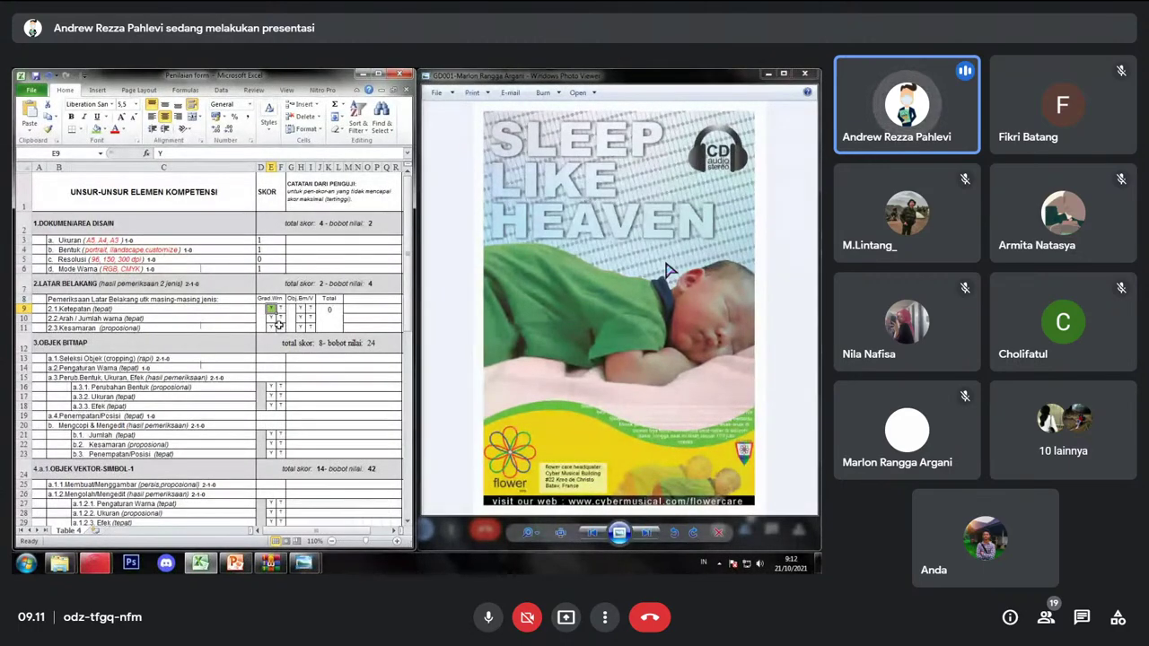
Step: Mark the first 2.LATAR BELAKANG cells in the grading sheet with a fill
{"action": "key", "text": "Return"}
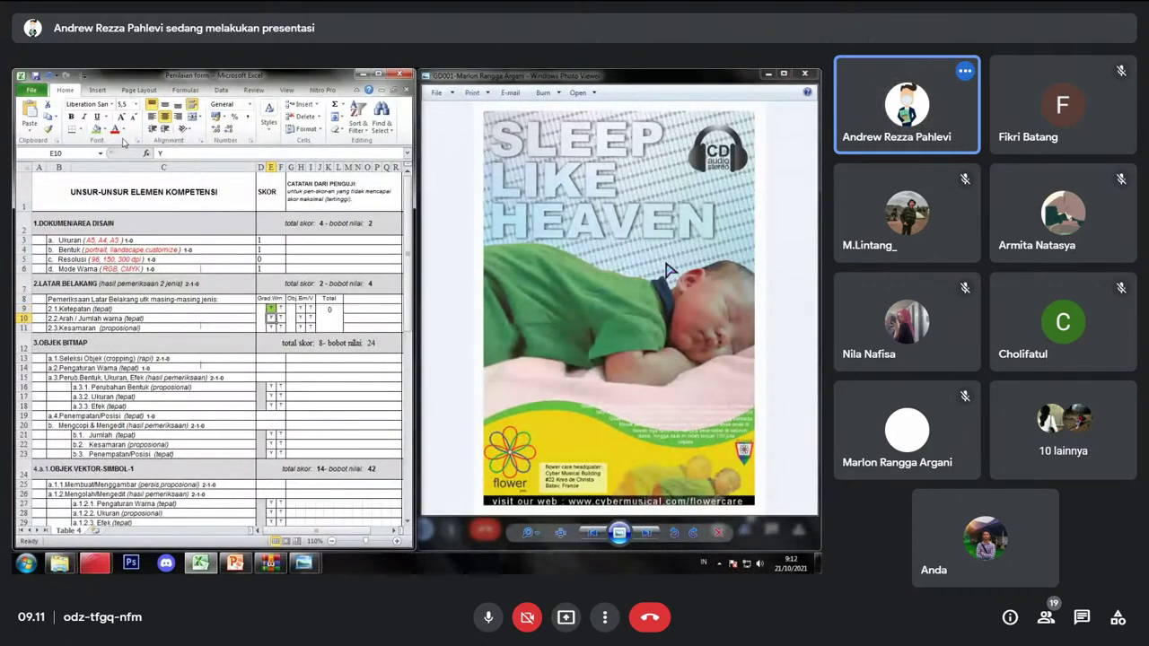
{"action": "left_click", "coordinate": [97, 128]}
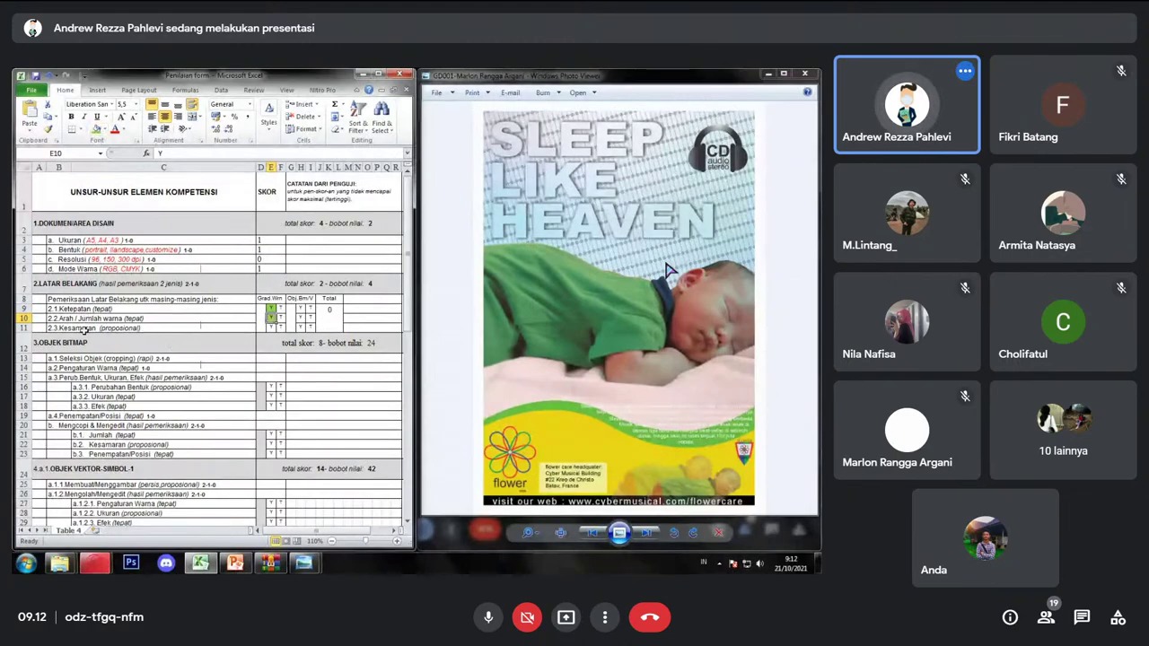
{"action": "left_click", "coordinate": [84, 329]}
{"action": "left_click", "coordinate": [269, 328]}
{"action": "mouse_move", "coordinate": [305, 563]}
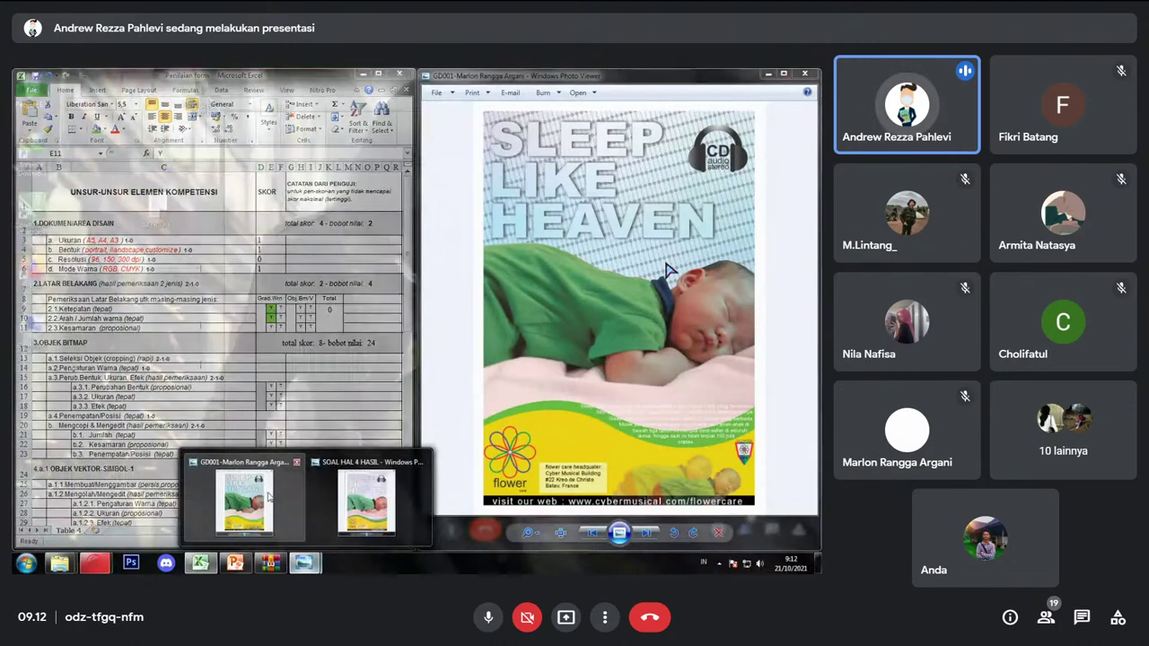
{"action": "left_click", "coordinate": [367, 501]}
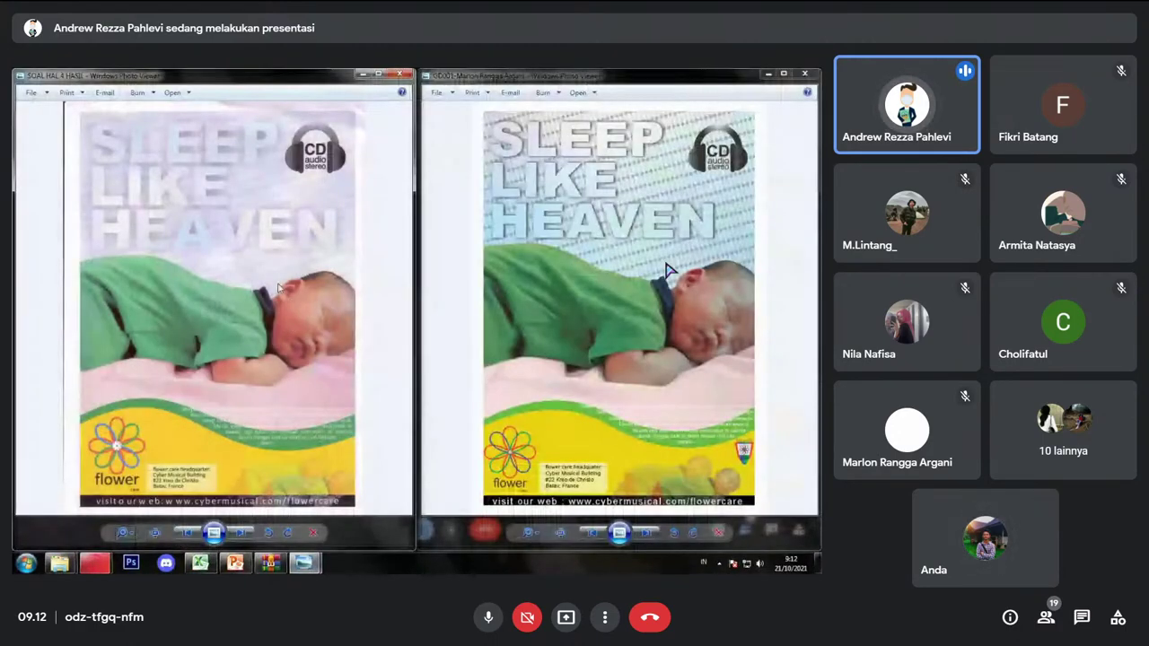
{"action": "scroll", "coordinate": [278, 287], "scroll_direction": "up", "scroll_amount": 3}
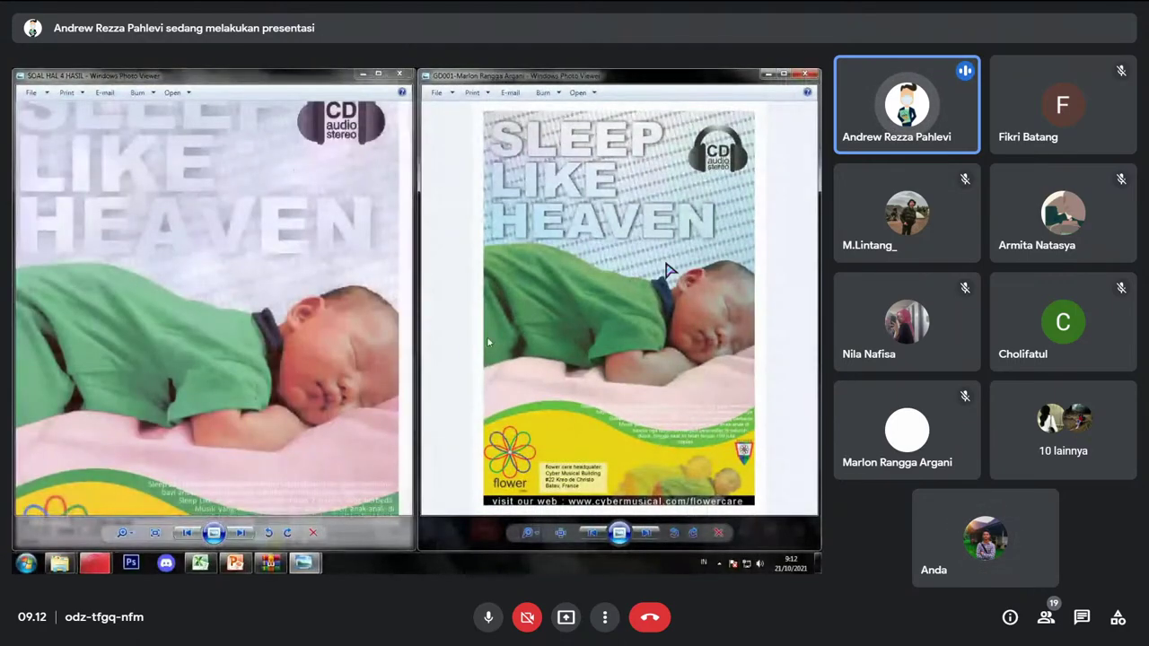
{"action": "mouse_move", "coordinate": [305, 563]}
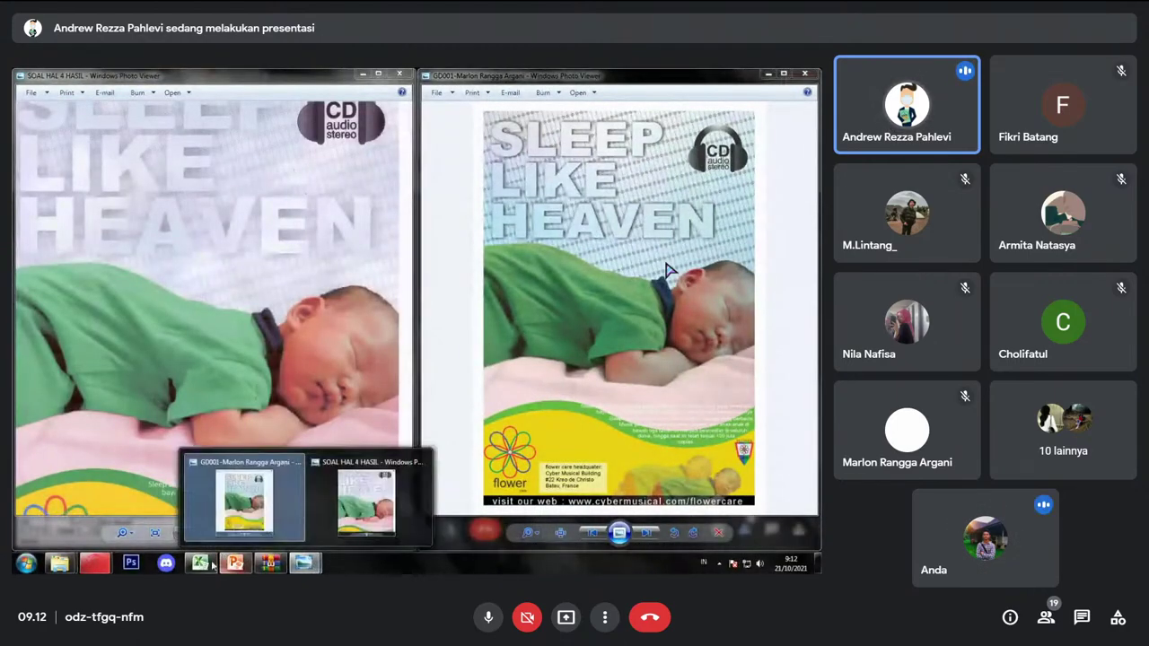
{"action": "left_click", "coordinate": [217, 521]}
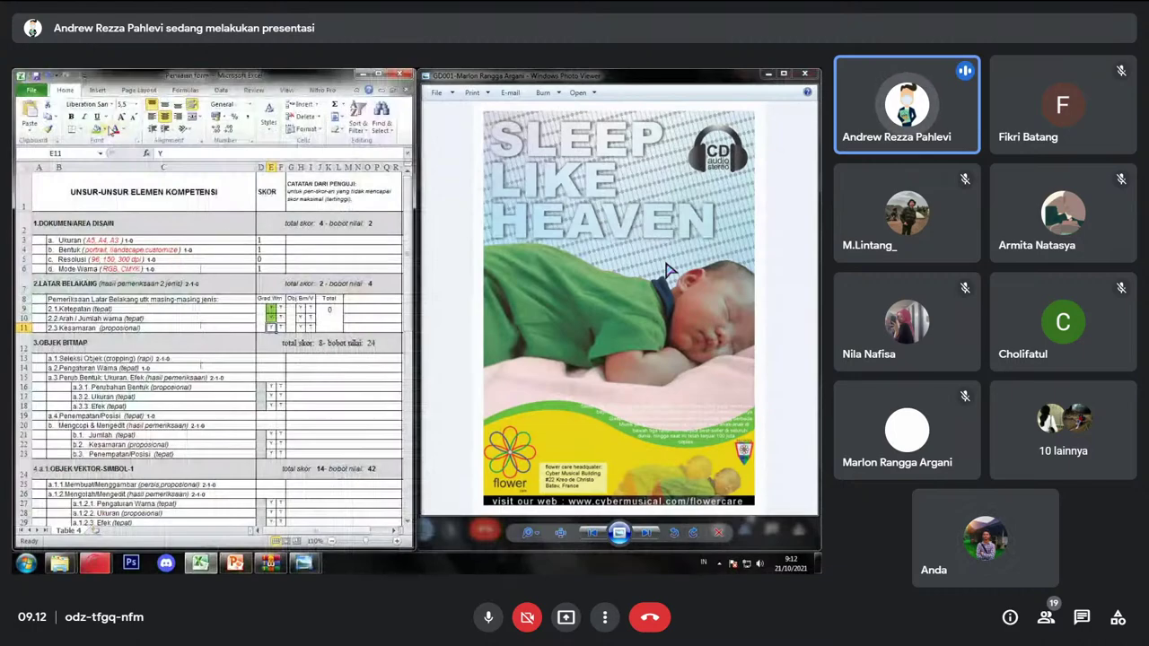
Step: Apply green and yellow fills to the remaining 2.LATAR BELAKANG marks
{"action": "left_click", "coordinate": [101, 129]}
{"action": "left_click", "coordinate": [106, 214]}
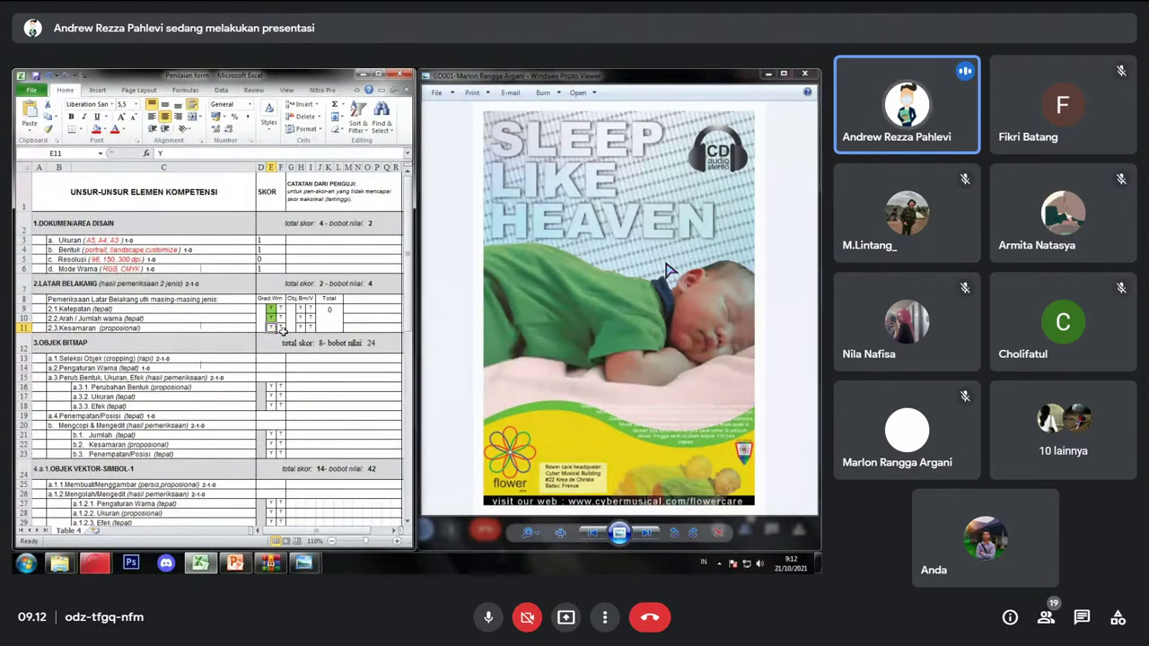
{"action": "left_click", "coordinate": [281, 327]}
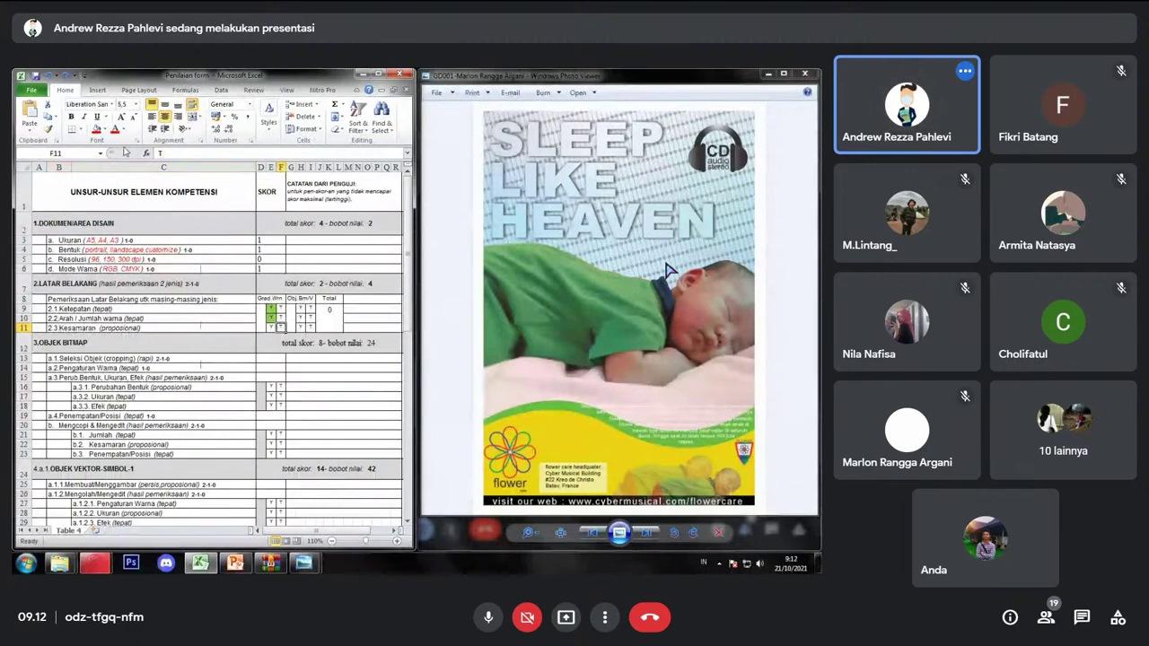
{"action": "left_click", "coordinate": [102, 129]}
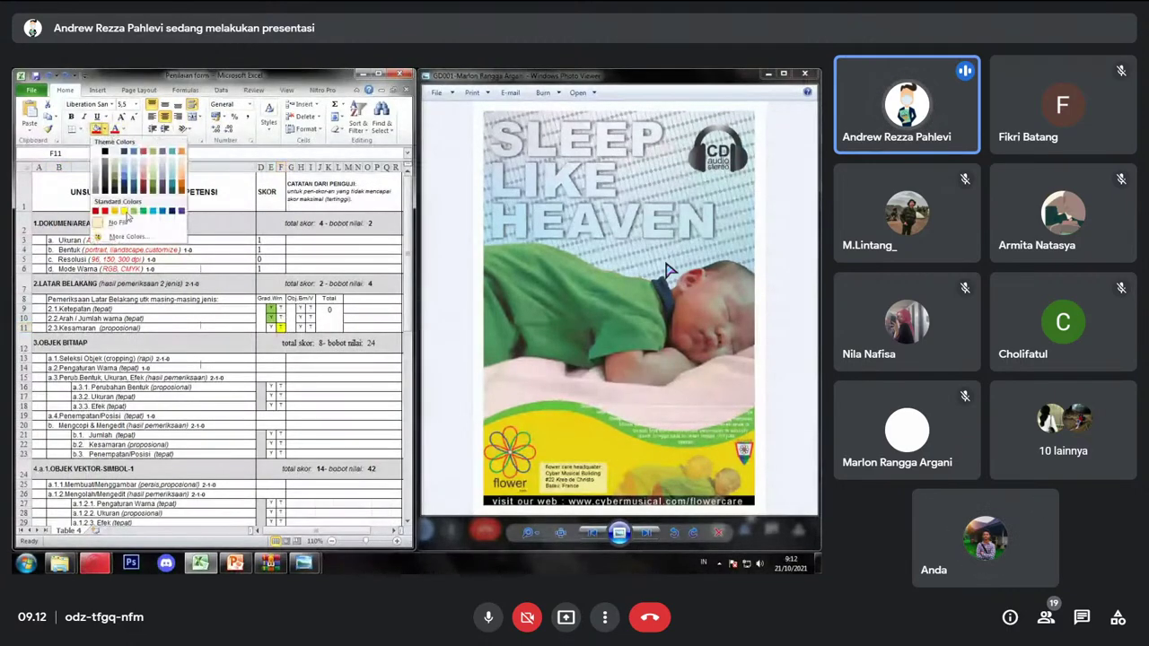
{"action": "left_click", "coordinate": [134, 211]}
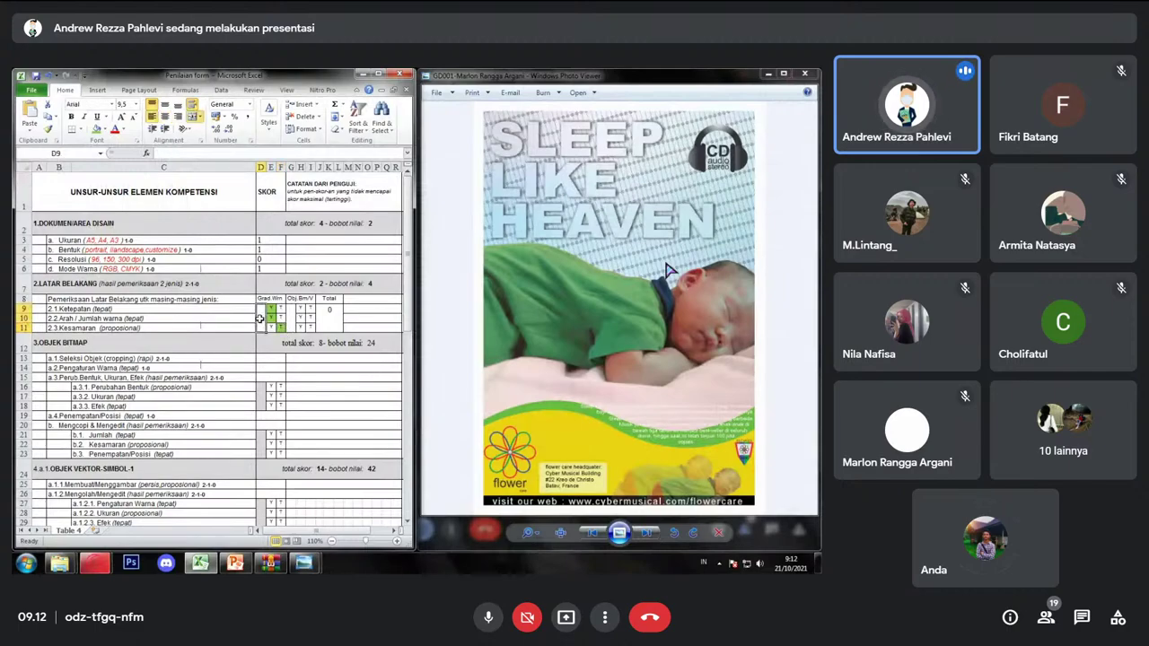
{"action": "key", "text": "Down"}
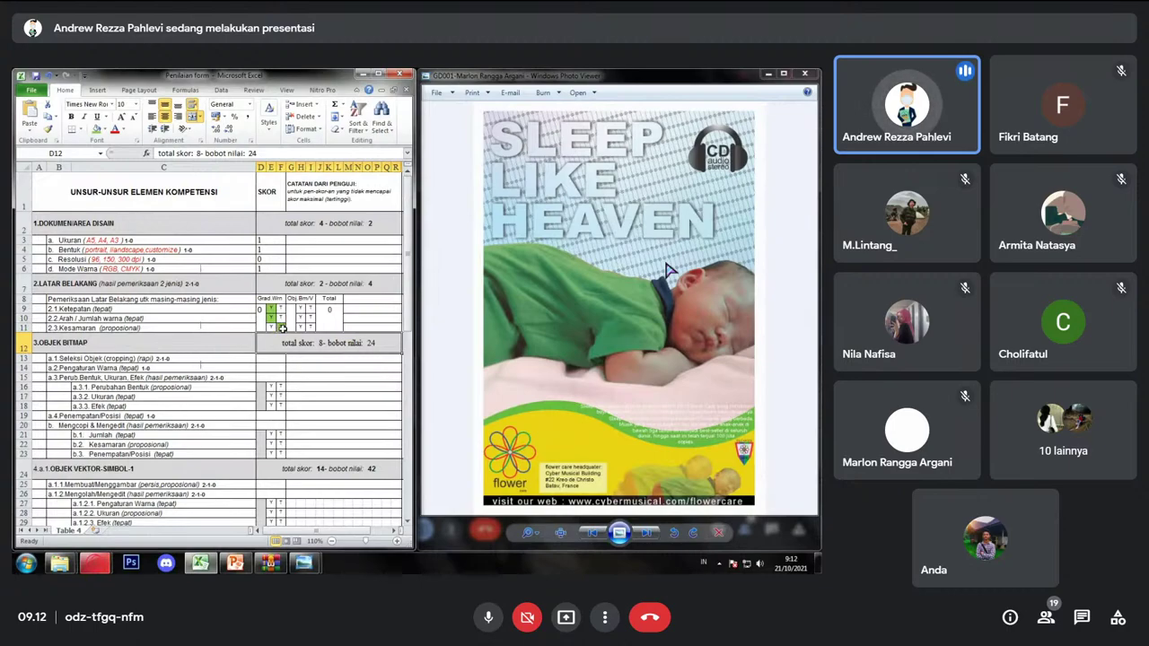
{"action": "left_click", "coordinate": [282, 328]}
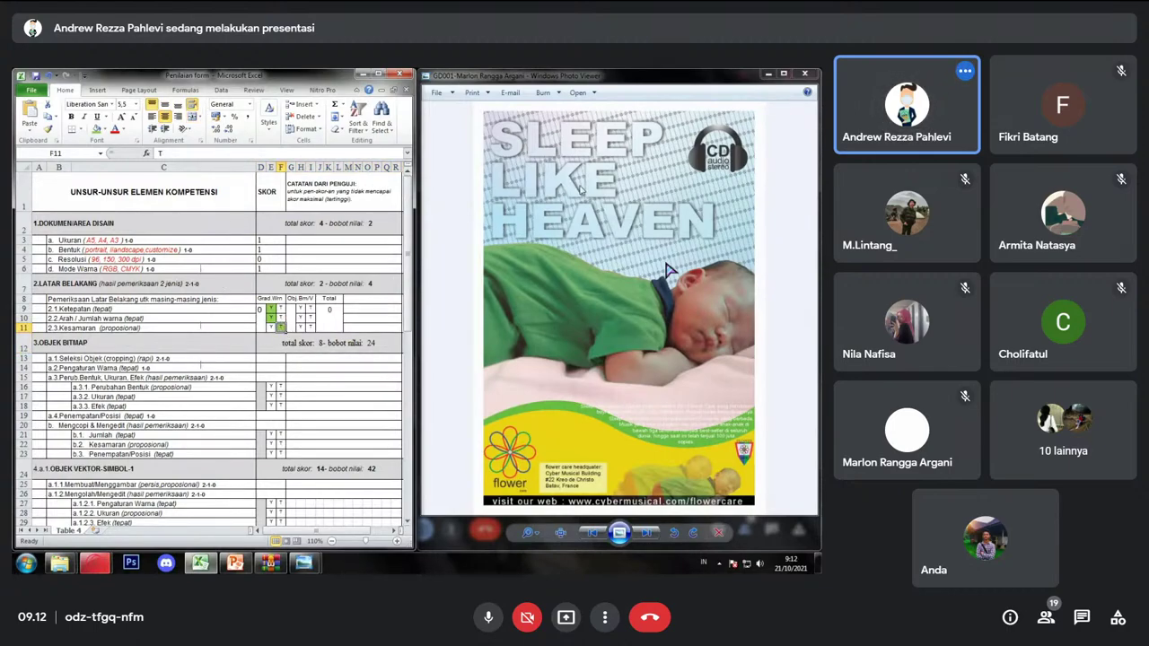
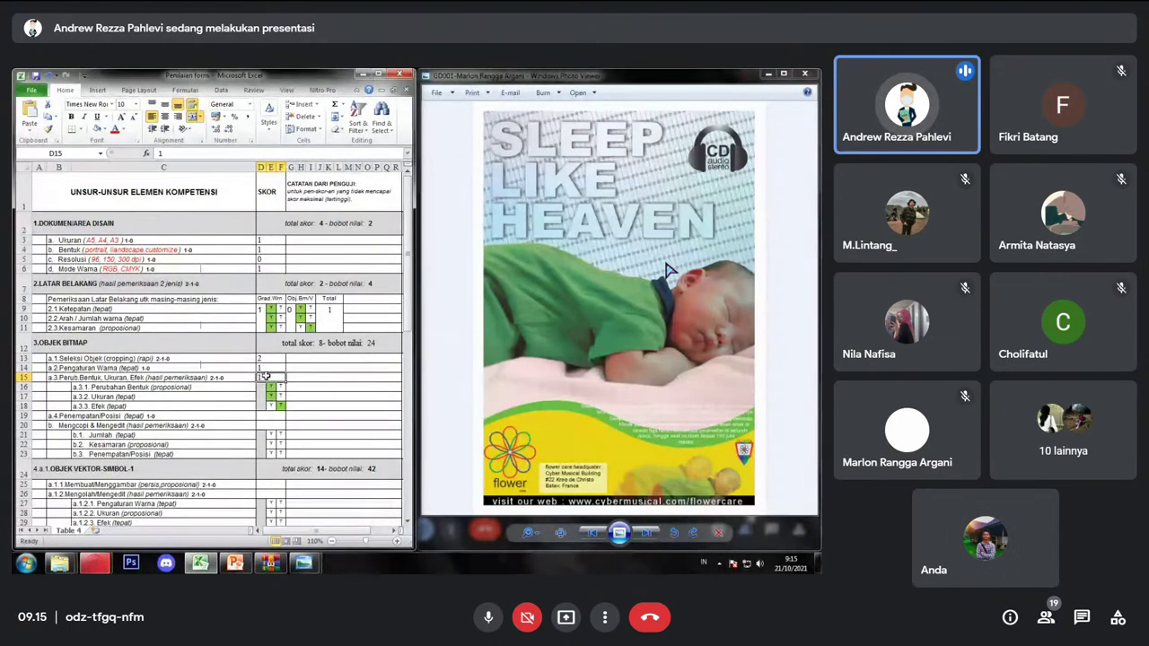
Step: Score the a.4 placement item as 1 in D19
{"action": "left_click", "coordinate": [310, 388]}
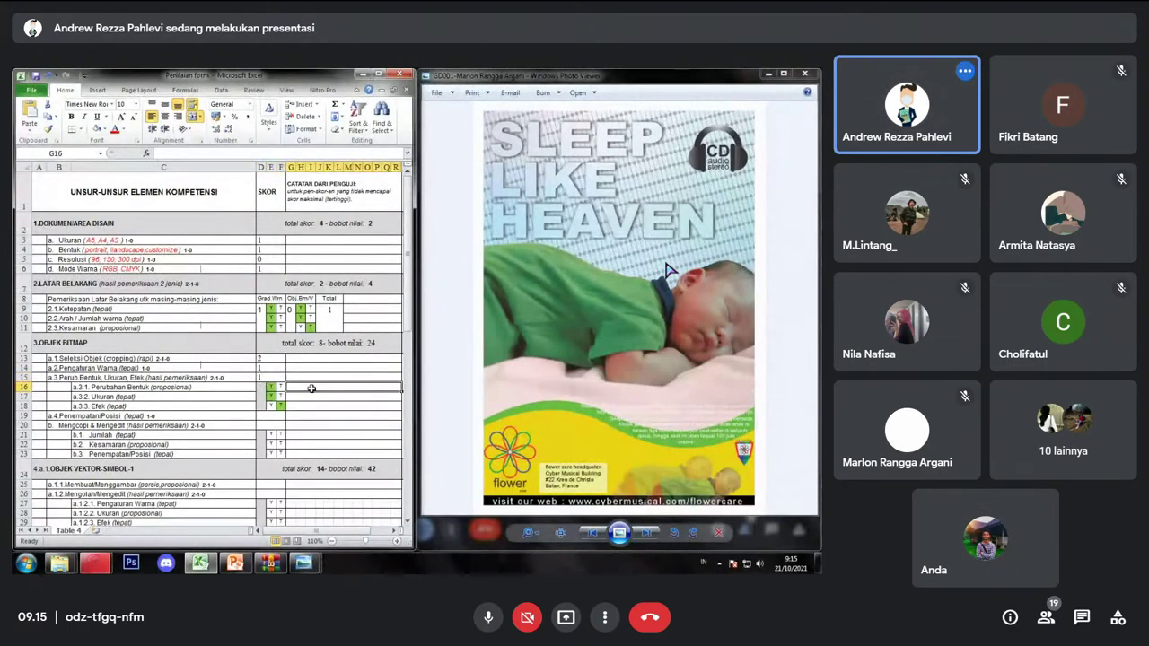
{"action": "scroll", "coordinate": [284, 396], "scroll_direction": "down", "scroll_amount": 1}
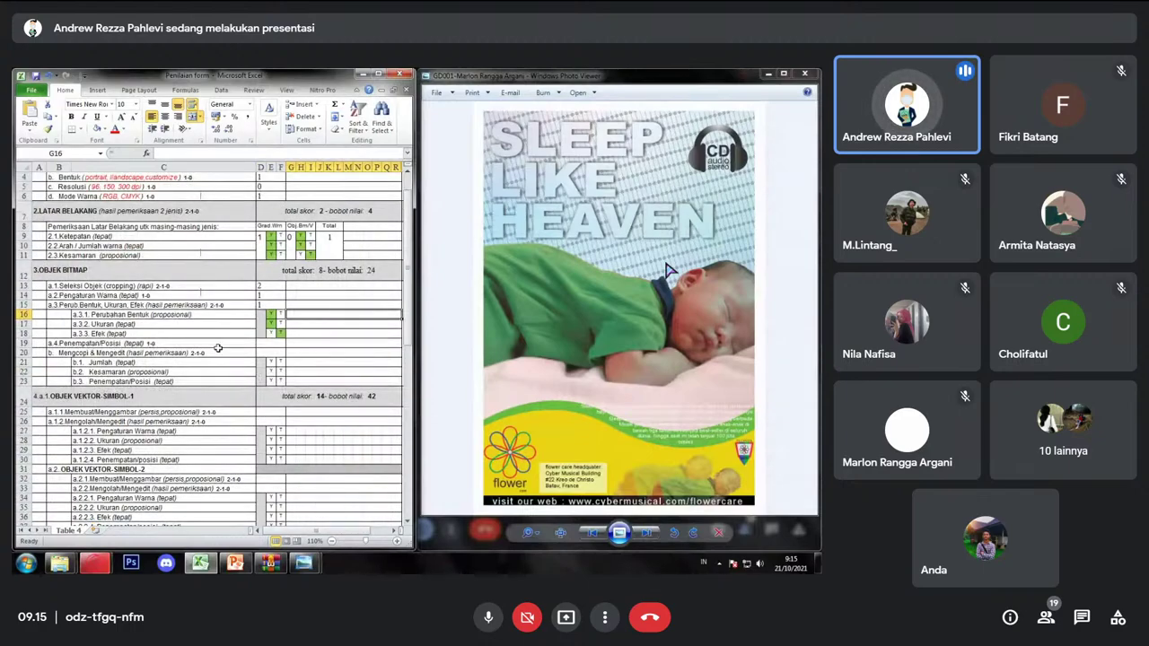
{"action": "left_click", "coordinate": [276, 344]}
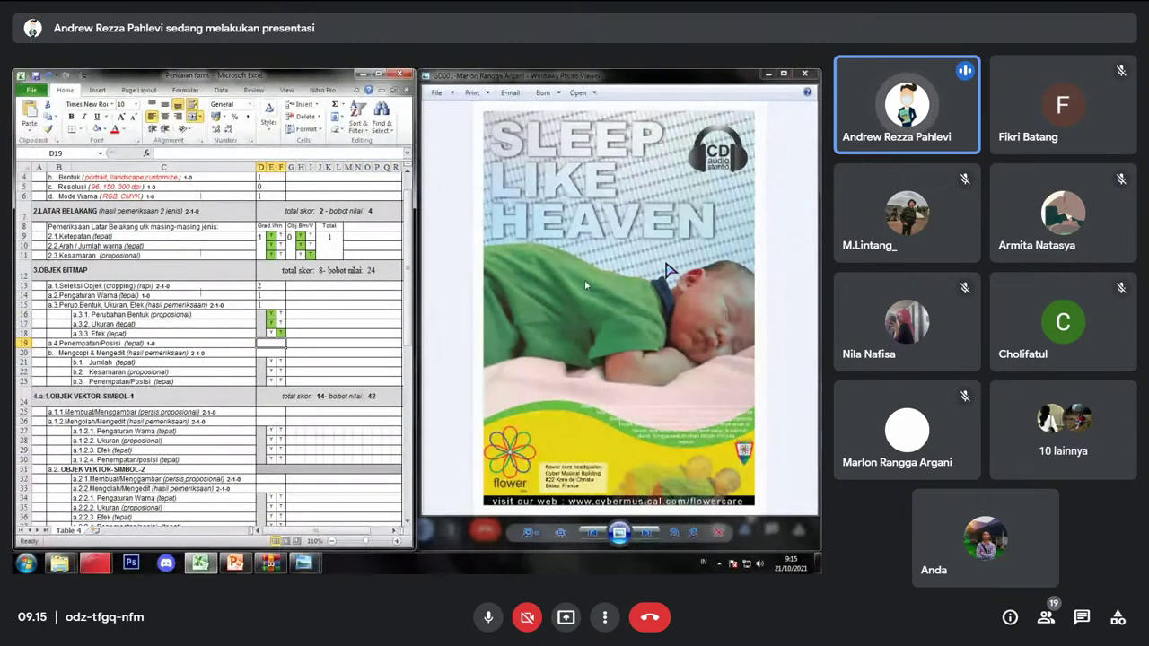
{"action": "type", "text": "1"}
{"action": "key", "text": "Return"}
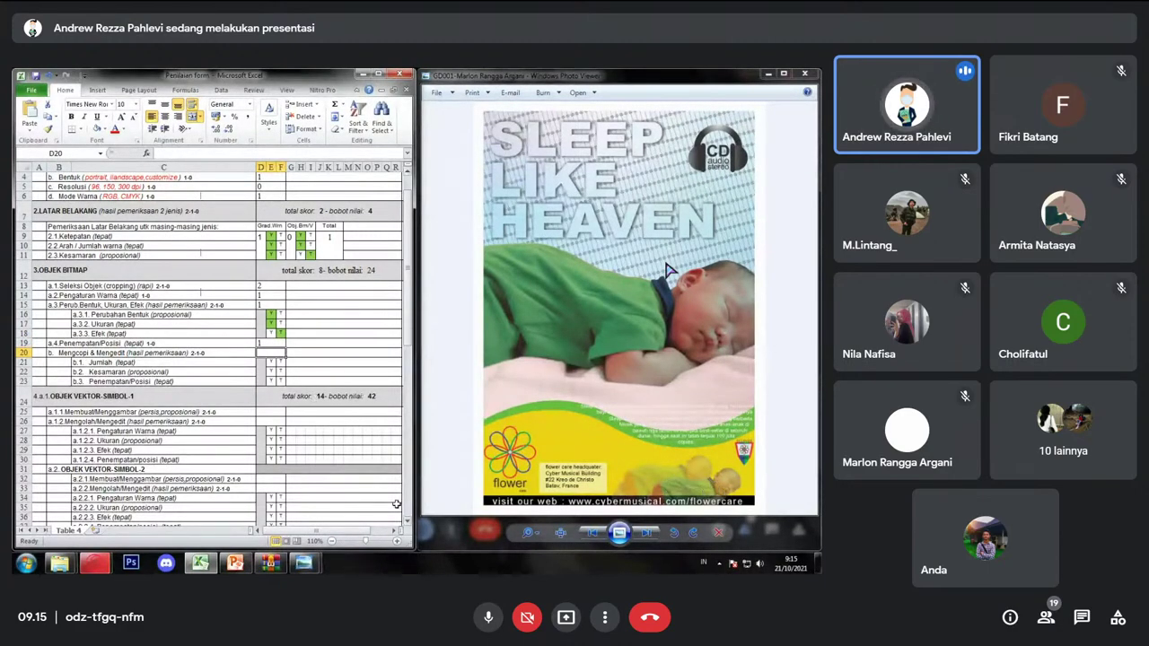
Step: Fill the b.1 Jumlah Y check in E21 green after comparing with the poster
{"action": "mouse_move", "coordinate": [304, 563]}
{"action": "left_click", "coordinate": [302, 520]}
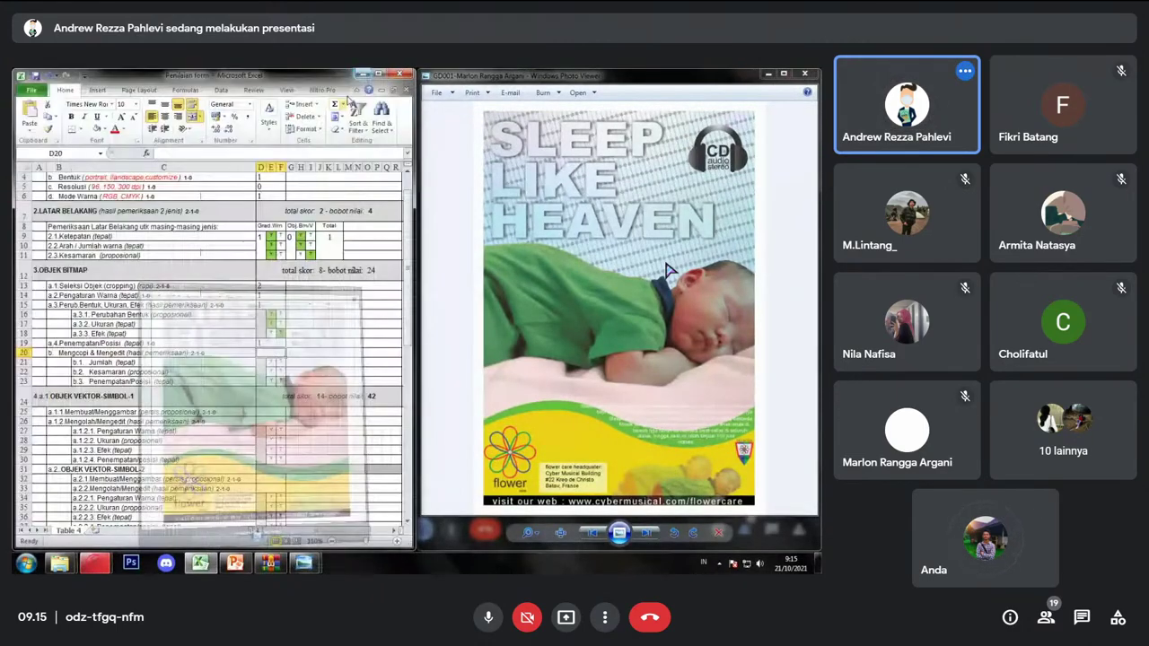
{"action": "left_click", "coordinate": [265, 413]}
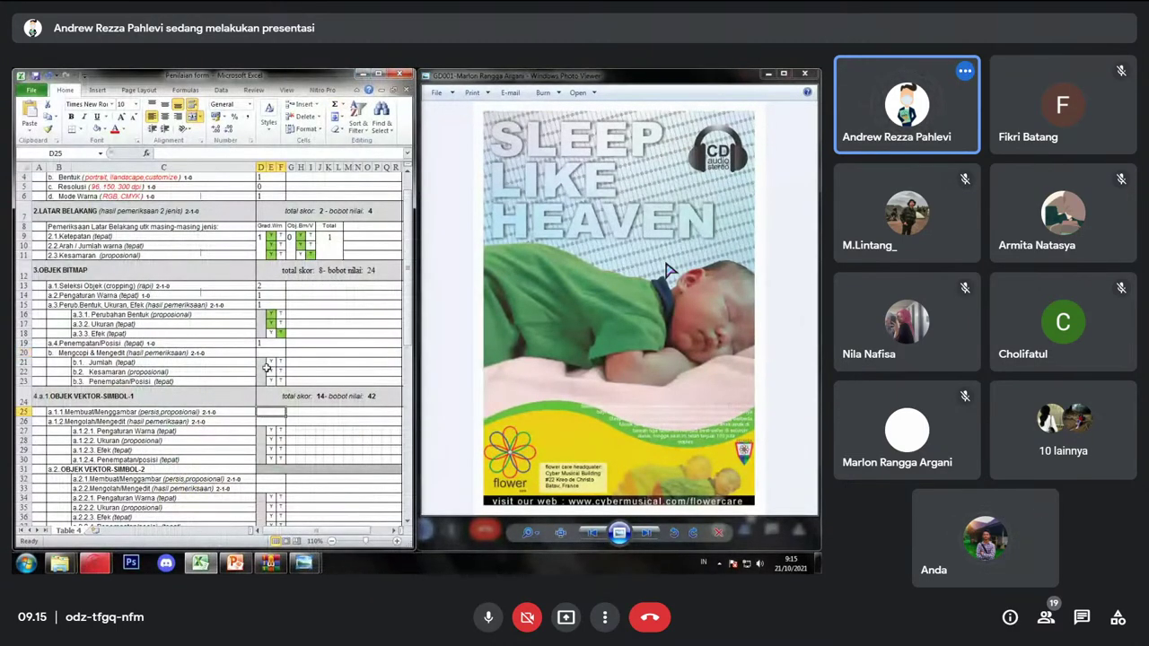
{"action": "left_click", "coordinate": [269, 363]}
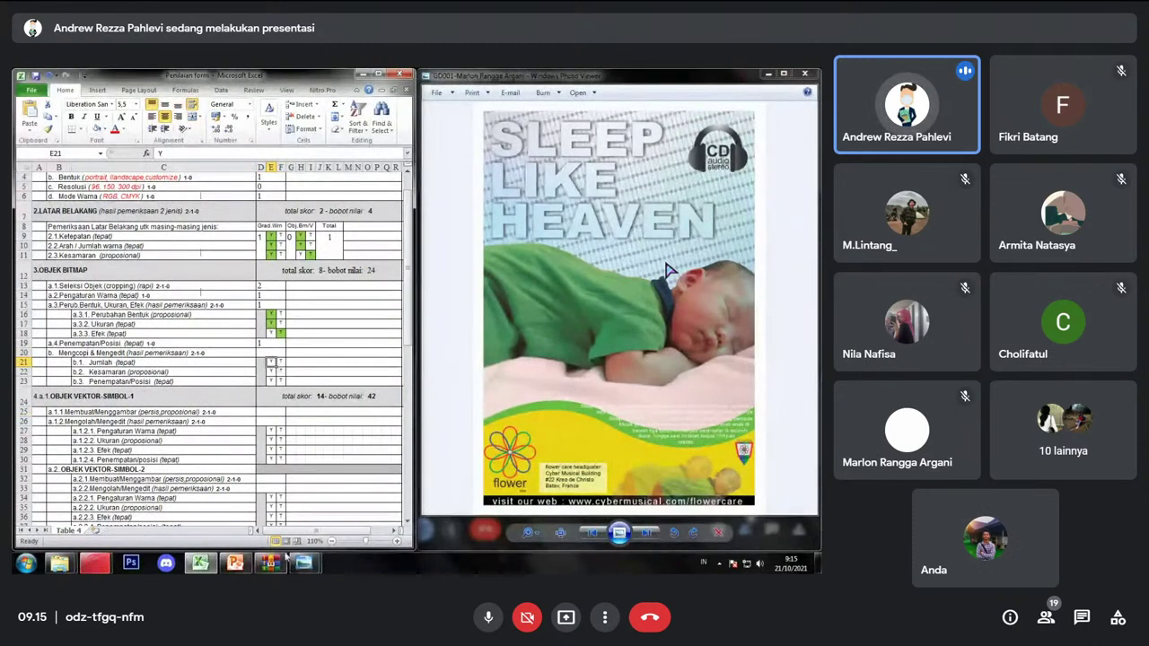
{"action": "left_click", "coordinate": [250, 499]}
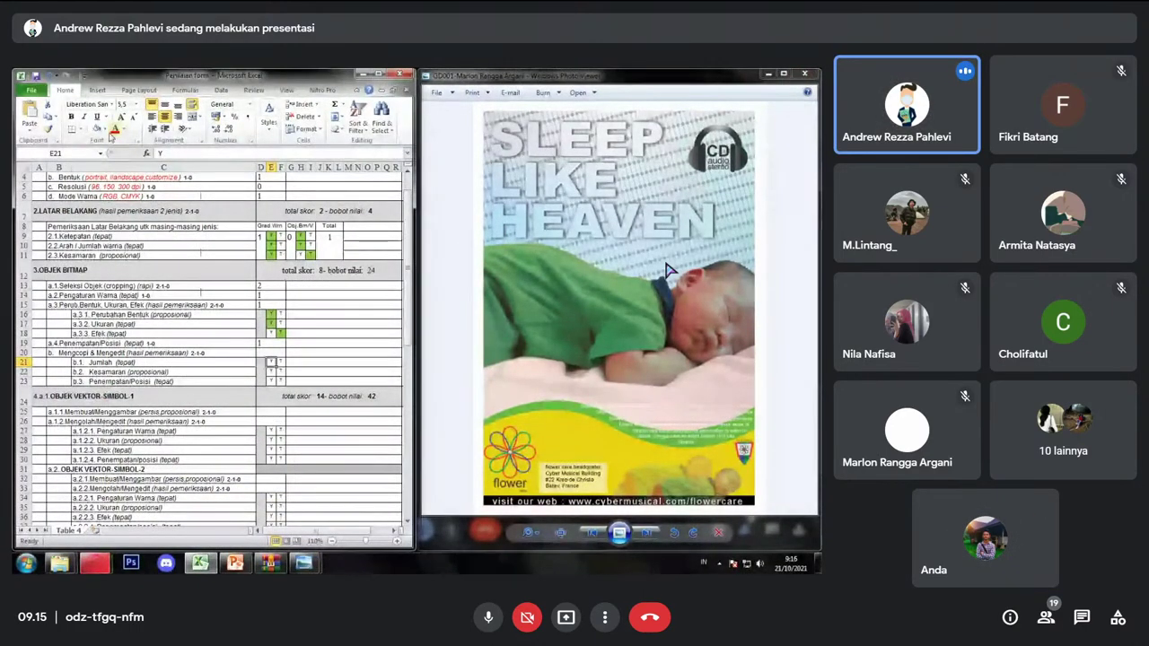
{"action": "left_click", "coordinate": [111, 132]}
{"action": "left_click", "coordinate": [131, 210]}
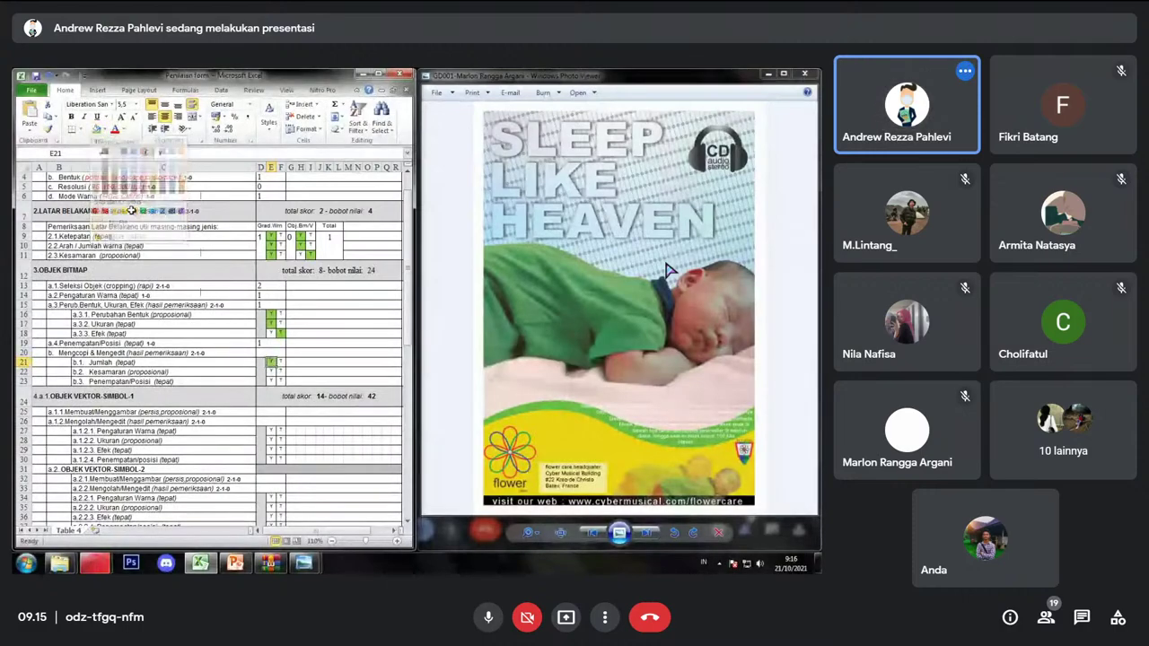
{"action": "key", "text": "Down"}
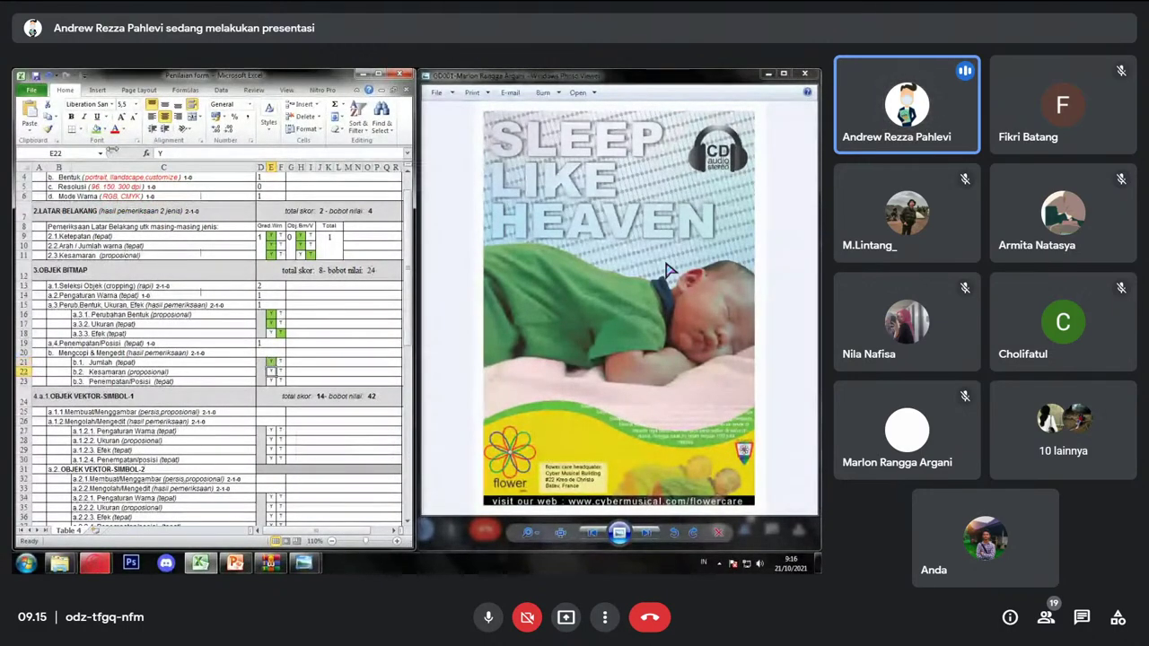
{"action": "mouse_move", "coordinate": [303, 563]}
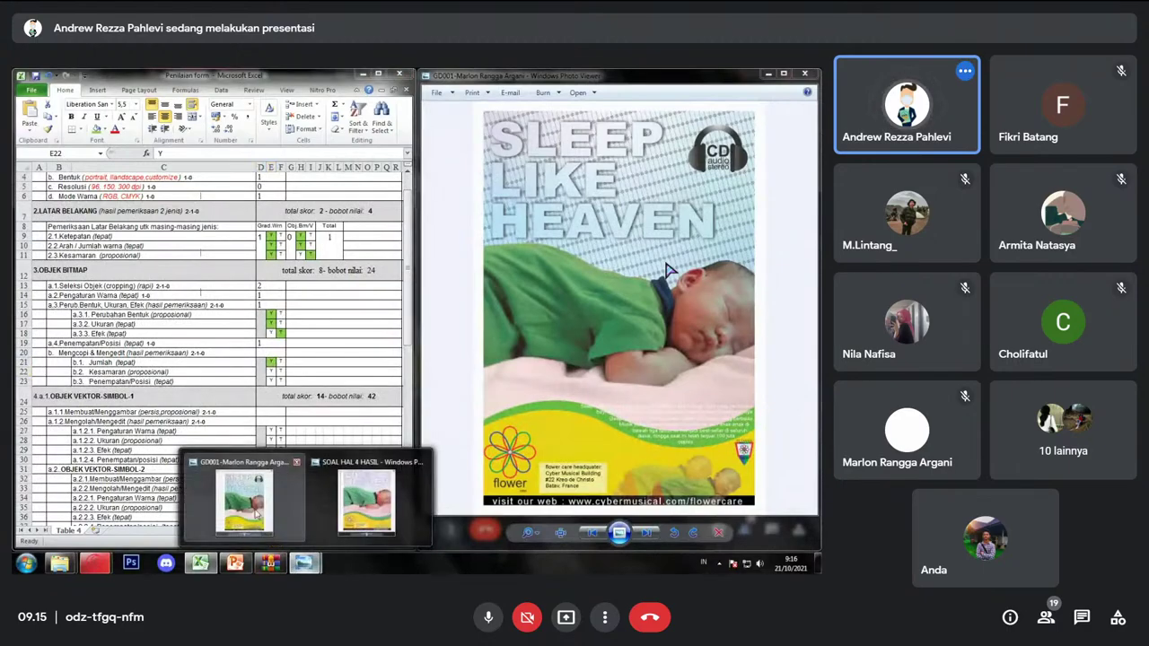
{"action": "left_click", "coordinate": [366, 500]}
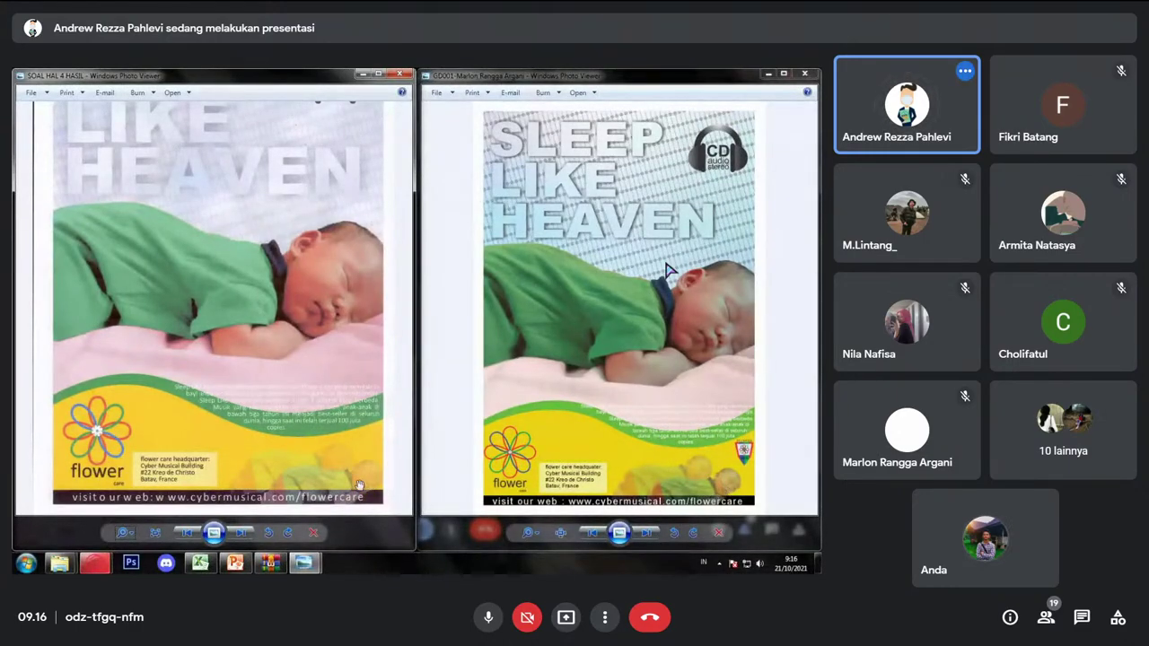
{"action": "left_click", "coordinate": [364, 75]}
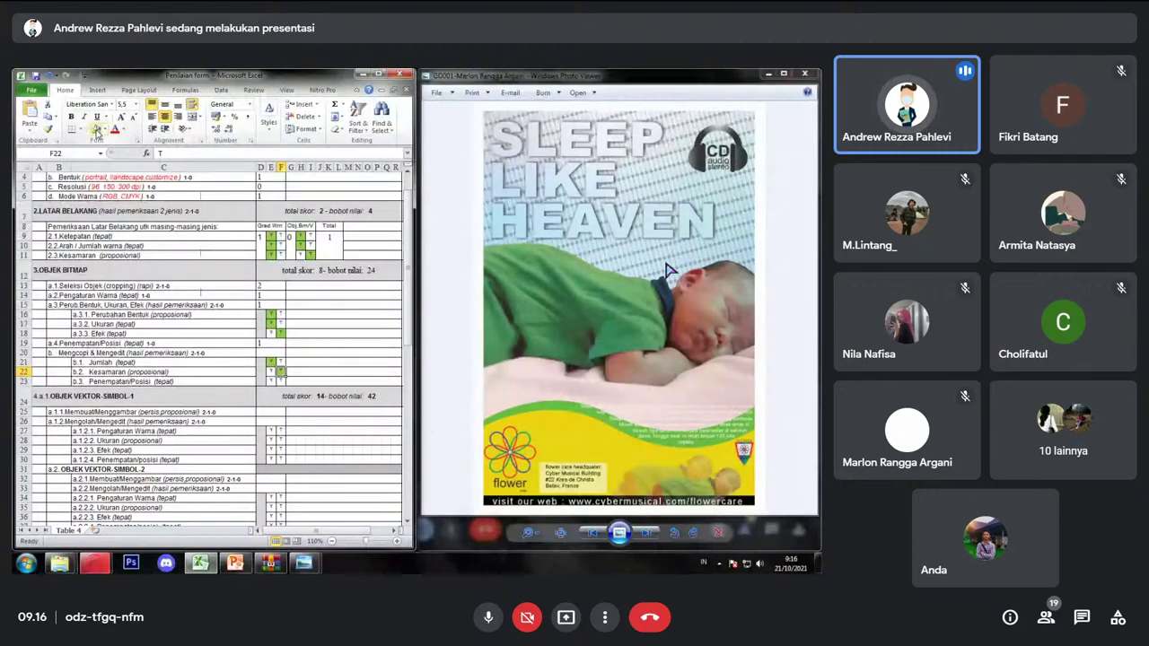
Step: Move to the b.3 check and bring up the reference poster for comparison
{"action": "key", "text": "Down"}
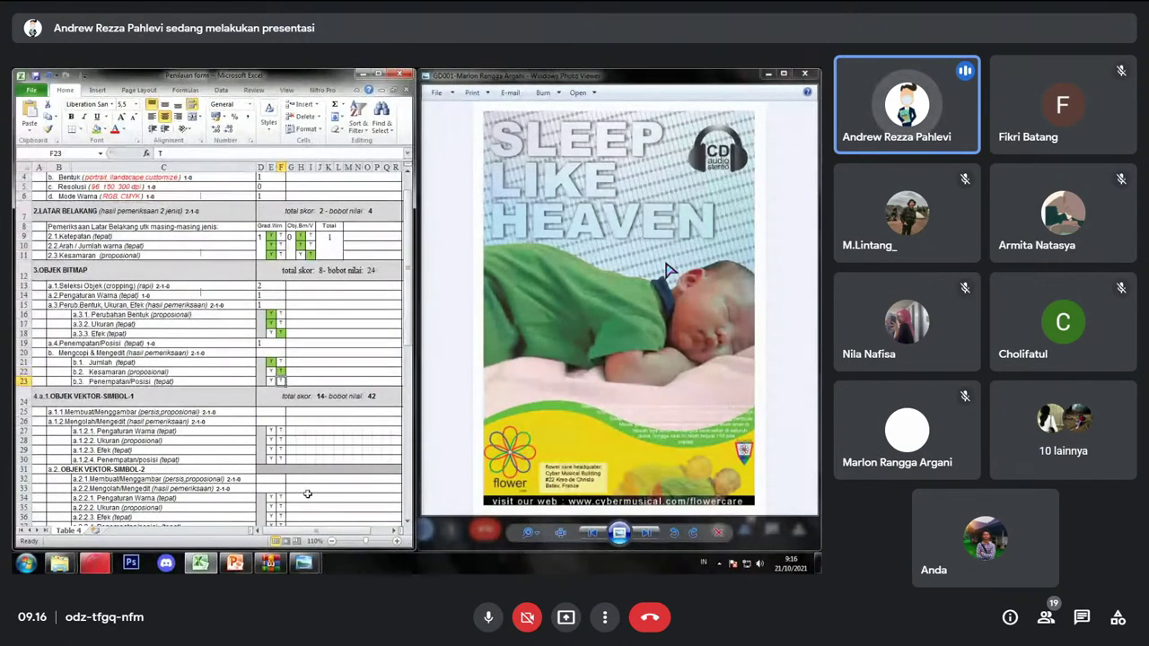
{"action": "left_click", "coordinate": [305, 563]}
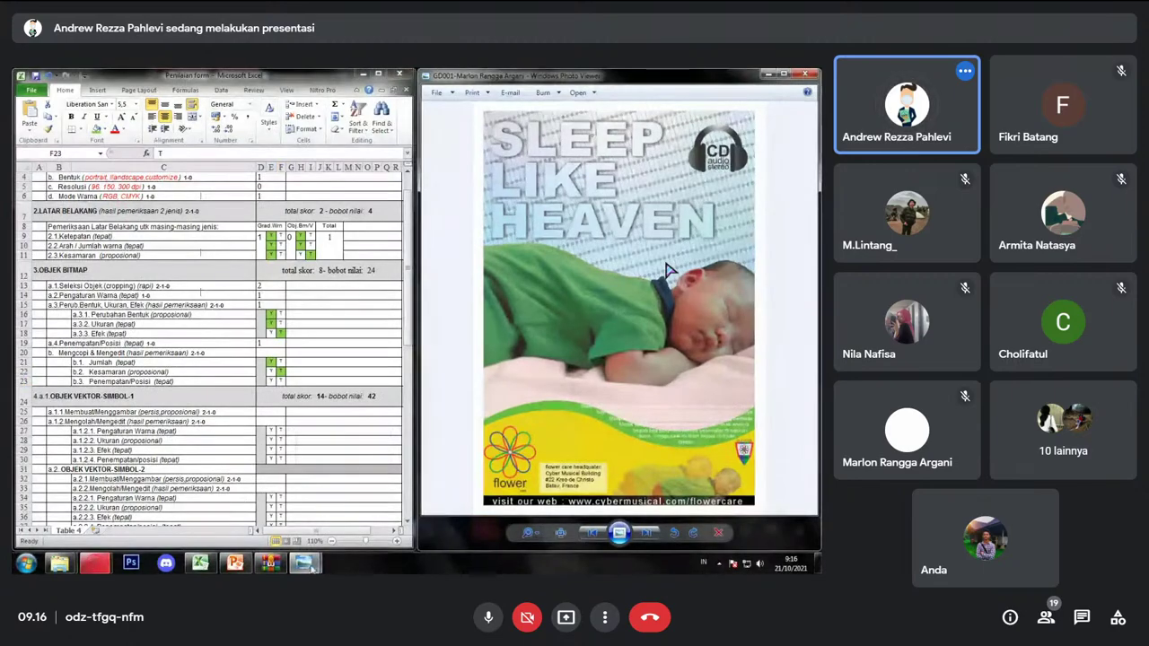
{"action": "left_click", "coordinate": [373, 482]}
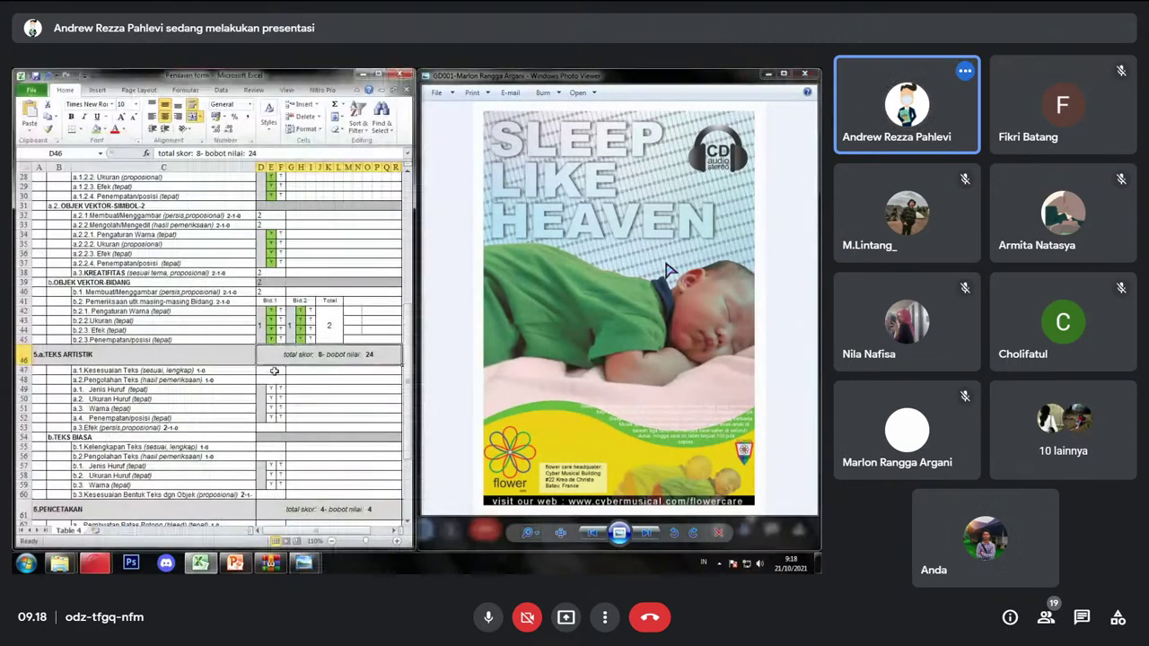
Step: Score the text suitability and text processing items as 1 each
{"action": "key", "text": "Return"}
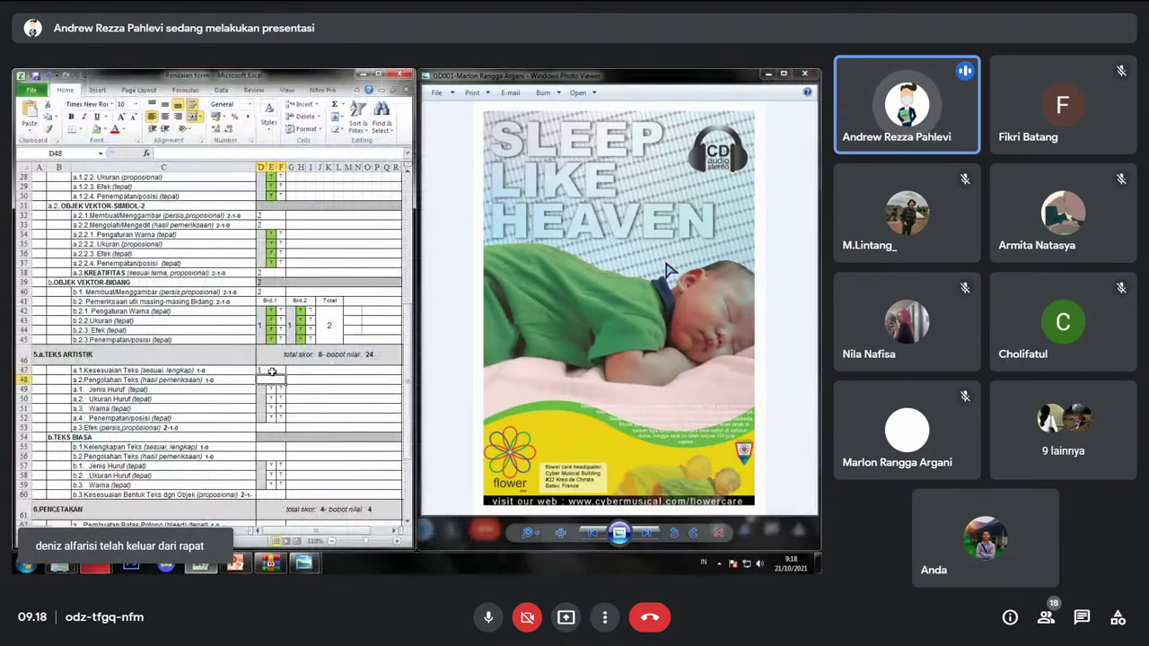
{"action": "type", "text": "1"}
{"action": "key", "text": "Return"}
{"action": "key", "text": "Down"}
{"action": "key", "text": "Down"}
{"action": "key", "text": "Down"}
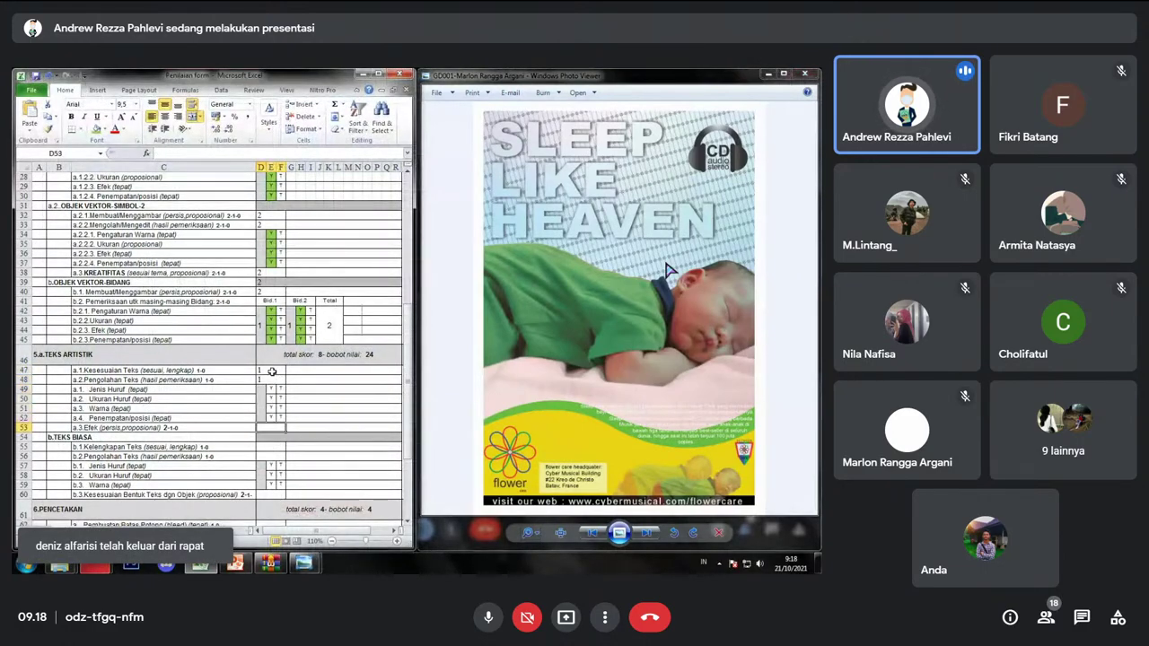
{"action": "key", "text": "Up"}
{"action": "key", "text": "Up"}
{"action": "key", "text": "Up"}
{"action": "key", "text": "shift+Down"}
{"action": "key", "text": "shift+Down"}
{"action": "key", "text": "shift+Down"}
{"action": "key", "text": "Up"}
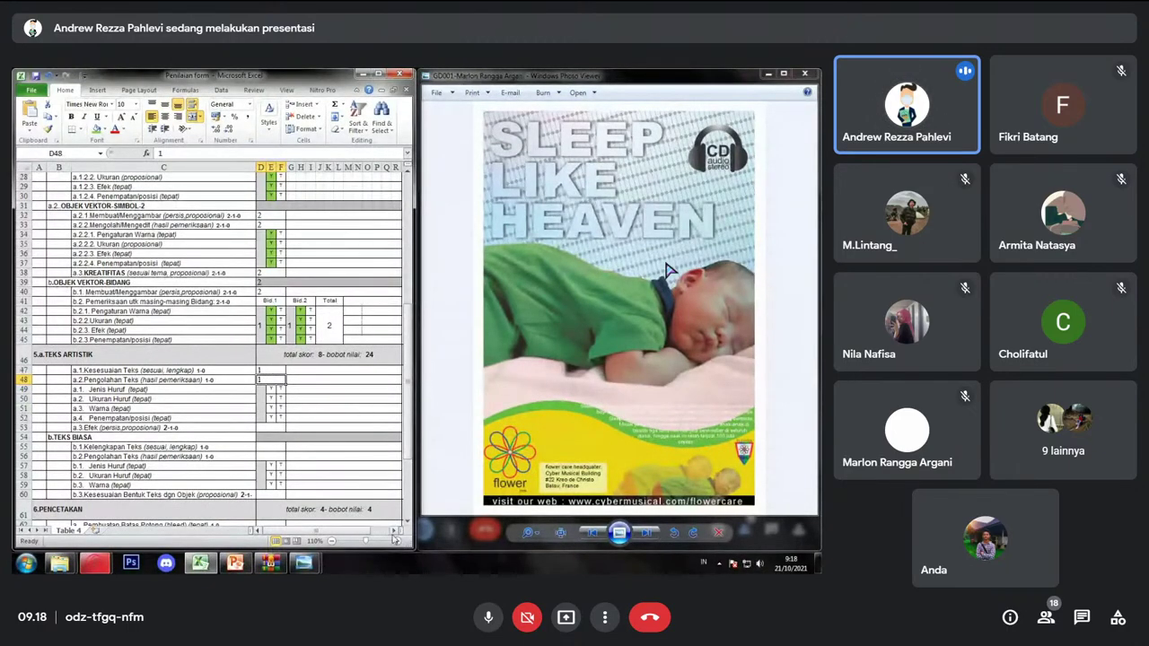
Step: Fill the font size and Warna Y checks green
{"action": "left_click", "coordinate": [271, 390]}
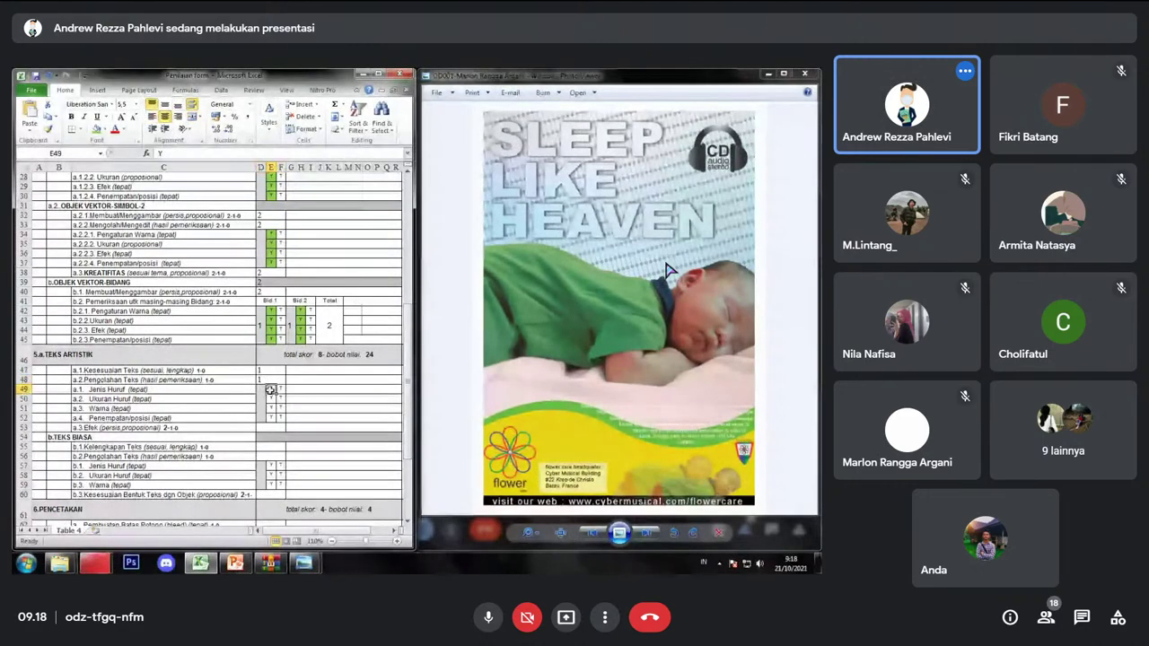
{"action": "key", "text": "Down"}
{"action": "left_click", "coordinate": [96, 129]}
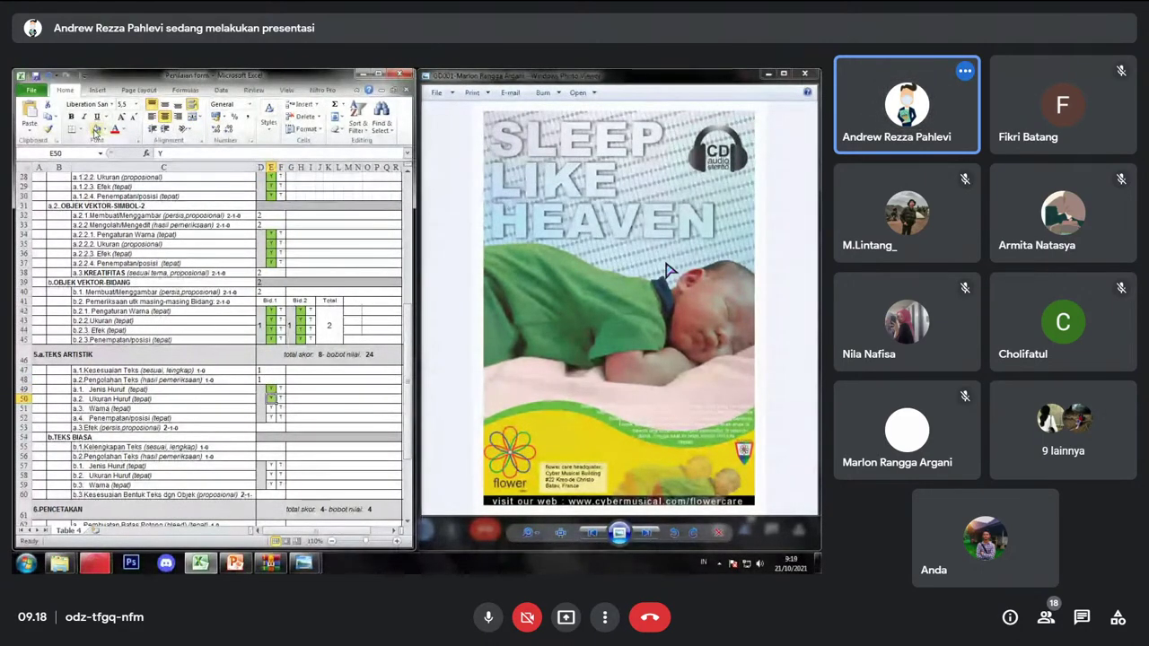
{"action": "key", "text": "Down"}
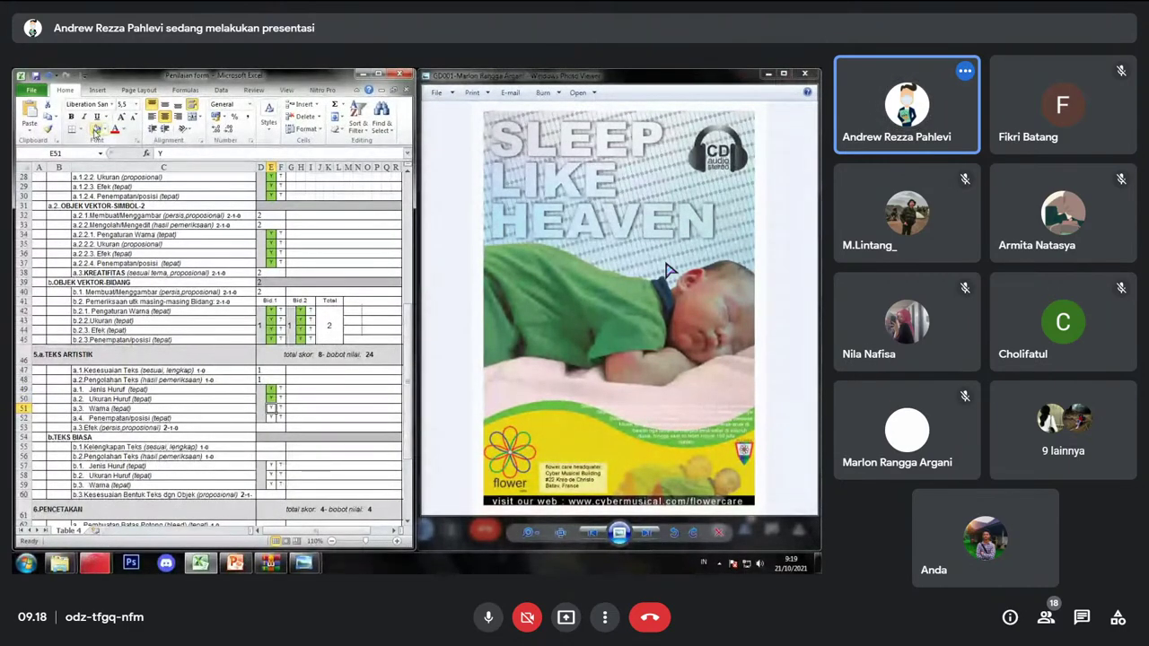
{"action": "left_click", "coordinate": [96, 130]}
{"action": "key", "text": "Down"}
{"action": "key", "text": "Up"}
{"action": "key", "text": "Left"}
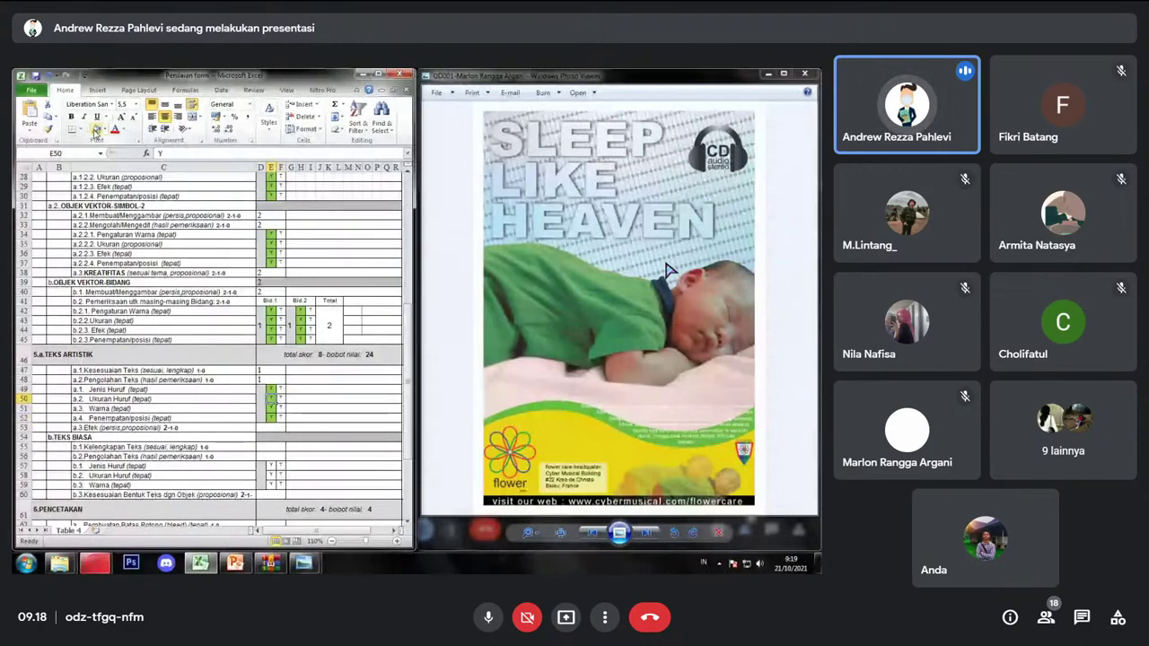
{"action": "key", "text": "Right"}
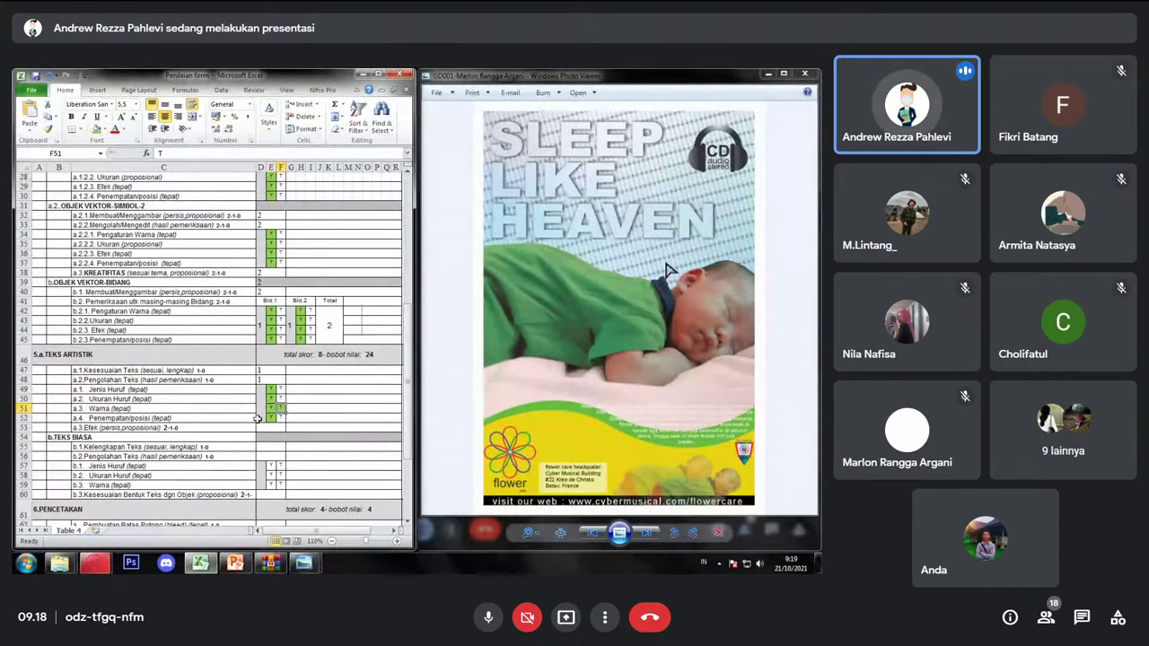
{"action": "left_click", "coordinate": [269, 411]}
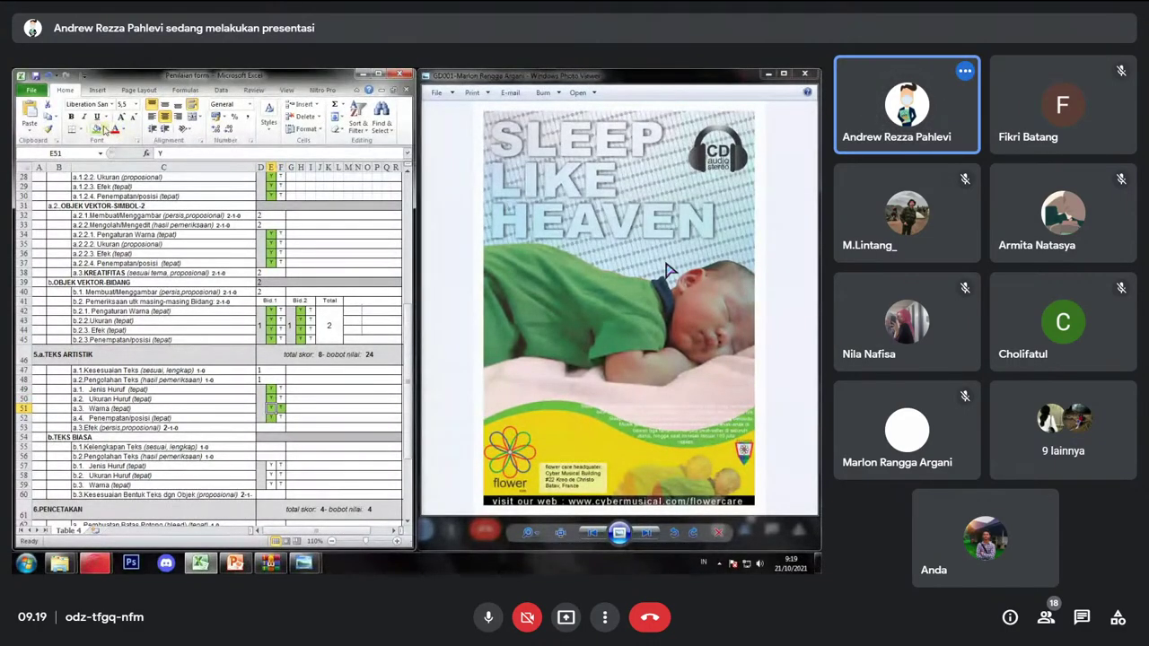
{"action": "left_click", "coordinate": [105, 130]}
Step: Enter 0 in D48 and fill the E51 Y check green
{"action": "left_click", "coordinate": [272, 381]}
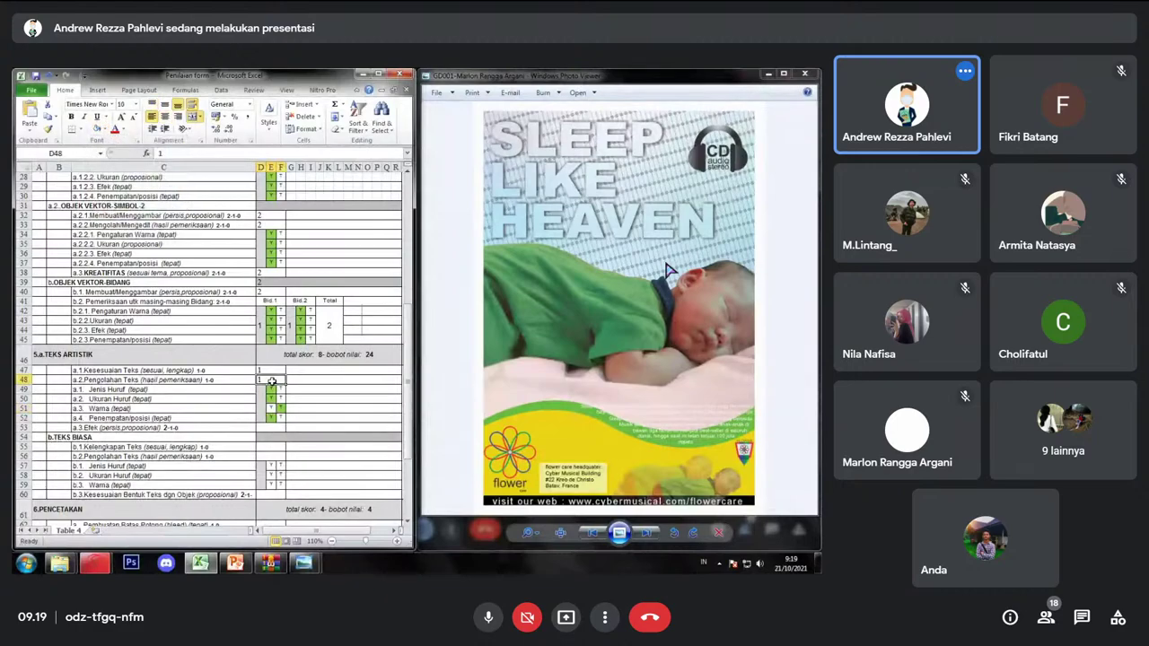
{"action": "type", "text": "0"}
{"action": "key", "text": "Return"}
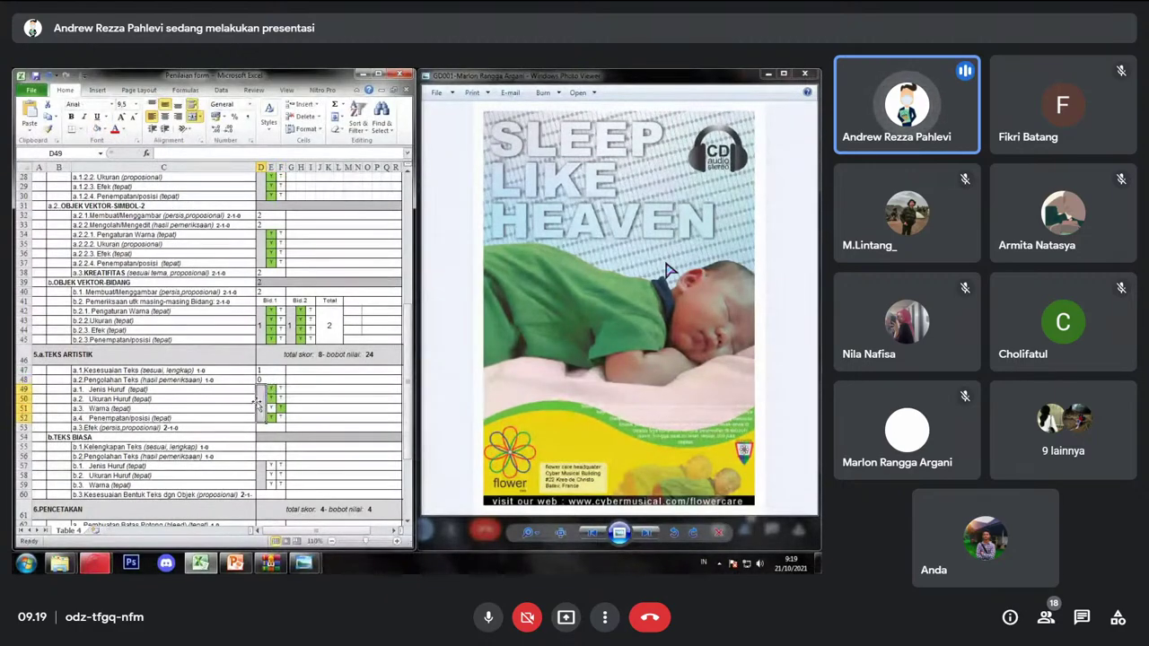
{"action": "left_click", "coordinate": [281, 408]}
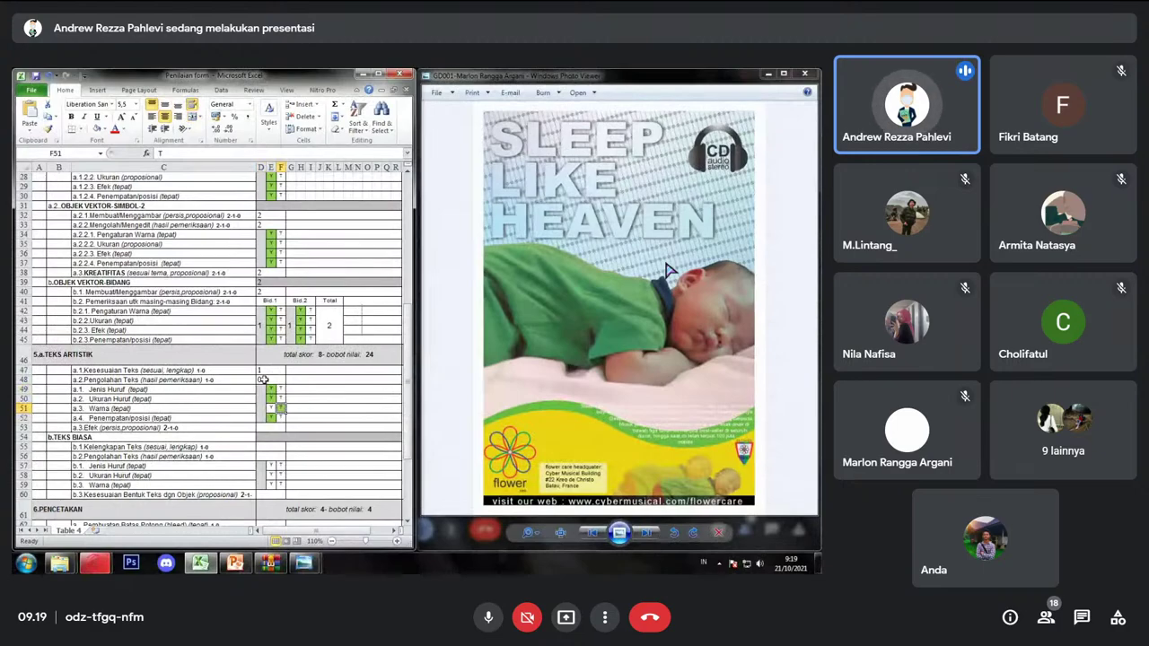
{"action": "left_click", "coordinate": [263, 380]}
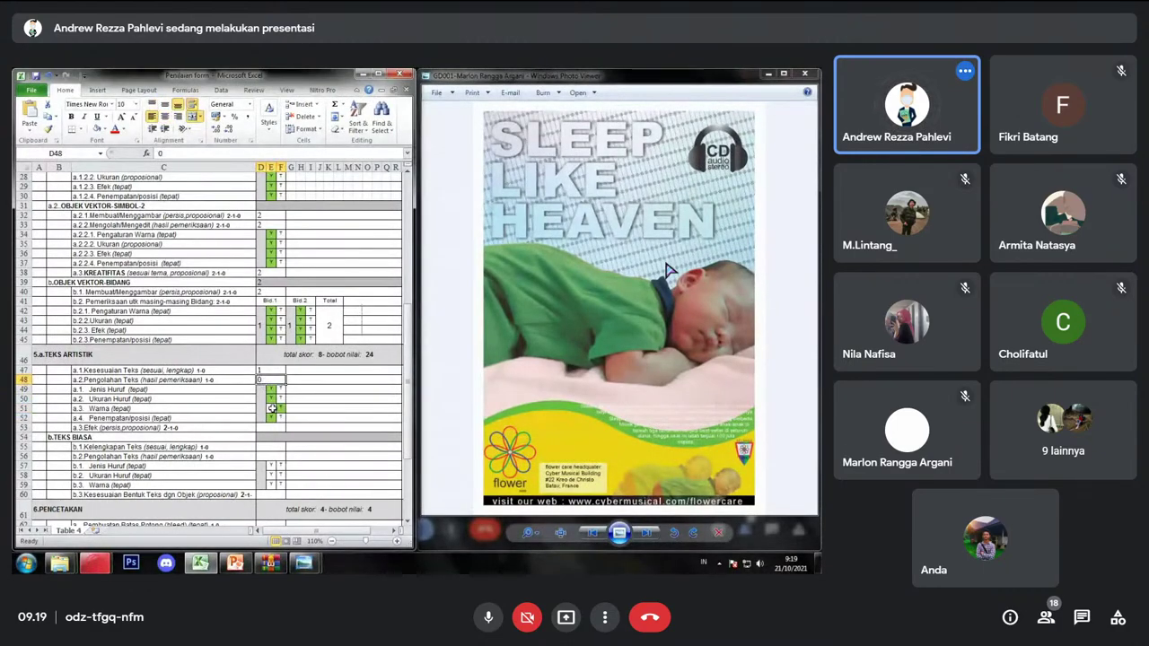
{"action": "left_click", "coordinate": [272, 408]}
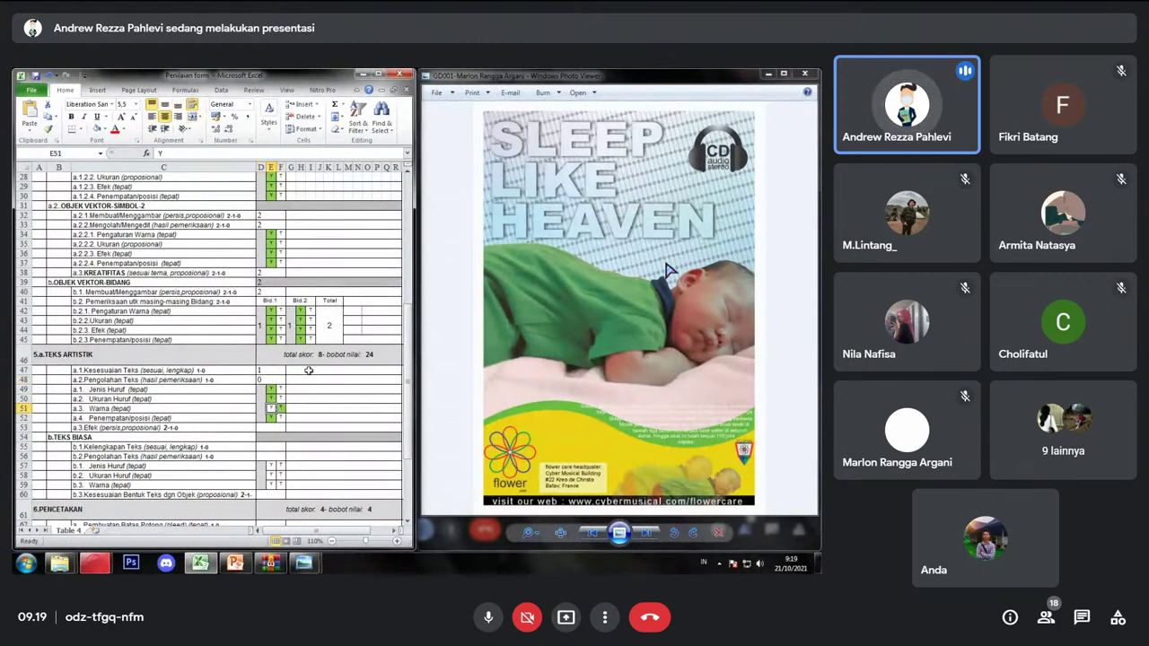
{"action": "left_click", "coordinate": [105, 129]}
{"action": "left_click", "coordinate": [134, 221]}
{"action": "key", "text": "Right"}
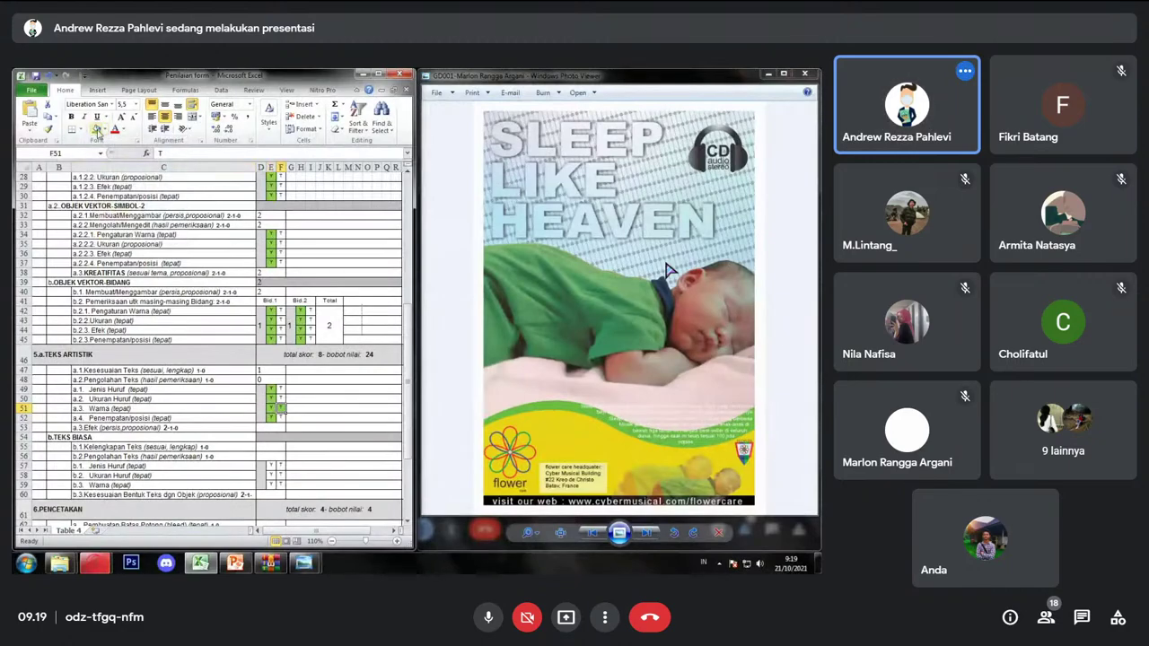
{"action": "left_click", "coordinate": [105, 130]}
{"action": "left_click", "coordinate": [134, 220]}
Step: Change the D48 score to 1 and score D53 as 1
{"action": "left_click", "coordinate": [263, 380]}
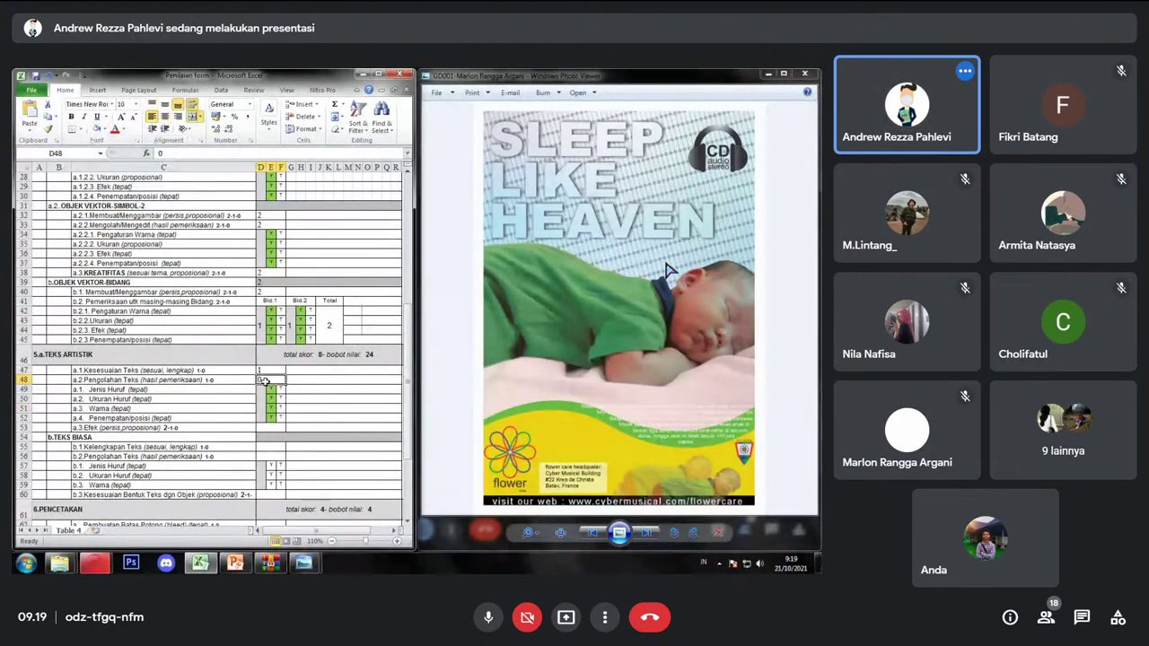
{"action": "type", "text": "1"}
{"action": "key", "text": "Return"}
{"action": "key", "text": "Return"}
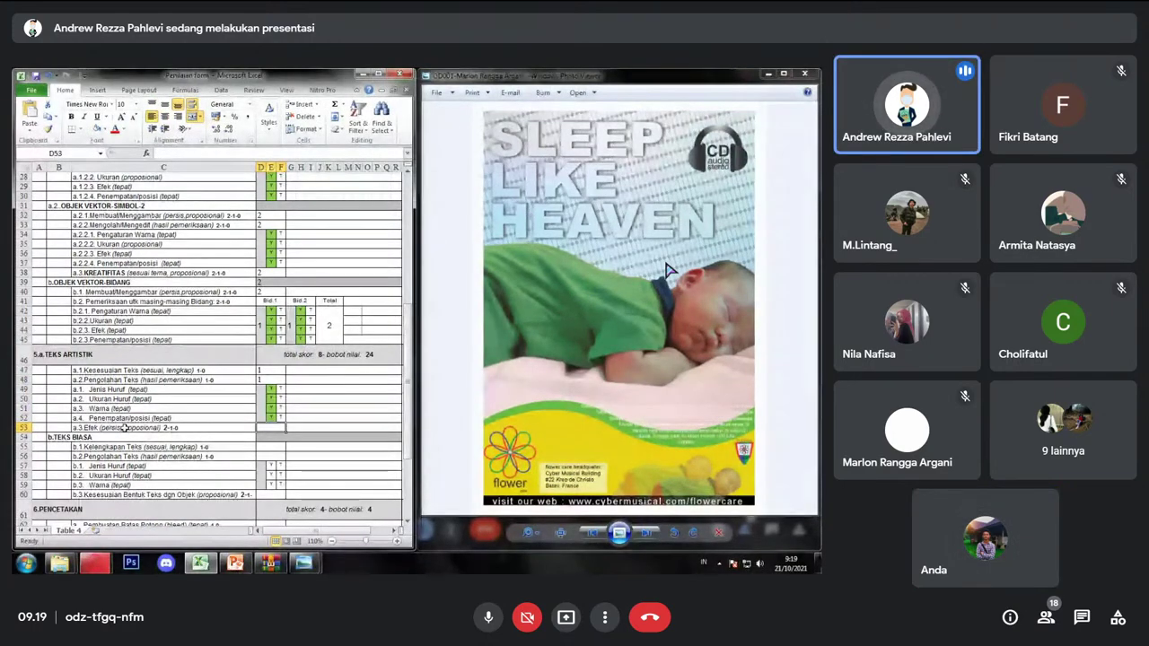
{"action": "type", "text": "1"}
{"action": "key", "text": "Return"}
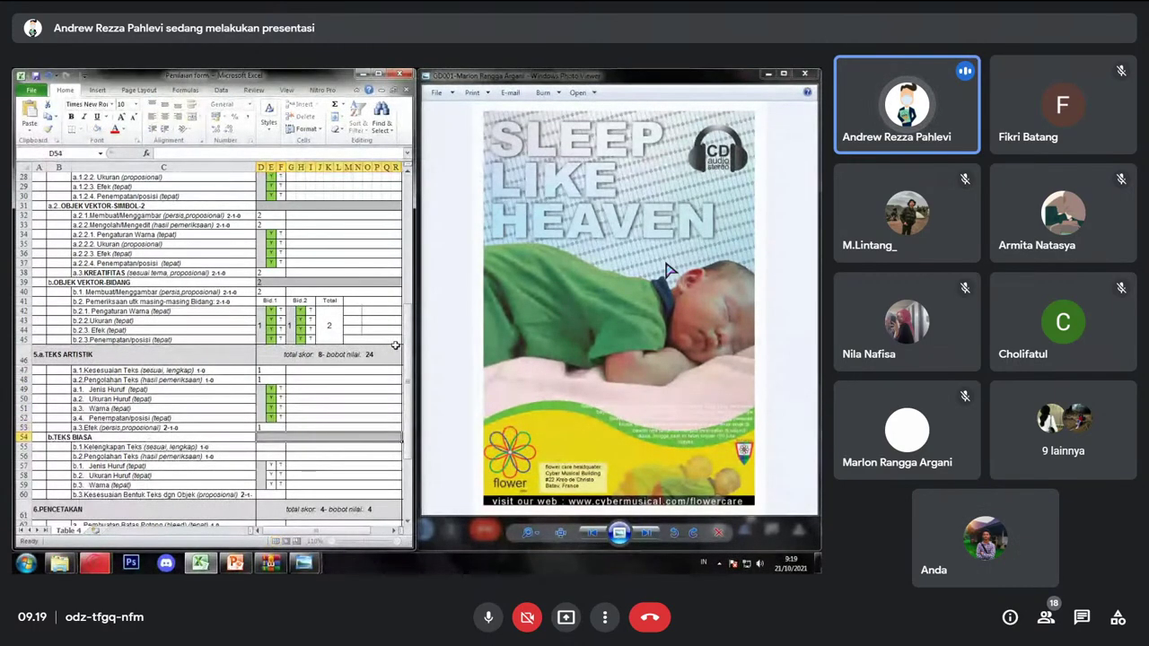
{"action": "key", "text": "Up"}
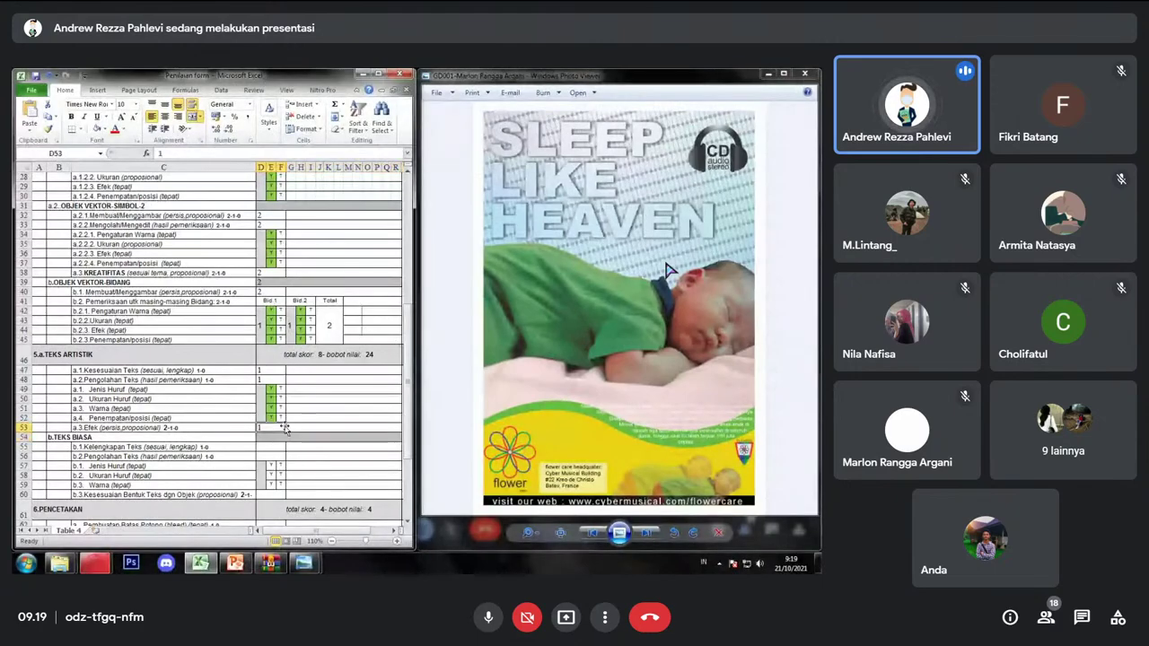
{"action": "scroll", "coordinate": [209, 342], "scroll_direction": "down", "scroll_amount": 1}
{"action": "scroll", "coordinate": [228, 379], "scroll_direction": "down", "scroll_amount": 1}
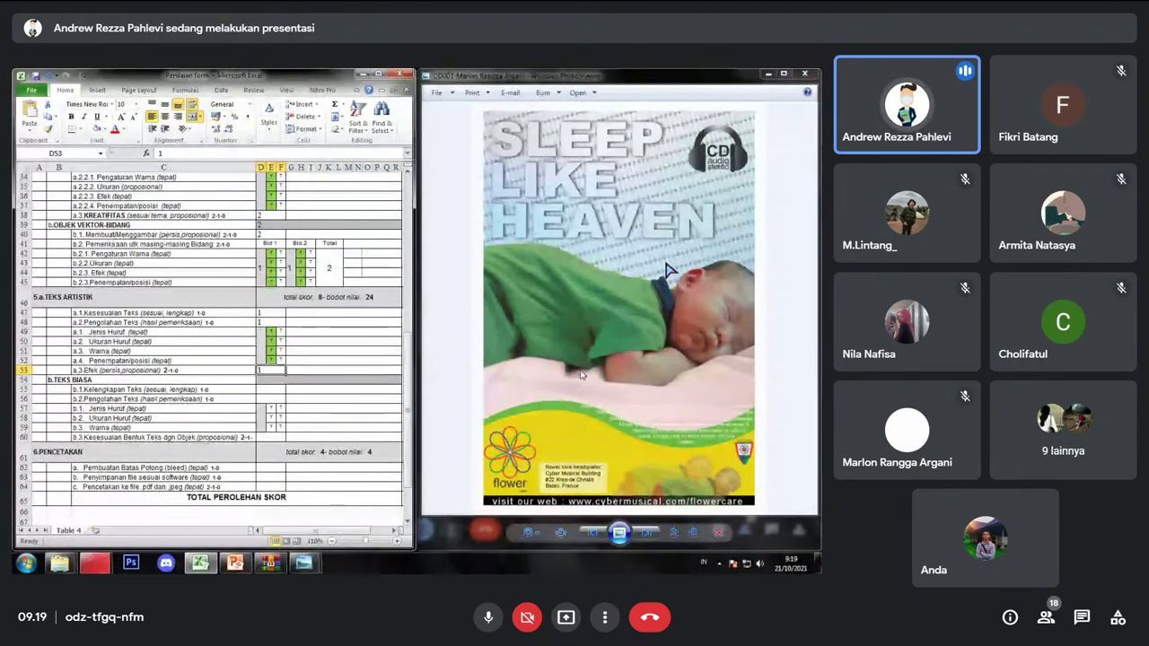
Step: Enter 1 in D55 and D56 and fill the E58 Y check green
{"action": "left_click", "coordinate": [277, 392]}
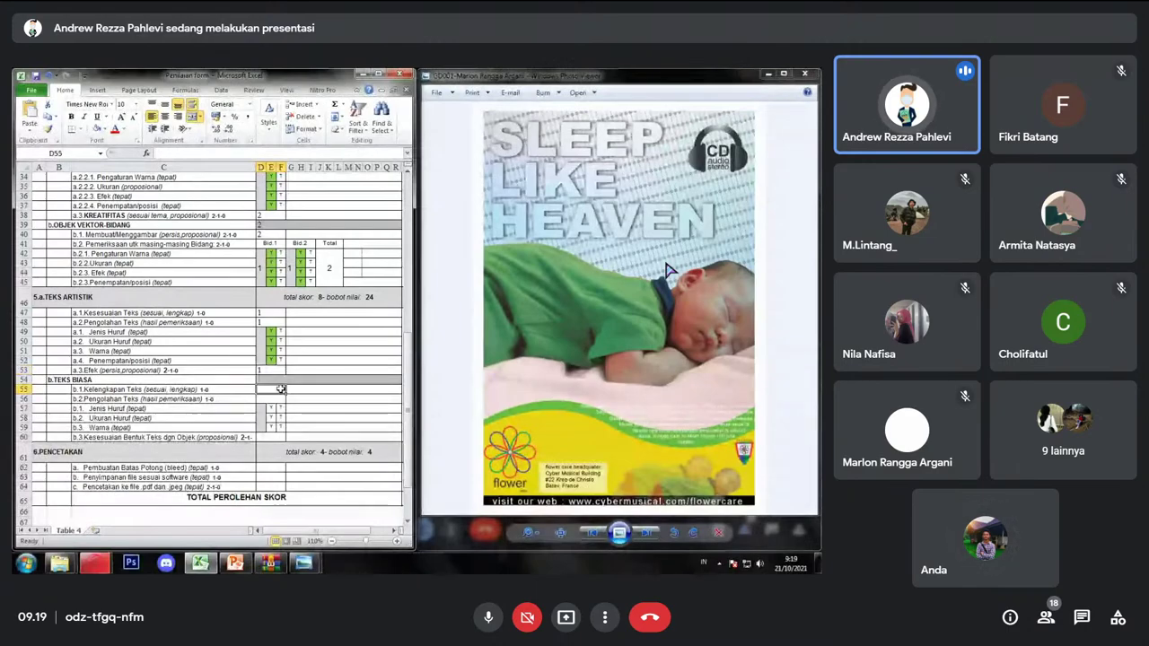
{"action": "type", "text": "1"}
{"action": "key", "text": "Return"}
{"action": "type", "text": "1"}
{"action": "key", "text": "Return"}
{"action": "key", "text": "Right"}
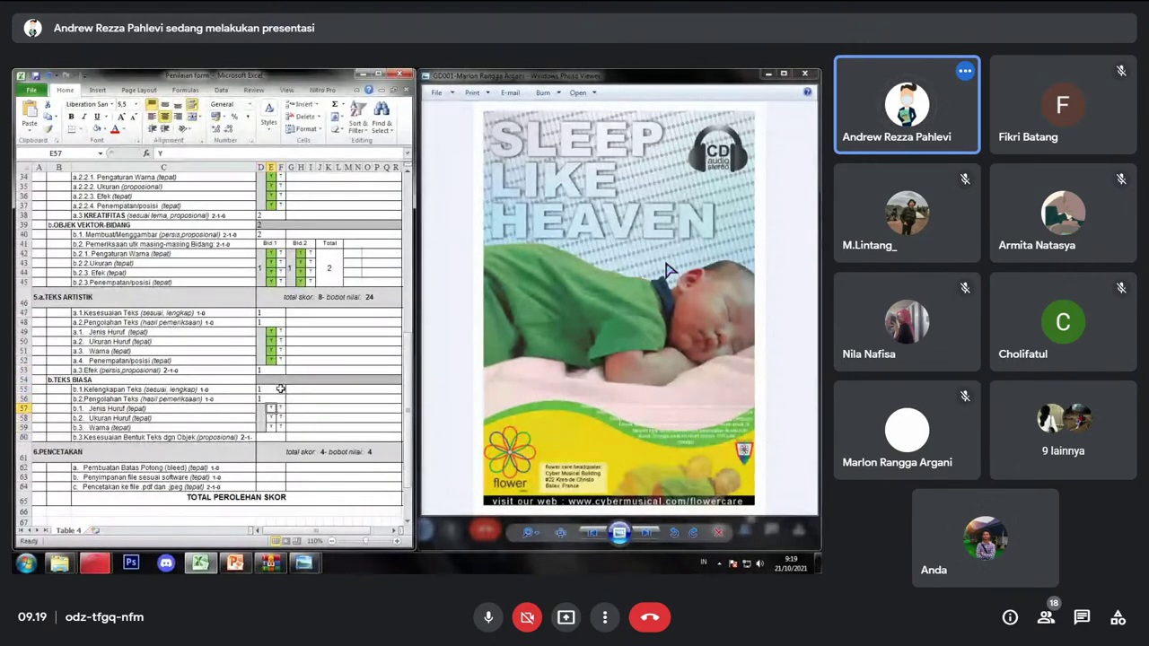
{"action": "left_click", "coordinate": [104, 128]}
{"action": "key", "text": "Return"}
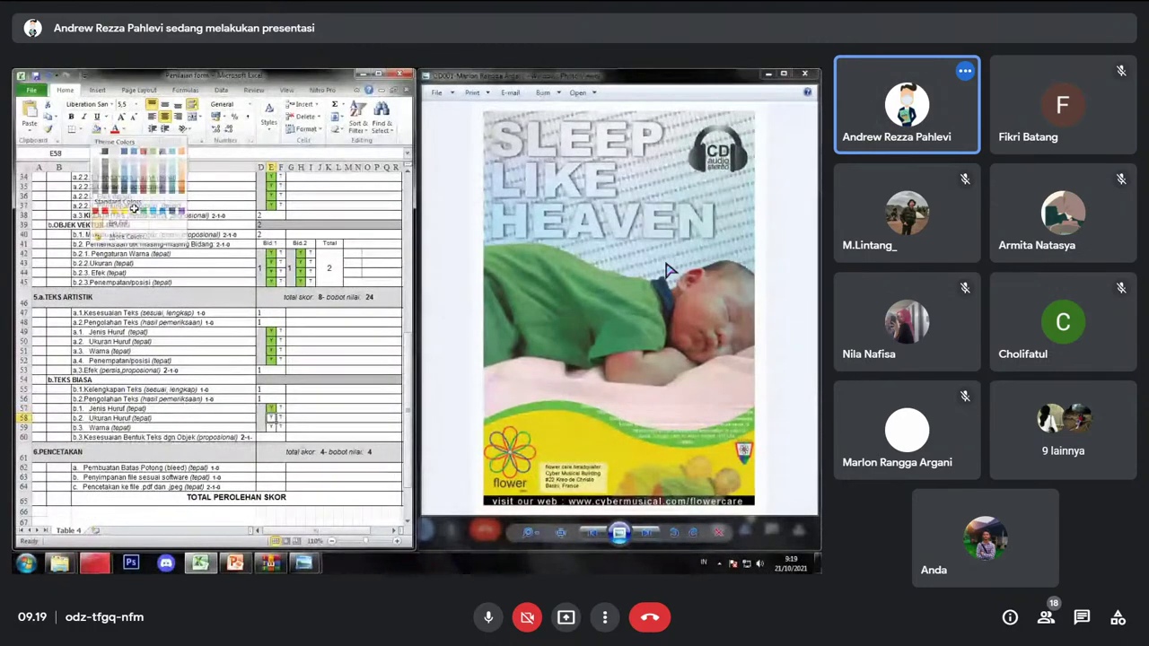
{"action": "left_click", "coordinate": [134, 209]}
Step: Select D60 and move down toward the printing scores
{"action": "left_click", "coordinate": [269, 435]}
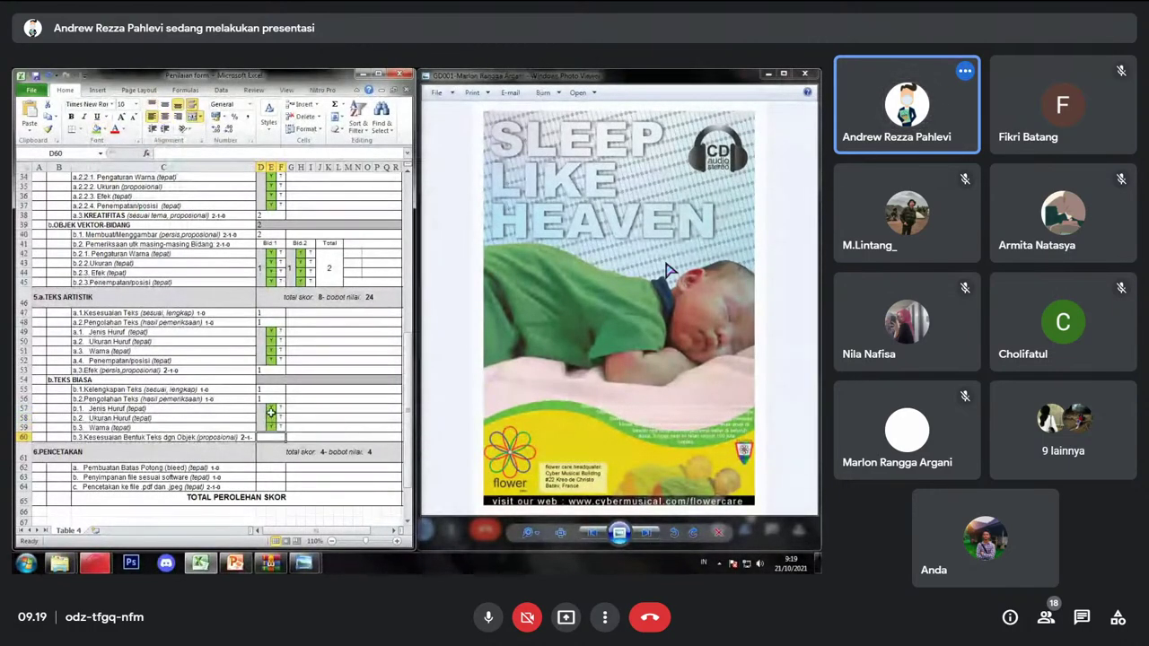
{"action": "key", "text": "Up"}
{"action": "key", "text": "Up"}
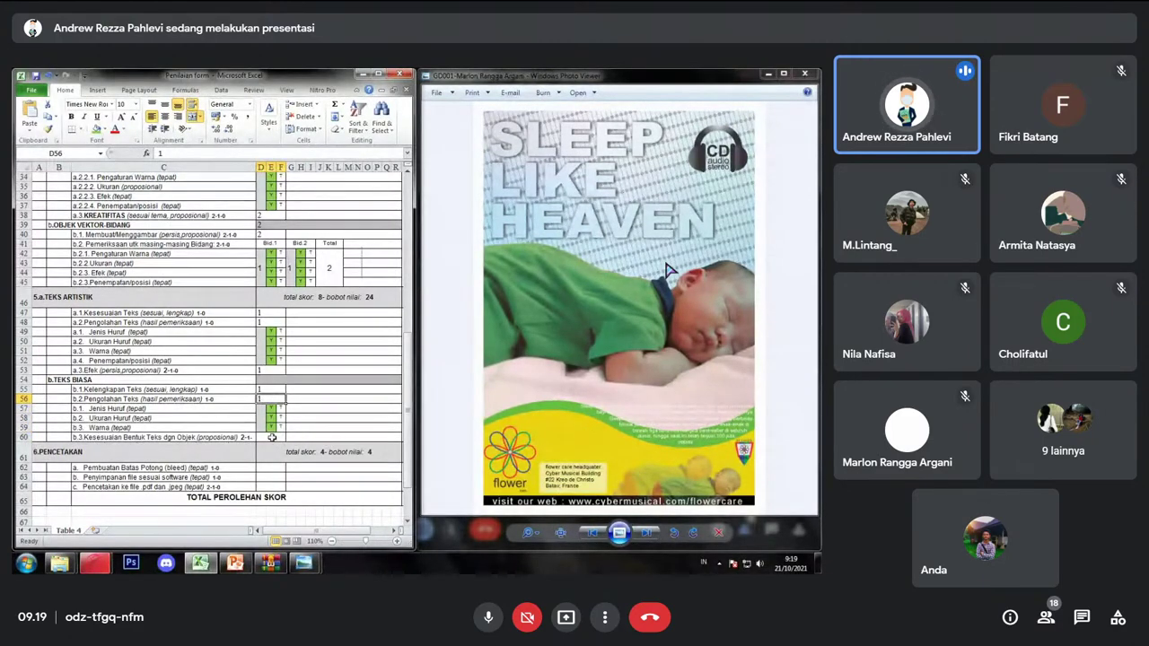
{"action": "key", "text": "Down"}
{"action": "key", "text": "Down"}
{"action": "key", "text": "Down"}
{"action": "key", "text": "Down"}
{"action": "key", "text": "Down"}
{"action": "key", "text": "Down"}
{"action": "key", "text": "Down"}
{"action": "key", "text": "Down"}
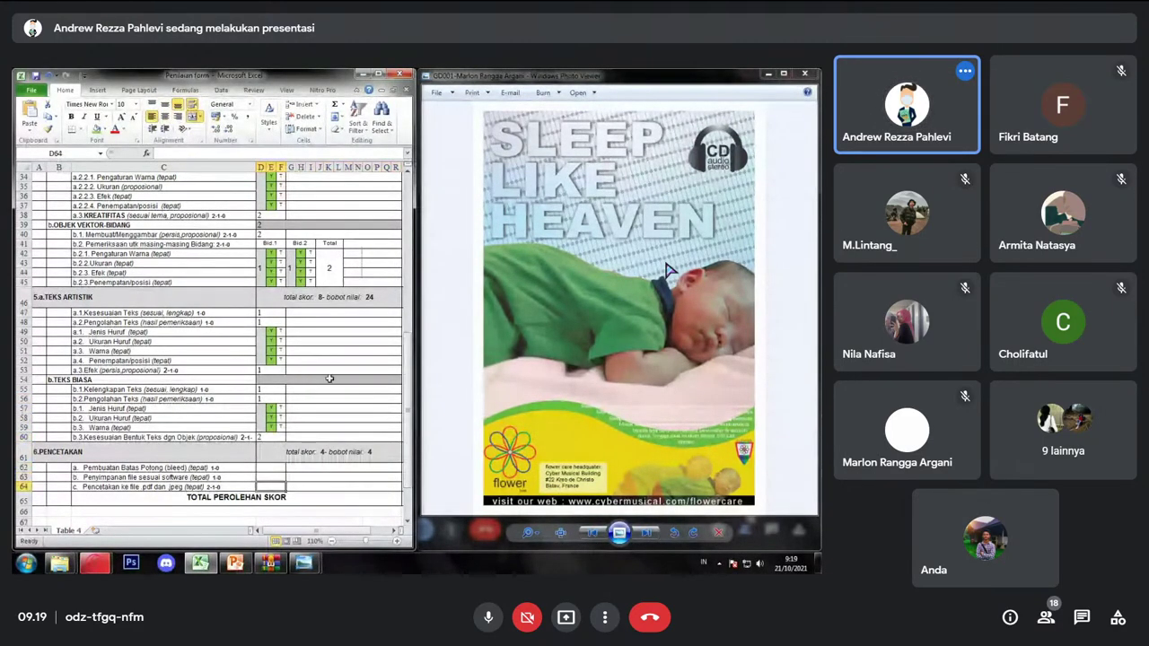
{"action": "key", "text": "Down"}
{"action": "key", "text": "Down"}
{"action": "key", "text": "Down"}
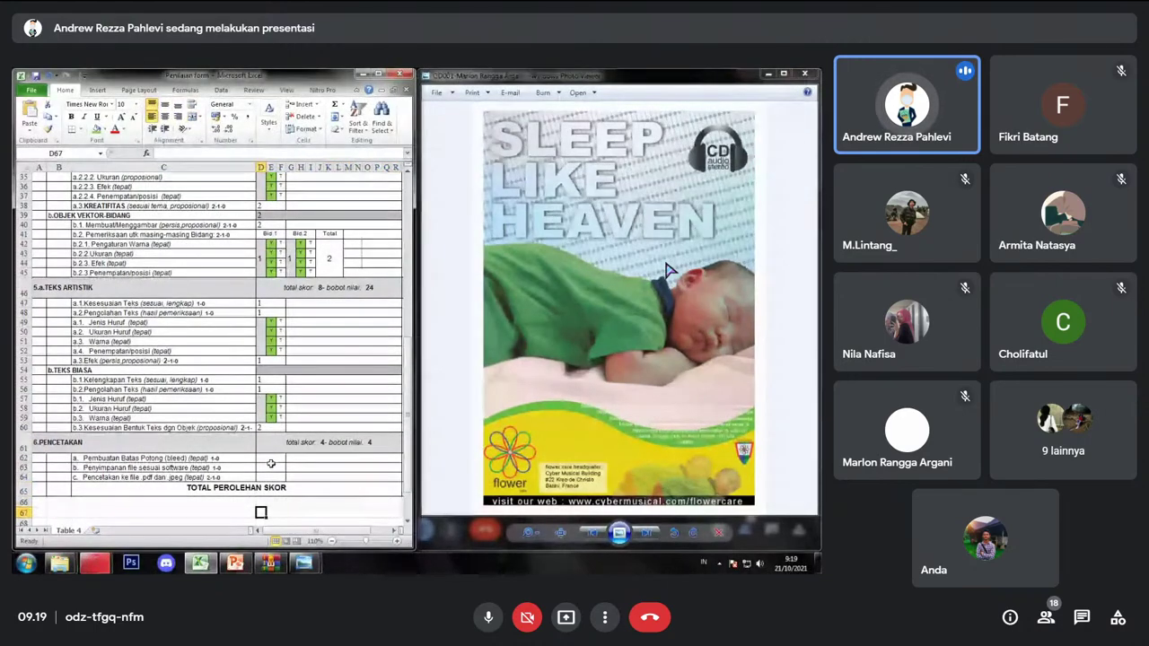
Step: Score the bleed item (D62) and file-saving item (D63) as 1 each
{"action": "key", "text": "Up"}
{"action": "key", "text": "Up"}
{"action": "key", "text": "Up"}
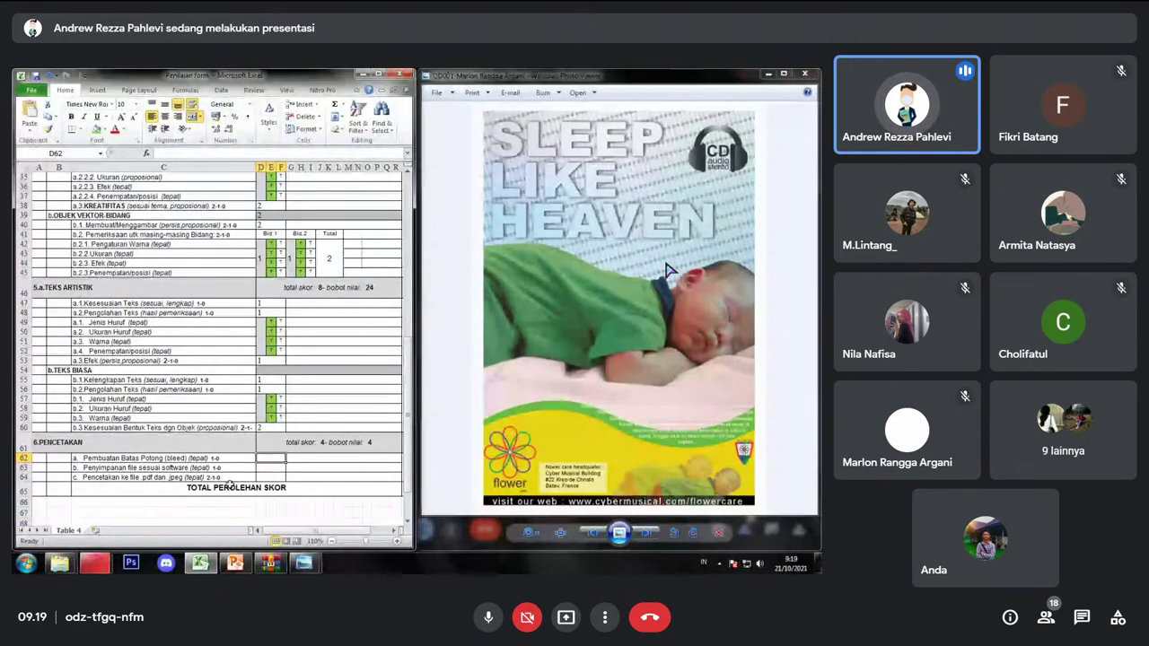
{"action": "key", "text": "Left"}
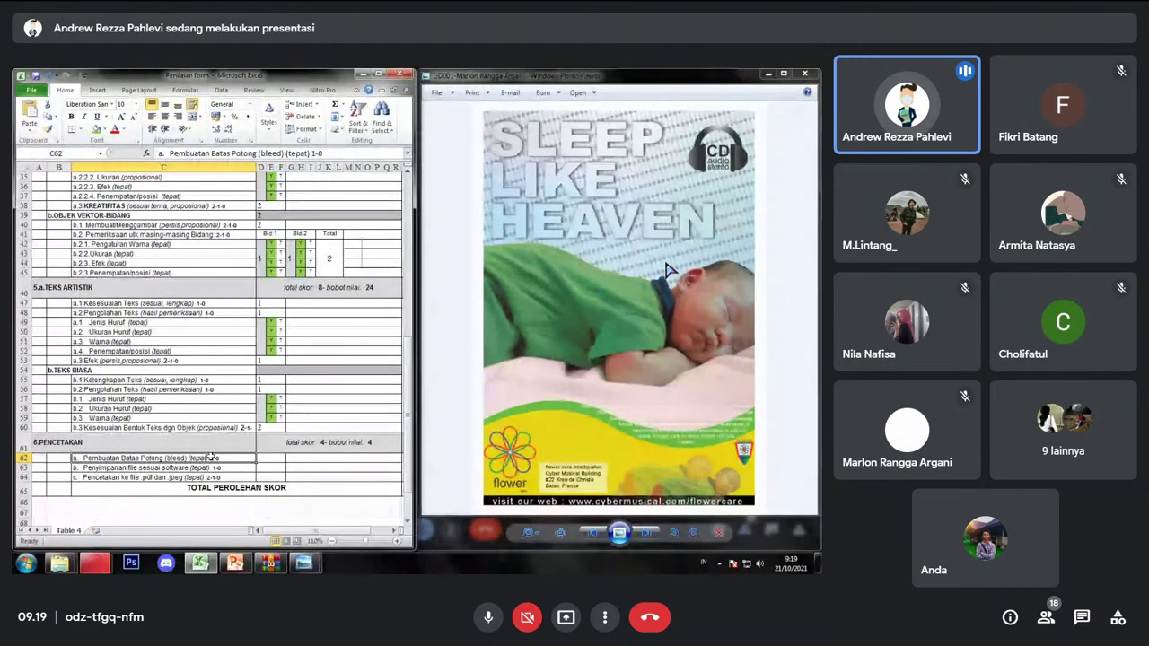
{"action": "left_click", "coordinate": [272, 460]}
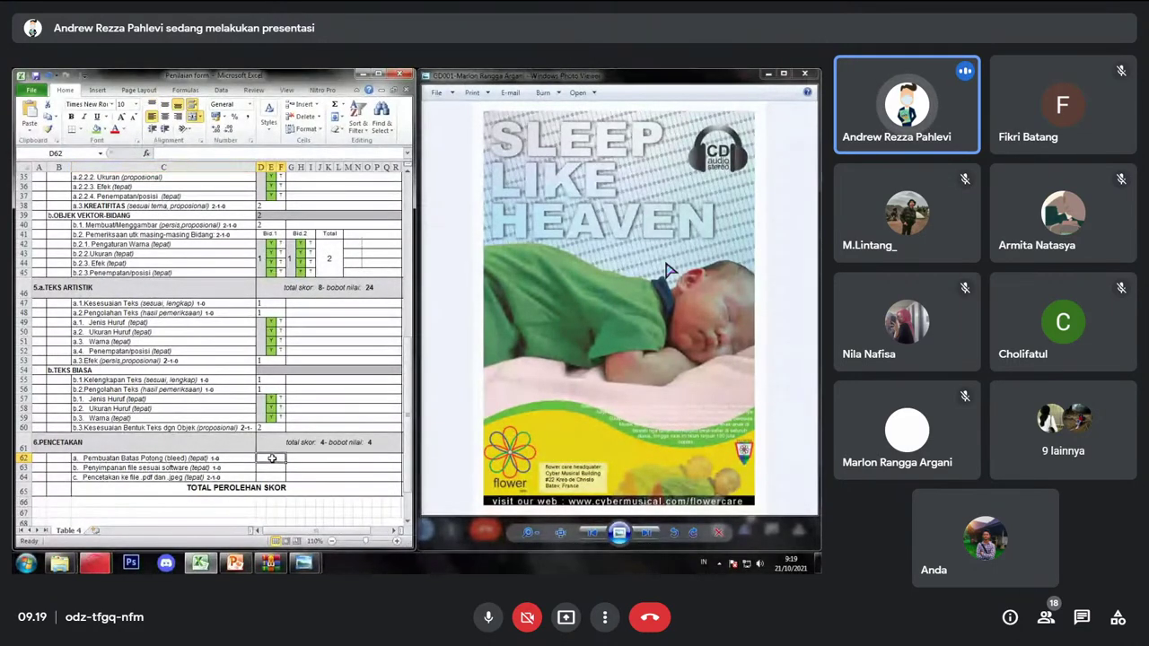
{"action": "type", "text": "1"}
{"action": "key", "text": "Return"}
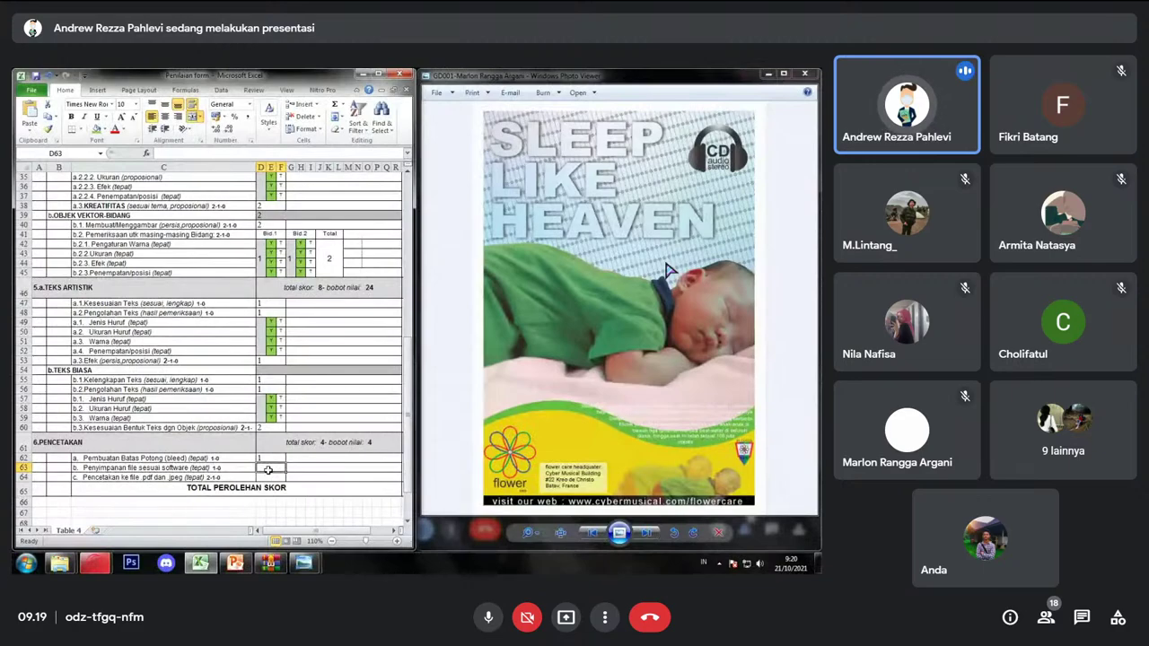
{"action": "type", "text": "1"}
{"action": "key", "text": "Return"}
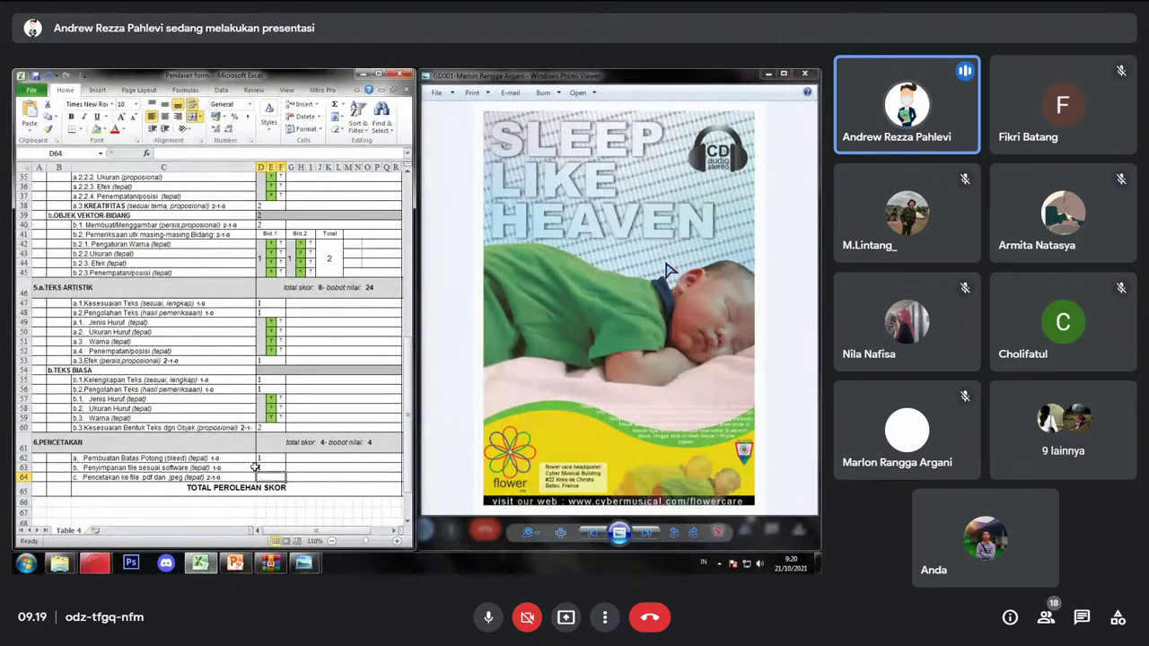
Step: Score the pdf and jpeg export item as 2 in D64 and maximize the window
{"action": "left_click_drag", "start_coordinate": [255, 467], "coordinate": [214, 475]}
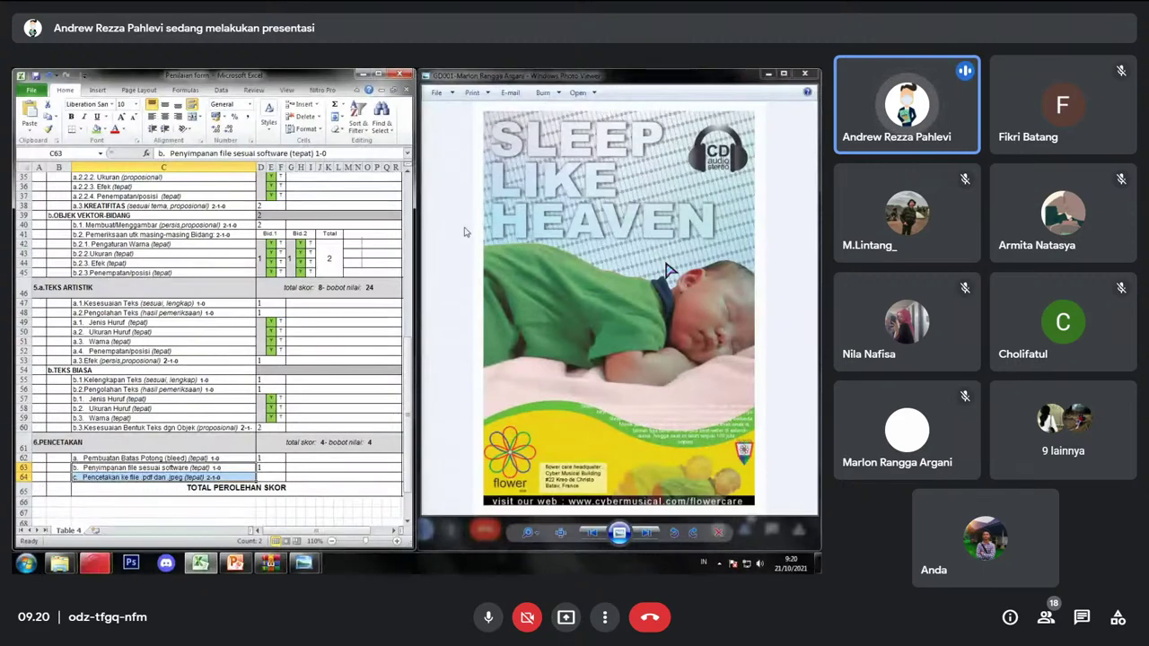
{"action": "left_click", "coordinate": [271, 477]}
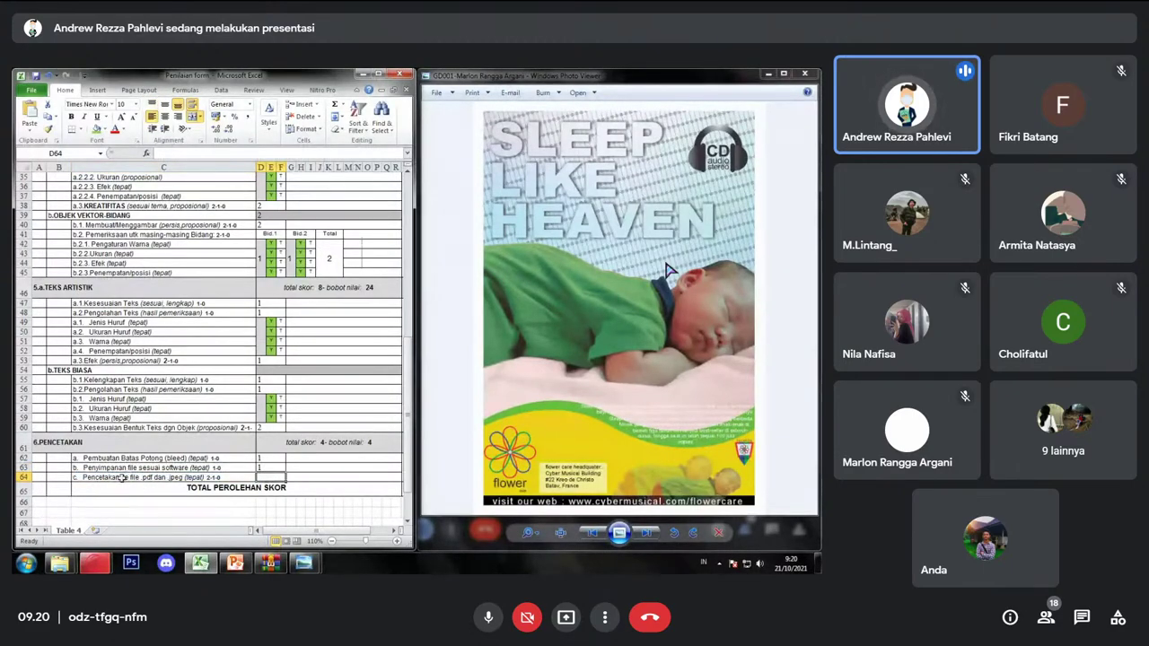
{"action": "left_click", "coordinate": [122, 477]}
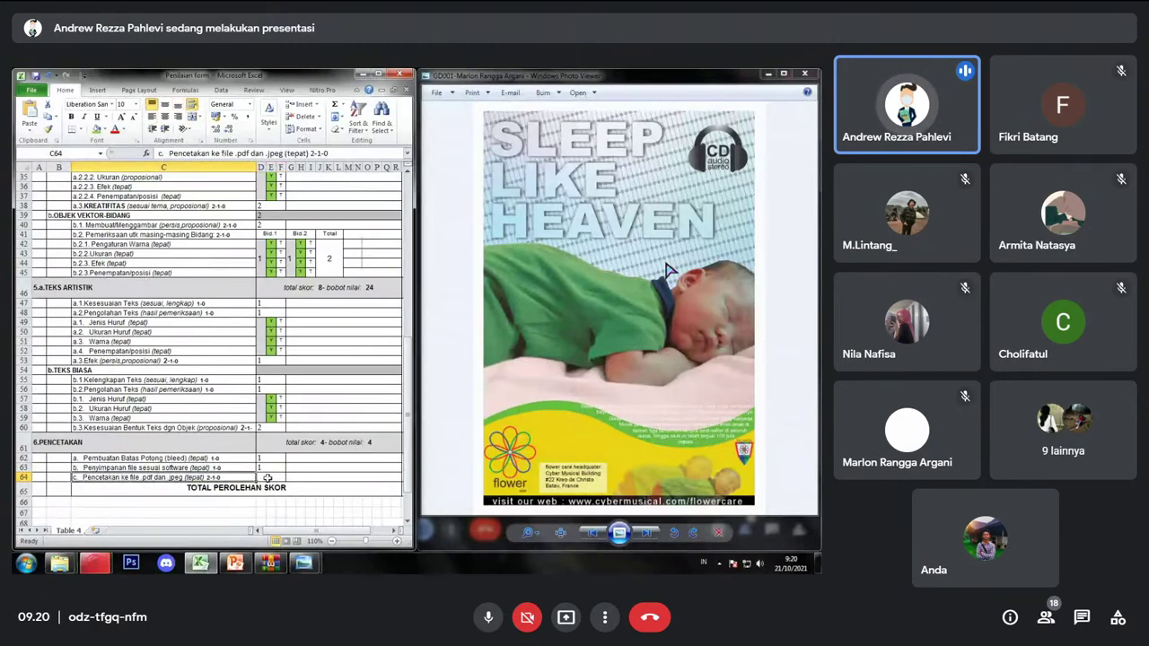
{"action": "left_click", "coordinate": [267, 477]}
{"action": "type", "text": "2"}
{"action": "key", "text": "Return"}
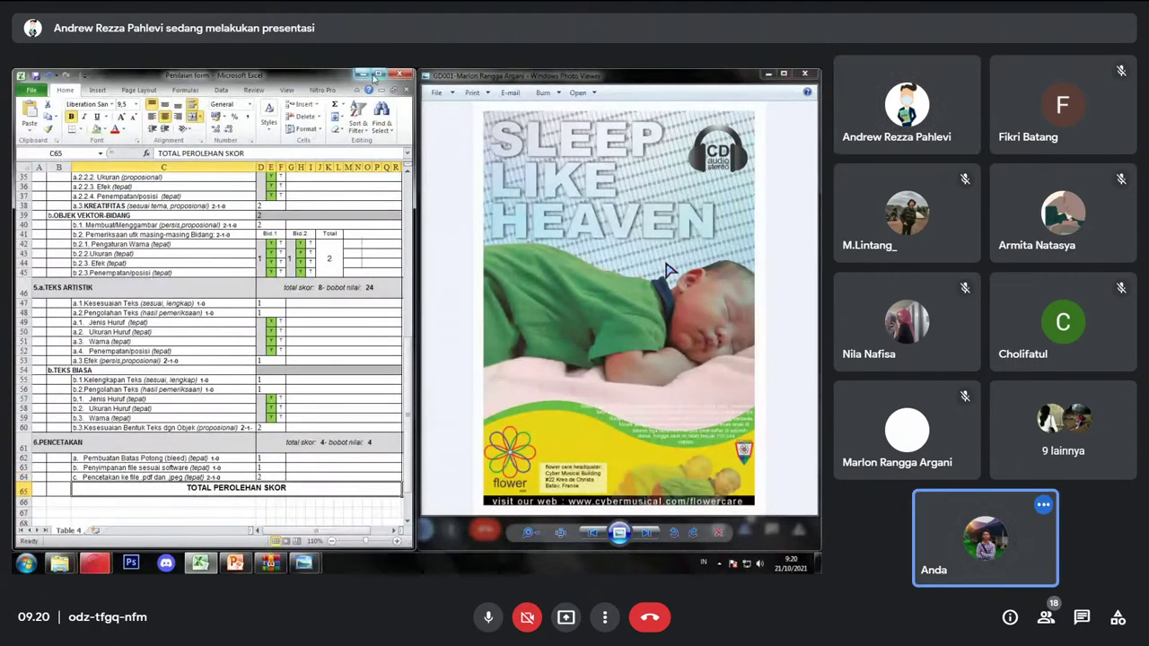
{"action": "left_click", "coordinate": [378, 74]}
{"action": "scroll", "coordinate": [439, 261], "scroll_direction": "up", "scroll_amount": 10}
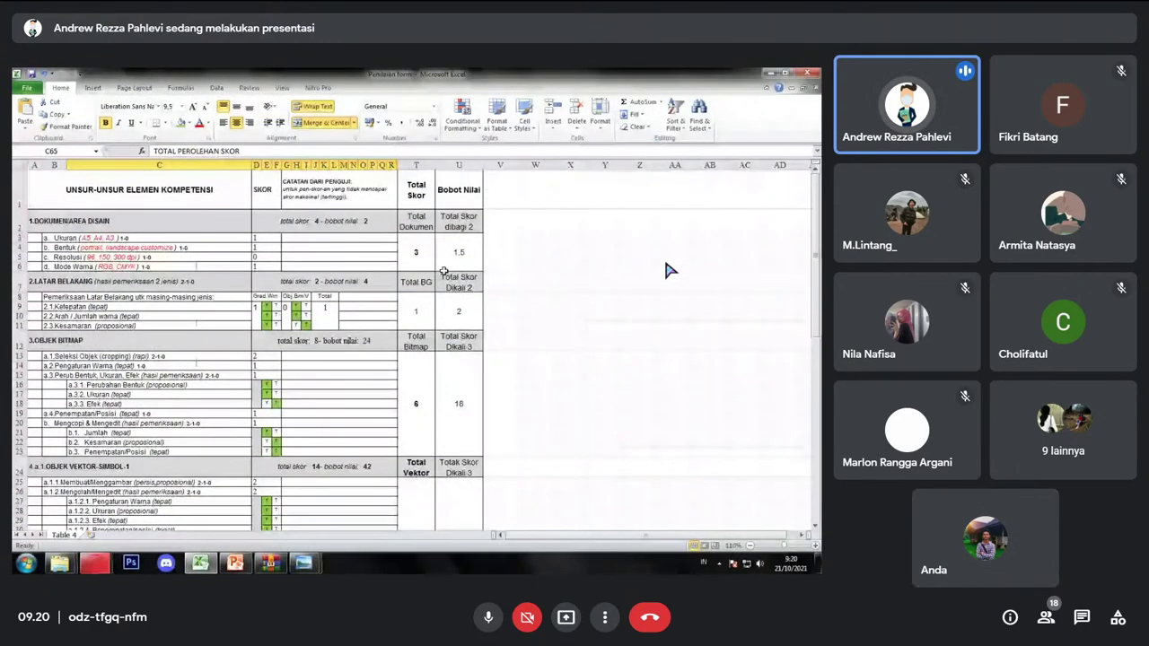
{"action": "left_click", "coordinate": [461, 241]}
{"action": "scroll", "coordinate": [461, 254], "scroll_direction": "down", "scroll_amount": 1}
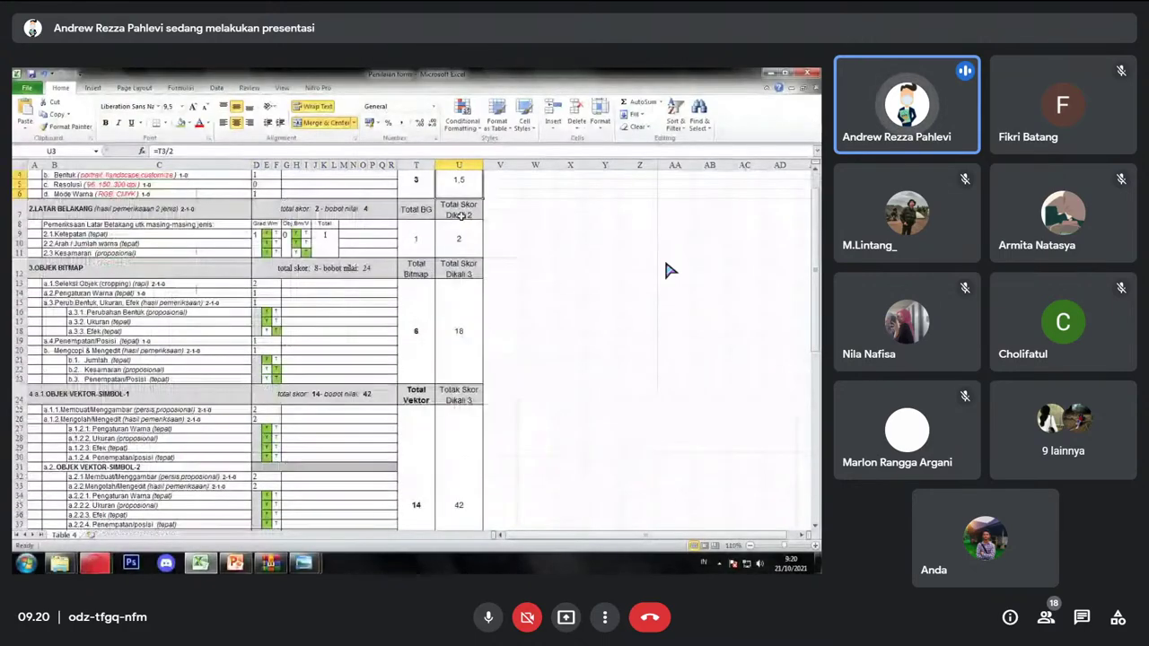
{"action": "scroll", "coordinate": [460, 216], "scroll_direction": "up", "scroll_amount": 1}
{"action": "scroll", "coordinate": [456, 287], "scroll_direction": "down", "scroll_amount": 1}
{"action": "scroll", "coordinate": [455, 342], "scroll_direction": "down", "scroll_amount": 1}
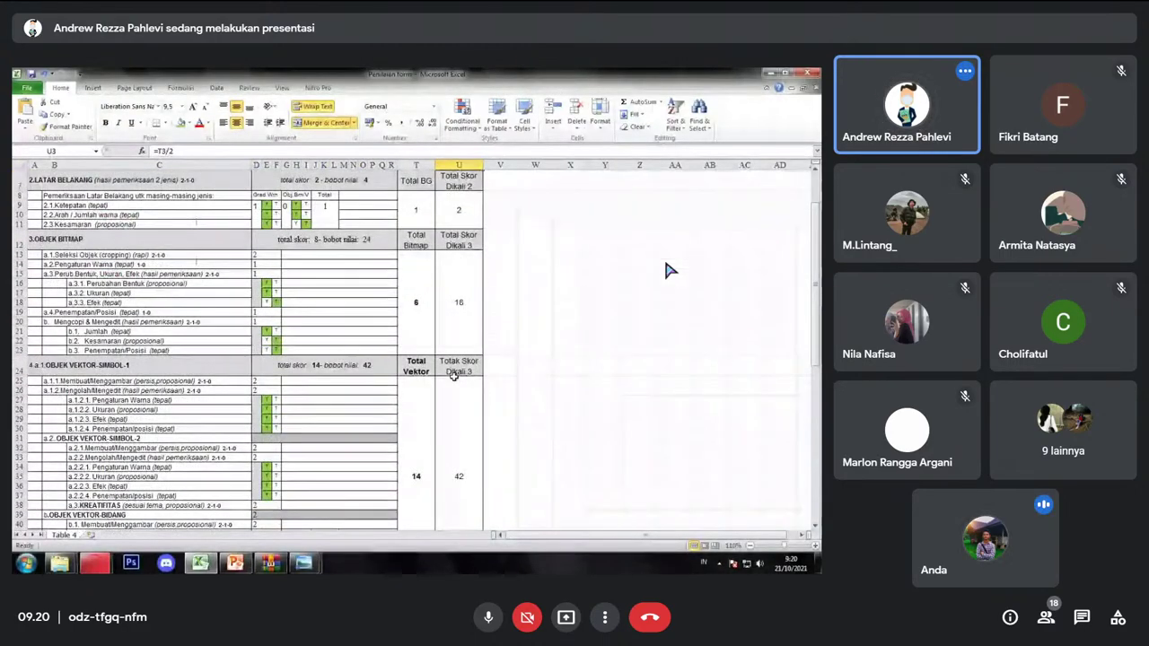
{"action": "scroll", "coordinate": [454, 377], "scroll_direction": "down", "scroll_amount": 1}
{"action": "left_click", "coordinate": [459, 437]}
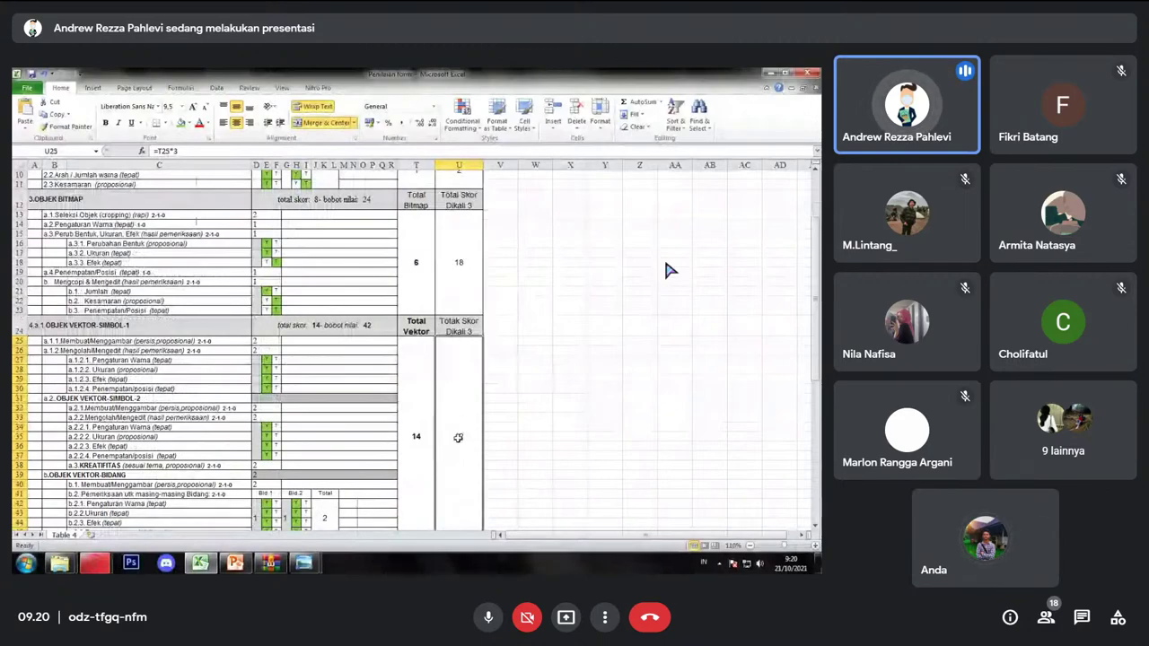
{"action": "scroll", "coordinate": [458, 438], "scroll_direction": "down", "scroll_amount": 1}
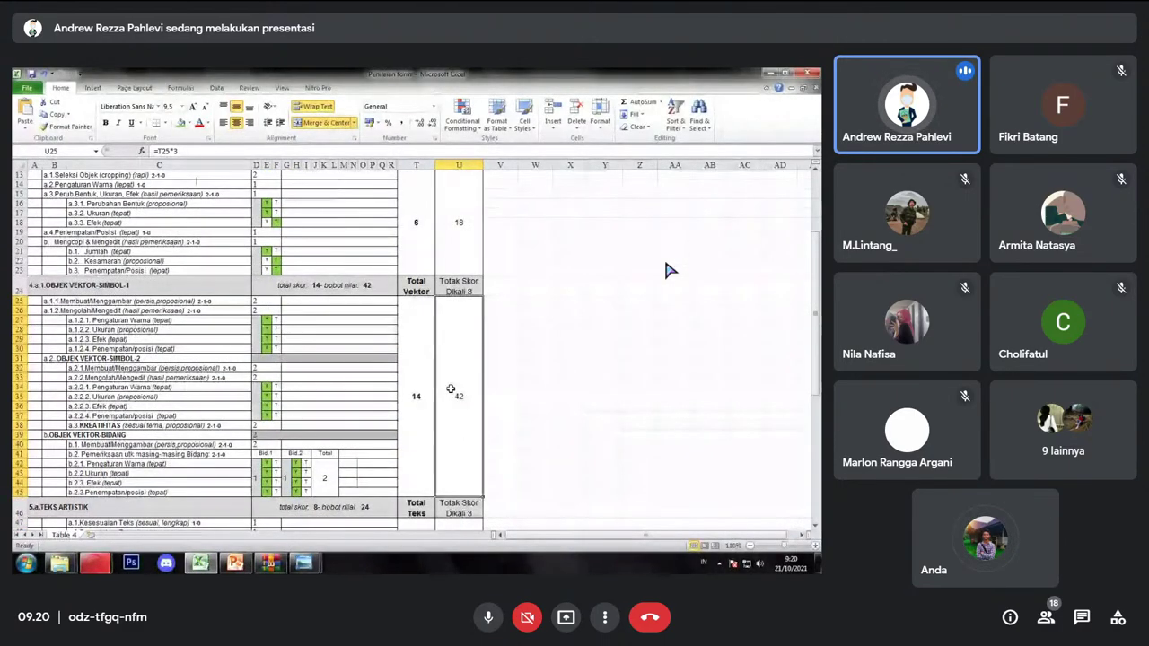
{"action": "scroll", "coordinate": [451, 389], "scroll_direction": "down", "scroll_amount": 2}
{"action": "scroll", "coordinate": [458, 422], "scroll_direction": "down", "scroll_amount": 2}
{"action": "left_click", "coordinate": [463, 441]}
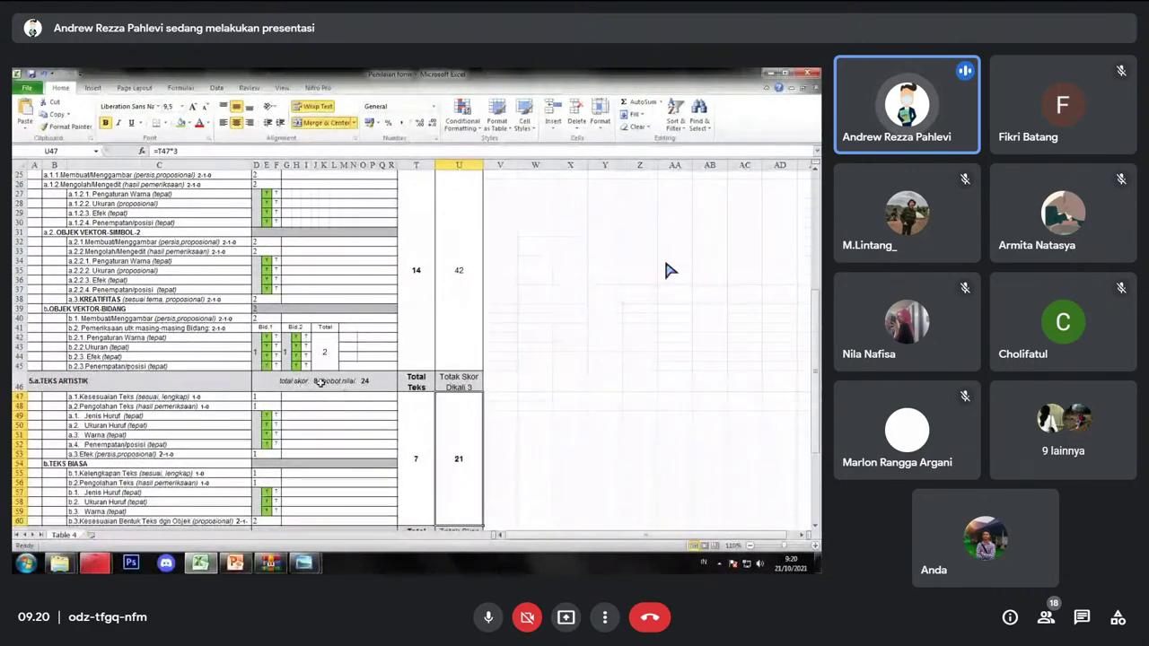
{"action": "scroll", "coordinate": [445, 427], "scroll_direction": "down", "scroll_amount": 1}
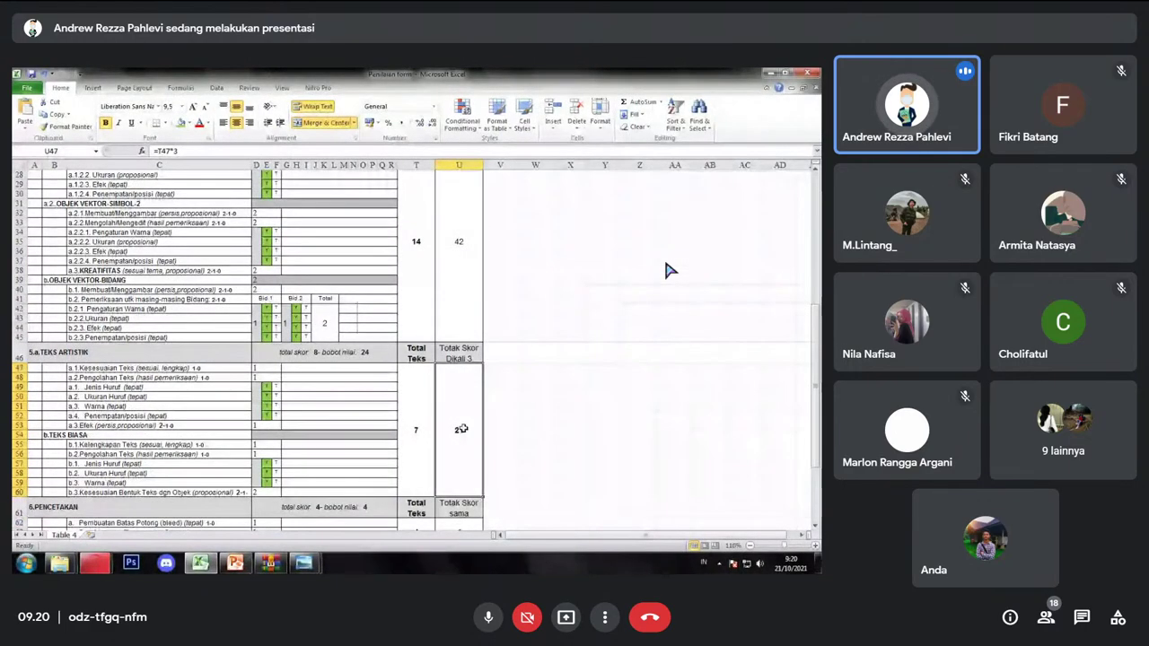
{"action": "scroll", "coordinate": [460, 429], "scroll_direction": "down", "scroll_amount": 3}
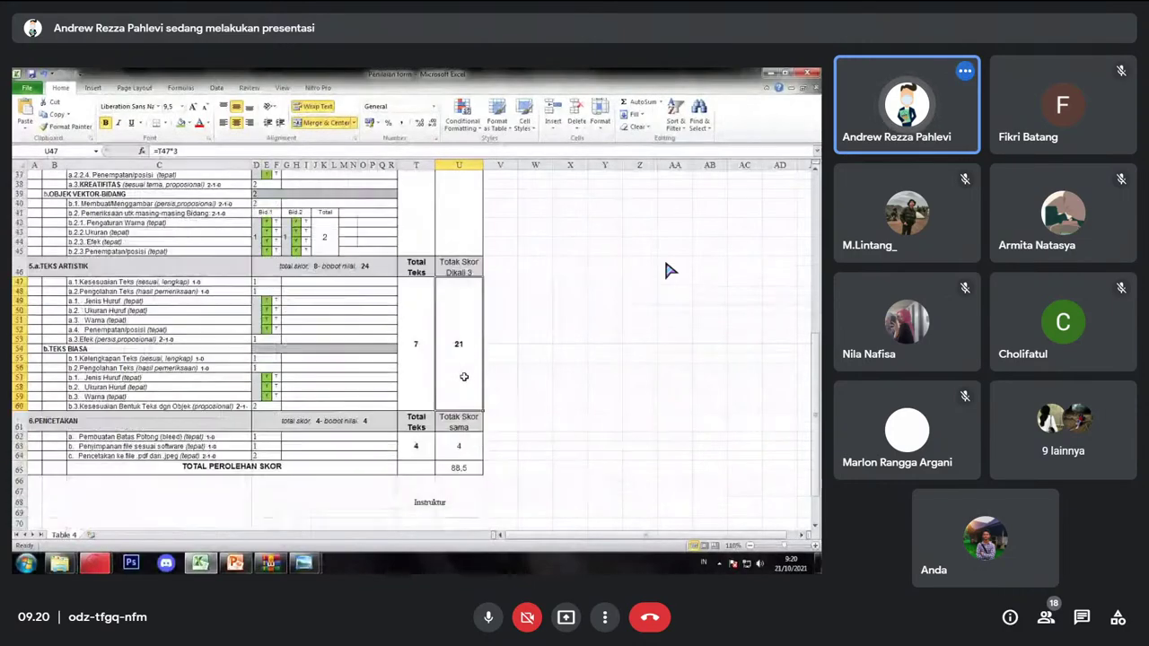
{"action": "left_click", "coordinate": [458, 468]}
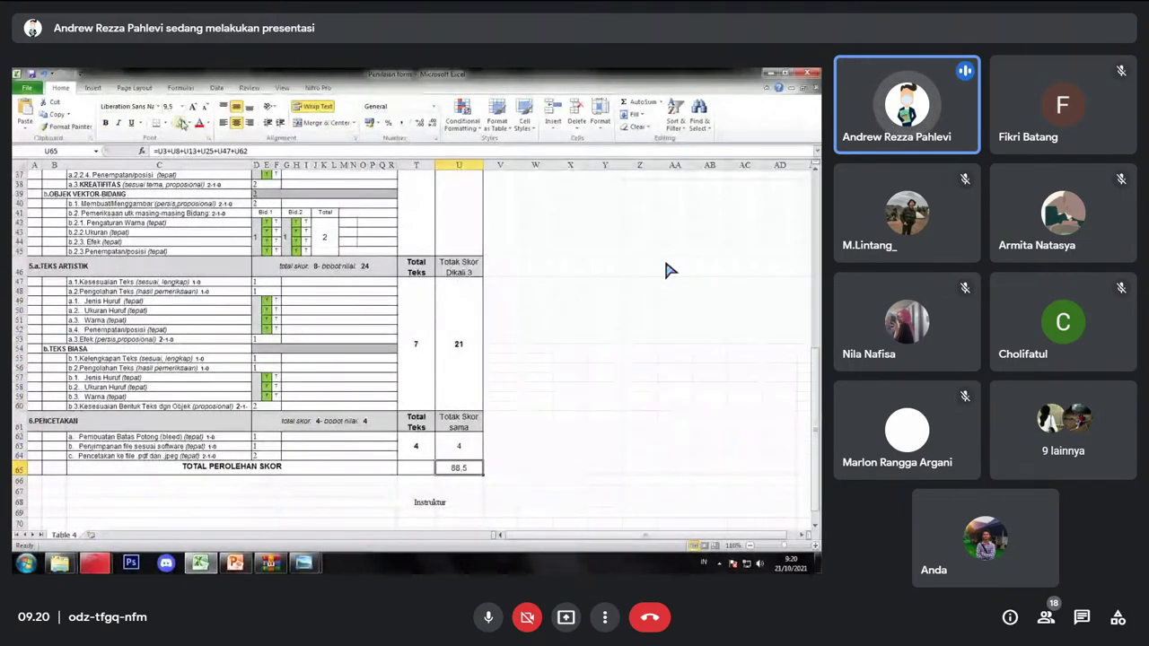
Step: Fill the 88,5 total light green and add a green-filled >=85 note beside it
{"action": "left_click", "coordinate": [188, 123]}
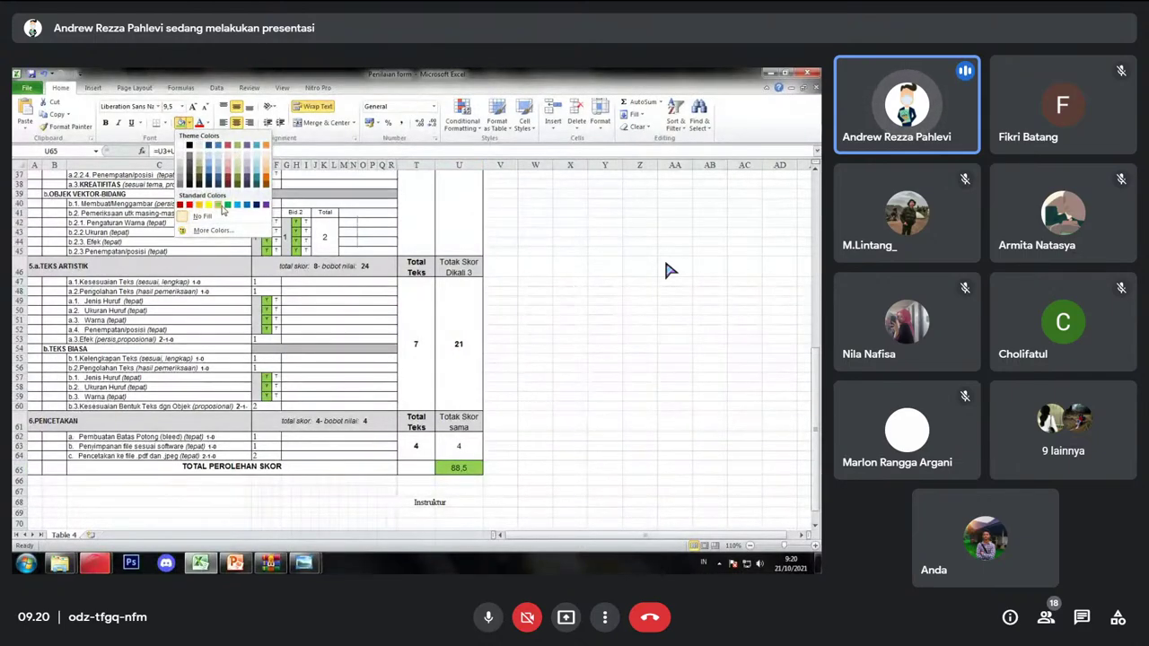
{"action": "left_click", "coordinate": [219, 205]}
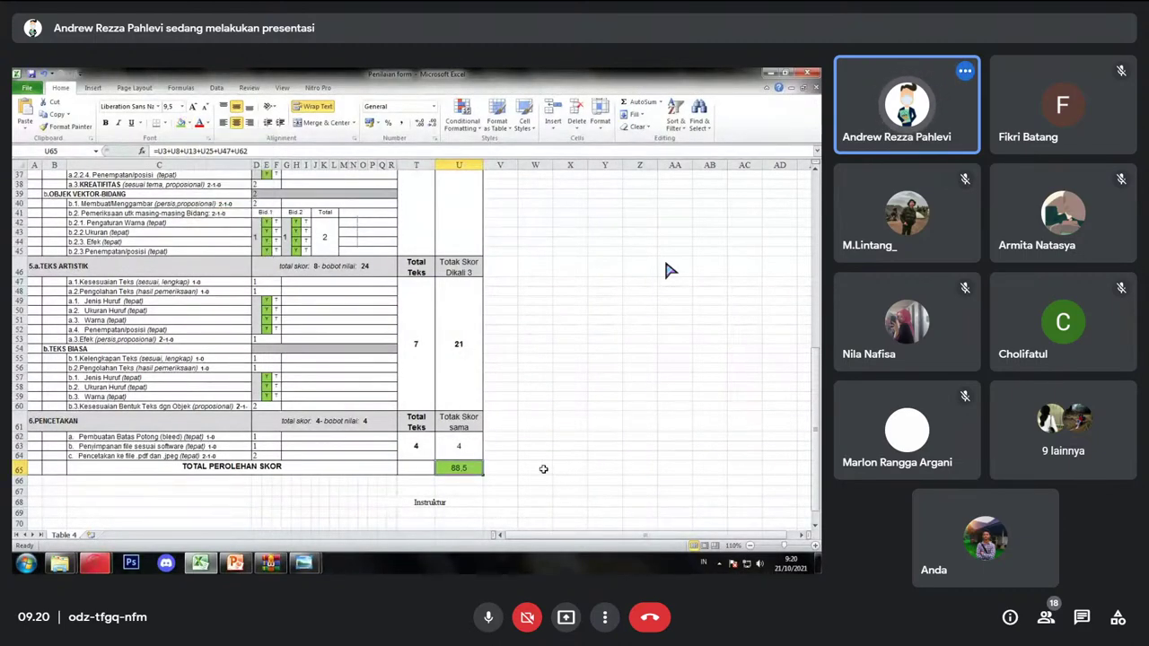
{"action": "left_click", "coordinate": [543, 468]}
{"action": "type", "text": "85"}
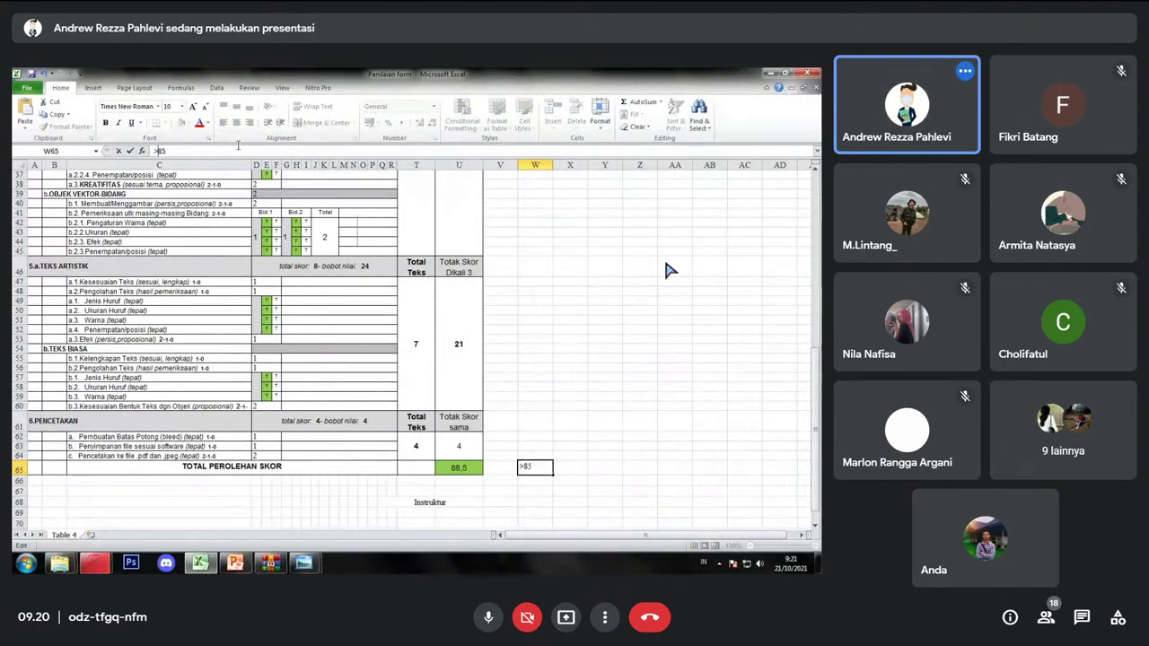
{"action": "key", "text": "Return"}
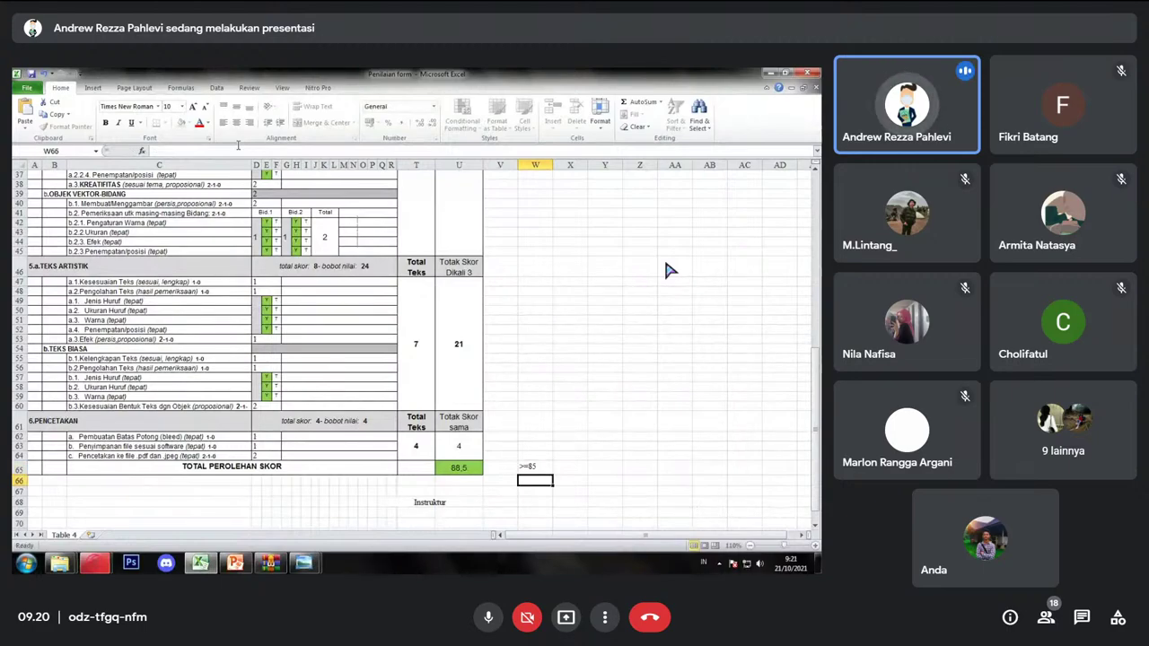
{"action": "left_click", "coordinate": [534, 467]}
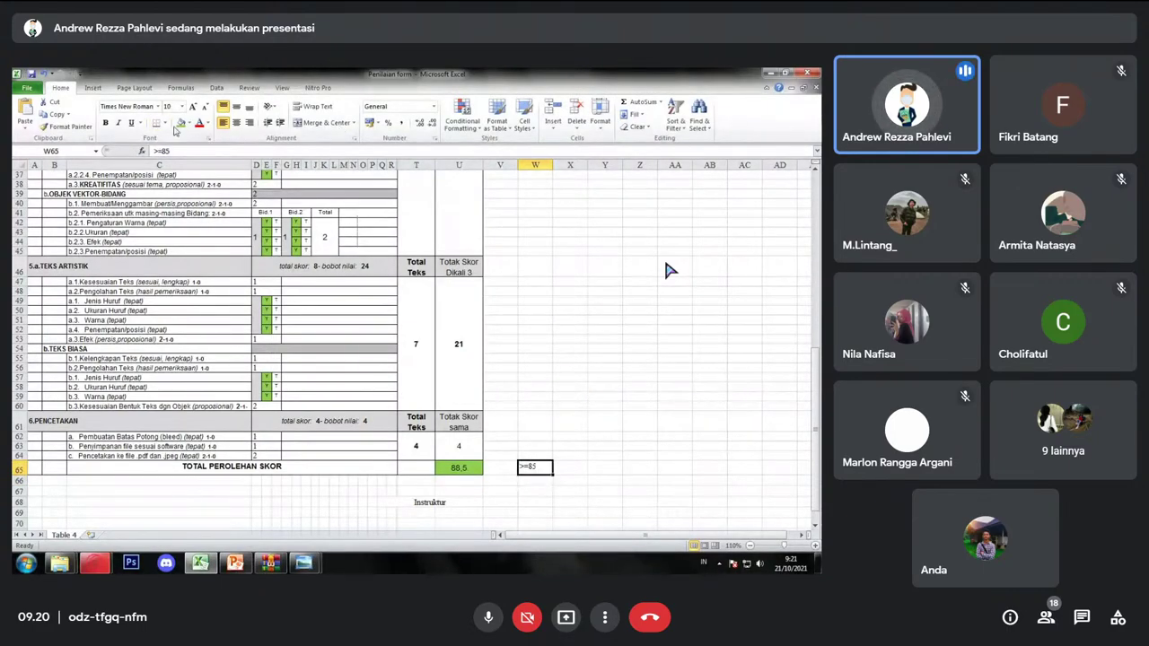
{"action": "left_click", "coordinate": [180, 123]}
{"action": "left_click", "coordinate": [535, 349]}
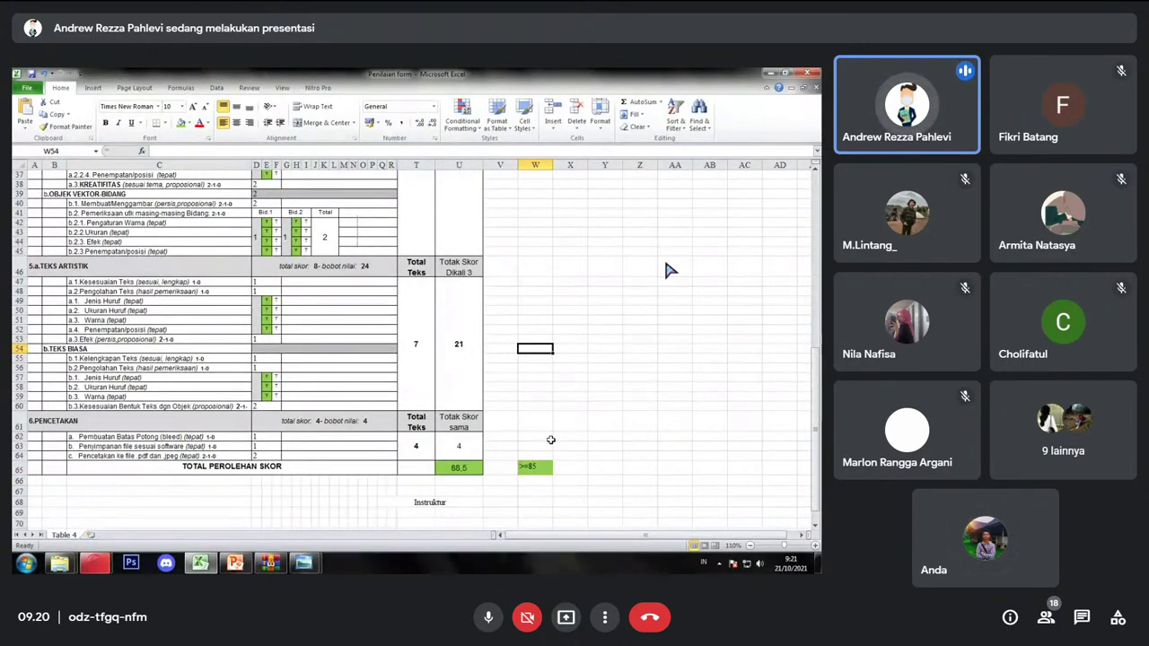
Step: Enter 84 to the right of the >=85 note and turn the meeting camera on
{"action": "left_click", "coordinate": [568, 467]}
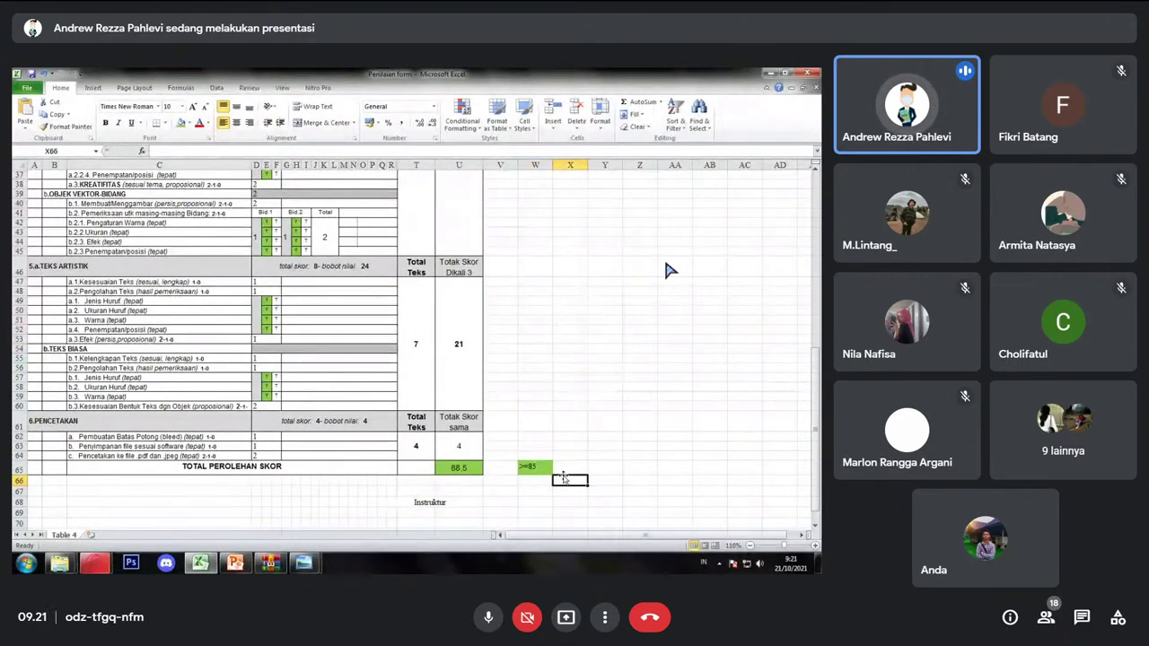
{"action": "type", "text": "84"}
{"action": "key", "text": "Return"}
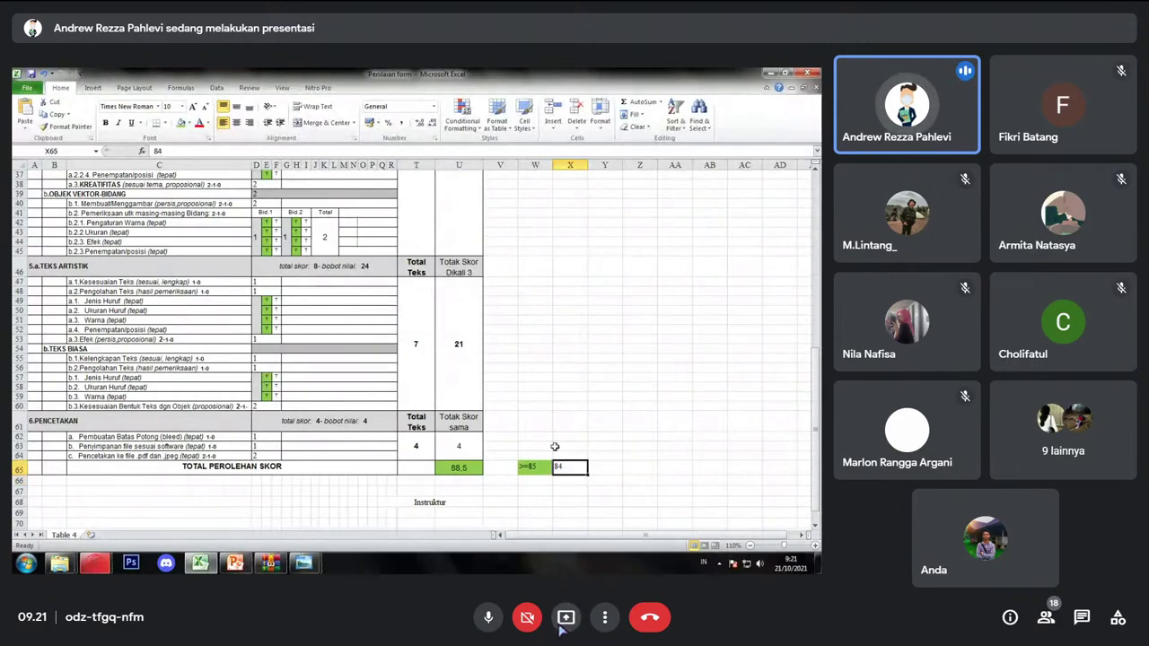
{"action": "left_click", "coordinate": [527, 618]}
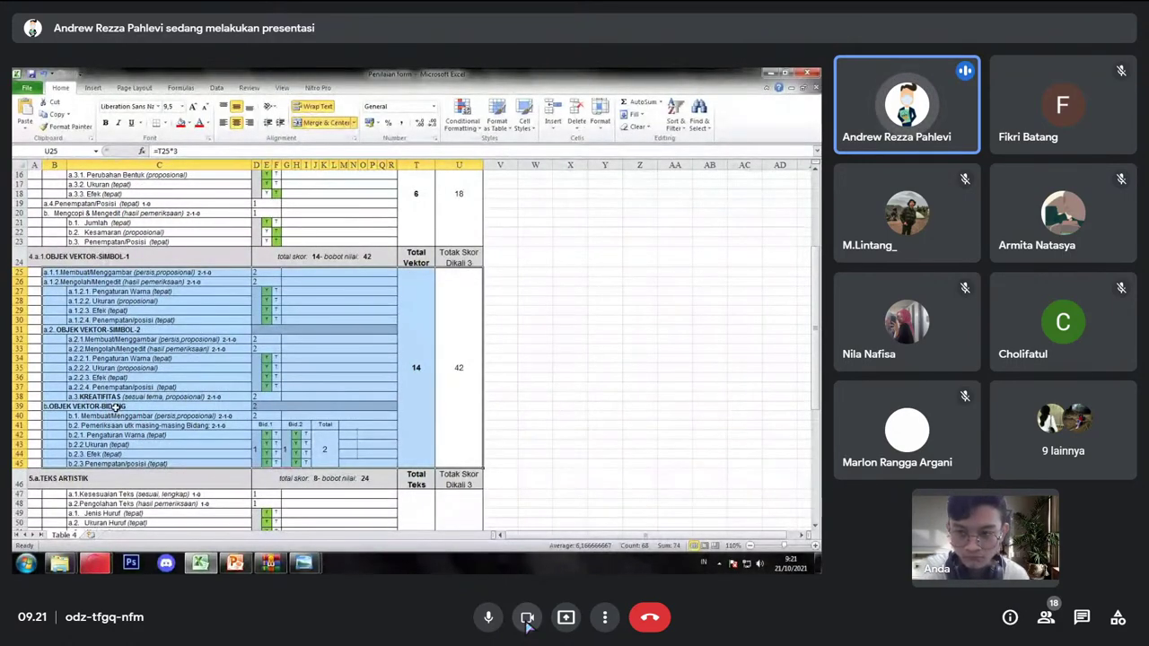
Step: Turn the Google Meet camera back off
{"action": "left_click", "coordinate": [522, 627]}
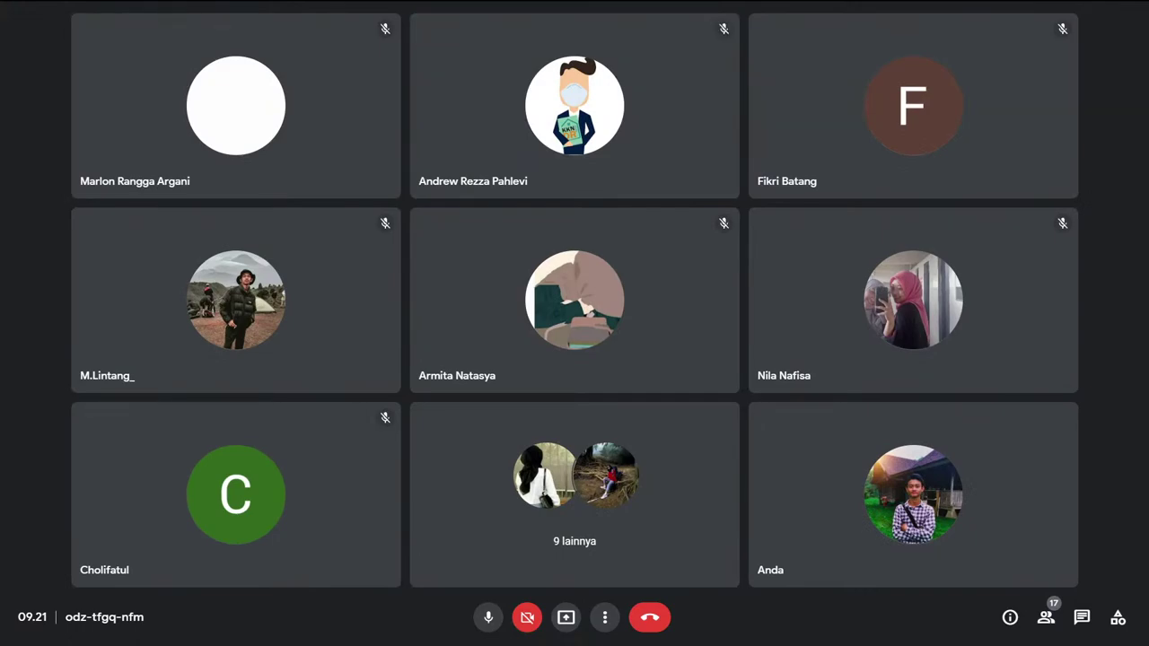
Step: Turn the camera on, glance at the Present options, then leave the meeting
{"action": "left_click", "coordinate": [530, 619]}
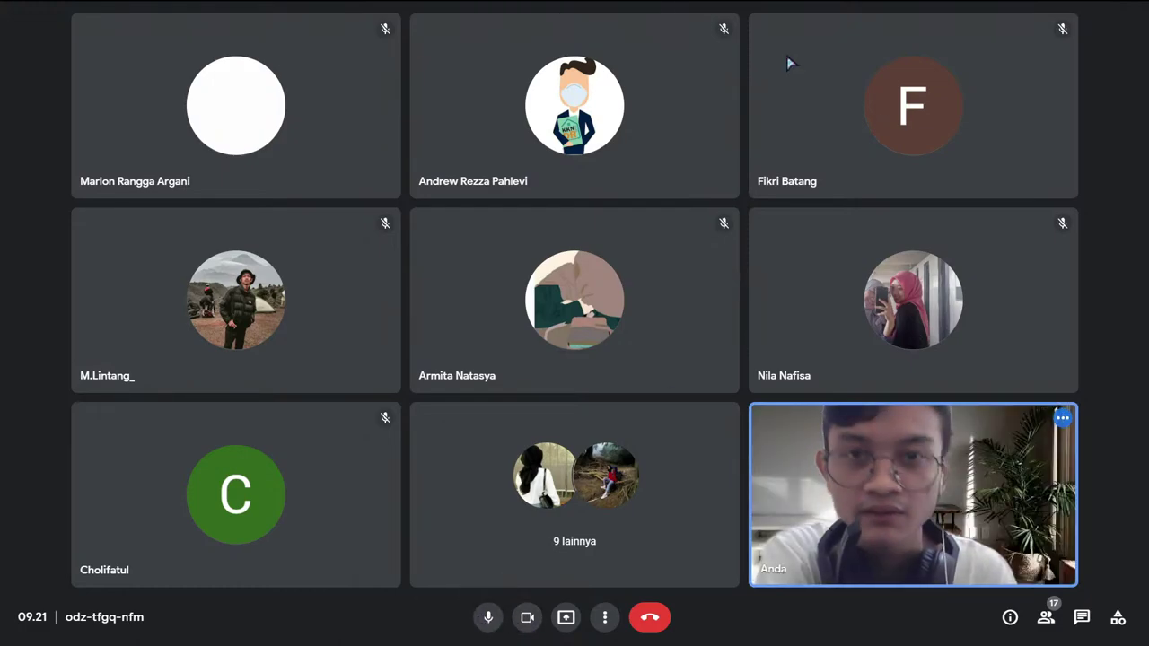
{"action": "left_click", "coordinate": [565, 617]}
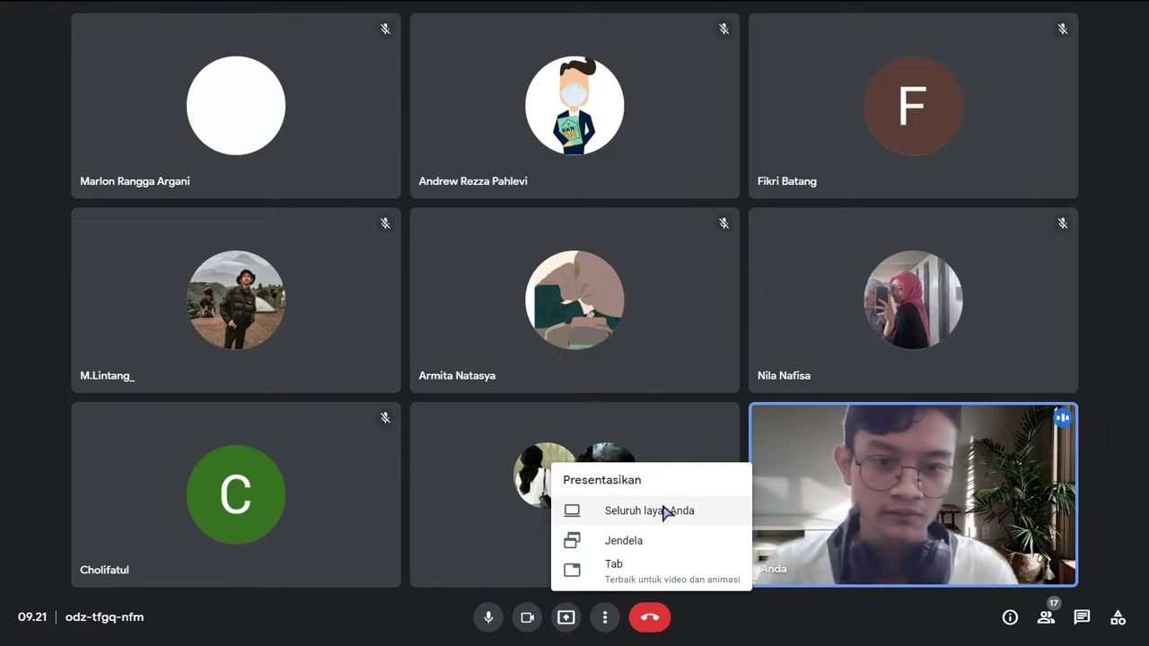
{"action": "left_click", "coordinate": [748, 408]}
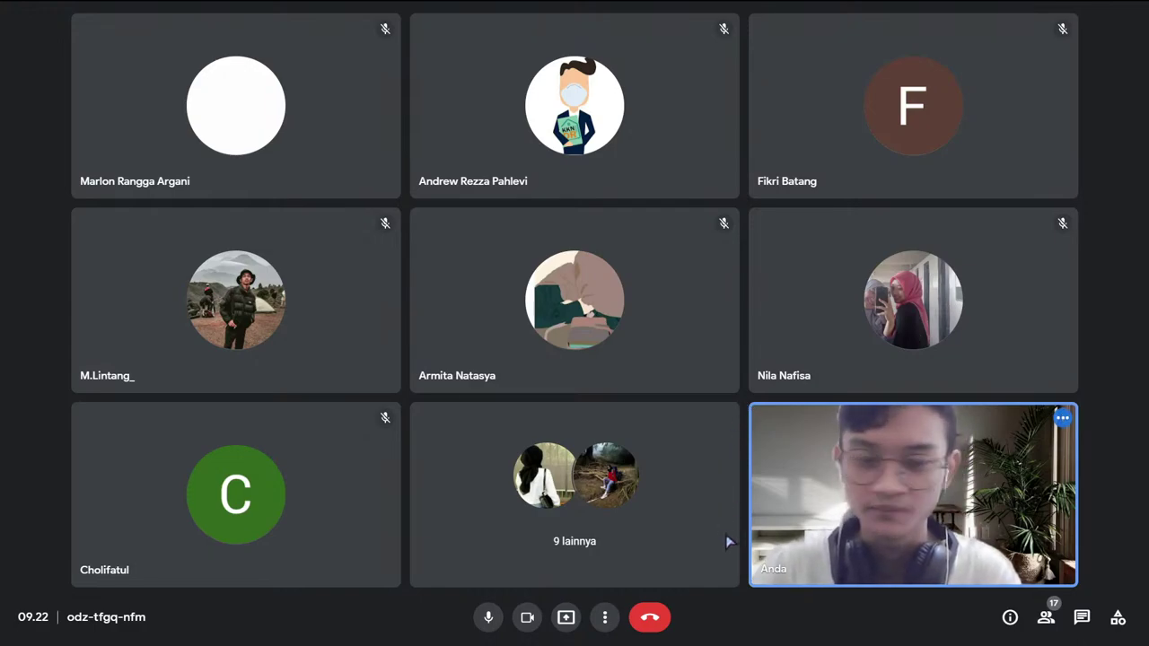
{"action": "left_click", "coordinate": [649, 618]}
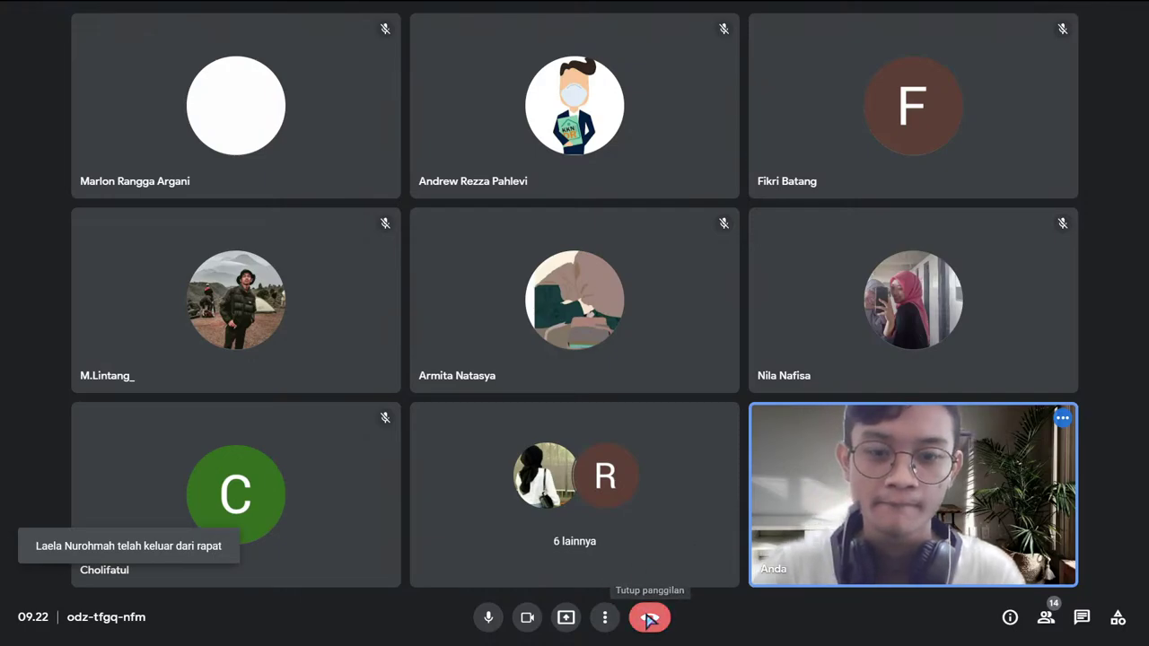